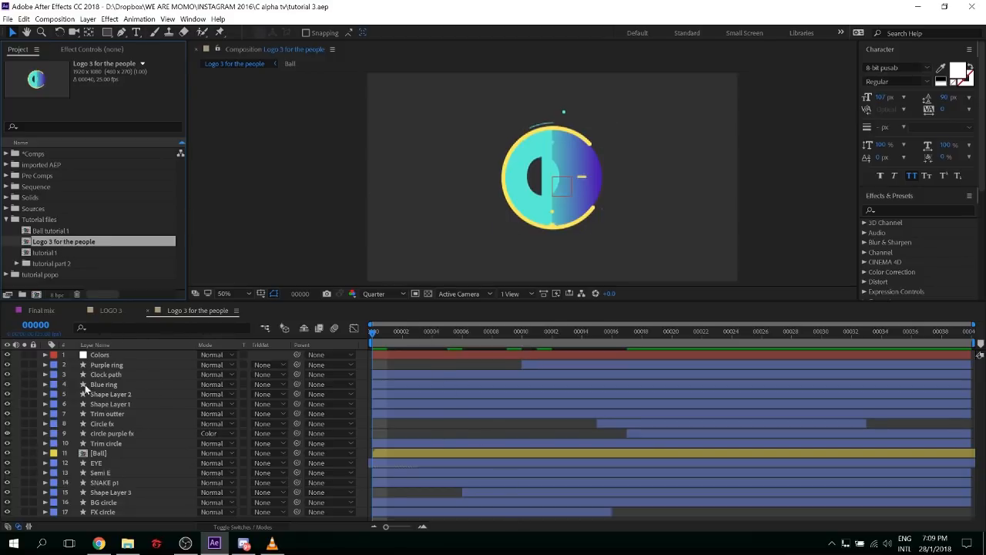
Show the Colors layer's effect controls and lock the layer
{"action": "left_click", "coordinate": [97, 356]}
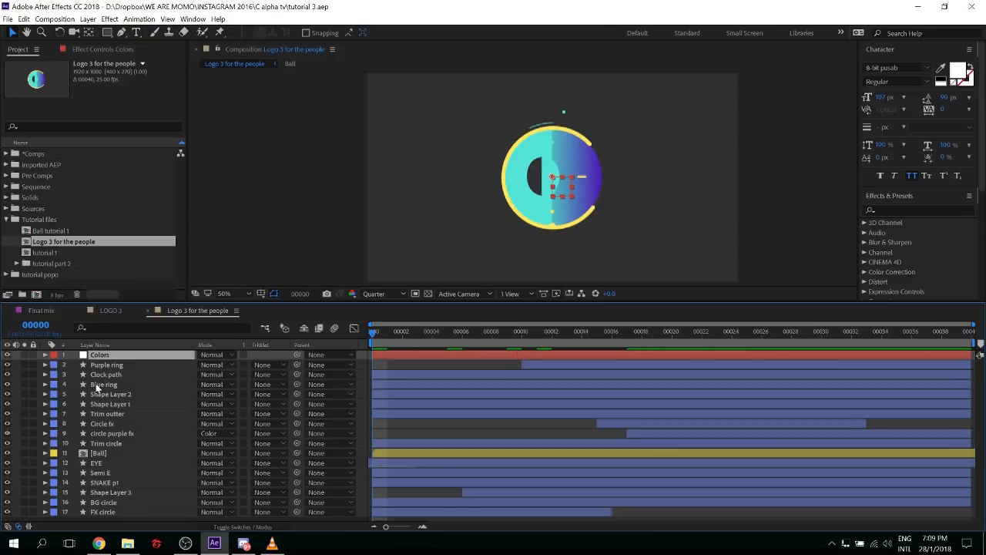
{"action": "left_click", "coordinate": [87, 50]}
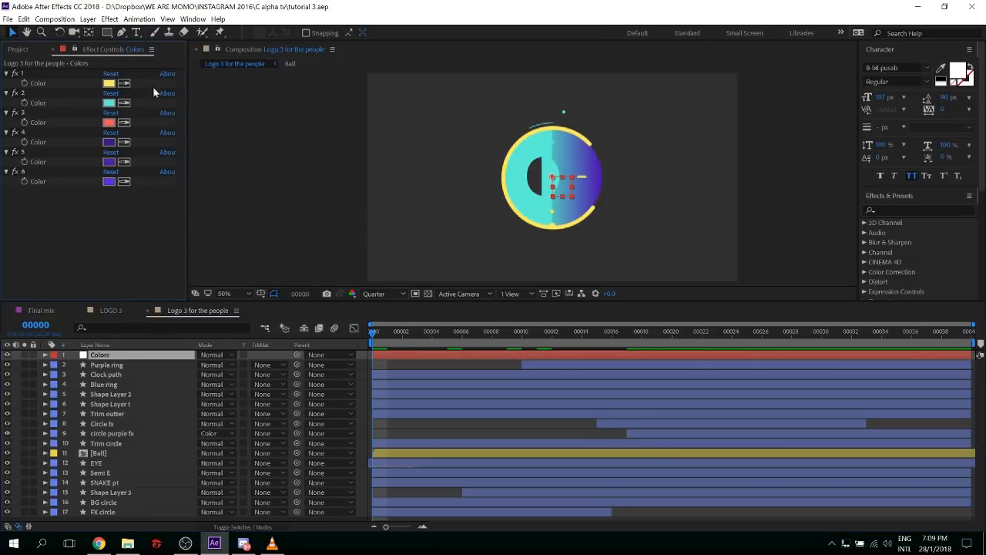
{"action": "left_click", "coordinate": [117, 358]}
{"action": "left_click", "coordinate": [33, 356]}
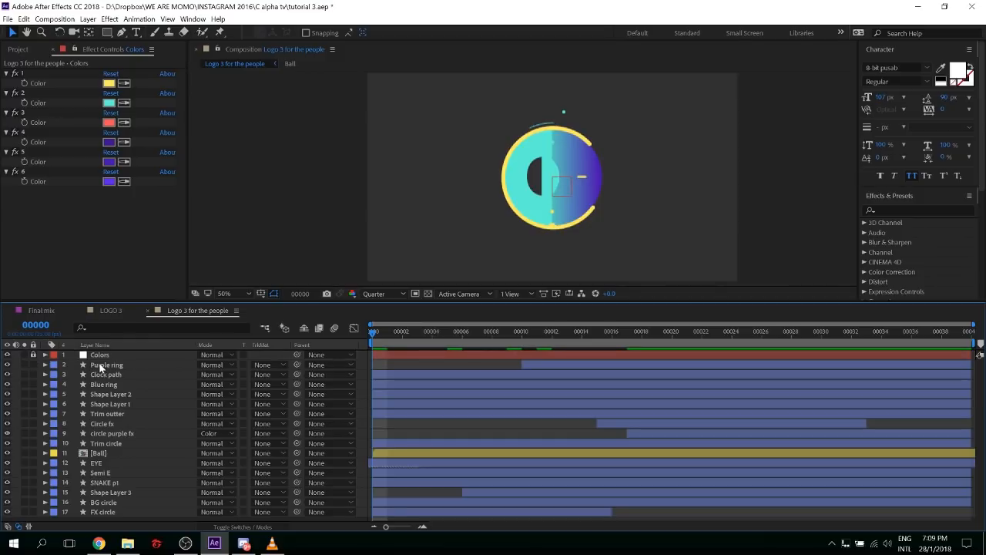
Check the shape layers from Purple ring to FX circle and hide the Colors layer
{"action": "left_click", "coordinate": [97, 366]}
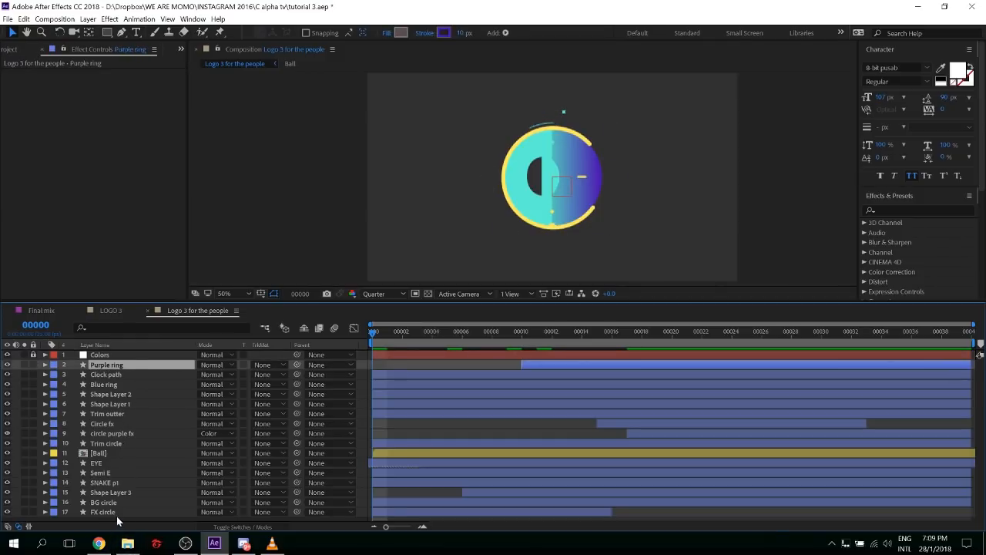
{"action": "left_click", "coordinate": [141, 510]}
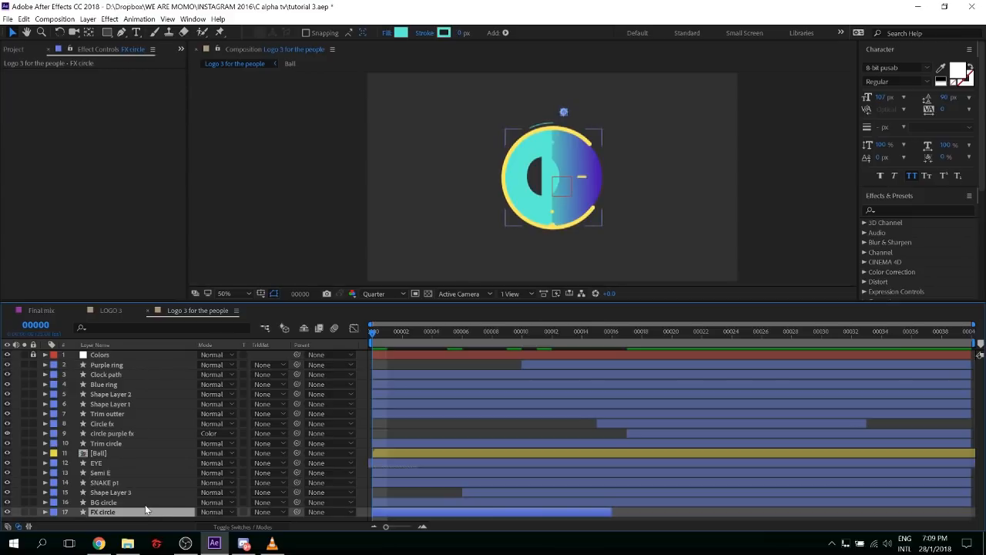
{"action": "left_click", "coordinate": [396, 424]}
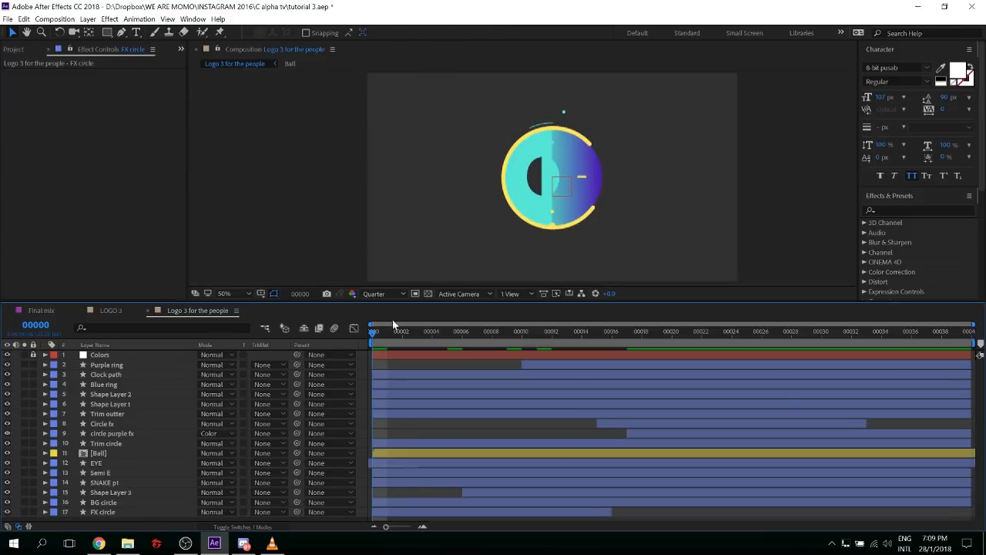
{"action": "left_click", "coordinate": [115, 425]}
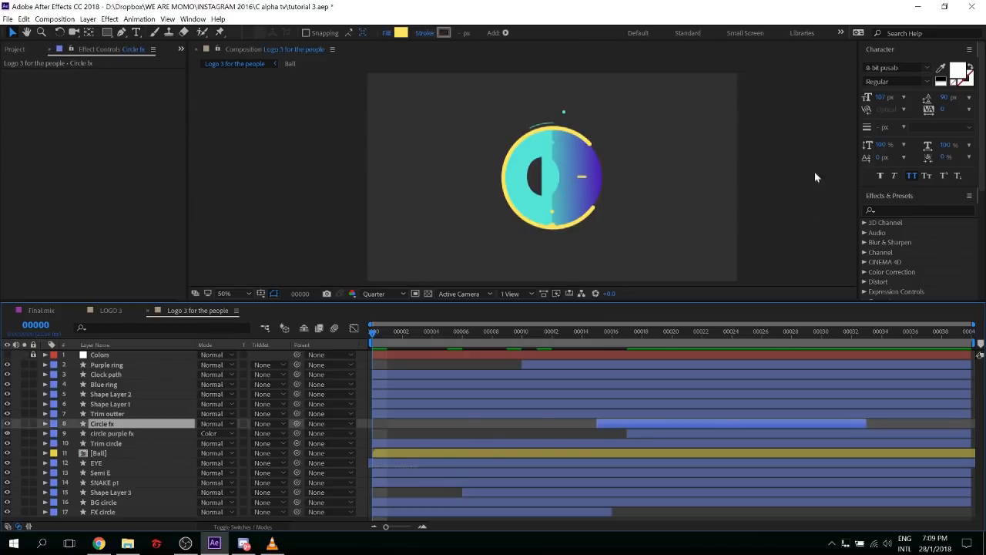
Preview the animation in the LOGO 3 composition and return to the Logo 3 for the people composition
{"action": "left_click", "coordinate": [116, 308]}
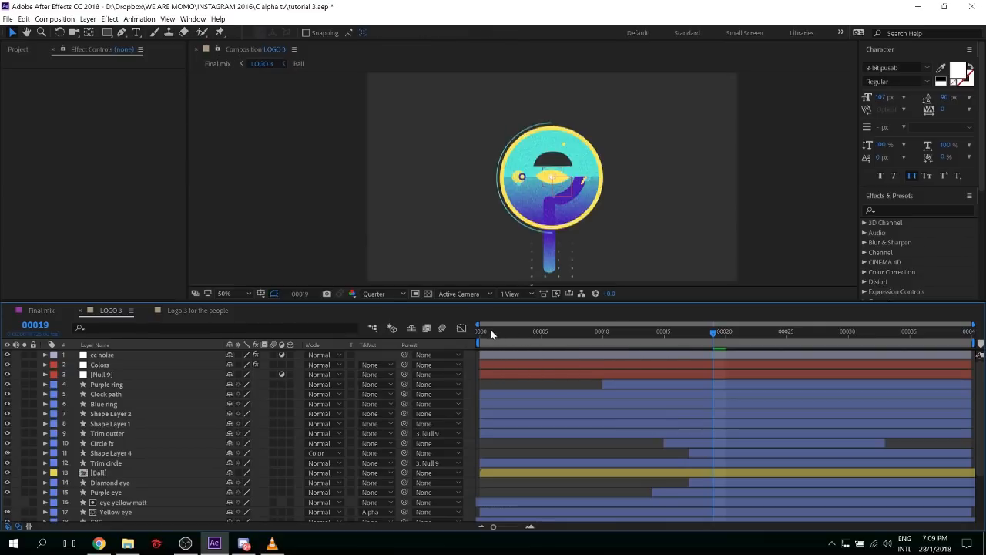
{"action": "mouse_move", "coordinate": [491, 332]}
{"action": "left_mouse_down"}
{"action": "mouse_move", "coordinate": [479, 333]}
{"action": "mouse_move", "coordinate": [505, 338]}
{"action": "left_mouse_up"}
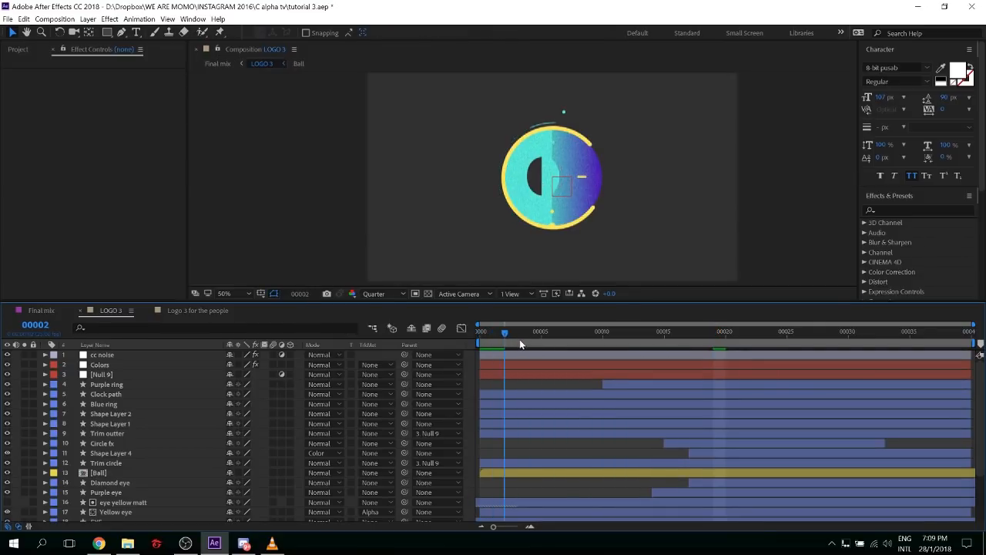
{"action": "key", "text": "space"}
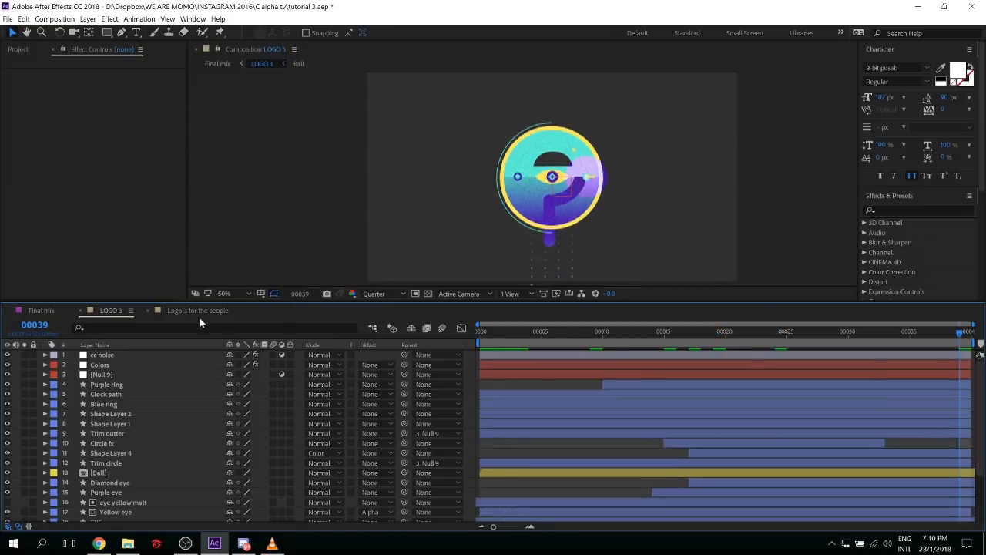
{"action": "left_click", "coordinate": [220, 309]}
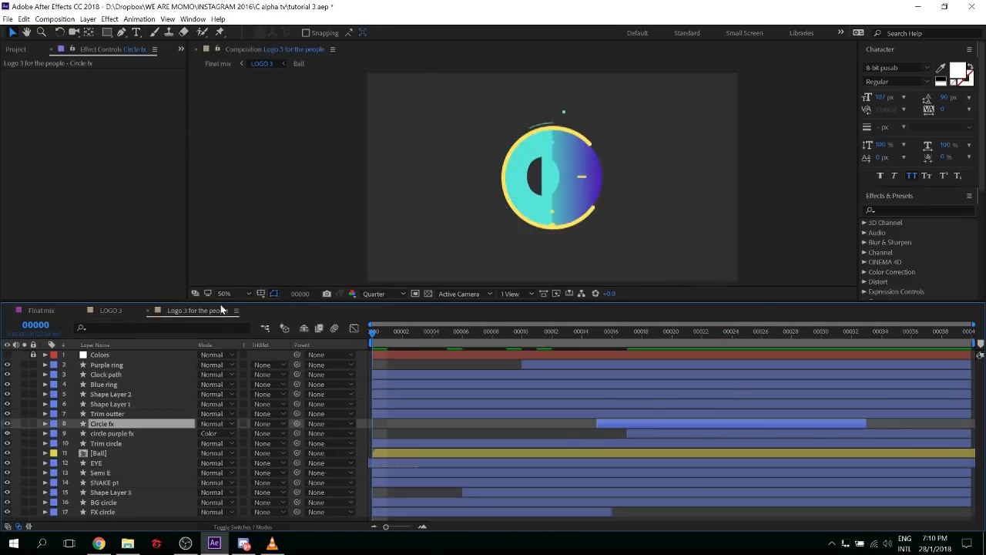
{"action": "left_click", "coordinate": [136, 493]}
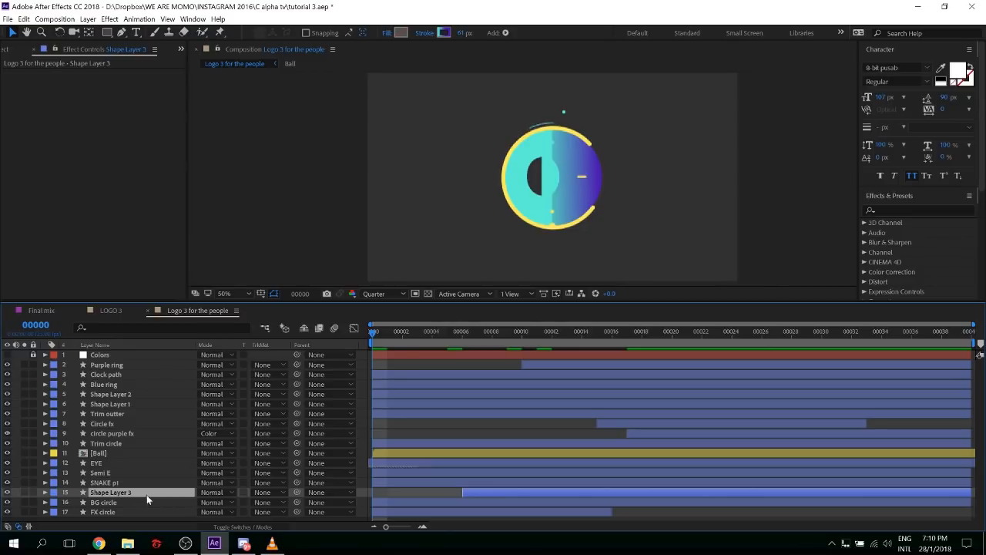
{"action": "left_click", "coordinate": [365, 426]}
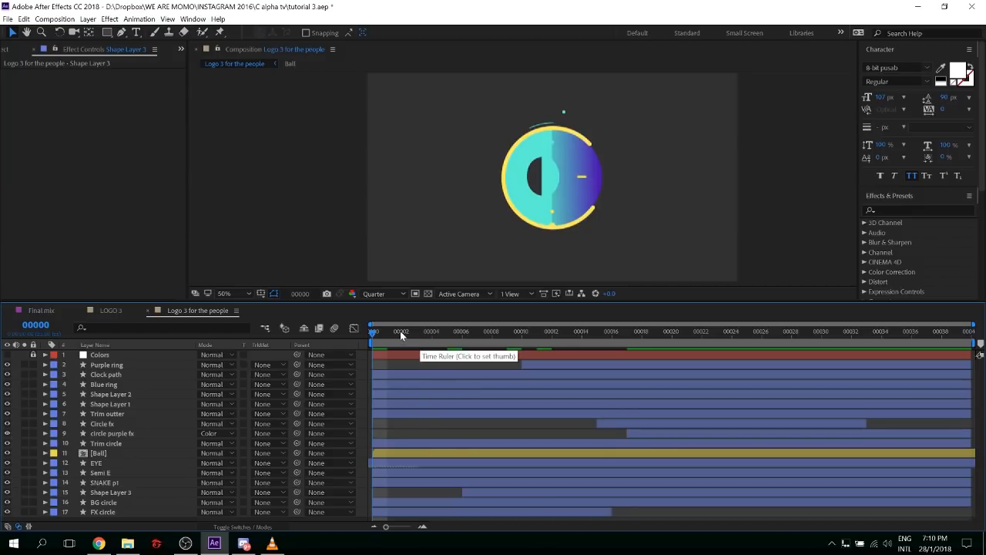
Create a null object named Rotator and place it directly below the Colors layer
{"action": "right_click", "coordinate": [362, 376]}
{"action": "mouse_move", "coordinate": [394, 392]}
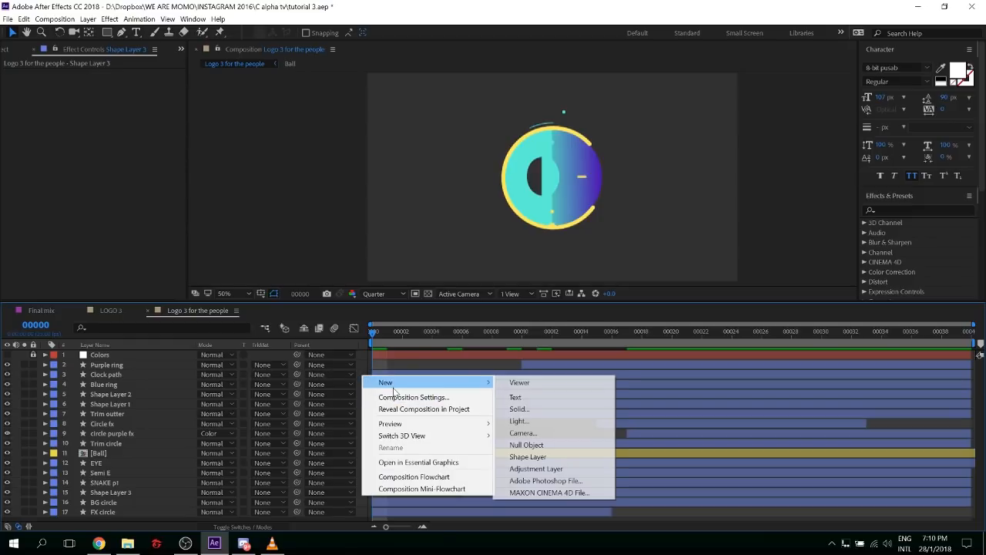
{"action": "left_click", "coordinate": [527, 444]}
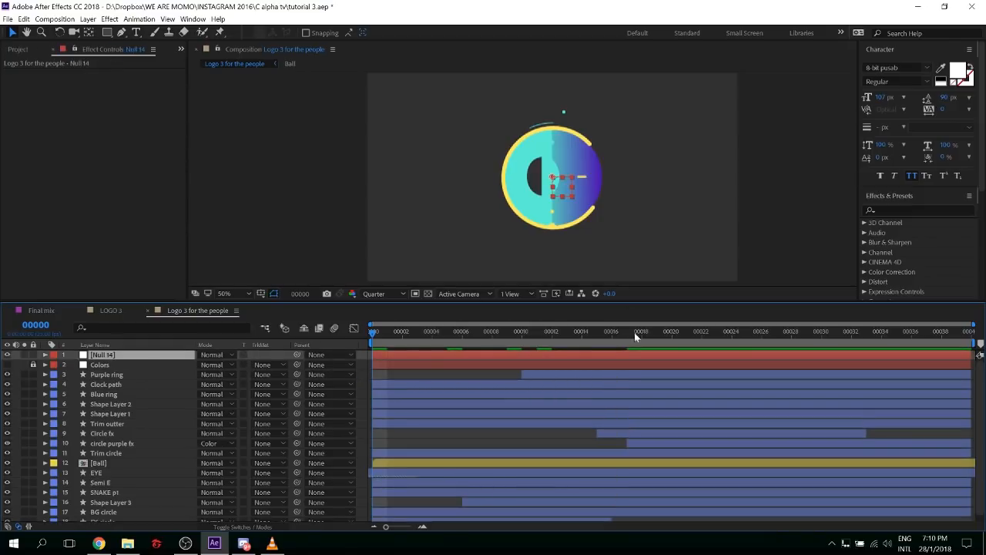
{"action": "key", "text": "Return"}
{"action": "type", "text": "Rotator"}
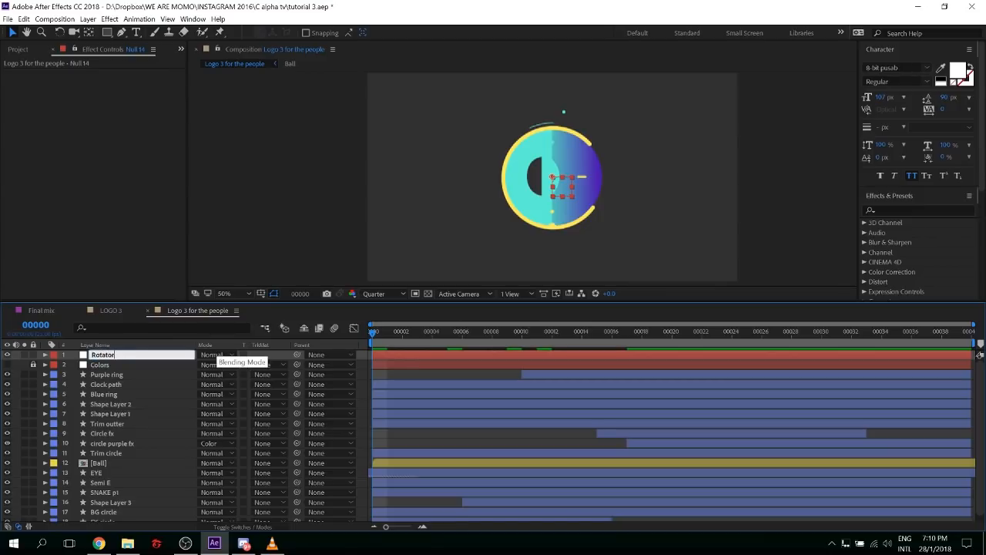
{"action": "key", "text": "Return"}
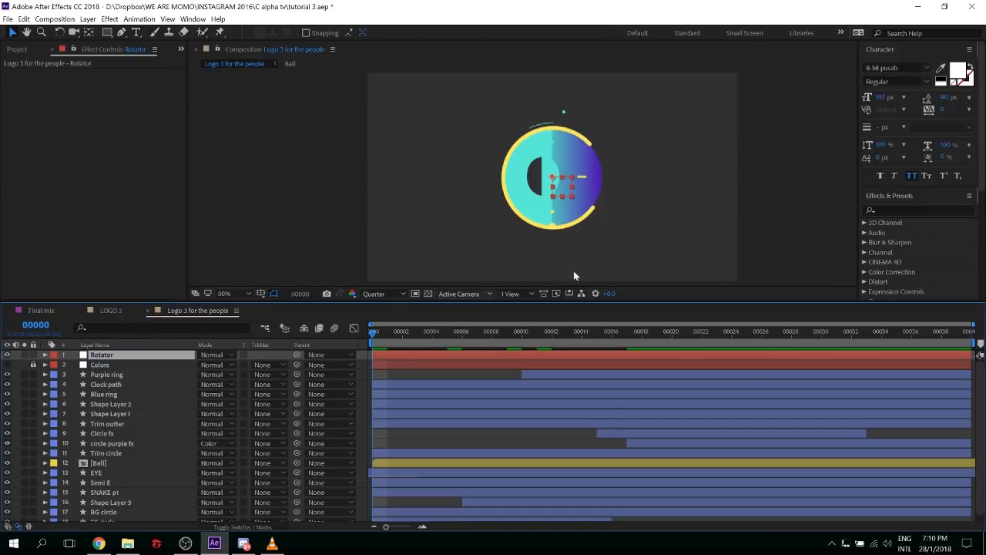
{"action": "scroll", "coordinate": [561, 189], "scroll_direction": "up", "scroll_amount": 2}
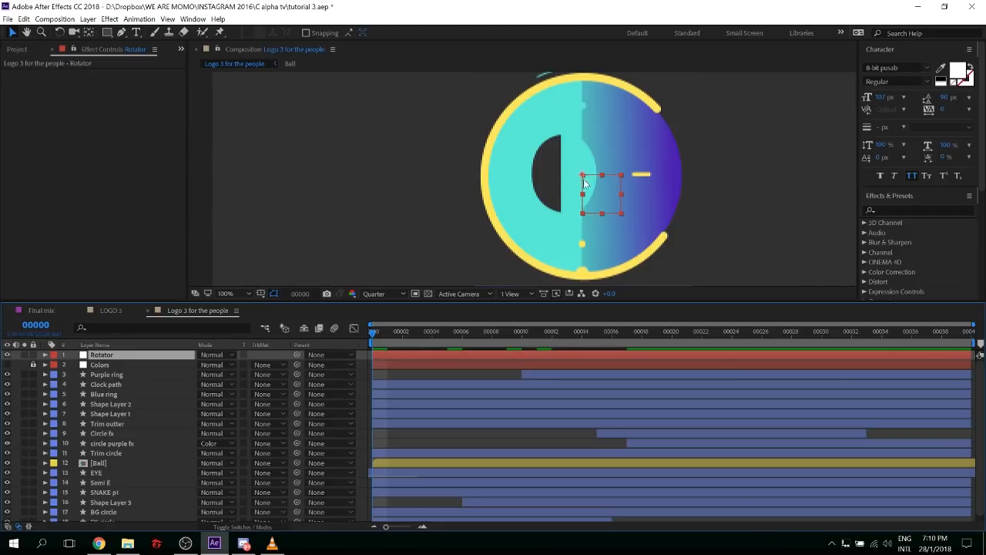
{"action": "left_click_drag", "start_coordinate": [142, 358], "coordinate": [140, 370]}
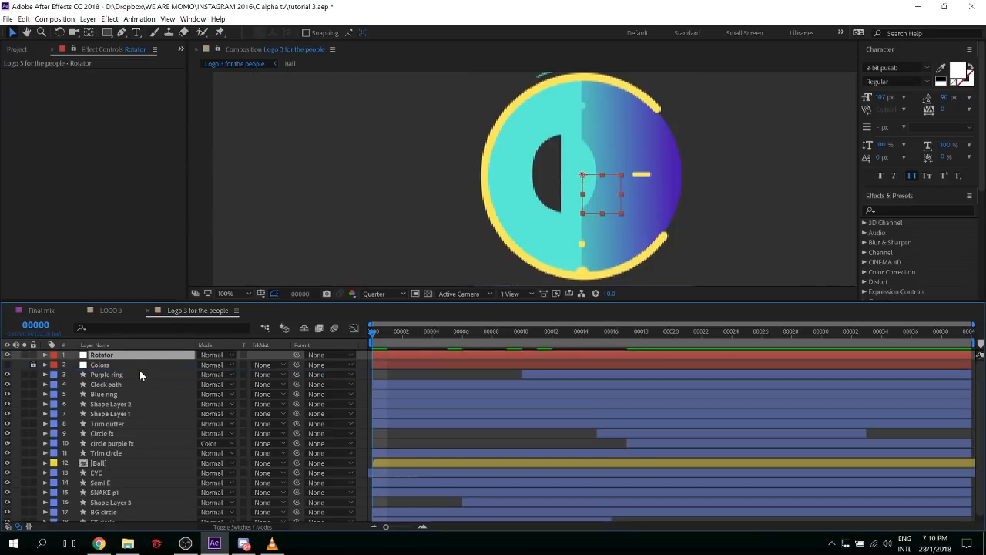
Solo the Semi E layer and parent it to the Rotator null
{"action": "scroll", "coordinate": [110, 473], "scroll_direction": "down", "scroll_amount": 1}
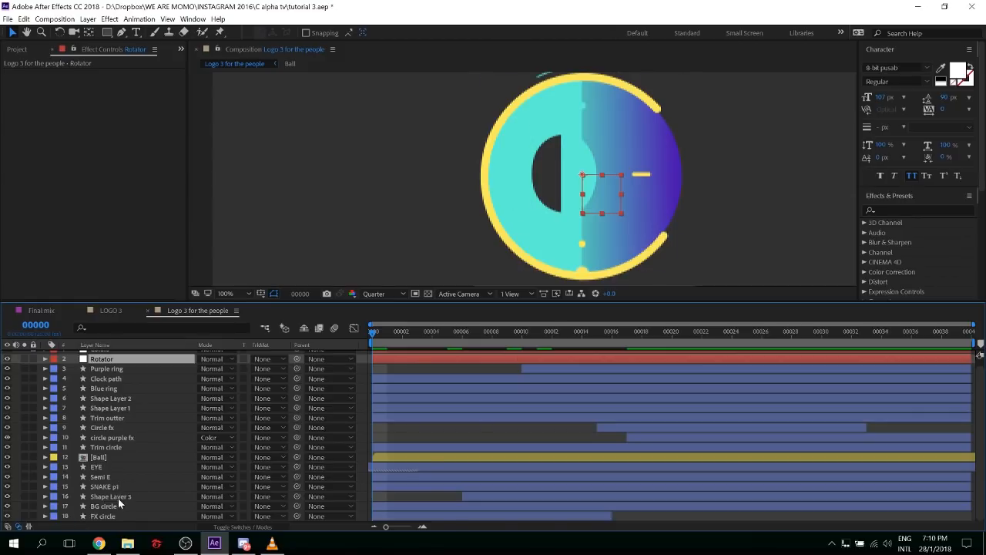
{"action": "left_click", "coordinate": [100, 506]}
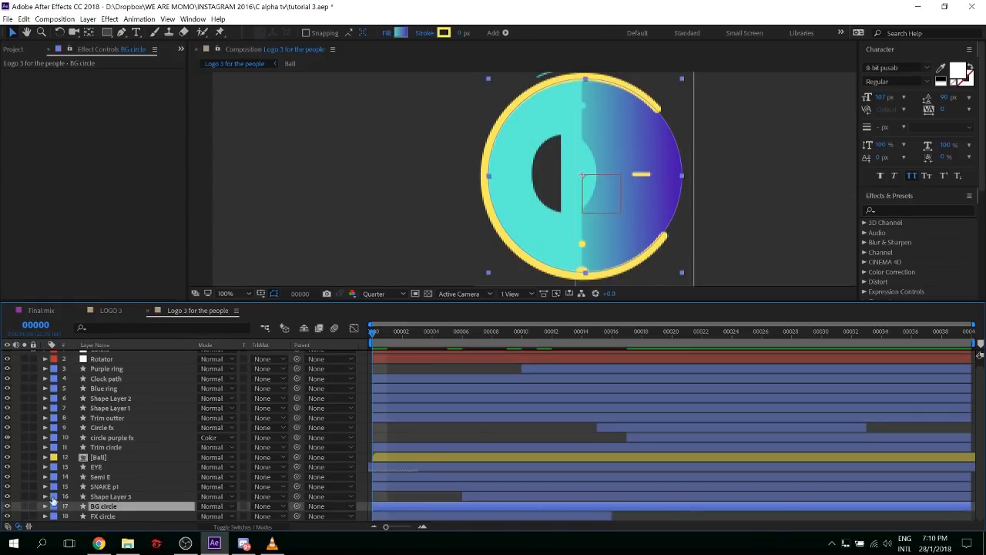
{"action": "left_click", "coordinate": [104, 476]}
{"action": "left_click", "coordinate": [24, 476]}
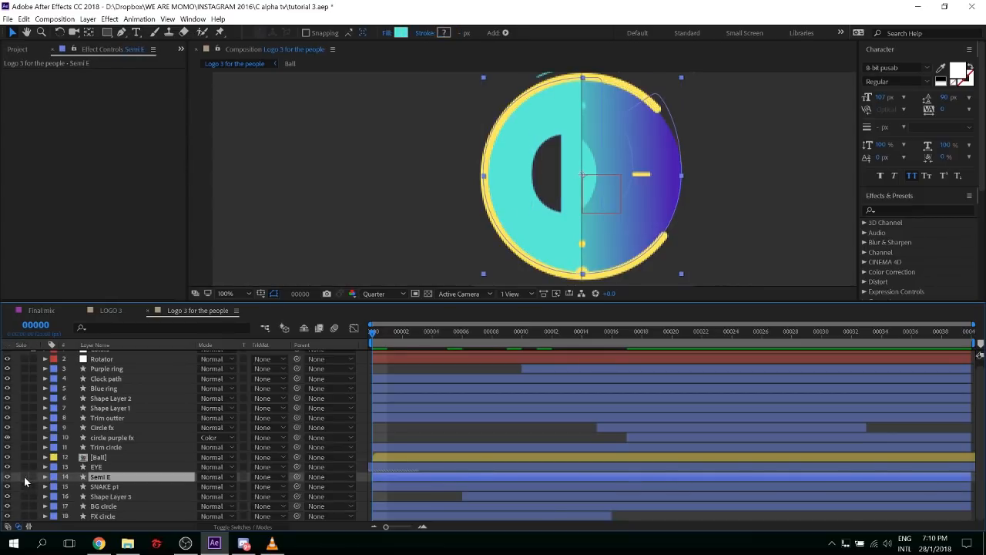
{"action": "scroll", "coordinate": [151, 447], "scroll_direction": "up", "scroll_amount": 1}
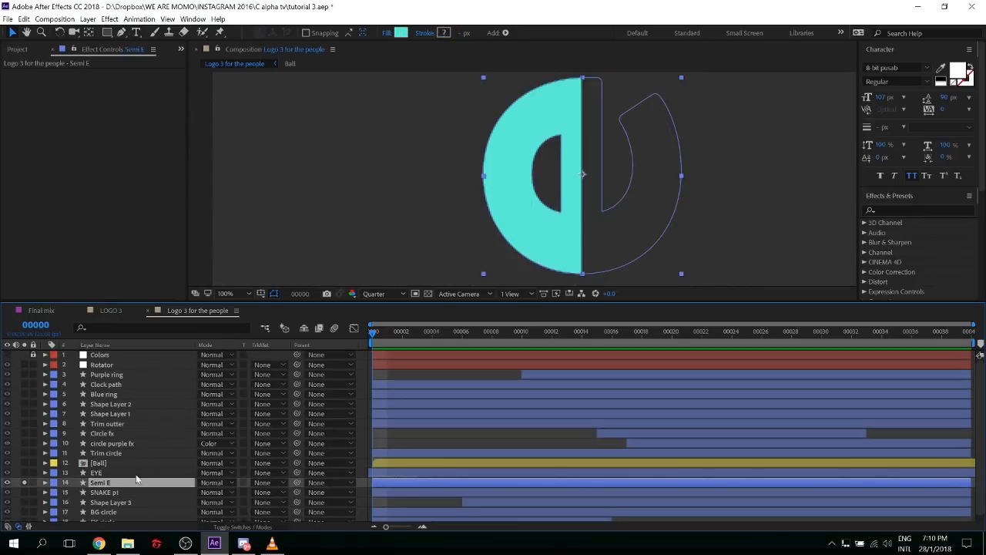
{"action": "left_click_drag", "start_coordinate": [296, 482], "coordinate": [97, 366]}
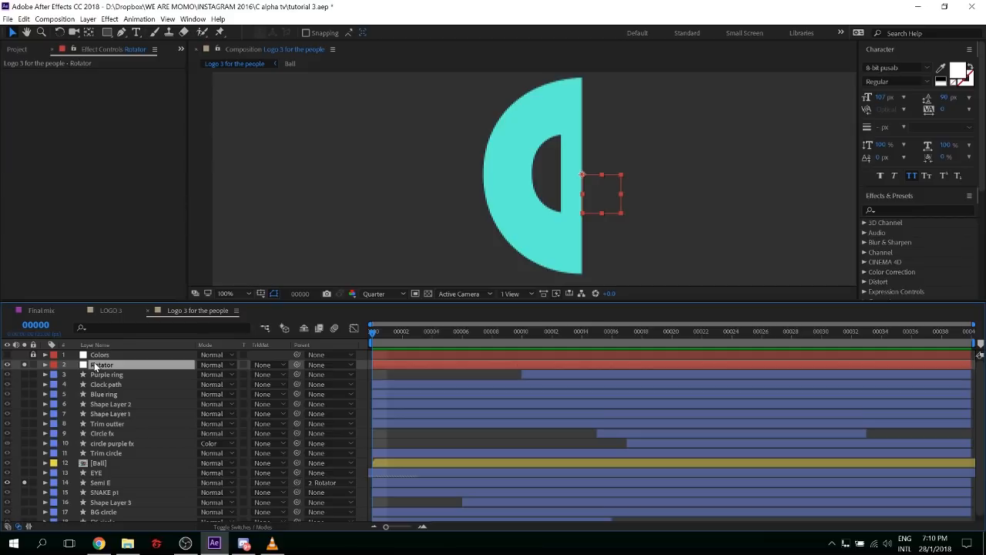
Reveal the Rotator's Rotation property, test the parenting by rotating the null, and undo the test rotation
{"action": "key", "text": "r"}
{"action": "left_click_drag", "start_coordinate": [214, 374], "coordinate": [291, 375]}
{"action": "key", "text": "ctrl+z"}
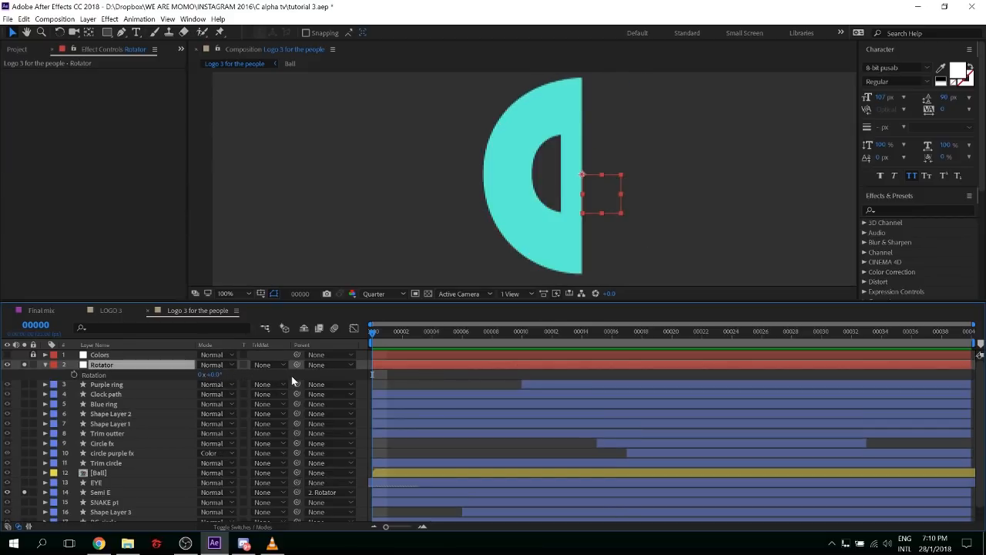
Keyframe the Rotator's rotation from 0° at frame 0 to 90° at frame 20
{"action": "scroll", "coordinate": [149, 476], "scroll_direction": "down", "scroll_amount": 1}
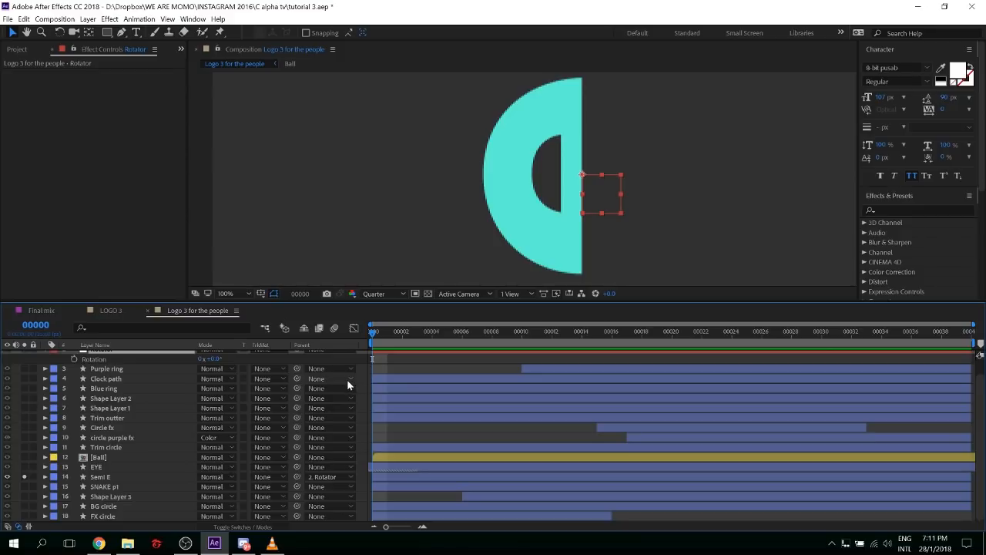
{"action": "scroll", "coordinate": [382, 503], "scroll_direction": "up", "scroll_amount": 1}
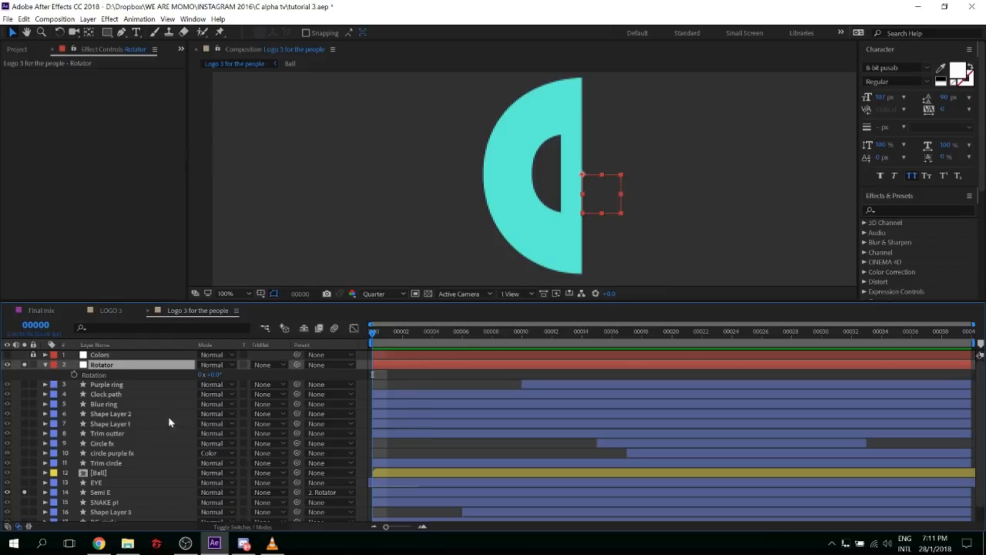
{"action": "left_click", "coordinate": [74, 373]}
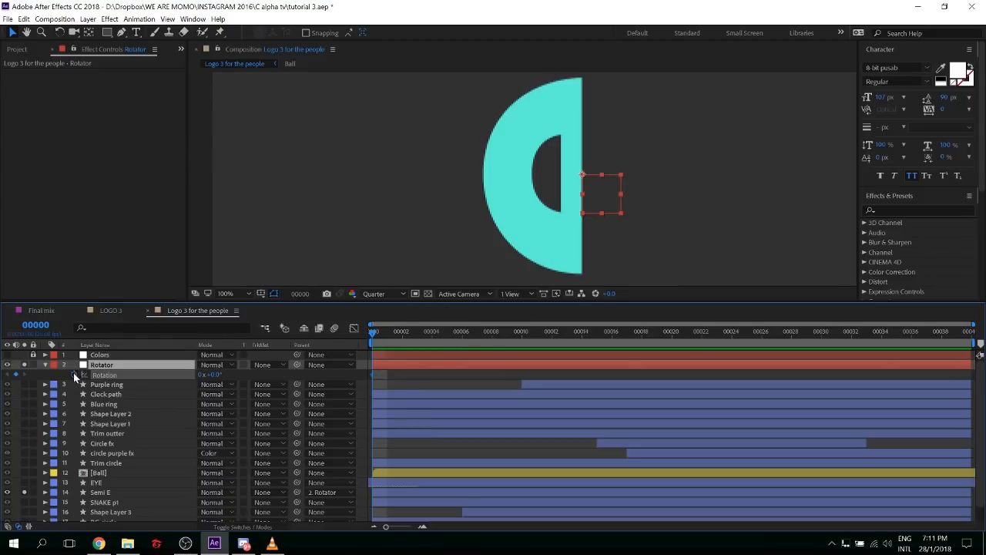
{"action": "left_click", "coordinate": [431, 333]}
{"action": "left_click_drag", "start_coordinate": [383, 340], "coordinate": [667, 339]}
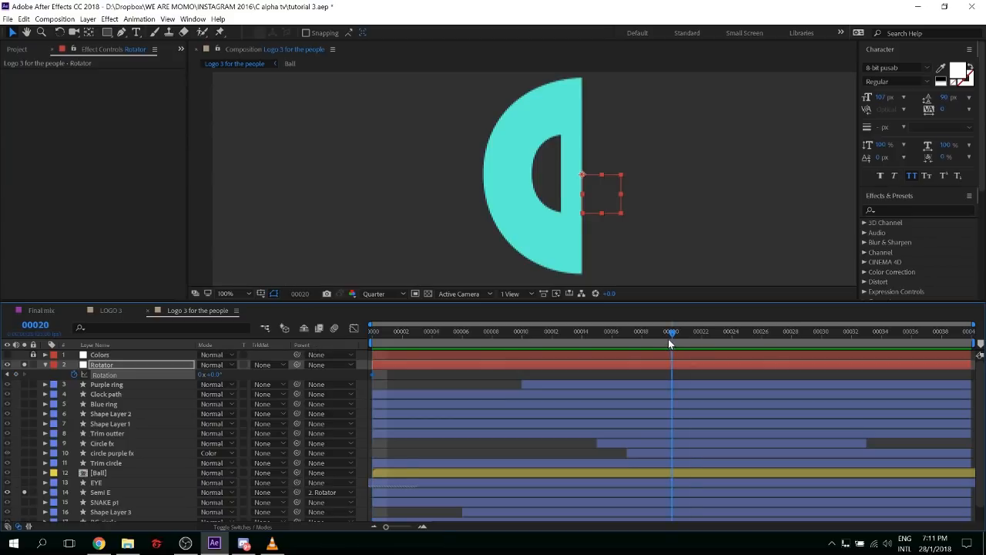
{"action": "left_click", "coordinate": [212, 375]}
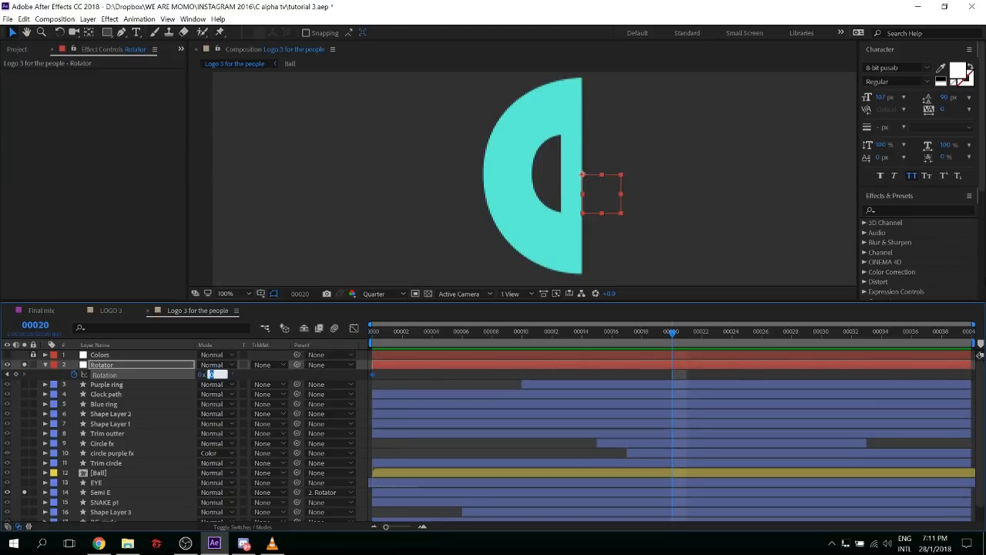
{"action": "type", "text": "90"}
{"action": "key", "text": "Return"}
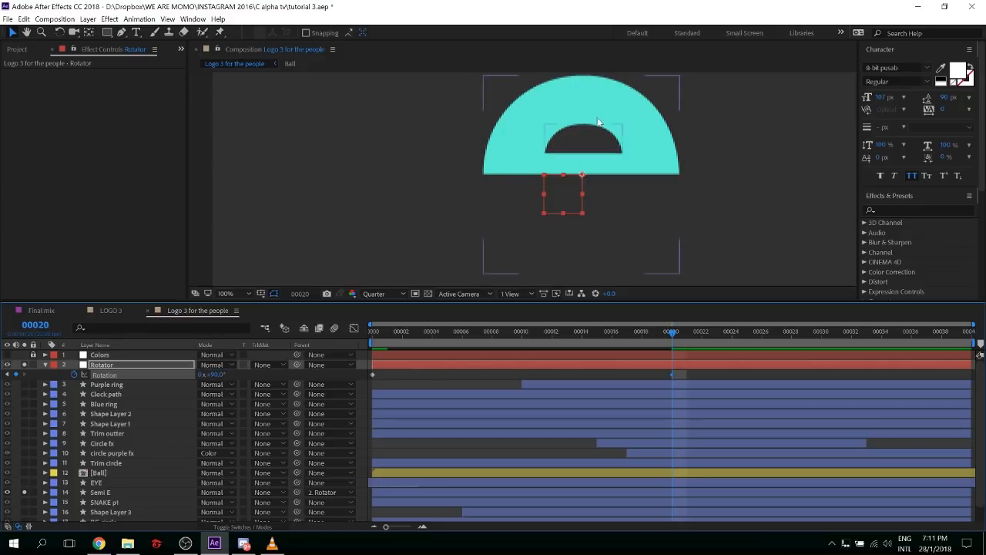
Play back the Semi E rotation from frame 0
{"action": "left_click_drag", "start_coordinate": [670, 334], "coordinate": [343, 328]}
{"action": "key", "text": "comma"}
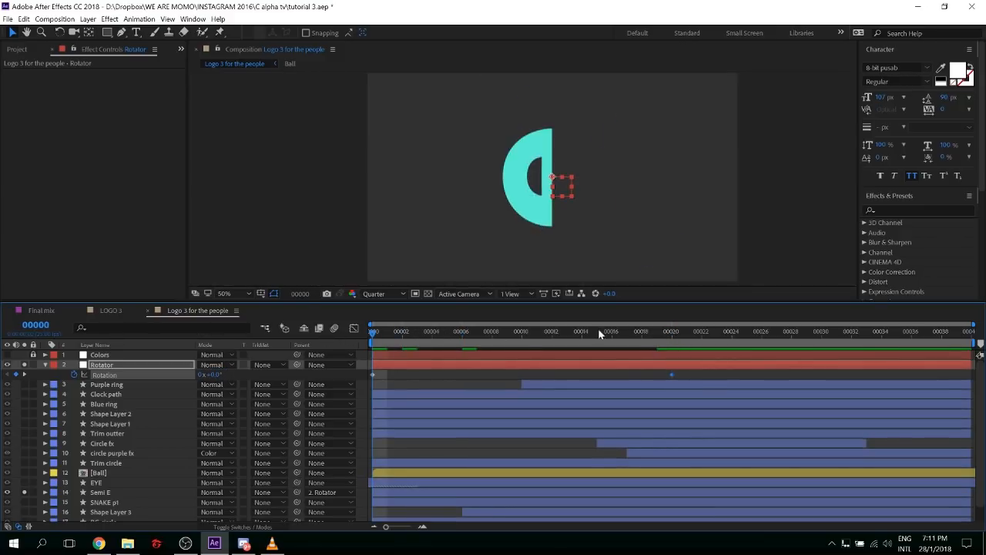
{"action": "key", "text": "space"}
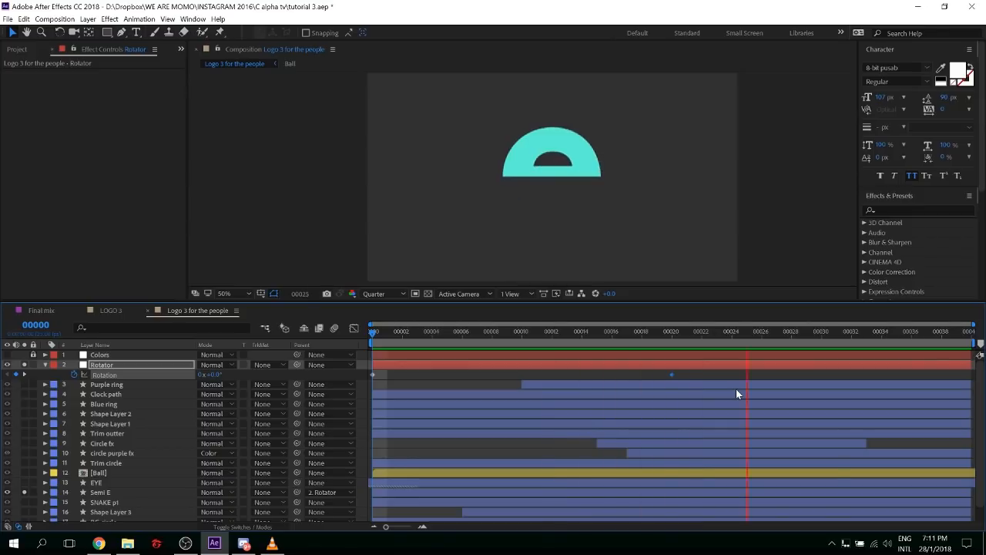
Apply Easy Ease to both of the Rotator's rotation keyframes and show their speed curve in the Graph Editor
{"action": "left_click", "coordinate": [671, 339]}
{"action": "left_click", "coordinate": [688, 372]}
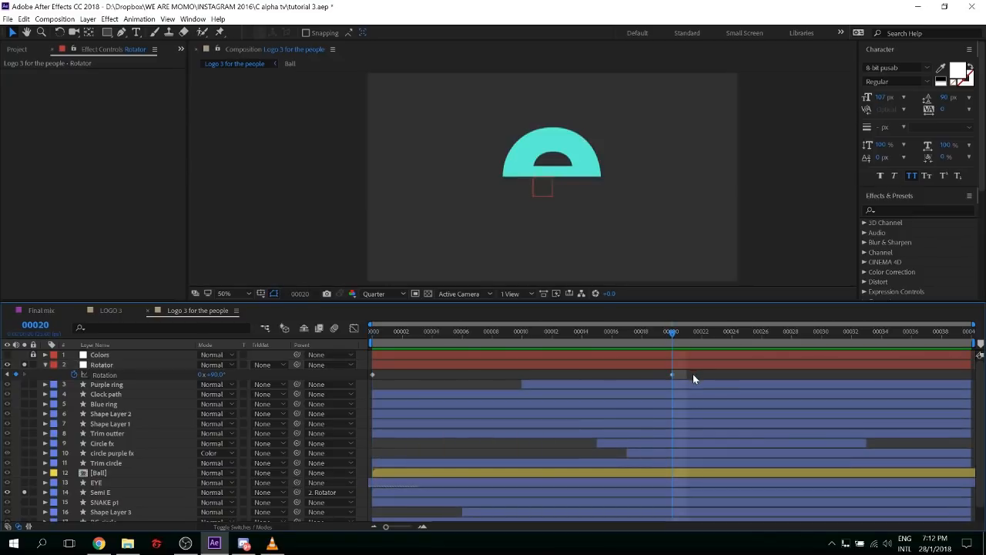
{"action": "left_click_drag", "start_coordinate": [688, 373], "coordinate": [349, 411]}
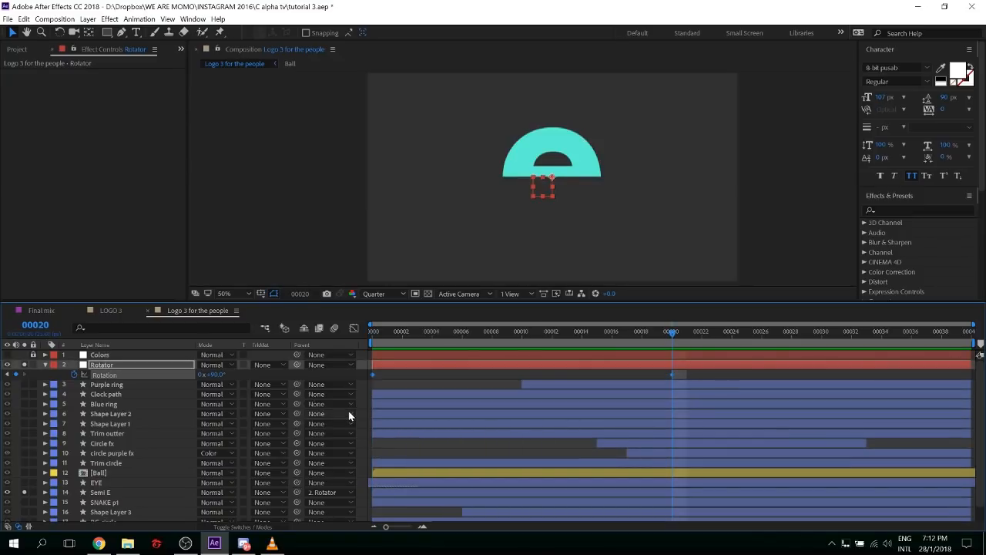
{"action": "key", "text": "F9"}
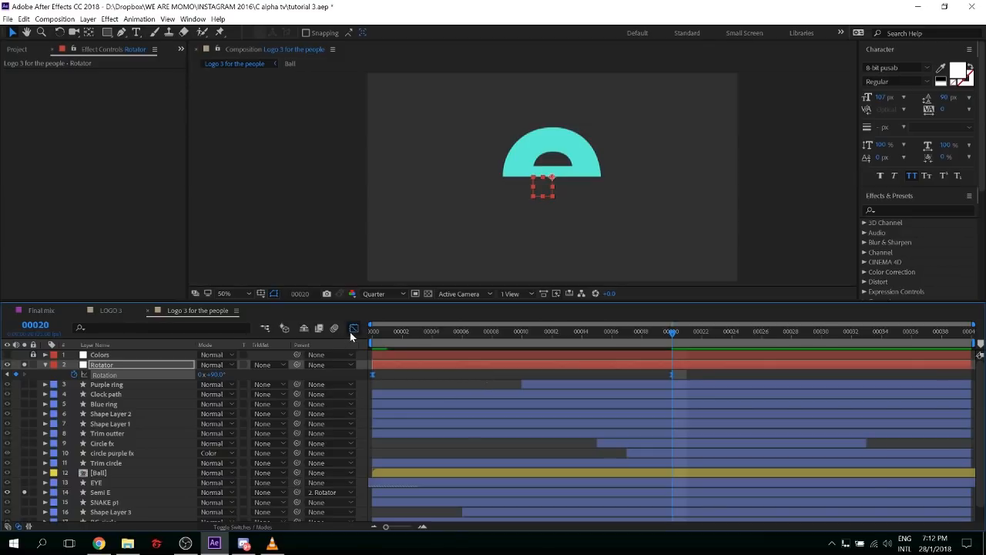
{"action": "left_click", "coordinate": [352, 330]}
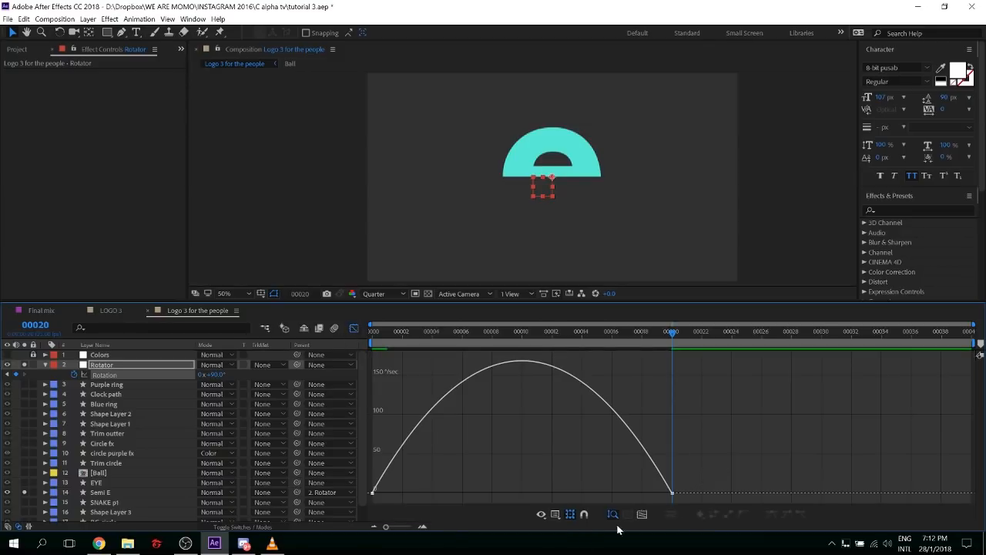
Try a fast-start speed curve by extending the frame 20 keyframe's ease handle back to about frame 10, and play back the rotation
{"action": "left_click_drag", "start_coordinate": [705, 470], "coordinate": [634, 494]}
{"action": "left_click_drag", "start_coordinate": [522, 491], "coordinate": [465, 493]}
{"action": "key", "text": "ctrl+z"}
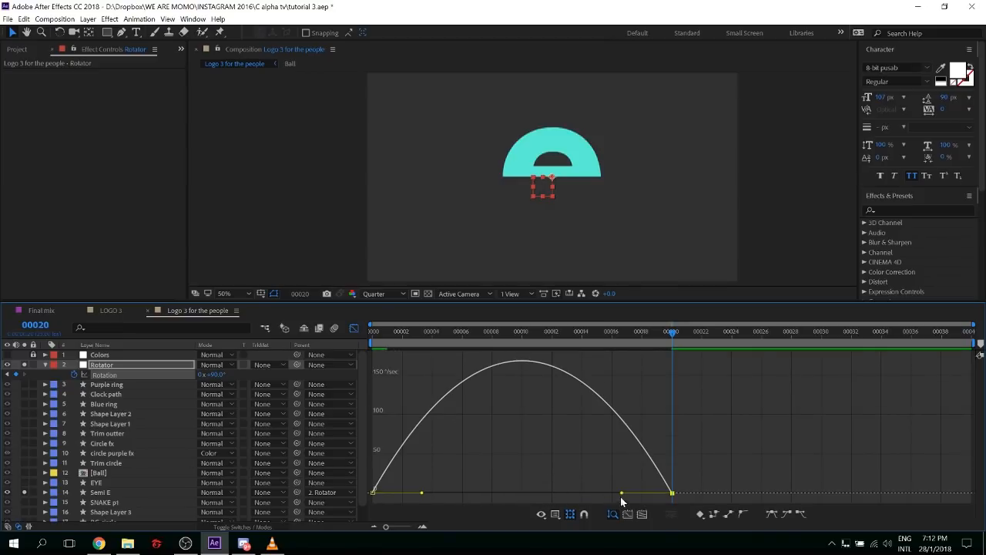
{"action": "left_click_drag", "start_coordinate": [620, 496], "coordinate": [492, 492]}
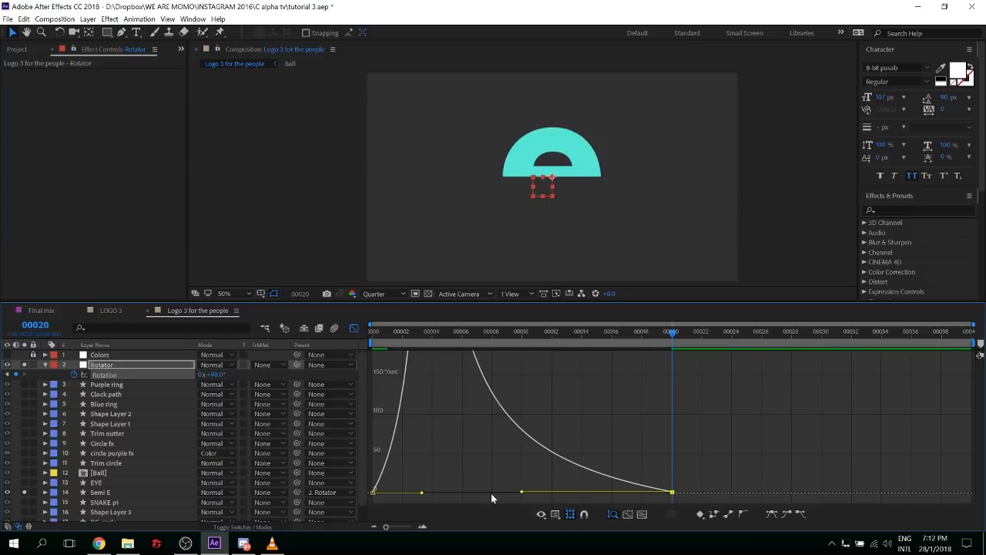
{"action": "key", "text": "space"}
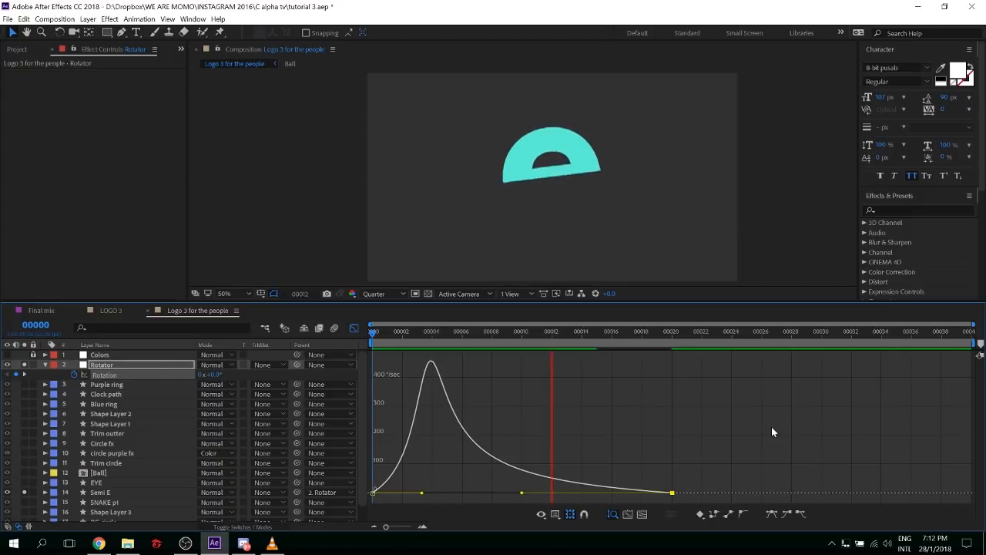
{"action": "key", "text": "space"}
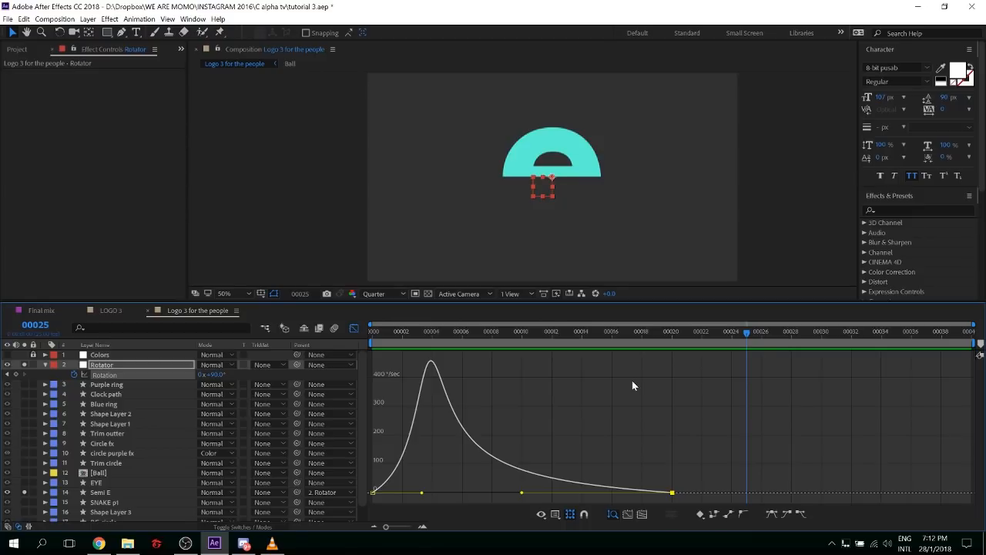
Play back the Final mix composition from frame 0 and return to the Logo 3 for the people composition
{"action": "left_click", "coordinate": [52, 314]}
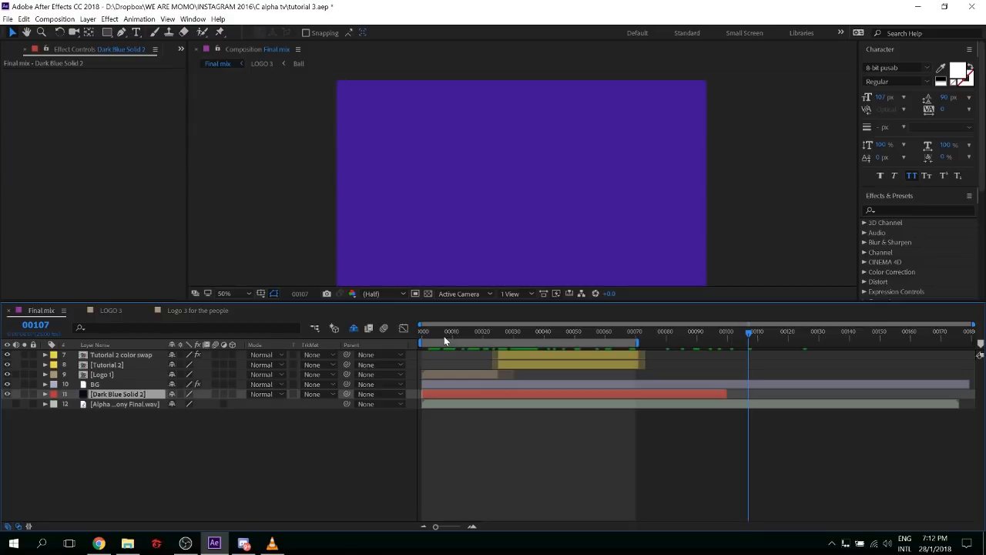
{"action": "key", "text": "space"}
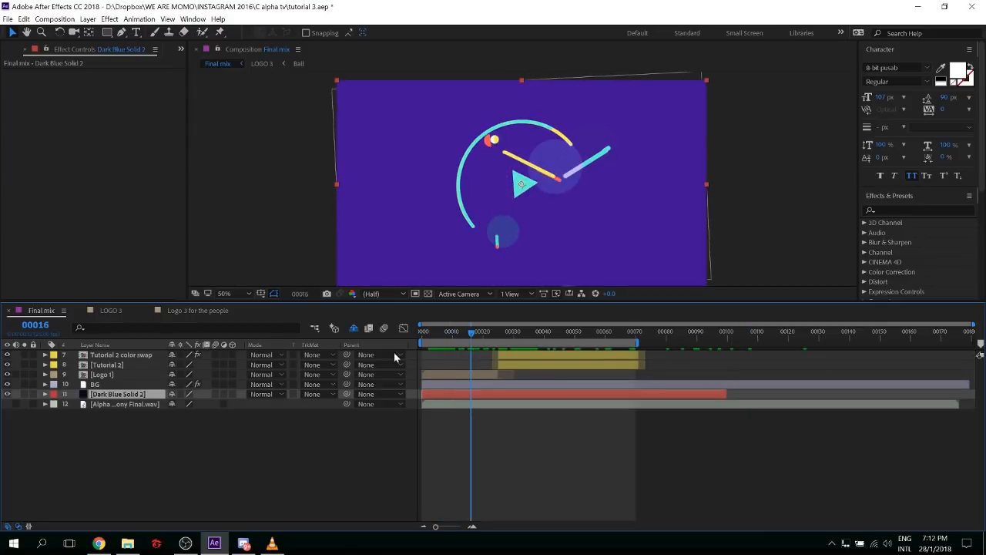
{"action": "key", "text": "Home"}
{"action": "key", "text": "space"}
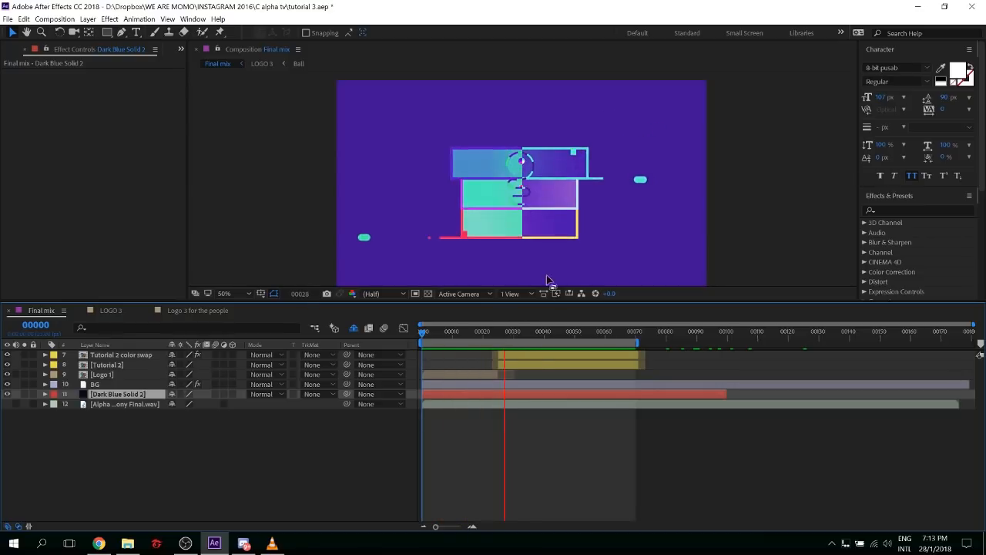
{"action": "key", "text": "space"}
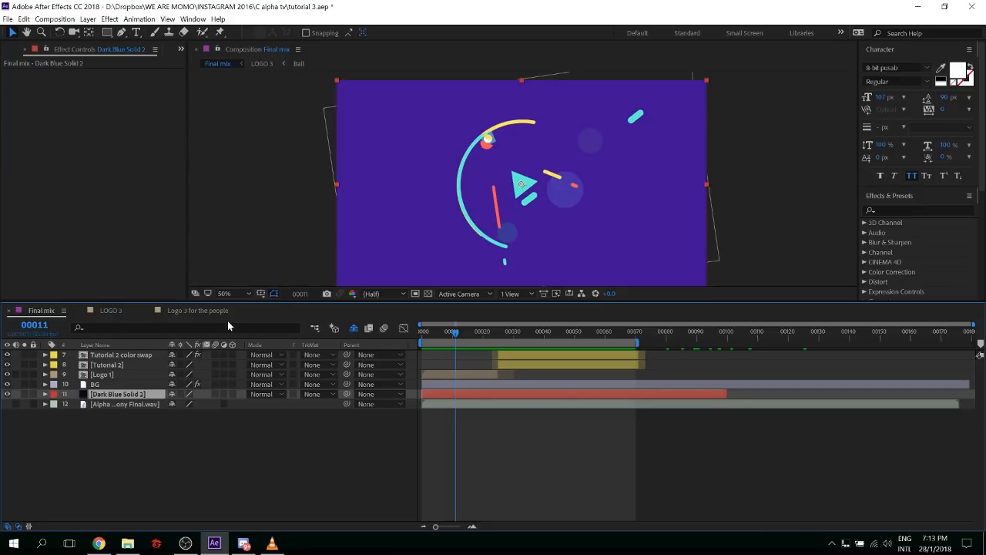
{"action": "left_click", "coordinate": [218, 309]}
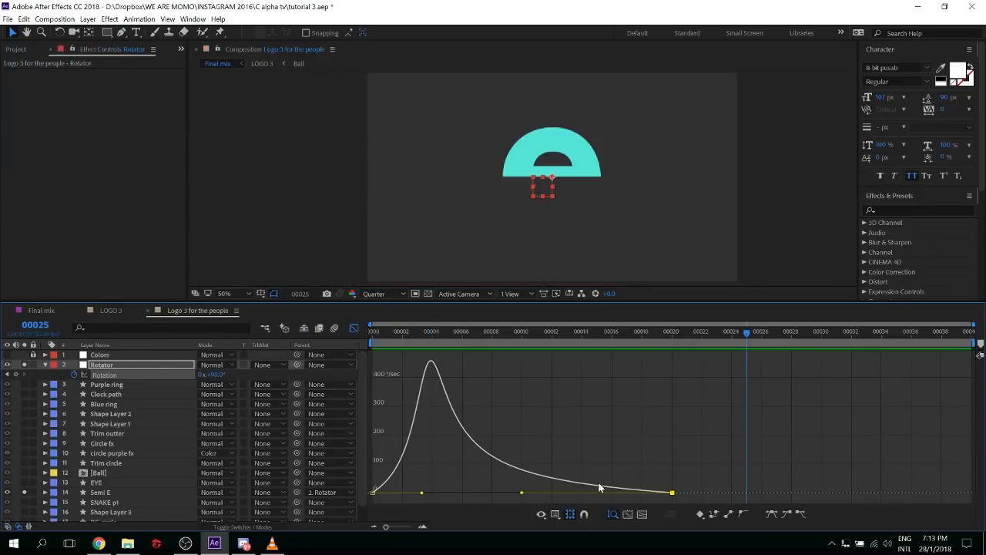
Reapply Easy Ease to both rotation keyframes, extending the start handle to about frame 6 and the end handle back to about frame 12
{"action": "left_click_drag", "start_coordinate": [664, 461], "coordinate": [372, 460]}
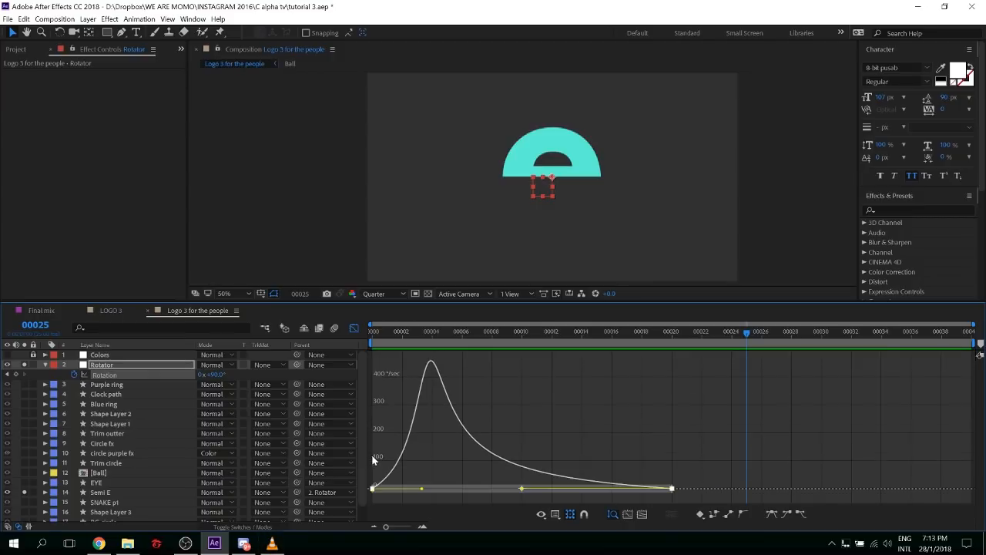
{"action": "key", "text": "F9"}
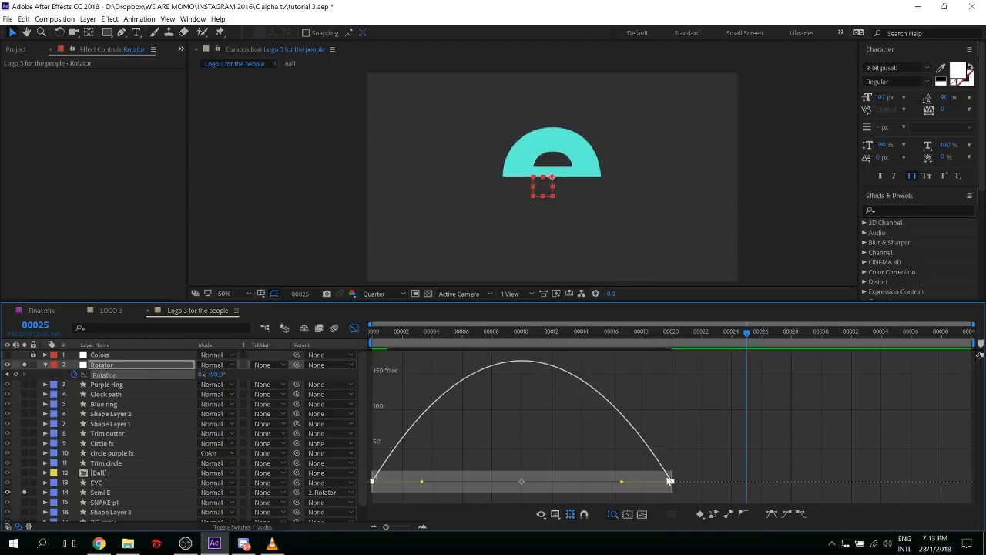
{"action": "left_click", "coordinate": [669, 487]}
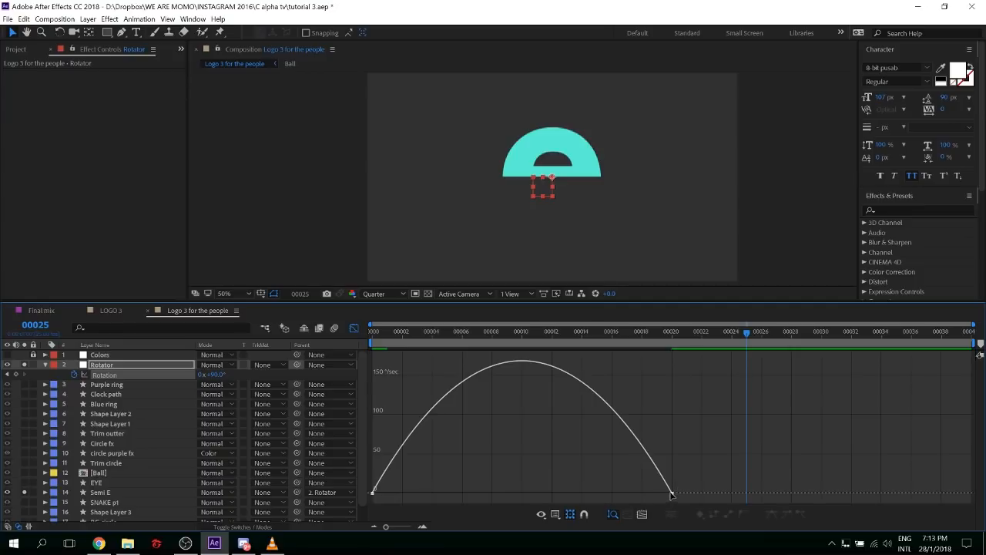
{"action": "left_click", "coordinate": [671, 494]}
{"action": "left_click_drag", "start_coordinate": [621, 492], "coordinate": [544, 492]}
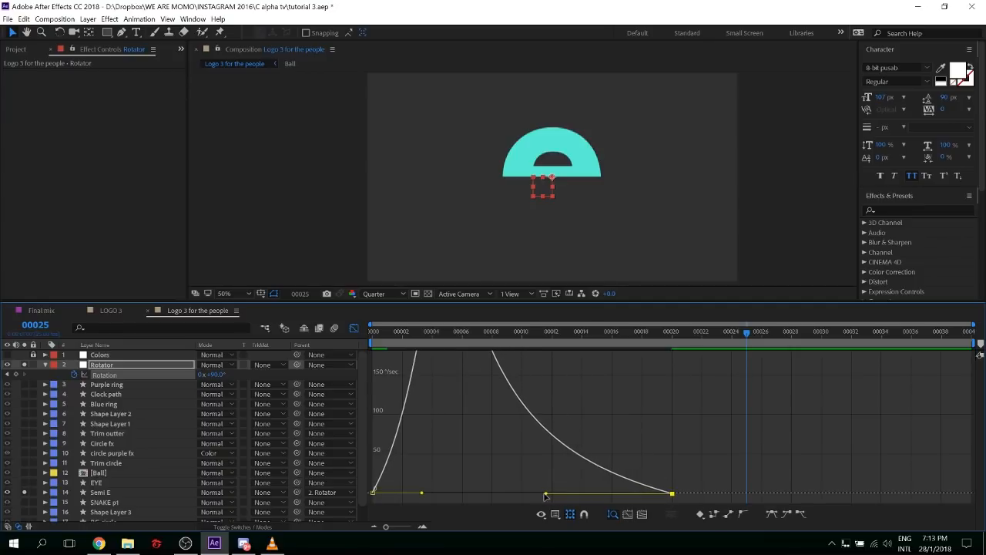
{"action": "left_click_drag", "start_coordinate": [433, 495], "coordinate": [468, 491]}
{"action": "left_click_drag", "start_coordinate": [546, 492], "coordinate": [545, 492]}
Play back the Semi E rotation with the reshaped speed curve from frame 0
{"action": "left_click", "coordinate": [545, 336]}
{"action": "key", "text": "Home"}
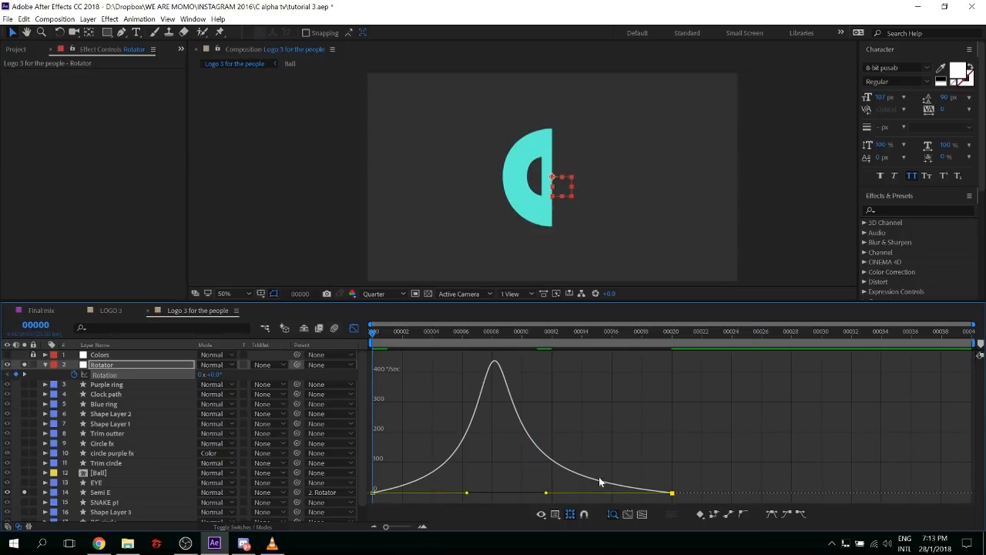
{"action": "key", "text": "space"}
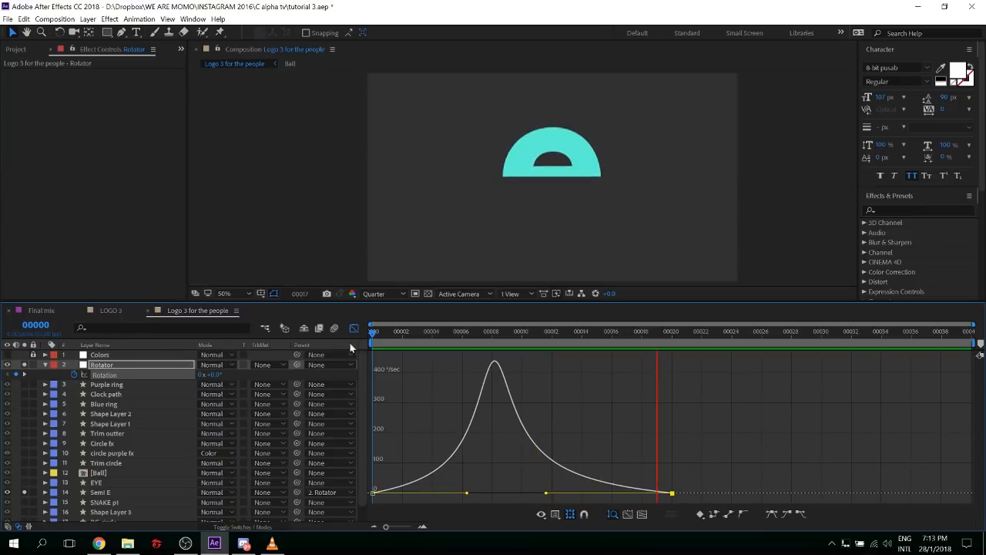
Play the Final mix composition for comparison, and replay the rotation in Logo 3 for the people
{"action": "left_click", "coordinate": [43, 310]}
{"action": "key", "text": "space"}
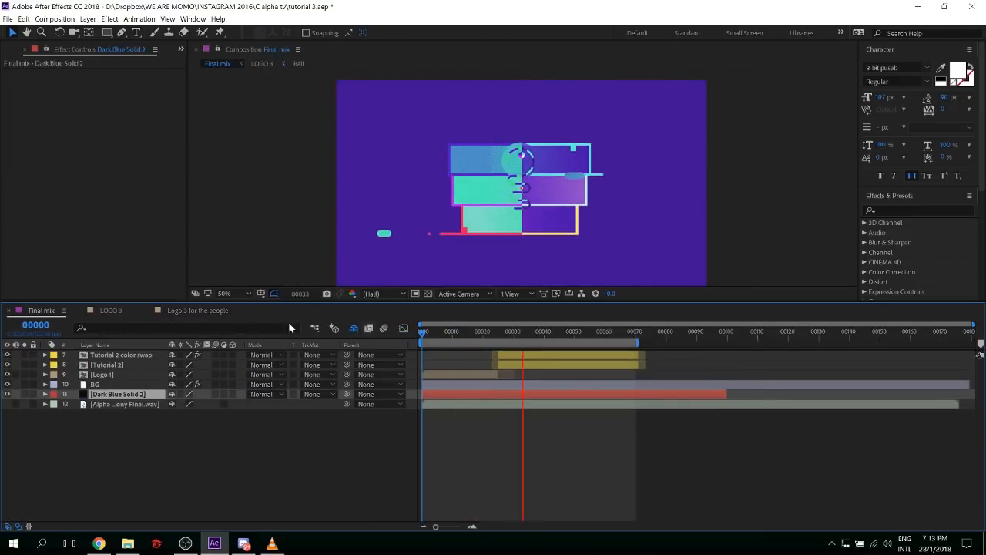
{"action": "left_click", "coordinate": [231, 310]}
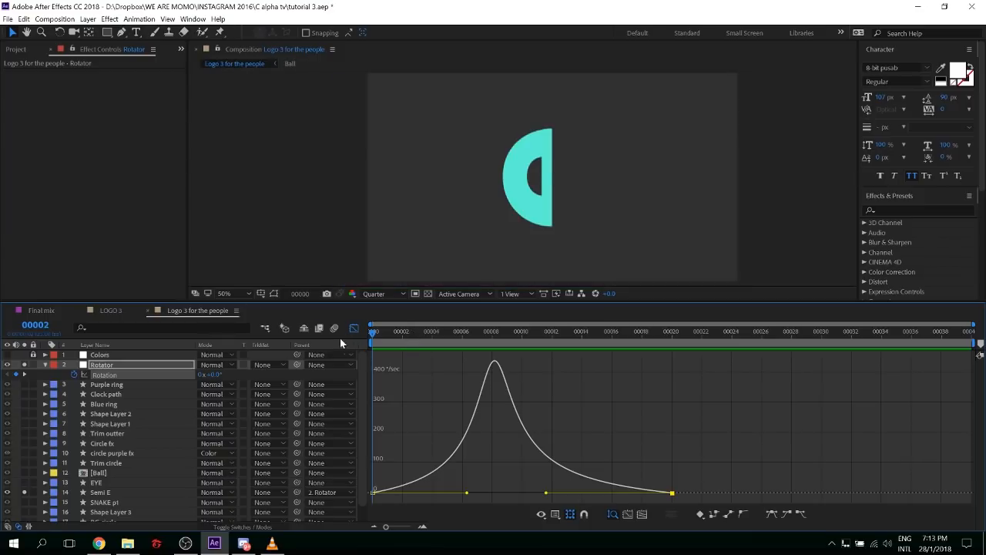
{"action": "key", "text": "space"}
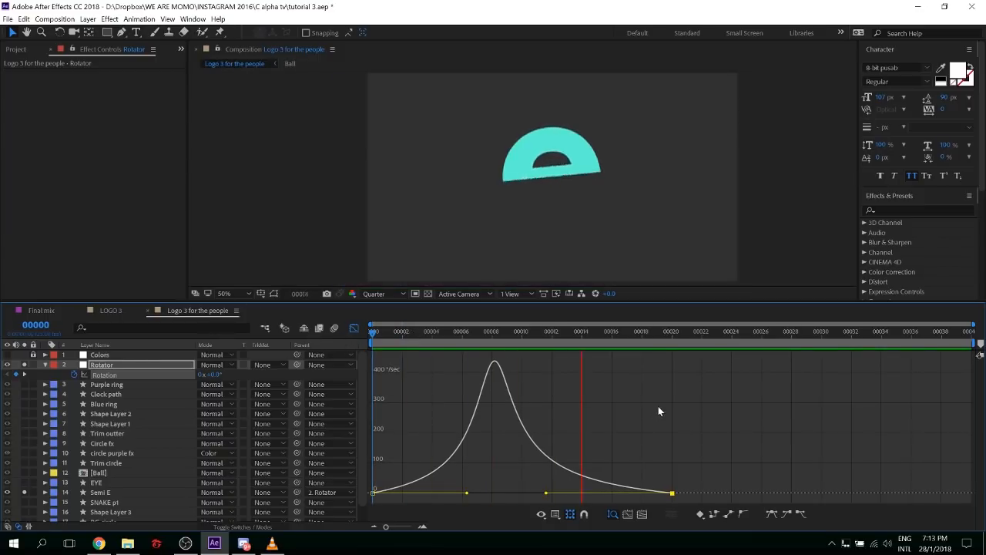
{"action": "key", "text": "space"}
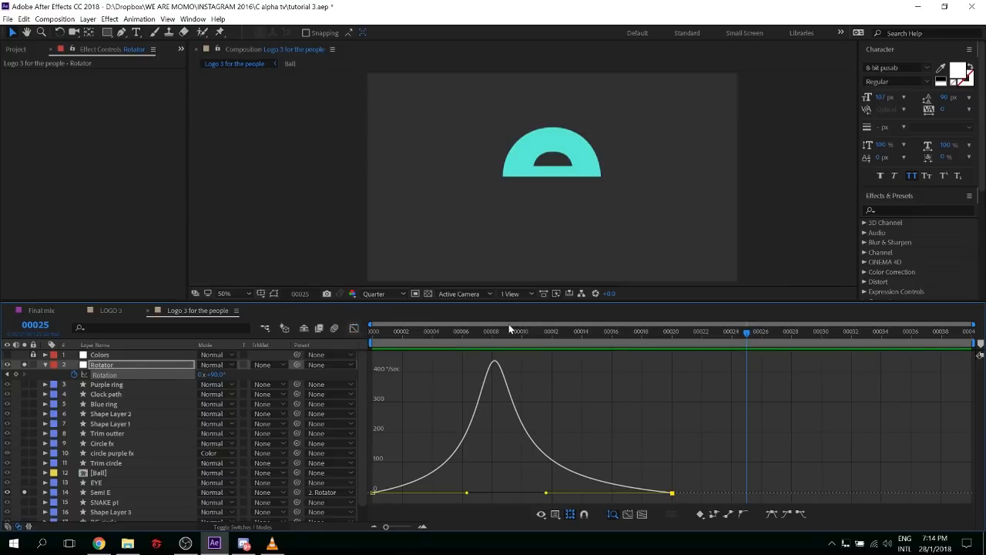
Close the Graph Editor, return to frame 0 and solo the BG circle layer alongside Semi E
{"action": "key", "text": "shift+F3"}
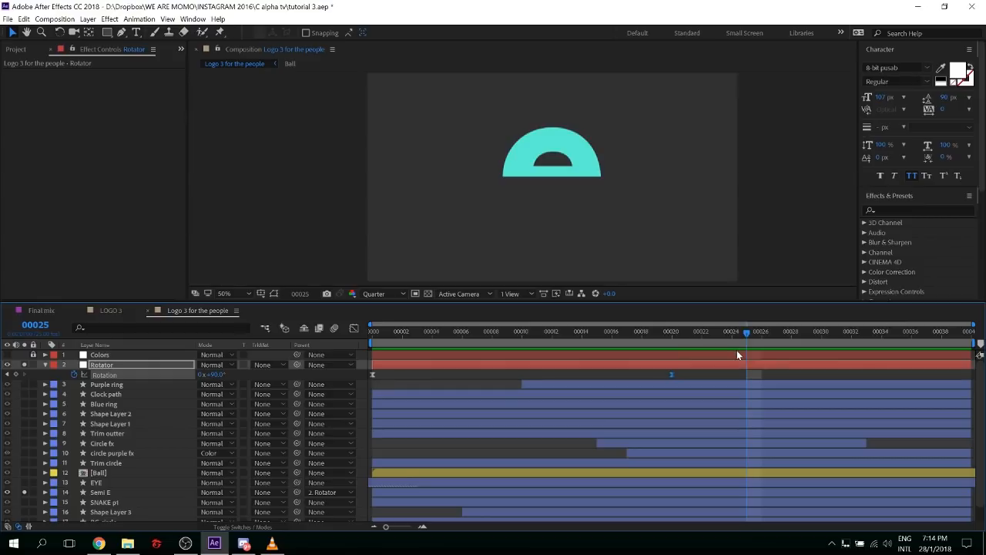
{"action": "left_click", "coordinate": [542, 343]}
{"action": "key", "text": "Home"}
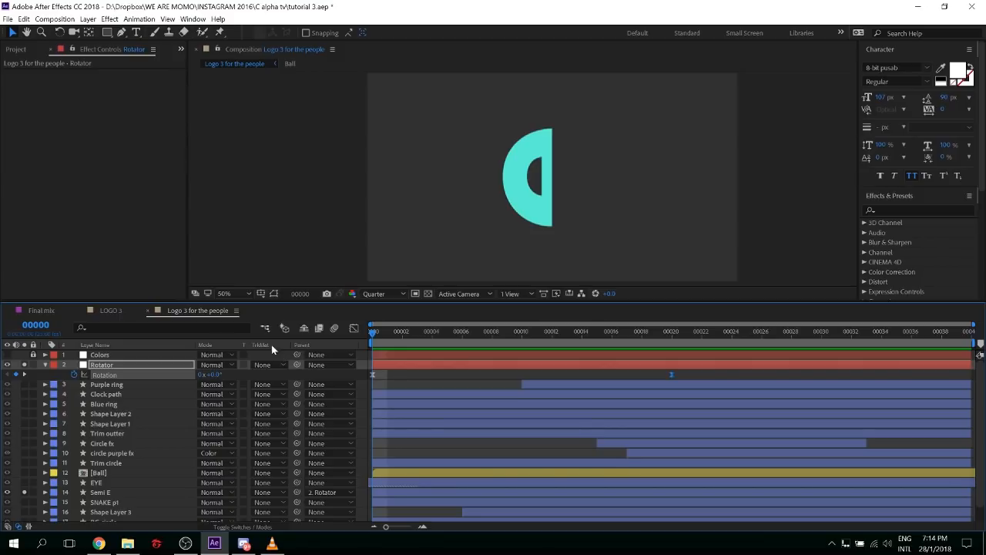
{"action": "left_click", "coordinate": [110, 493]}
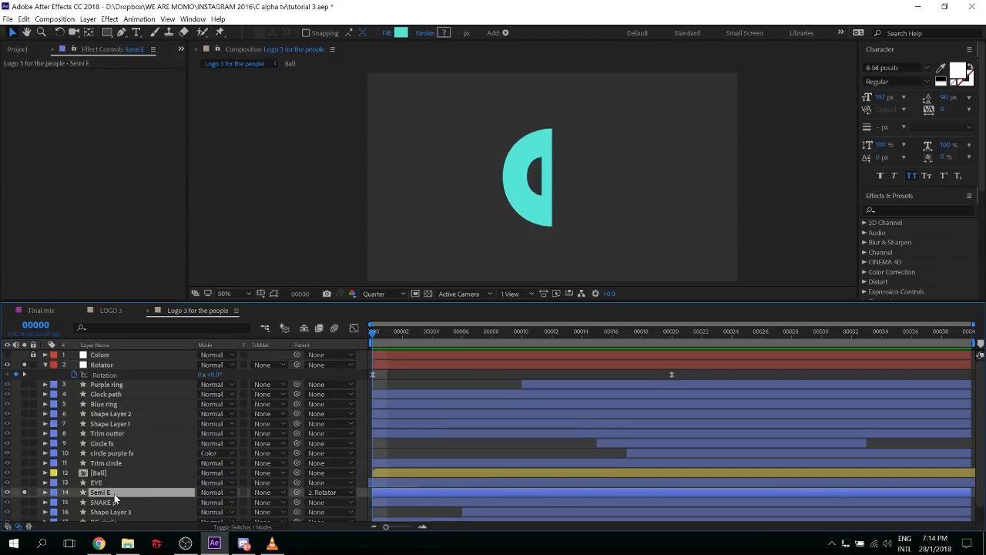
{"action": "scroll", "coordinate": [116, 520], "scroll_direction": "down", "scroll_amount": 1}
{"action": "left_click", "coordinate": [24, 506]}
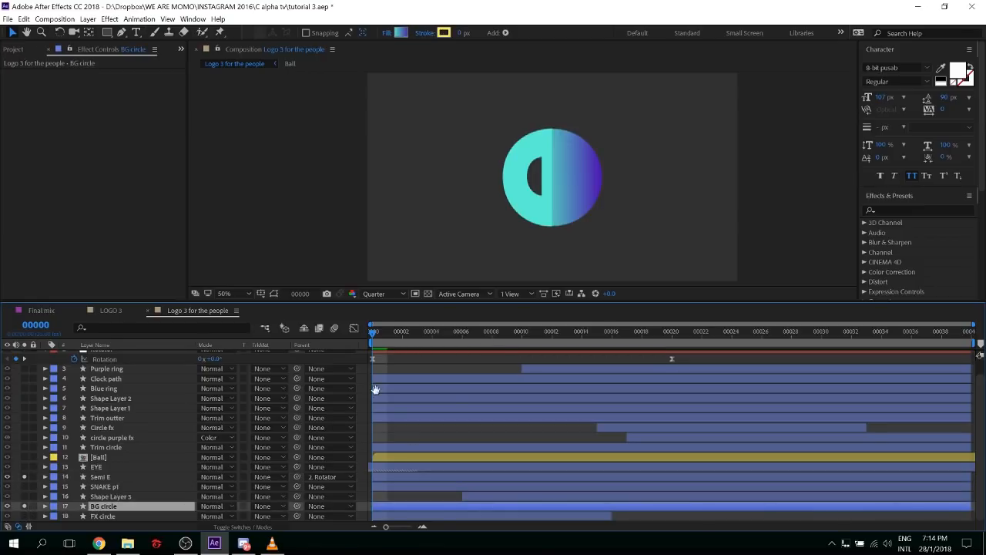
Play back the Semi E rotation together with the unparented BG circle
{"action": "key", "text": "space"}
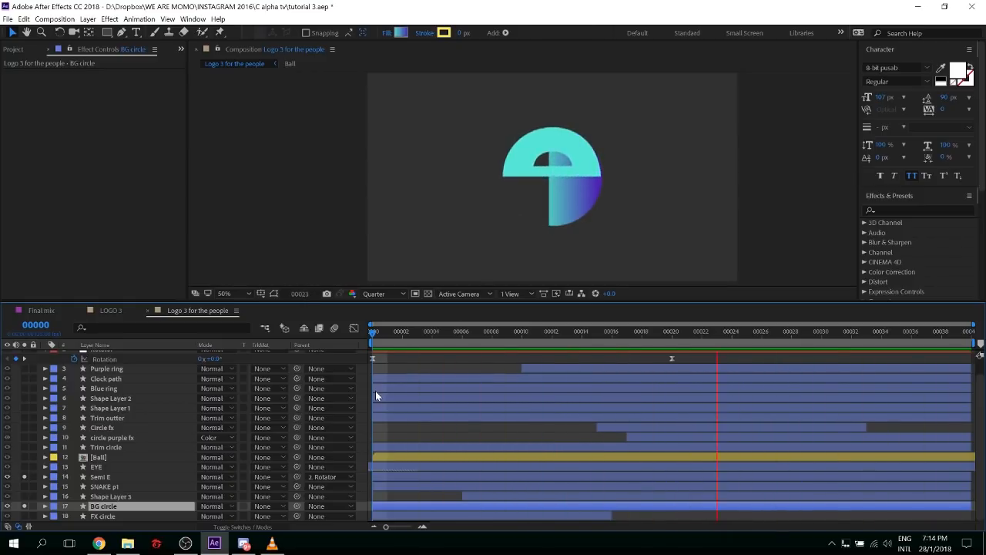
{"action": "left_click", "coordinate": [419, 328]}
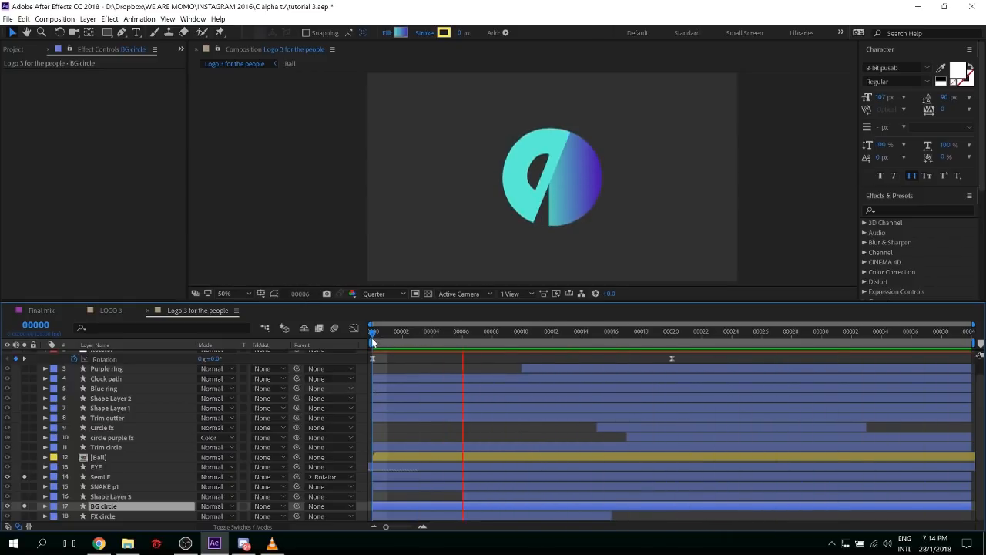
{"action": "key", "text": "space"}
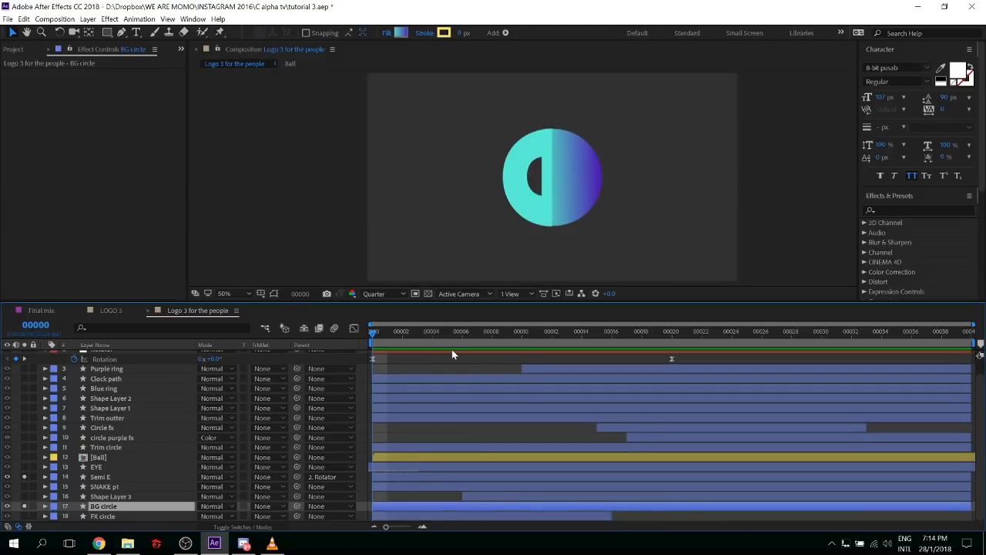
Parent the BG circle layer to the Rotator null and play back the combined rotation
{"action": "left_click_drag", "start_coordinate": [297, 506], "coordinate": [199, 498]}
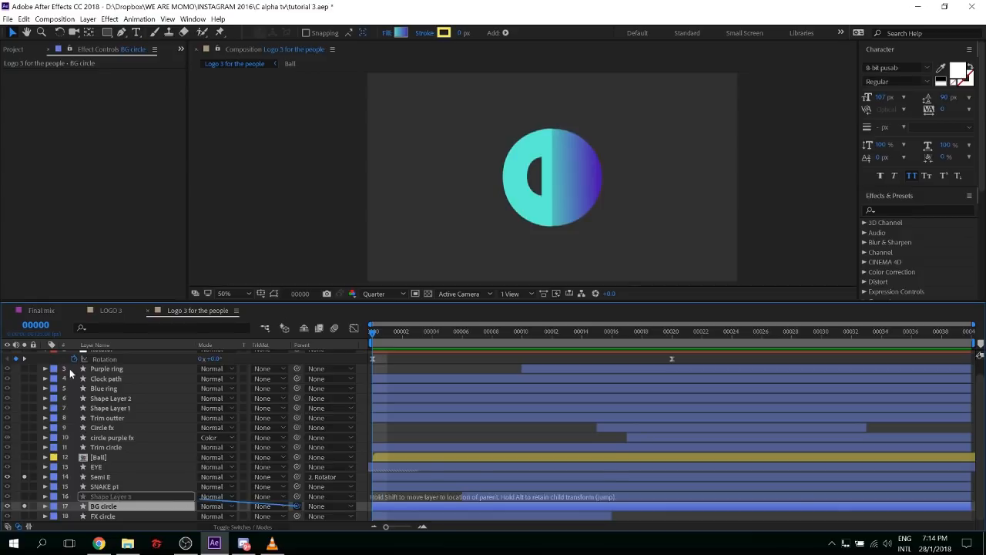
{"action": "left_click_drag", "start_coordinate": [70, 373], "coordinate": [101, 366]}
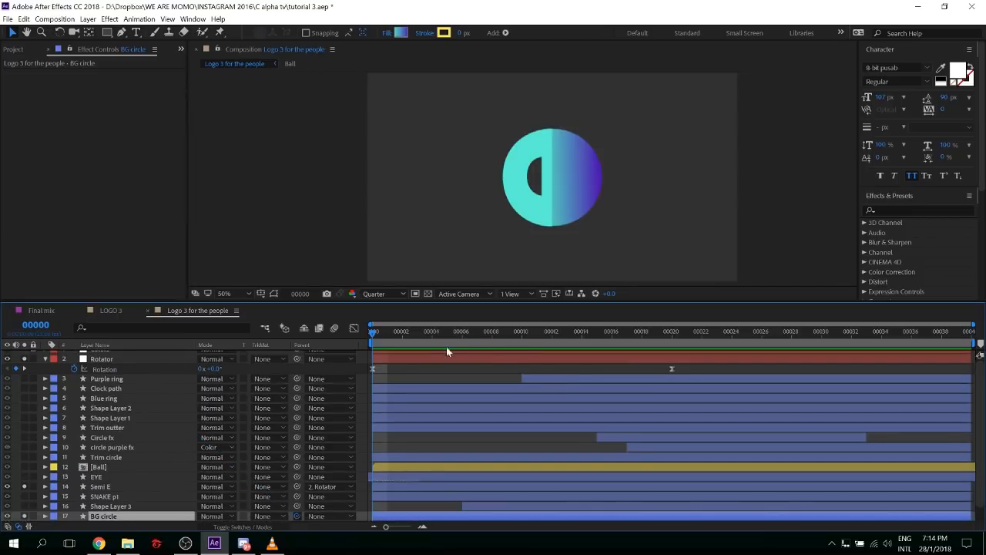
{"action": "right_click", "coordinate": [271, 543]}
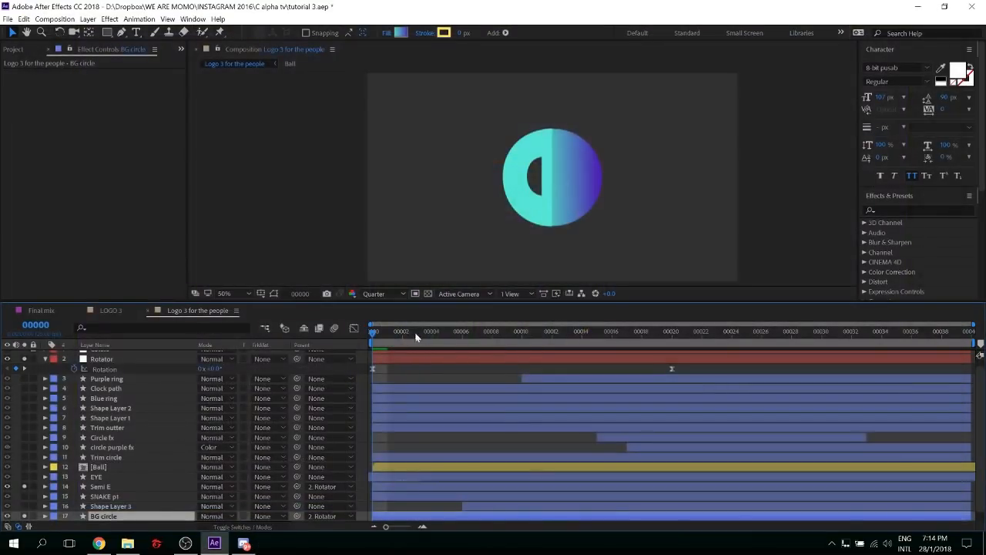
{"action": "key", "text": "space"}
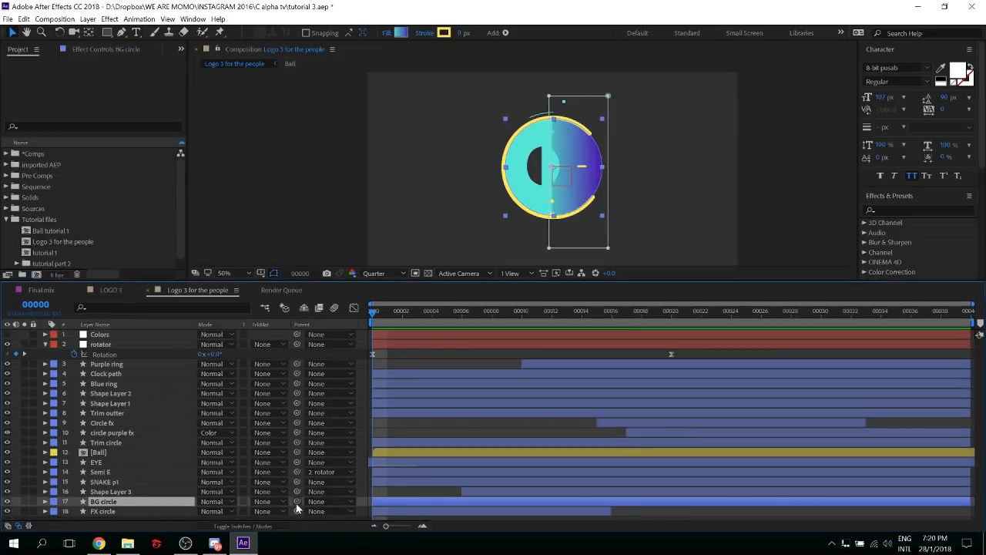
{"action": "left_click_drag", "start_coordinate": [297, 502], "coordinate": [101, 348]}
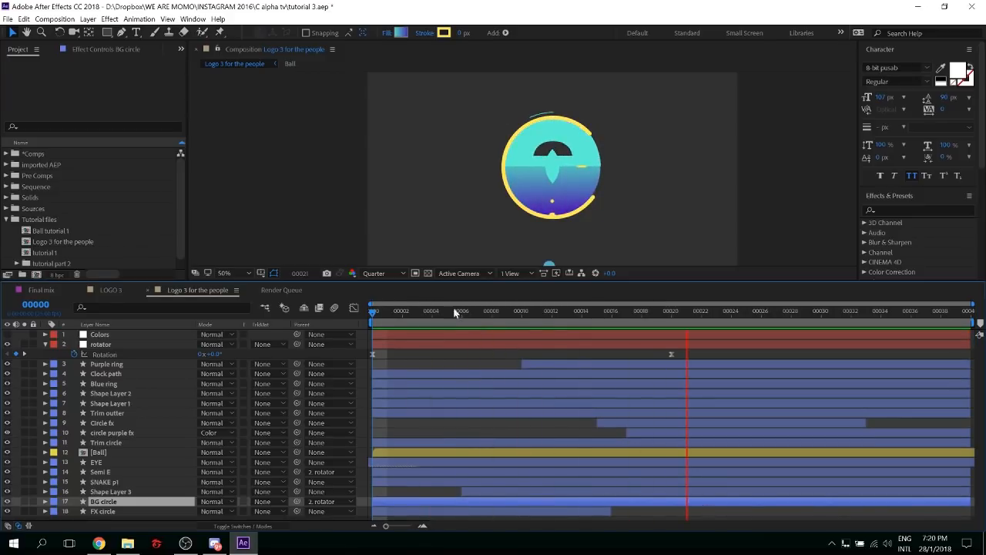
Stop the preview, collapse the rotator layer's properties and solo the BG circle, Semi E and EYE layers
{"action": "key", "text": "space"}
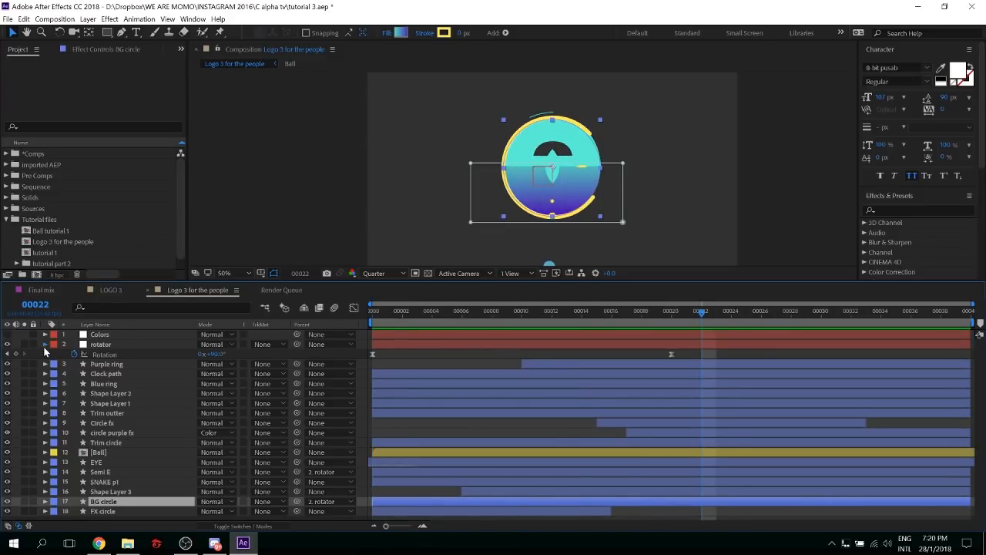
{"action": "left_click", "coordinate": [45, 344]}
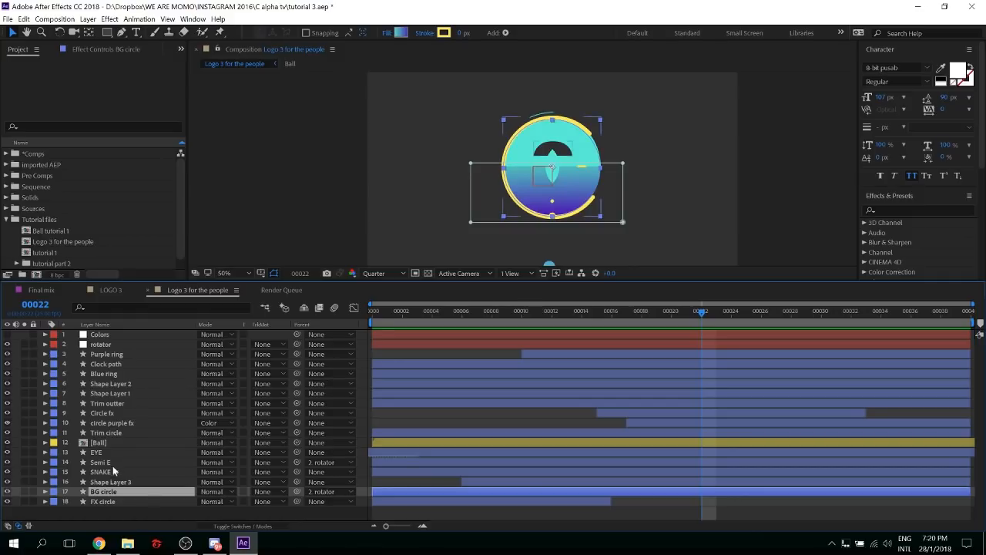
{"action": "left_click", "coordinate": [24, 491]}
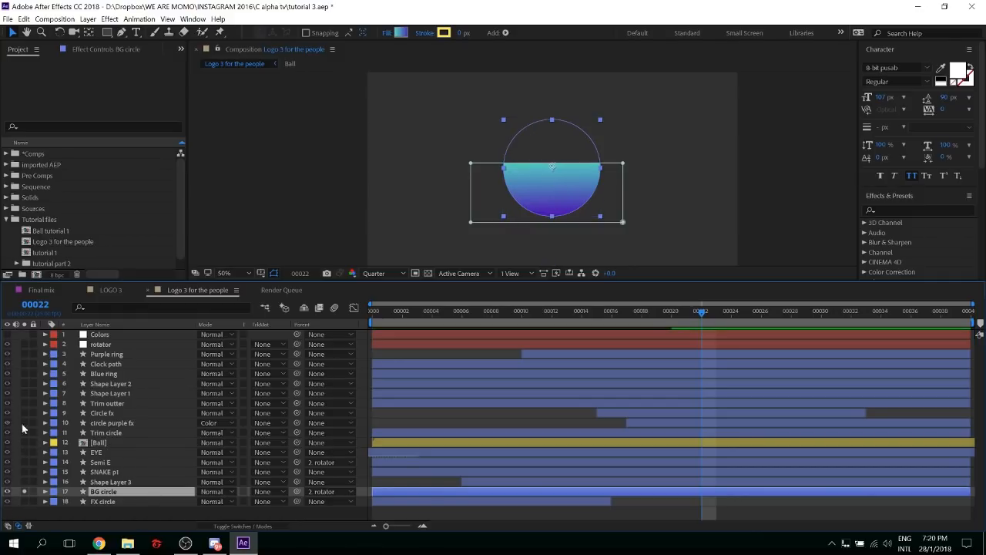
{"action": "left_click", "coordinate": [24, 463]}
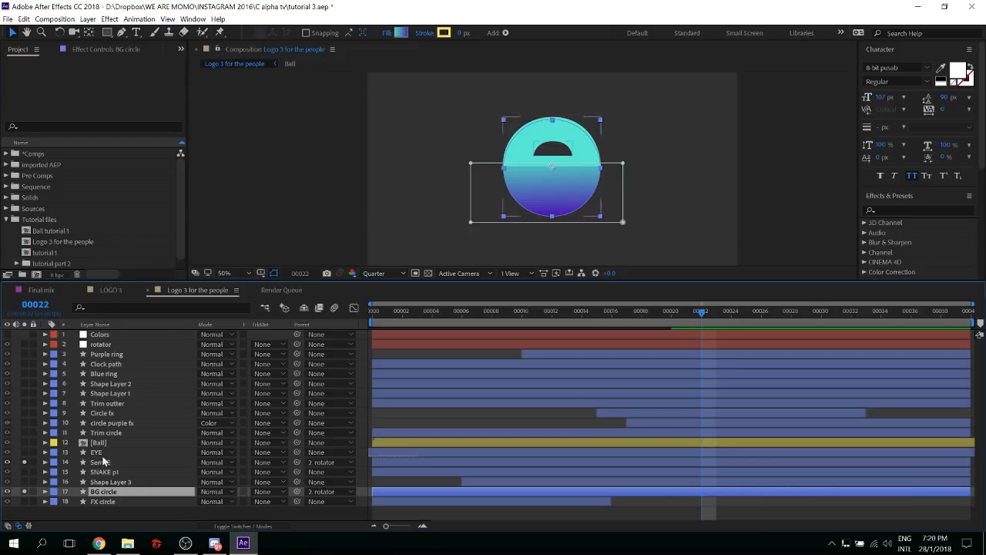
{"action": "left_click", "coordinate": [21, 453]}
{"action": "left_click", "coordinate": [25, 453]}
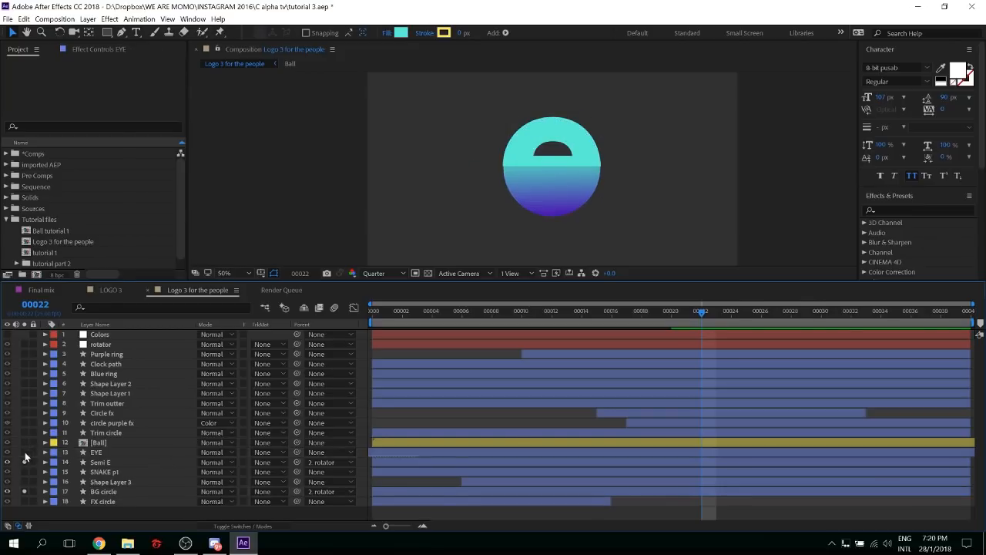
{"action": "left_click", "coordinate": [552, 167]}
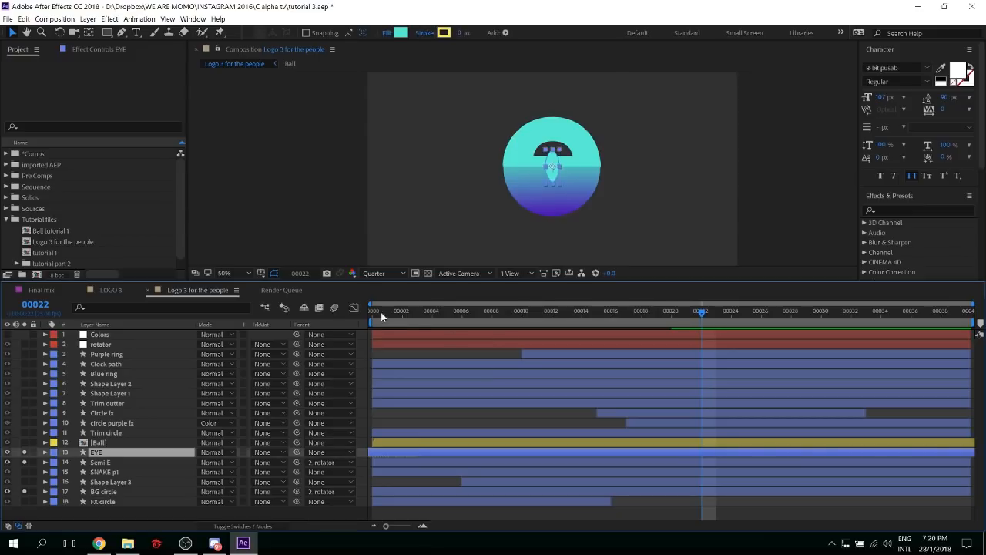
Play back the three soloed layers from frame 0 and save the project
{"action": "key", "text": "Home"}
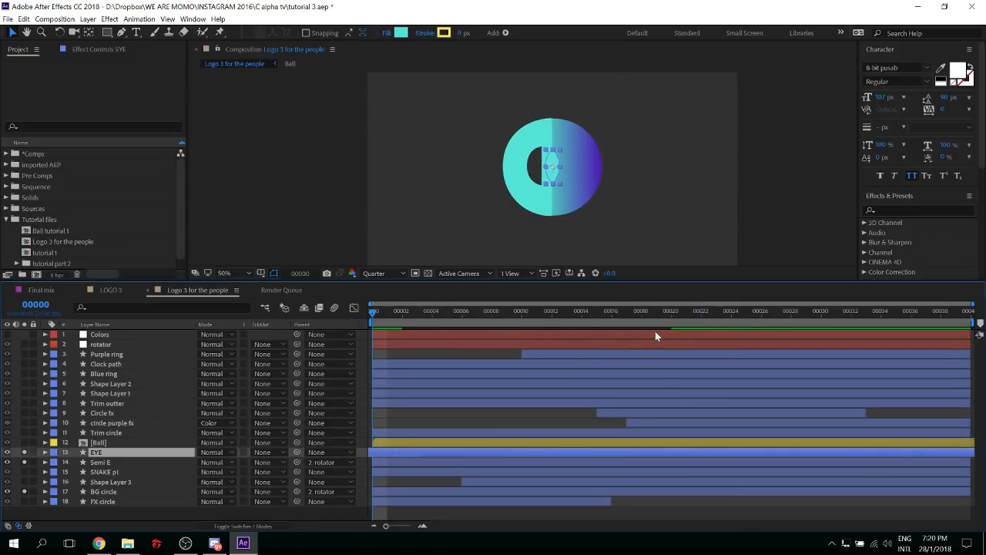
{"action": "key", "text": "space"}
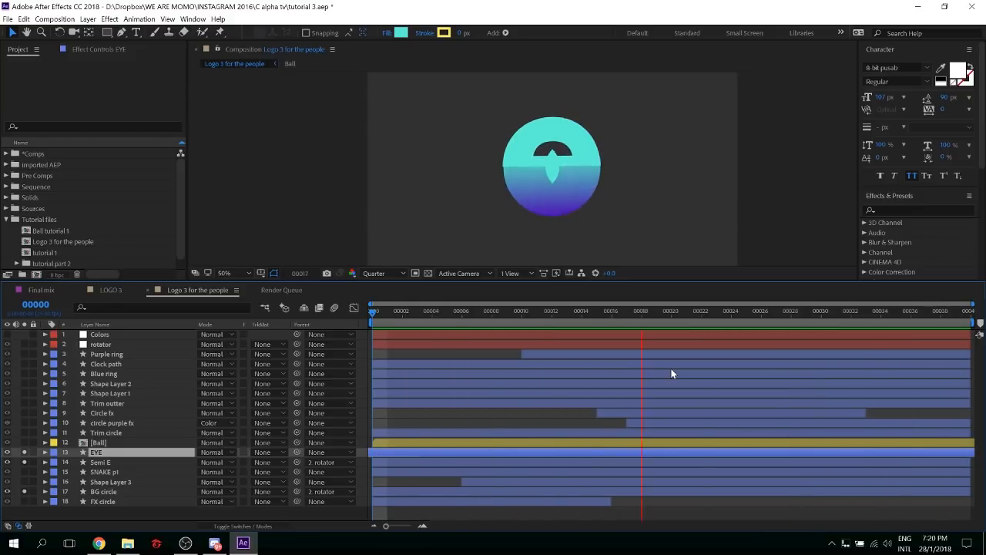
{"action": "key", "text": "space"}
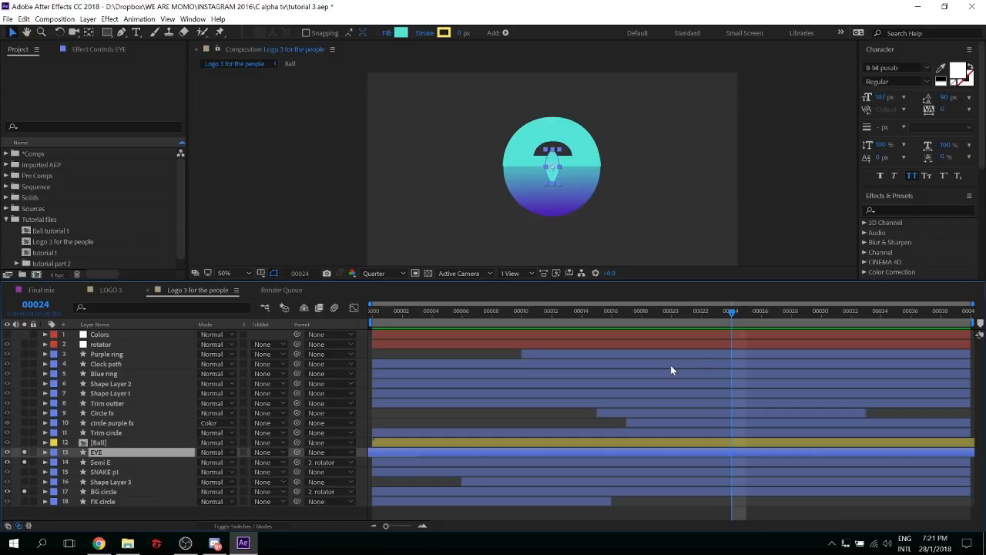
{"action": "key", "text": "ctrl+s"}
Reveal the EYE layer's rotation and add rotation keyframes at frames 0 and 30
{"action": "key", "text": "Home"}
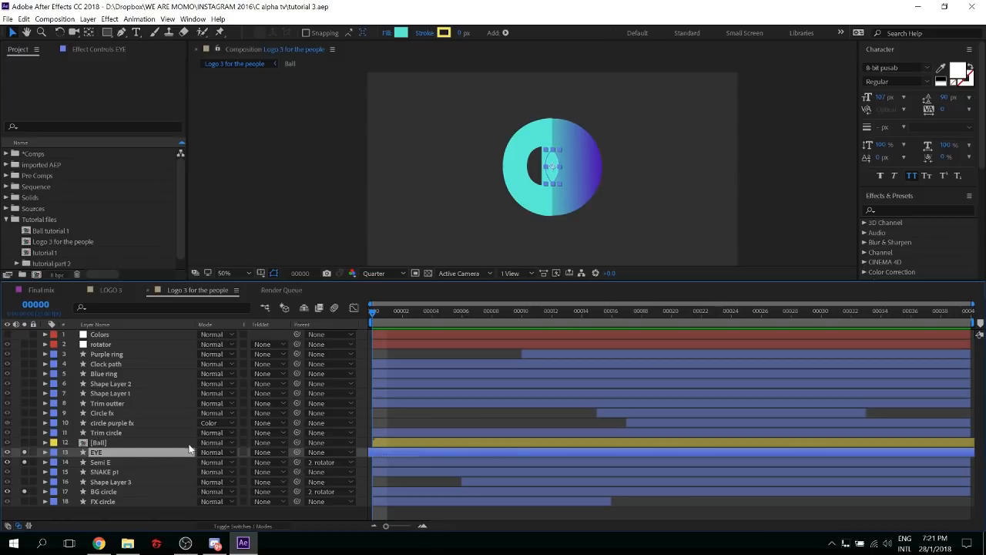
{"action": "key", "text": "r"}
{"action": "left_click", "coordinate": [73, 461]}
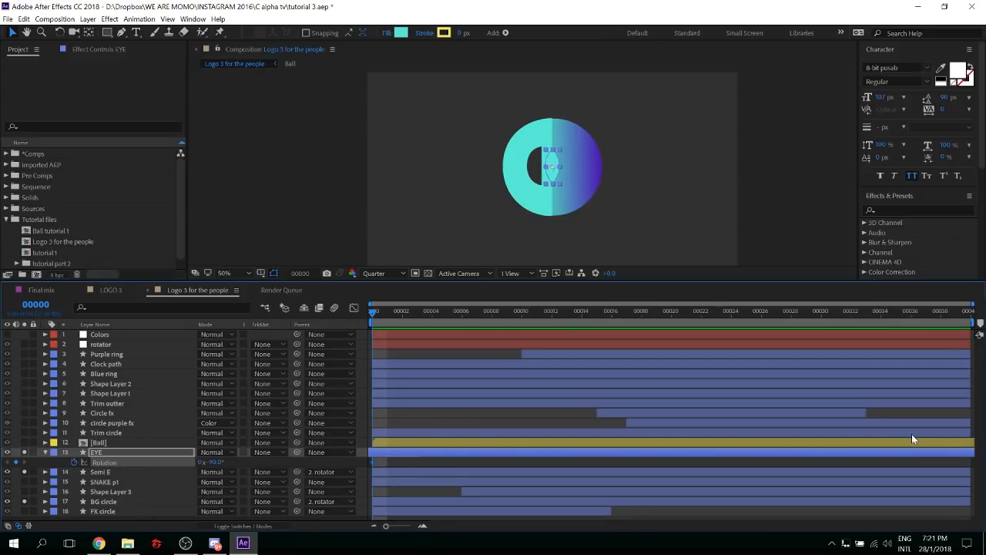
{"action": "key", "text": "shift+Page_Down"}
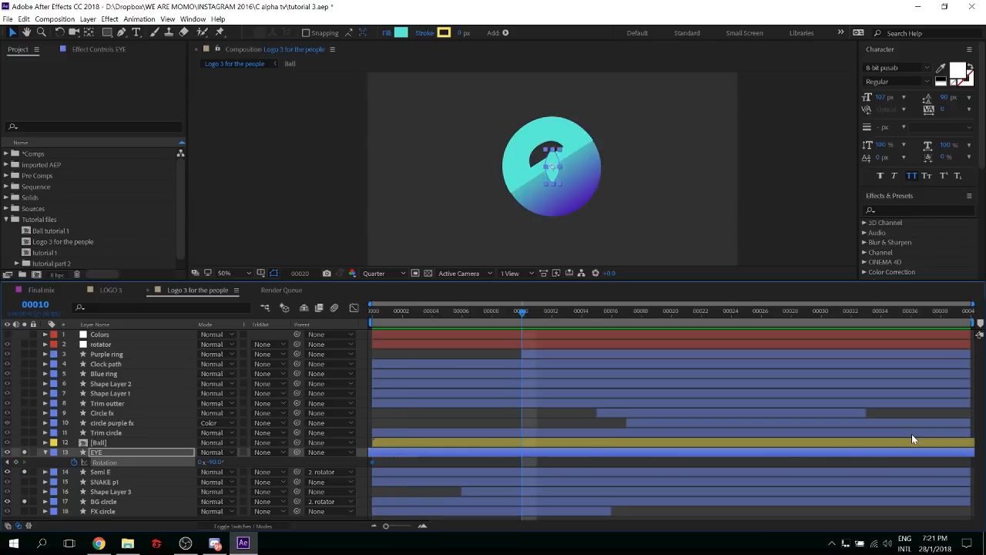
{"action": "key", "text": "shift+Page_Down"}
{"action": "key", "text": "shift+Page_Down"}
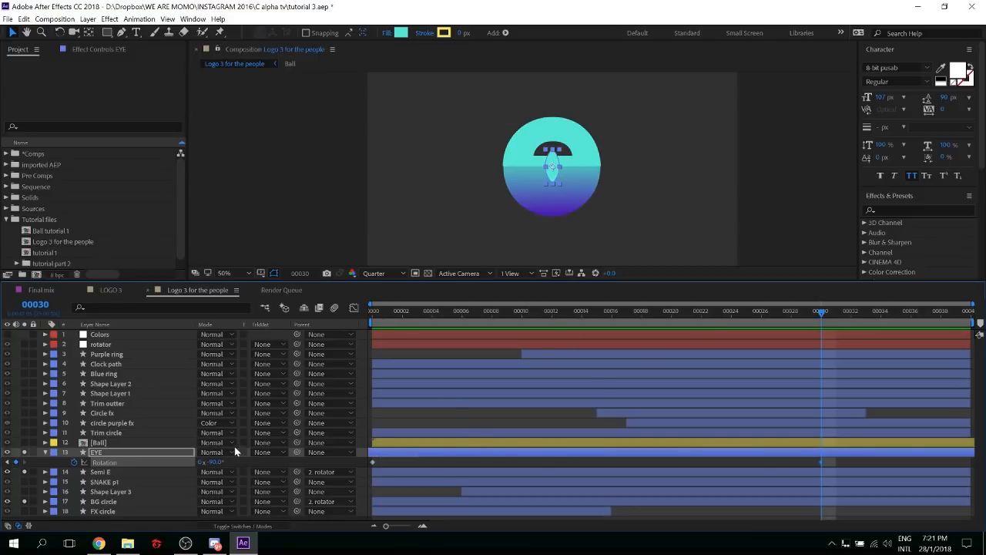
Set the EYE layer's rotation to -90° at frame 0 and -180° at frame 30
{"action": "left_click", "coordinate": [369, 318]}
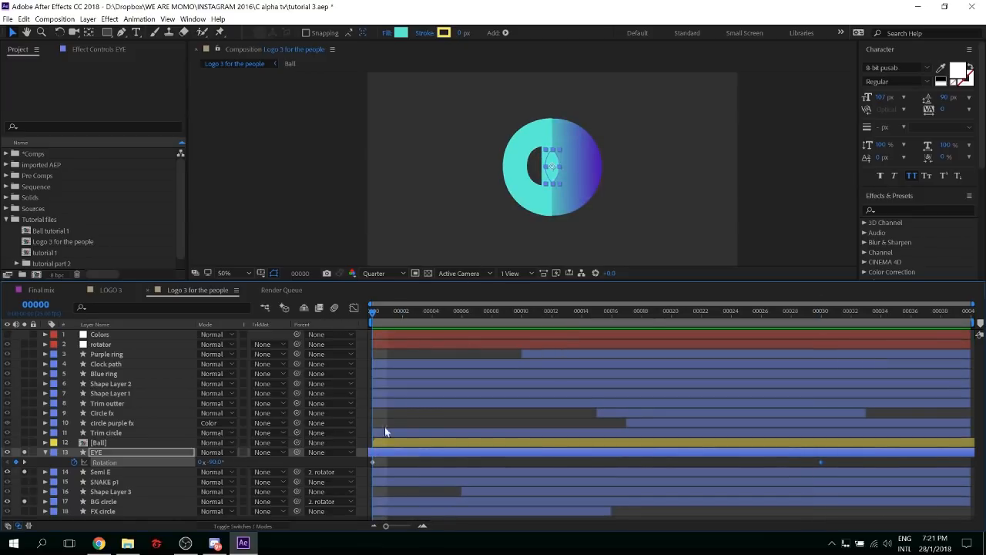
{"action": "left_click", "coordinate": [211, 462]}
{"action": "type", "text": "-90"}
{"action": "key", "text": "Return"}
{"action": "key", "text": "k"}
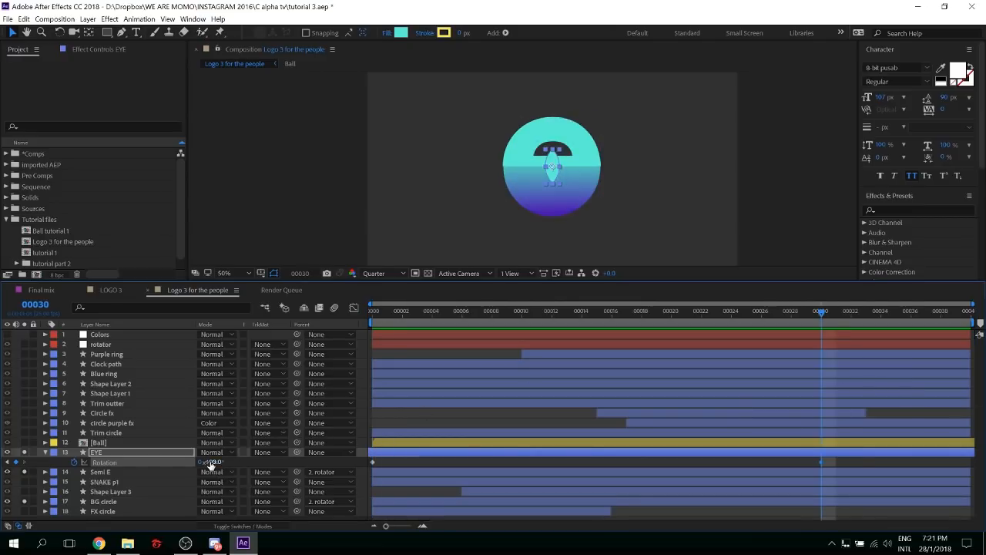
{"action": "left_click", "coordinate": [214, 462]}
{"action": "key", "text": "Return"}
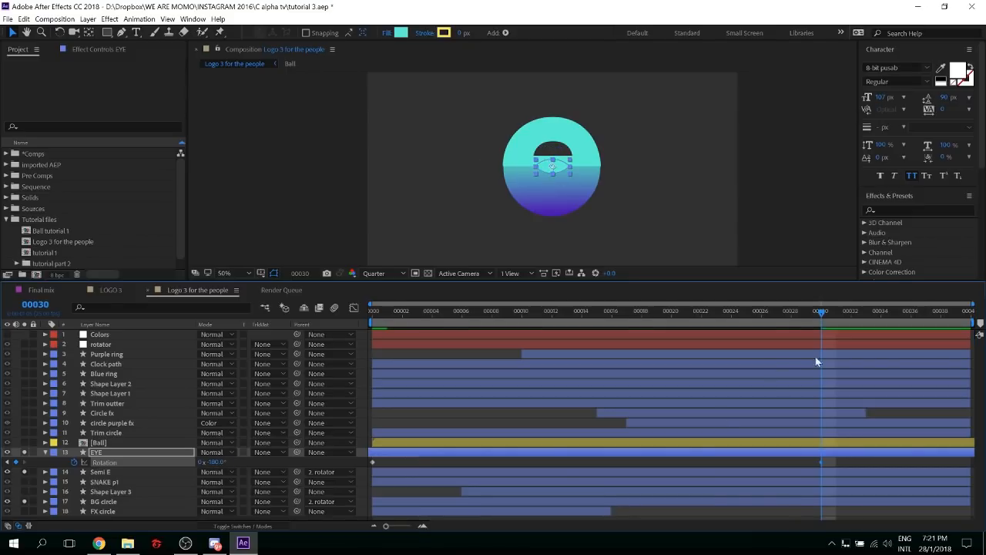
Play back the EYE rotation from frame 0 together with the soloed logo parts
{"action": "left_click_drag", "start_coordinate": [801, 316], "coordinate": [382, 377]}
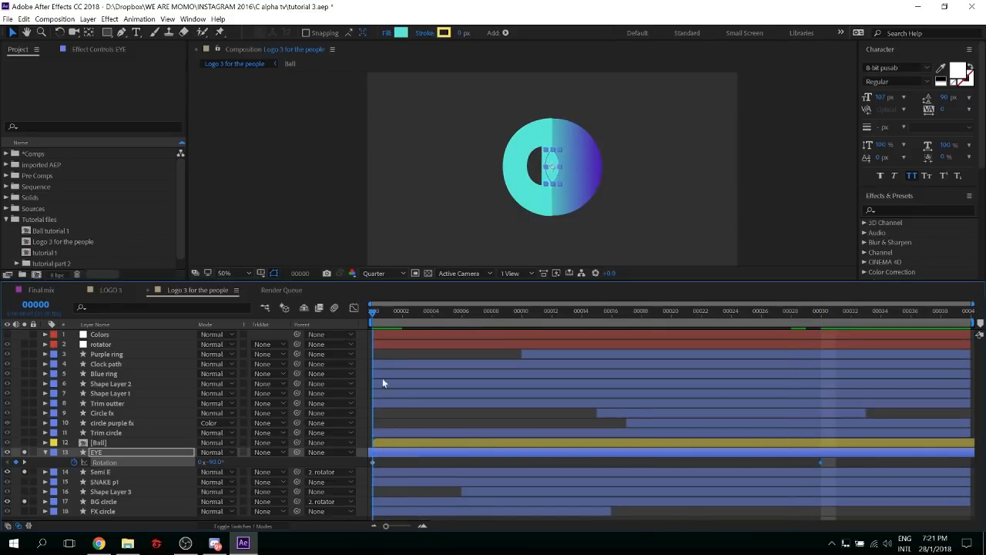
{"action": "key", "text": "space"}
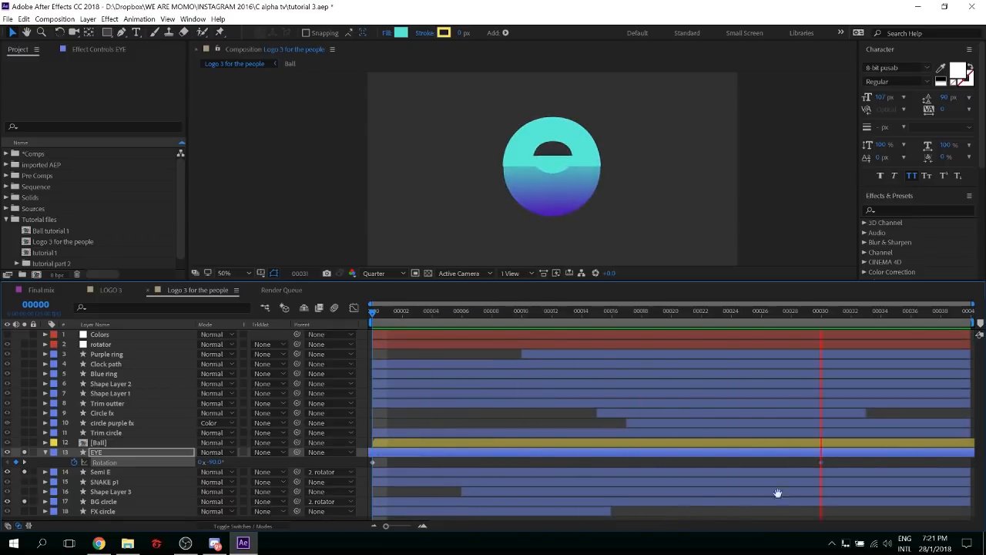
{"action": "key", "text": "space"}
Return to the EYE layer's rotation keyframe at frame 30 and enter its value again as -180°
{"action": "left_click", "coordinate": [389, 456]}
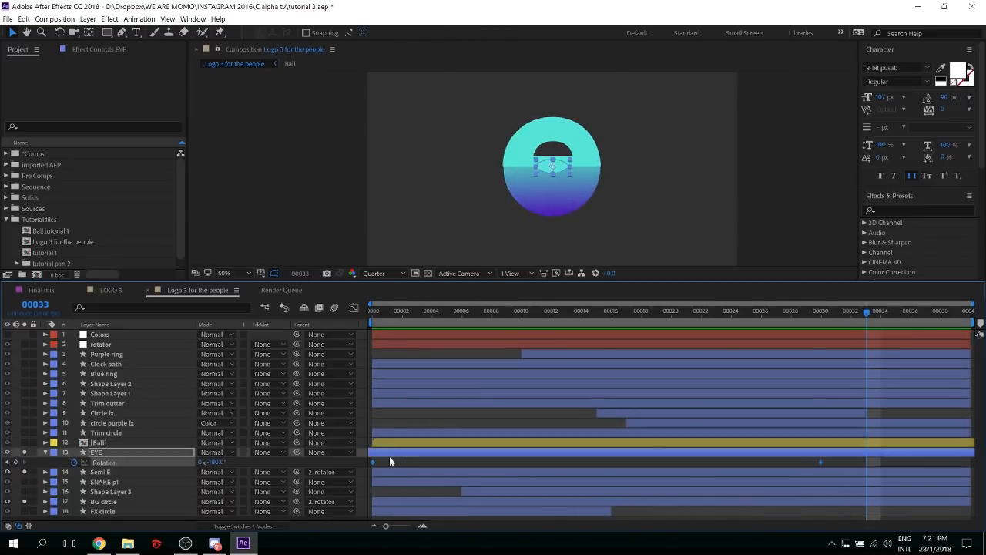
{"action": "key", "text": "j"}
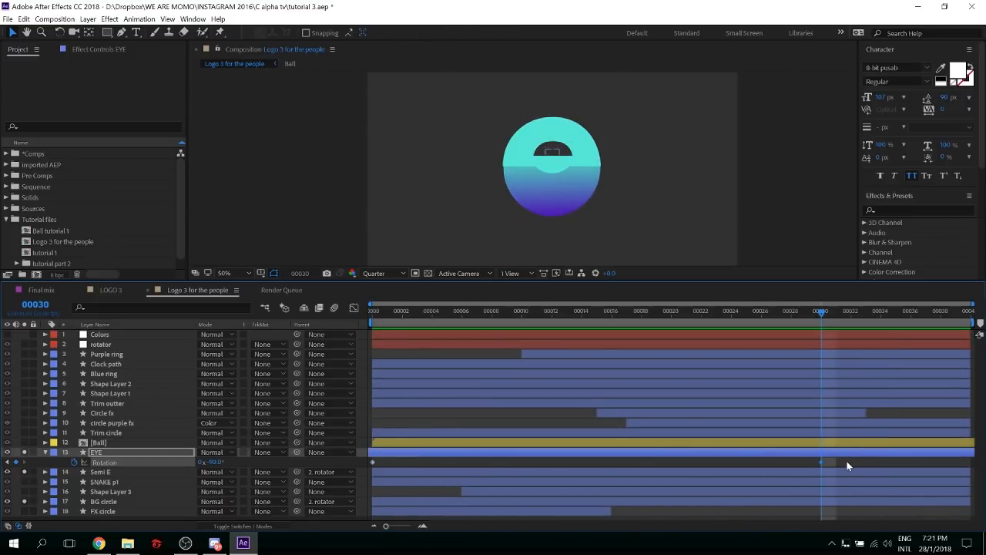
{"action": "left_click", "coordinate": [848, 465]}
{"action": "left_click", "coordinate": [215, 461]}
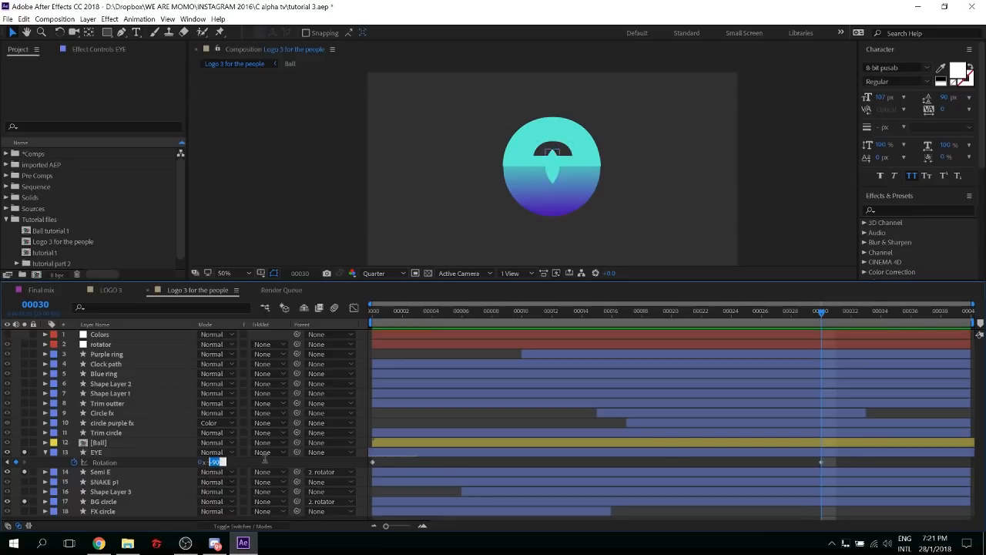
{"action": "type", "text": "-180"}
{"action": "key", "text": "Return"}
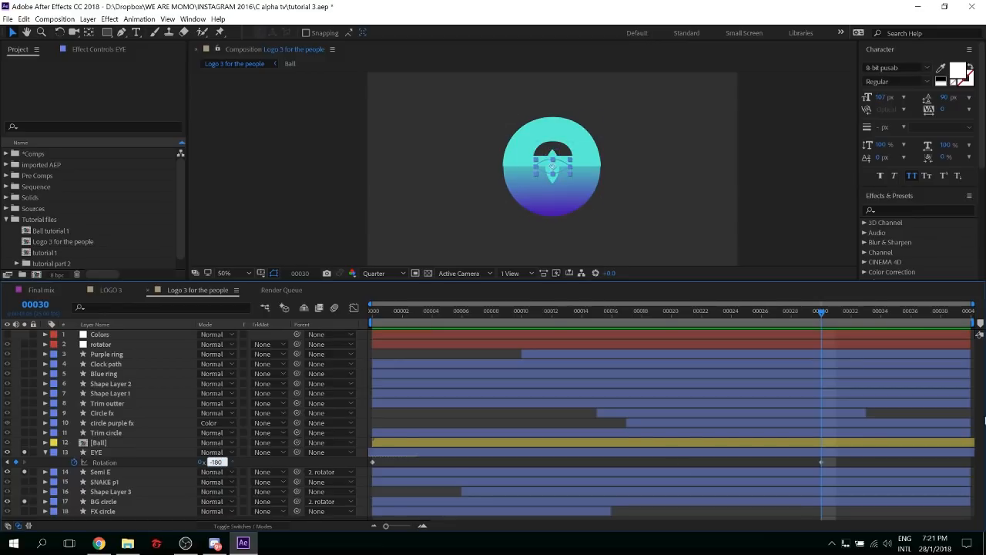
Apply Easy Ease to both rotation keyframes of the EYE layer
{"action": "left_click", "coordinate": [845, 461]}
{"action": "left_click", "coordinate": [373, 461]}
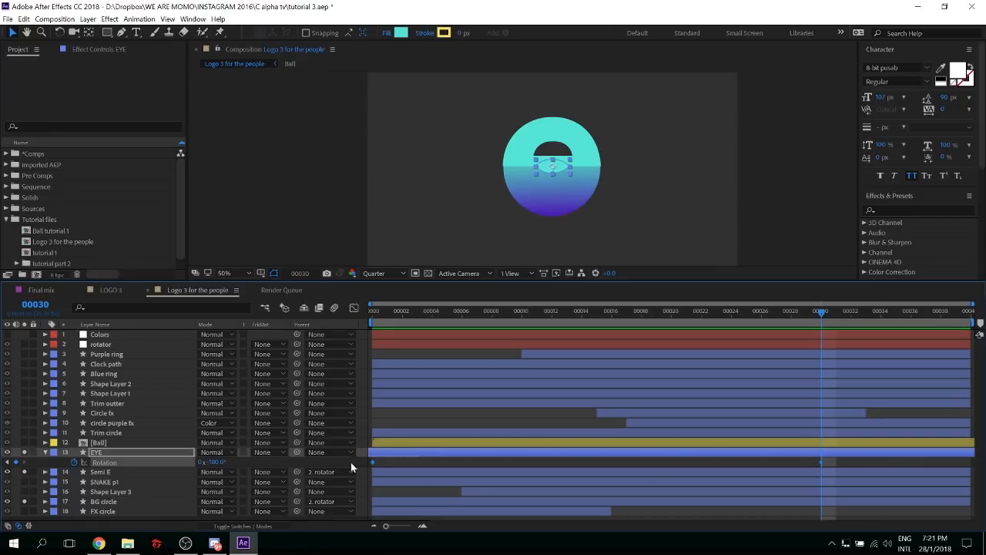
{"action": "key", "text": "F9"}
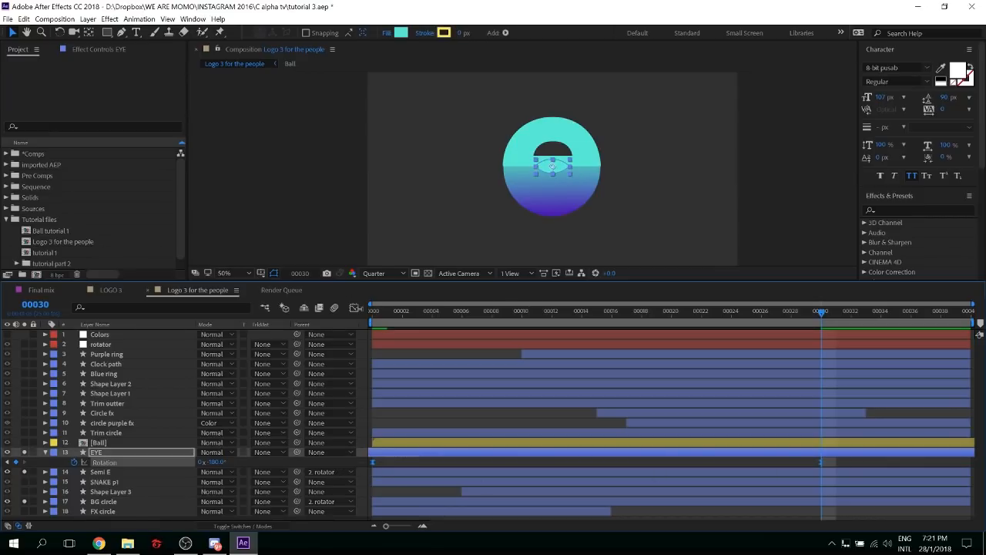
Open the EYE rotation in the Graph Editor and extend the frame 30 keyframe's incoming ease handle back to about frame 18
{"action": "left_click", "coordinate": [352, 308]}
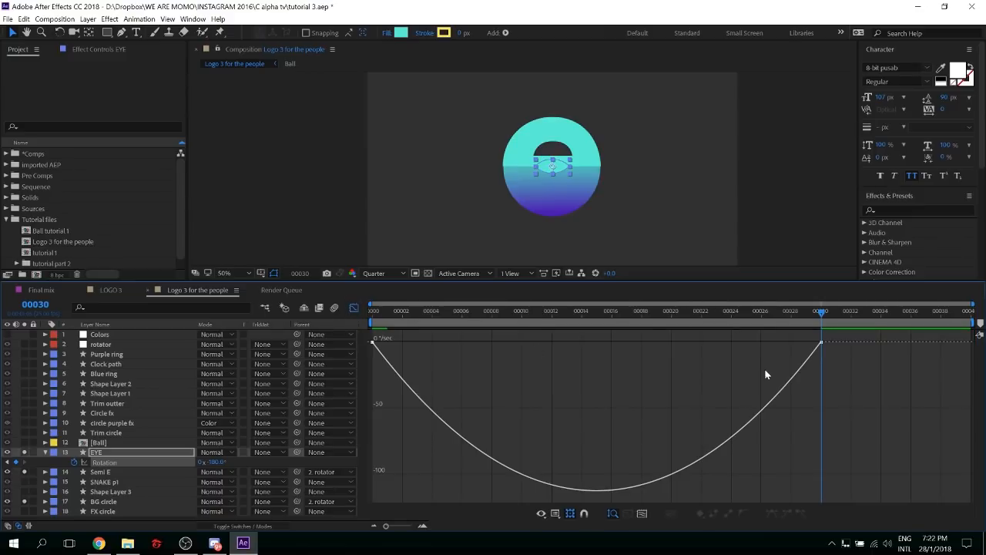
{"action": "left_click", "coordinate": [820, 342]}
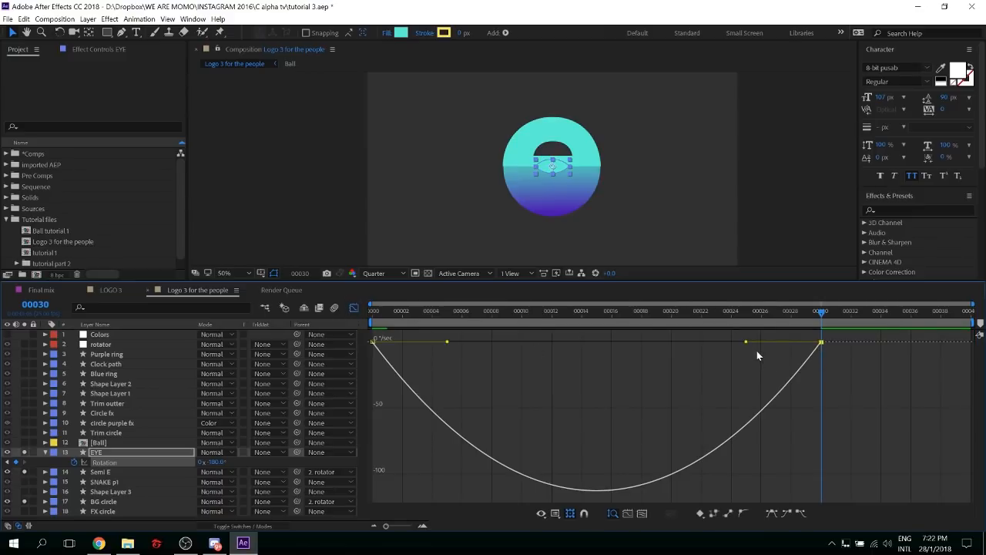
{"action": "left_click_drag", "start_coordinate": [746, 341], "coordinate": [644, 343]}
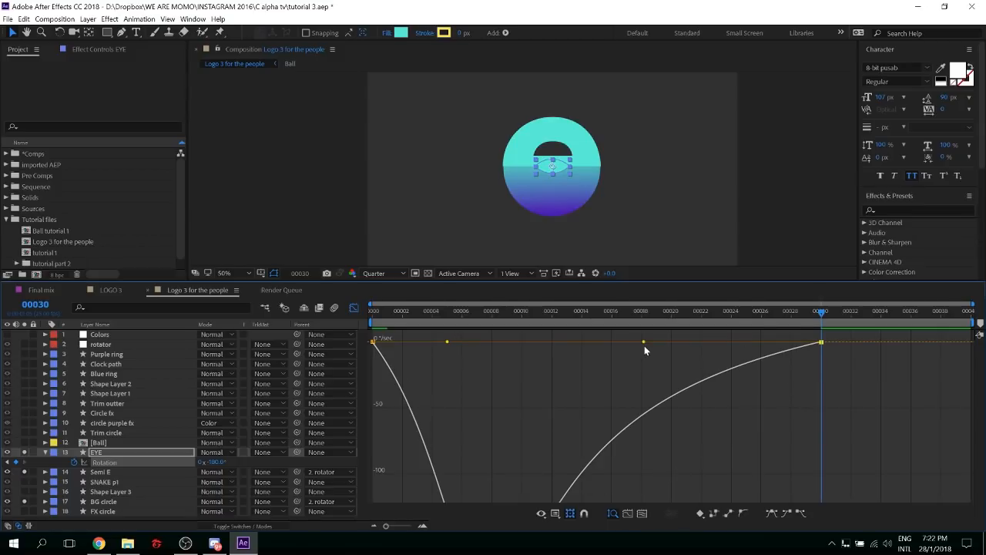
Try extending the frame 0 keyframe's outgoing ease handle to about frame 11, preview the rotation, and undo that handle change
{"action": "left_click_drag", "start_coordinate": [447, 341], "coordinate": [536, 341]}
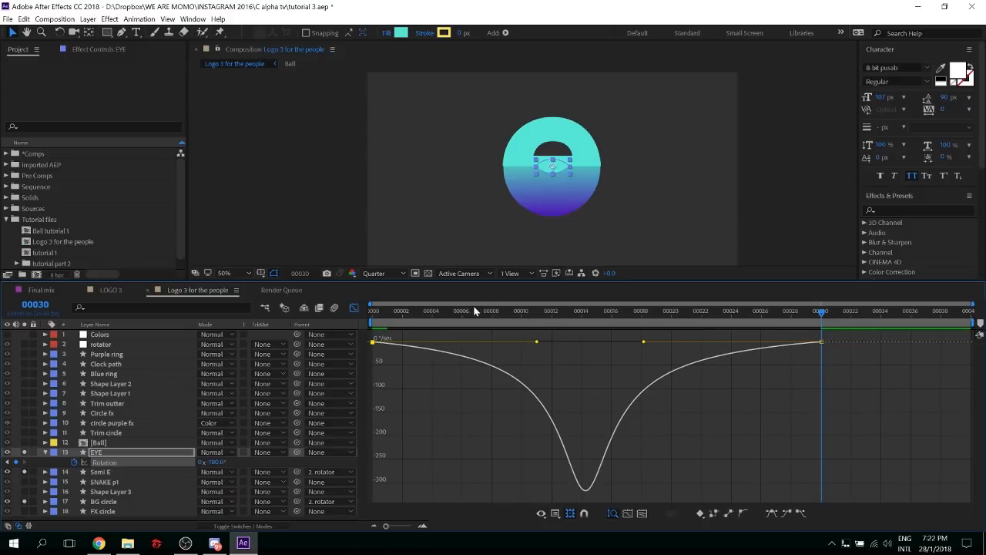
{"action": "left_click_drag", "start_coordinate": [471, 310], "coordinate": [312, 314]}
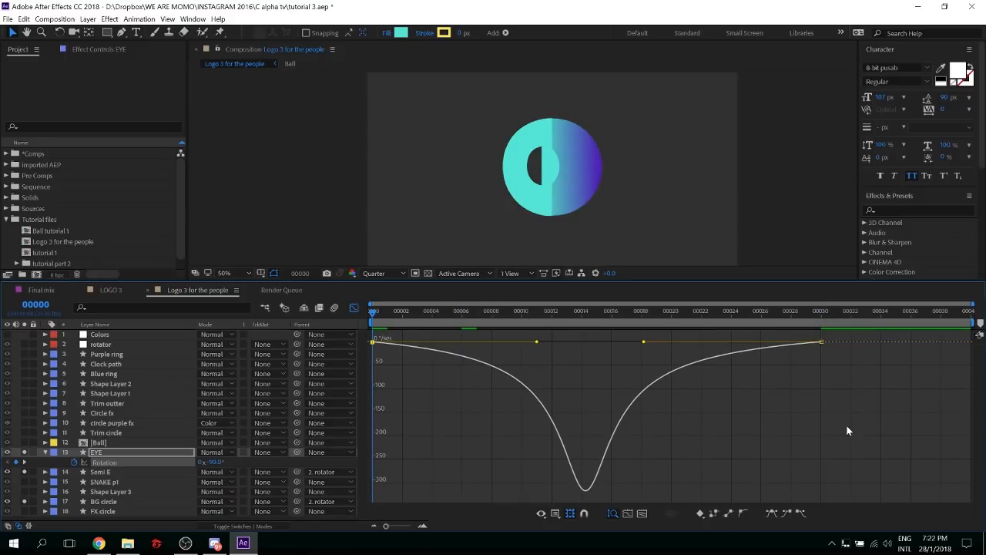
{"action": "key", "text": "space"}
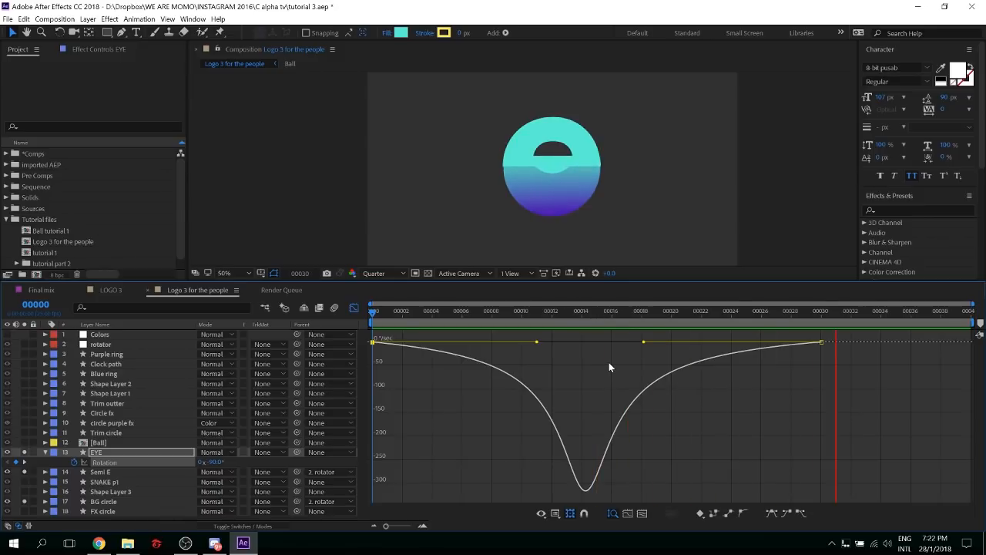
{"action": "key", "text": "space"}
{"action": "key", "text": "ctrl+z"}
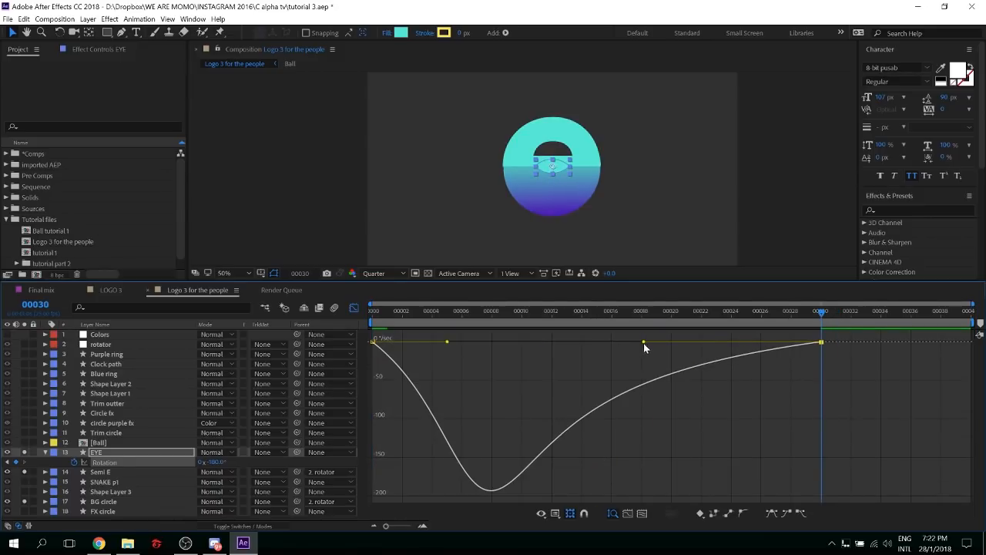
Extend the frame 30 keyframe's incoming ease handle back to about frame 15 and play back the eased EYE rotation
{"action": "left_click_drag", "start_coordinate": [643, 343], "coordinate": [596, 342]}
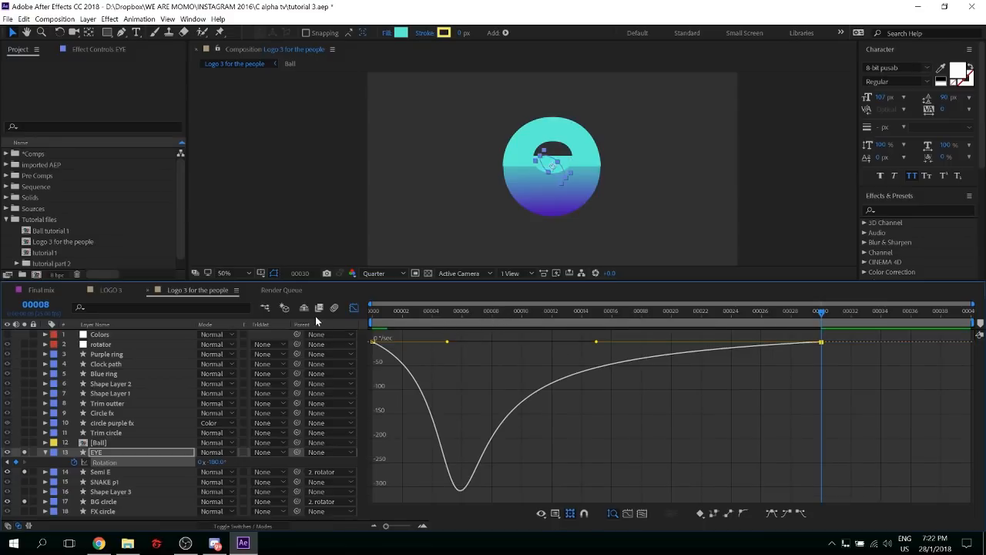
{"action": "key", "text": "space"}
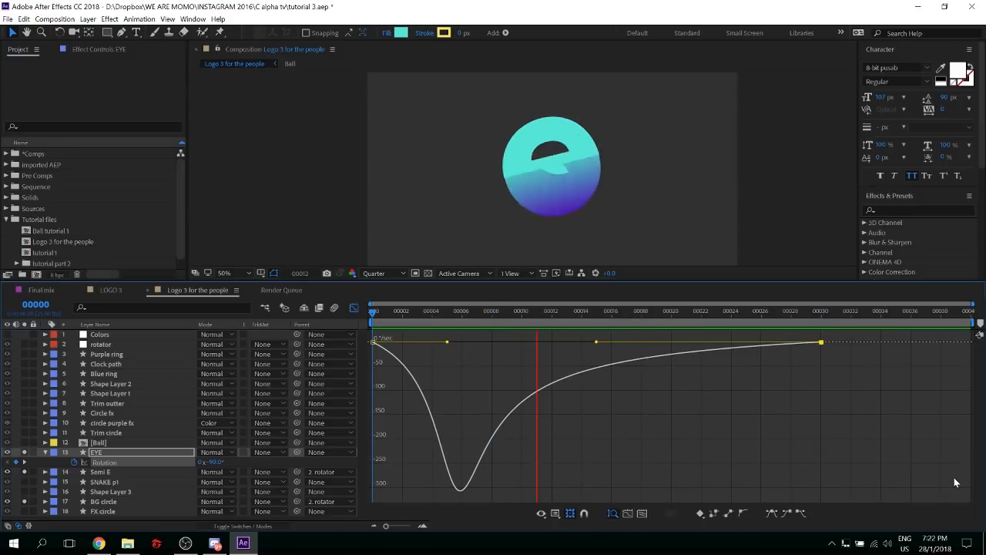
{"action": "key", "text": "space"}
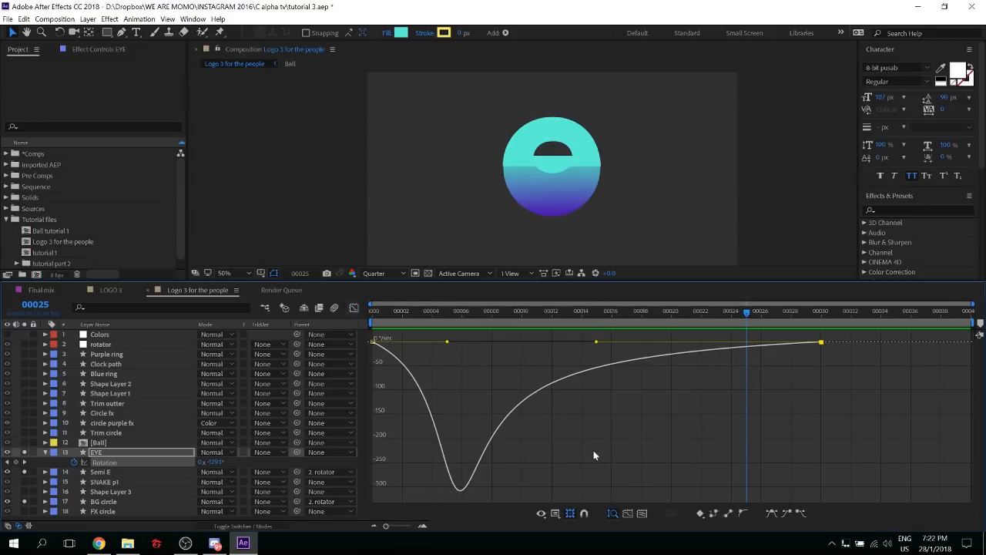
Close the Graph Editor and return to the EYE layer's rotation keyframes in the timeline
{"action": "key", "text": "shift+F3"}
{"action": "left_click", "coordinate": [374, 466]}
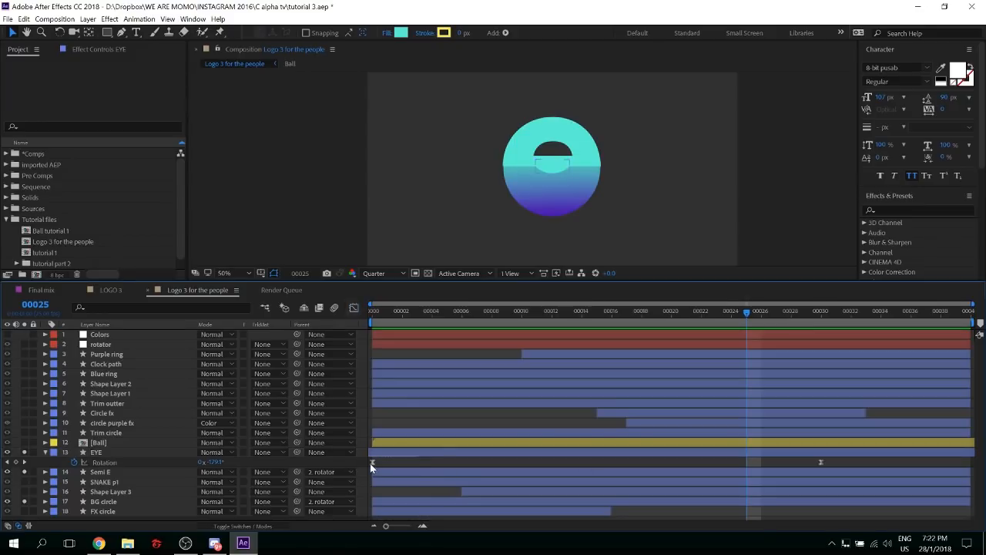
Try delaying the EYE layer's first rotation keyframe to frame 6 and preview the animation from the start
{"action": "left_click_drag", "start_coordinate": [373, 463], "coordinate": [462, 462]}
{"action": "key", "text": "Home"}
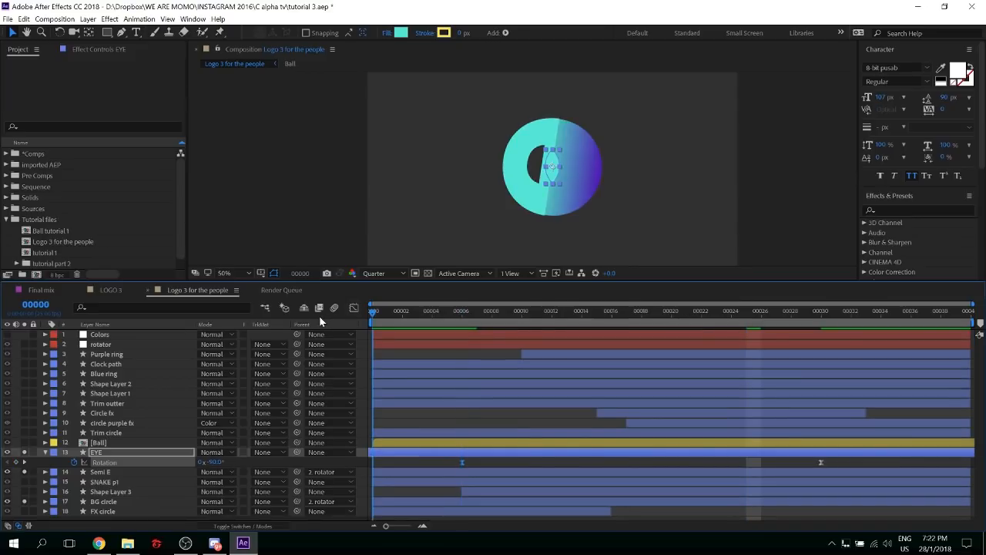
{"action": "key", "text": "space"}
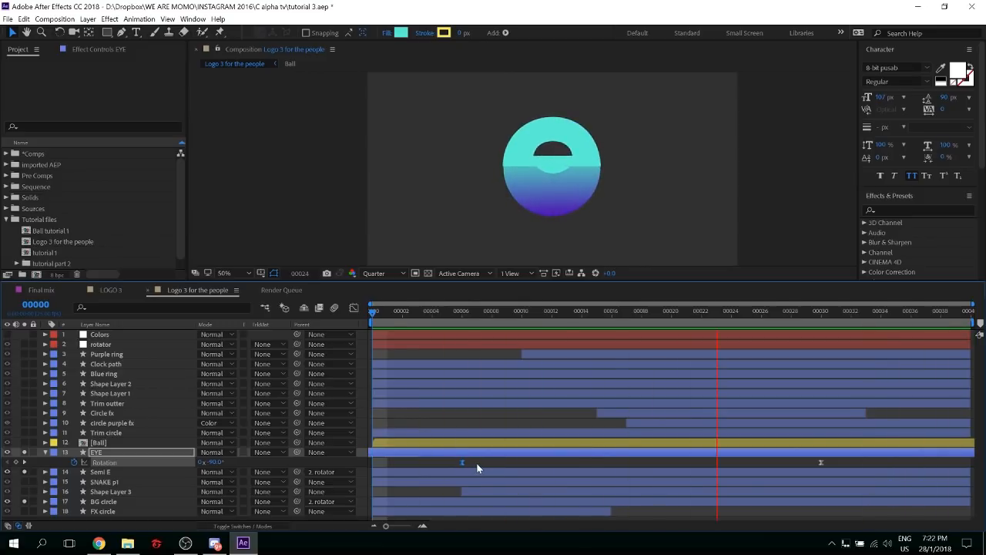
{"action": "key", "text": "space"}
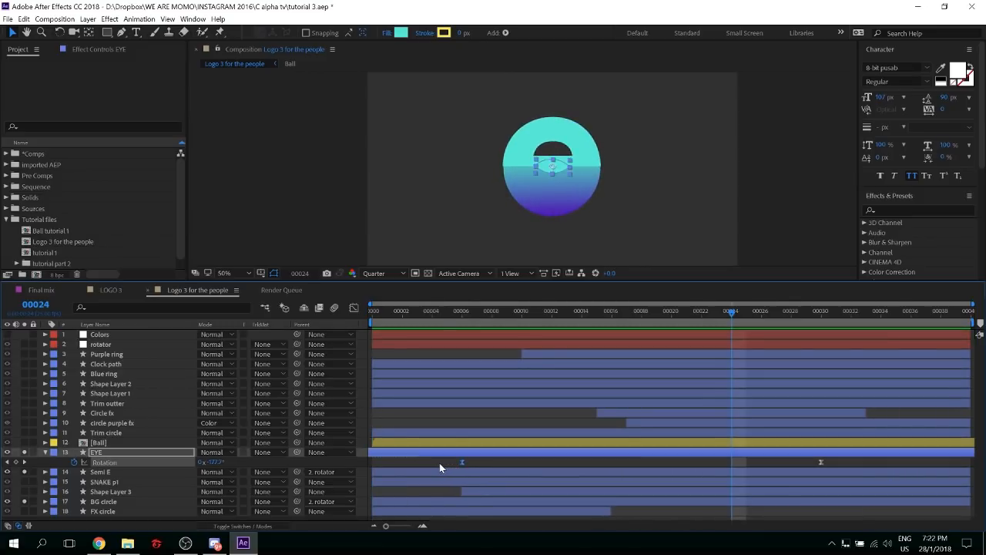
Move the EYE layer's first rotation keyframe to frame 4, preview the timing, and collapse the layer's properties
{"action": "left_click_drag", "start_coordinate": [462, 462], "coordinate": [432, 463]}
{"action": "left_click", "coordinate": [410, 313]}
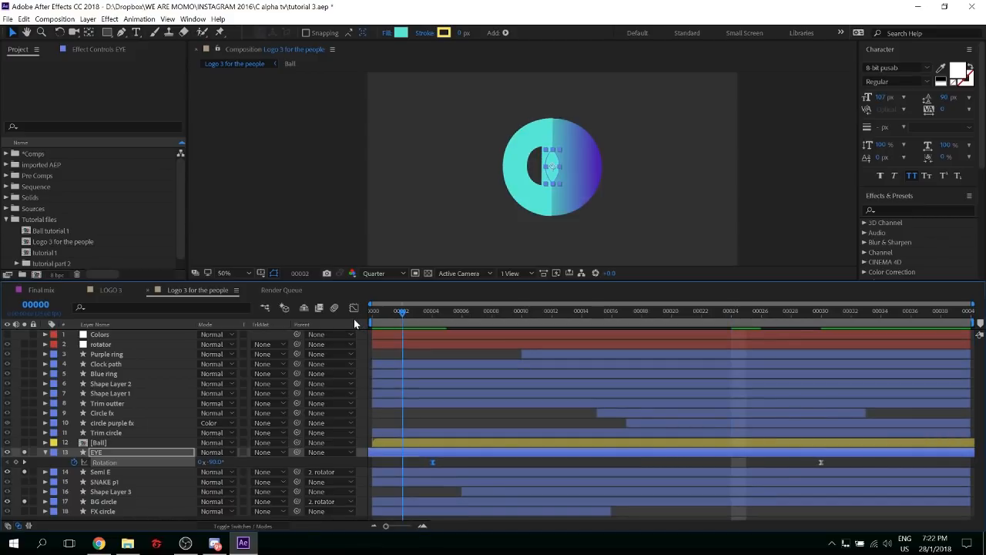
{"action": "key", "text": "space"}
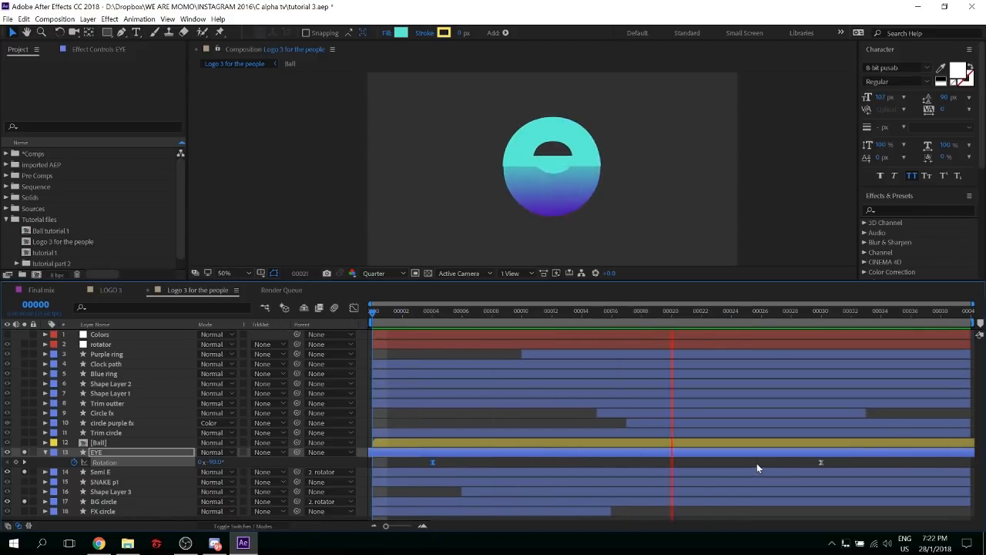
{"action": "key", "text": "space"}
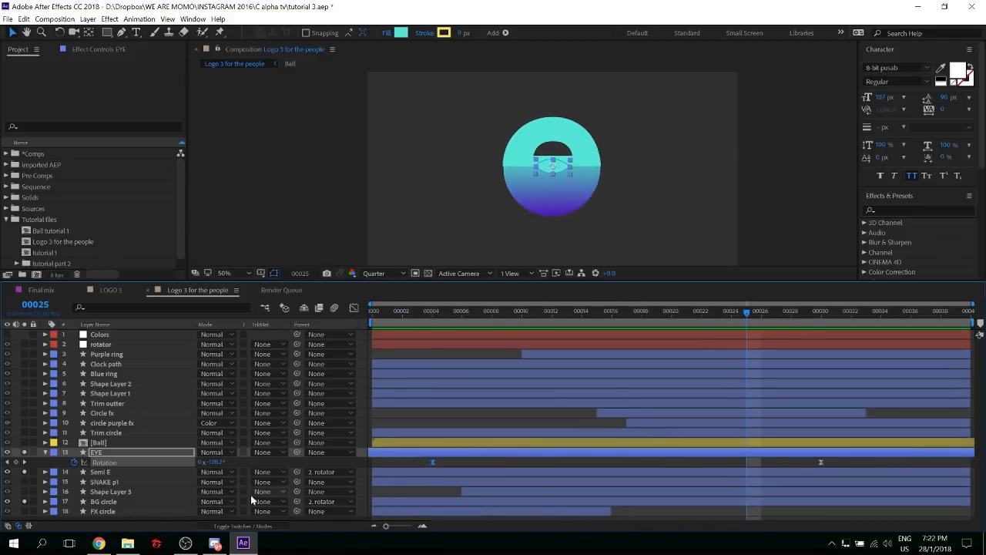
{"action": "left_click", "coordinate": [124, 451]}
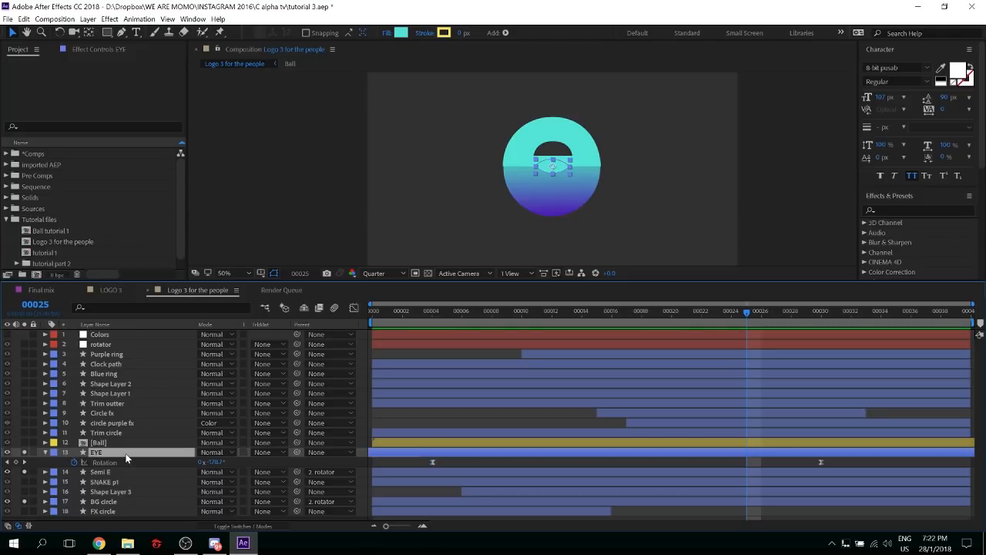
{"action": "left_click", "coordinate": [44, 452]}
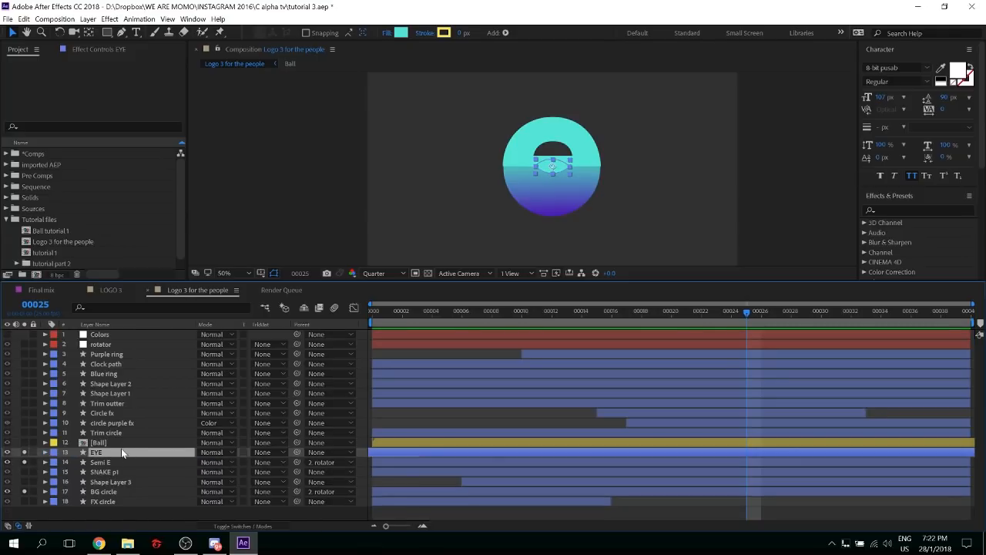
Copy the yellow hex value FFEB60 from the first color control on the Colors layer and deselect the layer
{"action": "left_click", "coordinate": [107, 33]}
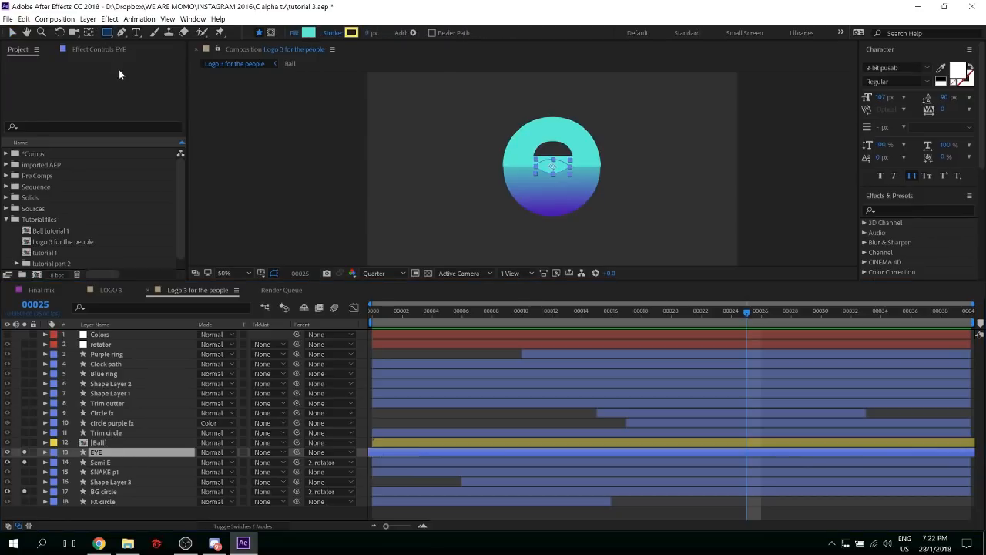
{"action": "left_click", "coordinate": [85, 48]}
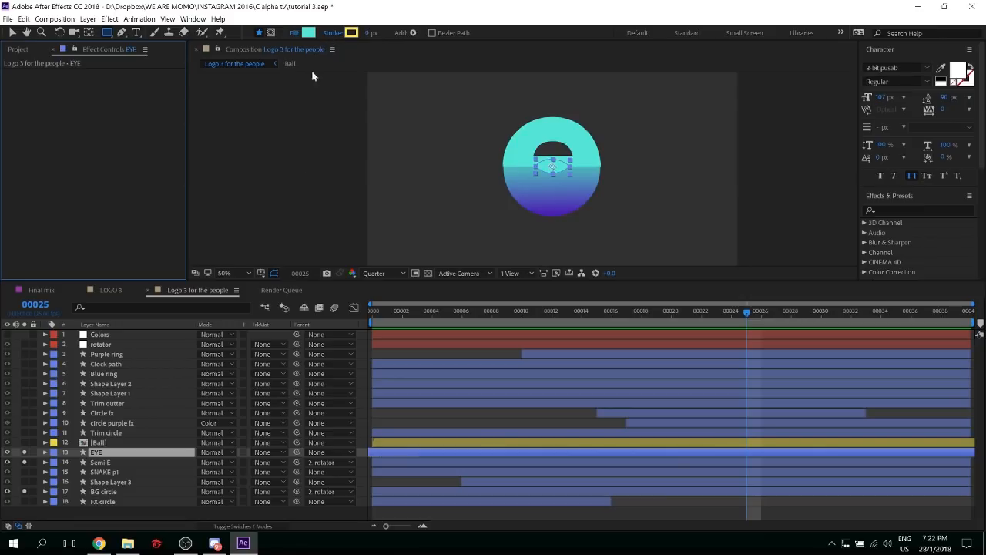
{"action": "left_click", "coordinate": [365, 427]}
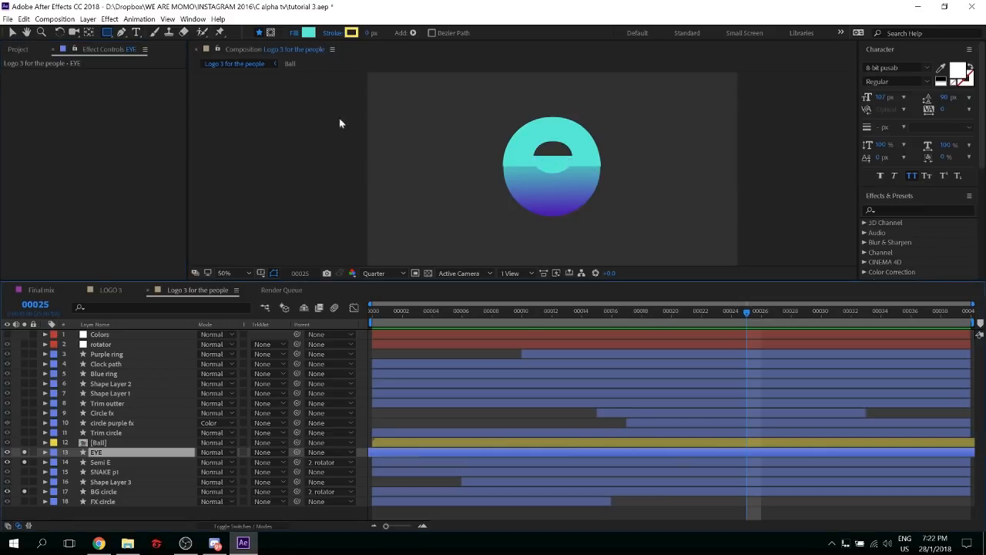
{"action": "left_click", "coordinate": [112, 337]}
{"action": "left_click", "coordinate": [109, 83]}
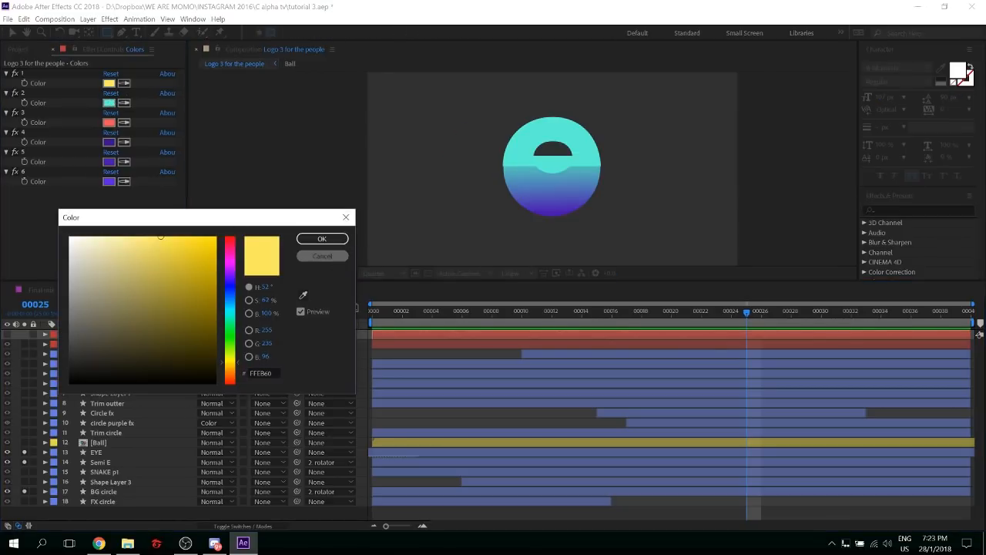
{"action": "key", "text": "Escape"}
{"action": "left_click", "coordinate": [365, 359]}
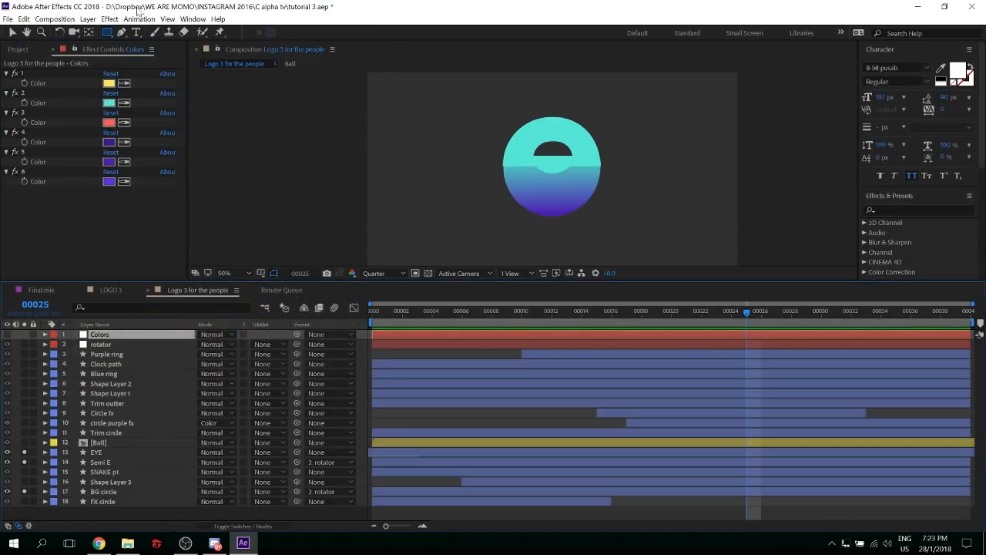
Set the shape fill to FFEB60 and draw an ellipse-tool circle from the logo's center, large enough to cover the eye shape
{"action": "left_click_drag", "start_coordinate": [109, 31], "coordinate": [141, 54]}
{"action": "key", "text": "period"}
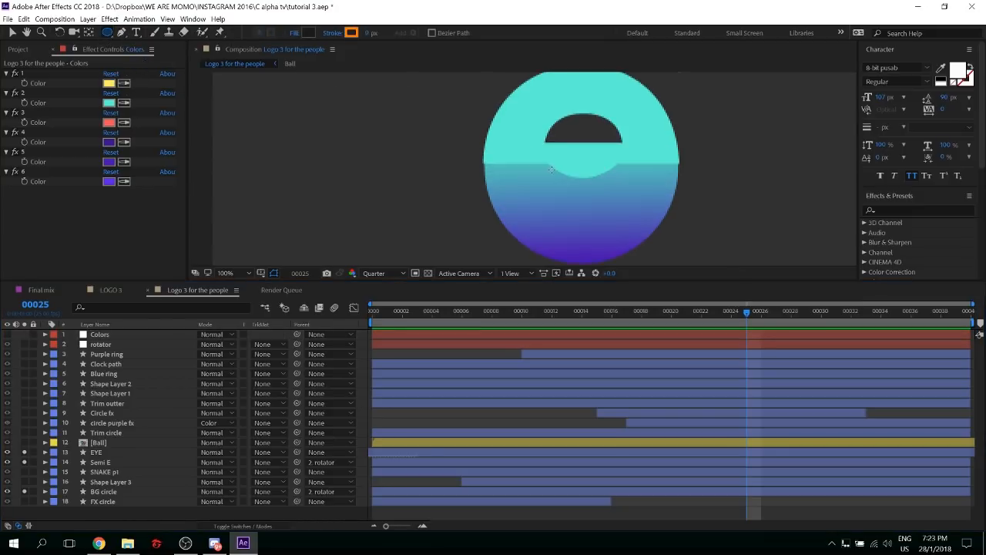
{"action": "left_click", "coordinate": [308, 33]}
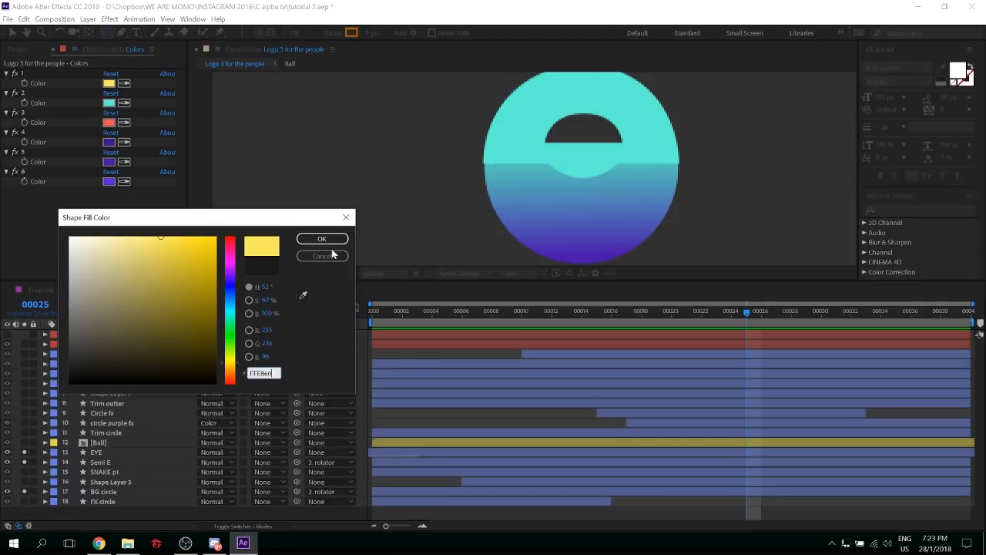
{"action": "key", "text": "Return"}
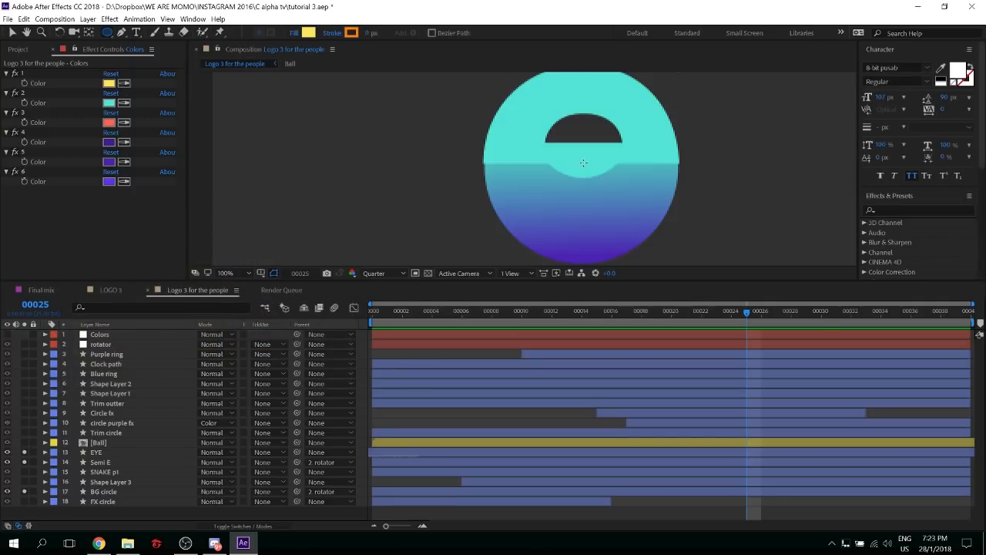
{"action": "left_click_drag", "start_coordinate": [583, 164], "coordinate": [536, 157]}
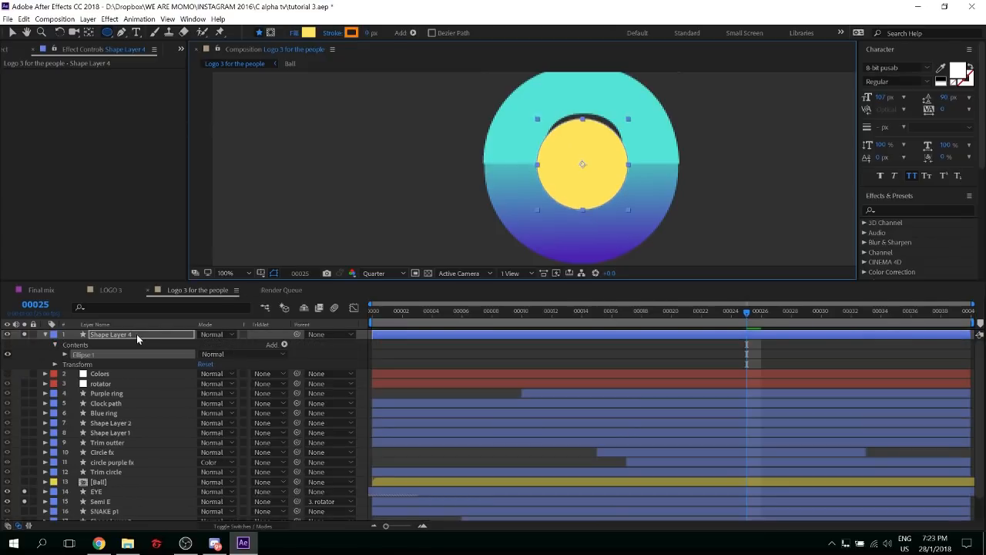
Rename the new circle layer as Yellow eye and place it directly above the EYE layer
{"action": "left_click", "coordinate": [136, 334]}
{"action": "key", "text": "Return"}
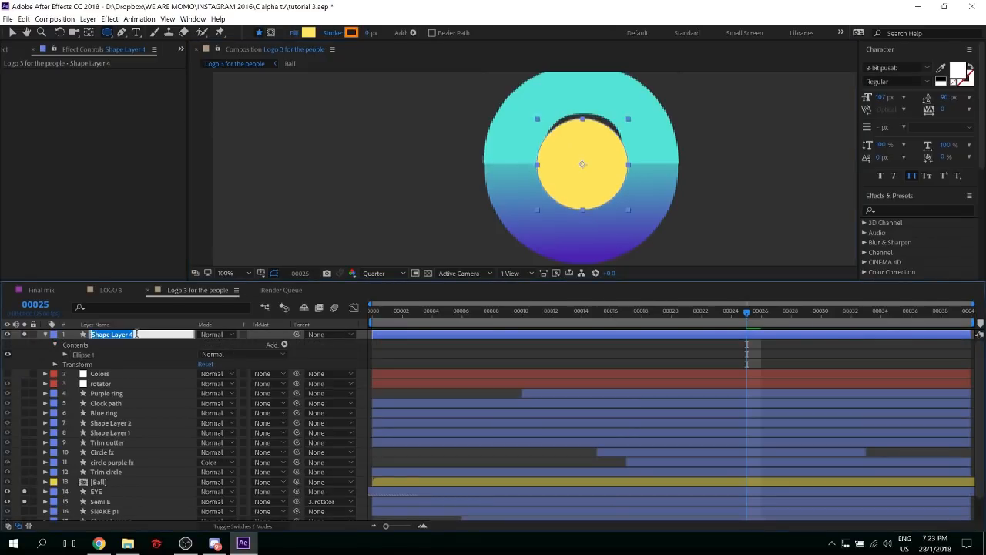
{"action": "type", "text": "Yellow eye"}
{"action": "key", "text": "Return"}
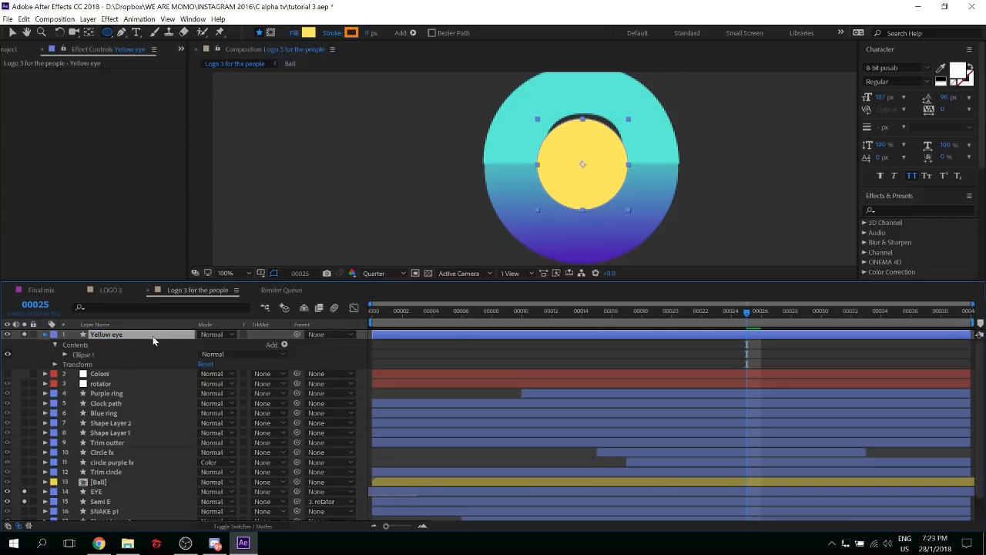
{"action": "left_click_drag", "start_coordinate": [148, 335], "coordinate": [136, 461]}
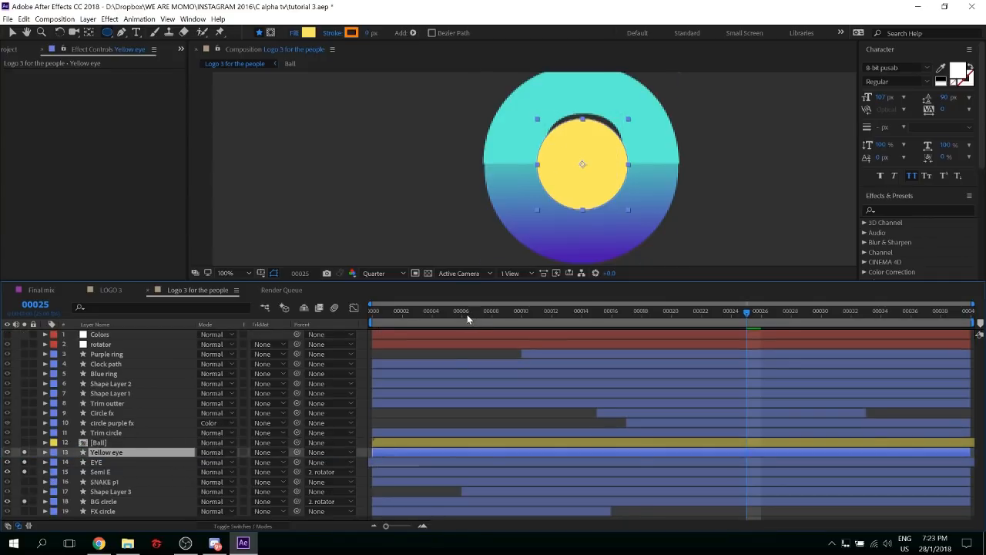
Add a scale keyframe of 0% to the Yellow eye layer at frame 0
{"action": "key", "text": "Home"}
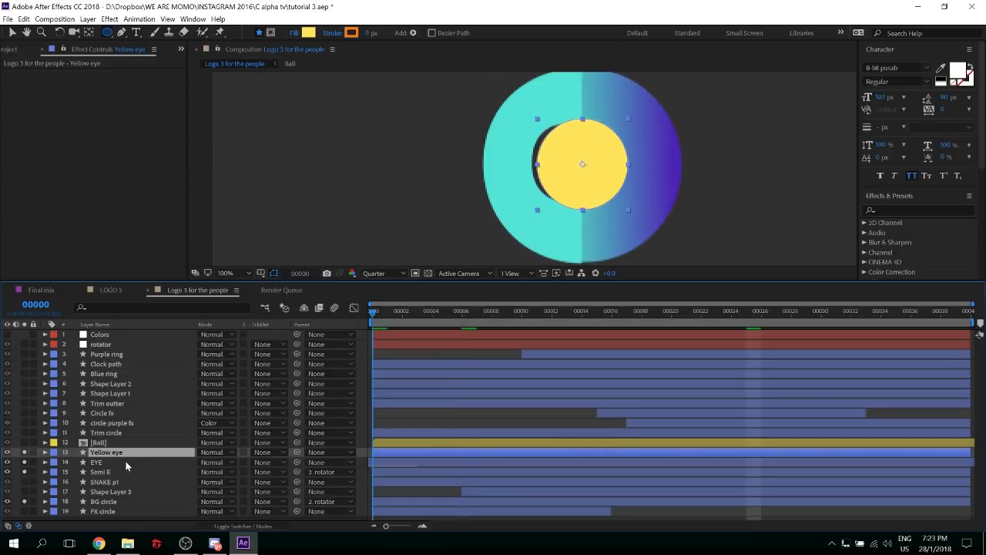
{"action": "key", "text": "s"}
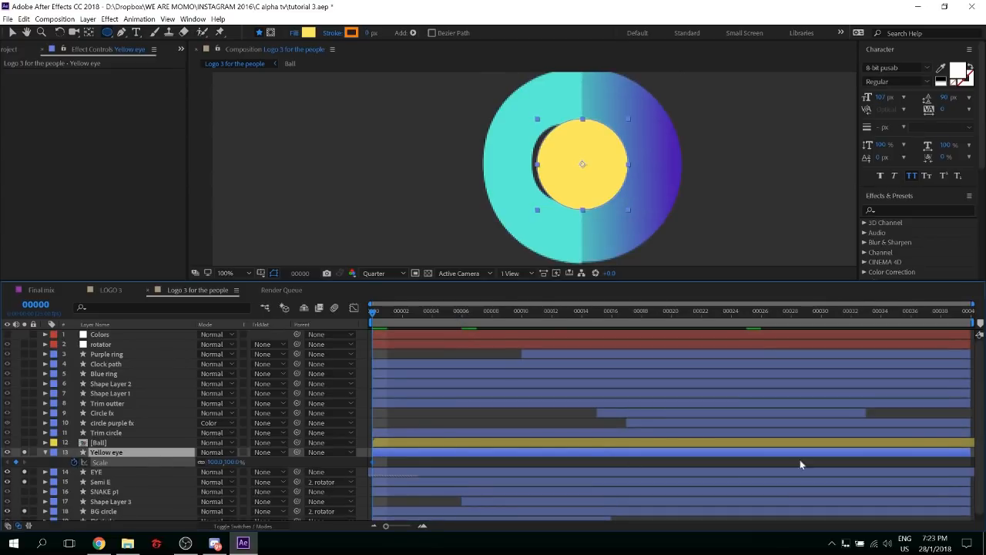
{"action": "left_click", "coordinate": [230, 462]}
{"action": "type", "text": "0"}
{"action": "key", "text": "Return"}
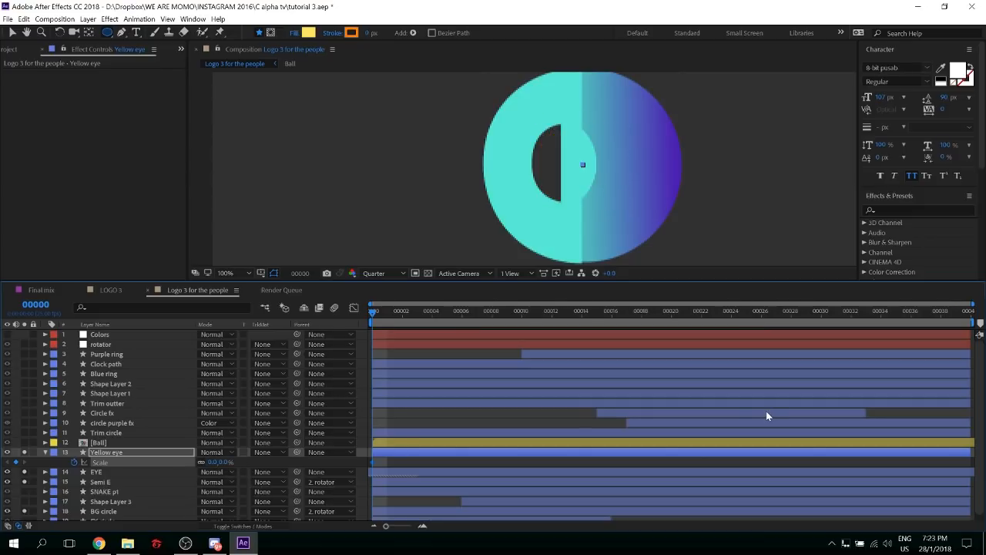
Set the Yellow eye layer's scale to 100% at frame 20
{"action": "key", "text": "shift+Page_Down"}
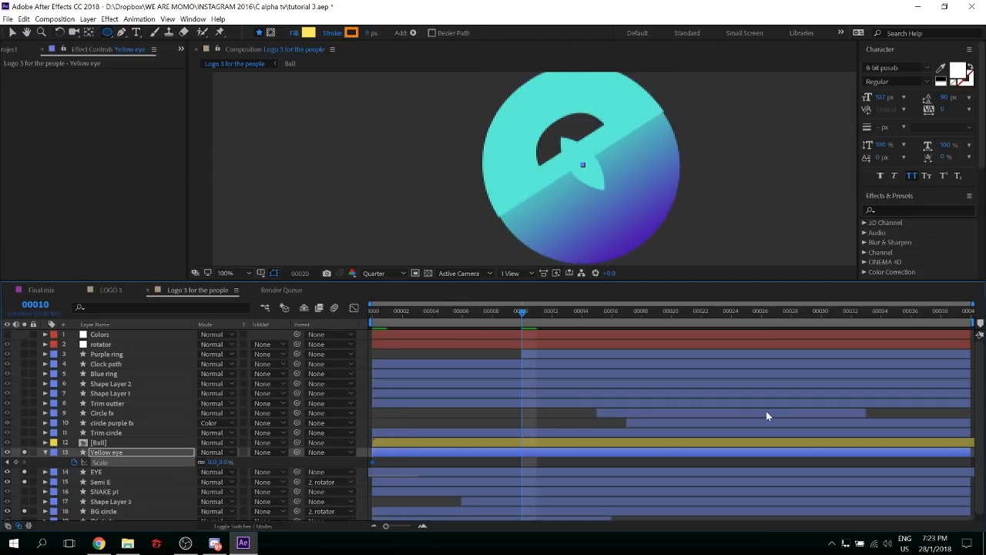
{"action": "key", "text": "shift+Page_Down"}
{"action": "left_click", "coordinate": [226, 462]}
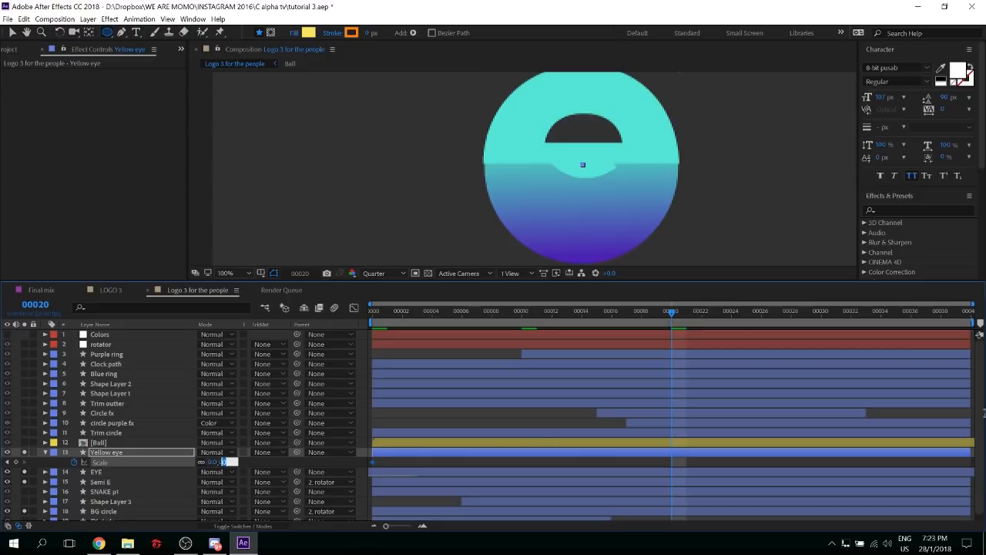
{"action": "type", "text": "100"}
{"action": "key", "text": "Return"}
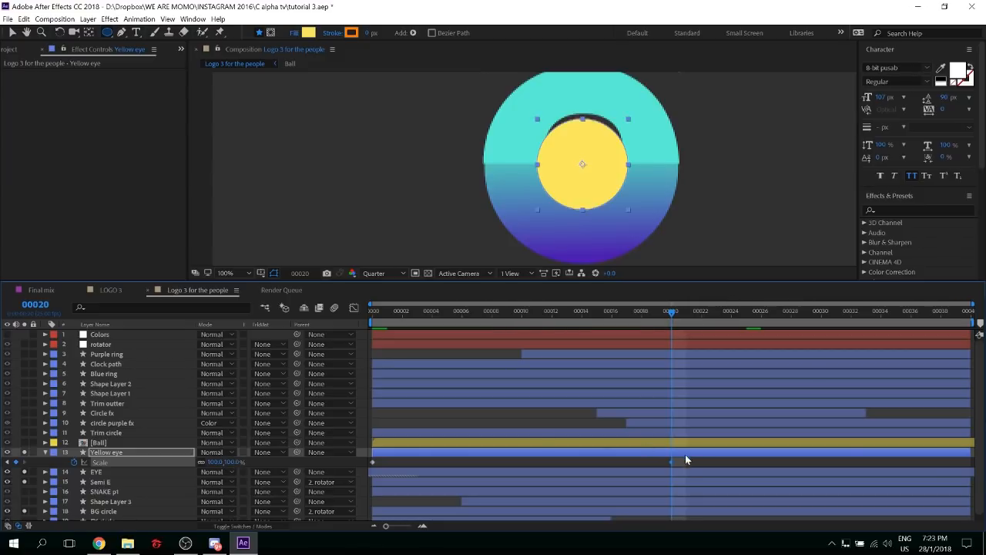
Ease both Yellow eye scale keyframes, extend the incoming handle back to about frame 10 in the Graph Editor, and preview the scaling
{"action": "left_click_drag", "start_coordinate": [686, 460], "coordinate": [332, 483]}
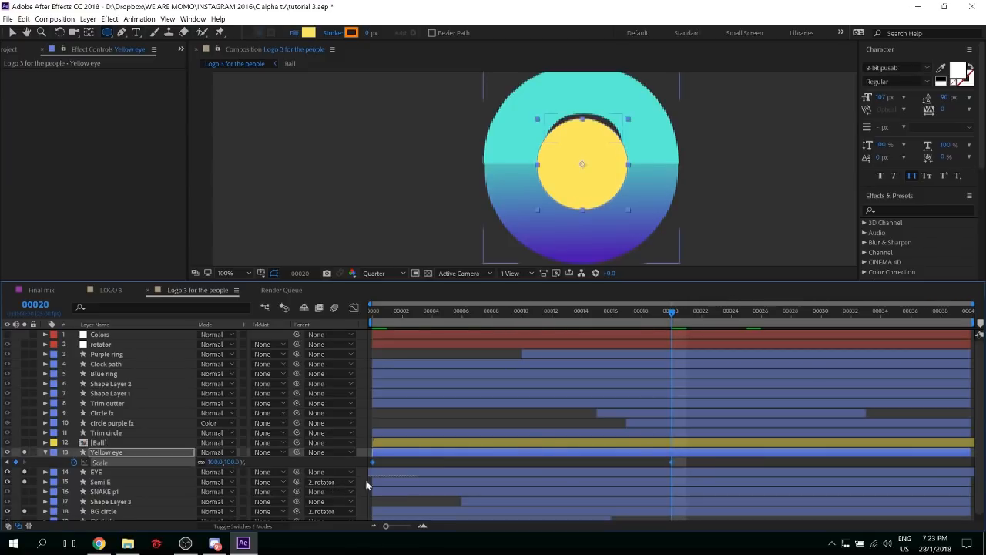
{"action": "key", "text": "shift+F3"}
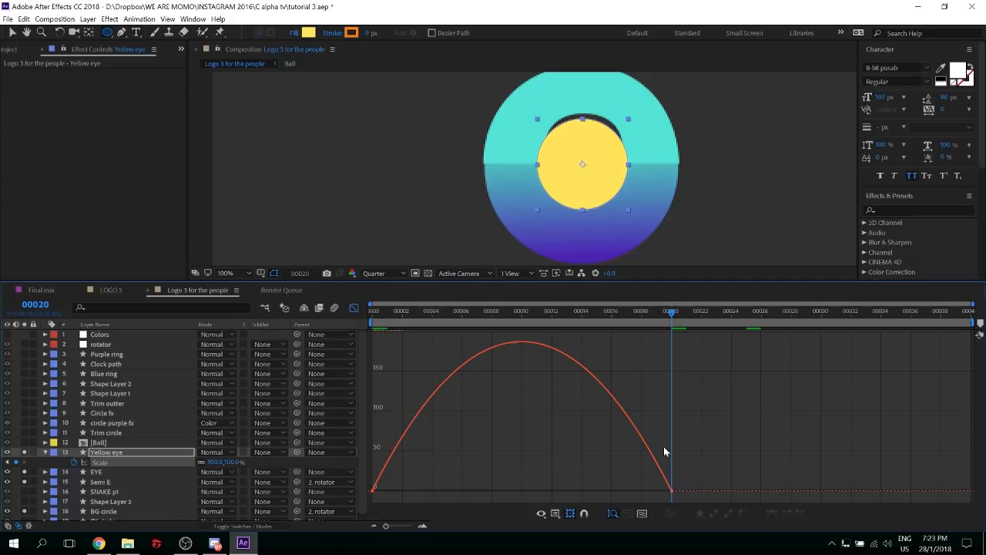
{"action": "left_click_drag", "start_coordinate": [702, 453], "coordinate": [453, 494]}
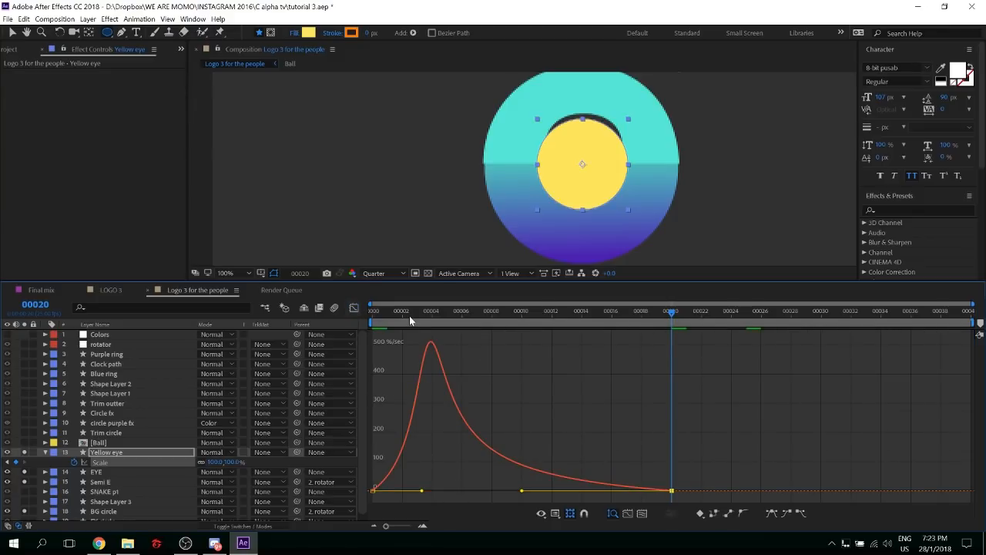
{"action": "key", "text": "shift+F3"}
{"action": "key", "text": "space"}
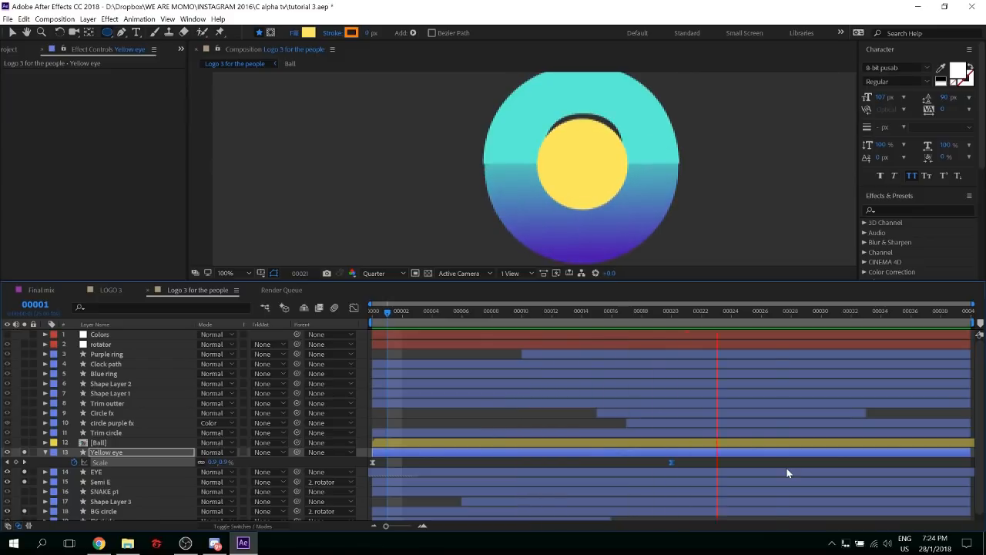
{"action": "key", "text": "space"}
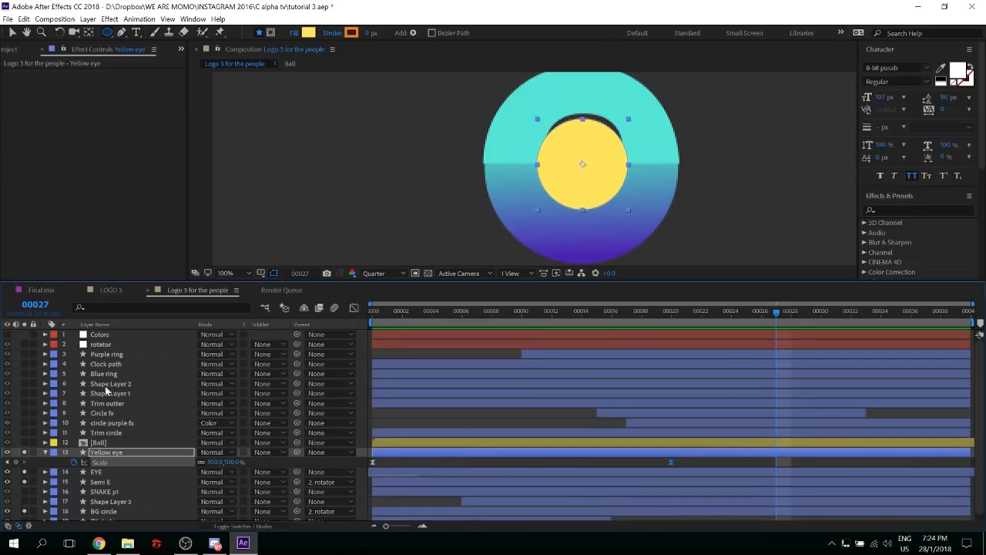
Duplicate the EYE layer, place the copy above Yellow eye, apply it as Yellow eye's Alpha Matte, and return to frame 0
{"action": "left_click", "coordinate": [99, 472]}
{"action": "key", "text": "ctrl+d"}
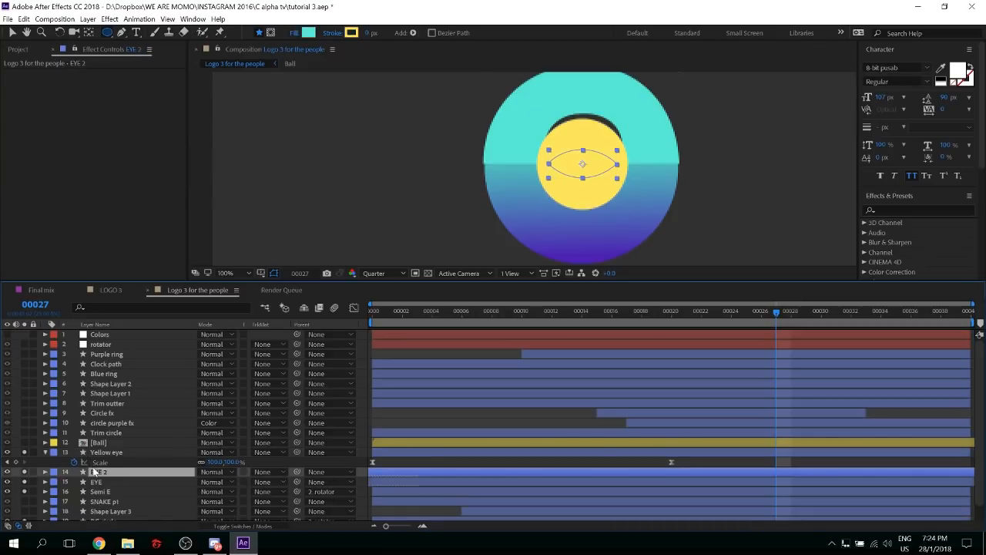
{"action": "left_click_drag", "start_coordinate": [101, 452], "coordinate": [101, 448]}
{"action": "left_click", "coordinate": [262, 461]}
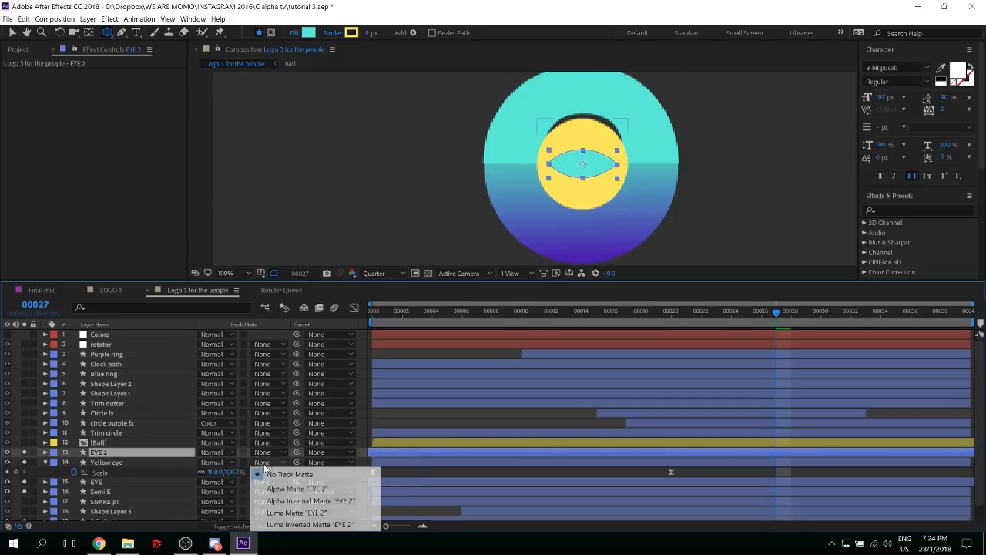
{"action": "left_click", "coordinate": [266, 488]}
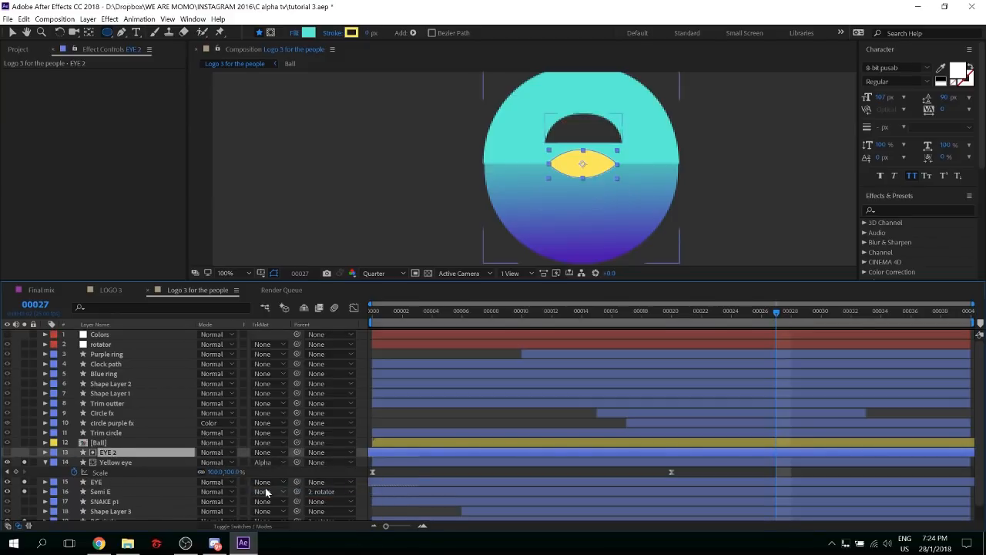
{"action": "left_click", "coordinate": [673, 312]}
{"action": "key", "text": "Home"}
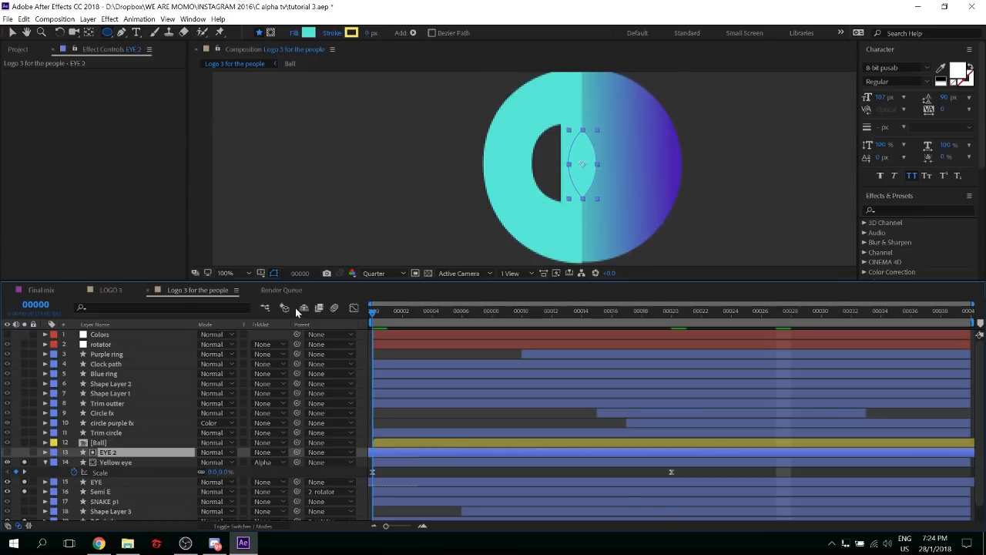
Preview the matted eye animation and check the speed curve of Yellow eye's scale keyframes in the Graph Editor
{"action": "key", "text": "space"}
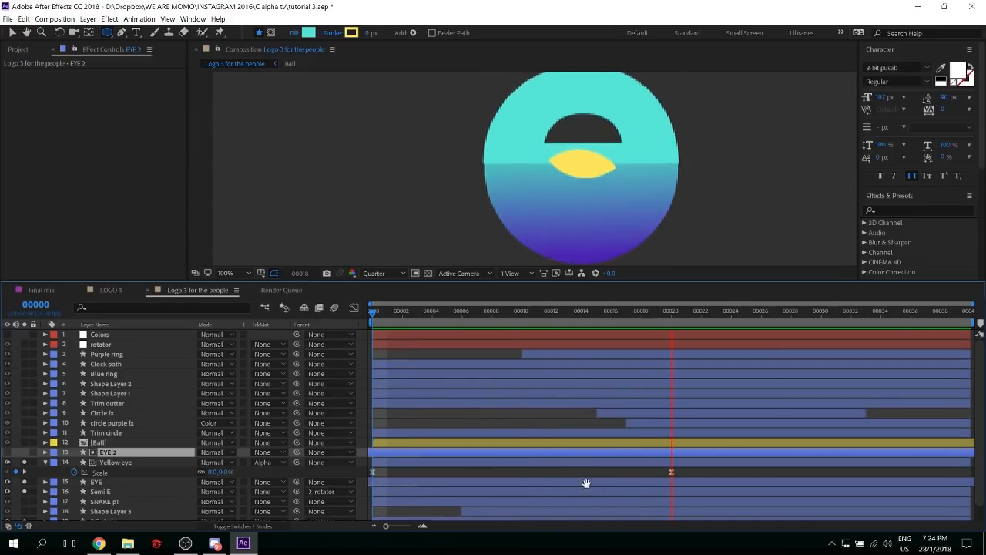
{"action": "key", "text": "space"}
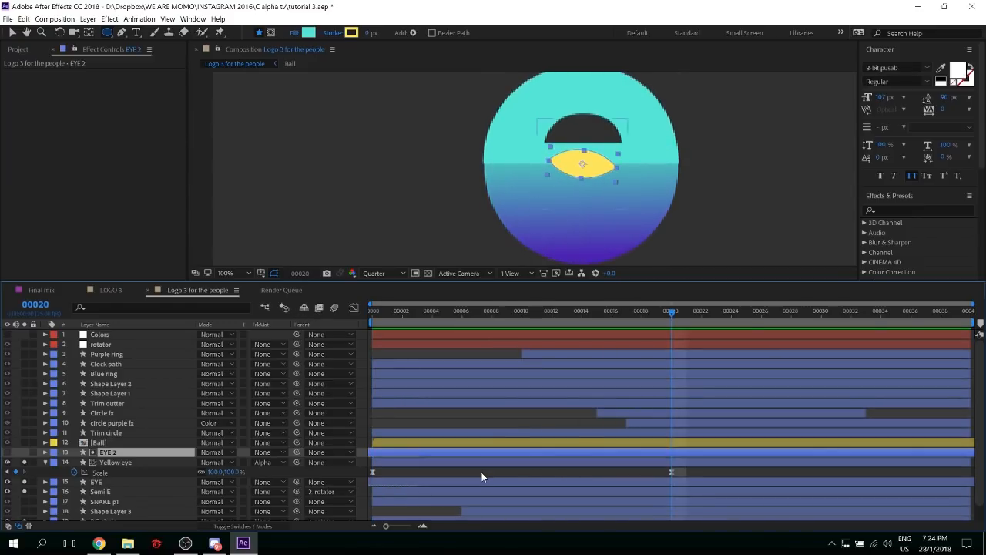
{"action": "key", "text": "Home"}
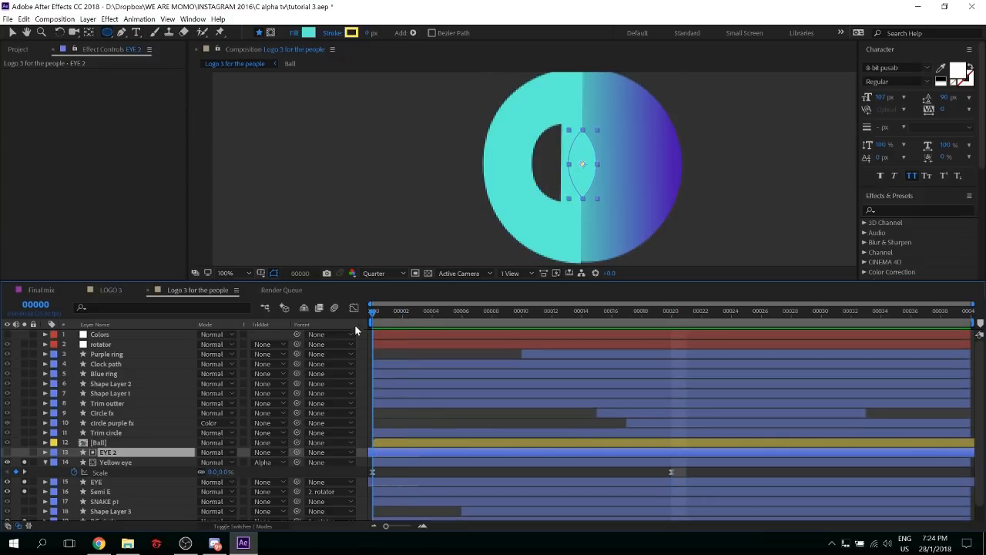
{"action": "left_click_drag", "start_coordinate": [684, 474], "coordinate": [616, 480]}
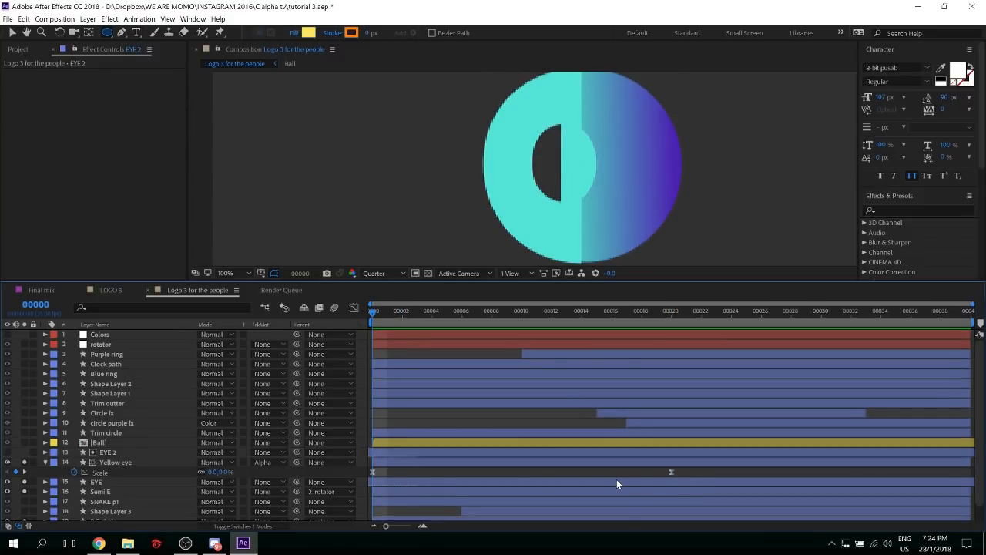
{"action": "left_click", "coordinate": [354, 308]}
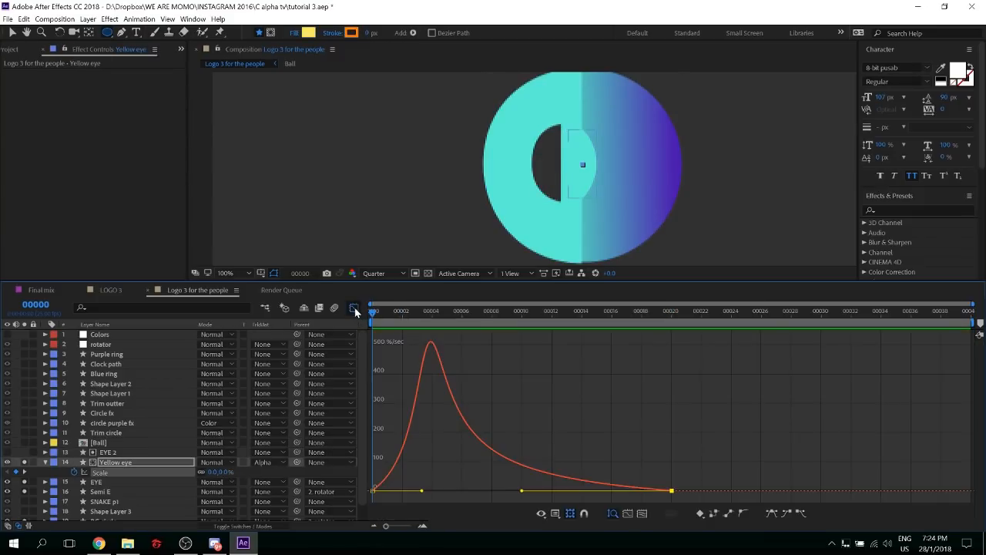
{"action": "left_click", "coordinate": [354, 309]}
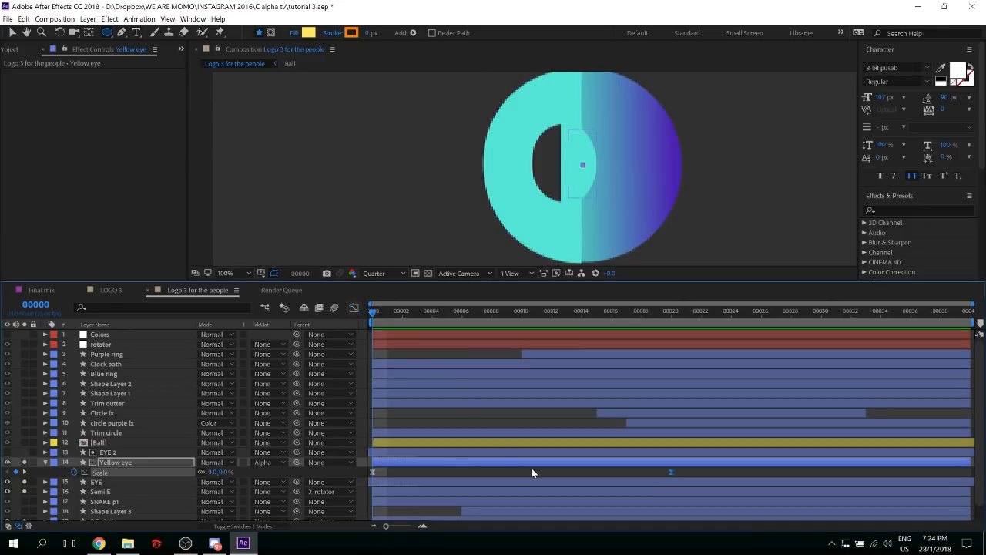
{"action": "key", "text": "space"}
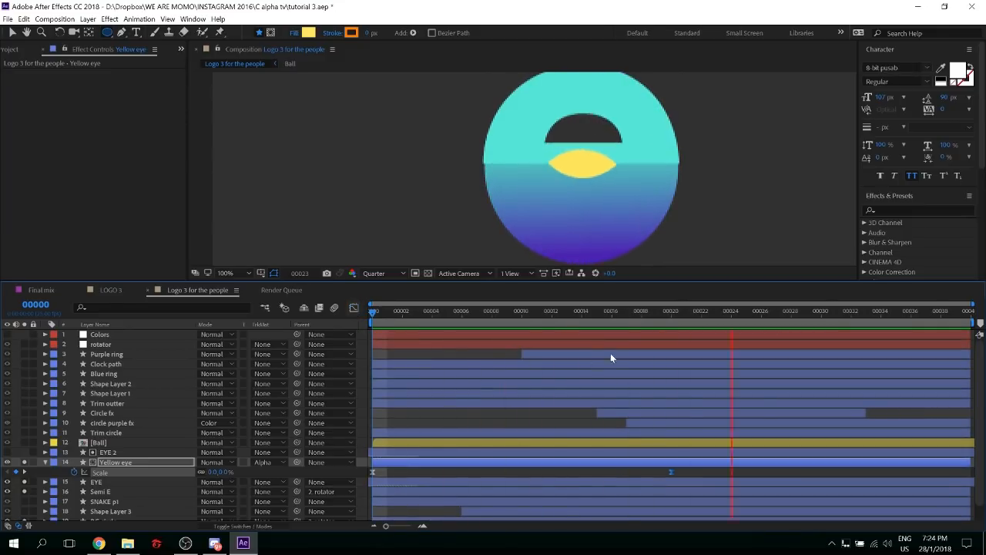
{"action": "left_click_drag", "start_coordinate": [625, 316], "coordinate": [465, 319]}
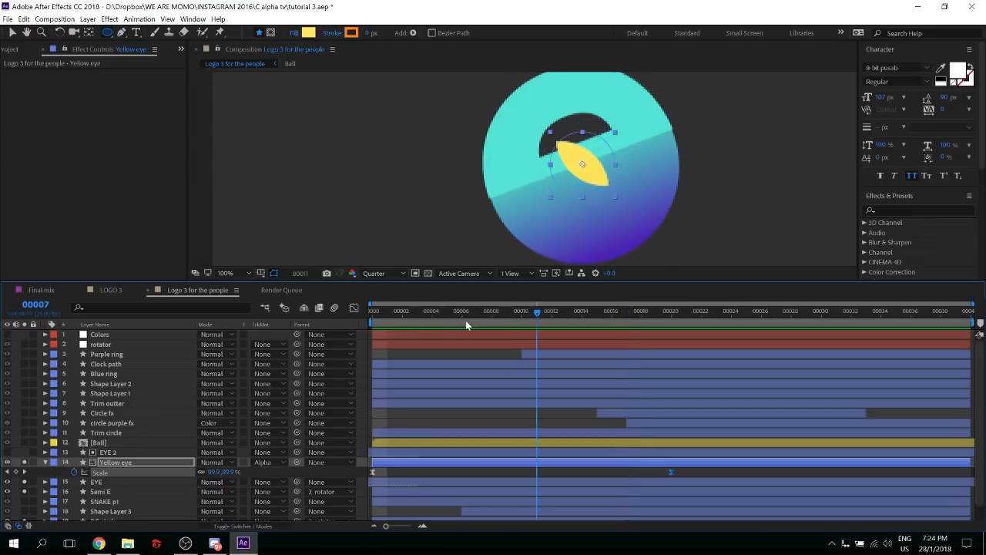
Shift the Yellow eye layer with its scale keyframes to start at frame 5 and preview the animation from frame 0
{"action": "left_click", "coordinate": [485, 452], "text": "shift"}
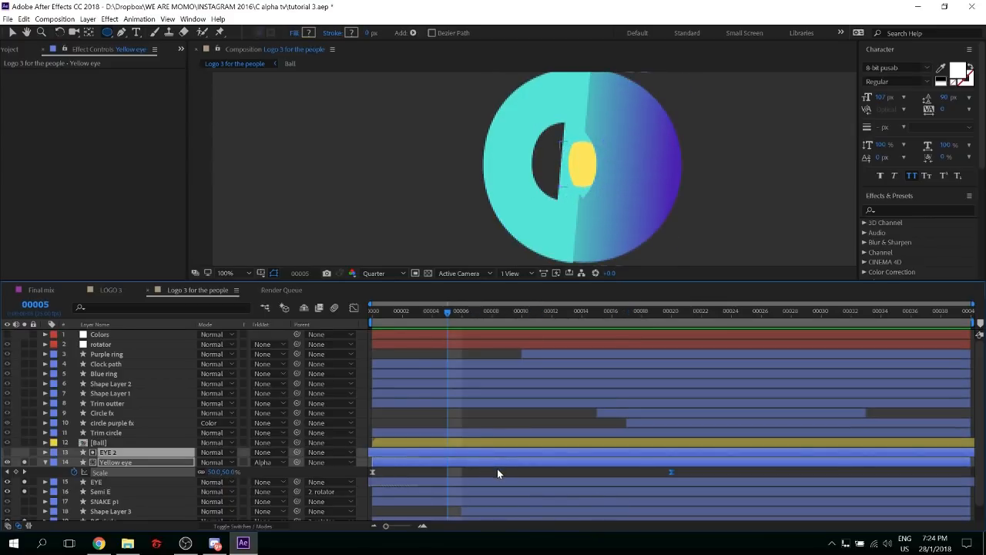
{"action": "left_click", "coordinate": [497, 472]}
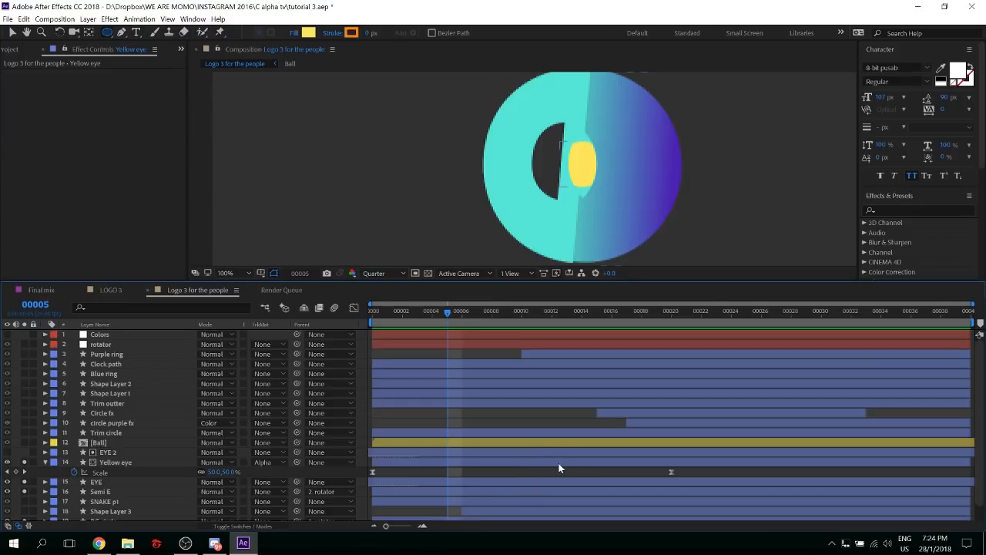
{"action": "left_click_drag", "start_coordinate": [559, 466], "coordinate": [613, 466]}
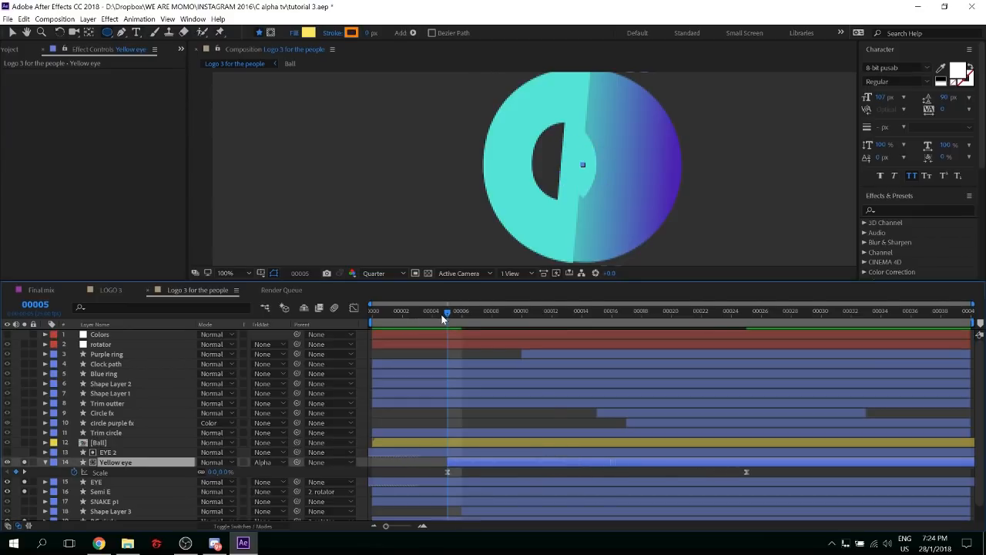
{"action": "key", "text": "Home"}
{"action": "key", "text": "space"}
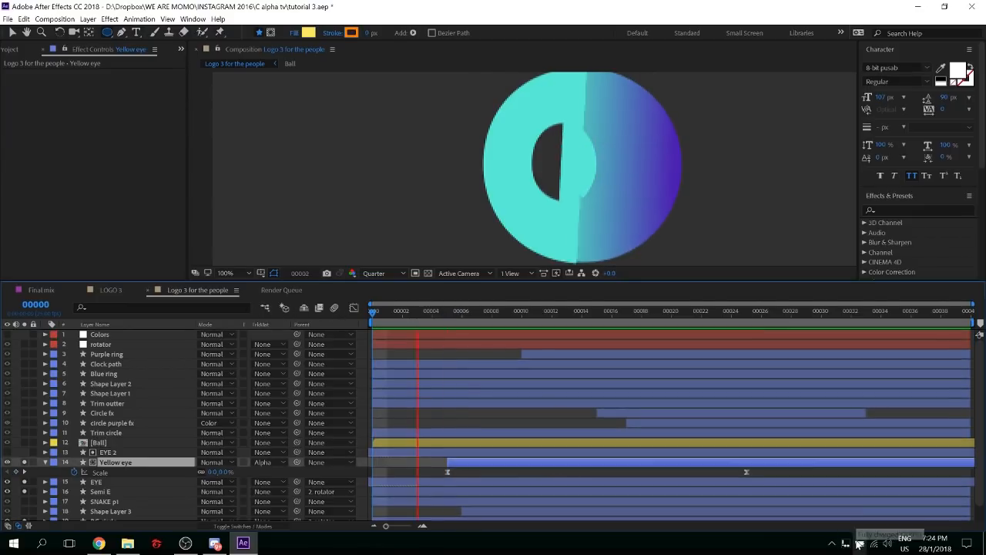
{"action": "key", "text": "space"}
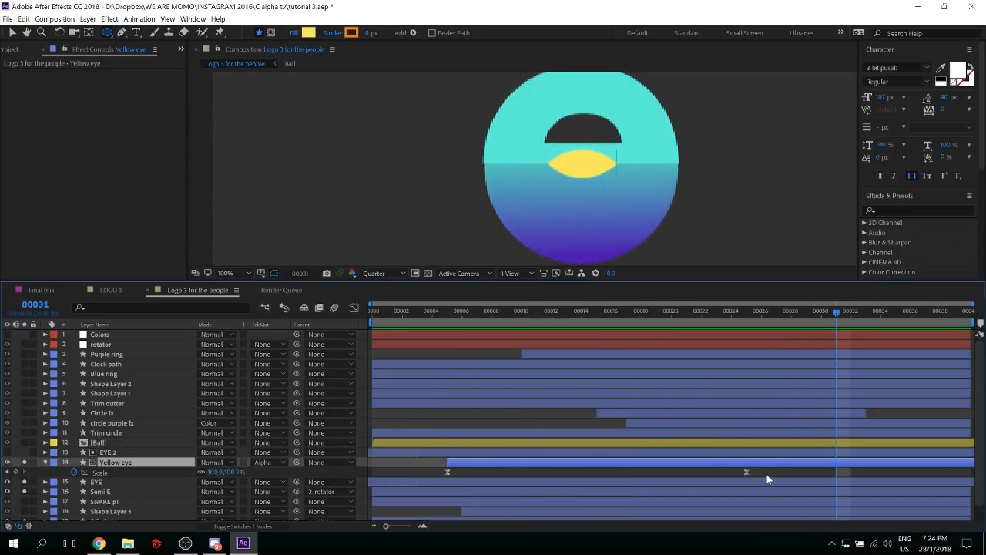
{"action": "left_click", "coordinate": [764, 473]}
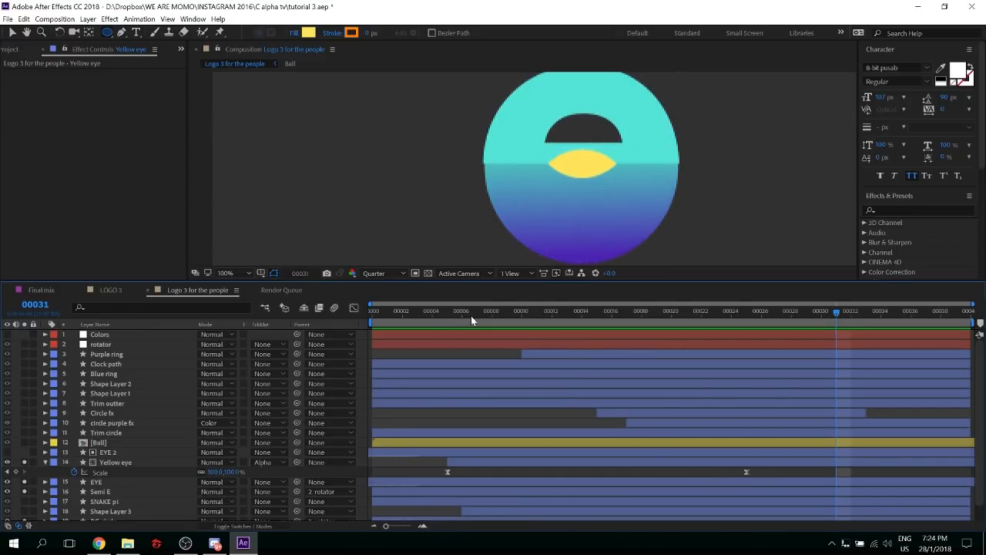
{"action": "key", "text": "Home"}
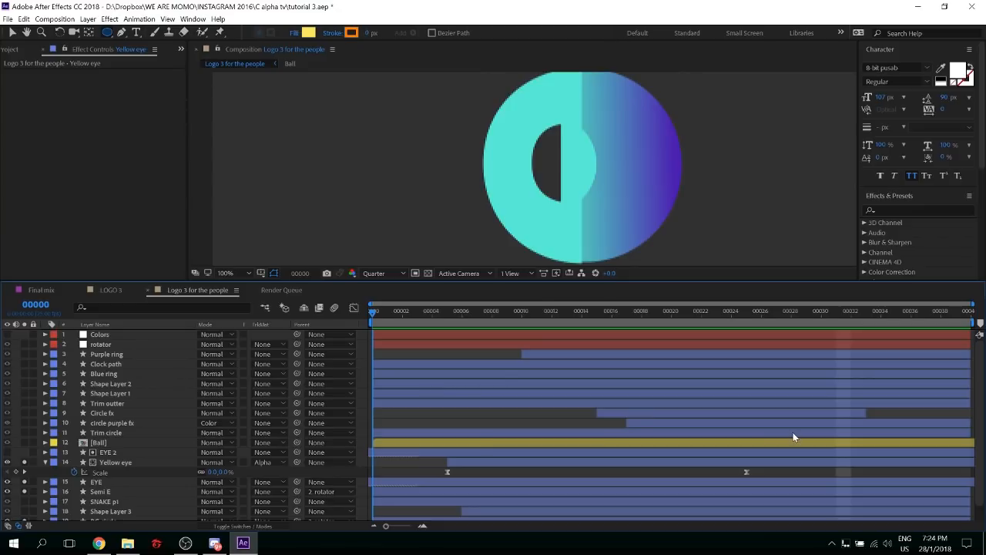
{"action": "key", "text": "space"}
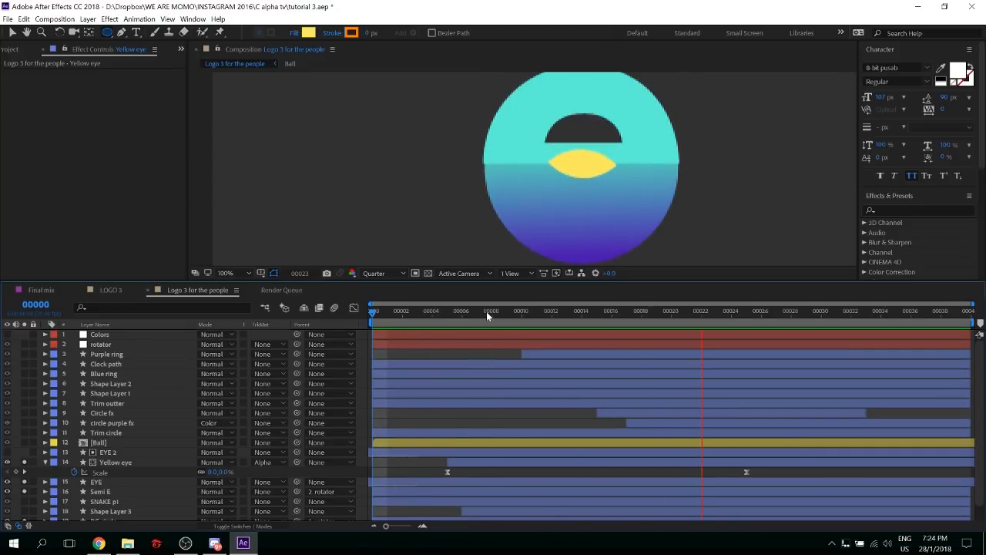
Shift the Yellow eye layer to start at frame 9, place its last scale keyframe at frame 29, and preview the animation
{"action": "left_click_drag", "start_coordinate": [486, 311], "coordinate": [561, 322]}
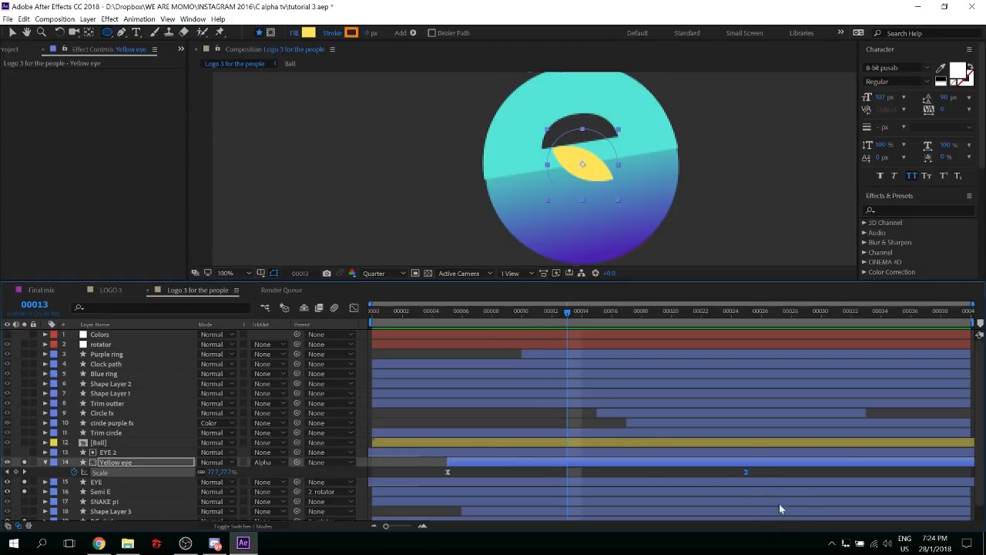
{"action": "left_click_drag", "start_coordinate": [871, 471], "coordinate": [851, 469]}
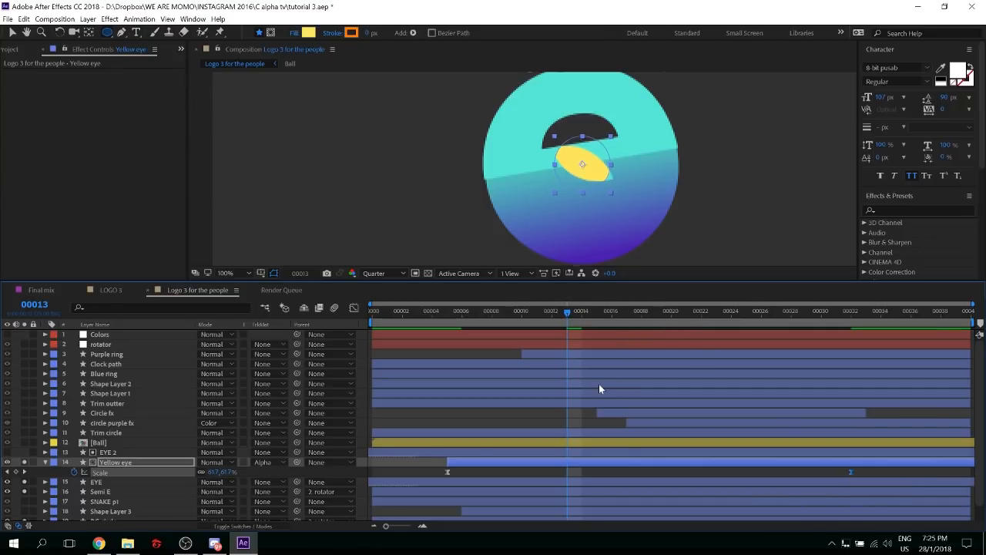
{"action": "left_click_drag", "start_coordinate": [472, 466], "coordinate": [531, 461]}
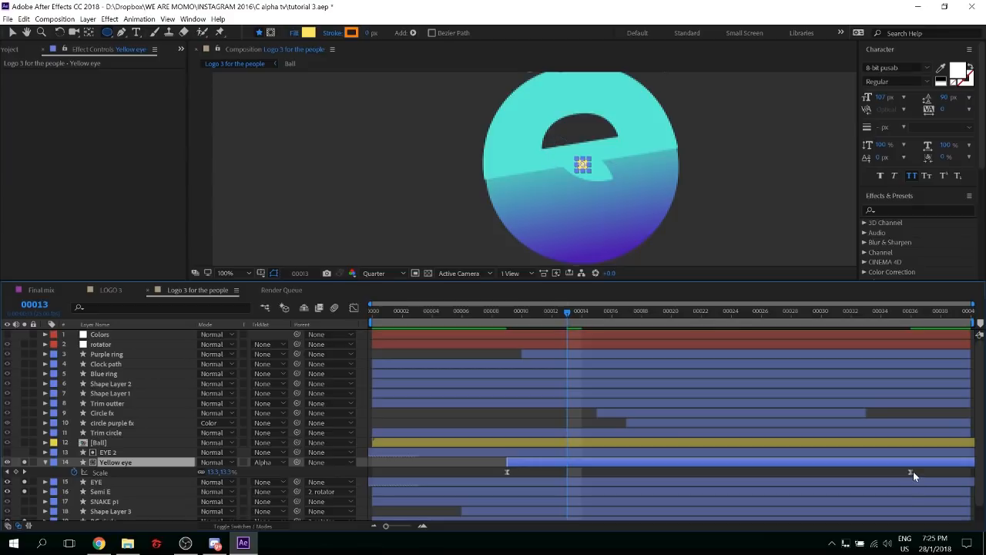
{"action": "left_click", "coordinate": [911, 471]}
{"action": "left_click_drag", "start_coordinate": [910, 472], "coordinate": [804, 471]}
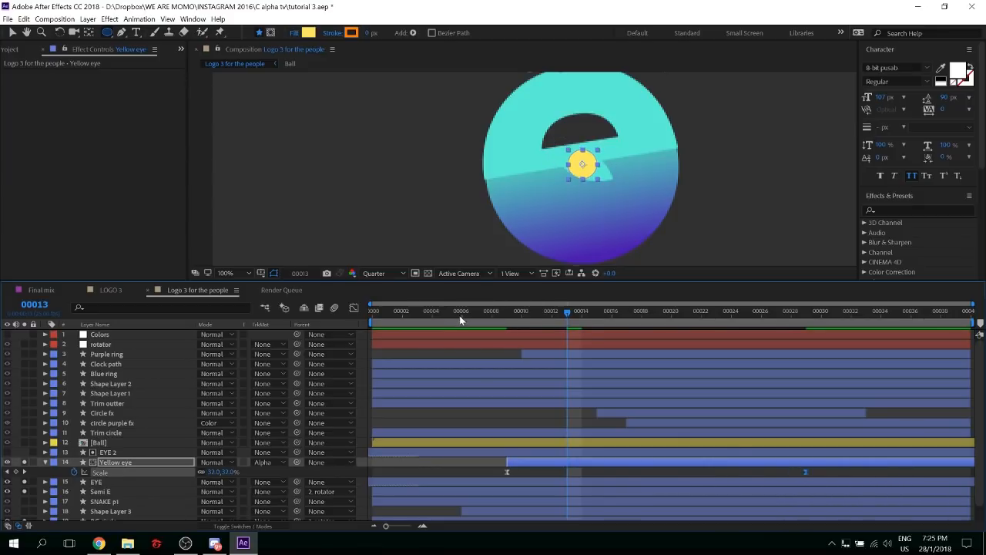
{"action": "left_click_drag", "start_coordinate": [453, 313], "coordinate": [349, 307]}
{"action": "key", "text": "space"}
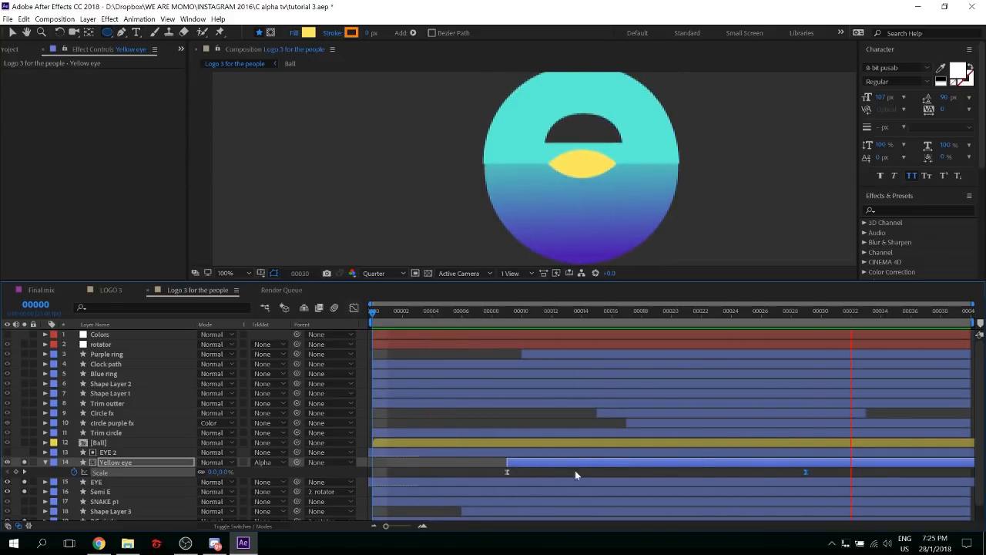
{"action": "key", "text": "space"}
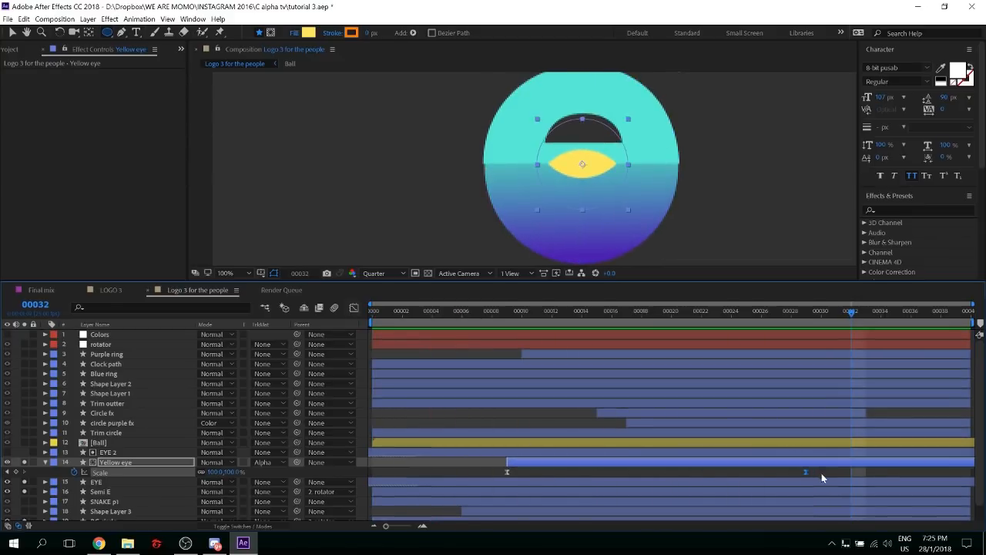
Inspect the scale speed curve of the Yellow eye layer in the Graph Editor
{"action": "left_click", "coordinate": [422, 526]}
{"action": "left_click", "coordinate": [399, 528]}
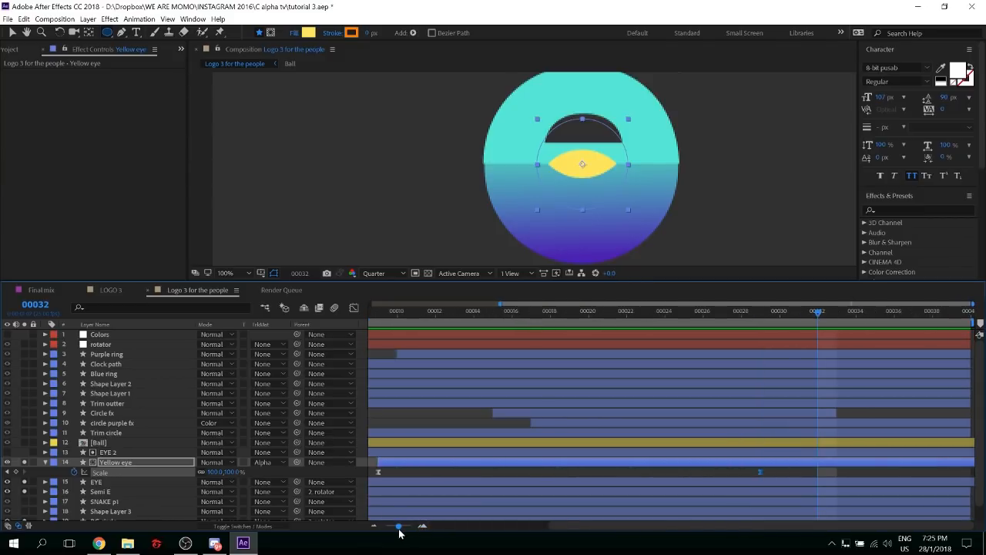
{"action": "left_click_drag", "start_coordinate": [399, 529], "coordinate": [393, 529]}
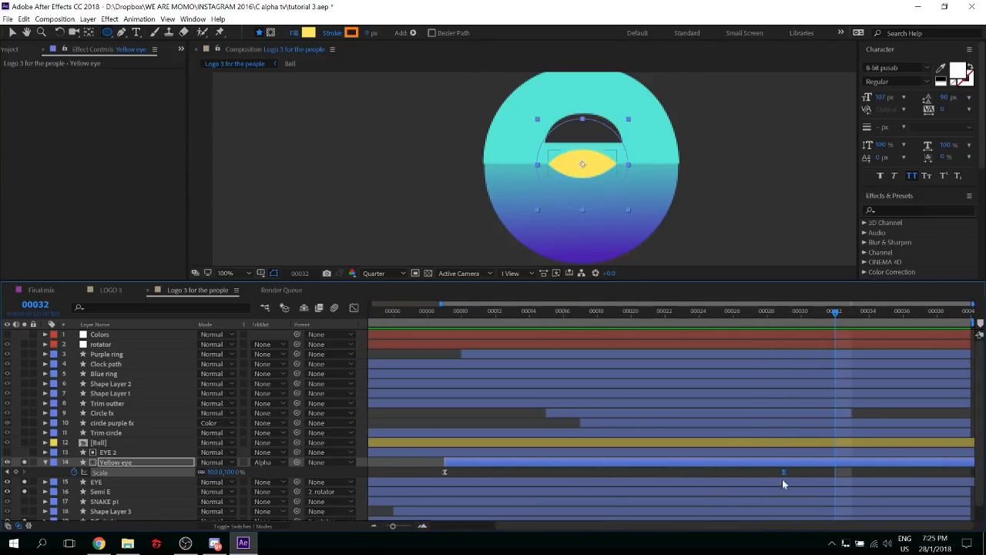
{"action": "key", "text": "space"}
{"action": "left_click_drag", "start_coordinate": [806, 471], "coordinate": [715, 482]}
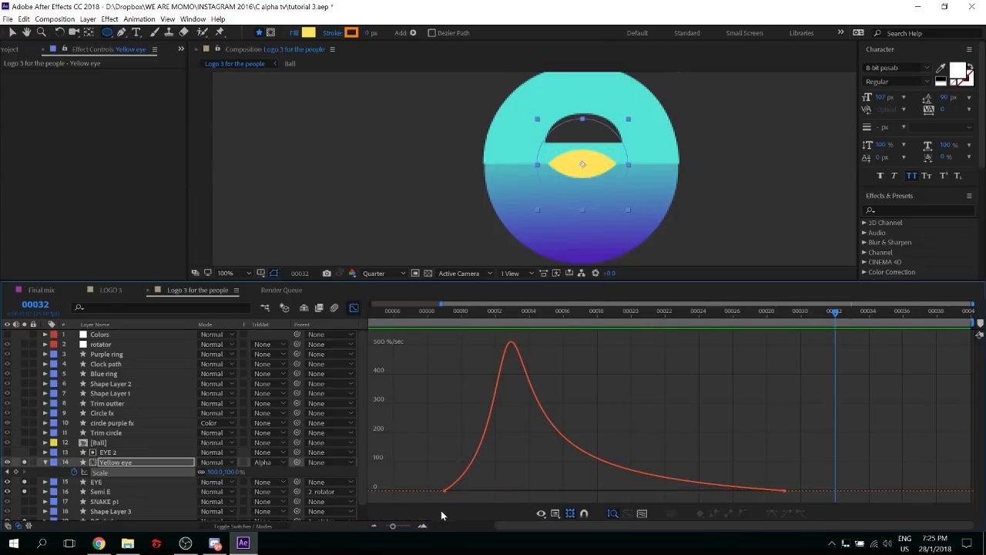
{"action": "left_click_drag", "start_coordinate": [798, 455], "coordinate": [441, 514]}
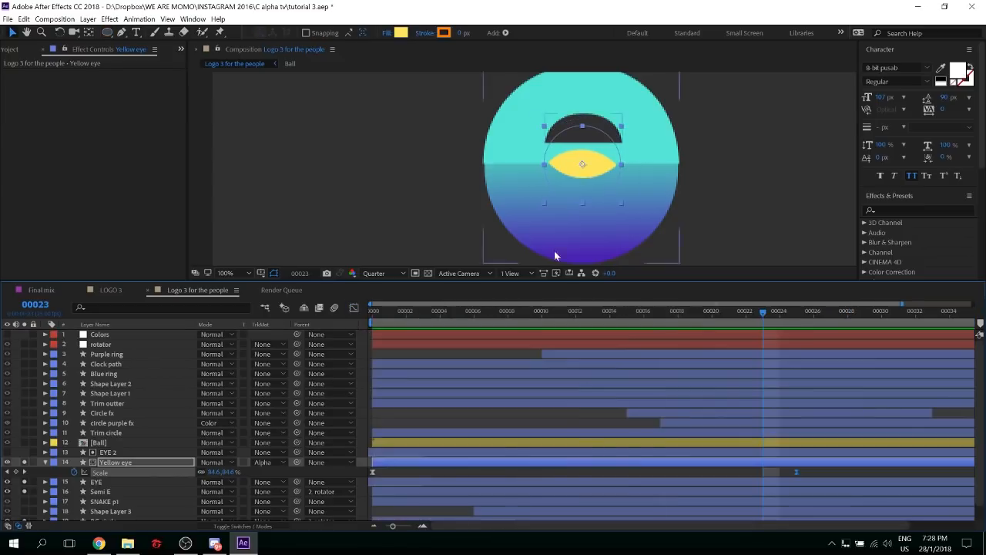
Play the composition from frame 0 to check the timing of Yellow eye's scaling
{"action": "left_click_drag", "start_coordinate": [427, 314], "coordinate": [437, 353]}
{"action": "key", "text": "space"}
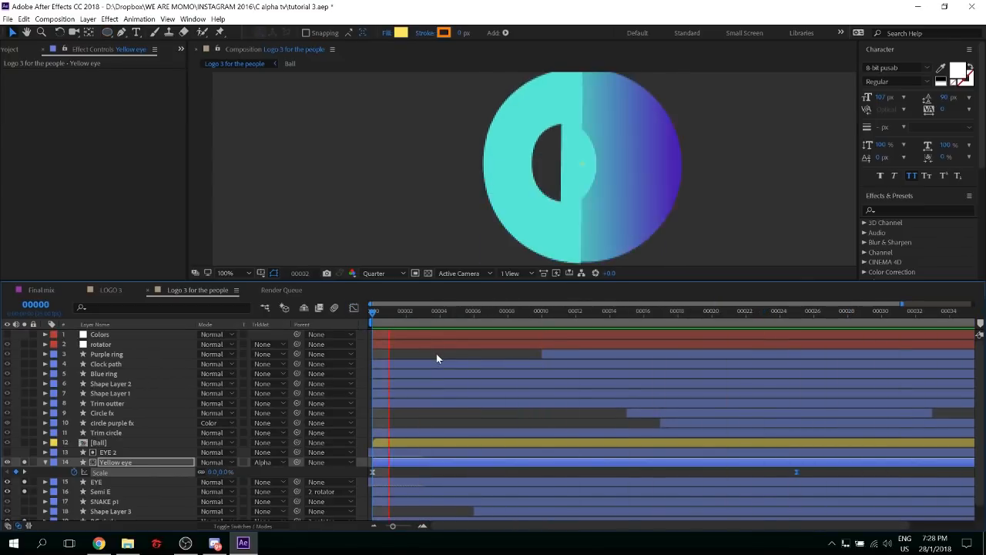
{"action": "key", "text": "space"}
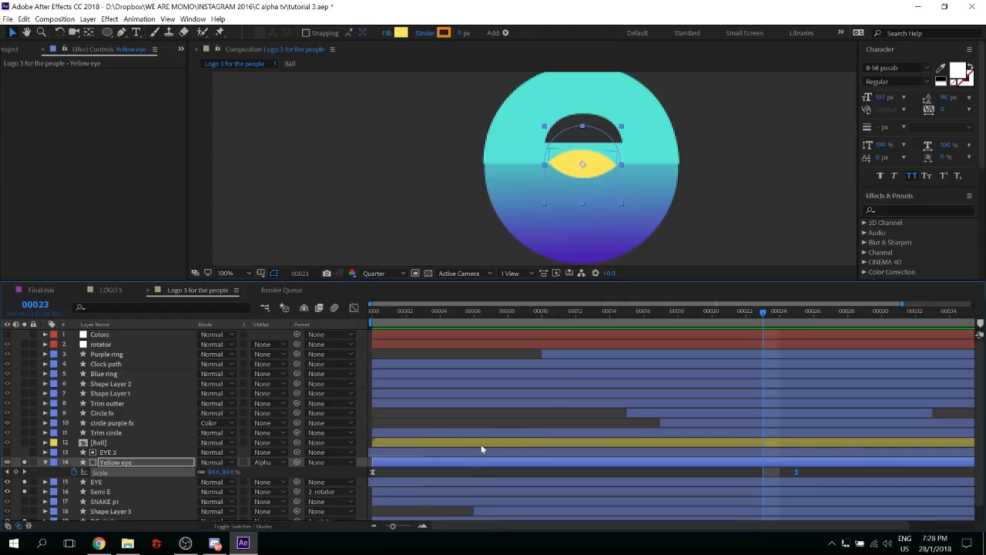
With nothing selected and the Ellipse tool active, copy the Colors layer's fourth color, 3E1193, and set it as the shape fill
{"action": "key", "text": "F2"}
{"action": "key", "text": "q"}
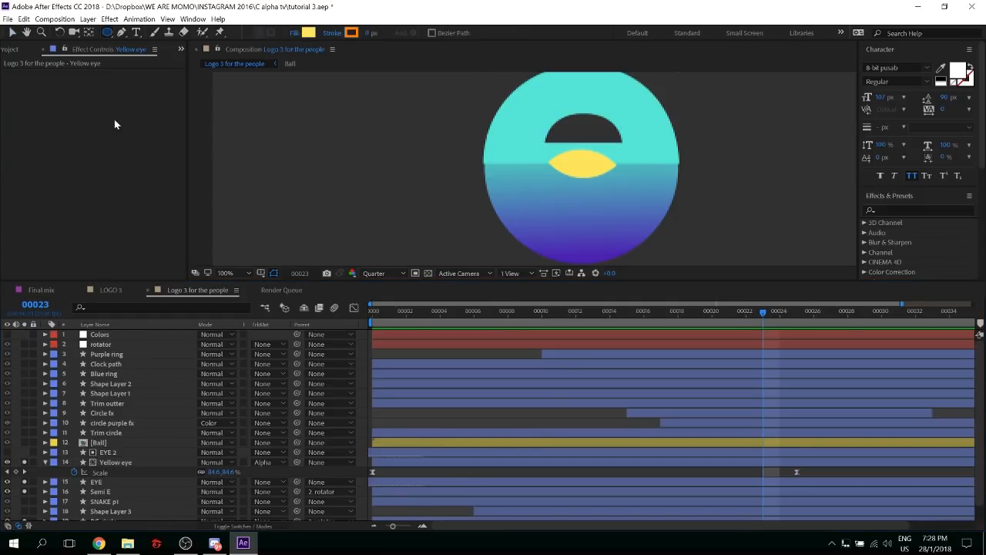
{"action": "left_click", "coordinate": [109, 143]}
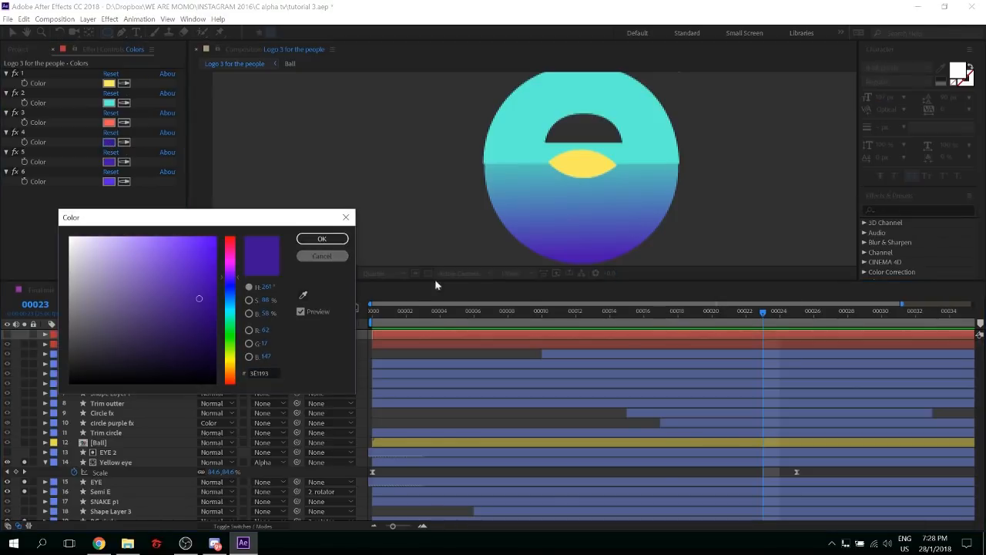
{"action": "key", "text": "Return"}
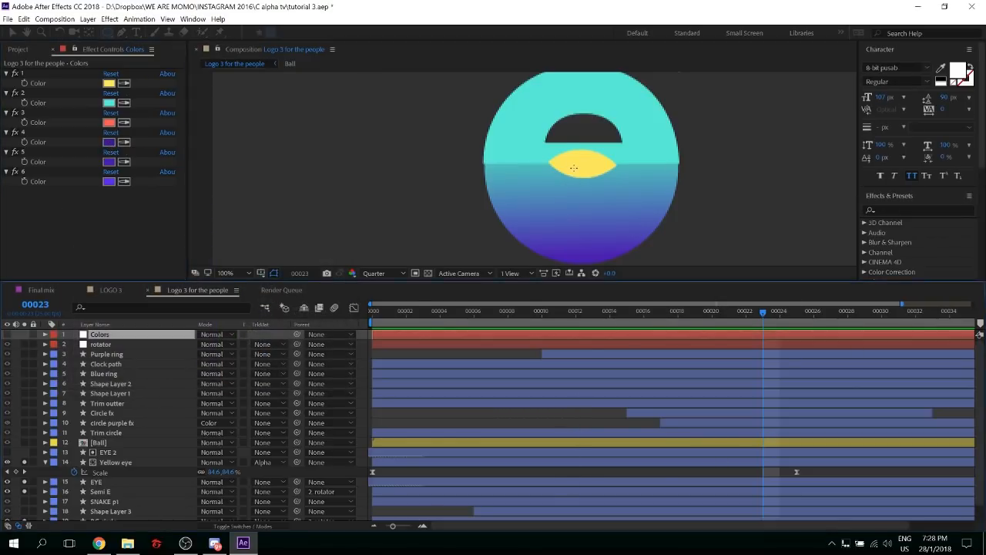
{"action": "key", "text": "period"}
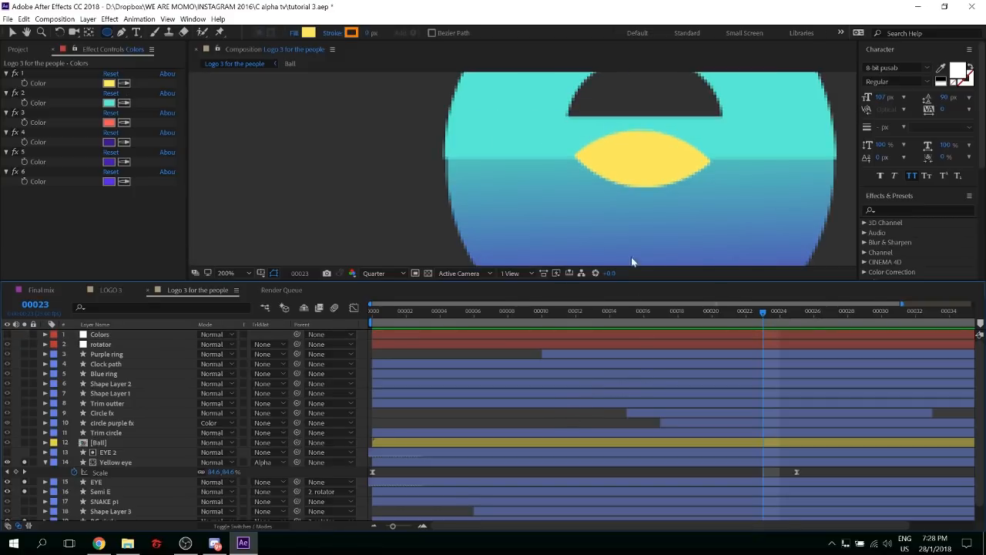
{"action": "left_click", "coordinate": [309, 34]}
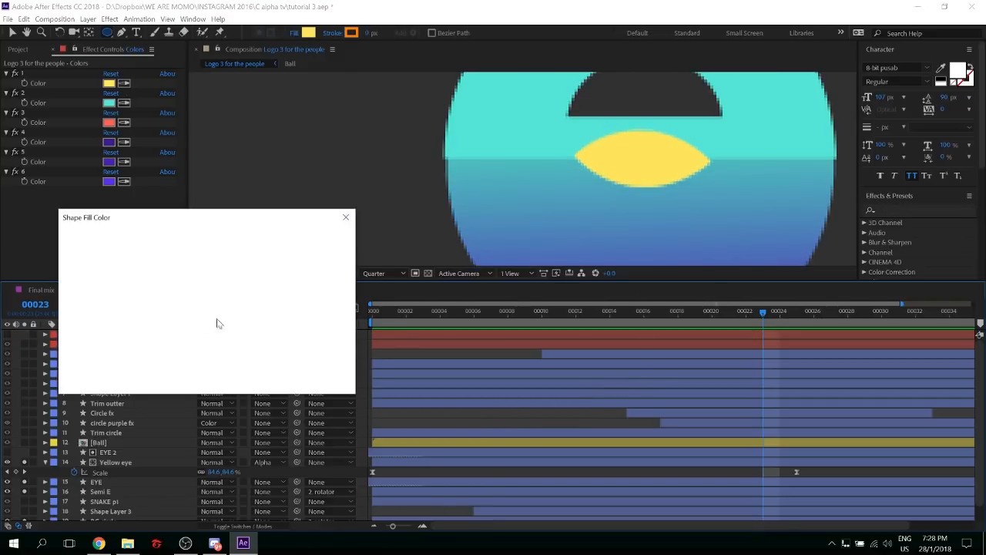
{"action": "type", "text": "3E1193"}
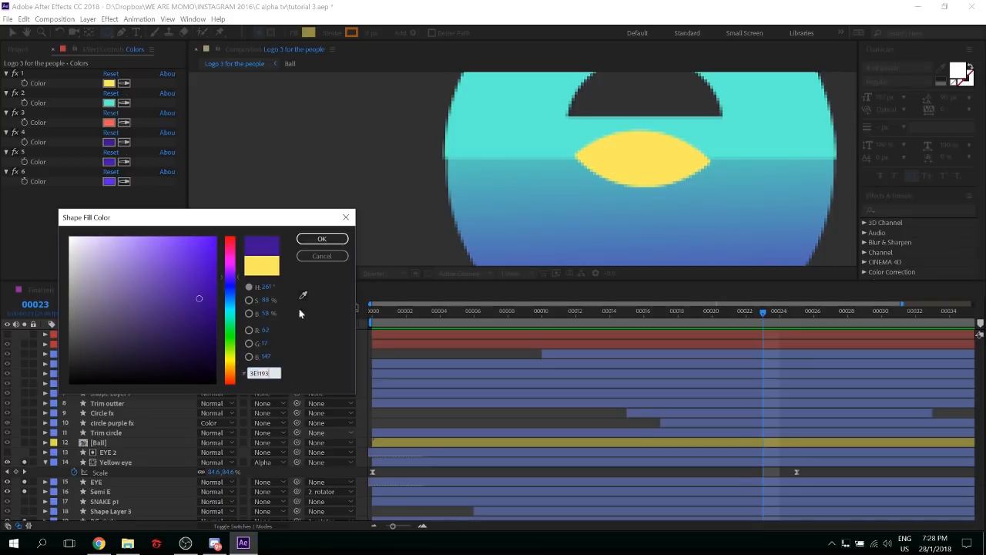
{"action": "key", "text": "Return"}
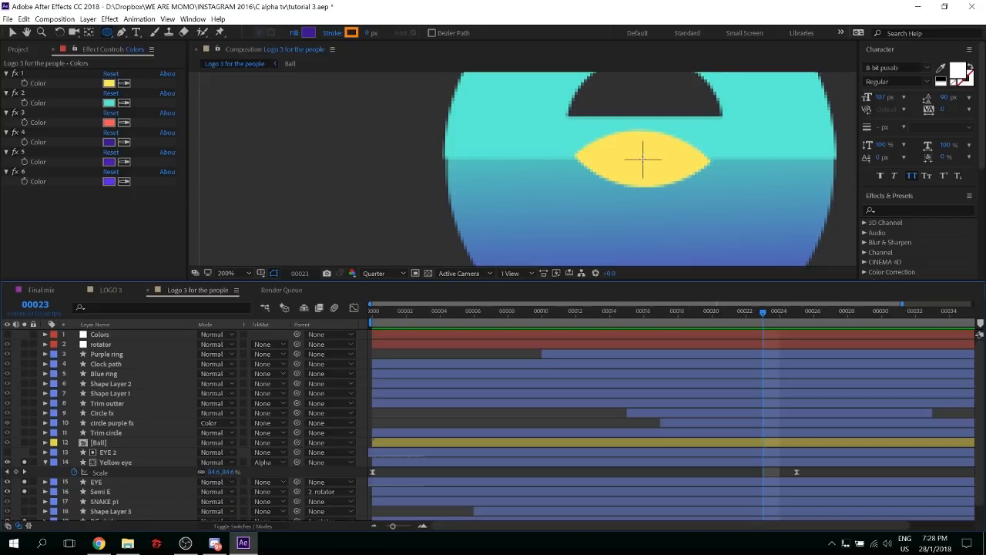
Draw a purple circle centered on the yellow eye and rename its layer Eye Purple
{"action": "left_click_drag", "start_coordinate": [642, 159], "coordinate": [617, 133]}
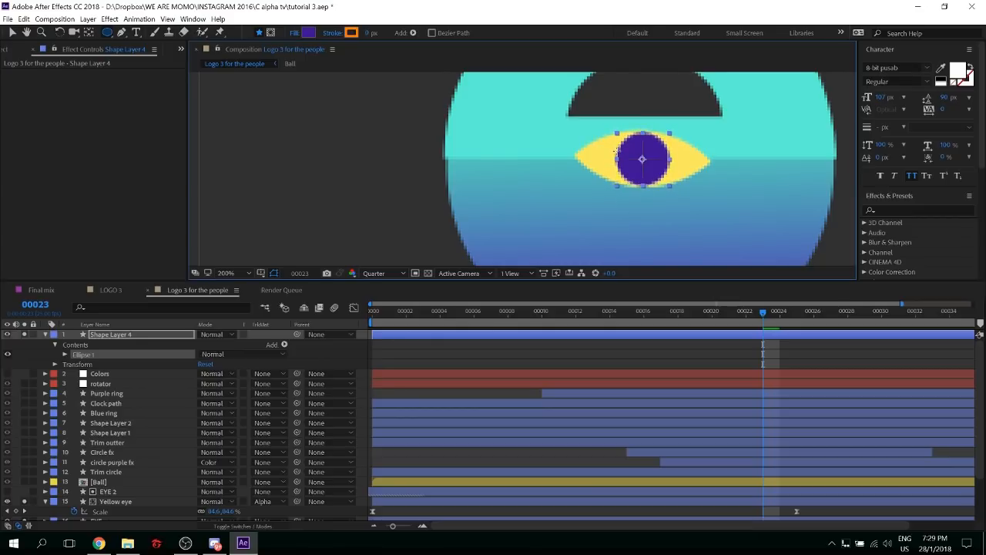
{"action": "left_click", "coordinate": [127, 335]}
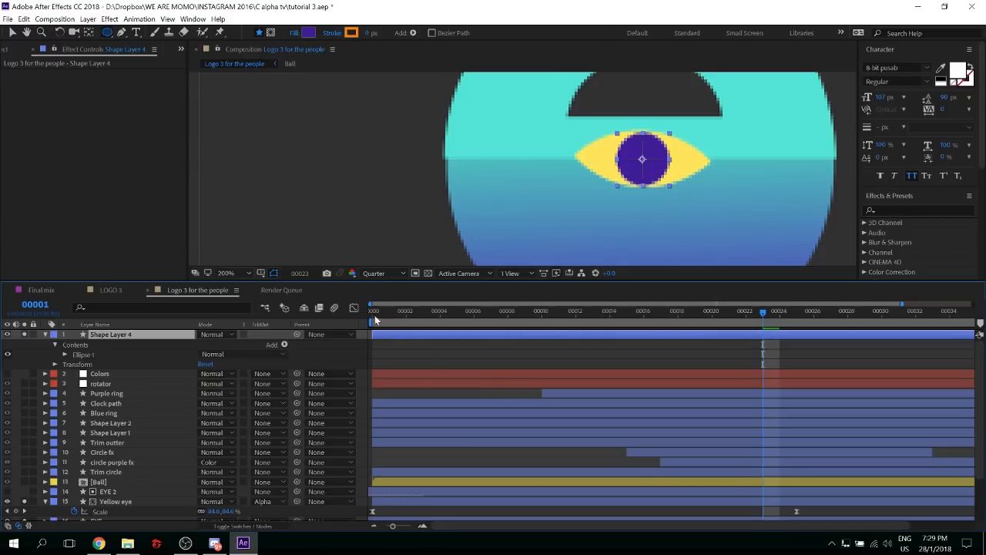
{"action": "left_click_drag", "start_coordinate": [392, 316], "coordinate": [339, 317]}
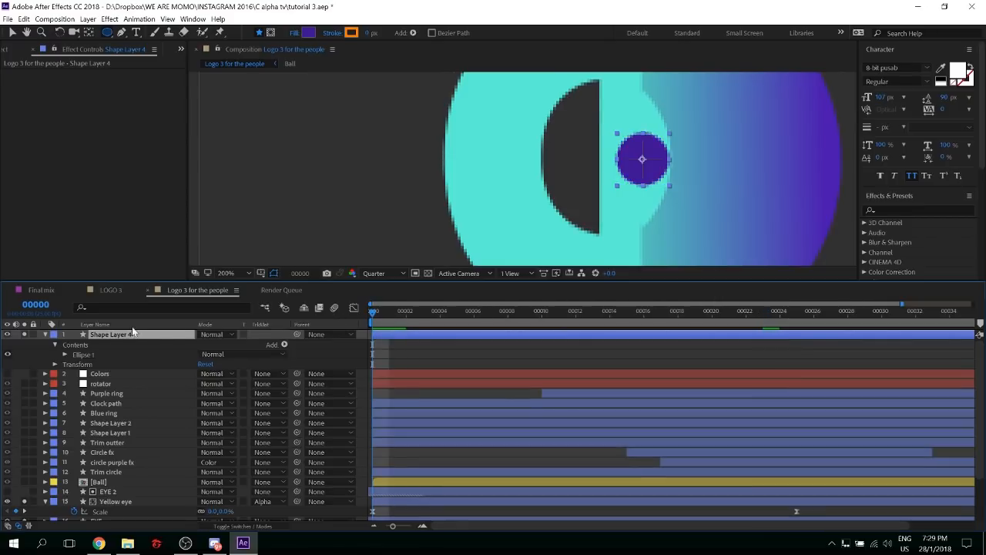
{"action": "key", "text": "Return"}
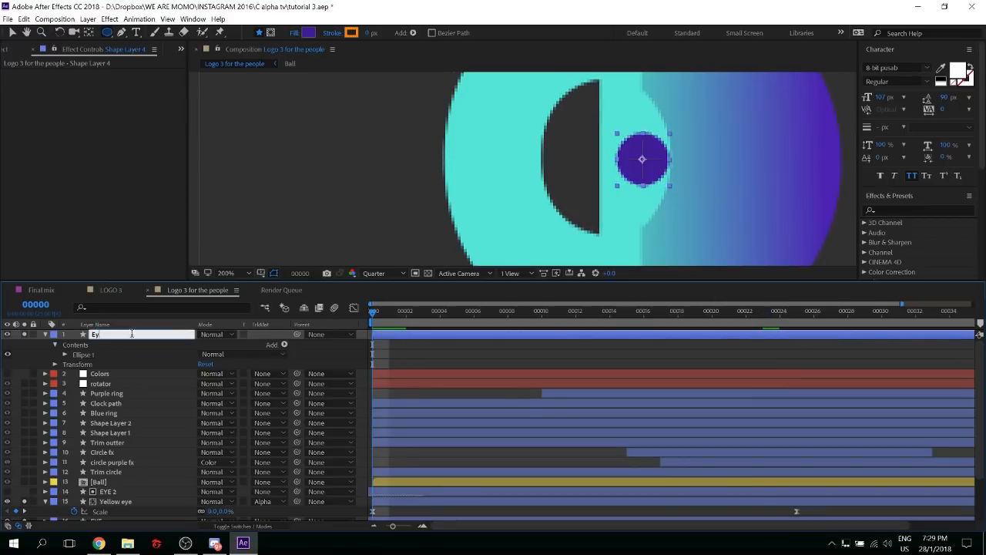
{"action": "type", "text": "Eye Purple"}
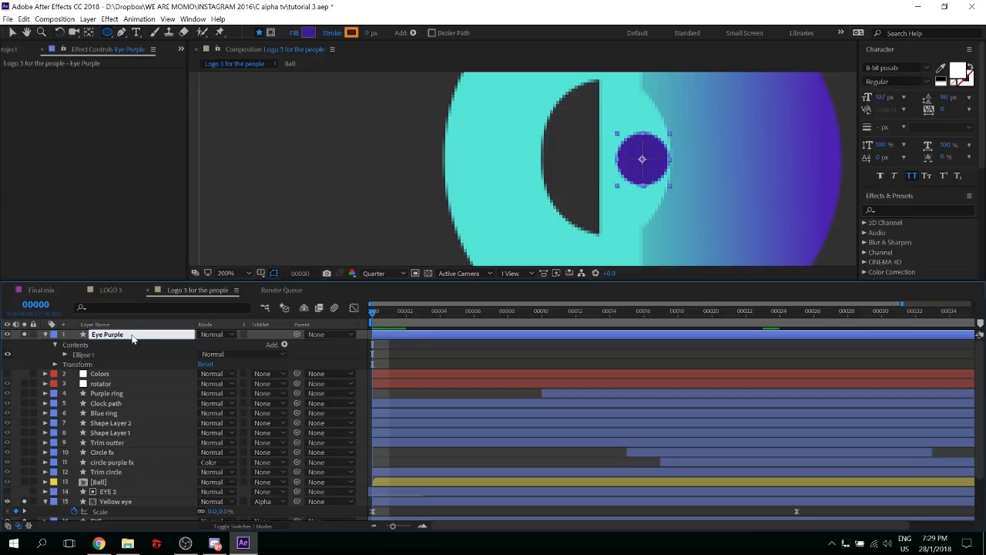
{"action": "key", "text": "Return"}
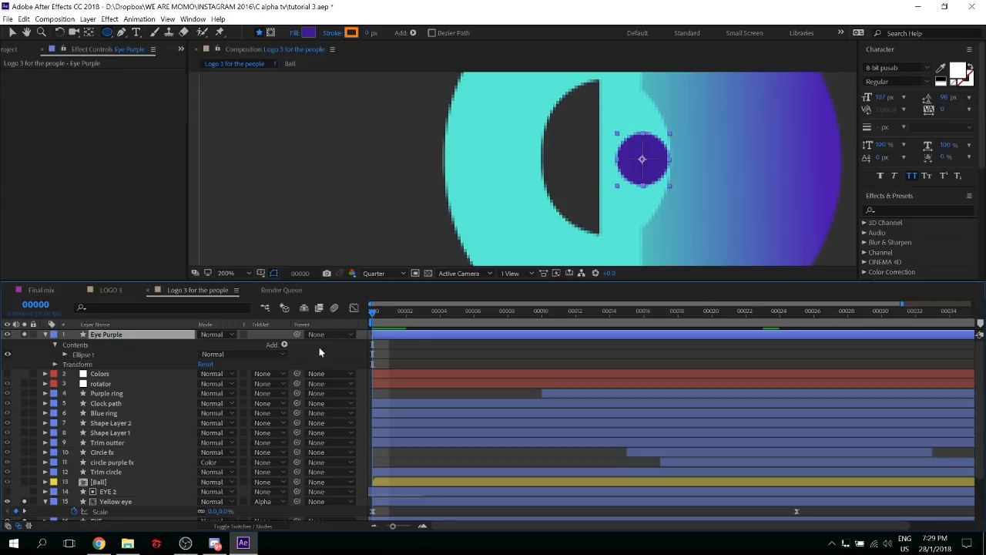
Keyframe the Eye Purple layer's scale from 0% at frame 0 to 100% at frame 20
{"action": "key", "text": "s"}
{"action": "left_click", "coordinate": [74, 344]}
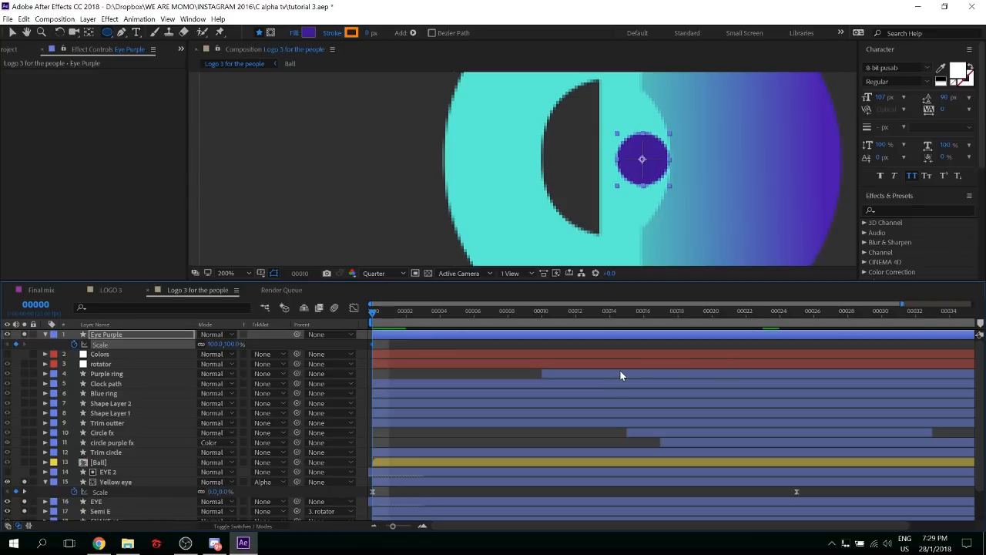
{"action": "key", "text": "shift+Page_Down"}
{"action": "key", "text": "shift+Page_Down"}
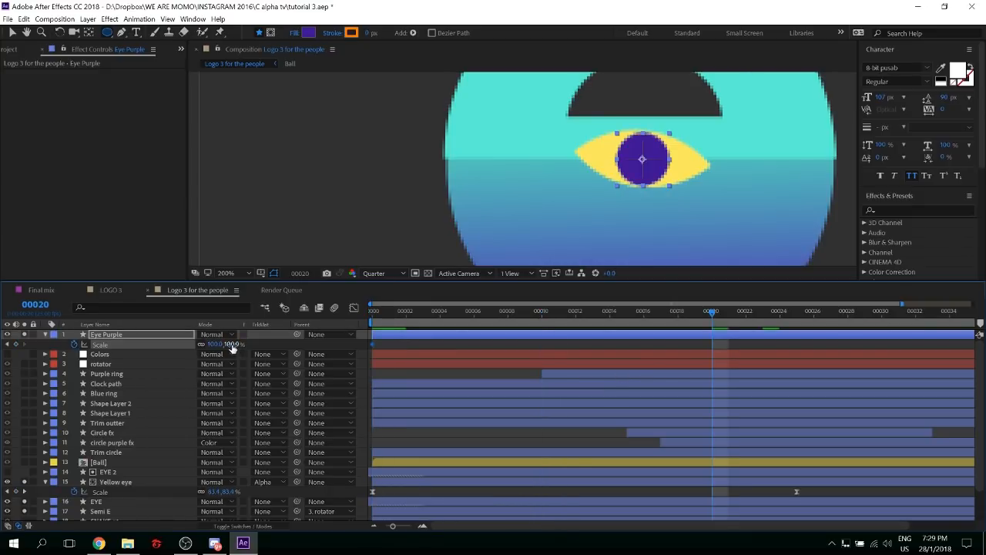
{"action": "left_click", "coordinate": [16, 344]}
{"action": "key", "text": "Home"}
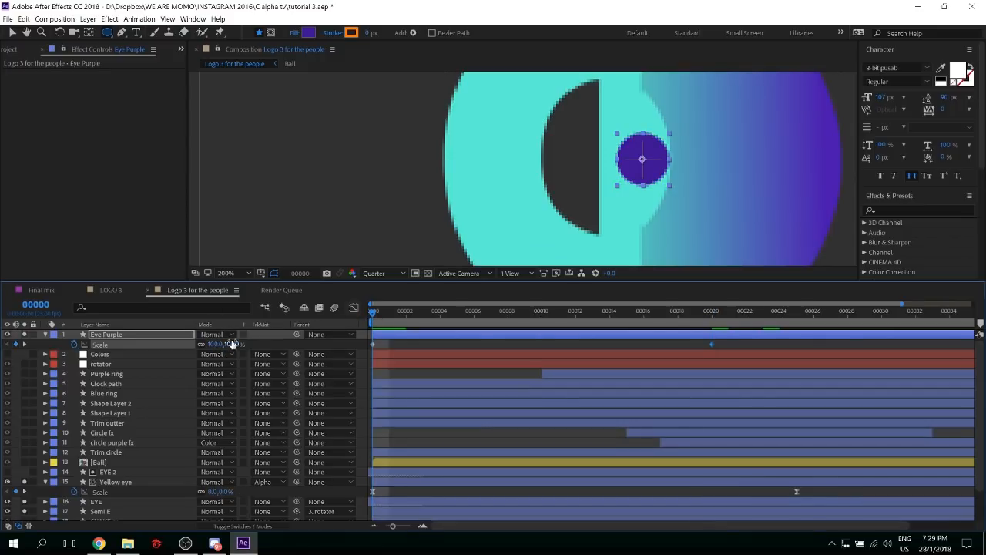
{"action": "left_click", "coordinate": [231, 343]}
{"action": "type", "text": "0"}
{"action": "key", "text": "Return"}
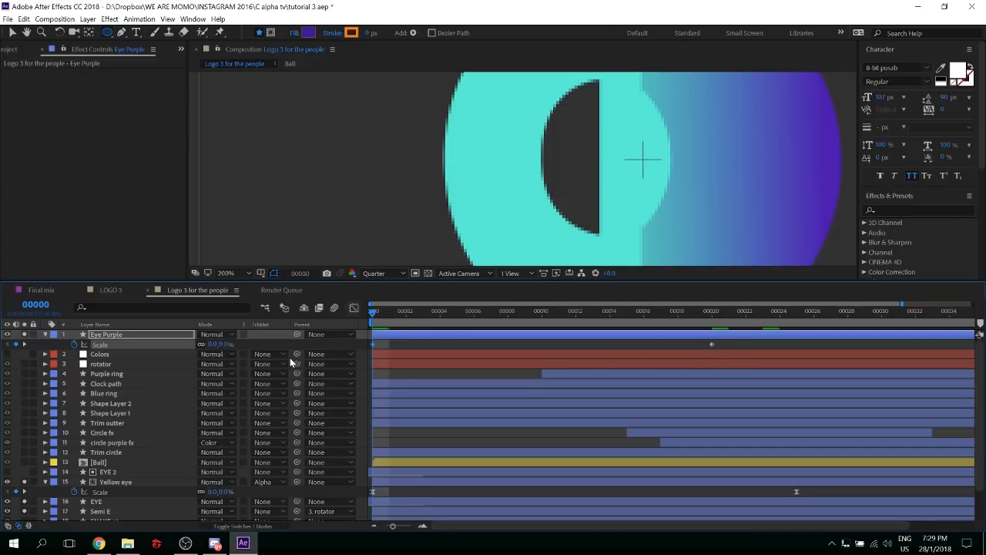
Easy Ease Eye Purple's scale keyframes, reshape the speed curve to peak early with a long ease-out, and preview it
{"action": "key", "text": "F9"}
{"action": "left_click", "coordinate": [354, 309]}
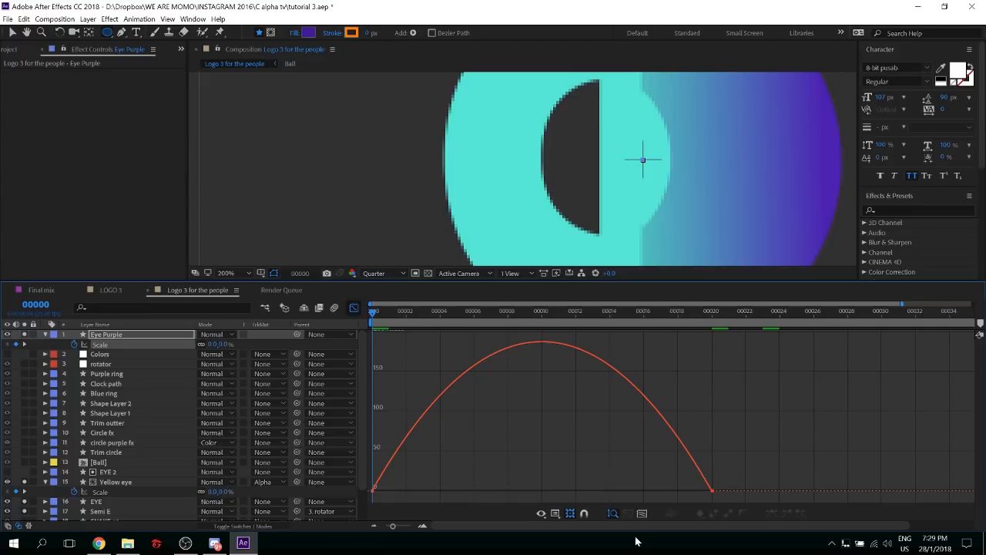
{"action": "left_click_drag", "start_coordinate": [726, 467], "coordinate": [485, 495]}
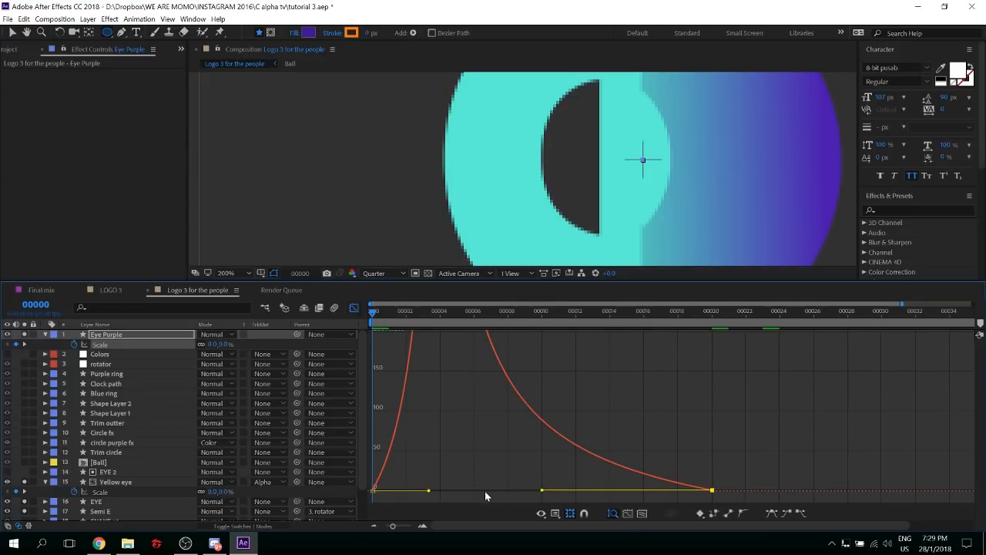
{"action": "key", "text": "space"}
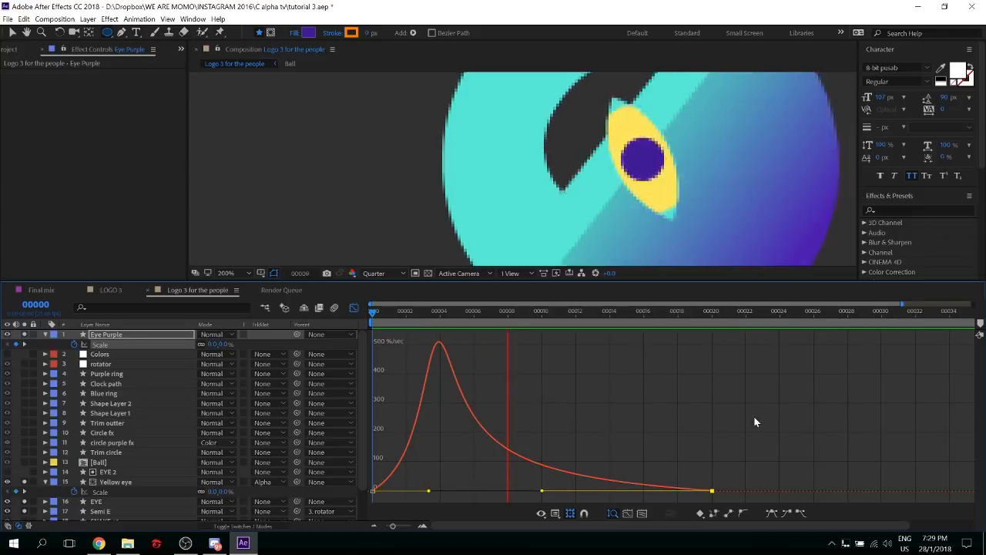
{"action": "left_click", "coordinate": [354, 307]}
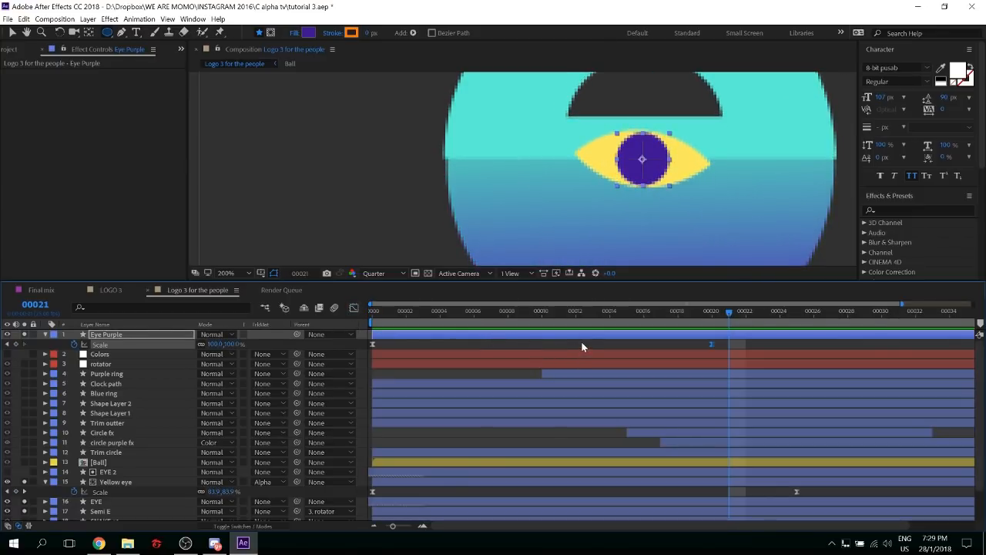
Shift the Eye Purple layer to start at frame 9 and preview the animation from frame 0
{"action": "left_click_drag", "start_coordinate": [496, 335], "coordinate": [583, 341]}
{"action": "key", "text": "alt+Page_Down"}
{"action": "key", "text": "alt+Page_Down"}
{"action": "key", "text": "alt+Page_Down"}
{"action": "key", "text": "alt+Page_Down"}
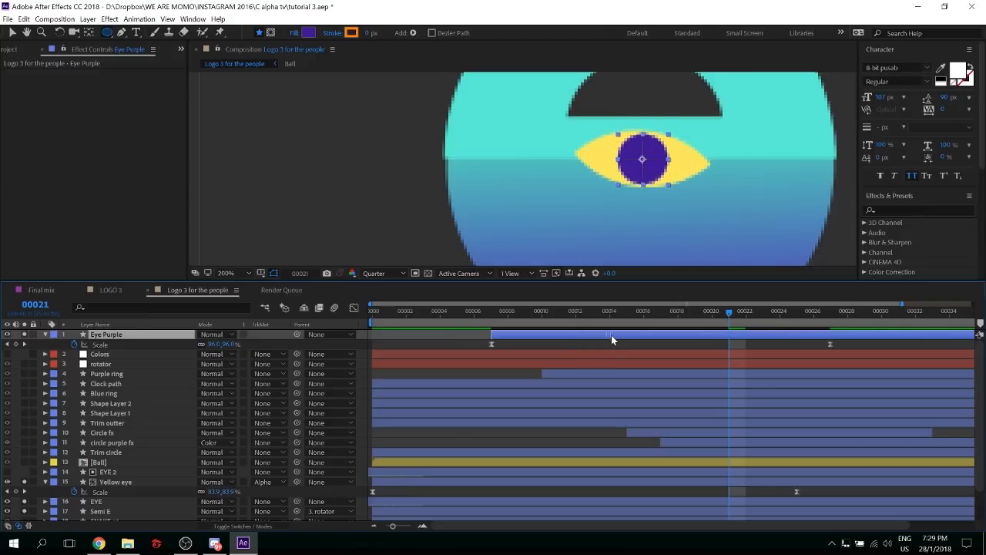
{"action": "left_click_drag", "start_coordinate": [523, 317], "coordinate": [251, 299]}
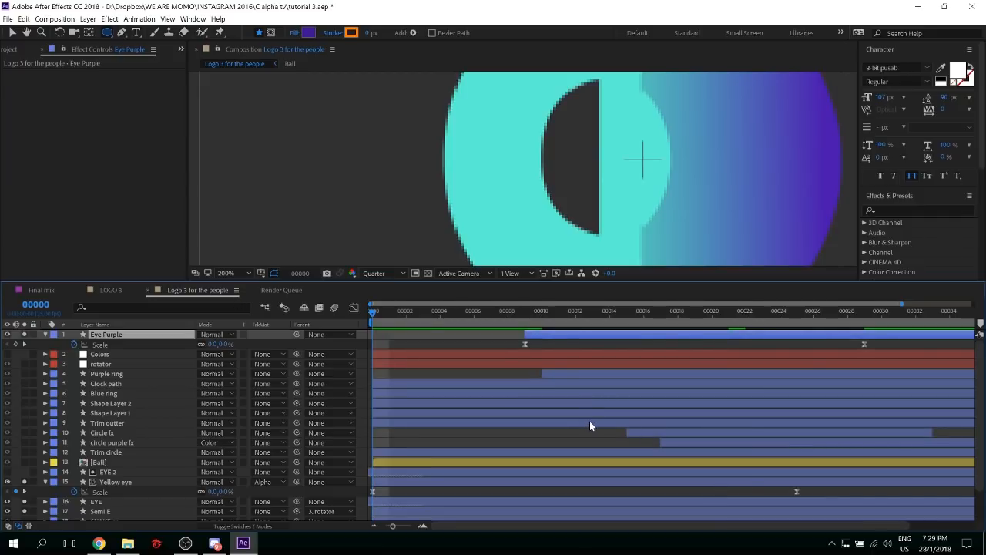
{"action": "key", "text": "space"}
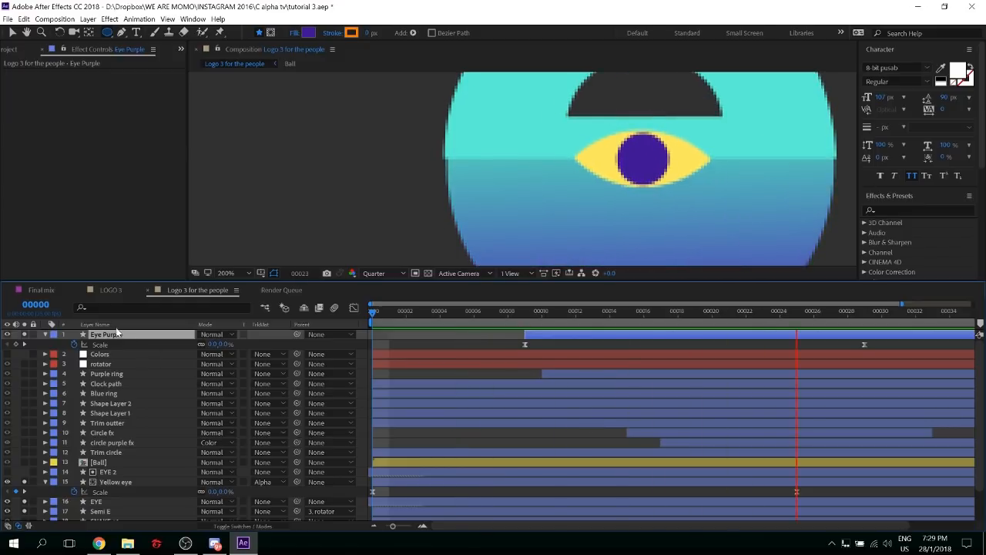
{"action": "key", "text": "space"}
Move the Eye Purple layer directly below the Ball layer and collapse its properties
{"action": "left_click_drag", "start_coordinate": [113, 478], "coordinate": [117, 455]}
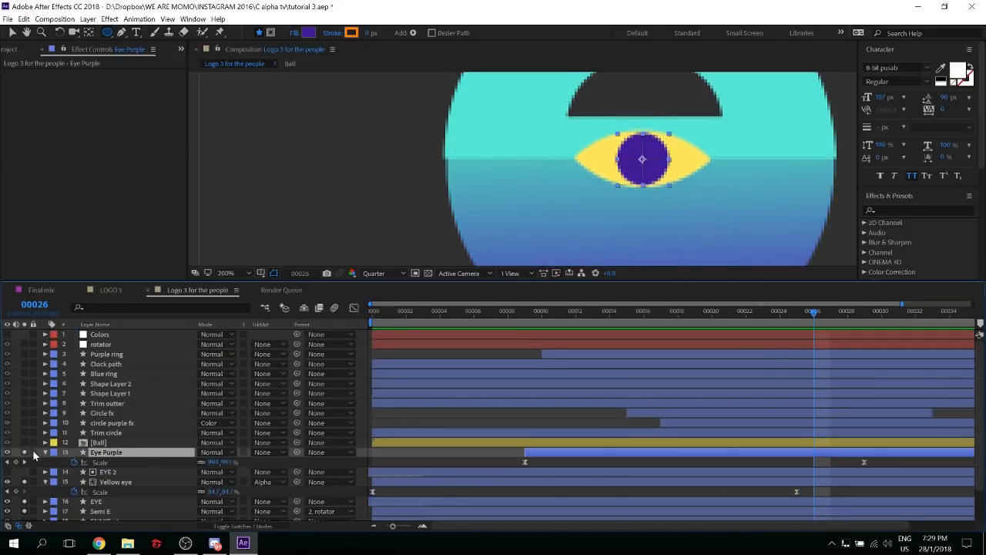
{"action": "left_click", "coordinate": [44, 451]}
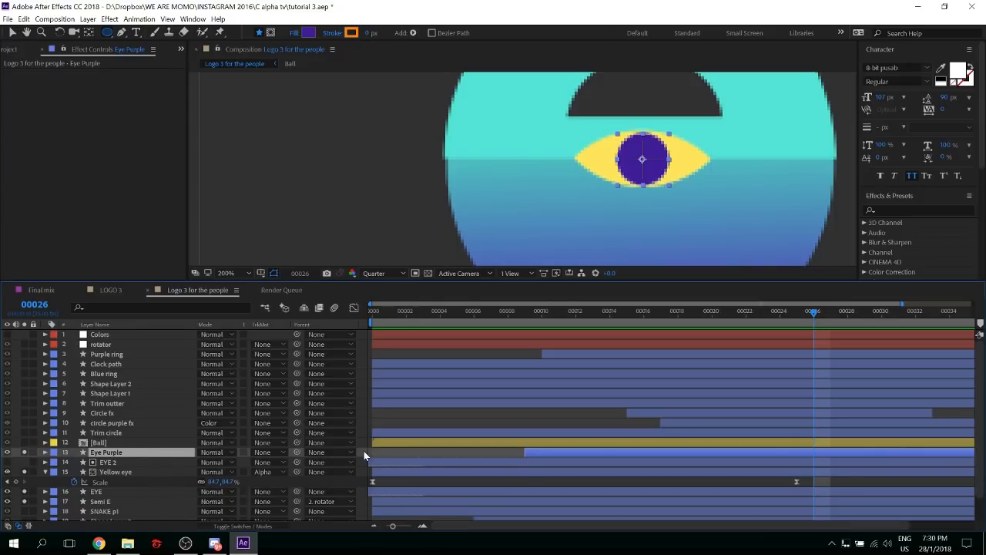
Play the whole logo animation from frame 0 and check the eye's timing around frames 8 to 17
{"action": "left_click", "coordinate": [608, 239]}
{"action": "key", "text": "comma"}
{"action": "key", "text": "comma"}
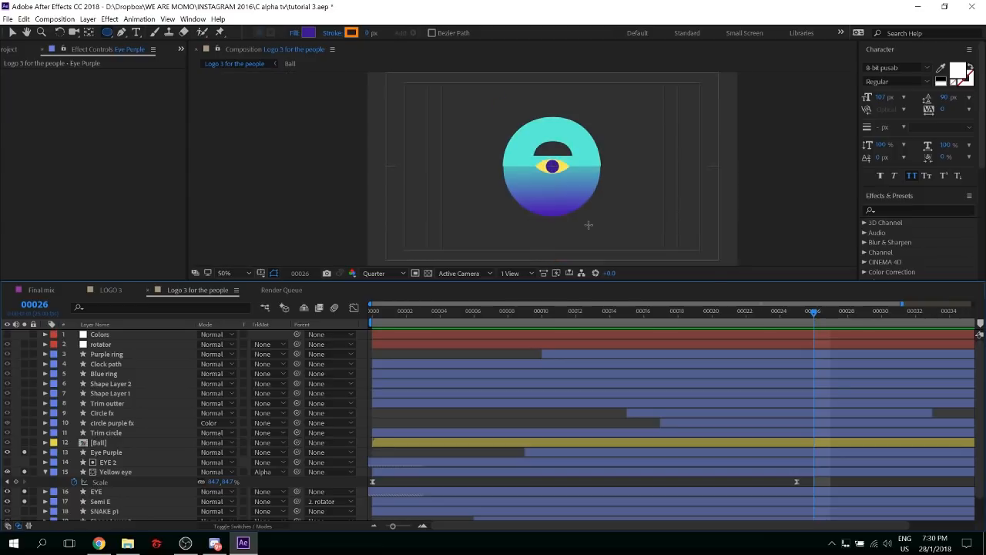
{"action": "key", "text": "space"}
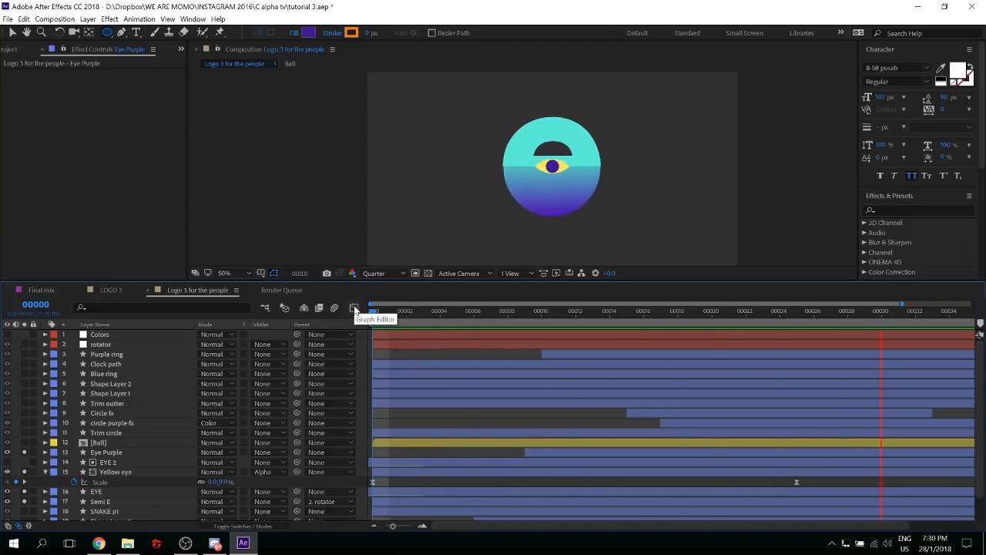
{"action": "key", "text": "space"}
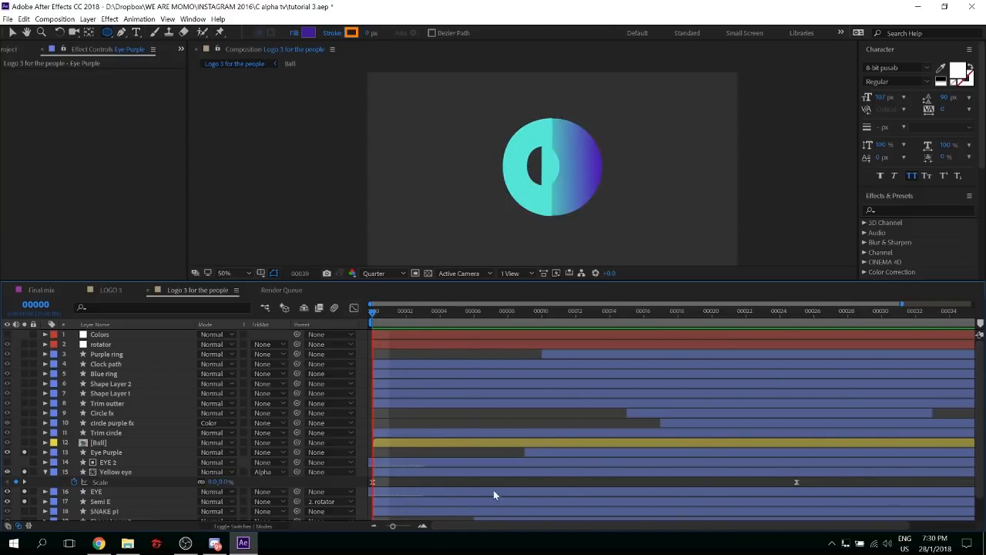
{"action": "left_click", "coordinate": [505, 313]}
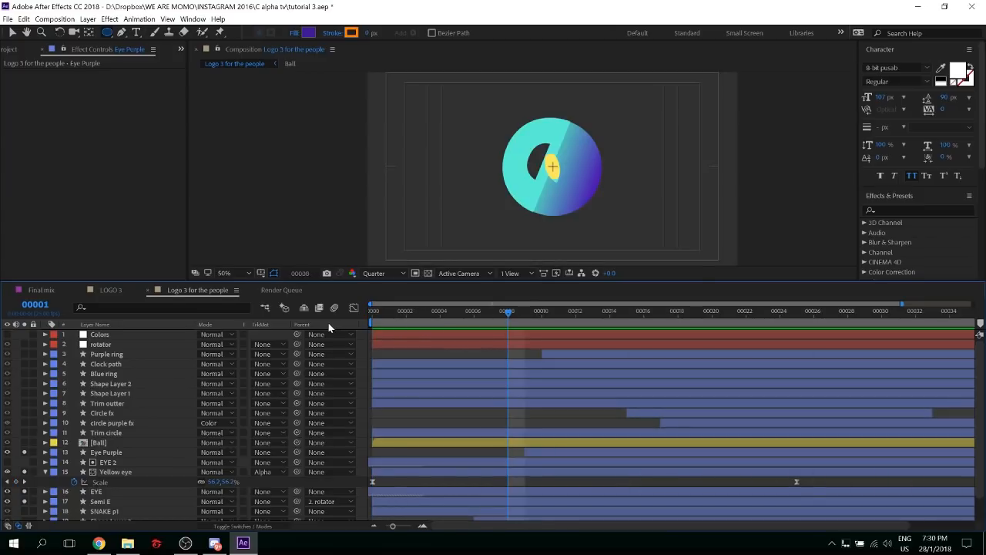
{"action": "key", "text": "Home"}
{"action": "key", "text": "space"}
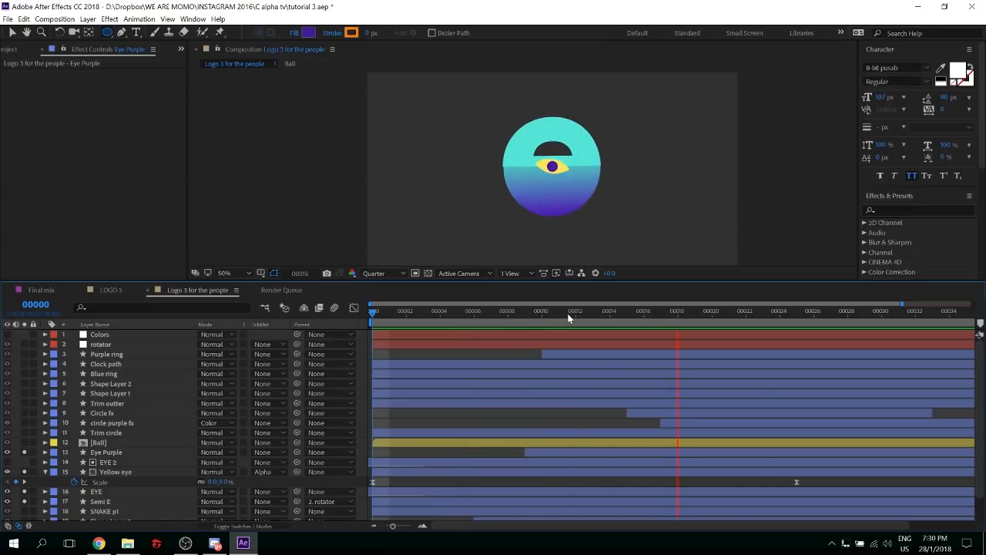
{"action": "left_click", "coordinate": [568, 312]}
{"action": "left_click", "coordinate": [656, 314]}
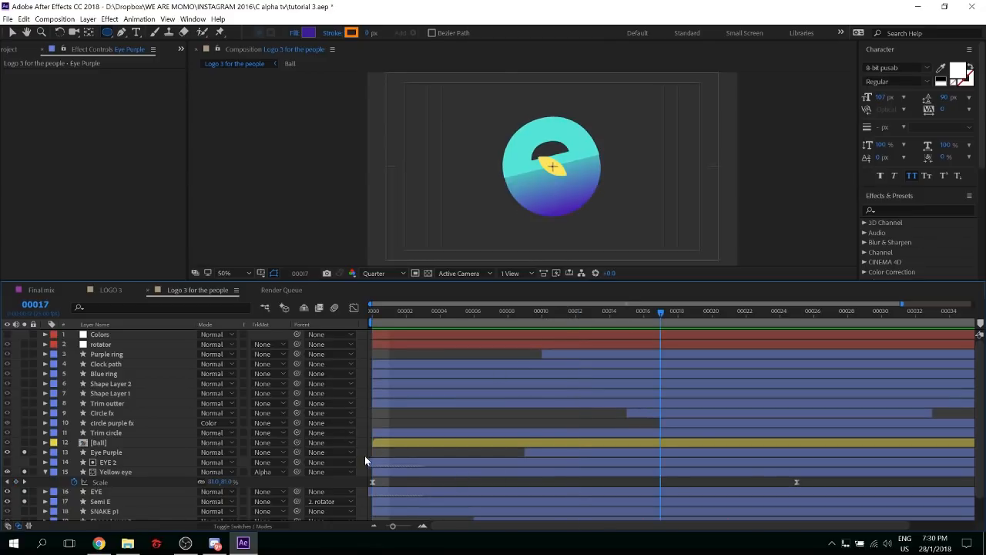
Activate the Rectangle tool and set the shape fill to None
{"action": "left_click", "coordinate": [108, 33]}
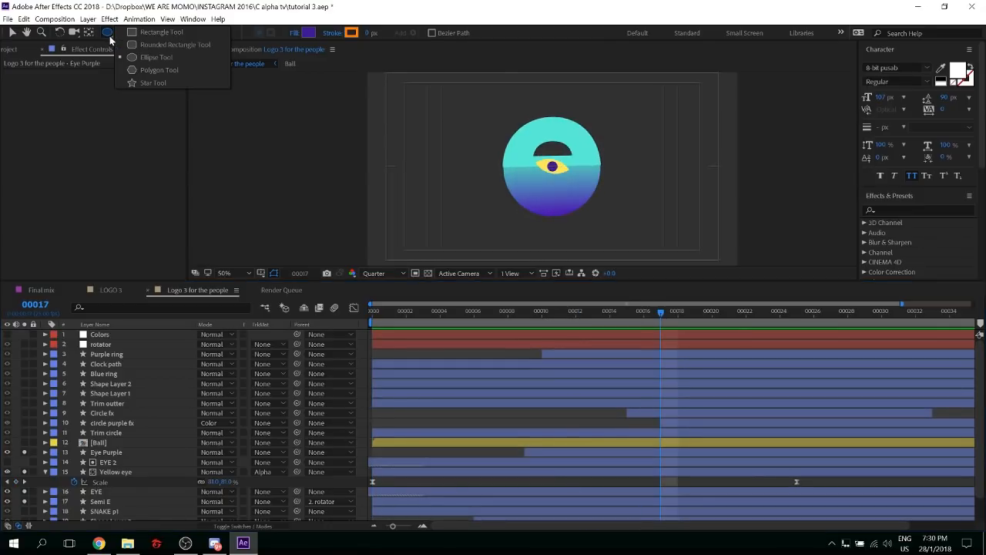
{"action": "left_click", "coordinate": [154, 35]}
{"action": "left_click", "coordinate": [294, 34]}
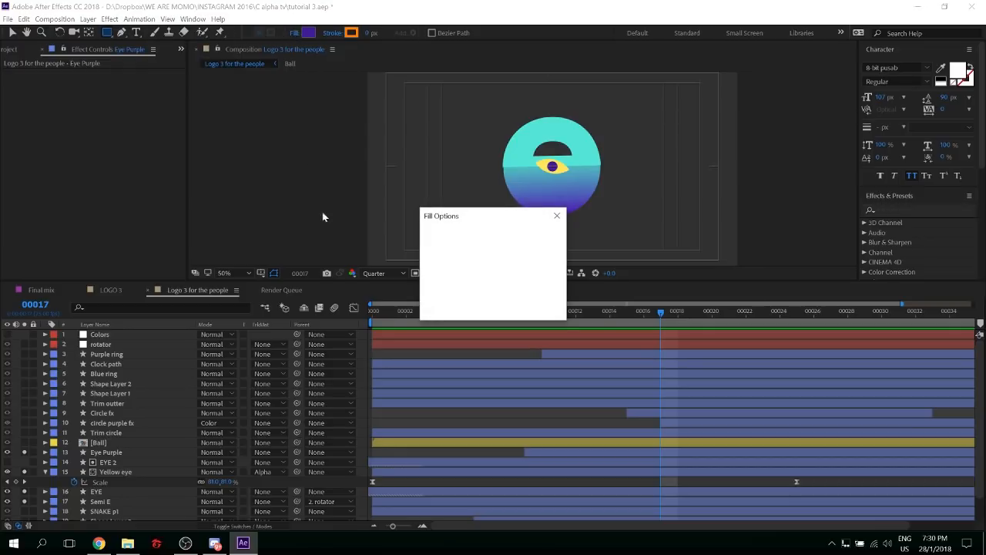
{"action": "left_click", "coordinate": [434, 239]}
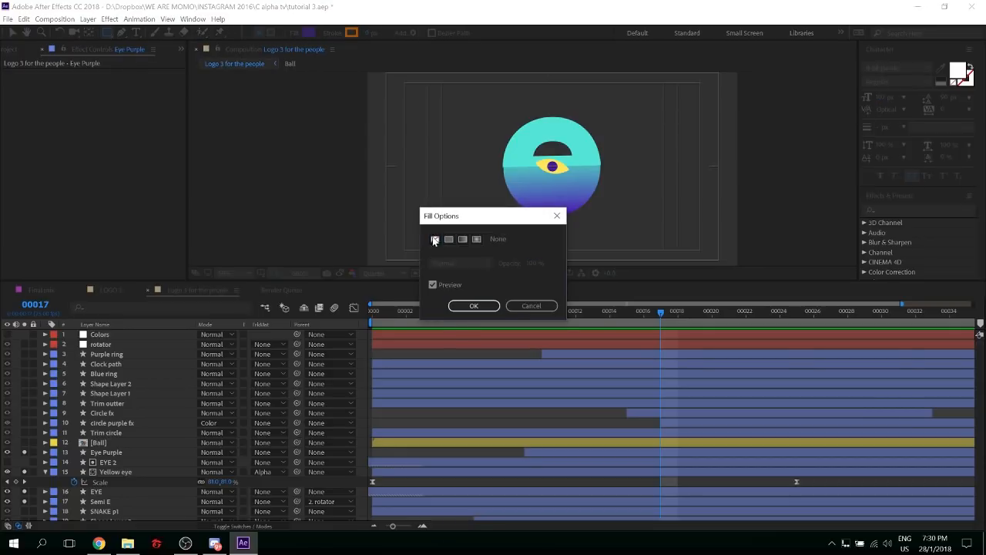
{"action": "left_click", "coordinate": [465, 306]}
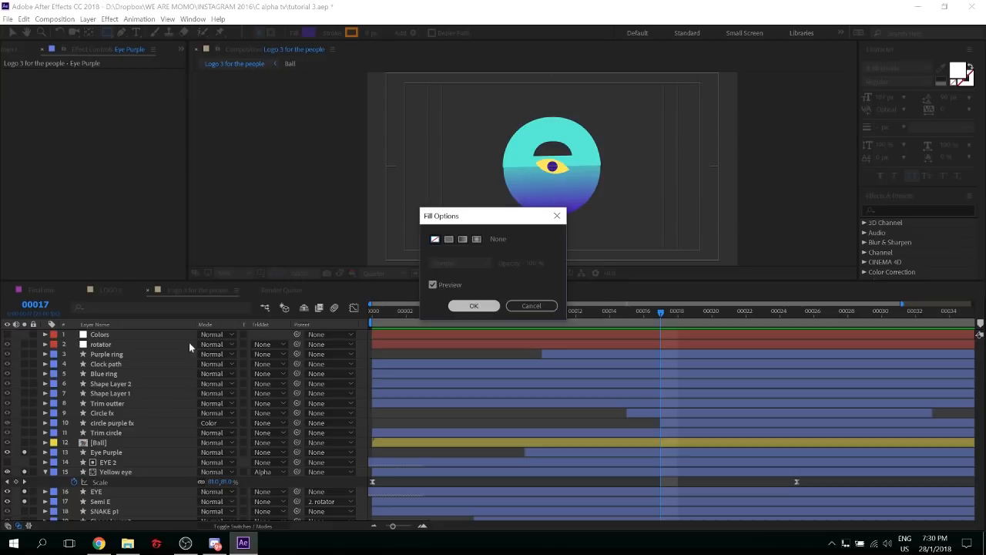
Copy the Colors layer's second color, 5FF3D5, and deselect all layers
{"action": "left_click", "coordinate": [99, 333]}
{"action": "left_click", "coordinate": [109, 103]}
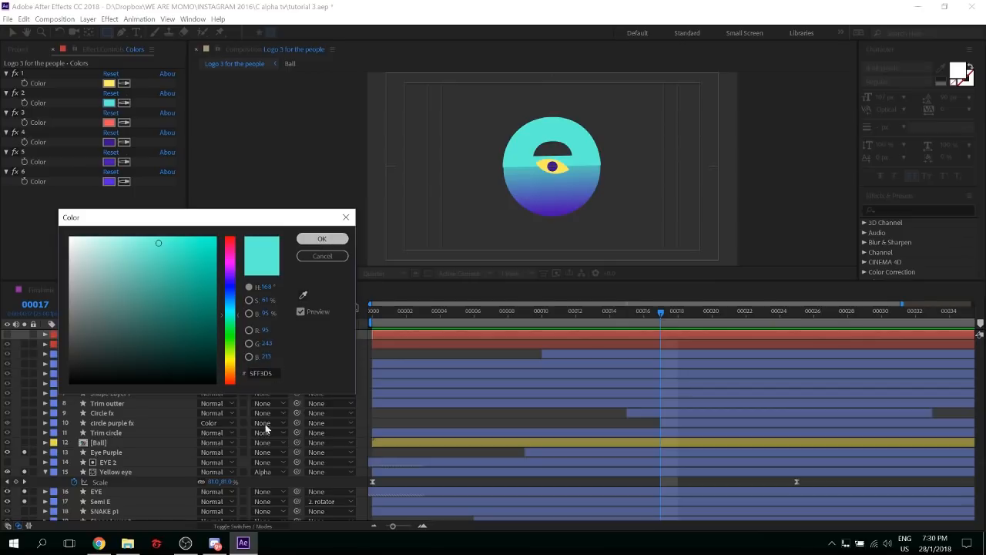
{"action": "key", "text": "Escape"}
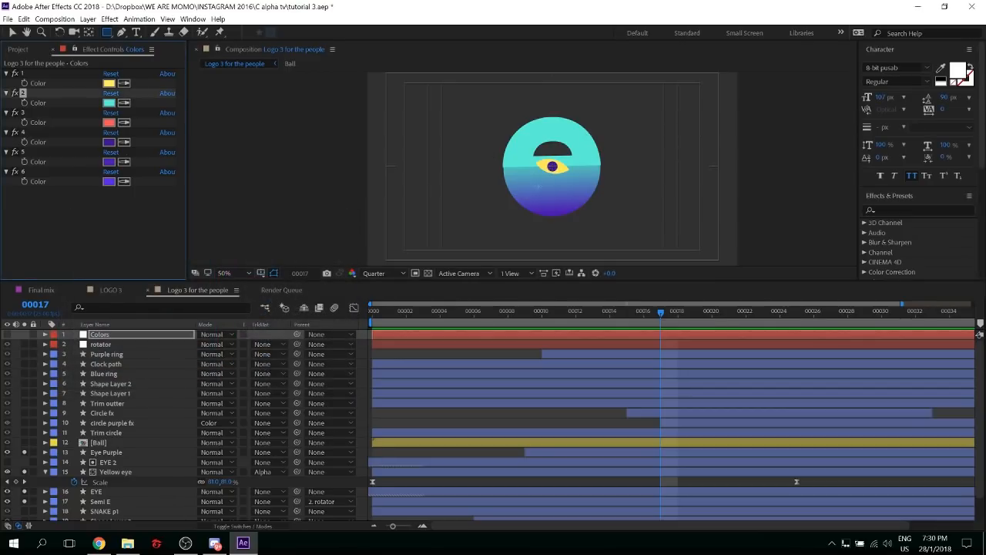
{"action": "left_click", "coordinate": [364, 335]}
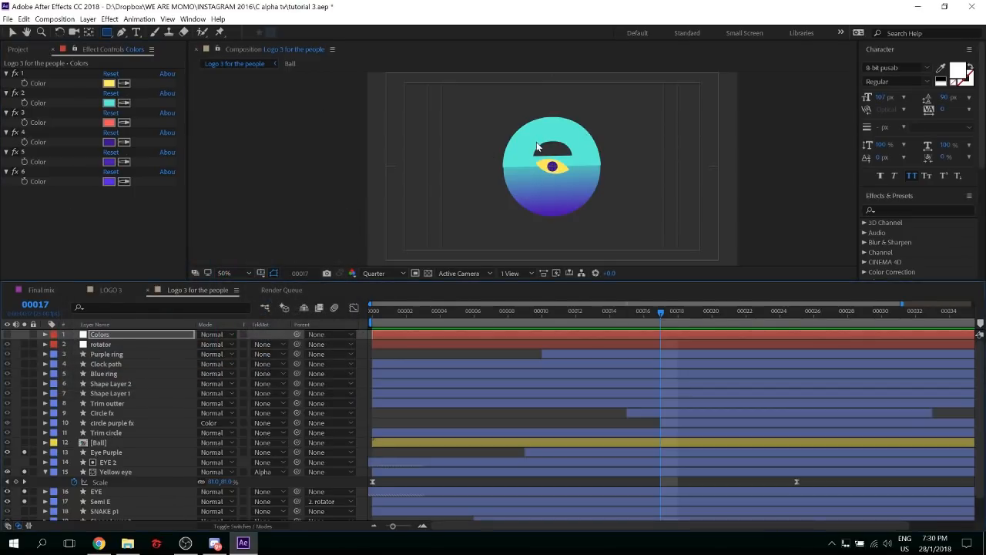
{"action": "key", "text": "F2"}
Draw a small square centered inside the purple pupil on a new shape layer, with the playhead at frame 39
{"action": "scroll", "coordinate": [566, 169], "scroll_direction": "up", "scroll_amount": 1}
{"action": "scroll", "coordinate": [642, 175], "scroll_direction": "up", "scroll_amount": 1}
{"action": "scroll", "coordinate": [644, 160], "scroll_direction": "up", "scroll_amount": 2}
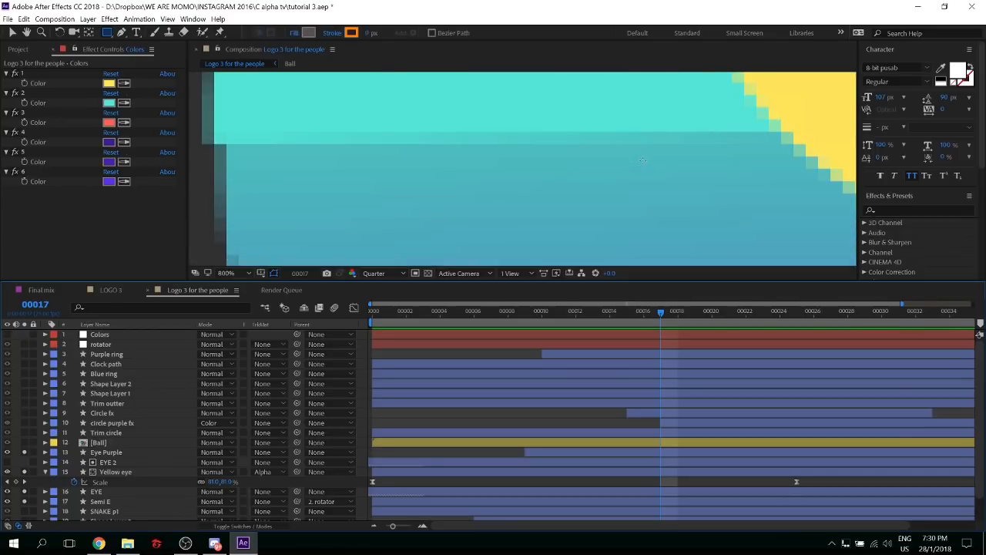
{"action": "scroll", "coordinate": [693, 155], "scroll_direction": "down", "scroll_amount": 2}
{"action": "key", "text": "space"}
{"action": "left_click_drag", "start_coordinate": [703, 154], "coordinate": [618, 174]}
{"action": "key", "text": "q"}
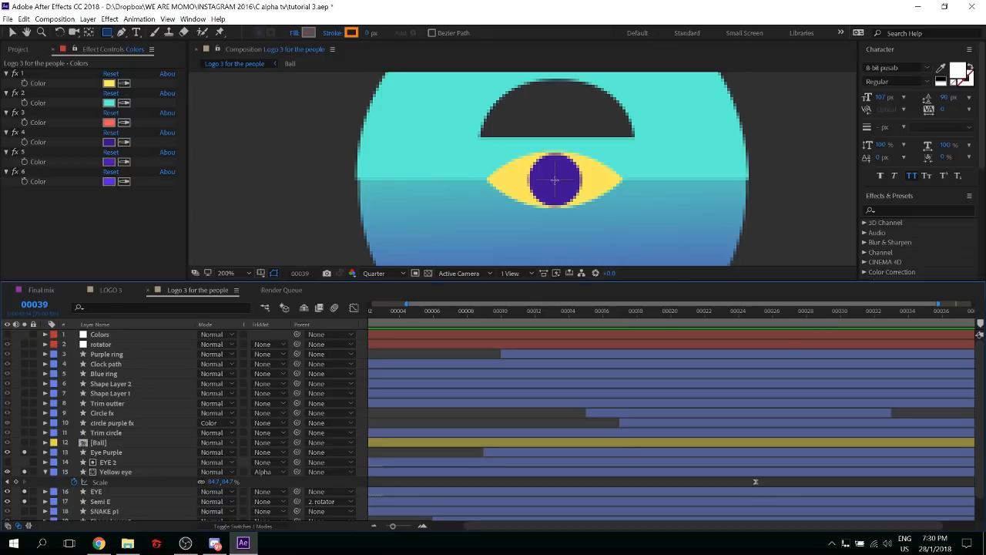
{"action": "left_click_drag", "start_coordinate": [555, 180], "coordinate": [569, 193]}
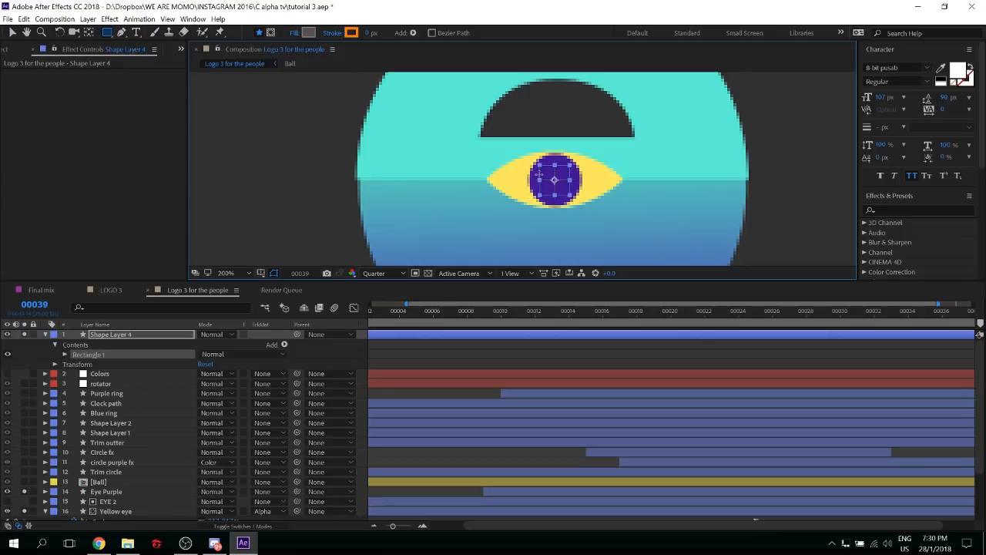
Give the new square a turquoise stroke of color 5FF3D5 with a stroke width of 6 px
{"action": "left_click", "coordinate": [353, 33]}
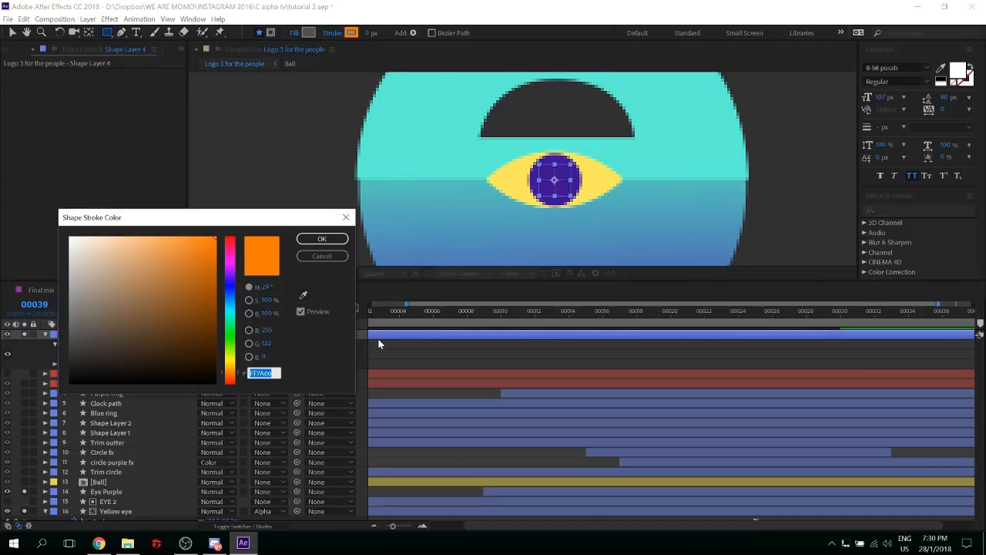
{"action": "type", "text": "5FF3D5"}
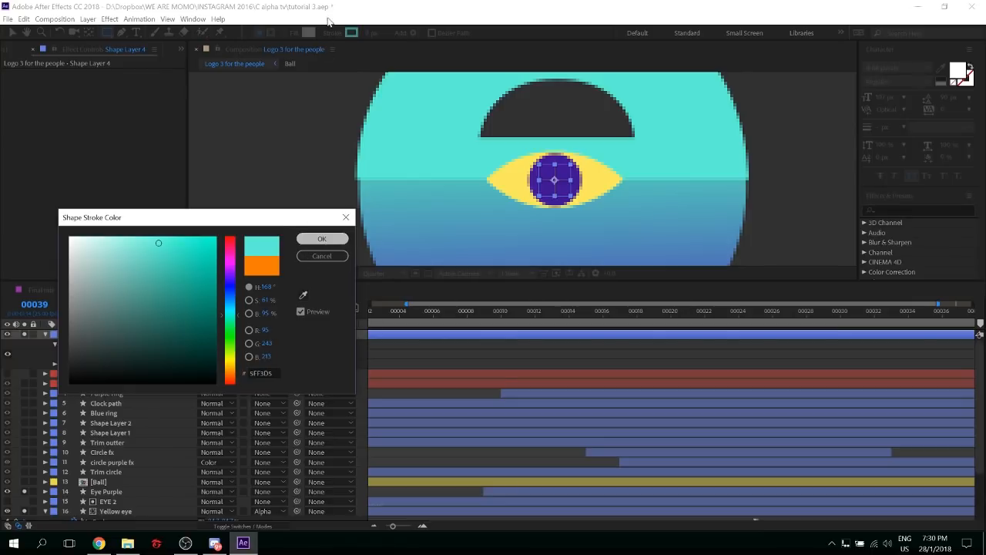
{"action": "left_click", "coordinate": [322, 239]}
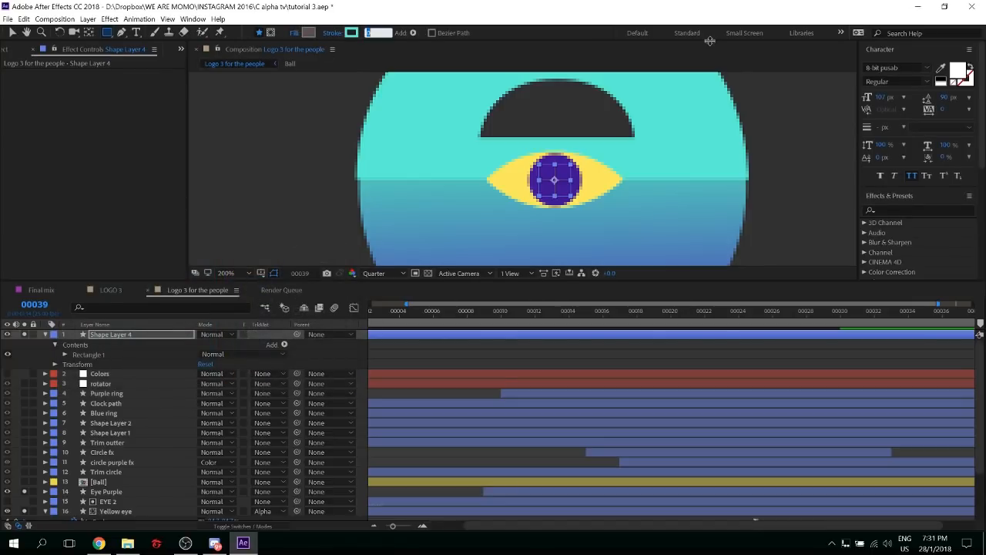
{"action": "type", "text": "5"}
{"action": "key", "text": "Return"}
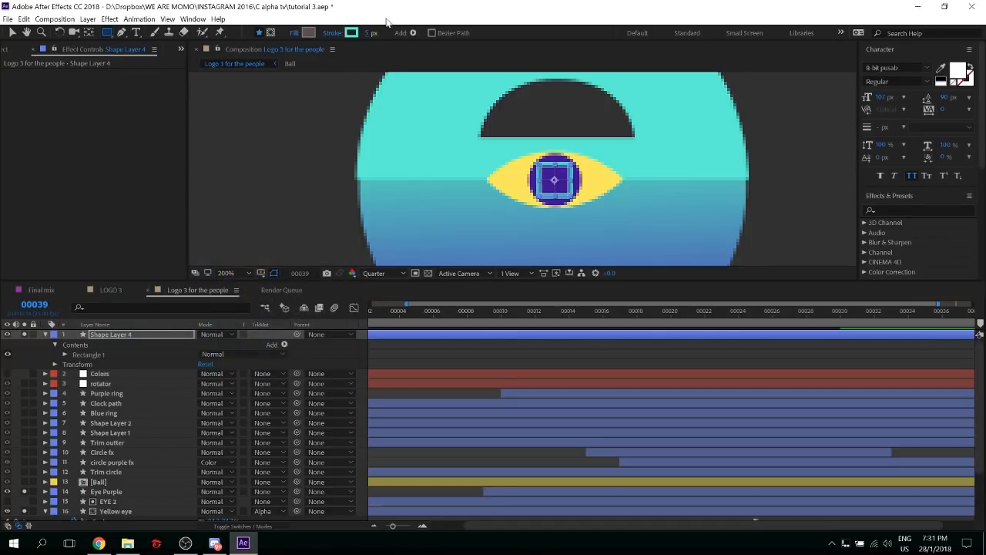
{"action": "type", "text": "6"}
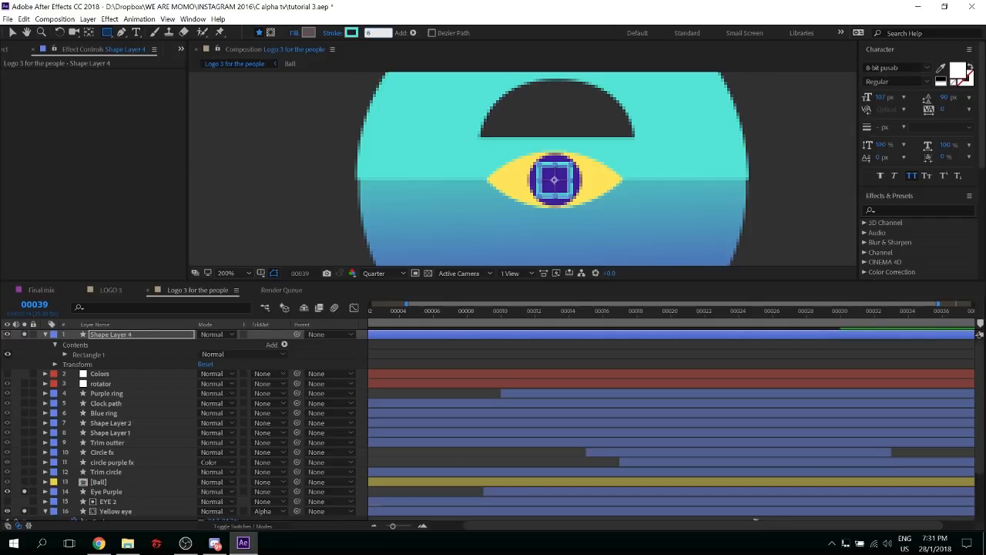
{"action": "key", "text": "Return"}
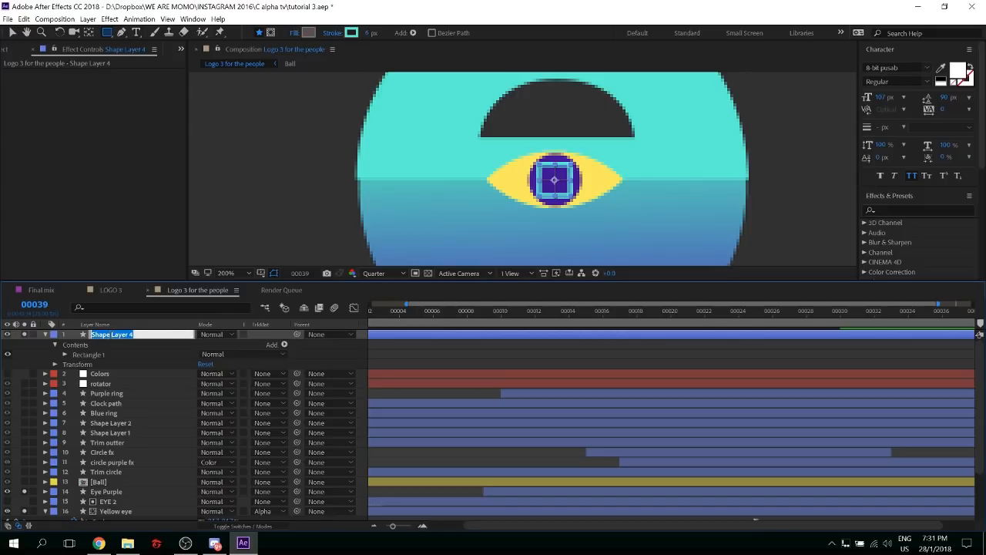
Rename the square's shape layer as diamond and collapse its properties
{"action": "type", "text": "diamond"}
{"action": "key", "text": "Return"}
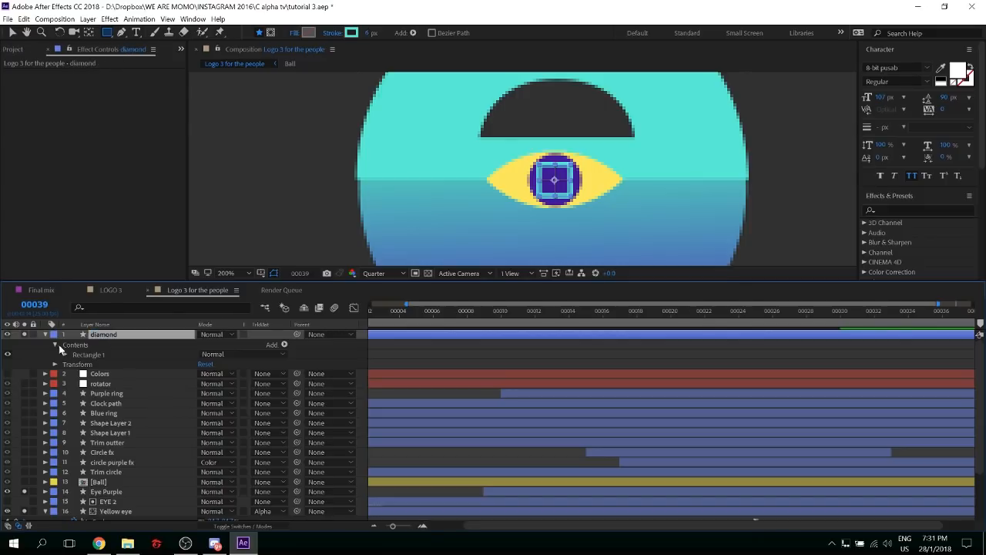
{"action": "left_click", "coordinate": [46, 333]}
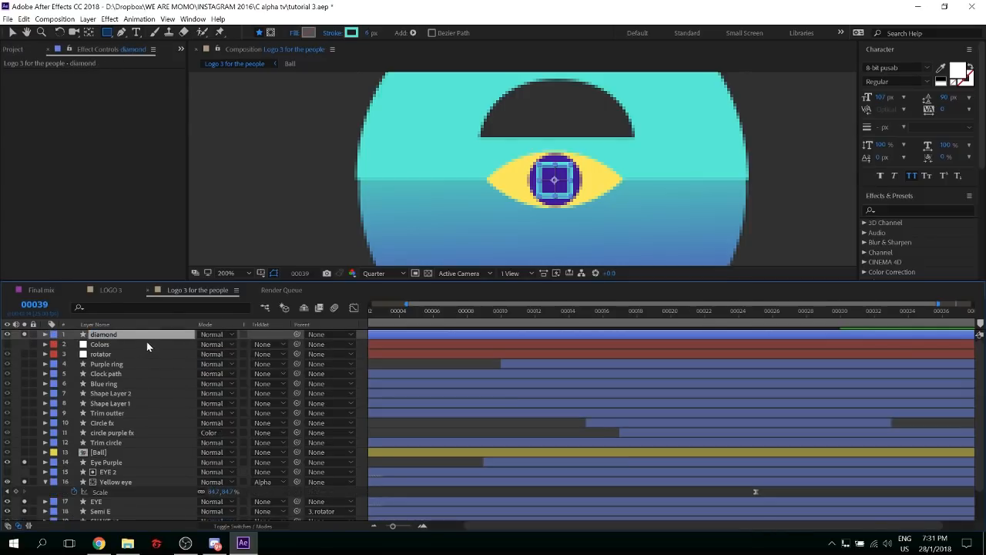
Rotate the square to -45° so it forms a diamond, and scale it down to about 69% inside the purple pupil
{"action": "scroll", "coordinate": [725, 220], "scroll_direction": "down", "scroll_amount": 1}
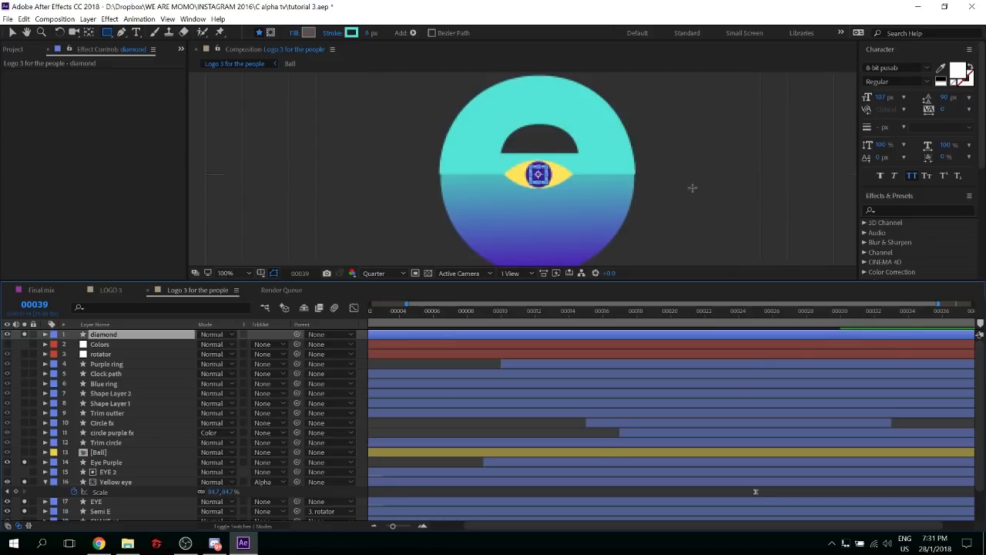
{"action": "left_click", "coordinate": [374, 527]}
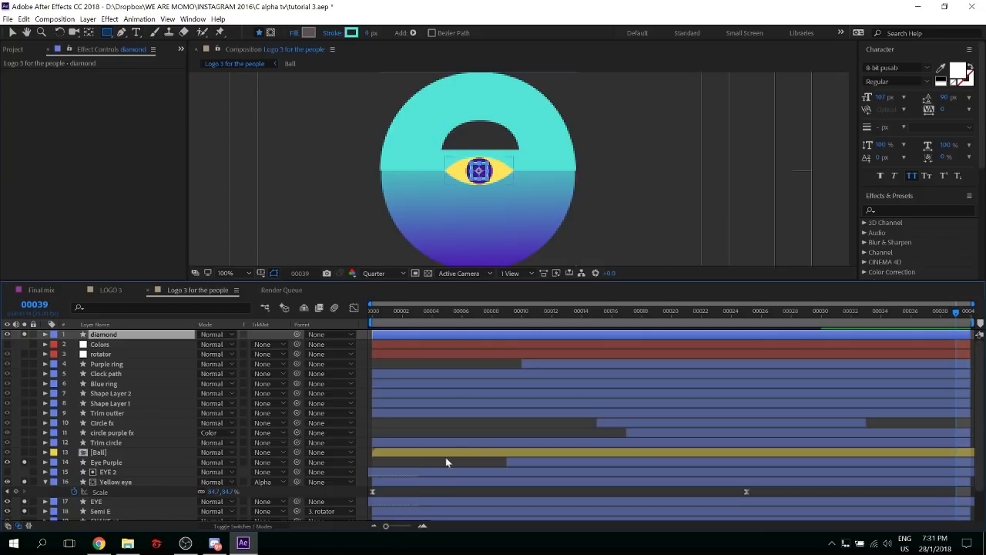
{"action": "key", "text": "w"}
{"action": "key", "text": "period"}
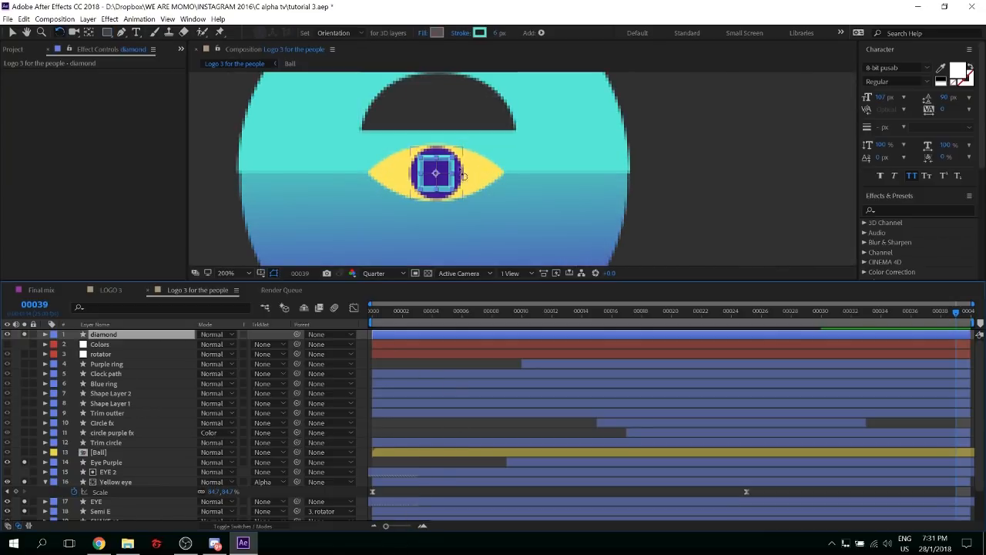
{"action": "mouse_move", "coordinate": [451, 163]}
{"action": "left_mouse_down"}
{"action": "mouse_move", "coordinate": [432, 153]}
{"action": "mouse_move", "coordinate": [451, 171]}
{"action": "left_mouse_up"}
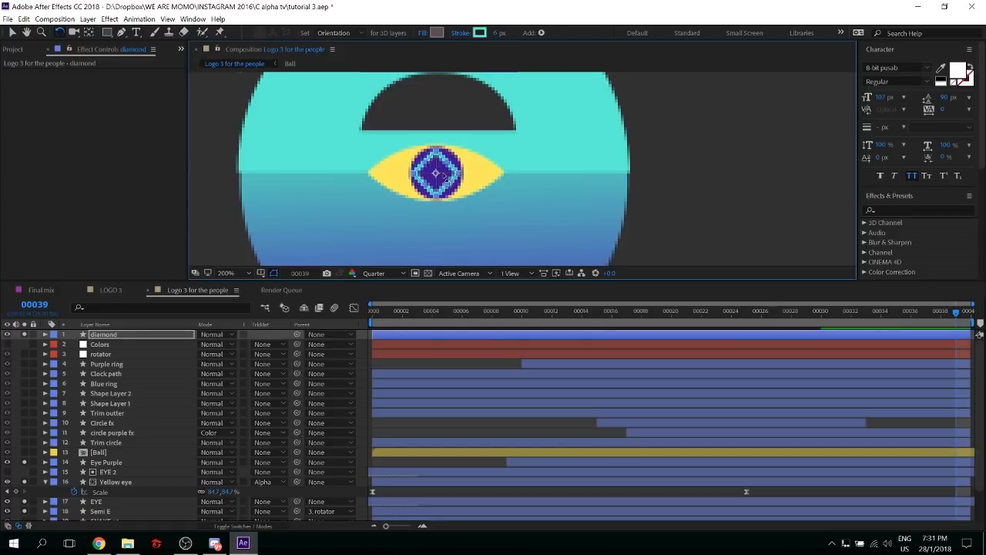
{"action": "key", "text": "v"}
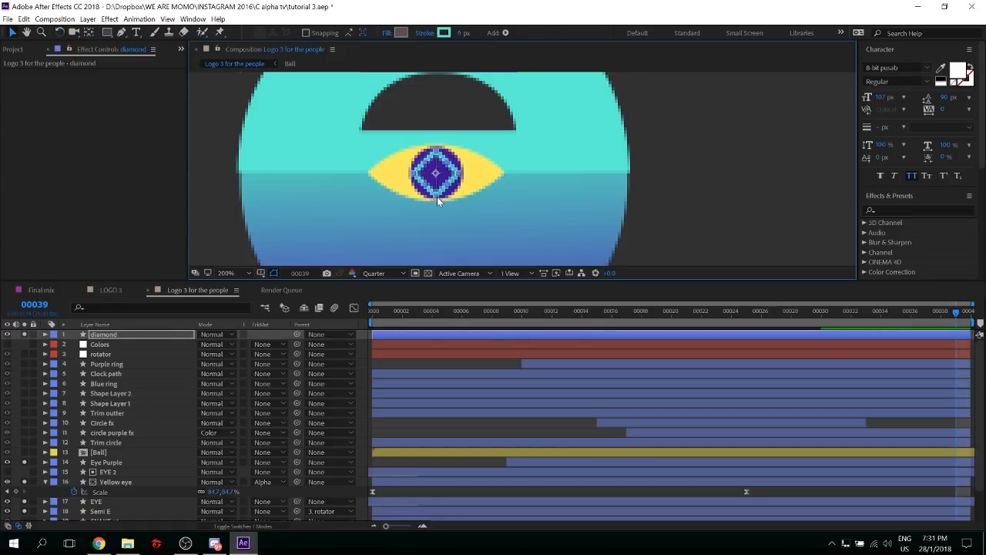
{"action": "left_click_drag", "start_coordinate": [436, 196], "coordinate": [438, 191]}
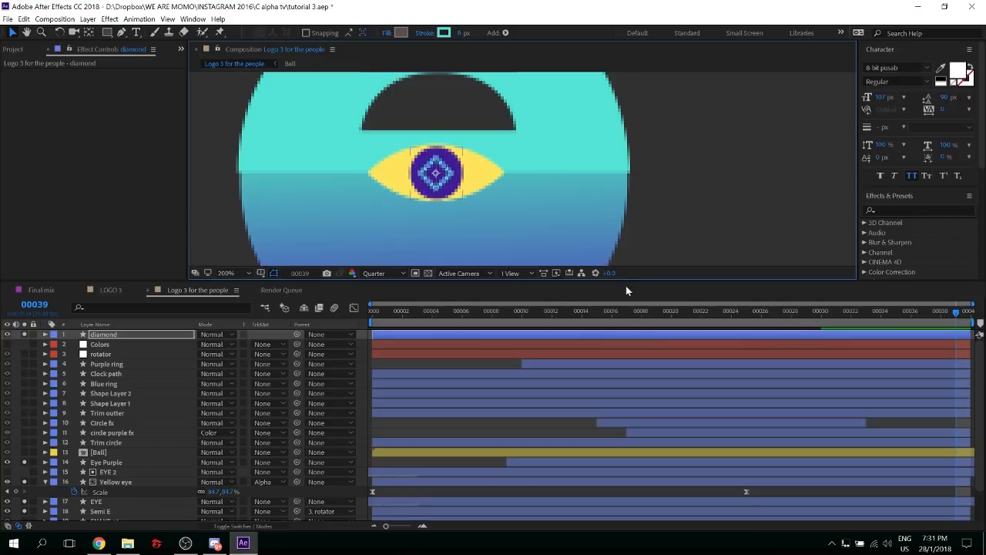
Set Scale and Rotation keyframes on the diamond layer at frame 39 and show only its keyframed properties
{"action": "left_click", "coordinate": [163, 336]}
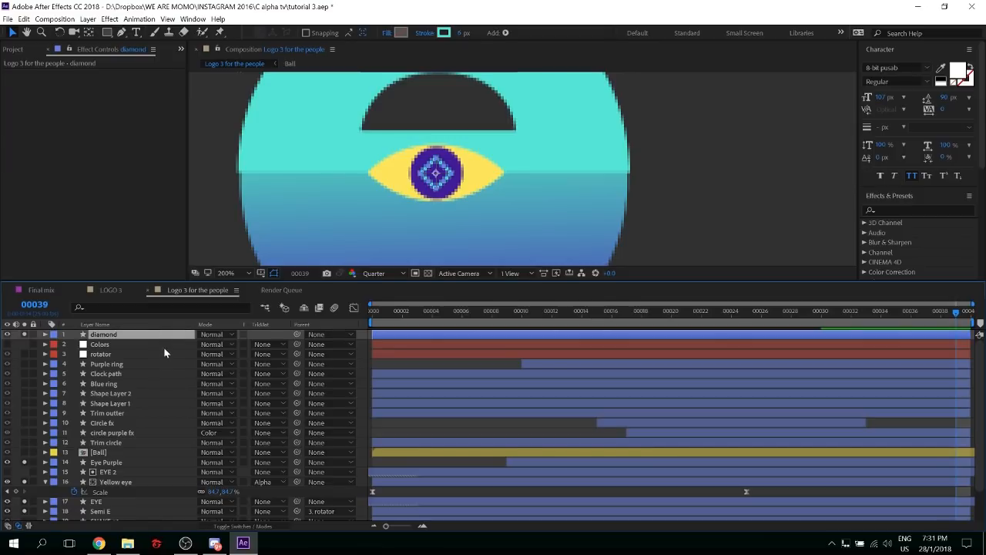
{"action": "key", "text": "s"}
{"action": "key", "text": "s"}
{"action": "key", "text": "r"}
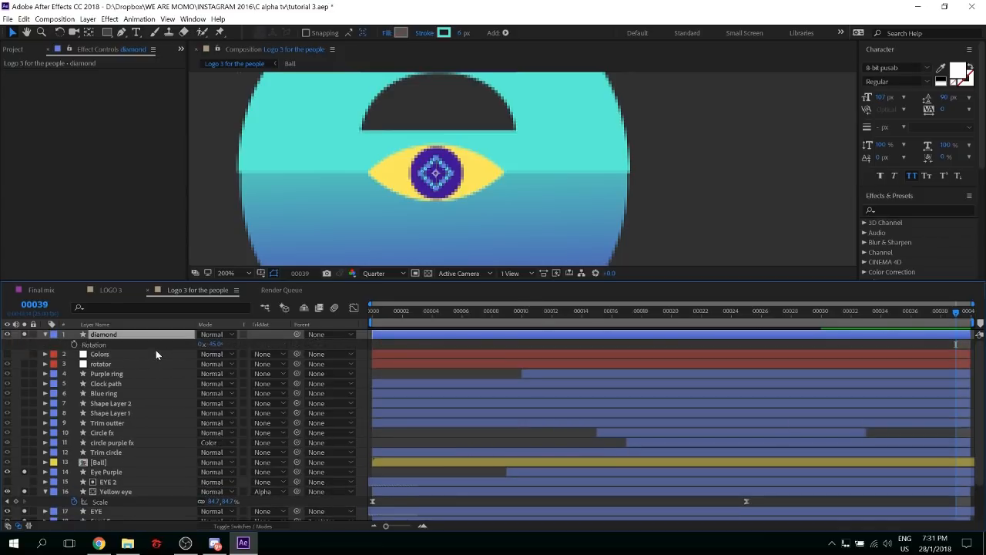
{"action": "key", "text": "shift+s"}
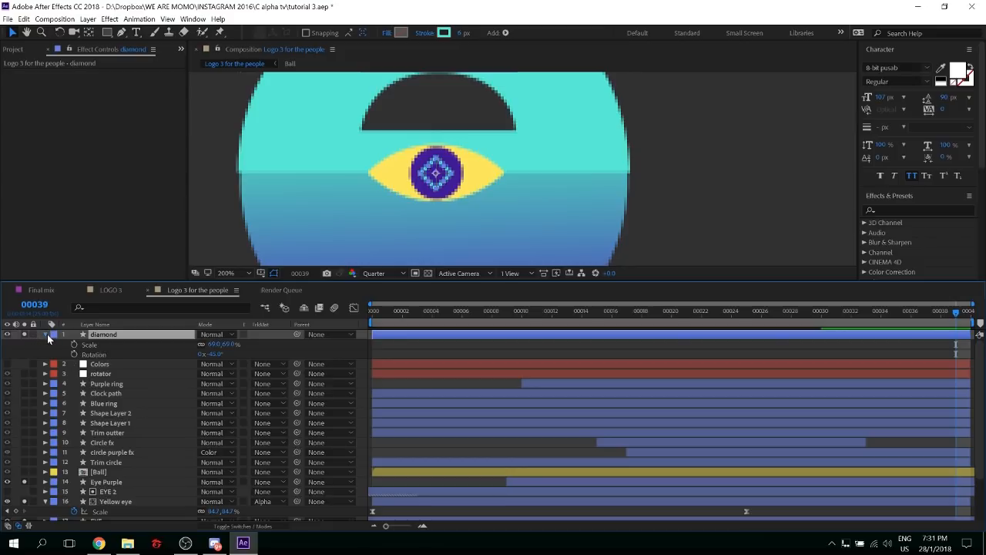
{"action": "left_click", "coordinate": [46, 335]}
{"action": "left_click", "coordinate": [46, 336]}
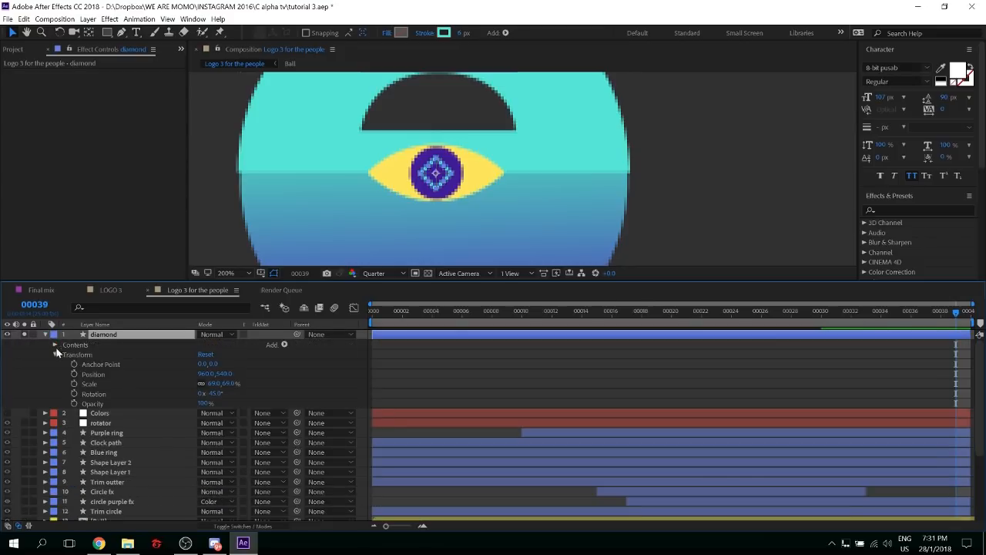
{"action": "left_click", "coordinate": [74, 383]}
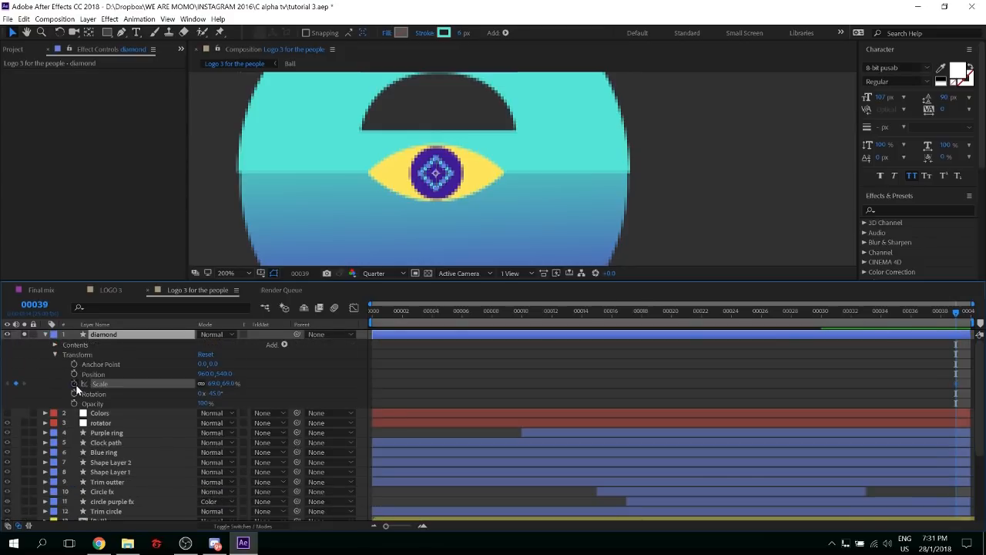
{"action": "left_click", "coordinate": [74, 393]}
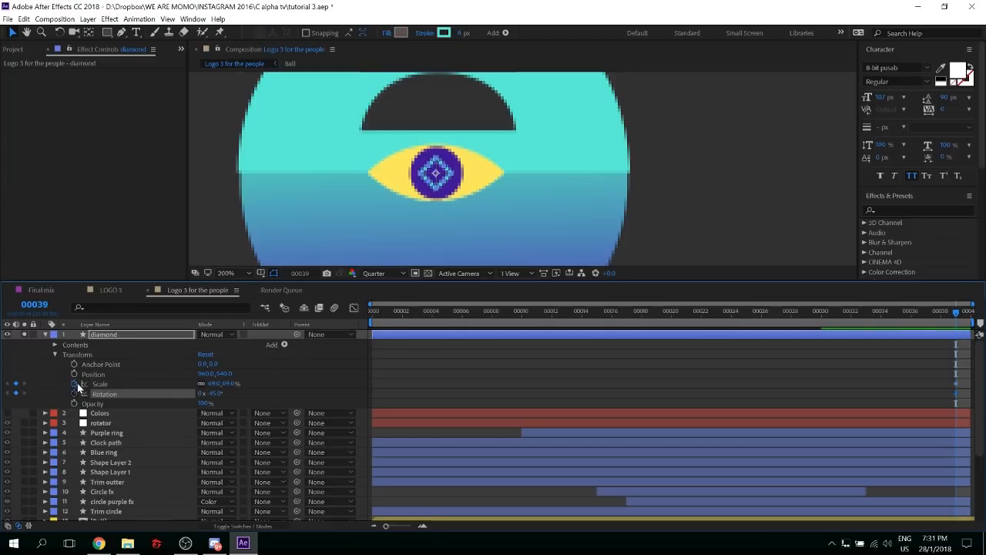
{"action": "key", "text": "u"}
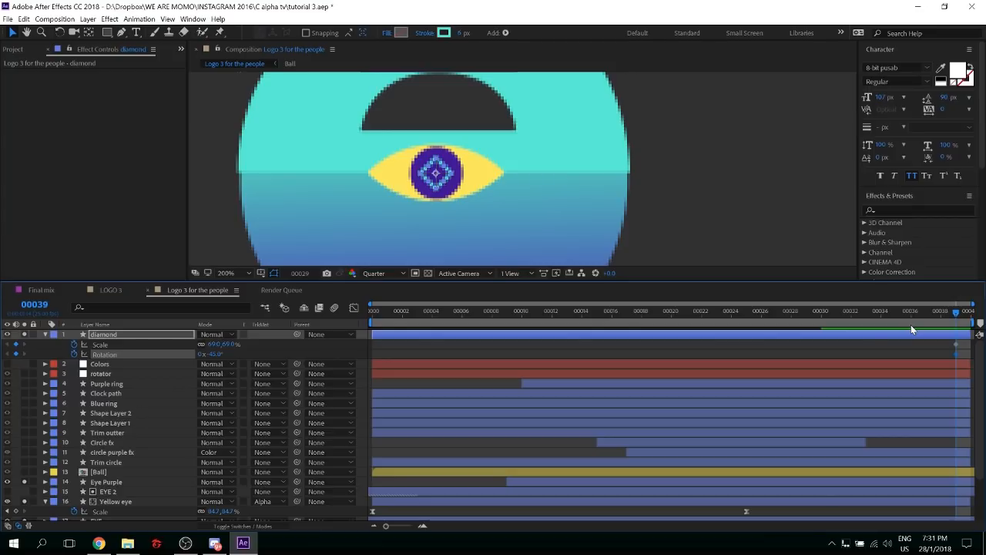
At frame 19, keyframe the diamond's Rotation at 0° and its Scale at 0%
{"action": "key", "text": "shift+Page_Up"}
{"action": "key", "text": "shift+Page_Up"}
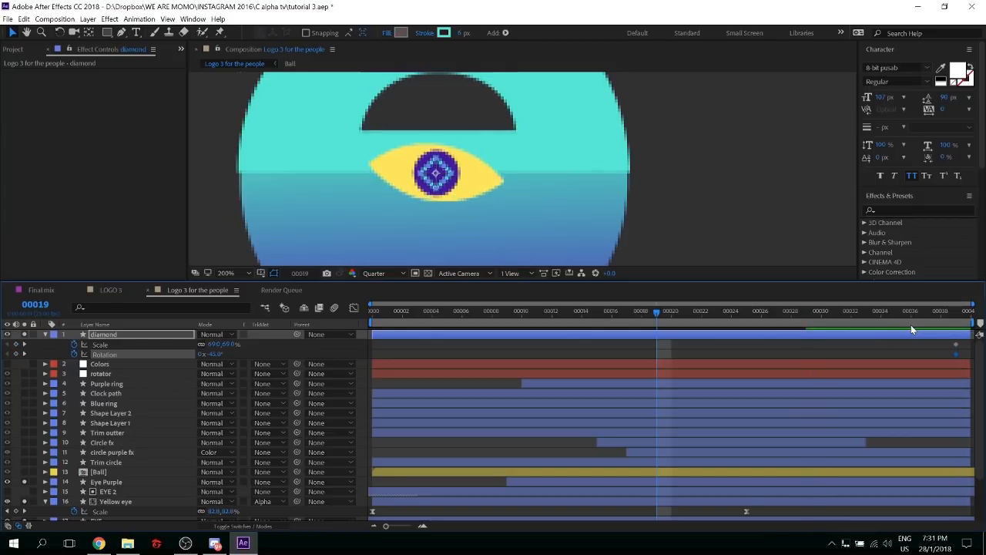
{"action": "left_click", "coordinate": [221, 358]}
{"action": "left_click", "coordinate": [214, 356]}
{"action": "type", "text": "0"}
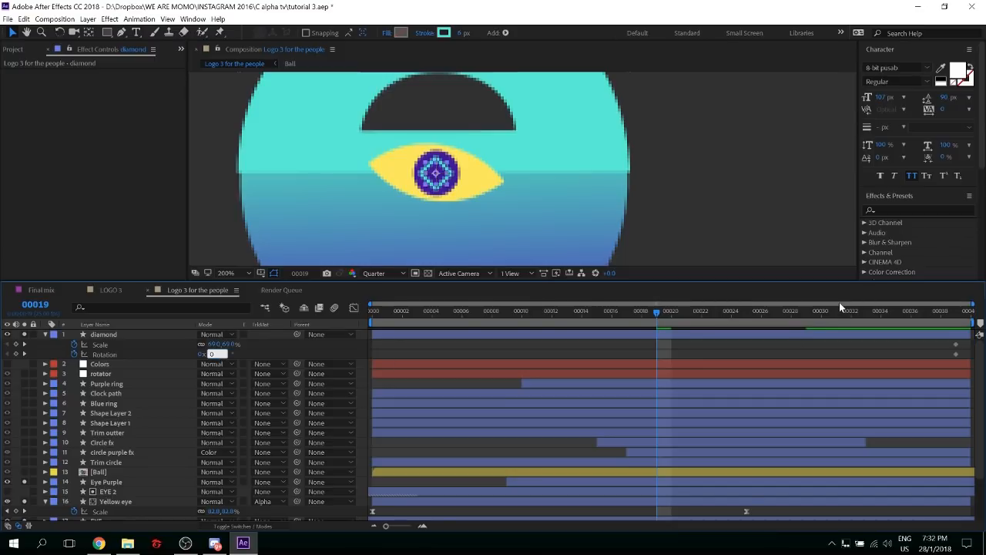
{"action": "key", "text": "Return"}
{"action": "left_click", "coordinate": [229, 345]}
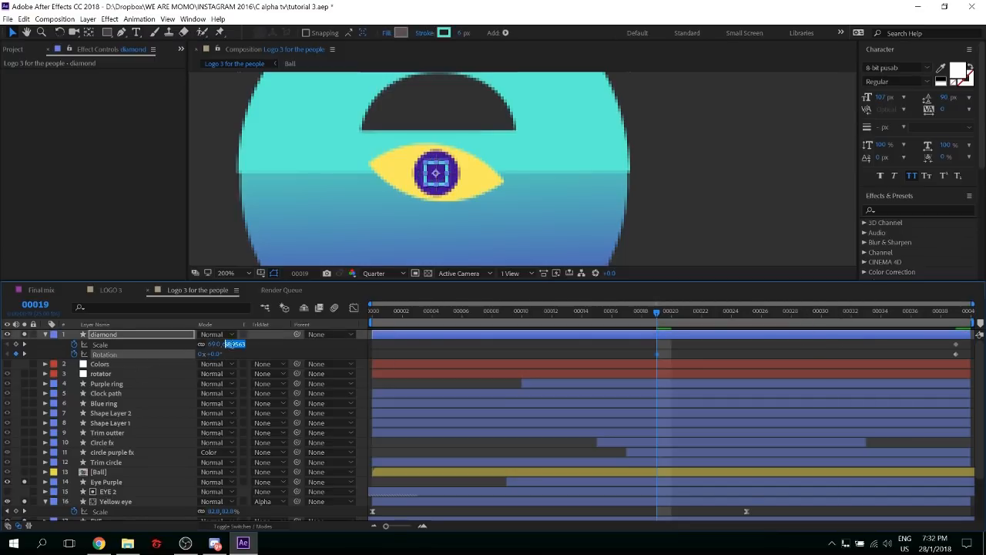
{"action": "type", "text": "0"}
{"action": "key", "text": "Return"}
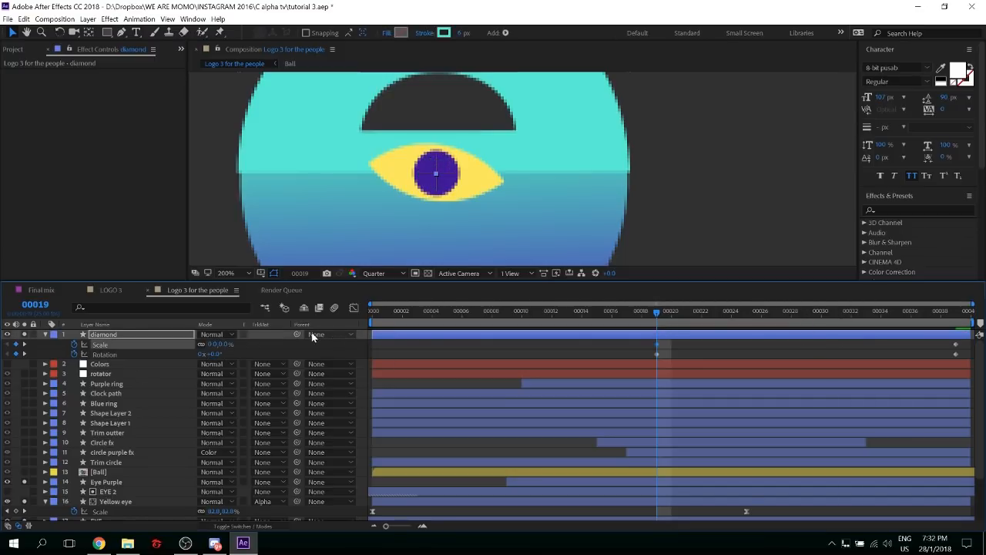
{"action": "key", "text": "alt+bracketleft"}
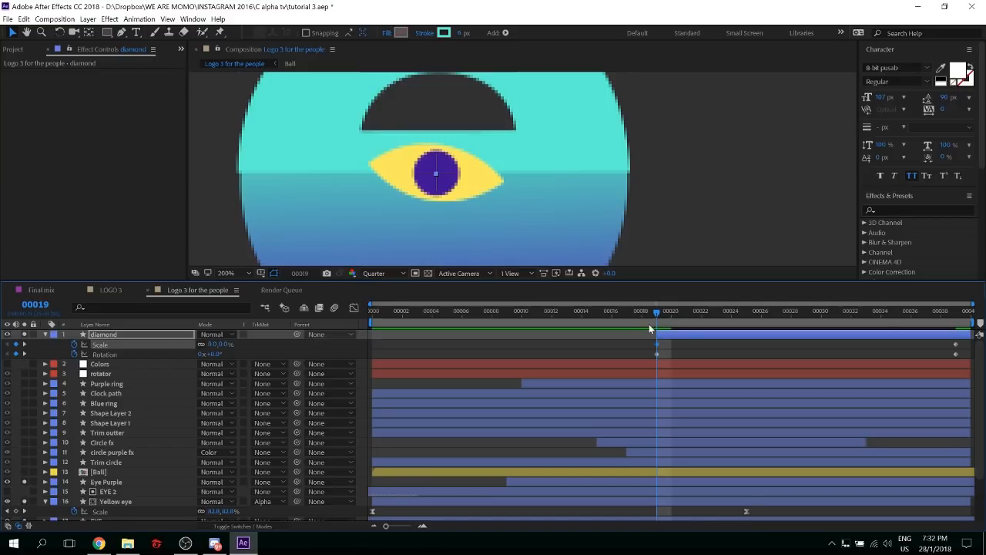
{"action": "key", "text": "alt+shift"}
{"action": "key", "text": "ctrl+z"}
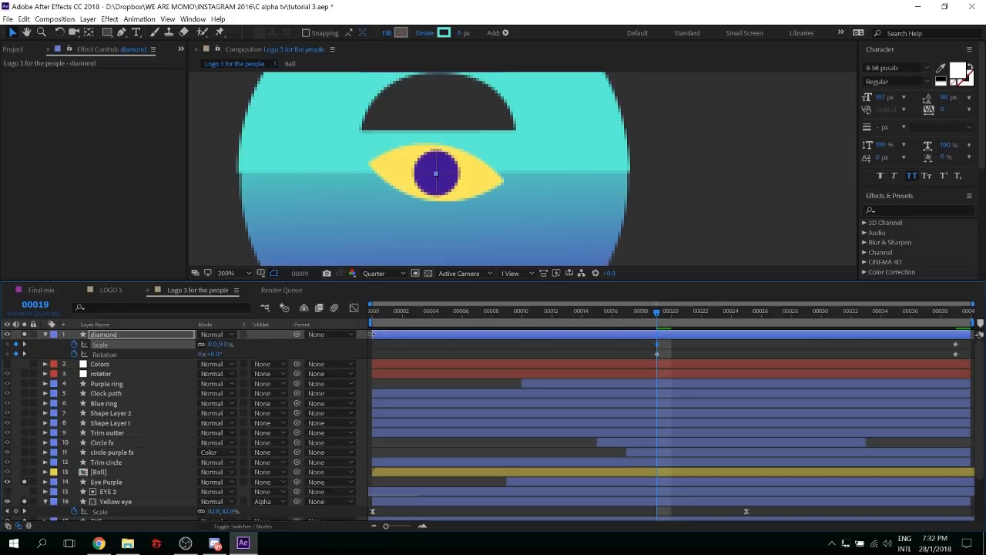
Trim the diamond layer to start at frame 19 and apply Easy Ease to all its Scale and Rotation keyframes
{"action": "left_click_drag", "start_coordinate": [535, 332], "coordinate": [653, 332]}
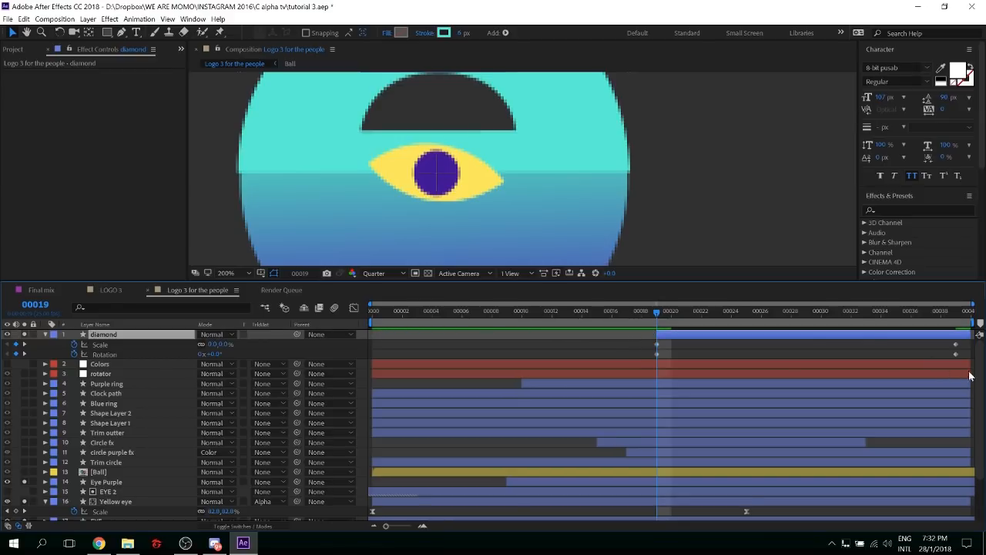
{"action": "left_click_drag", "start_coordinate": [972, 376], "coordinate": [639, 342]}
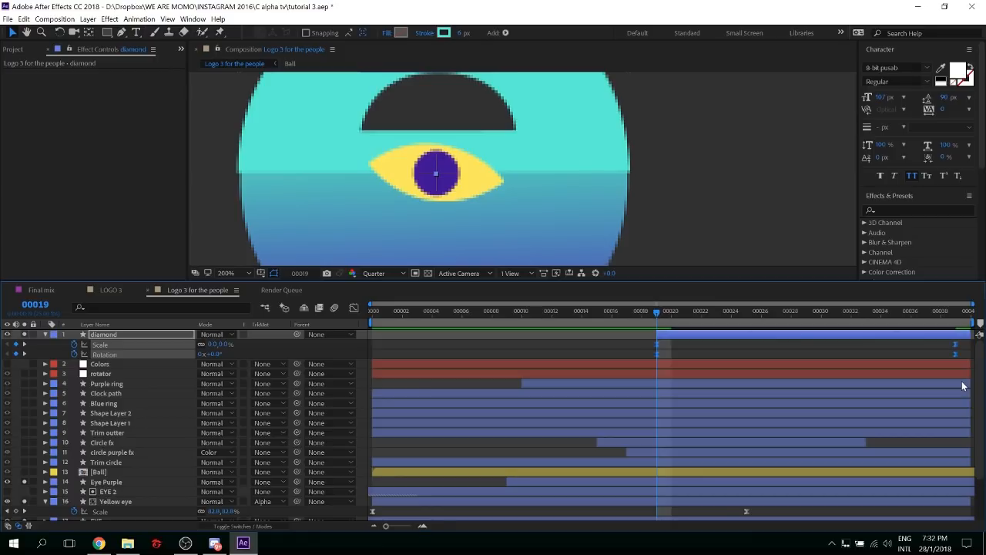
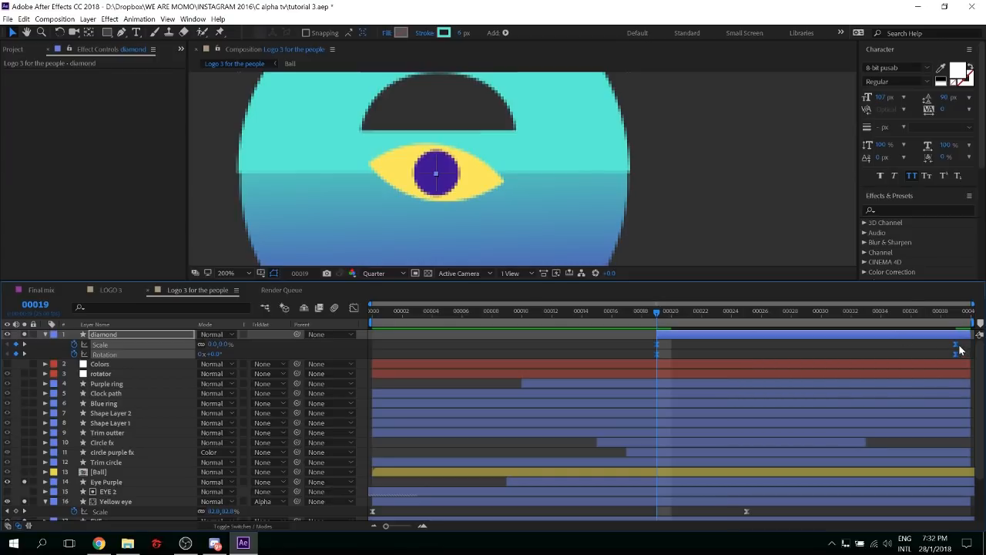
Stretch the incoming ease of the diamond's frame 39 keyframes back to about frame 29 in the speed graph, and save the project
{"action": "left_click", "coordinate": [965, 346]}
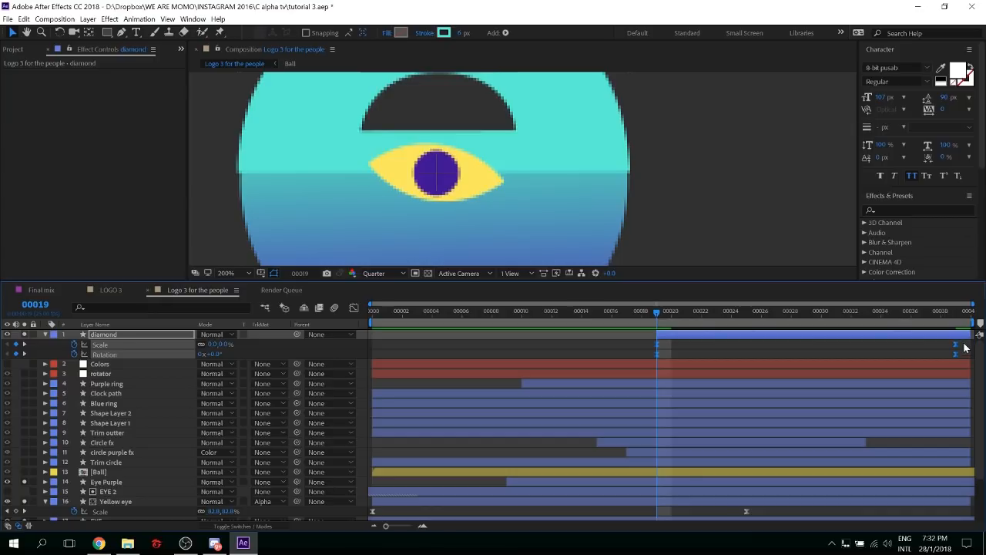
{"action": "left_click_drag", "start_coordinate": [926, 375], "coordinate": [965, 340]}
{"action": "left_click", "coordinate": [354, 308]}
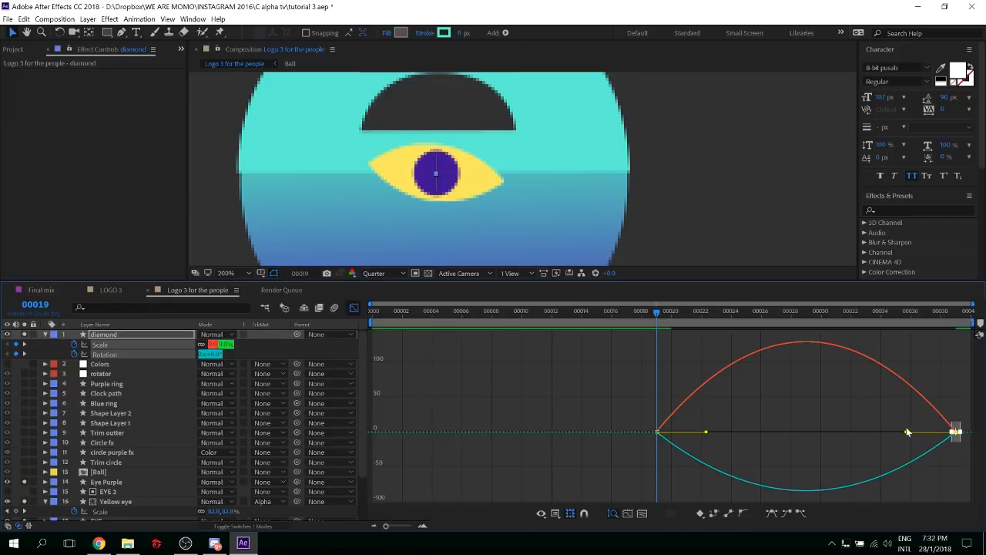
{"action": "left_click_drag", "start_coordinate": [906, 432], "coordinate": [750, 430]}
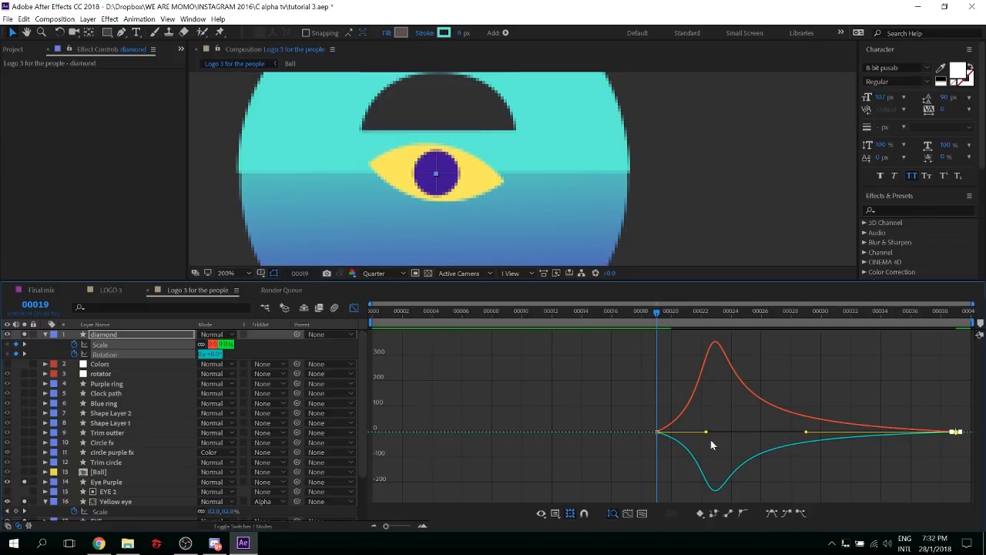
{"action": "key", "text": "shift+F3"}
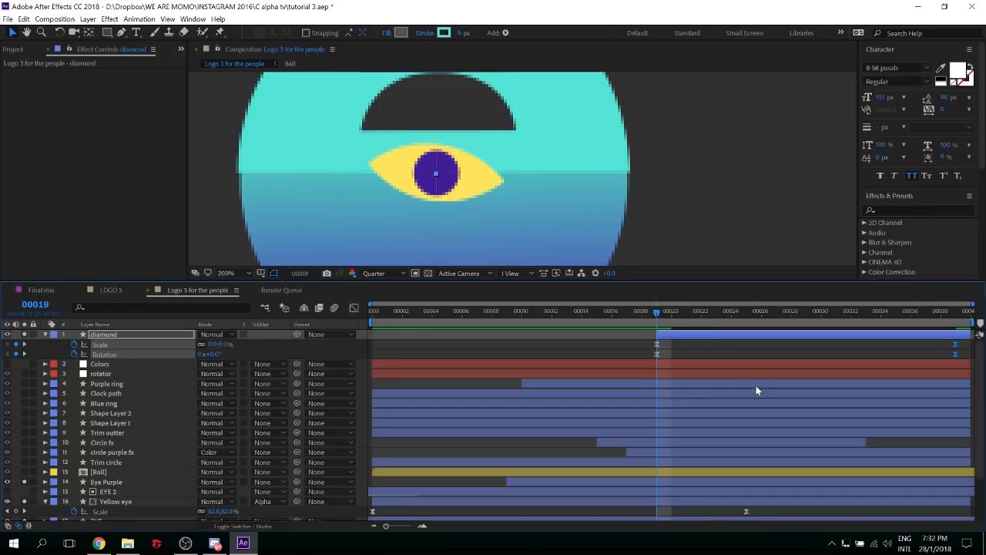
{"action": "key", "text": "ctrl+s"}
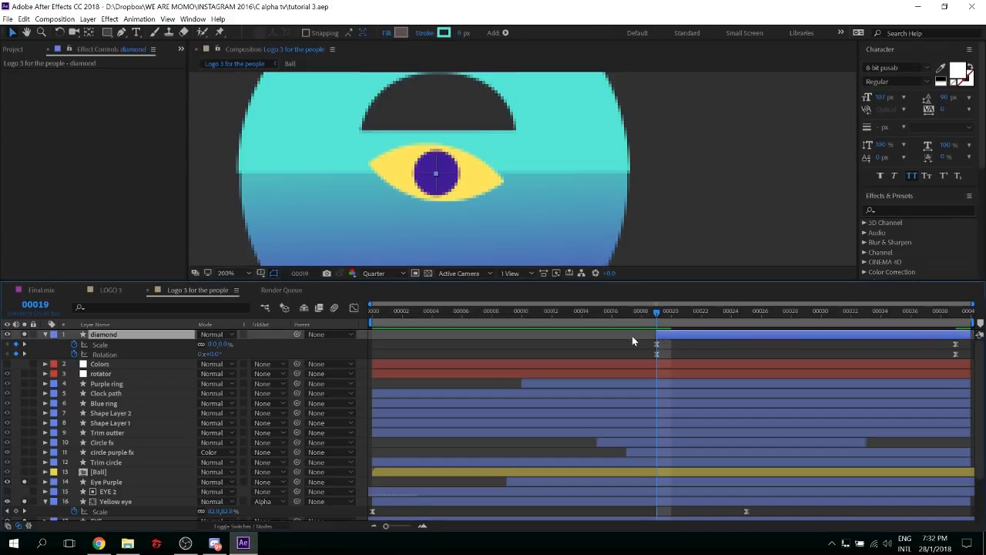
Shift the diamond layer and its keyframes to start at frame 14, extend its end to the composition's end, and preview the animation
{"action": "left_click_drag", "start_coordinate": [684, 335], "coordinate": [611, 336]}
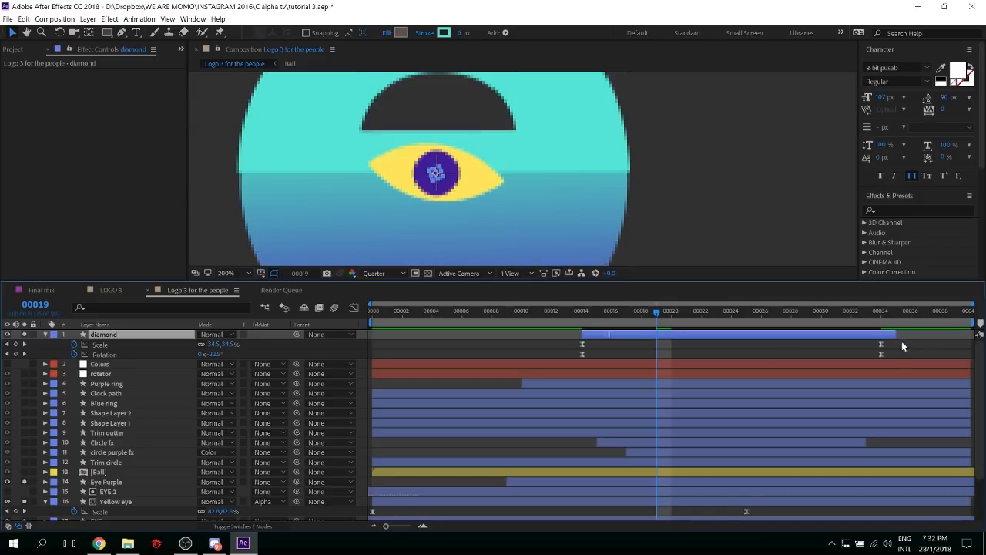
{"action": "left_click_drag", "start_coordinate": [895, 334], "coordinate": [983, 333]}
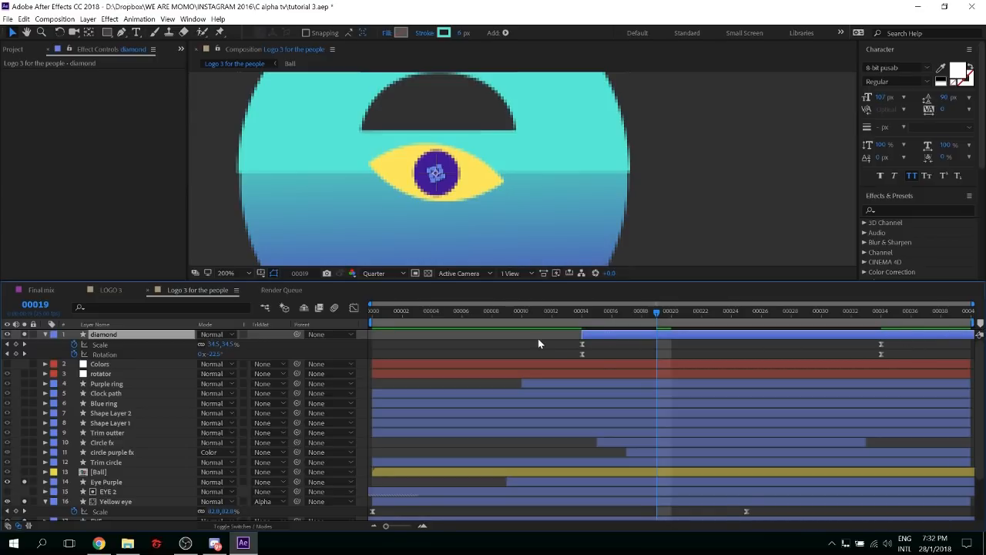
{"action": "key", "text": "comma"}
{"action": "key", "text": "comma"}
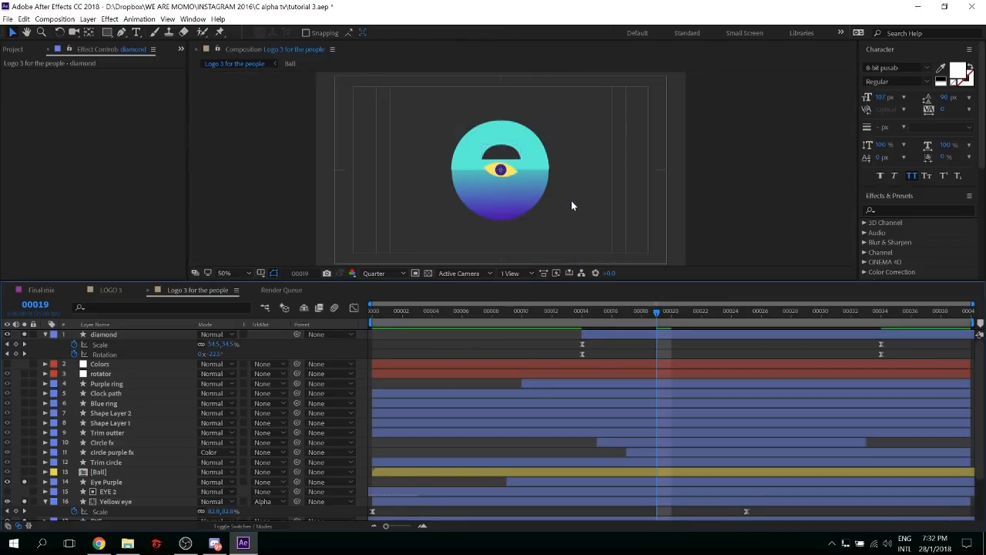
{"action": "key", "text": "space"}
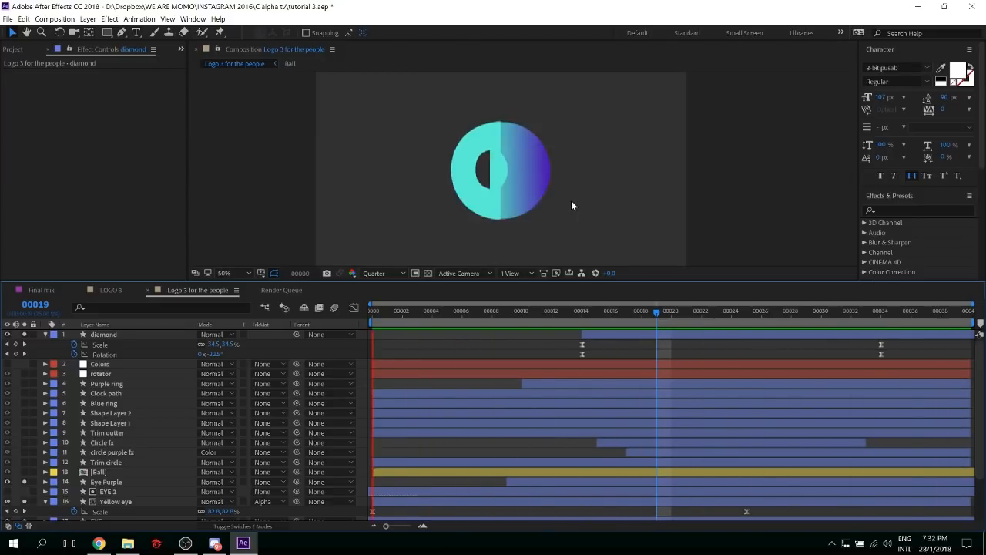
{"action": "key", "text": "space"}
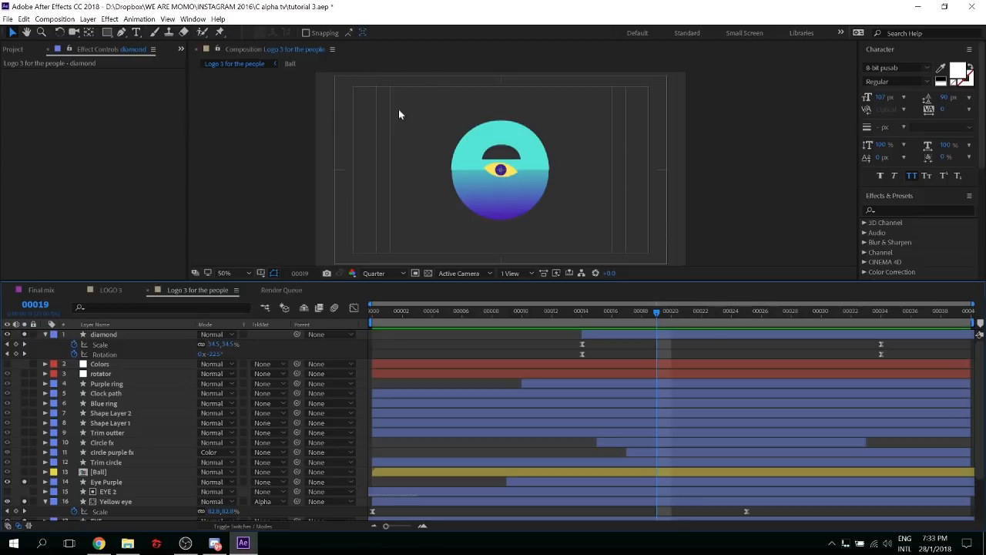
Move the diamond layer down the stack between Ball and Eye Purple, and collapse the Yellow eye layer's properties
{"action": "key", "text": "period"}
{"action": "key", "text": "period"}
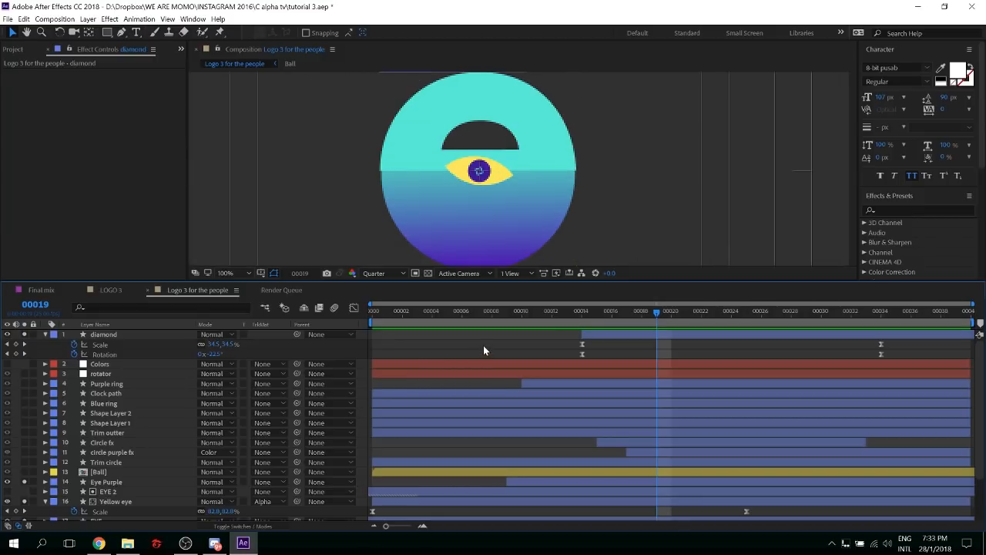
{"action": "left_click", "coordinate": [119, 335]}
{"action": "key", "text": "u"}
{"action": "left_click_drag", "start_coordinate": [118, 336], "coordinate": [453, 459]}
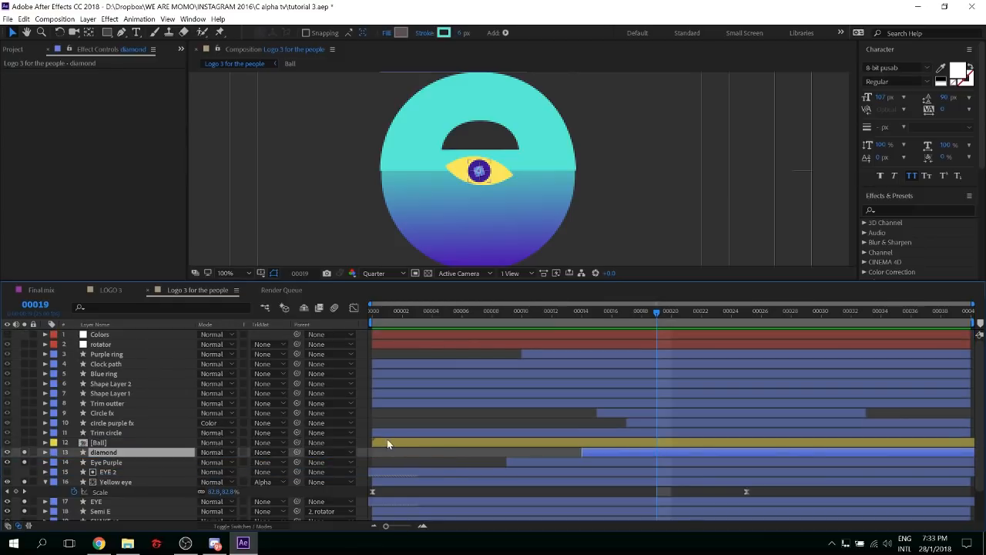
{"action": "left_click", "coordinate": [353, 425]}
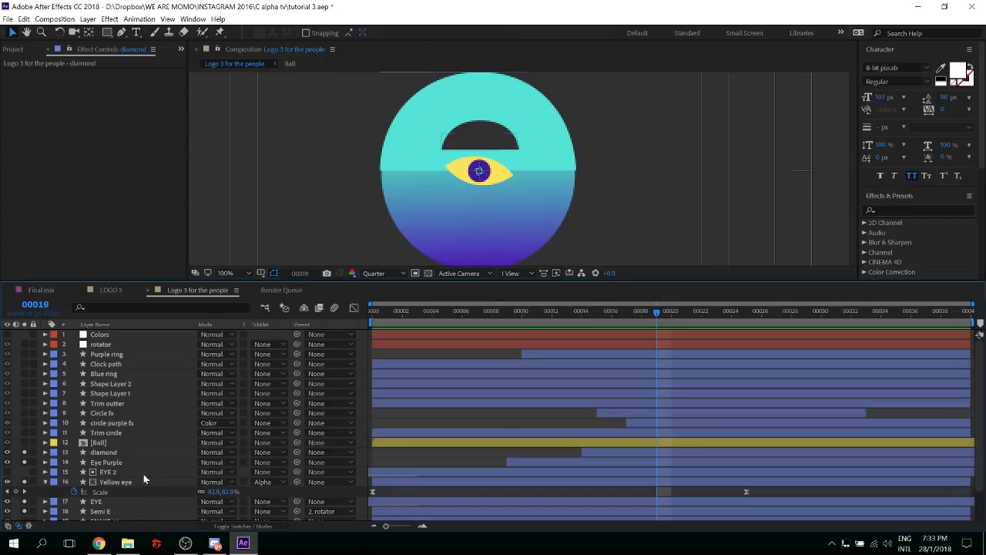
{"action": "scroll", "coordinate": [71, 466], "scroll_direction": "down", "scroll_amount": 2}
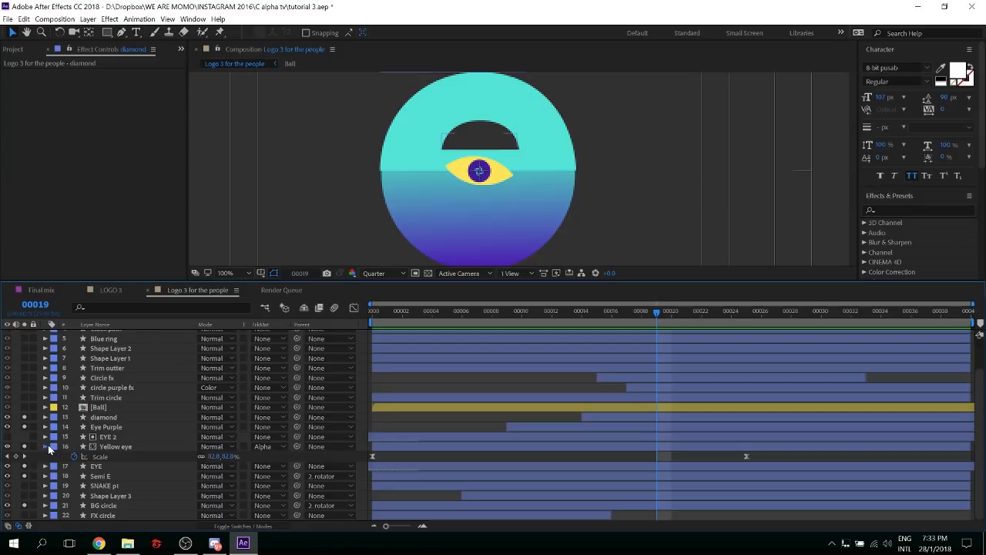
{"action": "left_click", "coordinate": [46, 445]}
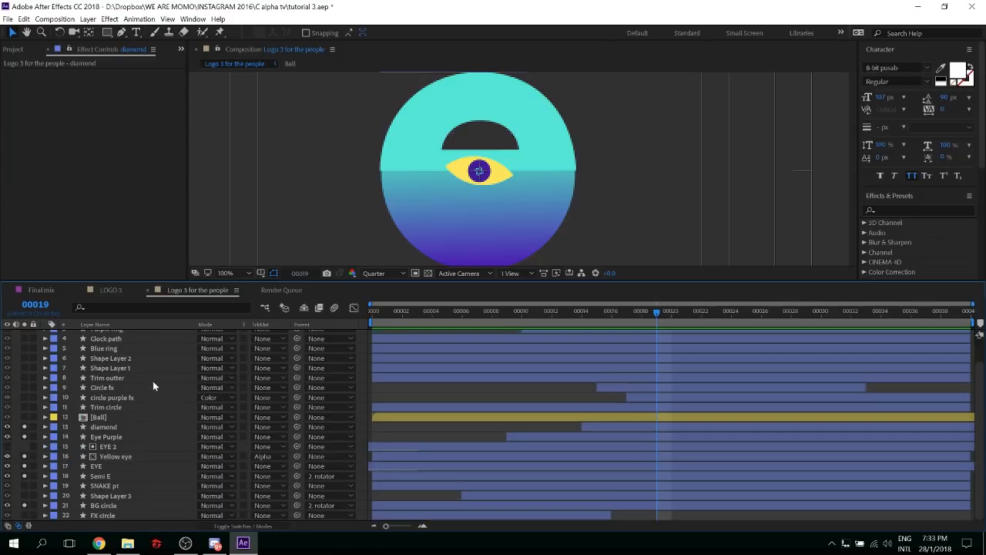
Solo the Trim circle layer too and scrub from frame 0 to about frame 27 to check it against the rotating logo
{"action": "left_click", "coordinate": [119, 478]}
{"action": "left_click", "coordinate": [25, 408]}
{"action": "left_click", "coordinate": [24, 408]}
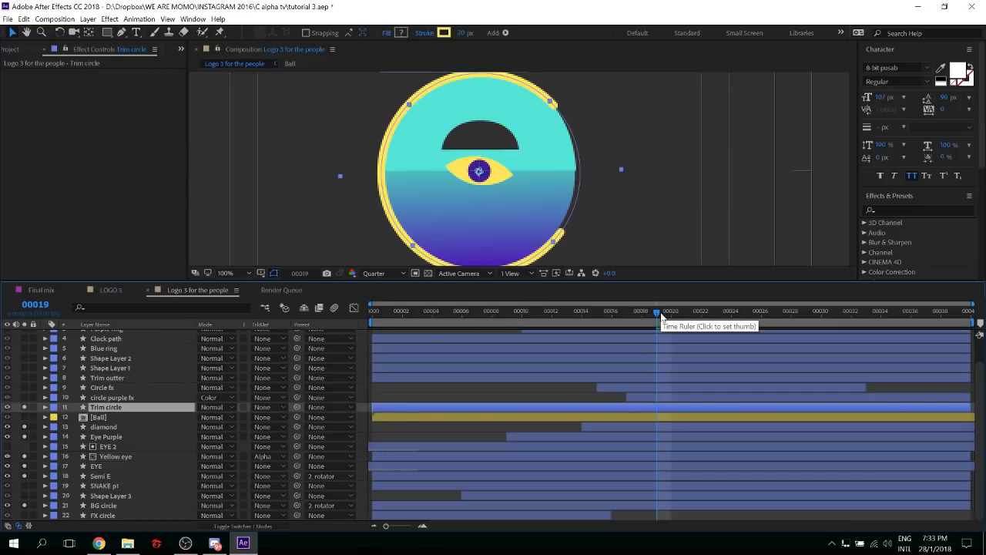
{"action": "left_click", "coordinate": [402, 314]}
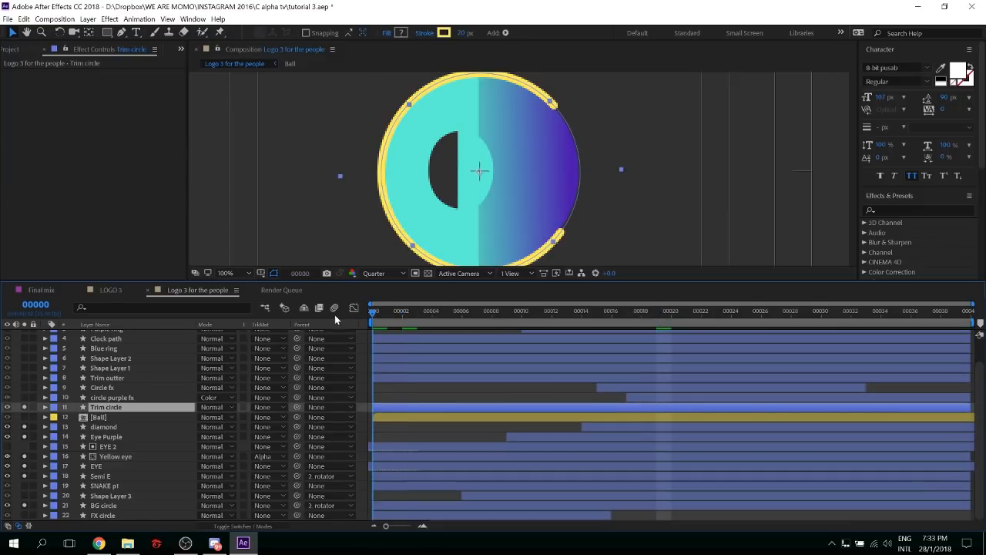
{"action": "key", "text": "Home"}
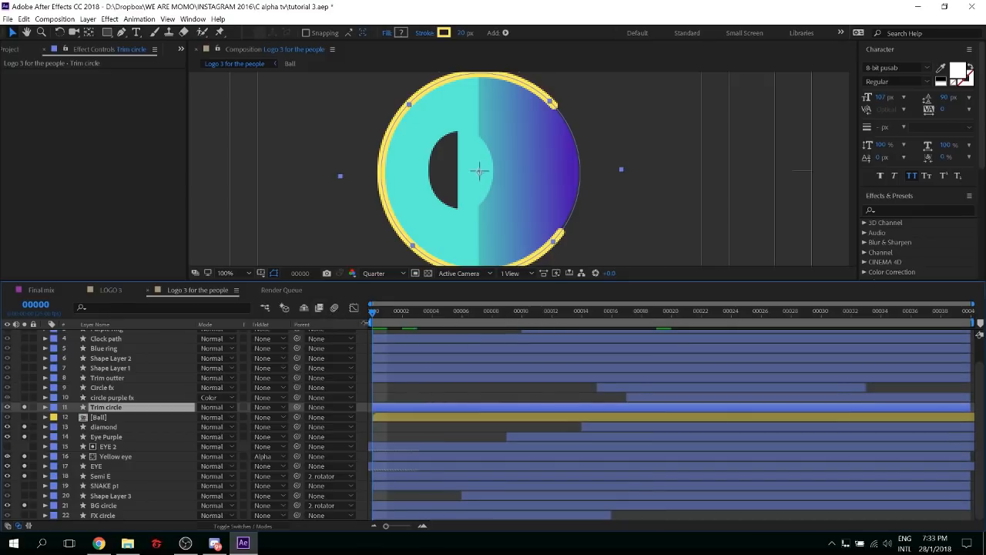
{"action": "left_click_drag", "start_coordinate": [376, 313], "coordinate": [776, 308]}
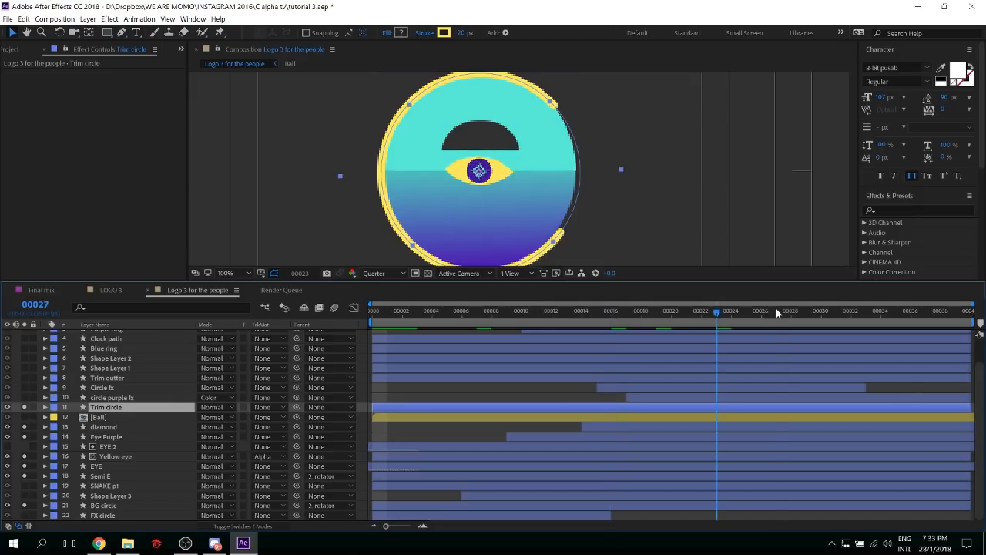
At frame 0, parent the Trim circle layer to the rotator layer and preview the animation
{"action": "key", "text": "Home"}
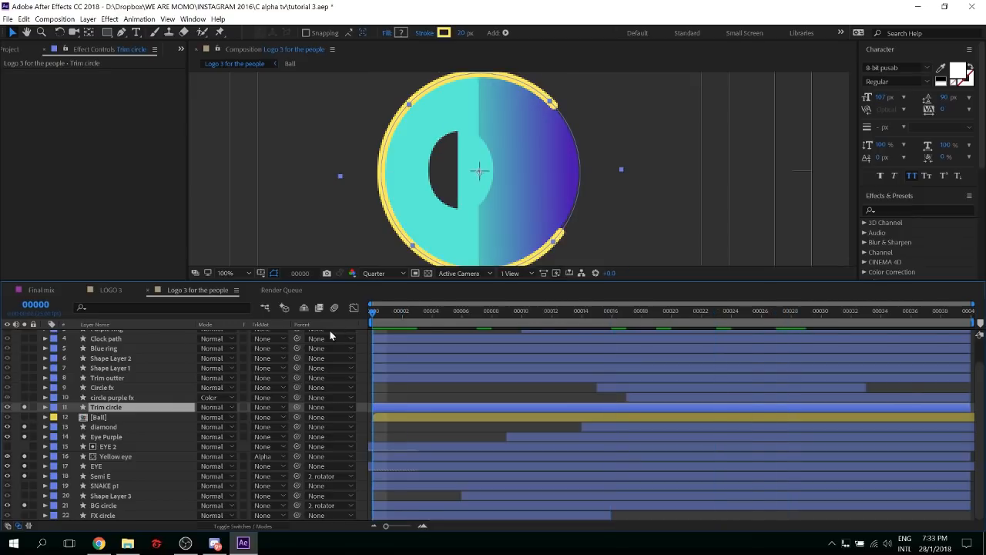
{"action": "left_click", "coordinate": [324, 409]}
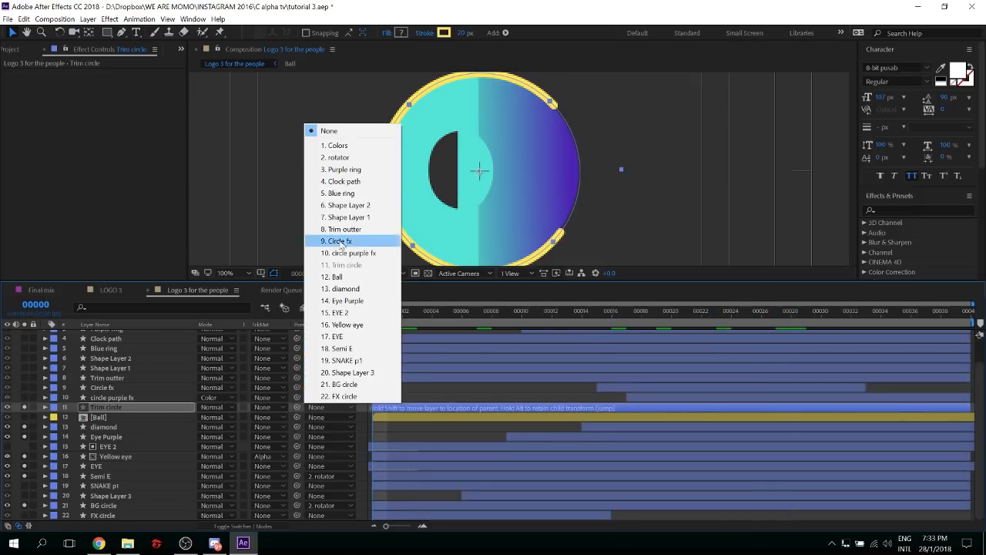
{"action": "left_click", "coordinate": [331, 161]}
{"action": "key", "text": "space"}
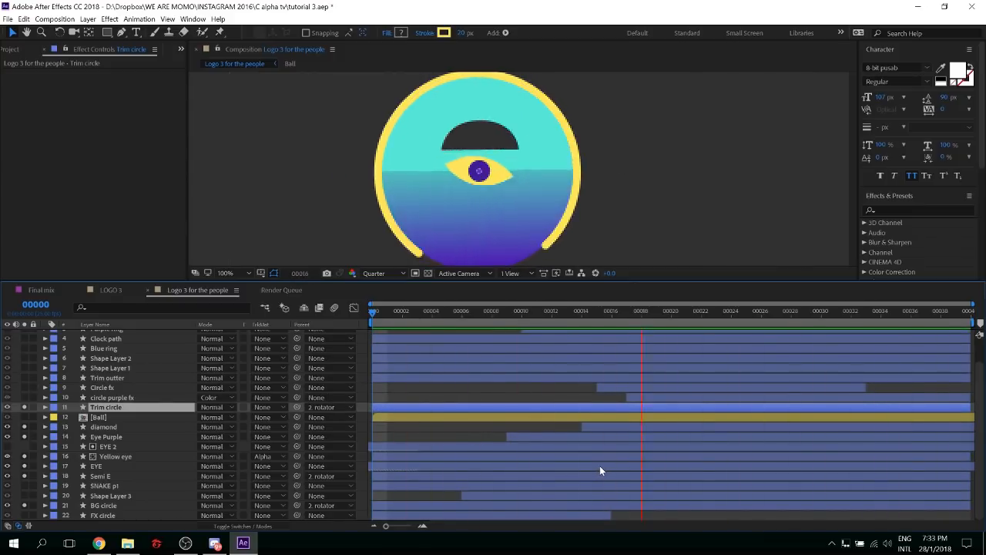
{"action": "key", "text": "space"}
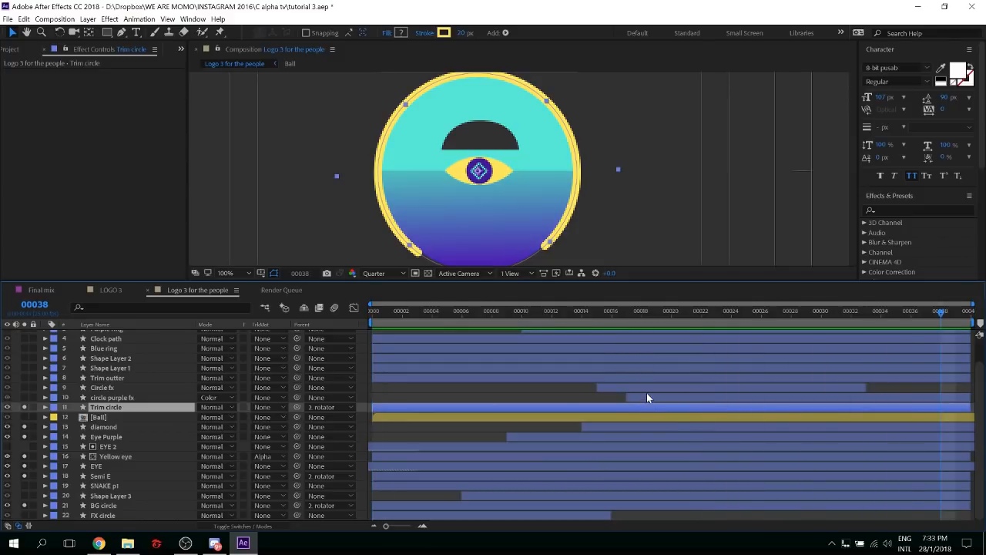
Set the diamond layer's stroke width to 8 px and preview the animation from the start
{"action": "left_click", "coordinate": [113, 398]}
{"action": "left_click", "coordinate": [104, 426]}
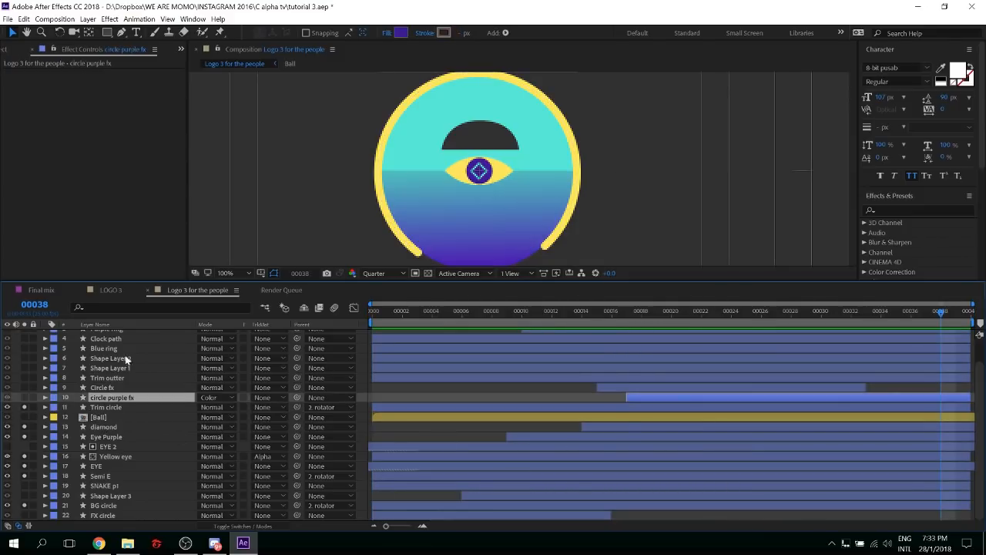
{"action": "left_click", "coordinate": [460, 34]}
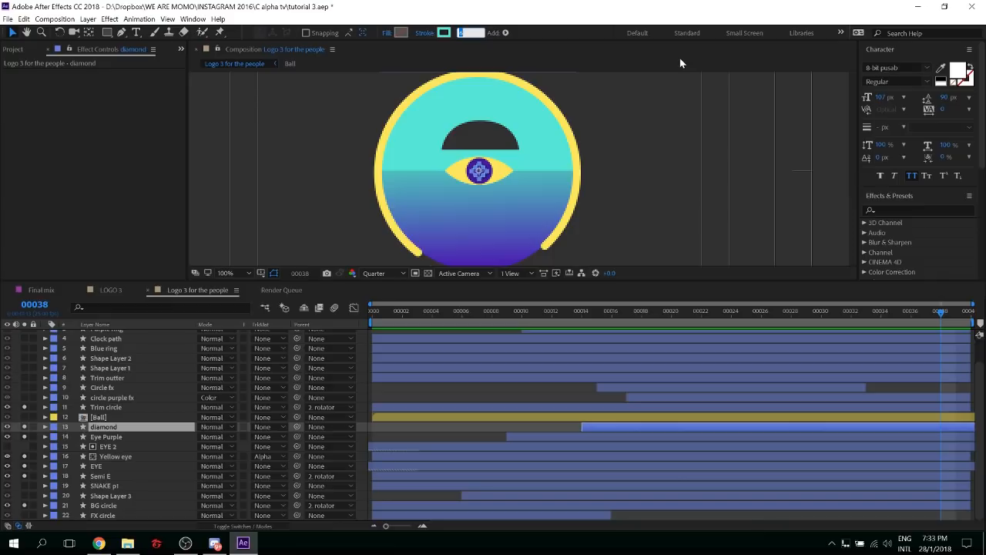
{"action": "type", "text": "8"}
{"action": "key", "text": "Return"}
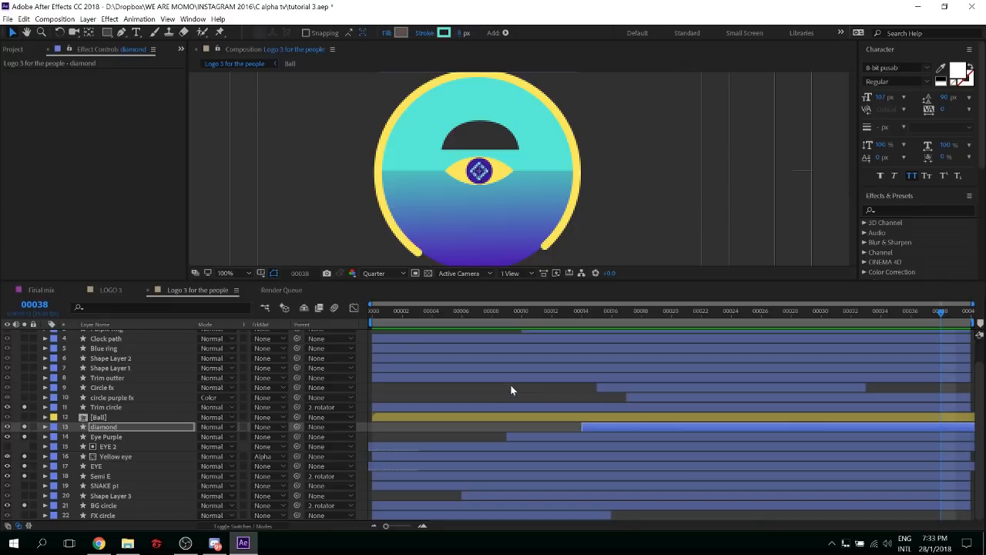
{"action": "left_click", "coordinate": [510, 384]}
{"action": "left_click_drag", "start_coordinate": [614, 314], "coordinate": [348, 317]}
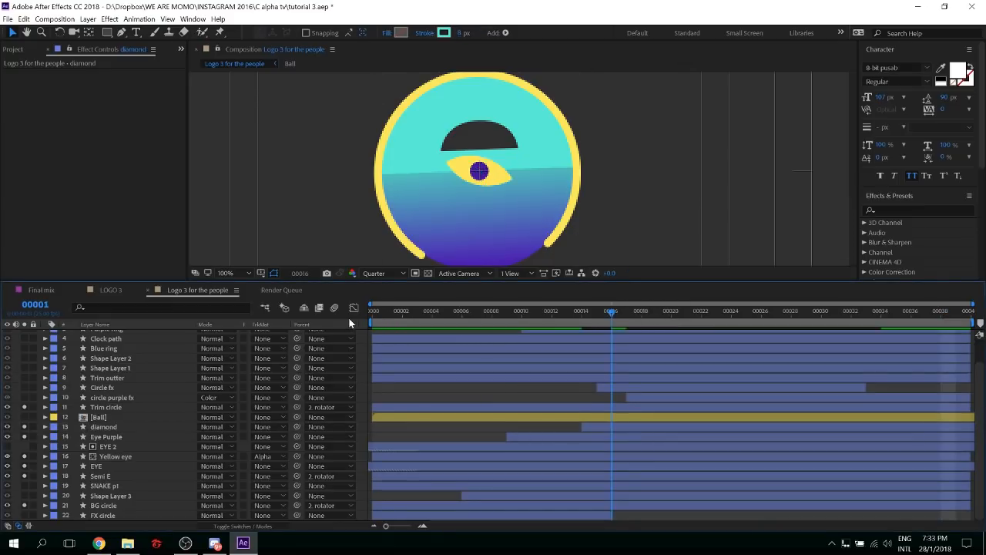
{"action": "key", "text": "space"}
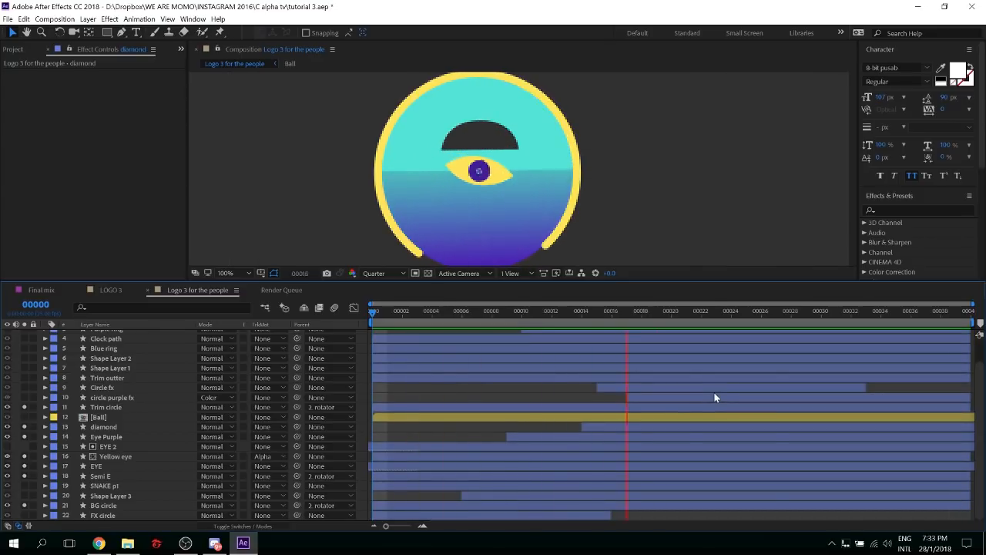
{"action": "key", "text": "space"}
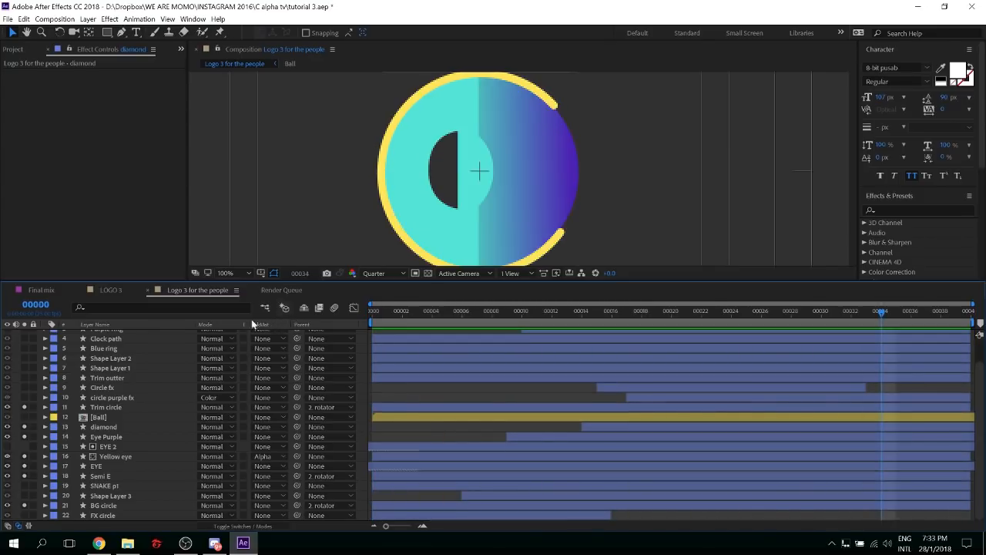
At frame 0, set keyframes on the End and Offset of the Trim circle layer's Trim Paths 1
{"action": "left_click", "coordinate": [103, 428]}
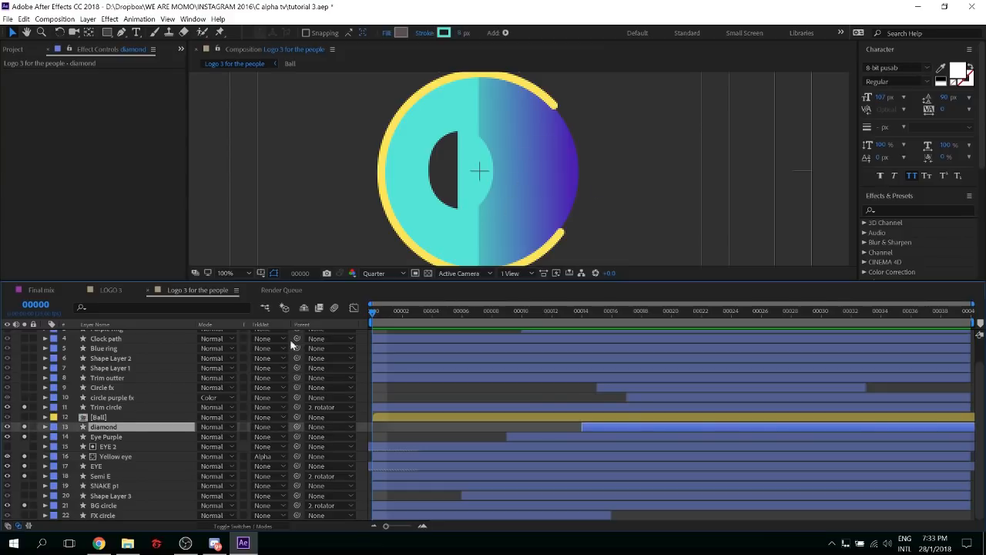
{"action": "left_click", "coordinate": [104, 407]}
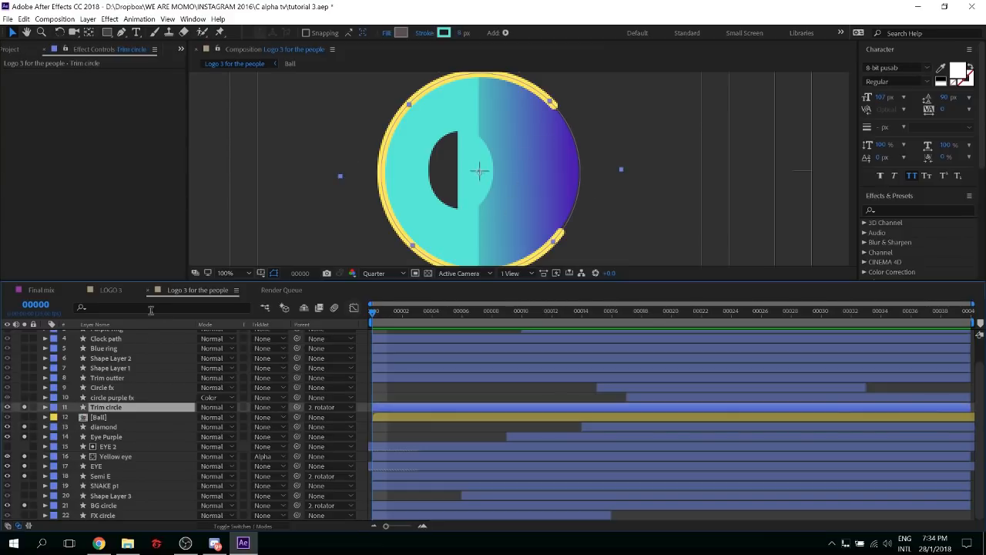
{"action": "left_click", "coordinate": [45, 406]}
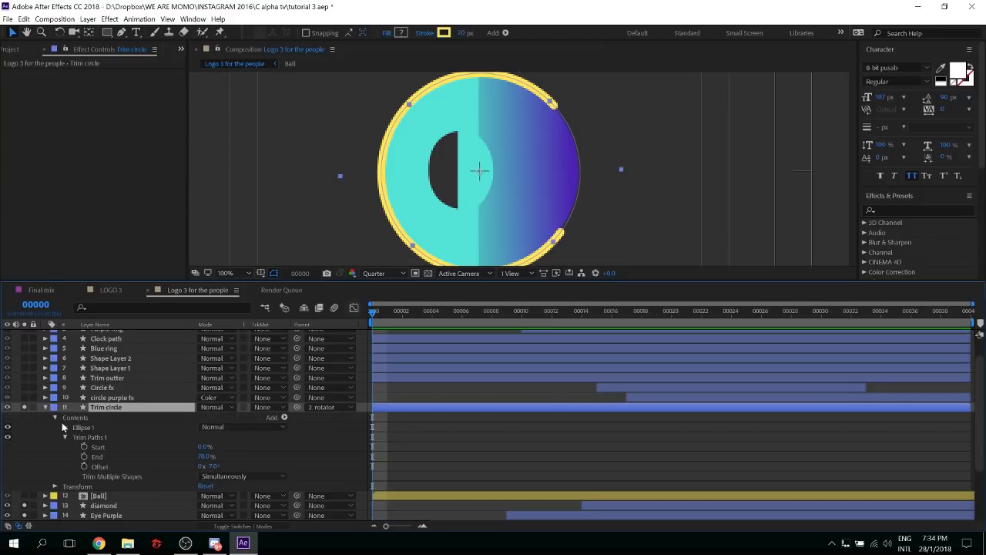
{"action": "left_click", "coordinate": [106, 466]}
{"action": "left_click", "coordinate": [117, 447], "text": "ctrl"}
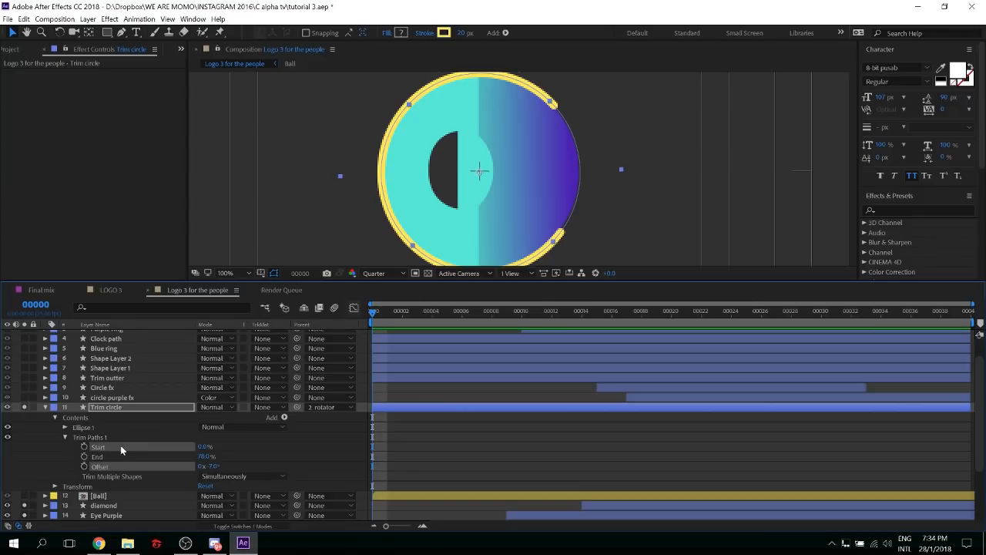
{"action": "left_click", "coordinate": [124, 454]}
{"action": "left_click", "coordinate": [123, 466], "text": "ctrl"}
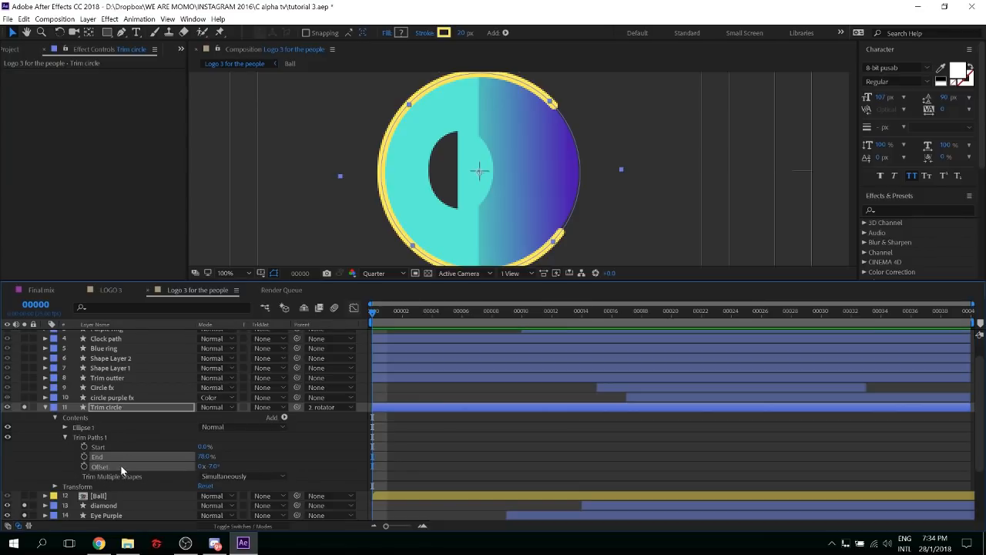
{"action": "left_click", "coordinate": [84, 457]}
At frame 29, set the Trim circle's Trim Paths End to 91% and Offset to -29°
{"action": "key", "text": "space"}
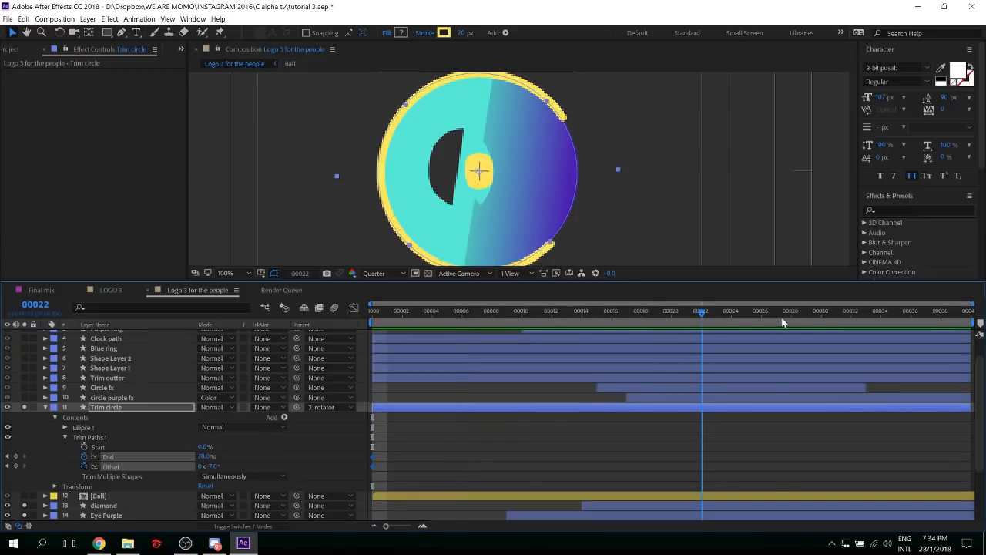
{"action": "left_click", "coordinate": [371, 446]}
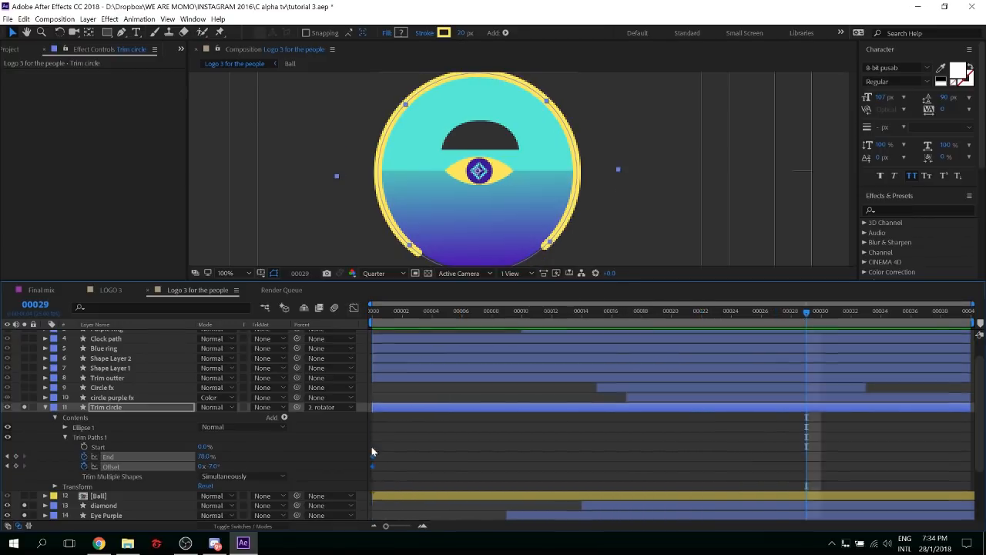
{"action": "left_click_drag", "start_coordinate": [204, 459], "coordinate": [214, 459]}
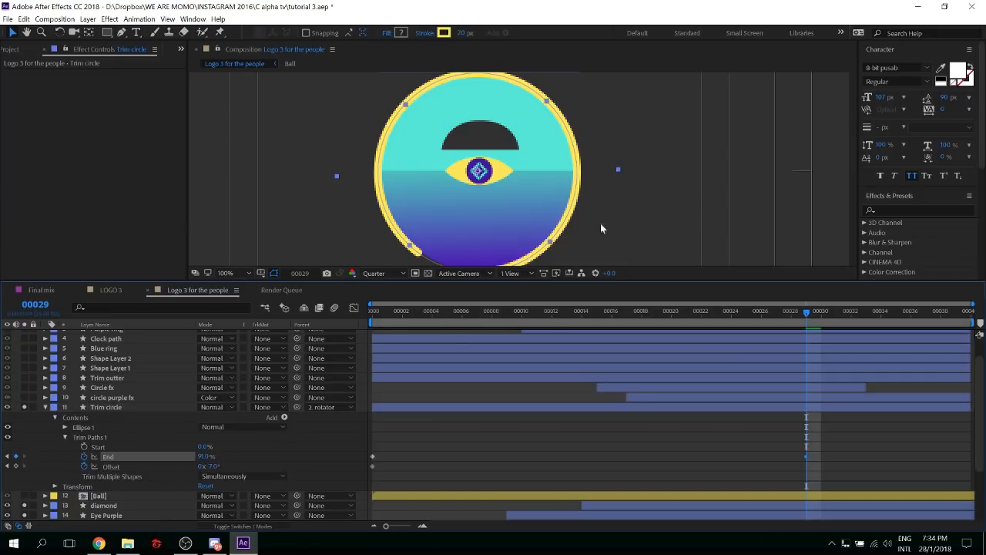
{"action": "left_click_drag", "start_coordinate": [582, 215], "coordinate": [596, 192]}
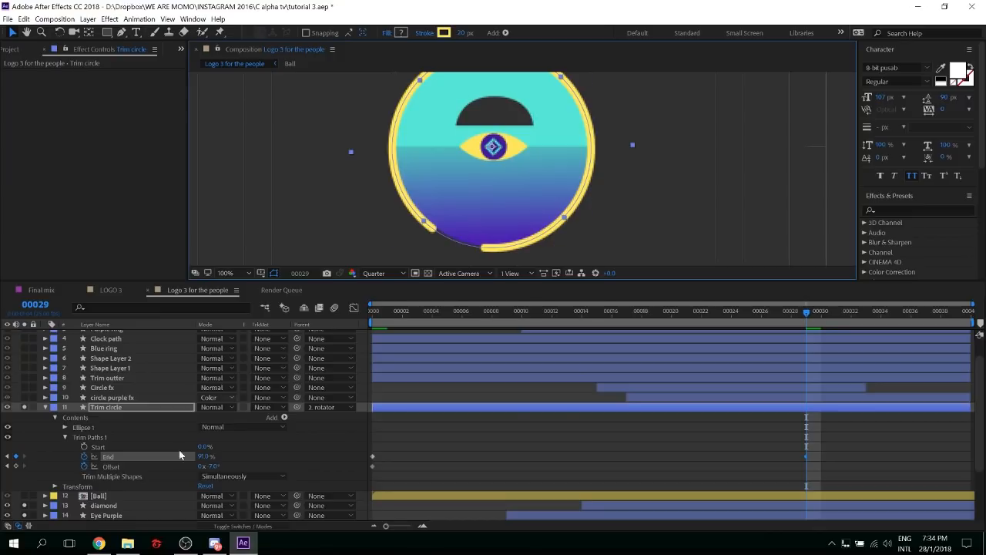
{"action": "left_click_drag", "start_coordinate": [212, 466], "coordinate": [202, 466]}
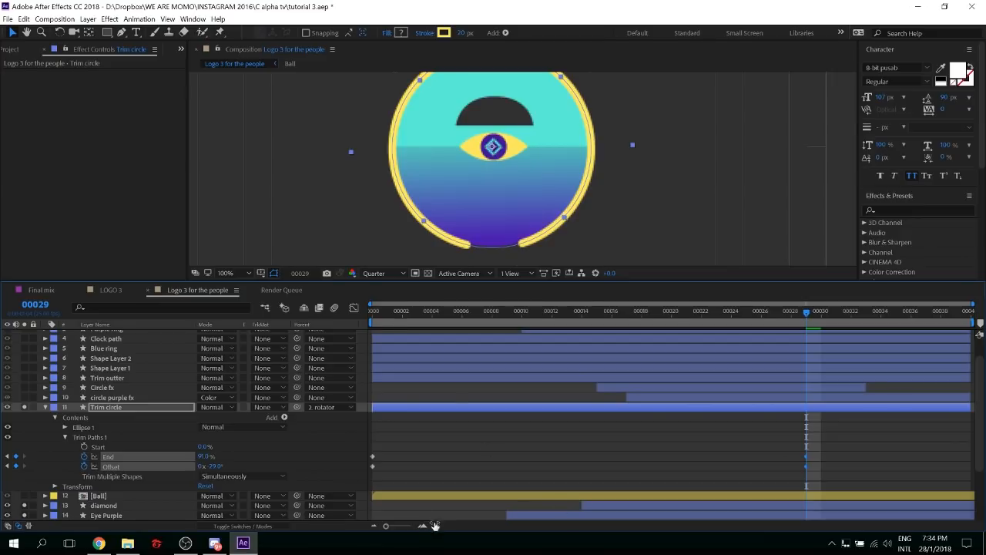
Apply Easy Ease to all End and Offset keyframes of the Trim circle's Trim Paths
{"action": "left_click", "coordinate": [250, 465]}
{"action": "left_click_drag", "start_coordinate": [831, 441], "coordinate": [346, 475]}
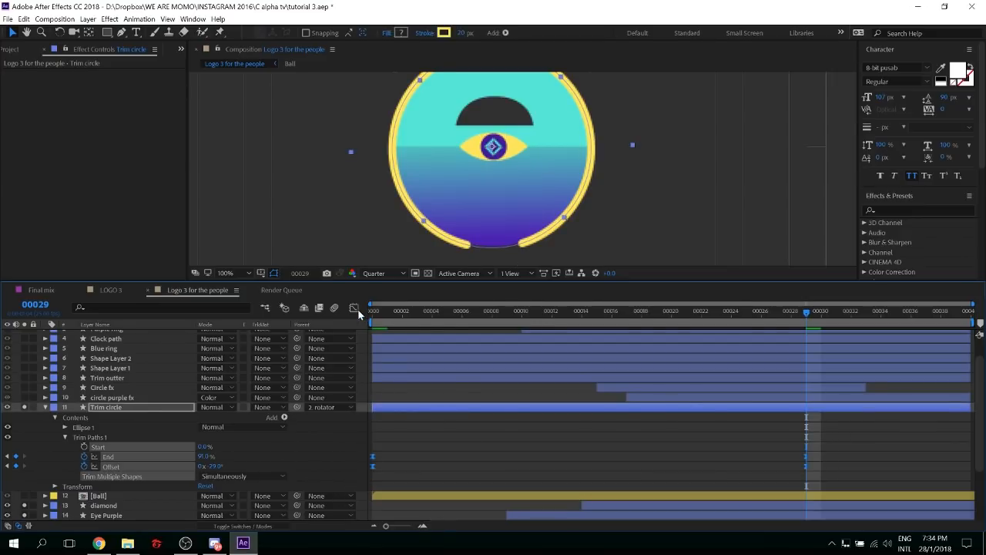
Reshape the speed curves of the Trim circle's End and Offset to peak early and ease gradually into frame 29, and preview from the start
{"action": "key", "text": "shift+F3"}
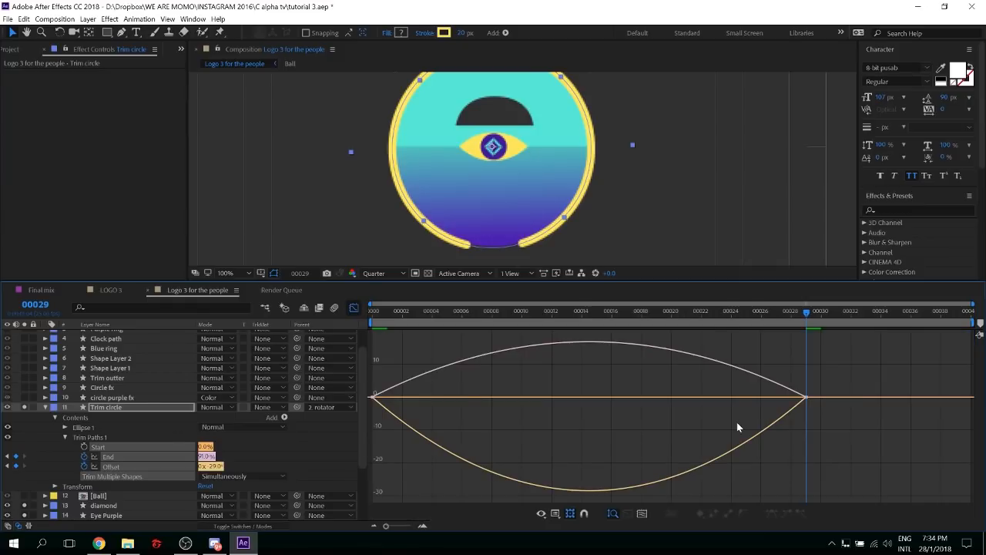
{"action": "left_click_drag", "start_coordinate": [835, 376], "coordinate": [736, 420]}
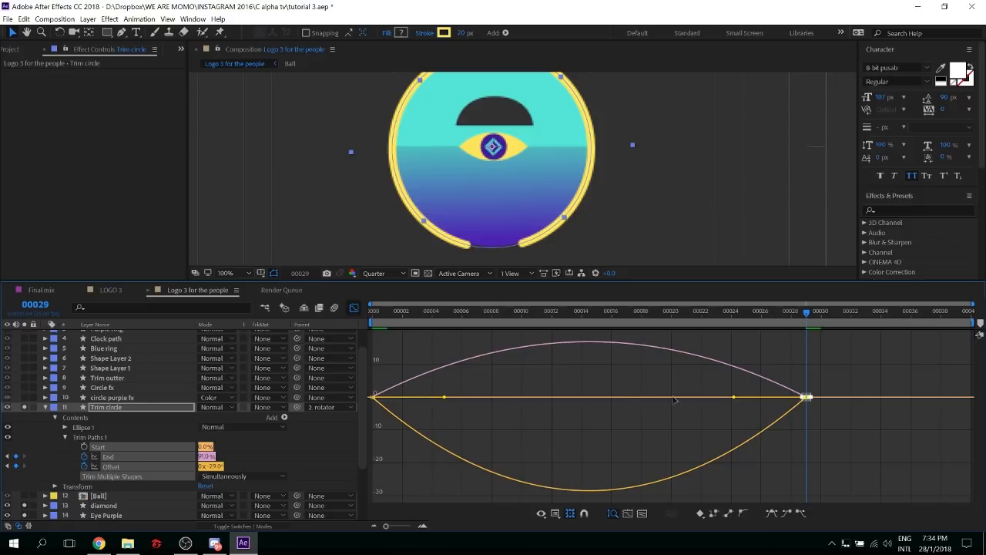
{"action": "left_click_drag", "start_coordinate": [531, 403], "coordinate": [483, 404]}
{"action": "key", "text": "Home"}
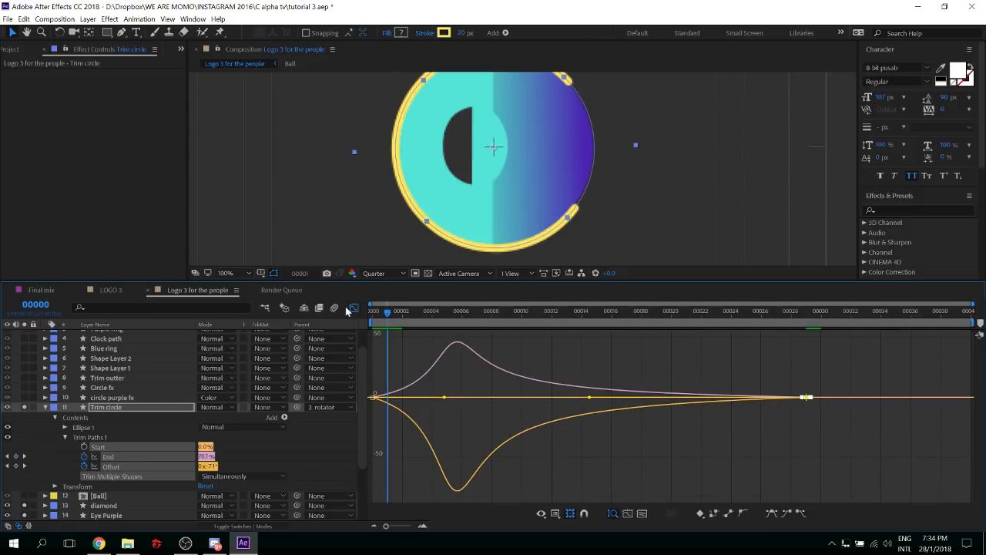
{"action": "key", "text": "space"}
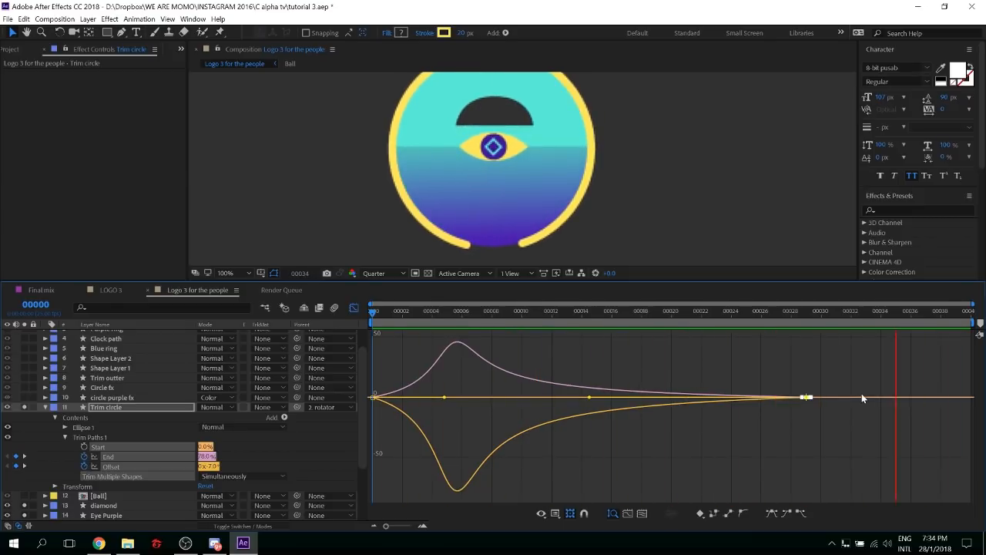
Save the project and switch the timeline from the graph editor back to layer bars
{"action": "key", "text": "ctrl+s"}
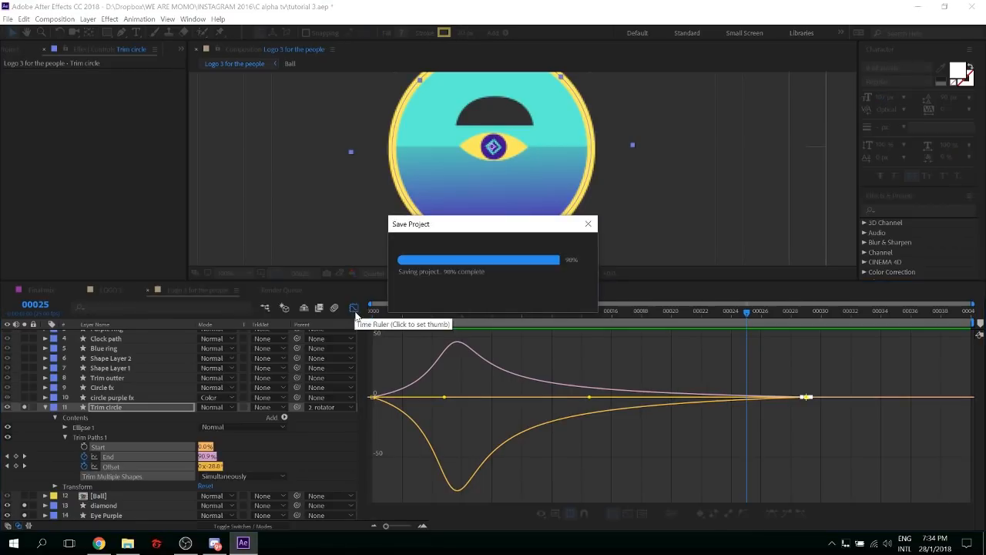
{"action": "left_click", "coordinate": [354, 308]}
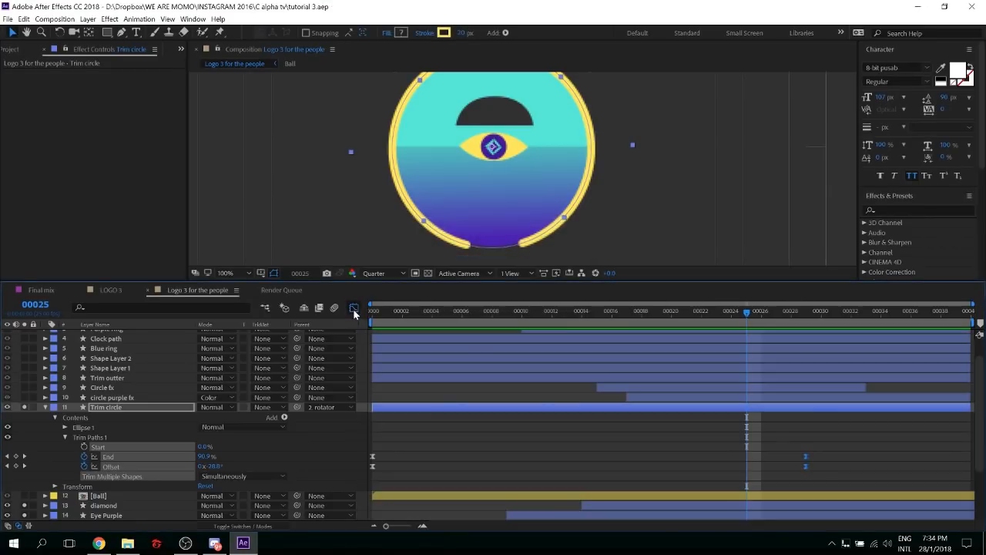
{"action": "key", "text": "shift+F3"}
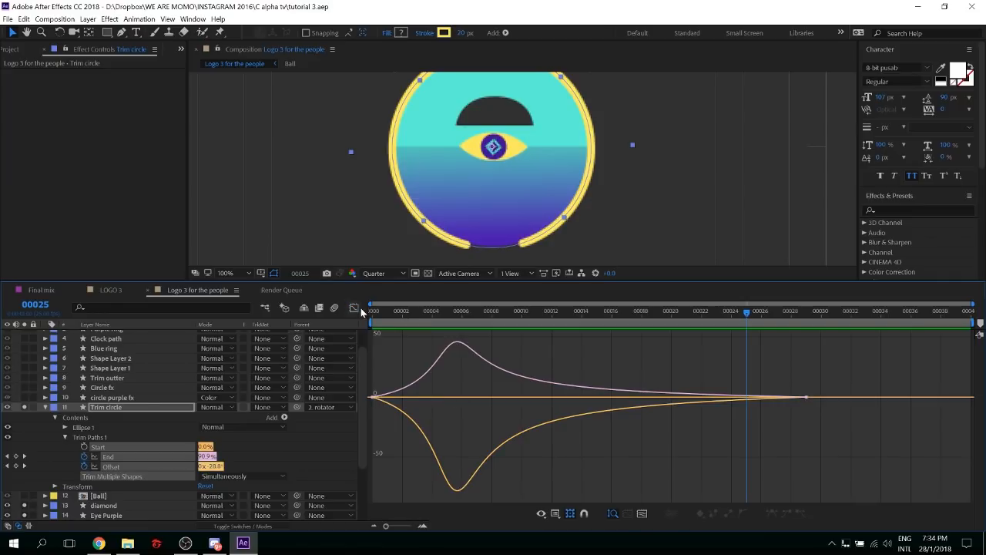
{"action": "left_click", "coordinate": [360, 307]}
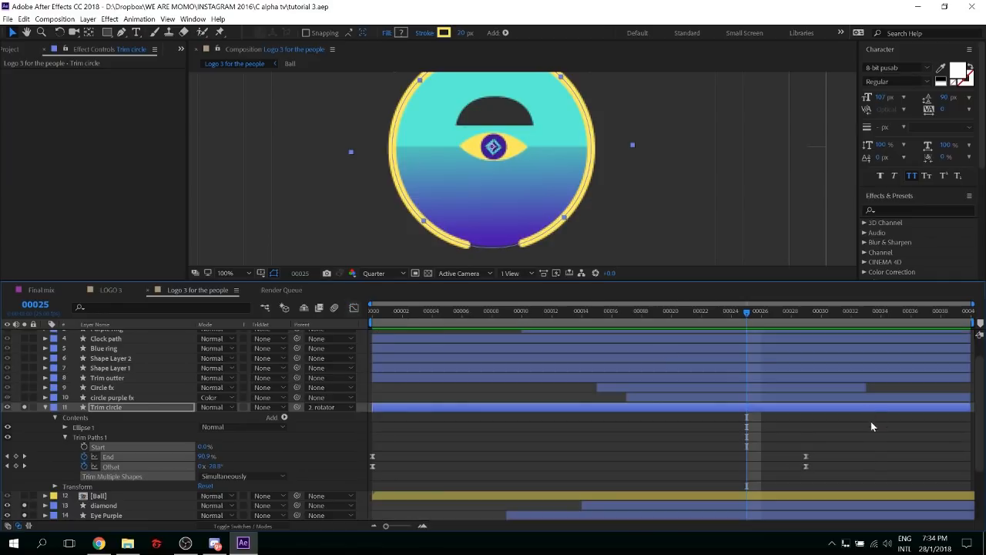
Move the Trim circle's last End and Offset keyframes to frame 22, preview the animation from the start, and save the project
{"action": "left_click", "coordinate": [795, 484]}
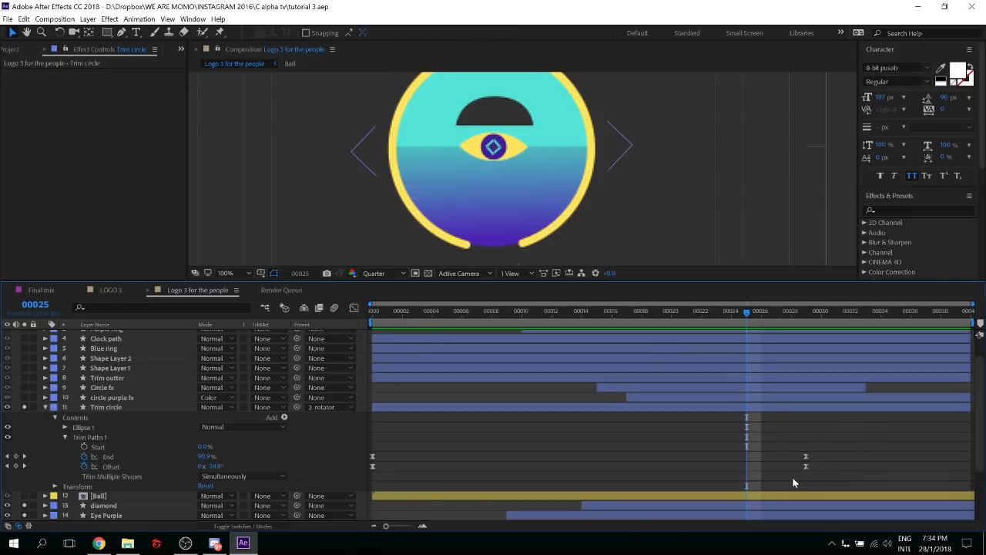
{"action": "left_click_drag", "start_coordinate": [793, 483], "coordinate": [703, 463]}
{"action": "key", "text": "Home"}
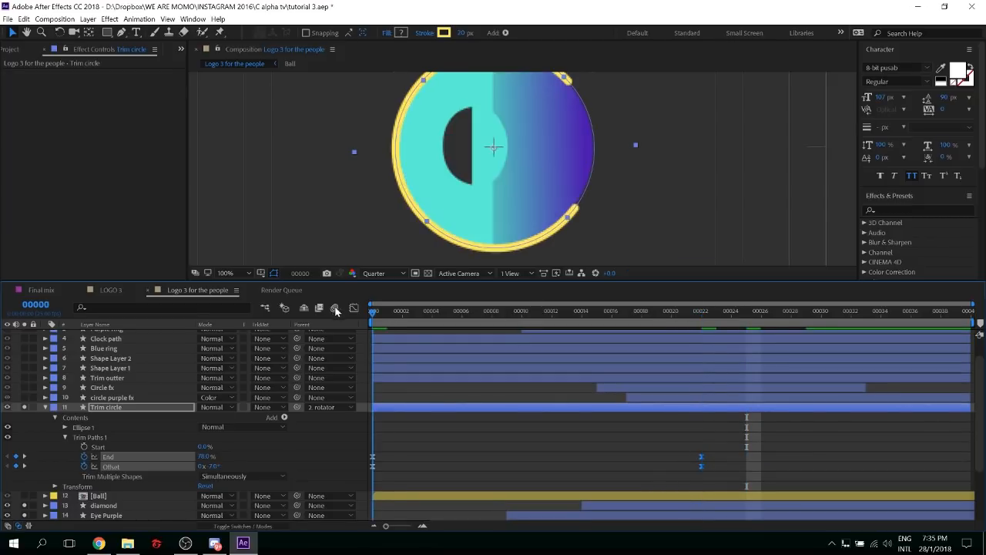
{"action": "key", "text": "space"}
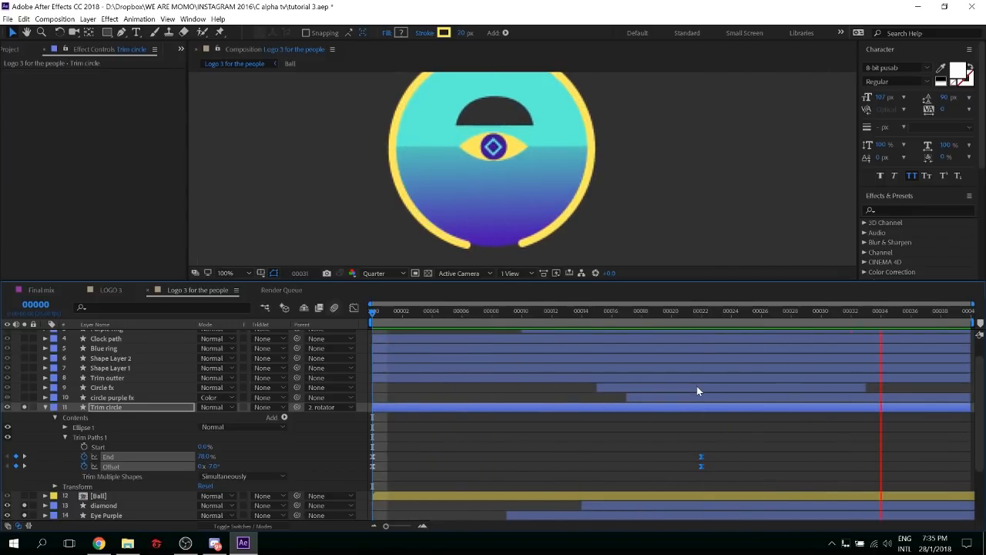
{"action": "key", "text": "ctrl+s"}
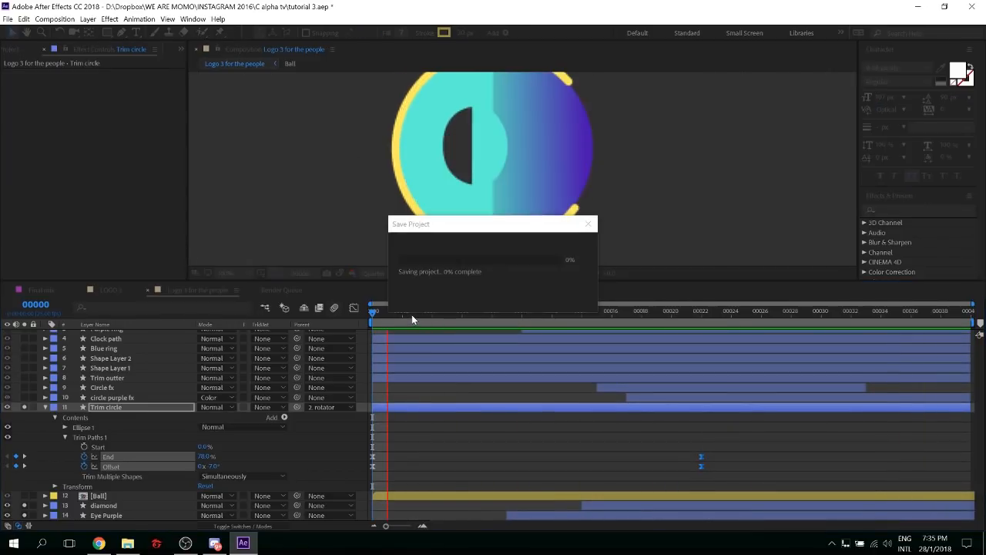
Collapse the Trim circle layer, solo the SNAKE pt layer, and scrub the animation to frame 11
{"action": "left_click", "coordinate": [44, 408]}
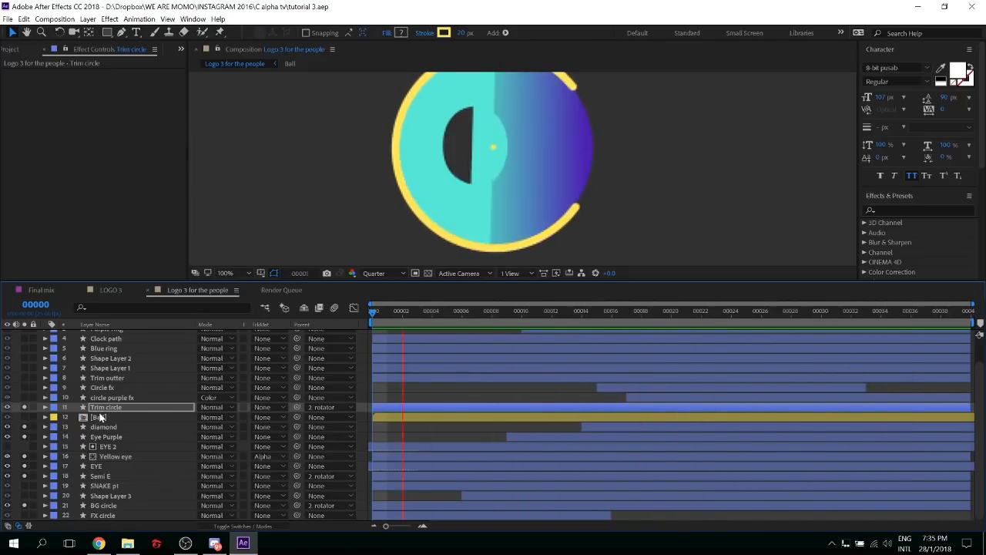
{"action": "key", "text": "space"}
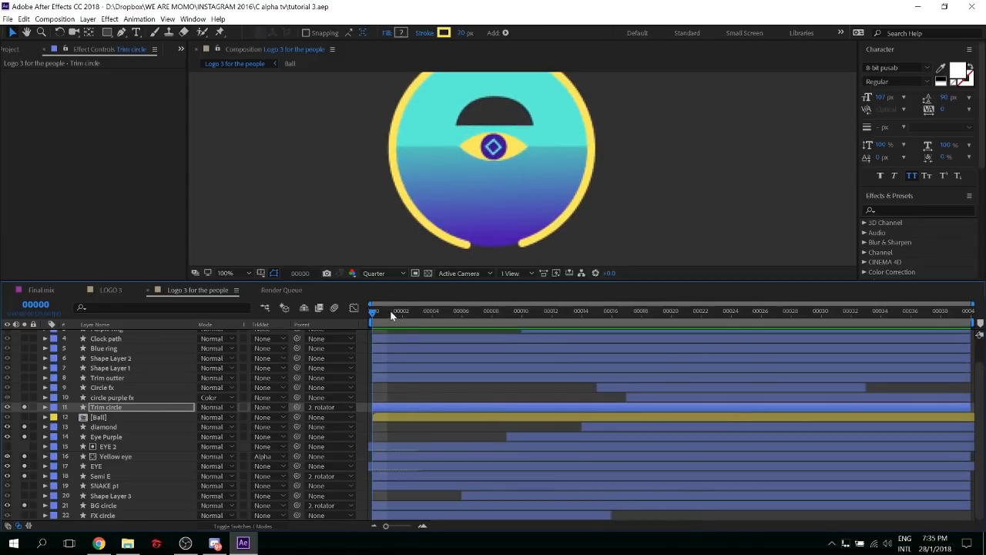
{"action": "left_click", "coordinate": [107, 406]}
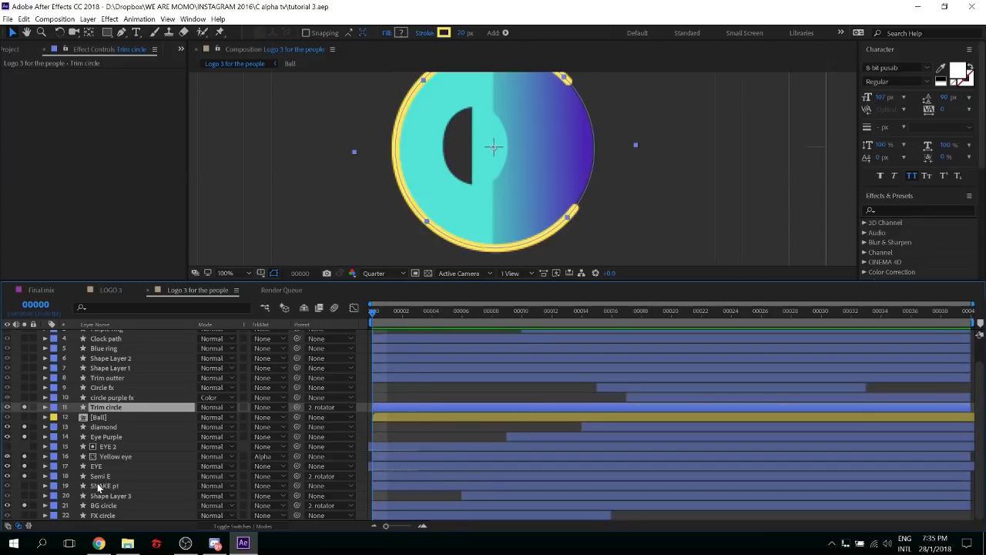
{"action": "left_click", "coordinate": [26, 485]}
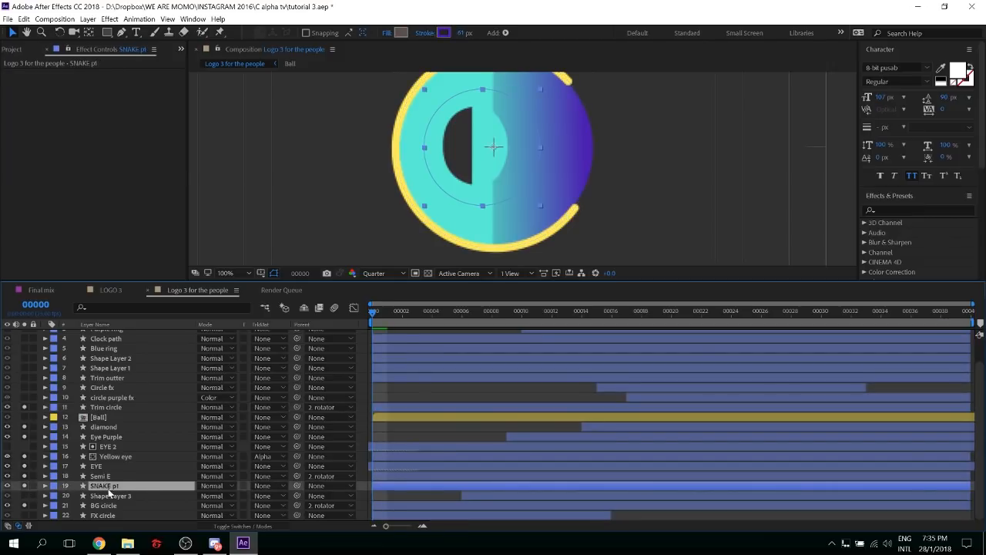
{"action": "left_click_drag", "start_coordinate": [373, 314], "coordinate": [540, 311]}
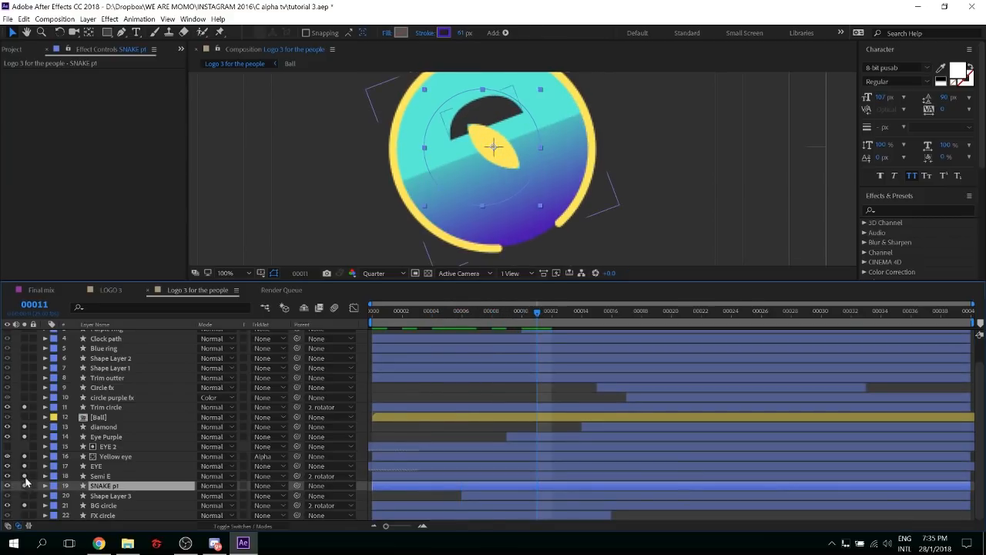
Try placing the SNAKE pt layer above Trim circle and changing its rotation, undoing each change
{"action": "left_click_drag", "start_coordinate": [104, 416], "coordinate": [106, 405]}
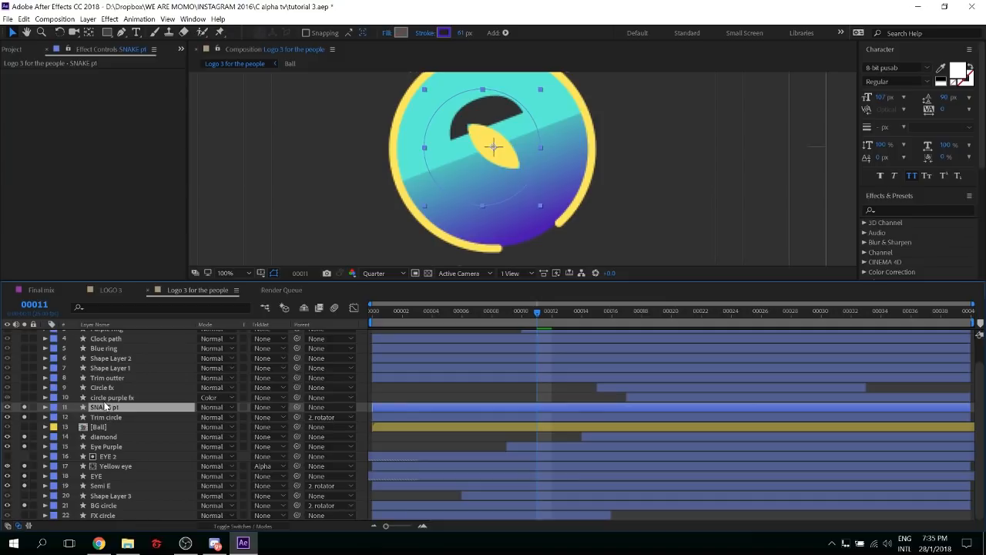
{"action": "key", "text": "ctrl+z"}
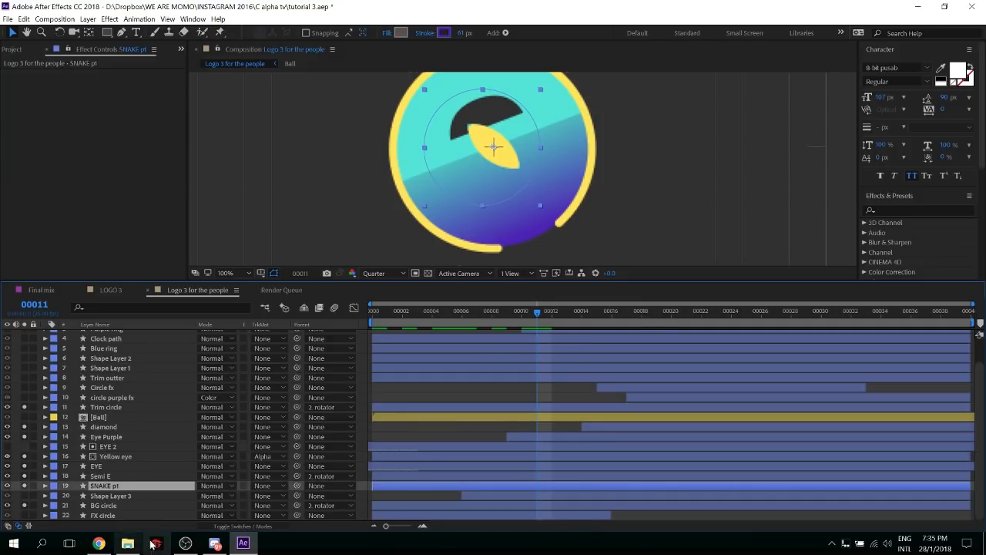
{"action": "key", "text": "r"}
{"action": "left_click_drag", "start_coordinate": [215, 499], "coordinate": [413, 501]}
{"action": "key", "text": "ctrl+z"}
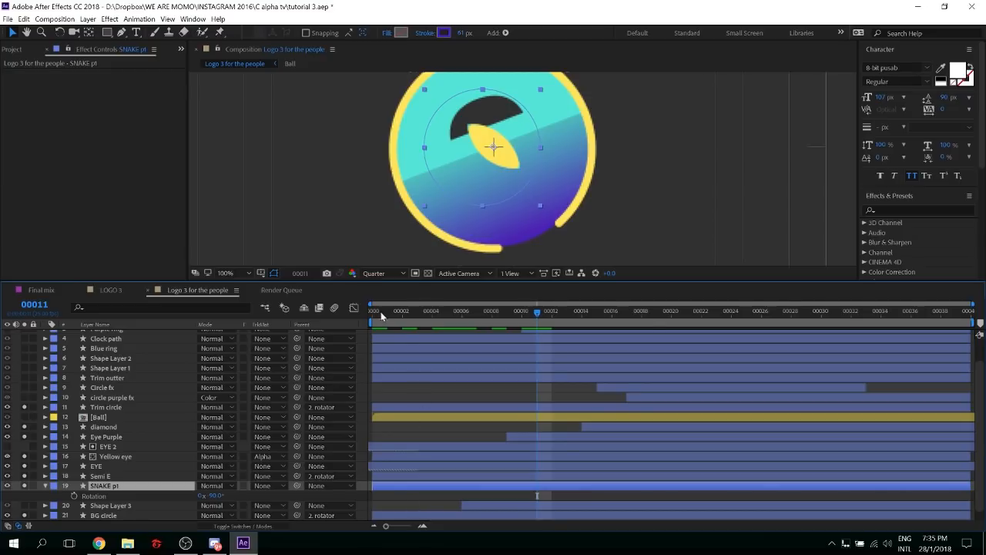
At frame 0, set the SNAKE pt's Trim Paths 1 End to 100% and move the layer directly above Semi E
{"action": "key", "text": "Home"}
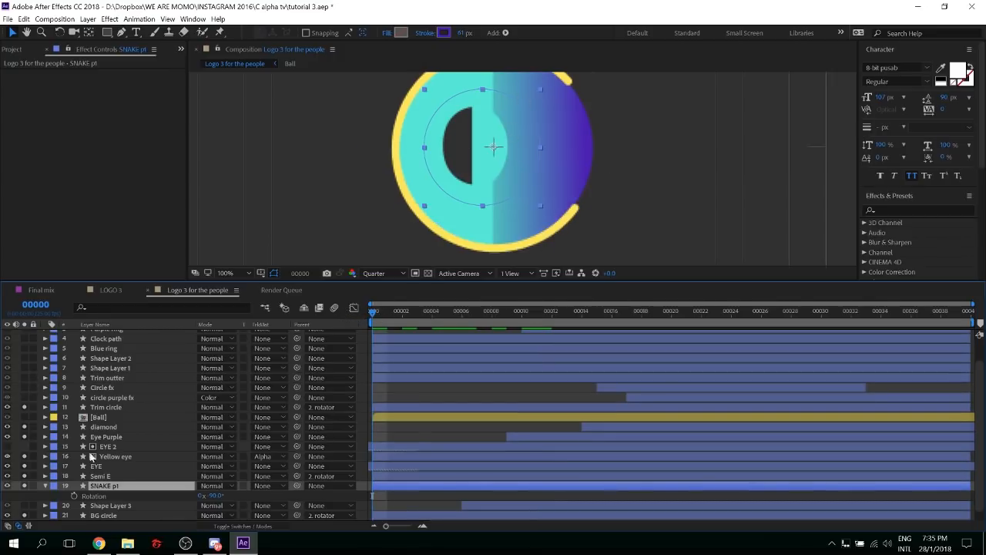
{"action": "left_click", "coordinate": [46, 487]}
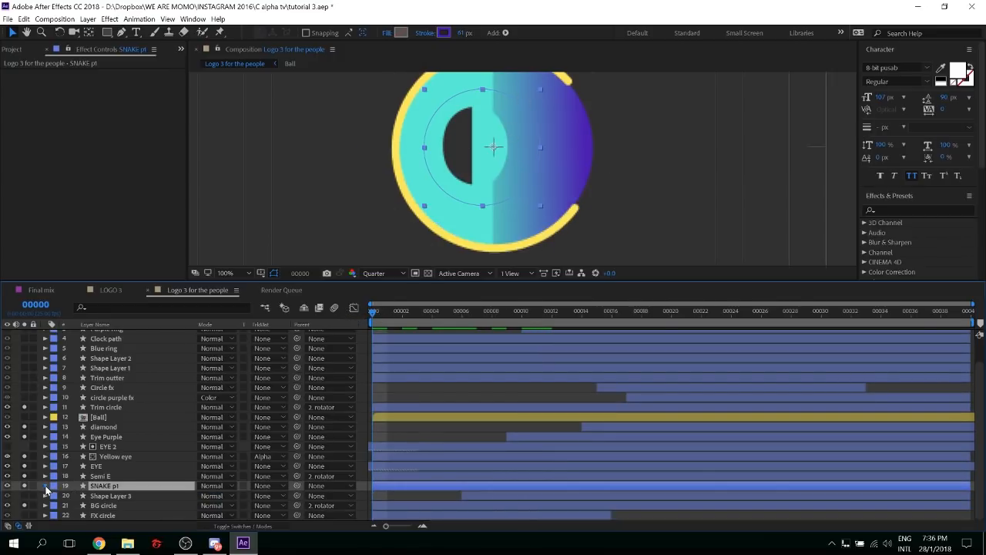
{"action": "left_click", "coordinate": [45, 485]}
{"action": "scroll", "coordinate": [52, 466], "scroll_direction": "down", "scroll_amount": 3}
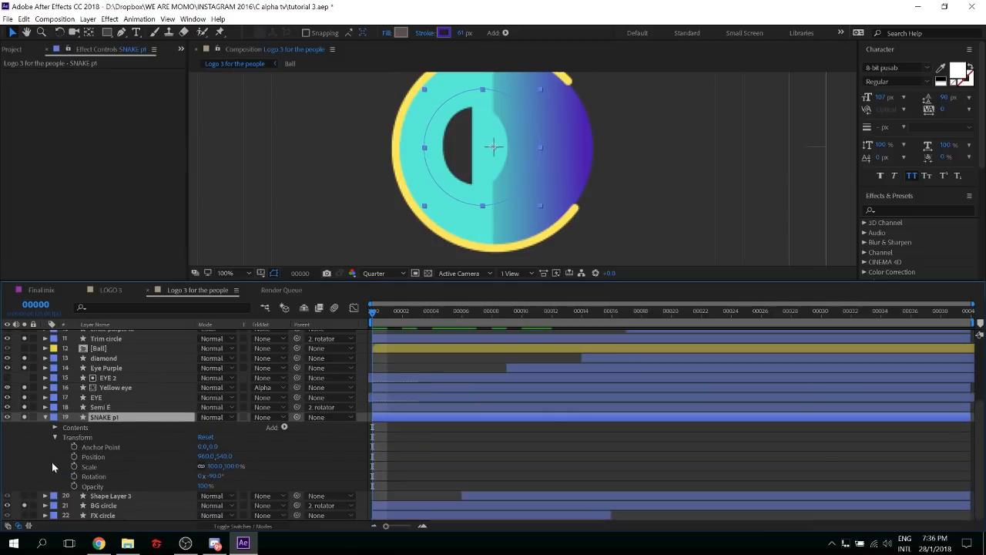
{"action": "left_click", "coordinate": [56, 428]}
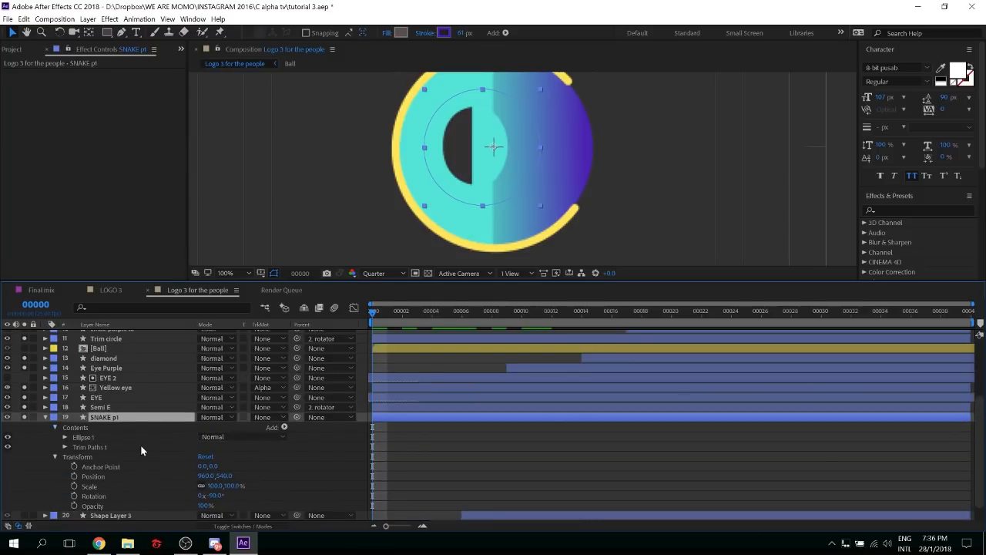
{"action": "left_click", "coordinate": [64, 446]}
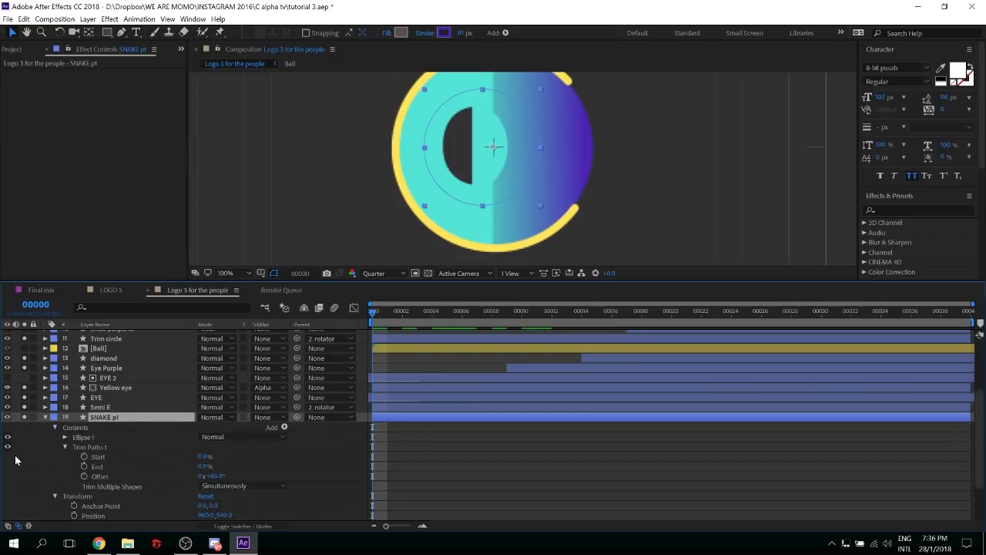
{"action": "left_click_drag", "start_coordinate": [204, 466], "coordinate": [252, 466]}
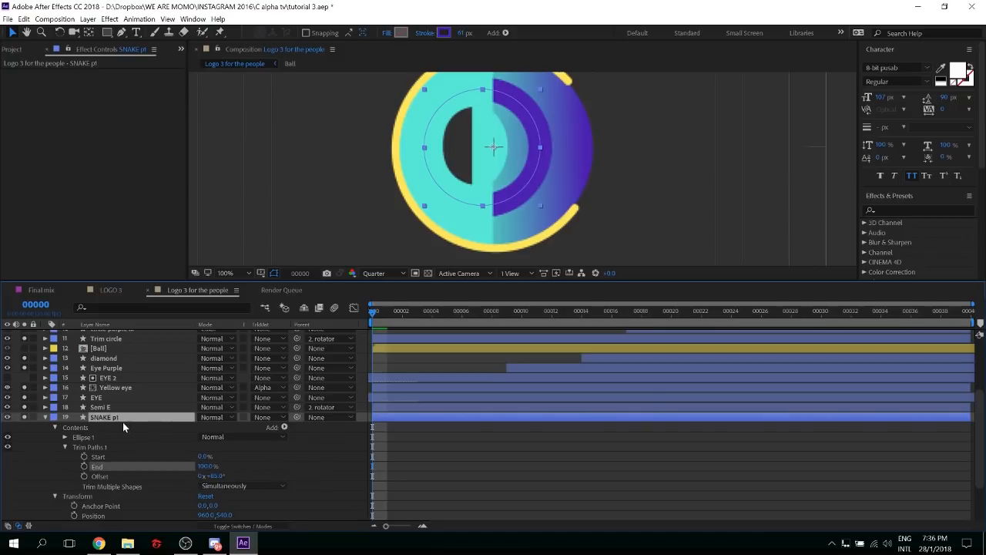
{"action": "left_click_drag", "start_coordinate": [114, 418], "coordinate": [117, 398]}
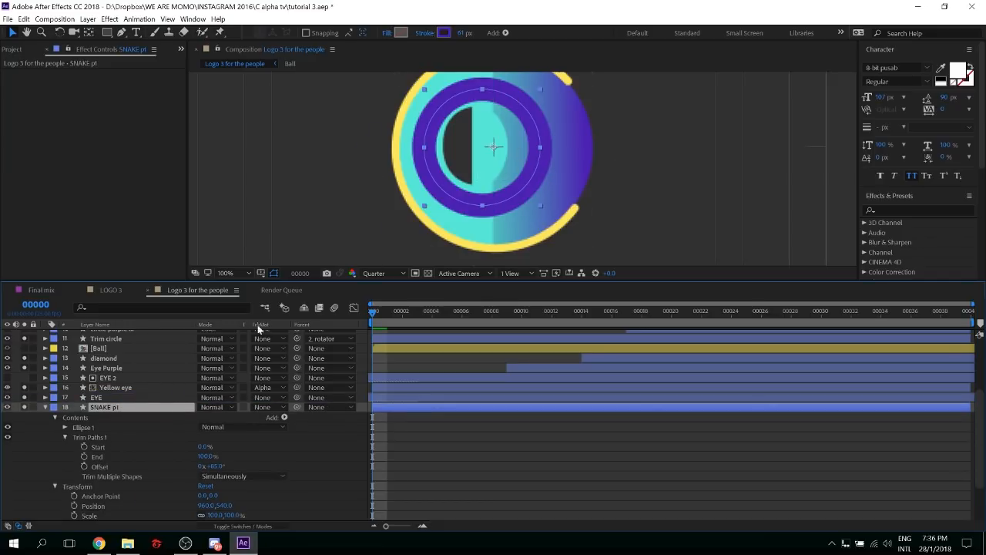
Try reducing the SNAKE pt's Trim Paths 1 End to 48% and undo the change
{"action": "left_click_drag", "start_coordinate": [208, 456], "coordinate": [174, 455]}
{"action": "key", "text": "Return"}
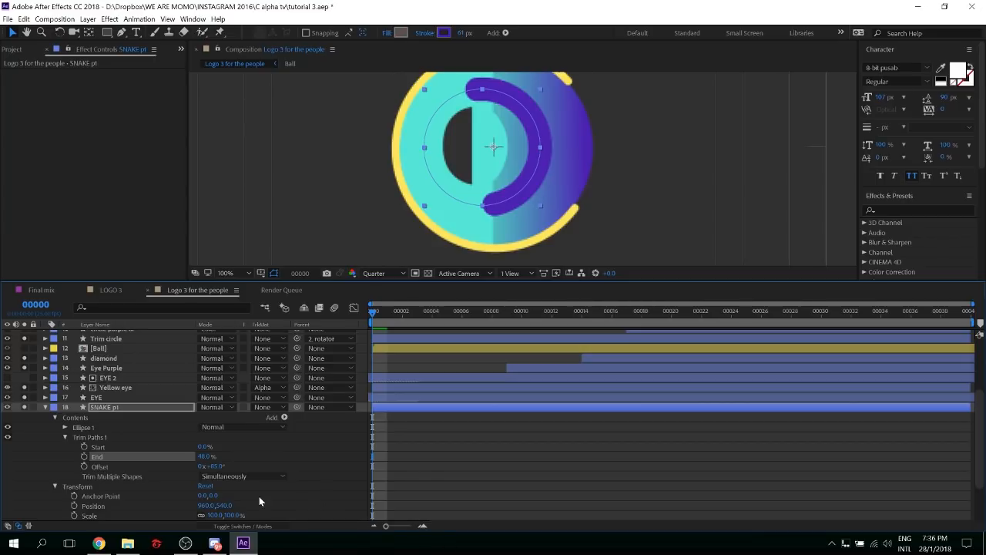
{"action": "key", "text": "ctrl+z"}
Set the SNAKE pt's Trim Paths 1 End to 0% and add a keyframe for it at frame 0
{"action": "left_click", "coordinate": [206, 457]}
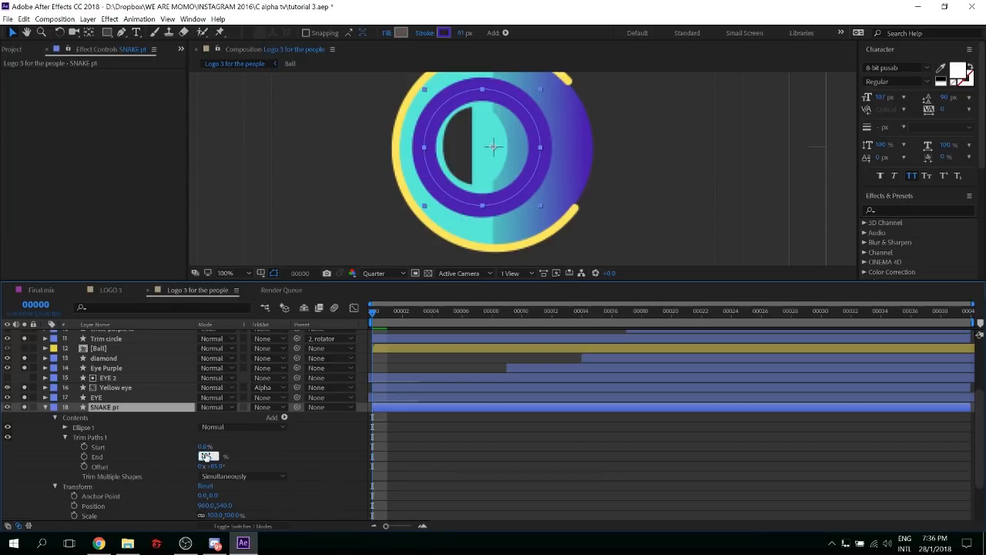
{"action": "type", "text": "0"}
{"action": "key", "text": "Return"}
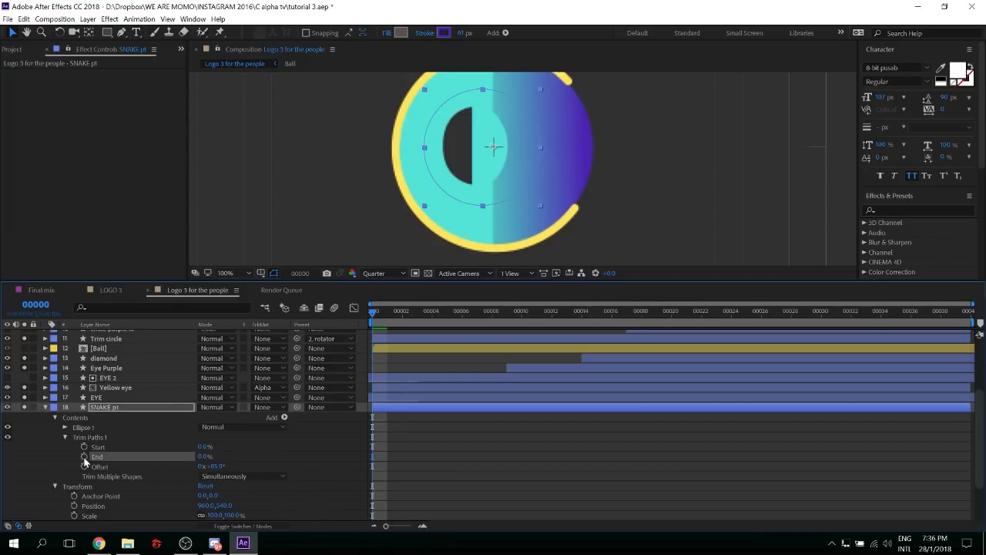
{"action": "left_click", "coordinate": [84, 457]}
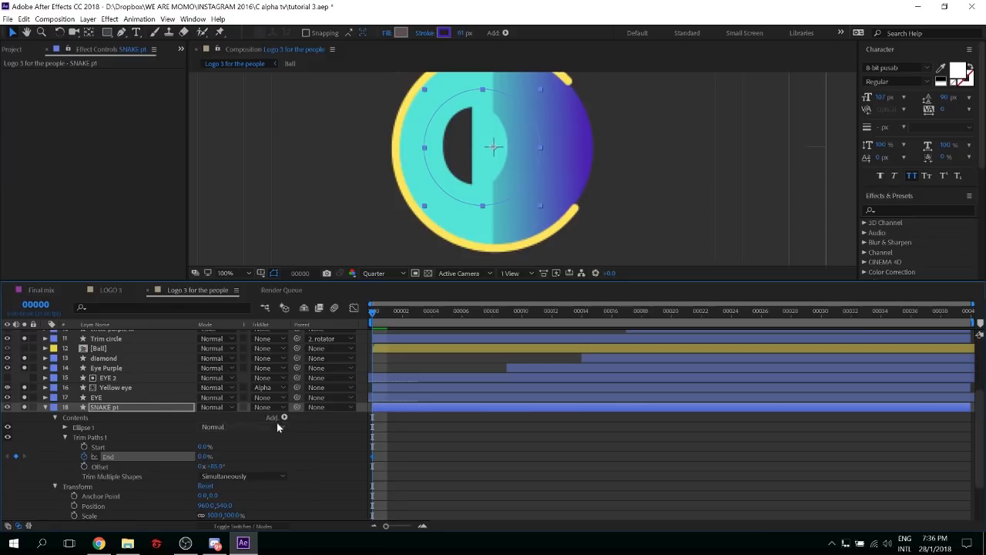
Parent the SNAKE pt layer to the rotator layer
{"action": "left_click_drag", "start_coordinate": [296, 407], "coordinate": [171, 407]}
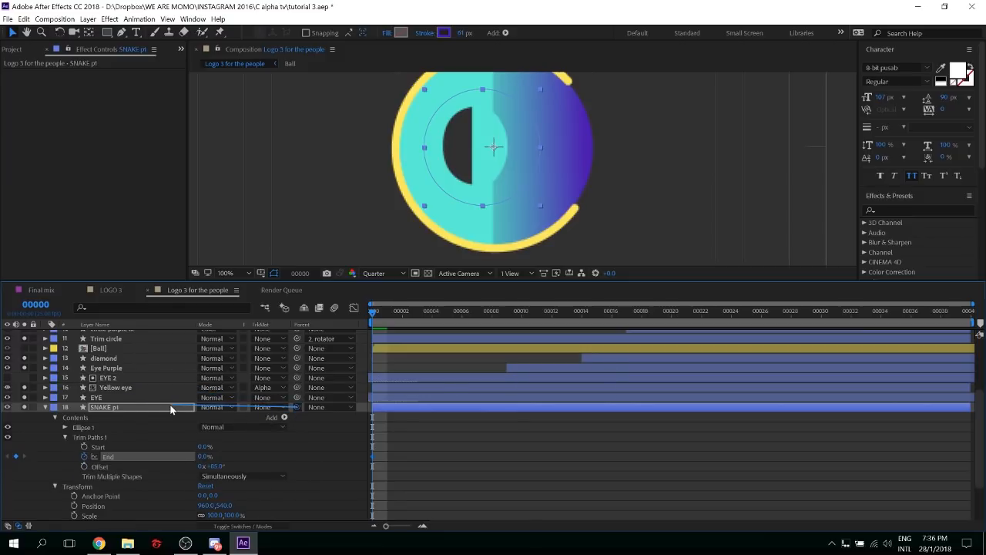
{"action": "left_click", "coordinate": [320, 406]}
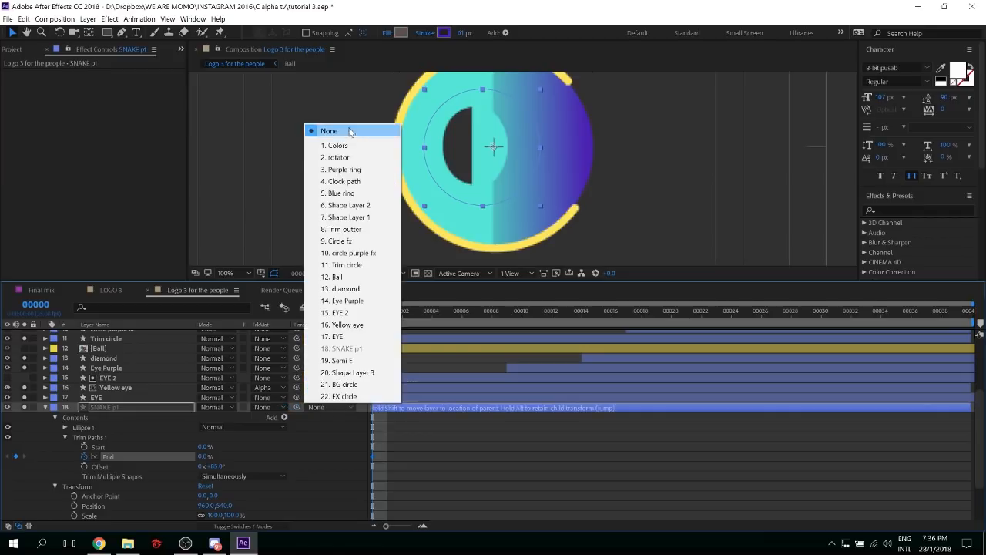
{"action": "left_click", "coordinate": [350, 157]}
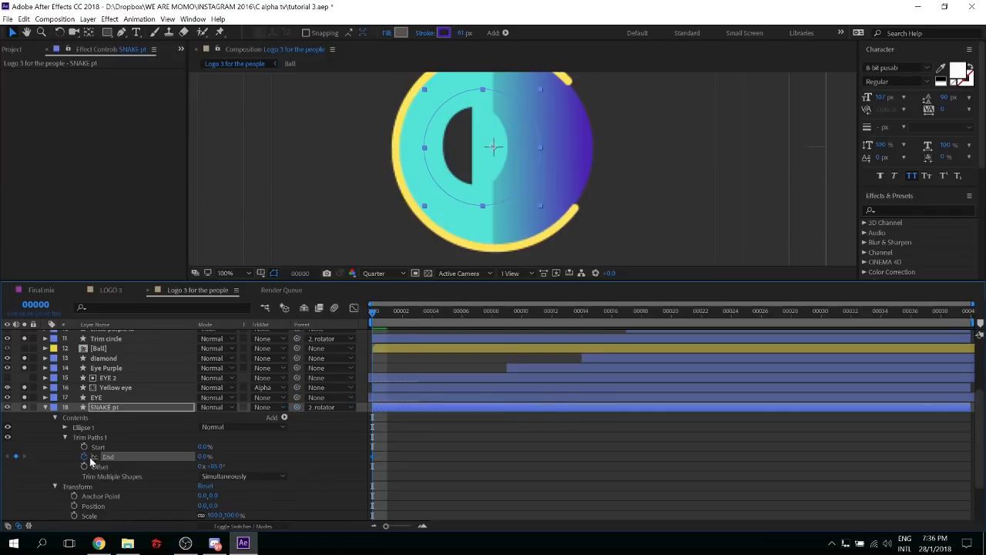
Set the SNAKE pt's Trim Paths 1 End to 26% at frame 20, comparing the arc with the LOGO 3 composition
{"action": "key", "text": "shift+Page_Down"}
{"action": "key", "text": "shift+Page_Down"}
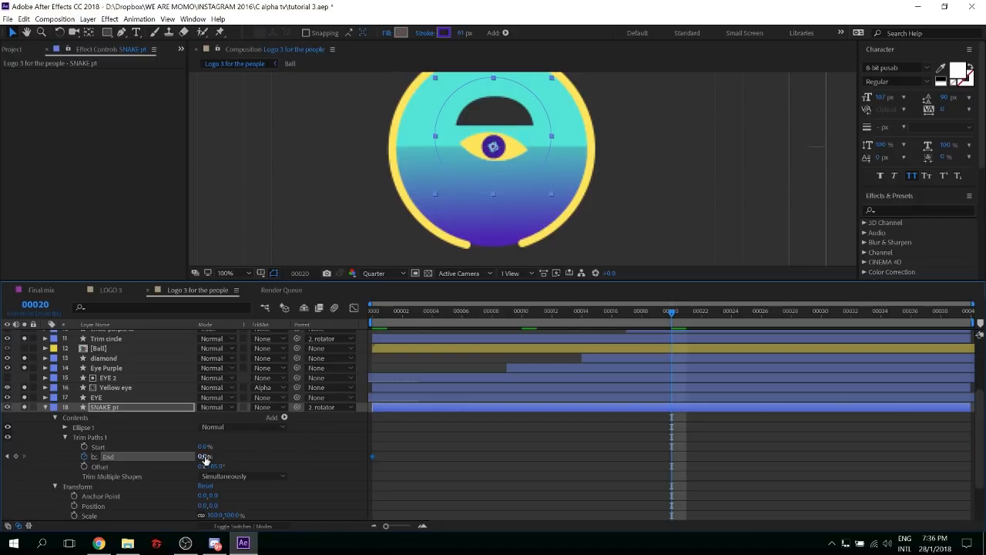
{"action": "mouse_move", "coordinate": [204, 456]}
{"action": "left_mouse_down"}
{"action": "mouse_move", "coordinate": [232, 457]}
{"action": "mouse_move", "coordinate": [222, 459]}
{"action": "left_mouse_up"}
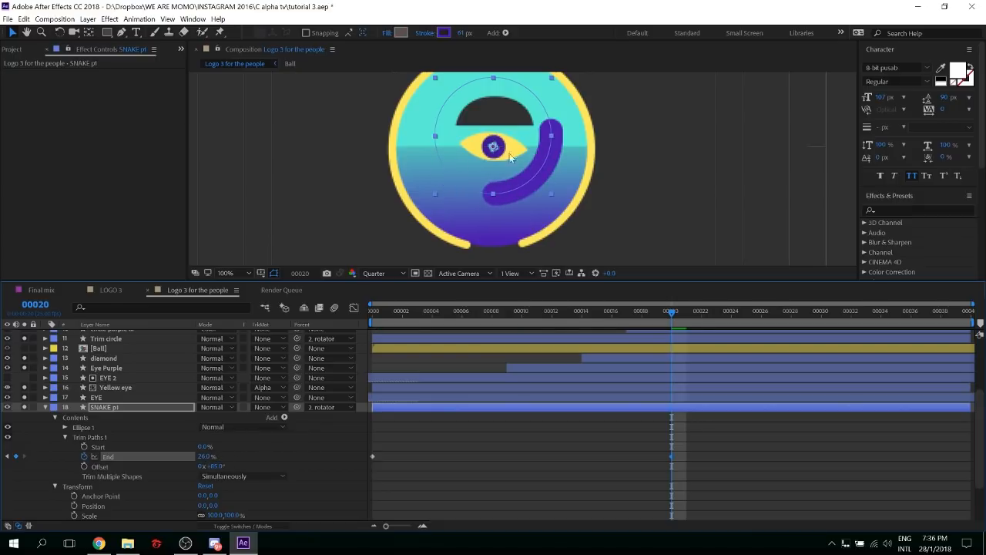
{"action": "left_click", "coordinate": [112, 291]}
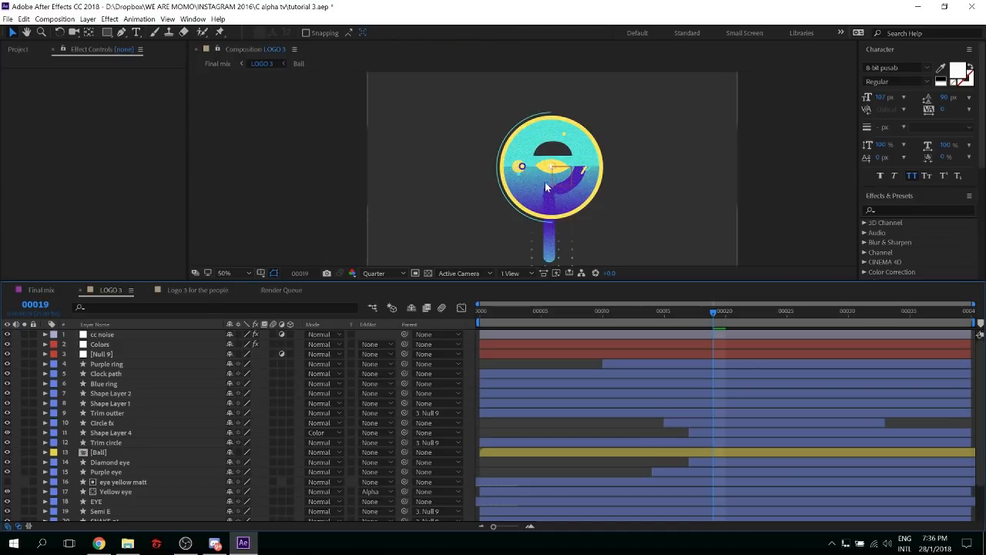
{"action": "left_click", "coordinate": [194, 290]}
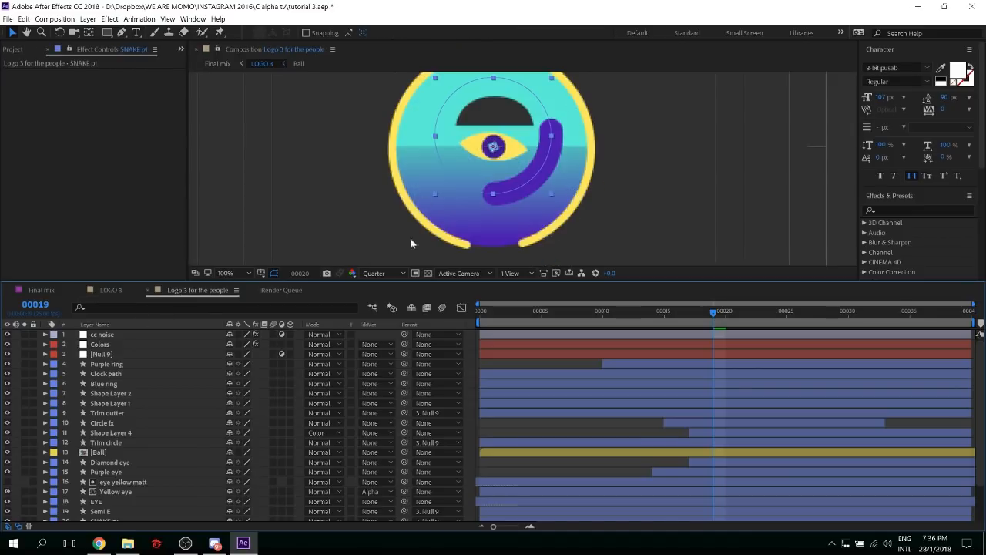
Apply Easy Ease to both SNAKE pt End keyframes and reshape the speed graph to peak around frame 4 with a long slowdown
{"action": "left_click_drag", "start_coordinate": [720, 449], "coordinate": [325, 475]}
{"action": "key", "text": "F9"}
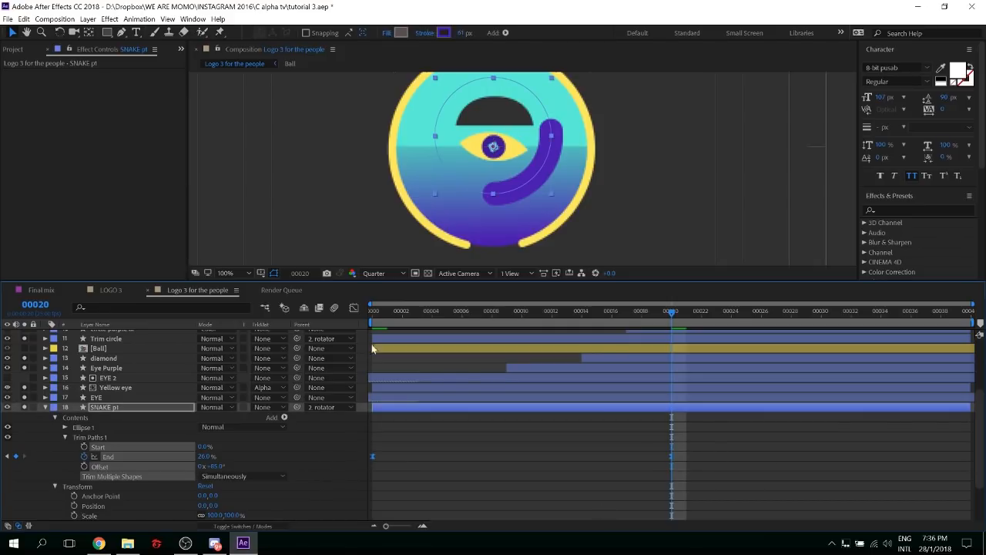
{"action": "left_click", "coordinate": [354, 308]}
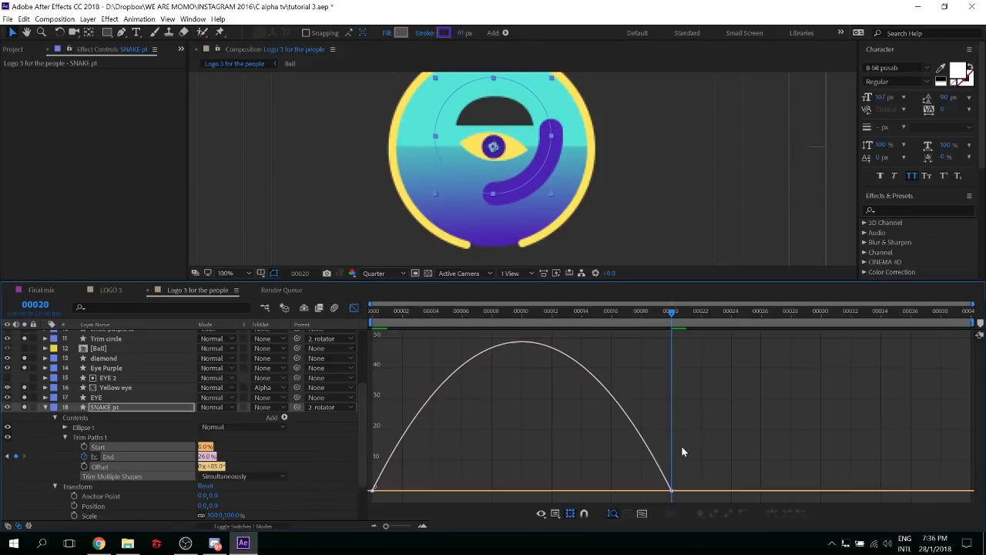
{"action": "left_click_drag", "start_coordinate": [682, 442], "coordinate": [618, 532]}
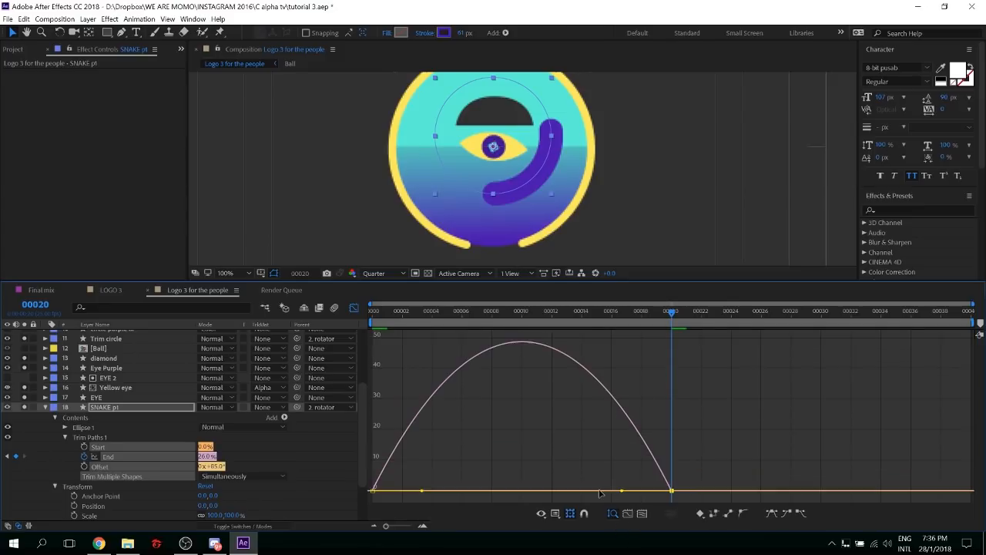
{"action": "left_click_drag", "start_coordinate": [574, 500], "coordinate": [493, 492]}
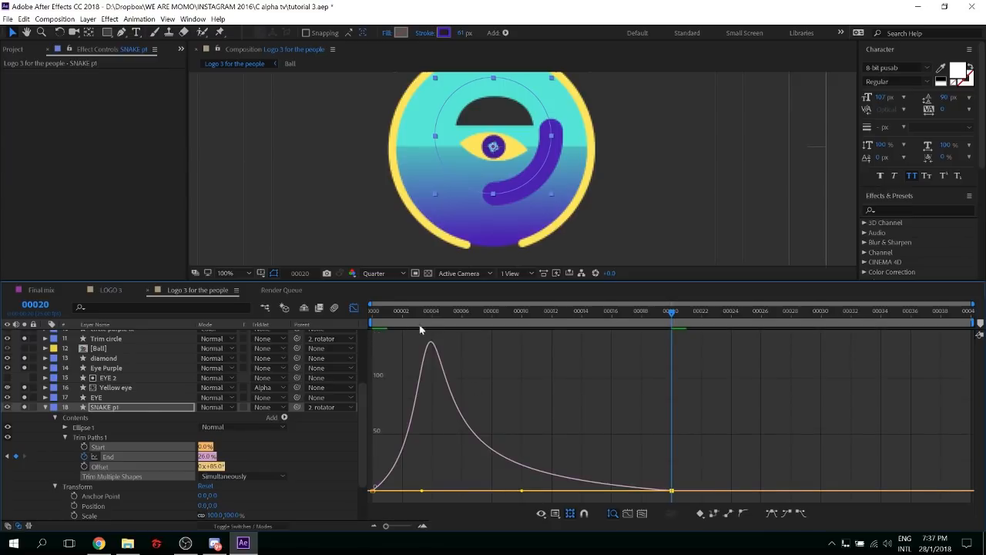
{"action": "left_click", "coordinate": [354, 308]}
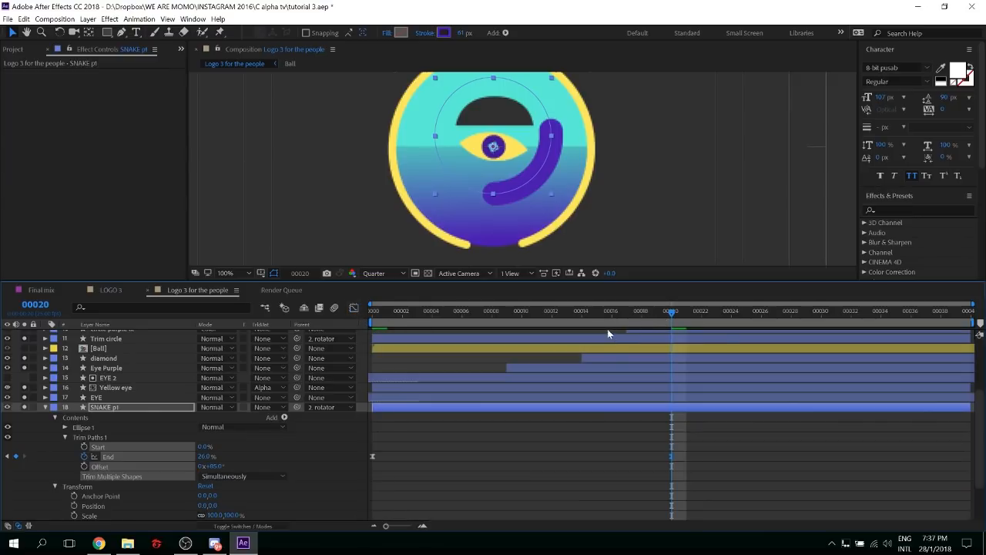
Preview the SNAKE pt draw-on animation from frame 0 and collapse the layer's properties
{"action": "left_click_drag", "start_coordinate": [629, 313], "coordinate": [353, 325]}
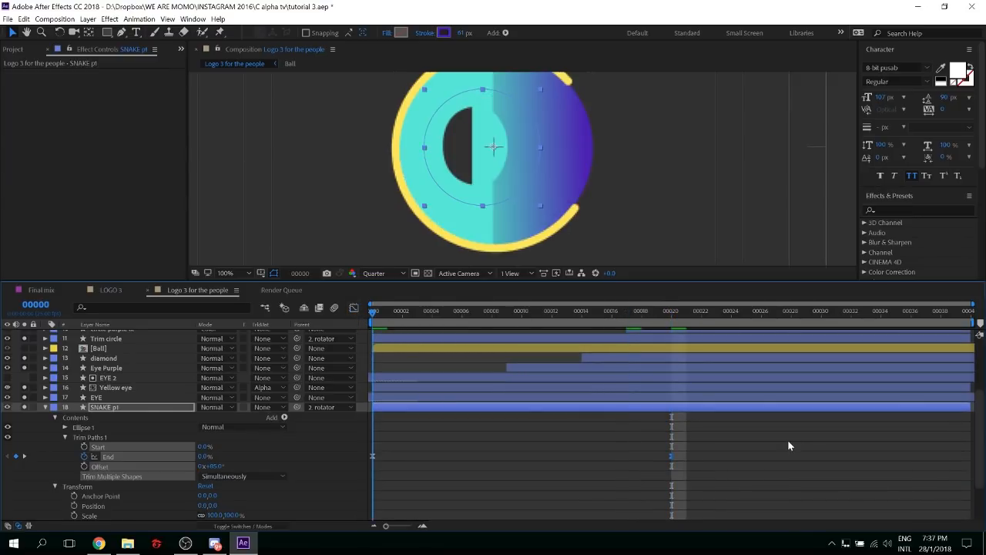
{"action": "key", "text": "space"}
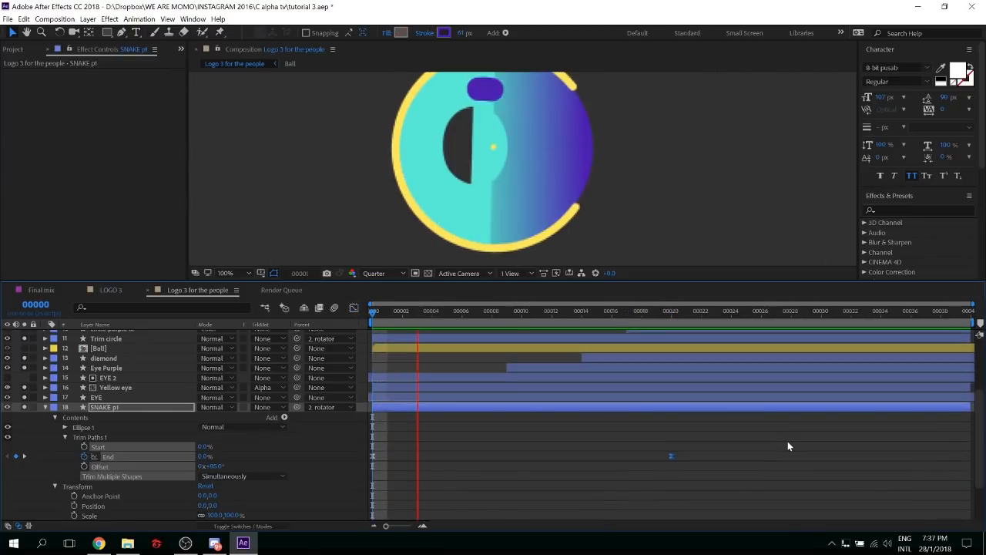
{"action": "key", "text": "space"}
{"action": "left_click", "coordinate": [45, 407]}
{"action": "scroll", "coordinate": [110, 423], "scroll_direction": "up", "scroll_amount": 3}
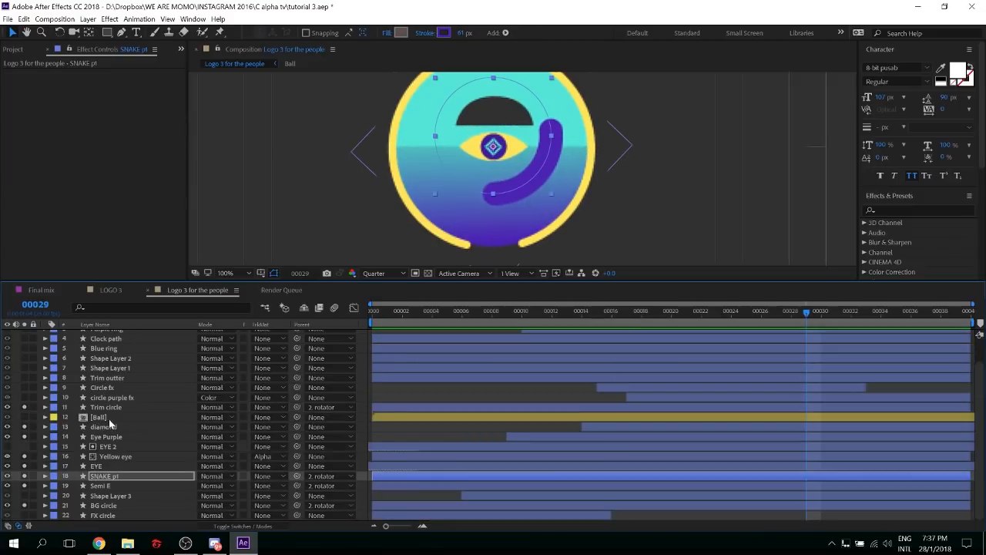
Try moving the Trim circle layer directly below Semi E and preview the animation from frame 0
{"action": "left_click_drag", "start_coordinate": [105, 407], "coordinate": [105, 495]}
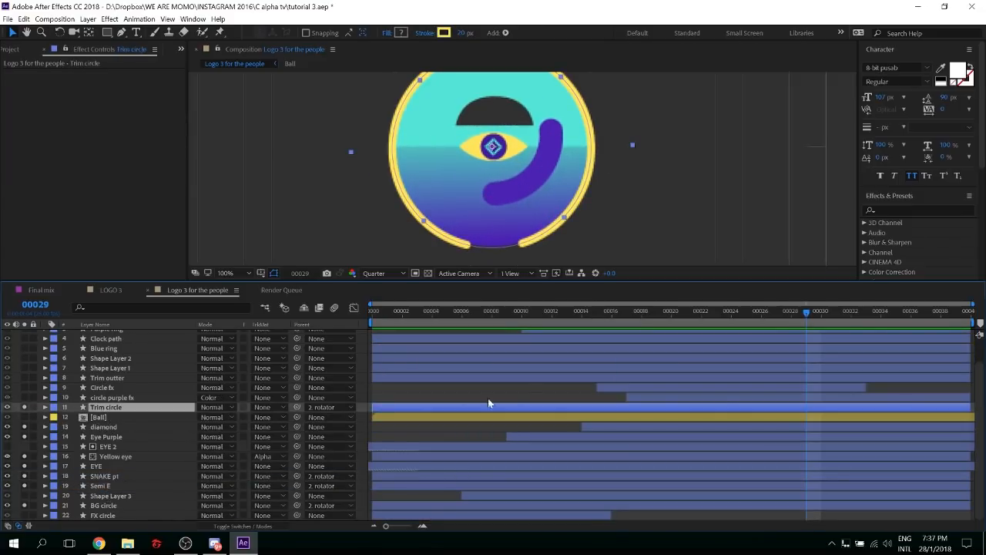
{"action": "key", "text": "Home"}
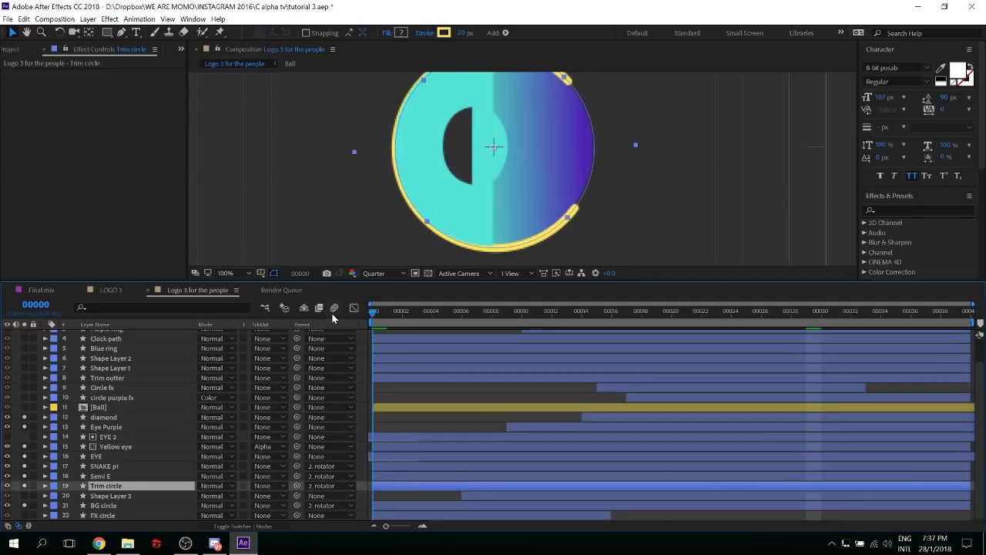
{"action": "key", "text": "space"}
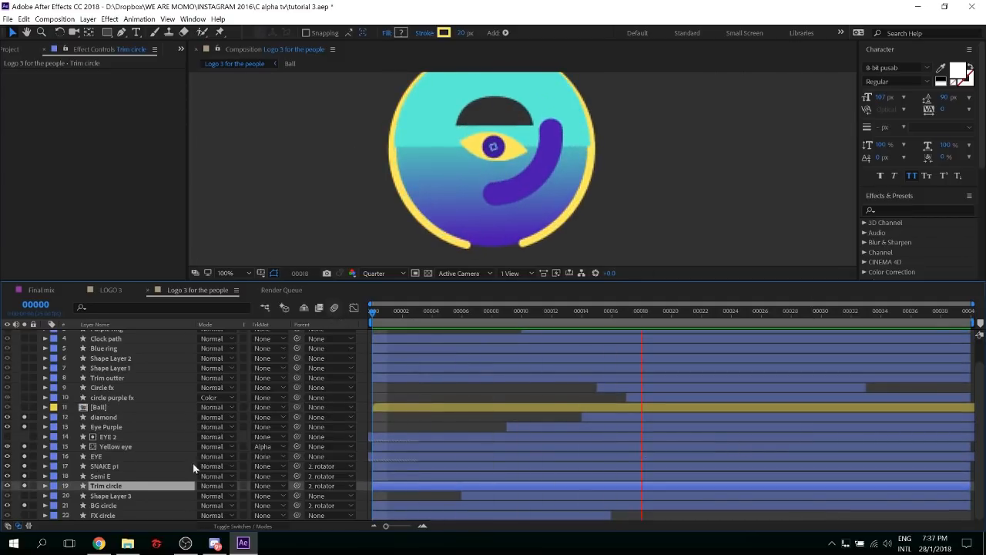
{"action": "key", "text": "space"}
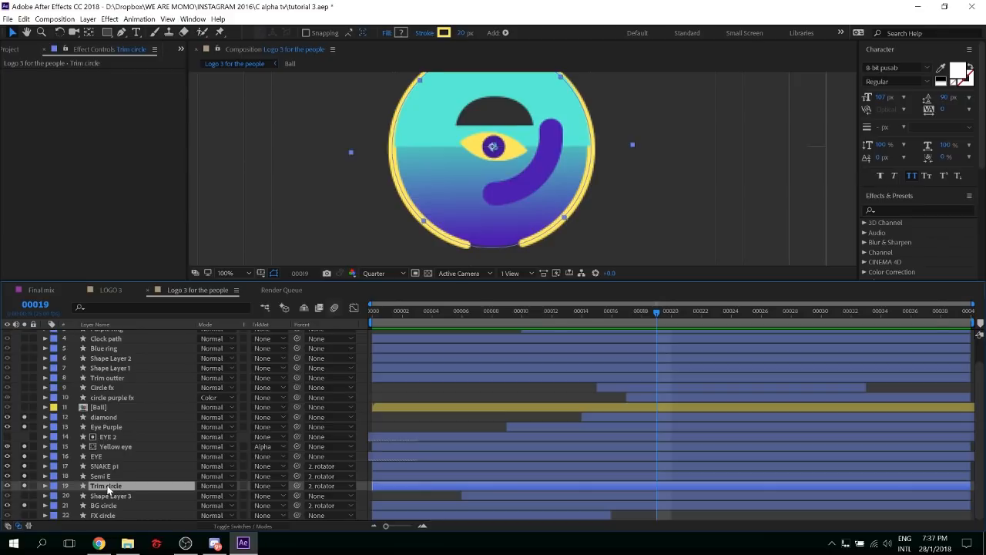
{"action": "left_click", "coordinate": [109, 486]}
{"action": "left_click", "coordinate": [109, 477]}
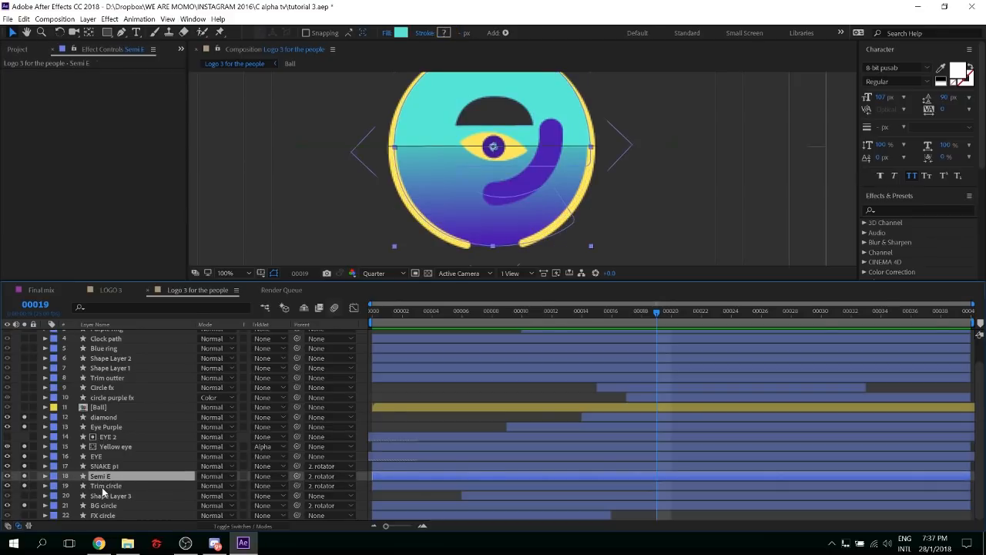
{"action": "left_click", "coordinate": [102, 487]}
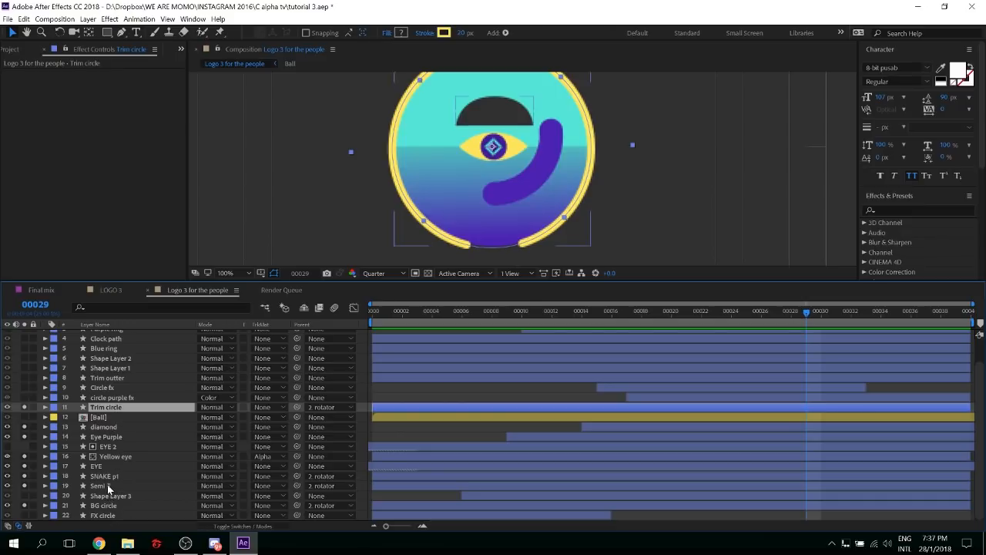
Move the SNAKE pt layer directly below Semi E and preview the animation from frame 0
{"action": "left_click", "coordinate": [110, 479]}
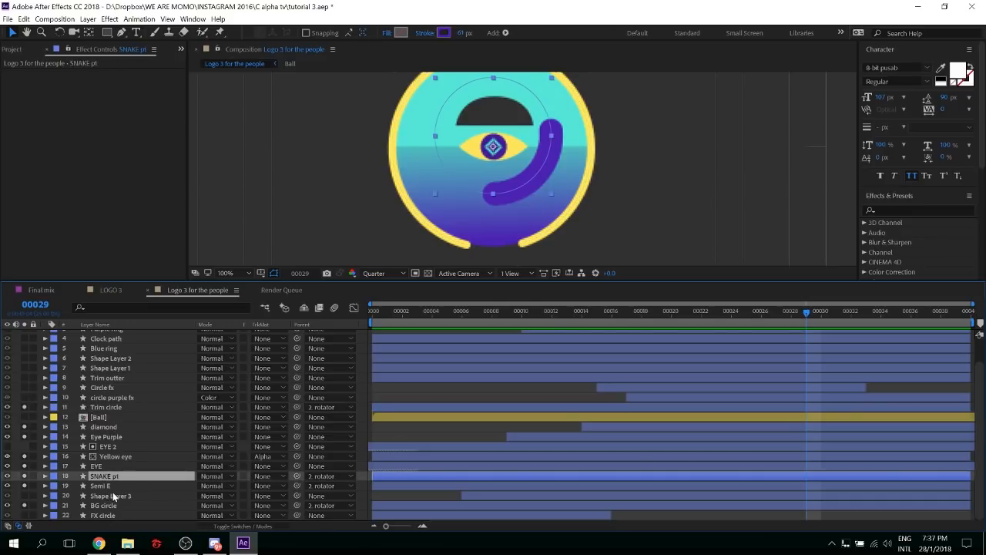
{"action": "key", "text": "ctrl+bracketleft"}
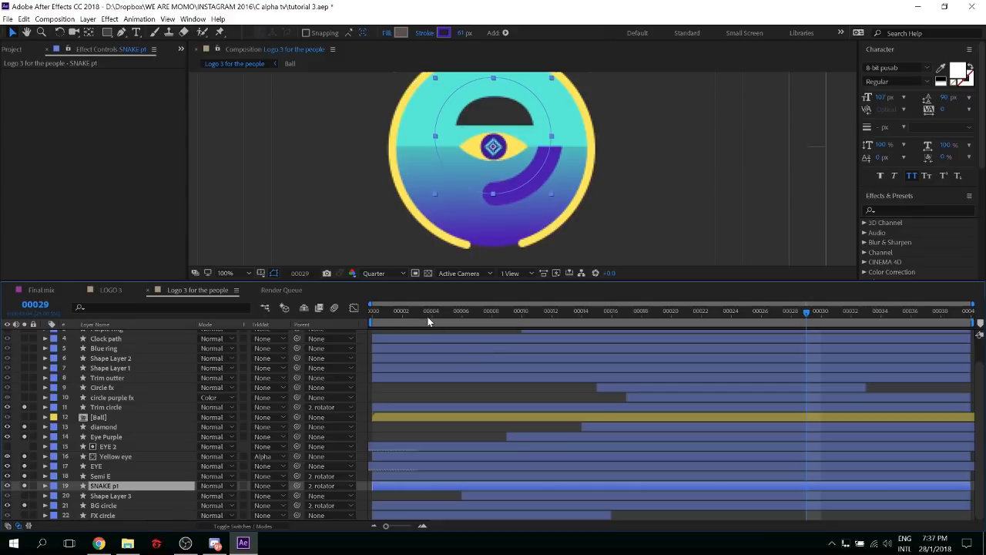
{"action": "left_click_drag", "start_coordinate": [412, 318], "coordinate": [340, 310]}
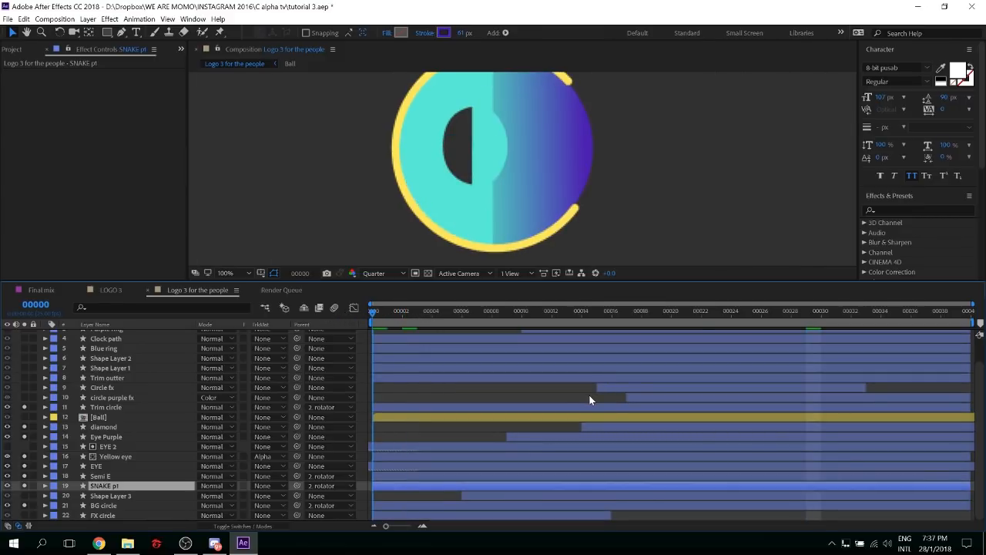
{"action": "key", "text": "space"}
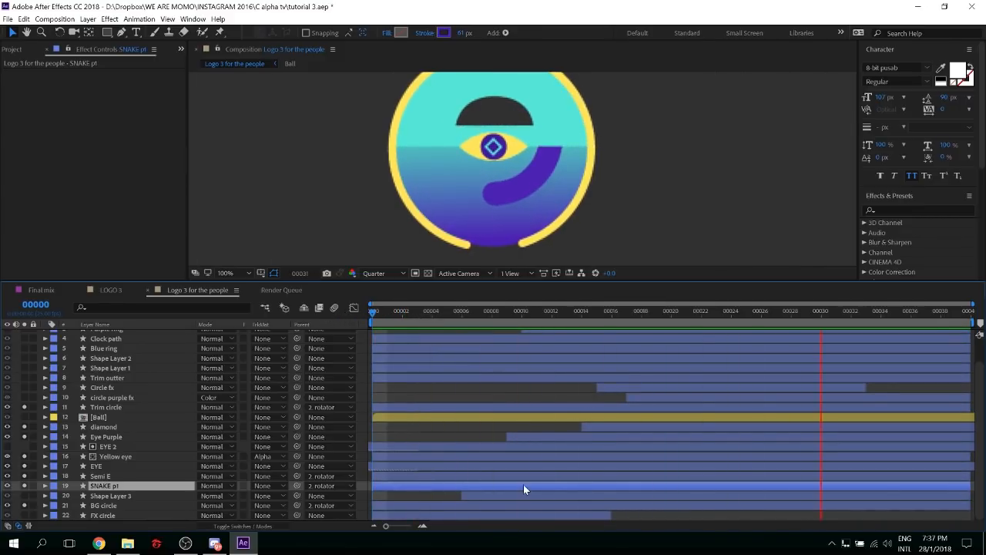
{"action": "key", "text": "space"}
Shift both SNAKE pt End keyframes to frames 6 and 26, preview the new timing, and collapse the layer
{"action": "key", "text": "u"}
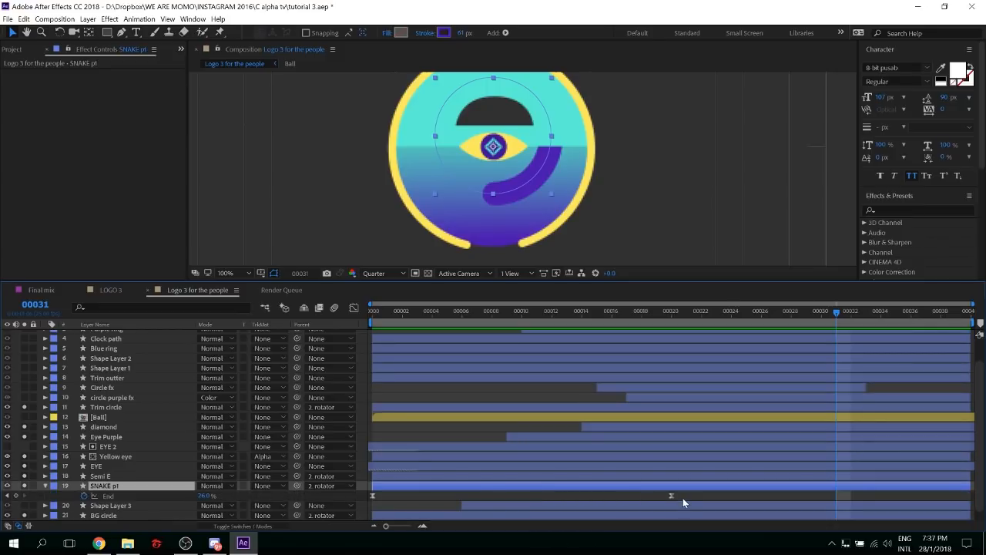
{"action": "left_click", "coordinate": [360, 498]}
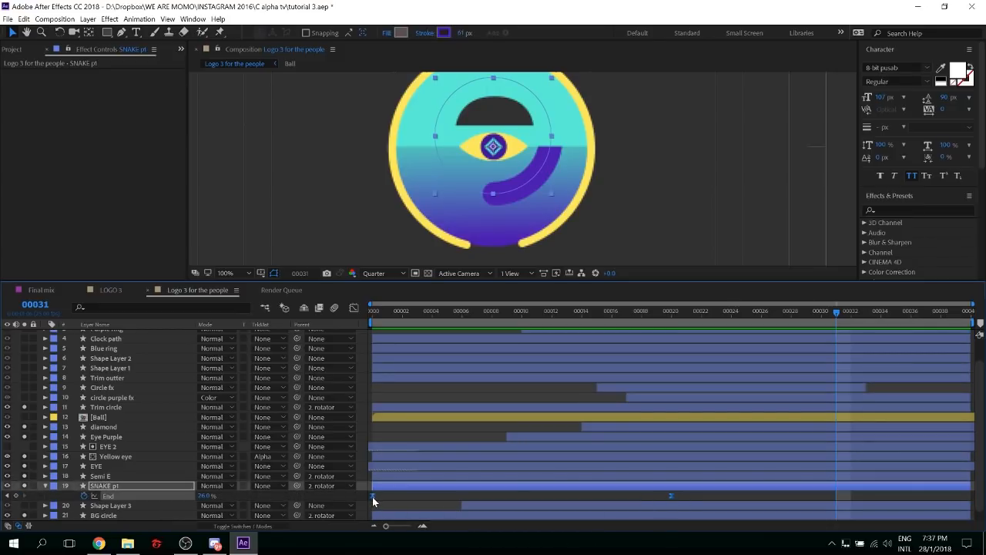
{"action": "left_click_drag", "start_coordinate": [373, 495], "coordinate": [461, 496]}
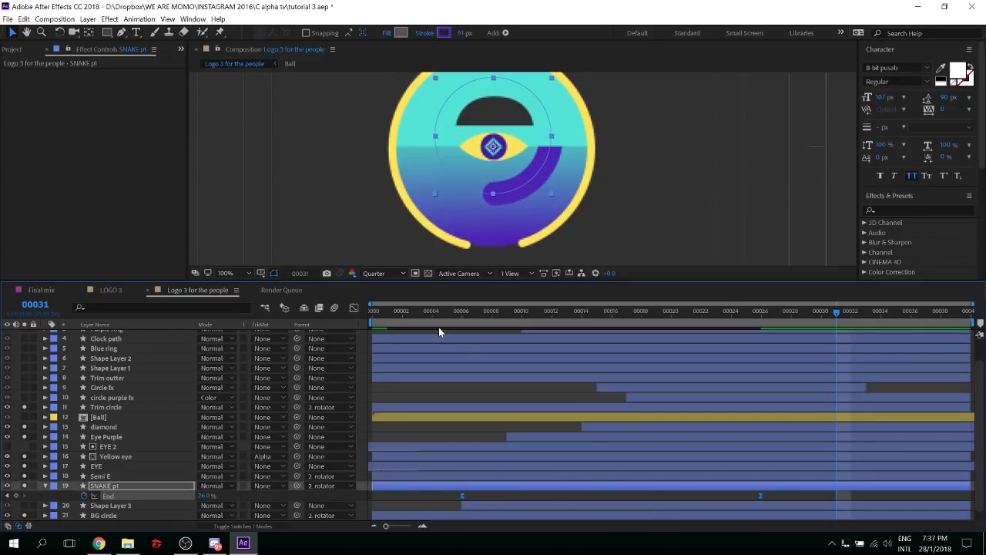
{"action": "left_click", "coordinate": [367, 322]}
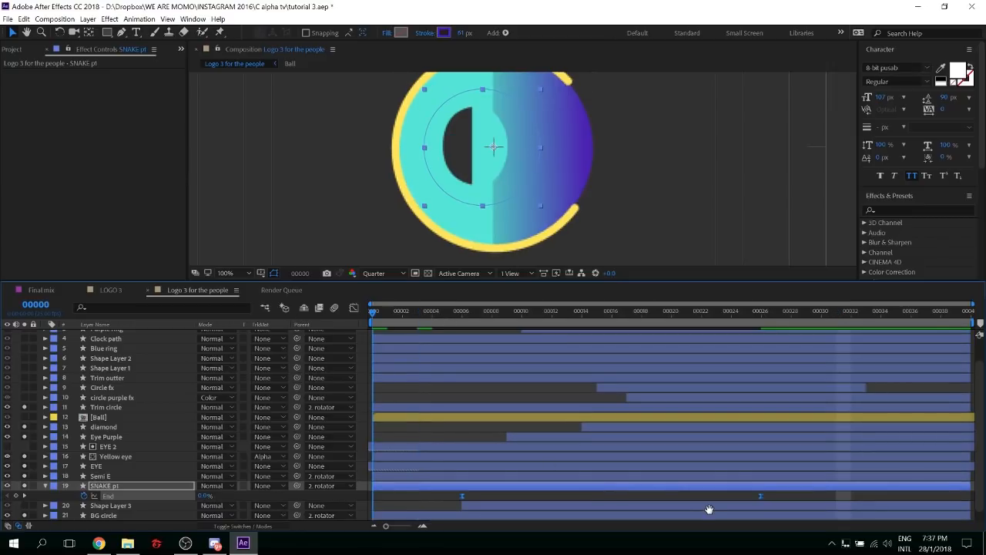
{"action": "key", "text": "space"}
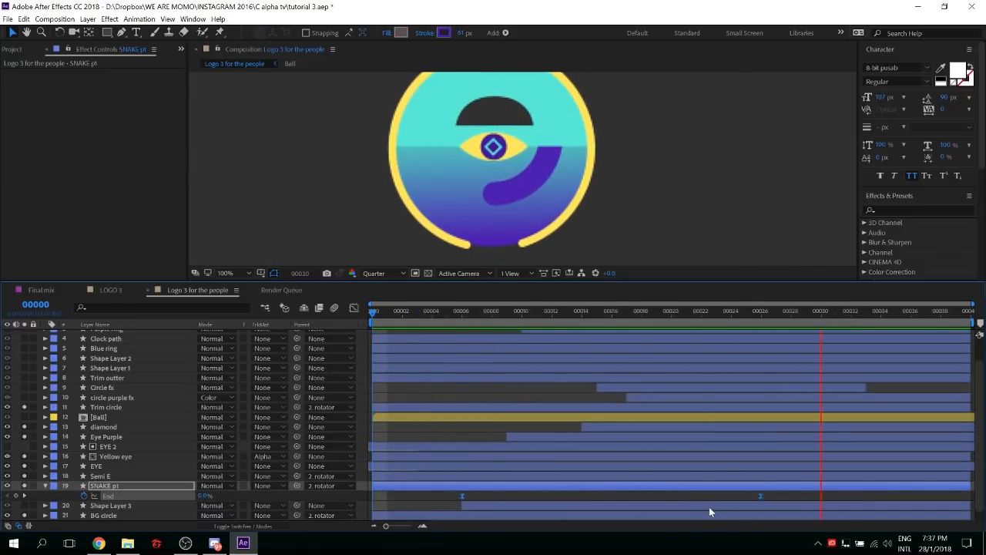
{"action": "key", "text": "space"}
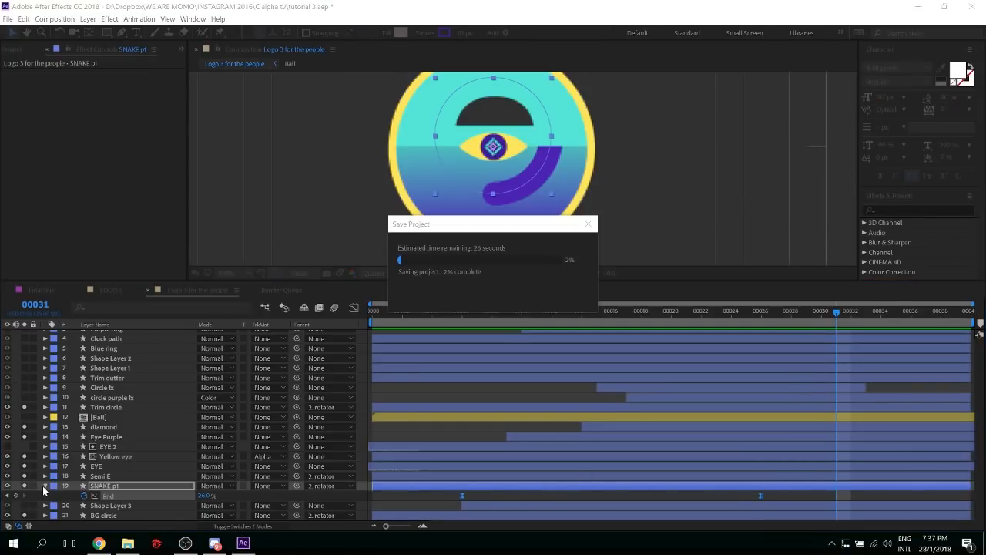
{"action": "left_click", "coordinate": [45, 486]}
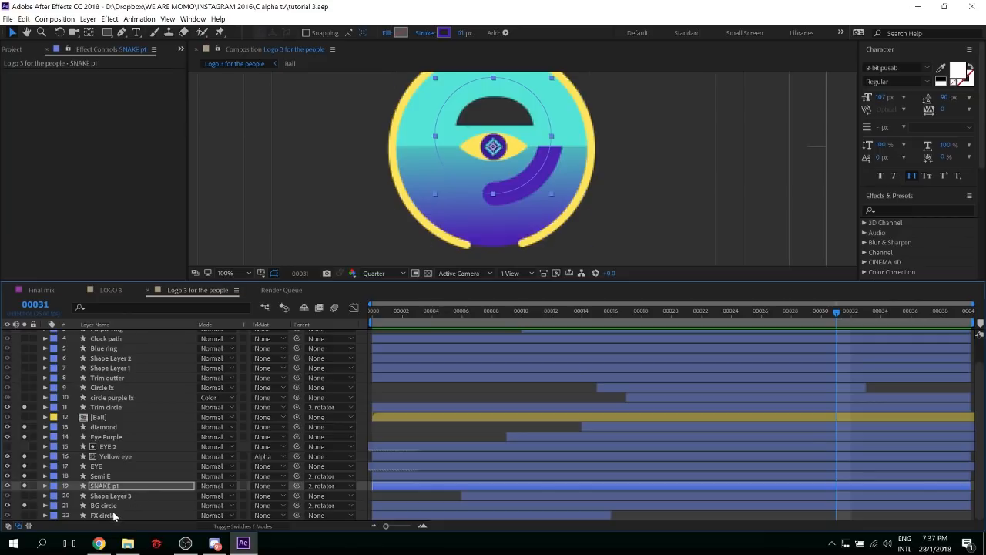
Select Shape Layer 3, go to its start at frame 6, and solo the layer with the others
{"action": "left_click", "coordinate": [29, 497]}
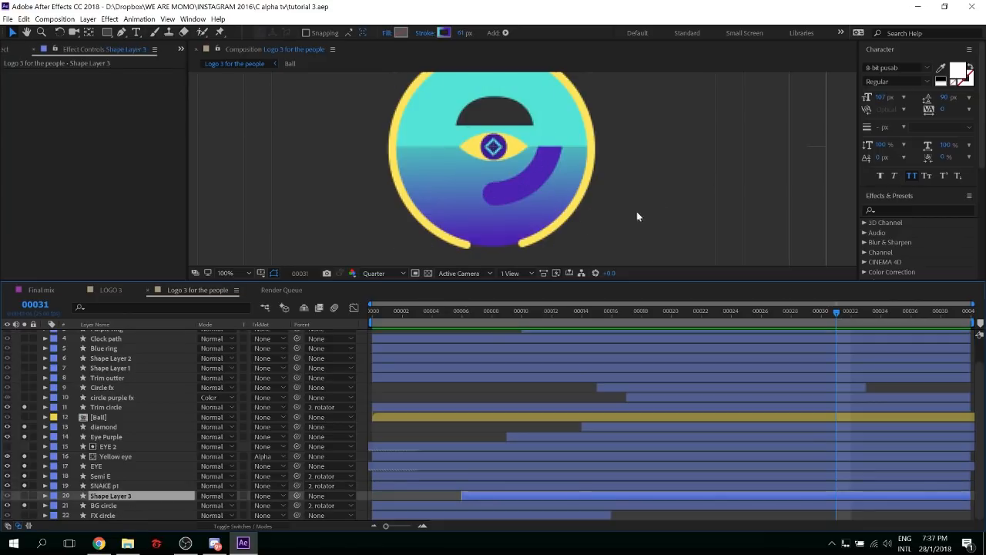
{"action": "left_click_drag", "start_coordinate": [566, 204], "coordinate": [647, 64]}
{"action": "scroll", "coordinate": [593, 145], "scroll_direction": "down", "scroll_amount": 2}
{"action": "scroll", "coordinate": [576, 145], "scroll_direction": "up", "scroll_amount": 1}
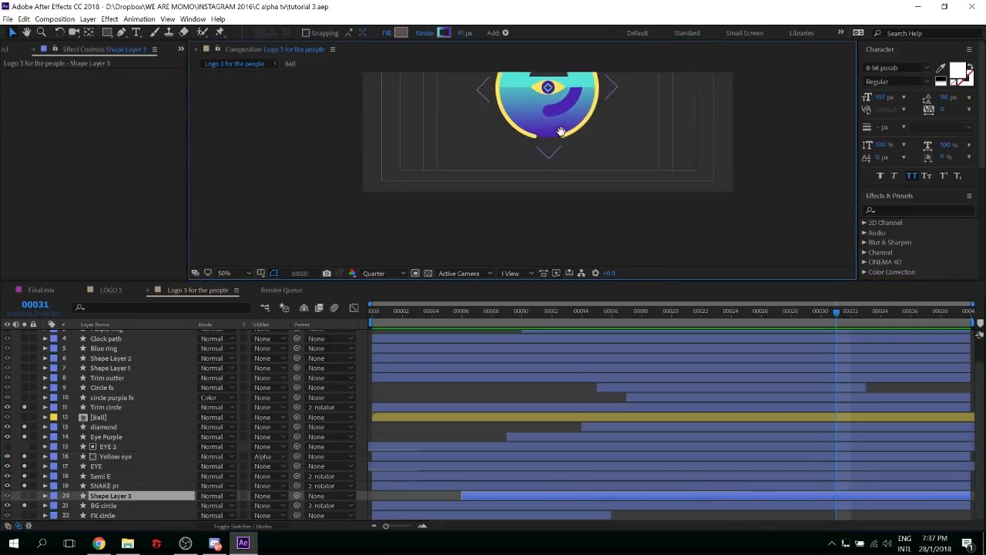
{"action": "left_click_drag", "start_coordinate": [575, 145], "coordinate": [554, 179]}
{"action": "left_click", "coordinate": [440, 310]}
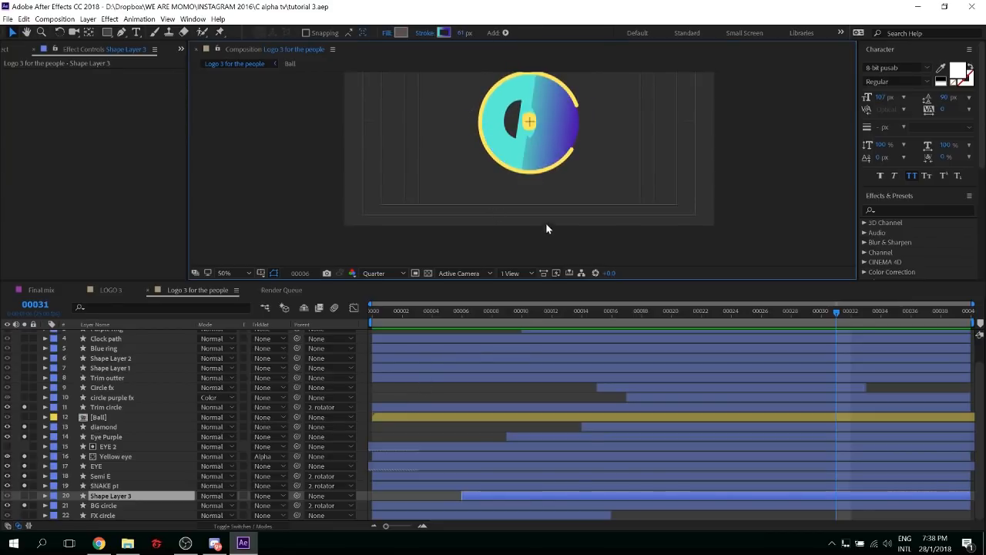
{"action": "left_click_drag", "start_coordinate": [541, 183], "coordinate": [527, 253]}
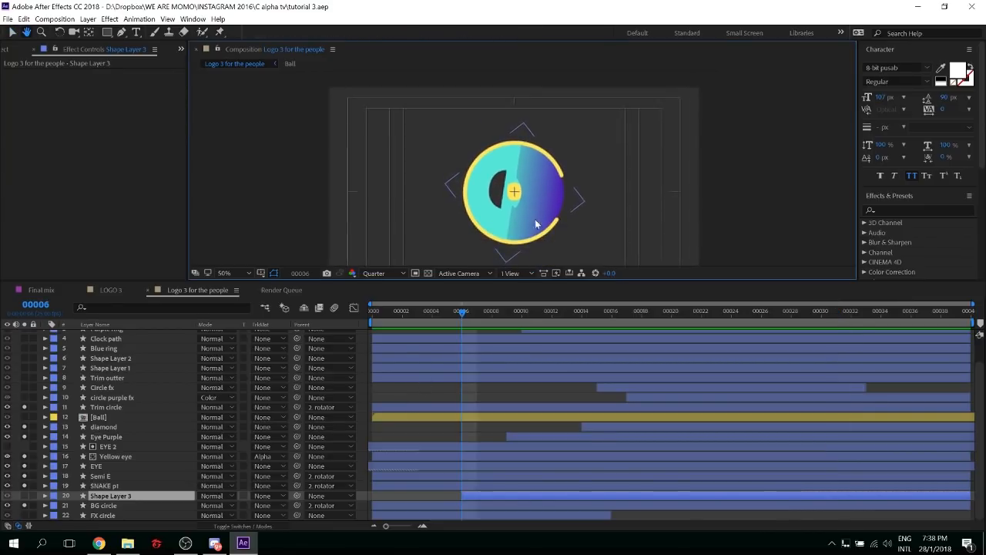
{"action": "left_click", "coordinate": [24, 495]}
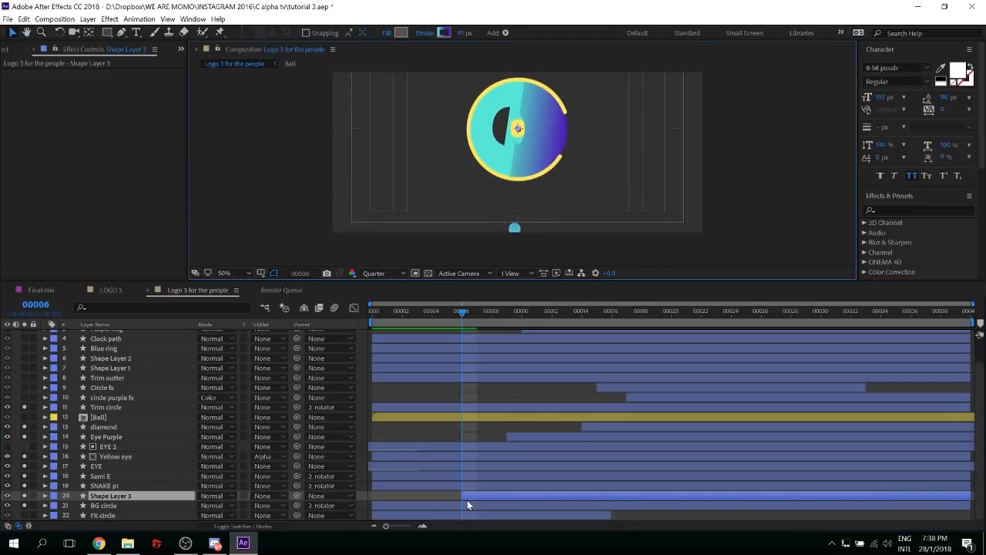
Filter Shape Layer 3's properties by "path" and enable keyframing for its Path at frame 6
{"action": "left_click", "coordinate": [169, 306]}
{"action": "type", "text": "pa"}
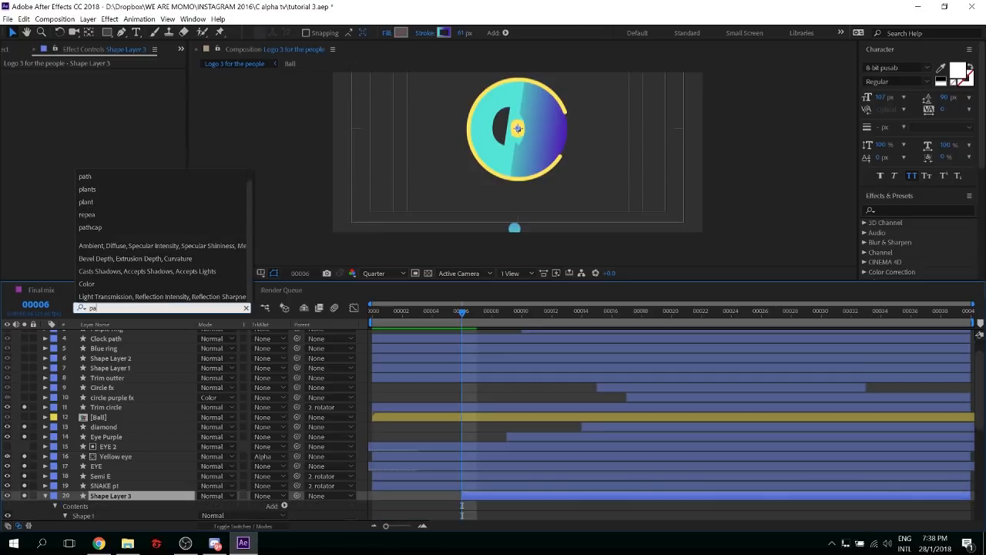
{"action": "type", "text": "th"}
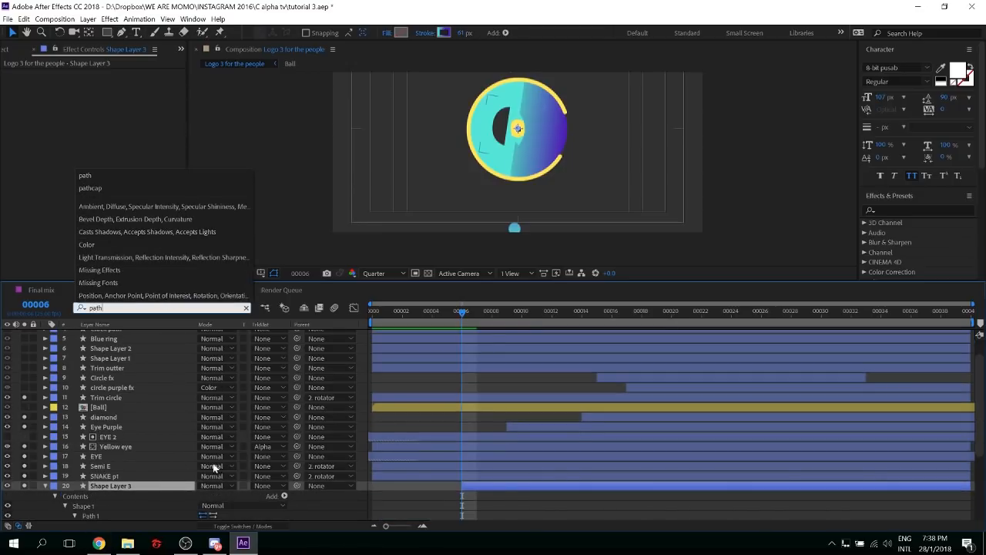
{"action": "left_click", "coordinate": [103, 484]}
{"action": "scroll", "coordinate": [103, 484], "scroll_direction": "down", "scroll_amount": 3}
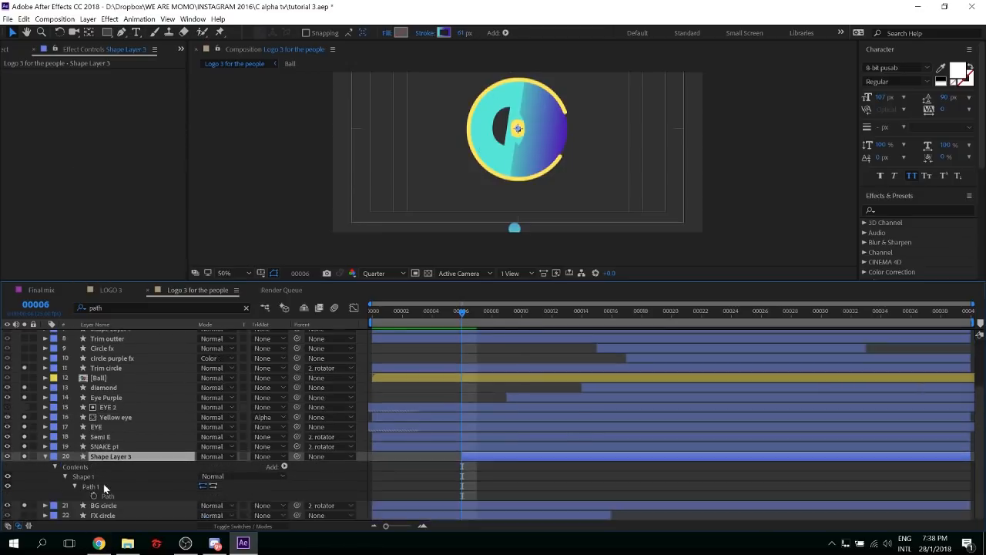
{"action": "left_click", "coordinate": [93, 486]}
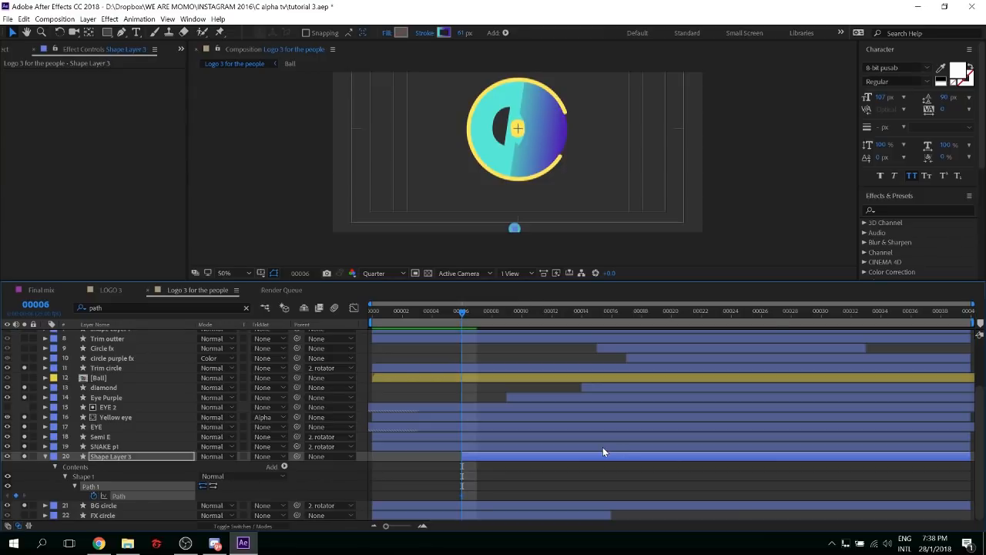
At frame 26, raise one point of Shape Layer 3's path to the lower end of the purple arc, forming a vertical stem
{"action": "key", "text": "shift+Page_Down"}
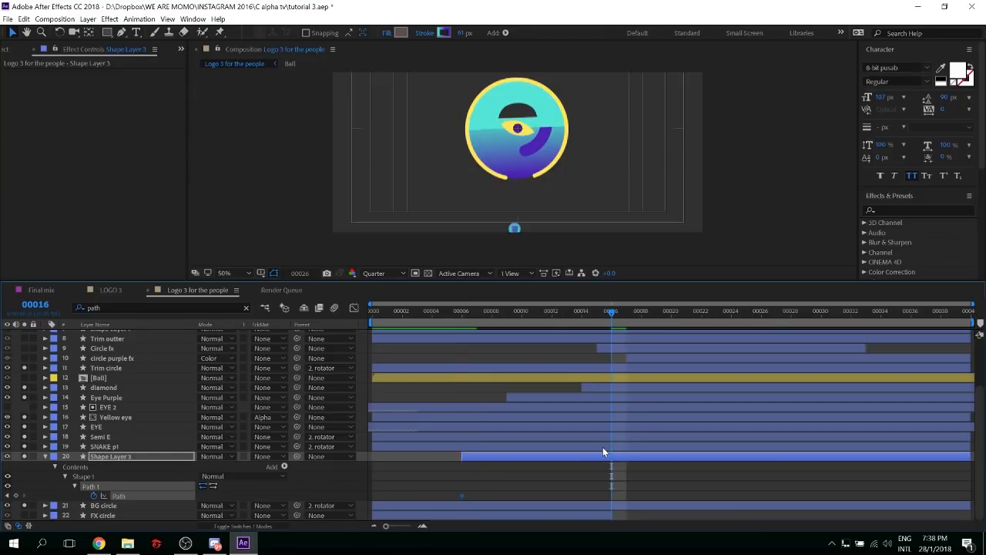
{"action": "key", "text": "shift+Page_Down"}
{"action": "scroll", "coordinate": [513, 229], "scroll_direction": "up", "scroll_amount": 2}
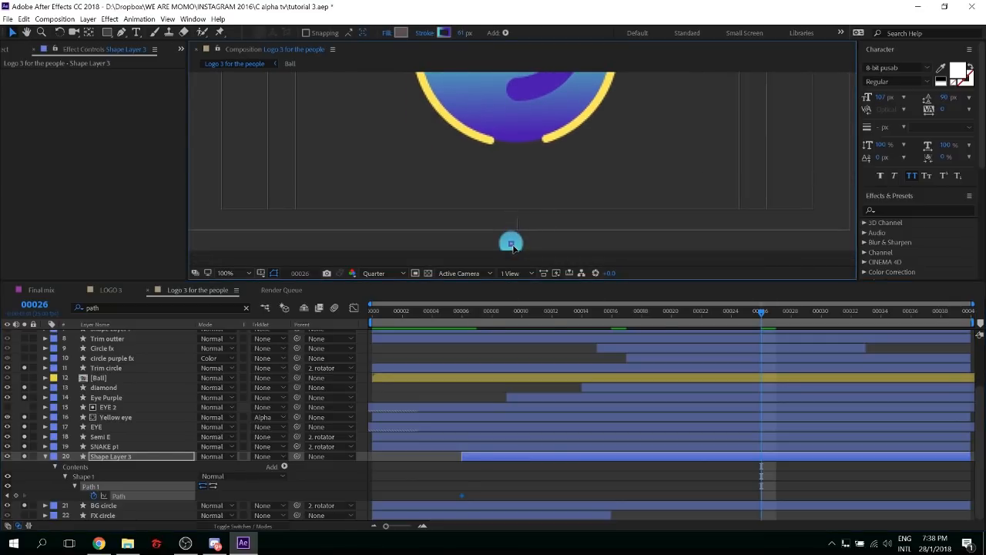
{"action": "left_click", "coordinate": [513, 243]}
{"action": "left_click_drag", "start_coordinate": [516, 209], "coordinate": [523, 94]}
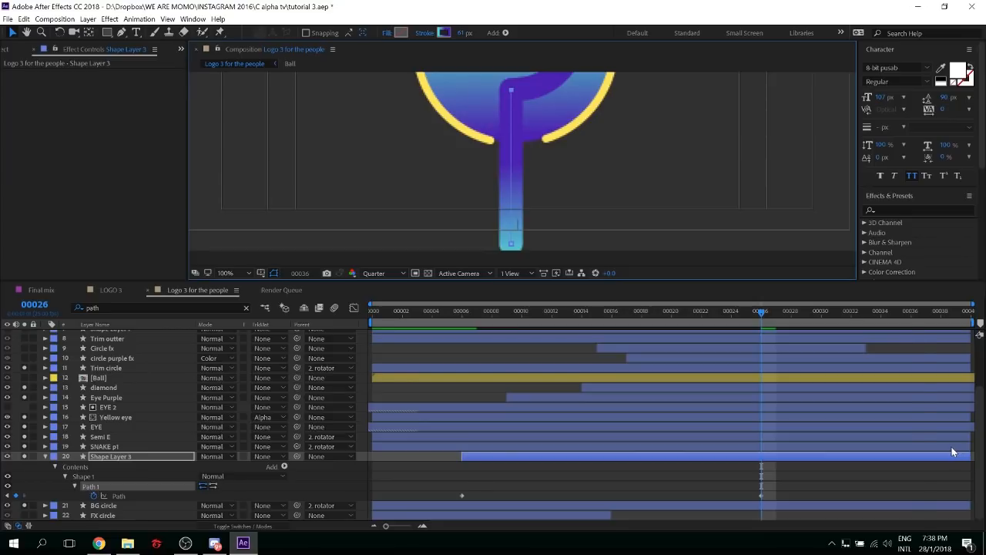
At frame 36, raise the stem's lower path point to just below the yellow ring, keeping the stem vertical, and deselect the layer
{"action": "key", "text": "shift+Page_Down"}
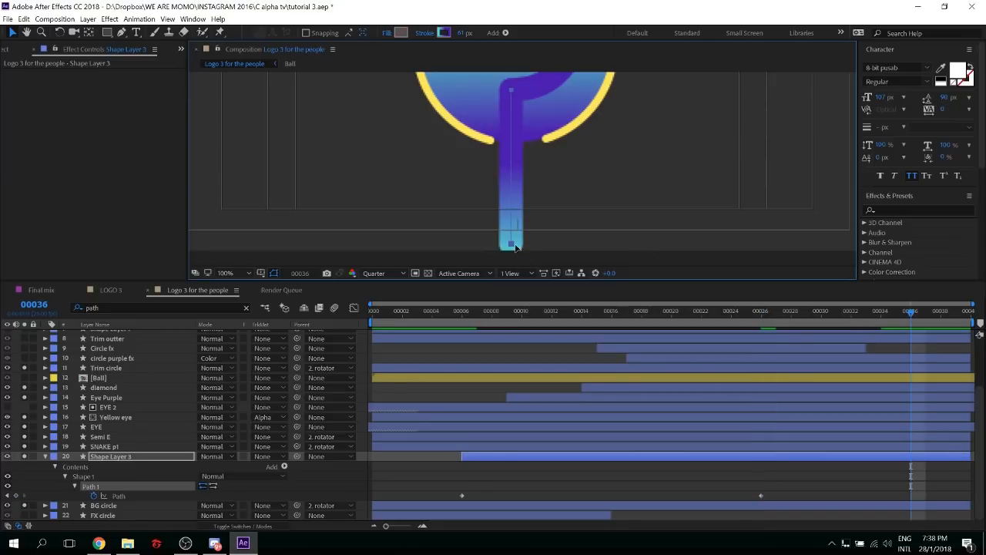
{"action": "left_click_drag", "start_coordinate": [513, 244], "coordinate": [554, 174]}
{"action": "key", "text": "ctrl+z"}
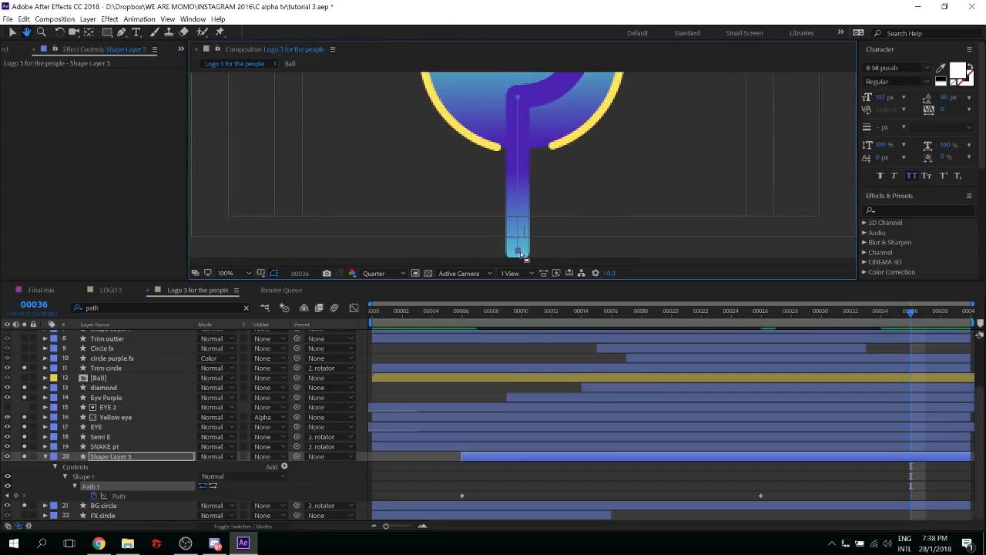
{"action": "left_click", "coordinate": [518, 253]}
{"action": "left_click_drag", "start_coordinate": [520, 211], "coordinate": [518, 168]}
{"action": "left_click_drag", "start_coordinate": [623, 158], "coordinate": [579, 245]}
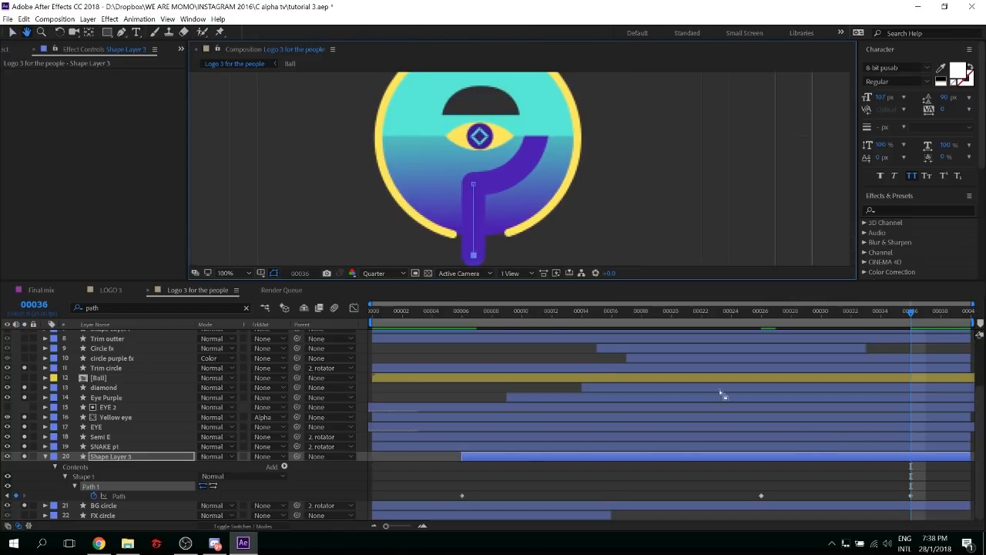
{"action": "left_click", "coordinate": [931, 488]}
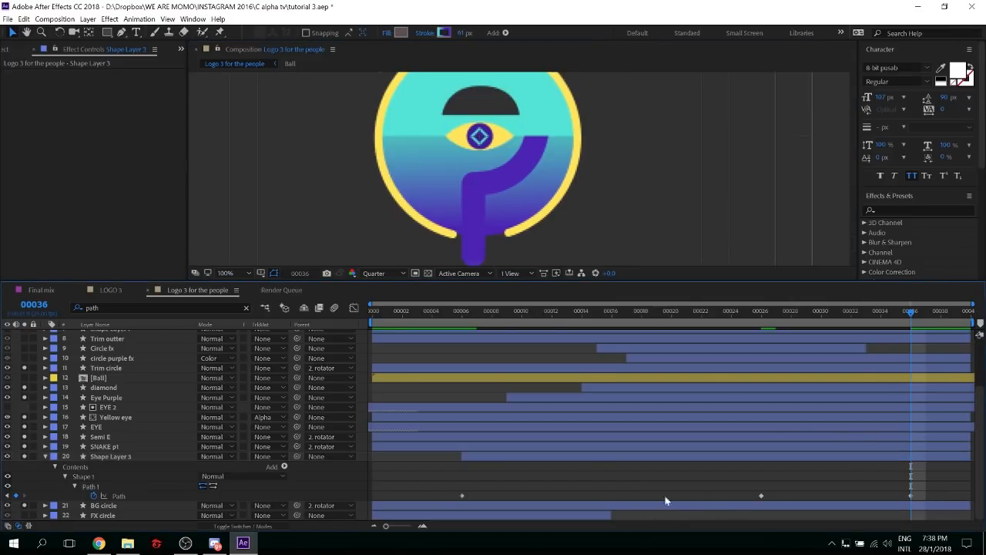
Move the middle Path keyframe of Shape Layer 3 to frame 22 and select all three Path keyframes
{"action": "left_click_drag", "start_coordinate": [761, 497], "coordinate": [700, 498]}
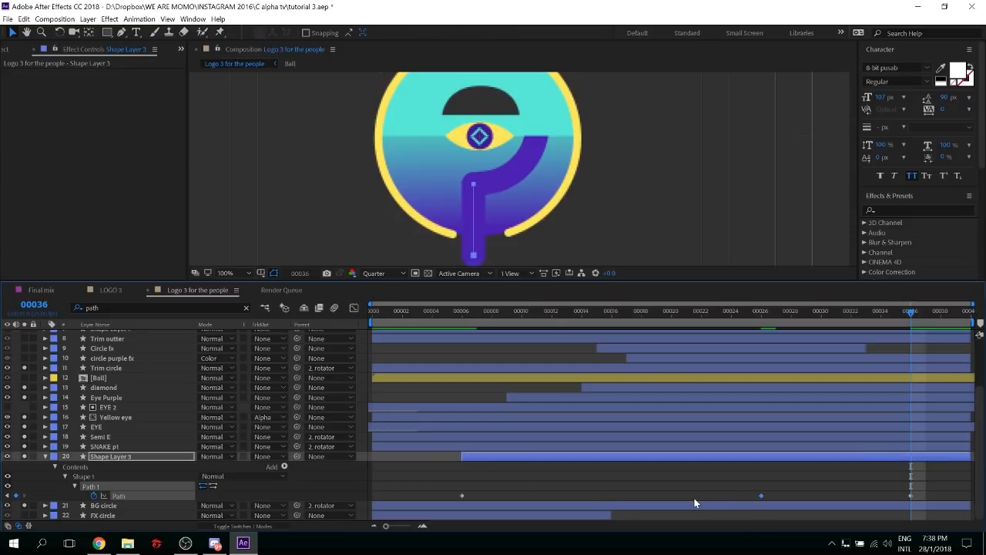
{"action": "key", "text": "space"}
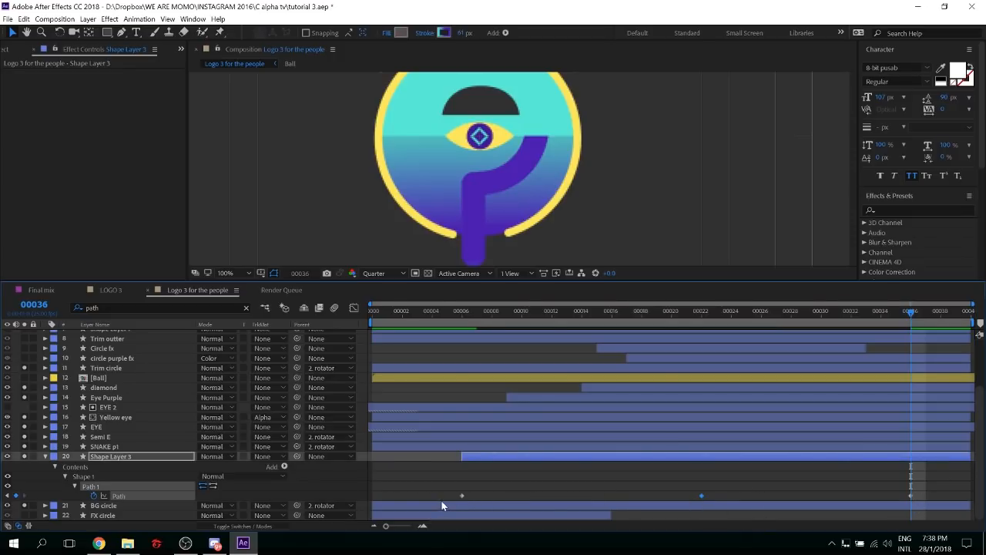
{"action": "left_click_drag", "start_coordinate": [922, 491], "coordinate": [441, 500]}
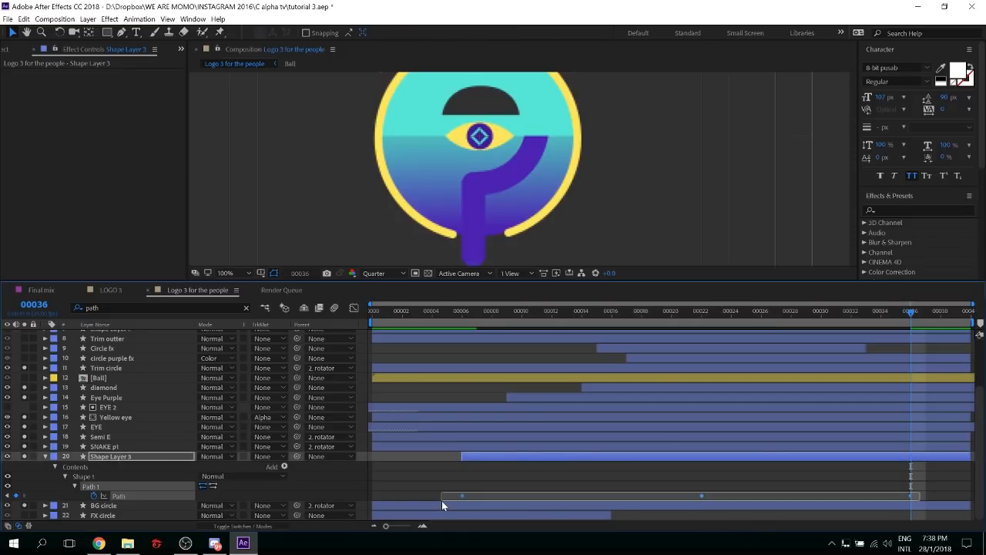
Ease the Path keyframes and reshape both speed curves to peak early and slow down gradually into frames 22 and 36
{"action": "left_click", "coordinate": [354, 309]}
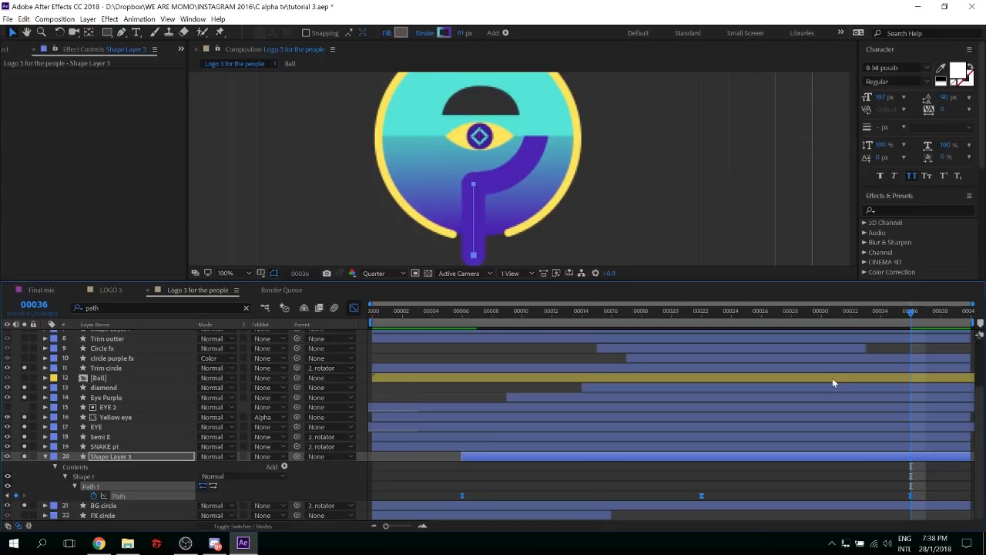
{"action": "left_click_drag", "start_coordinate": [659, 509], "coordinate": [969, 433]}
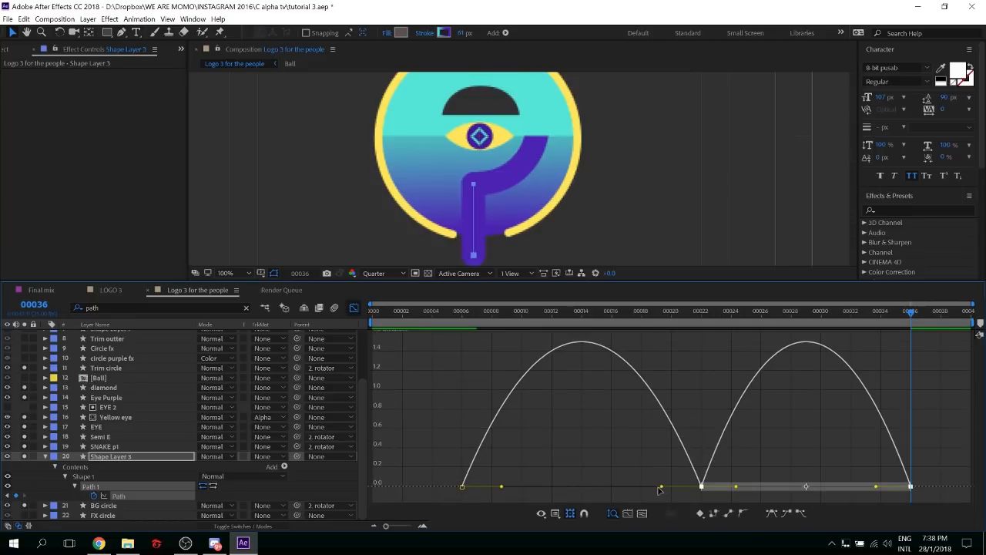
{"action": "left_click_drag", "start_coordinate": [660, 488], "coordinate": [531, 496]}
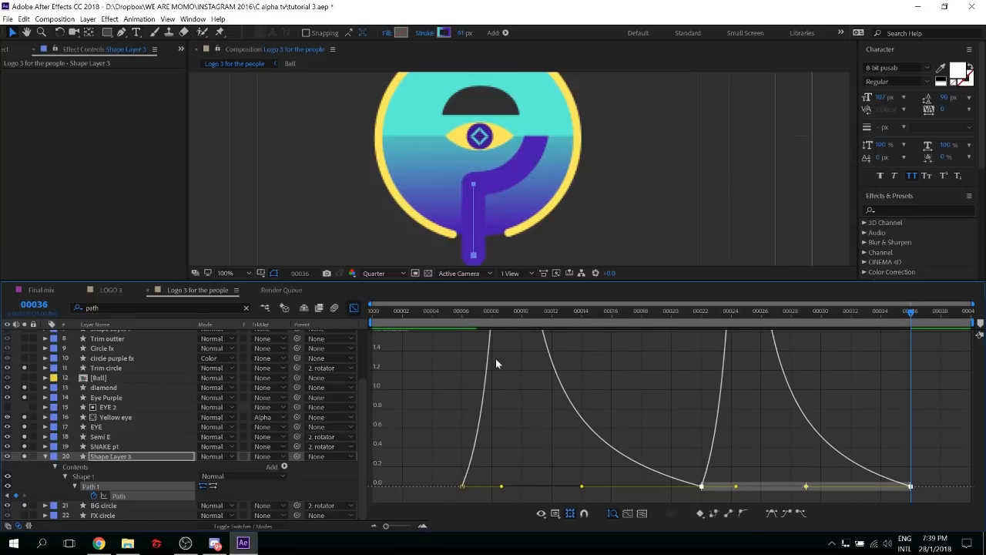
Fit the composition in the viewer and preview the stem animation from frame 0
{"action": "key", "text": "Home"}
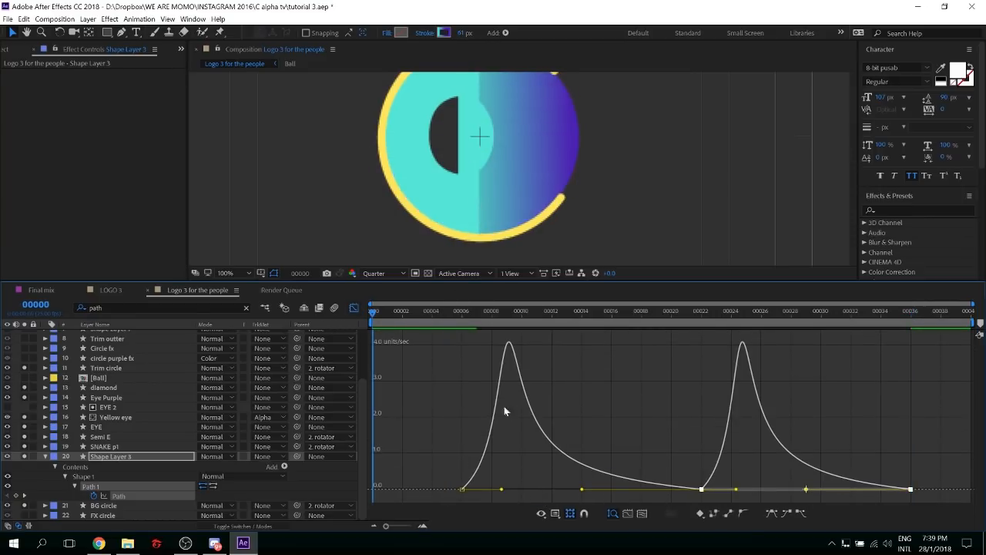
{"action": "left_click", "coordinate": [231, 273]}
{"action": "left_click", "coordinate": [247, 295]}
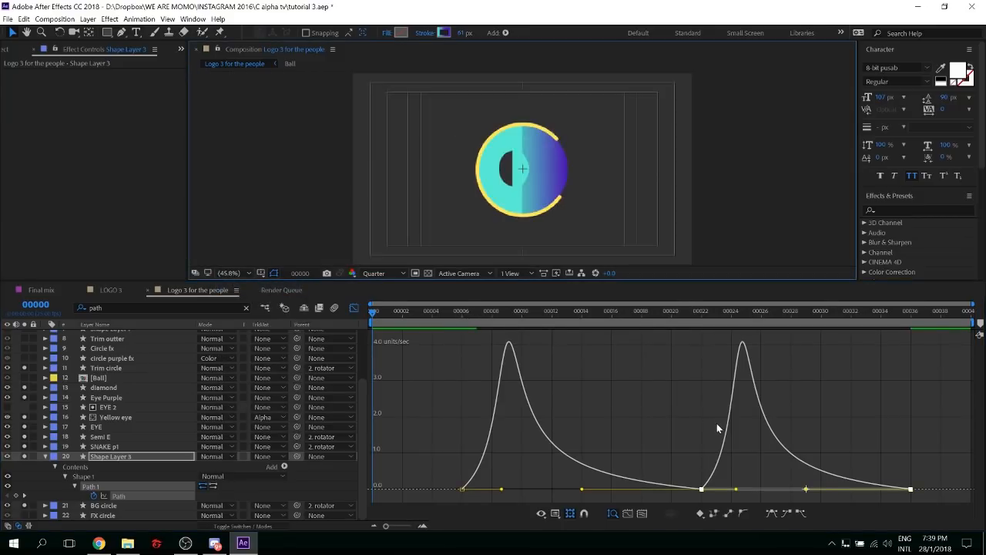
{"action": "key", "text": "space"}
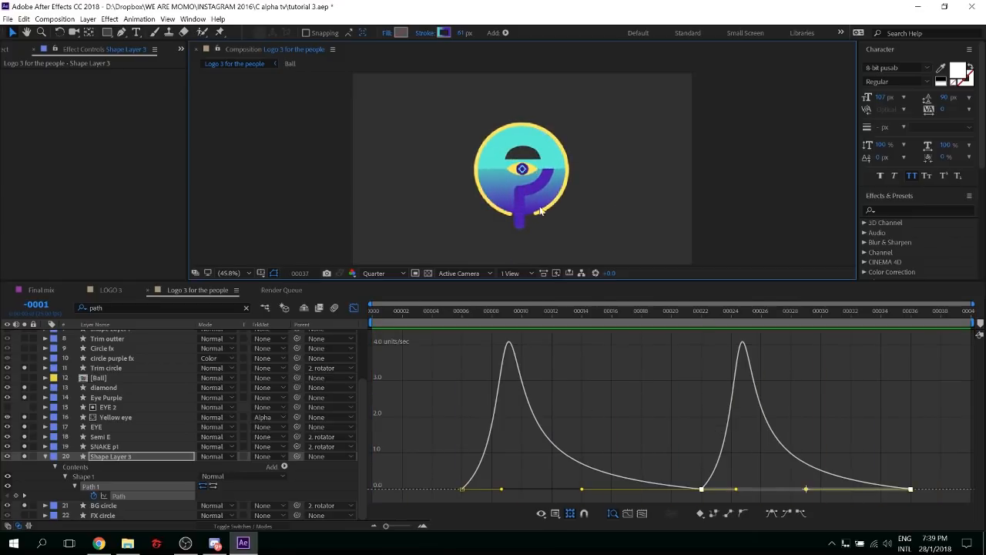
{"action": "key", "text": "space"}
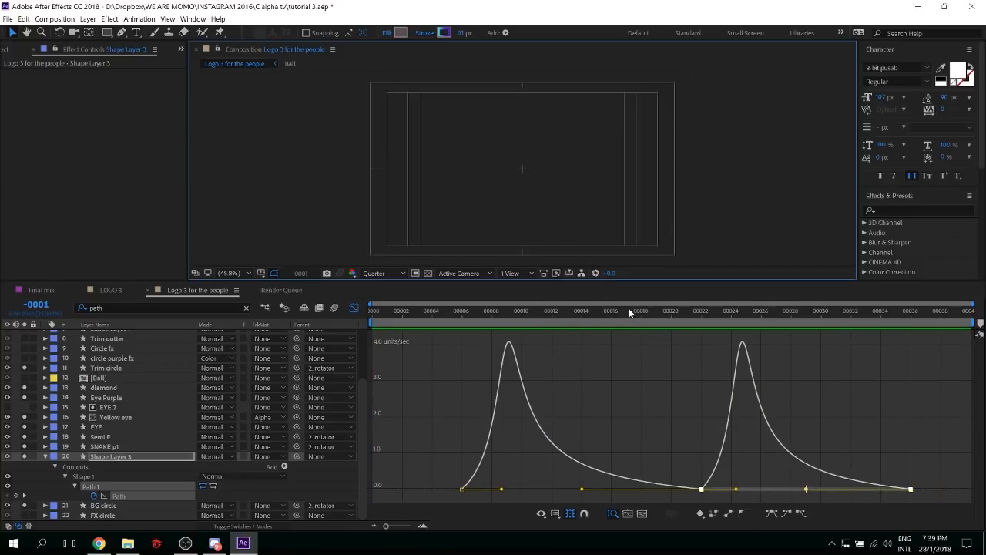
Collapse Shape Layer 3 and fine-tune the Trim circle's Offset keyframe at frame 22 to centre the ring's gap on the purple stem
{"action": "left_click_drag", "start_coordinate": [628, 311], "coordinate": [701, 310]}
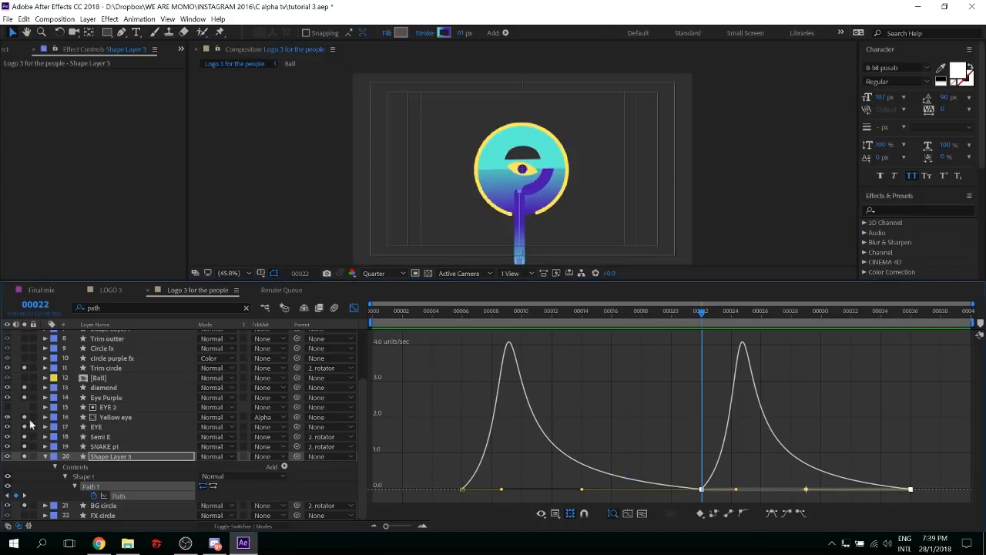
{"action": "left_click", "coordinate": [45, 456]}
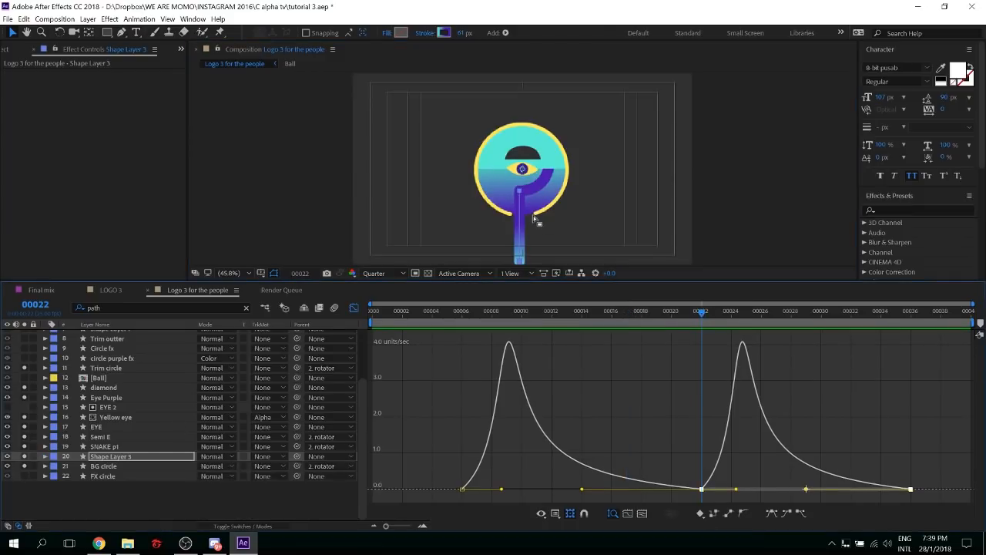
{"action": "scroll", "coordinate": [157, 438], "scroll_direction": "up", "scroll_amount": 2}
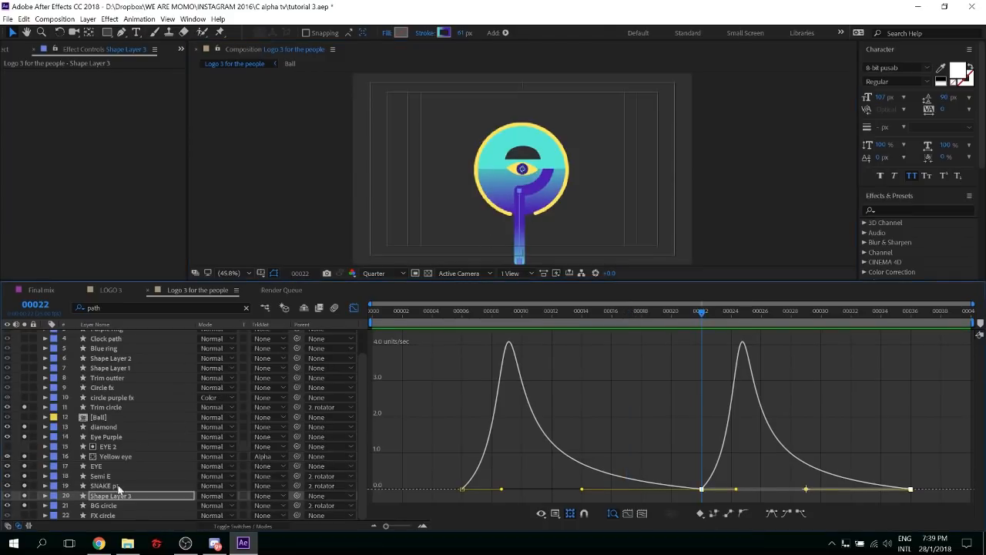
{"action": "left_click", "coordinate": [127, 408]}
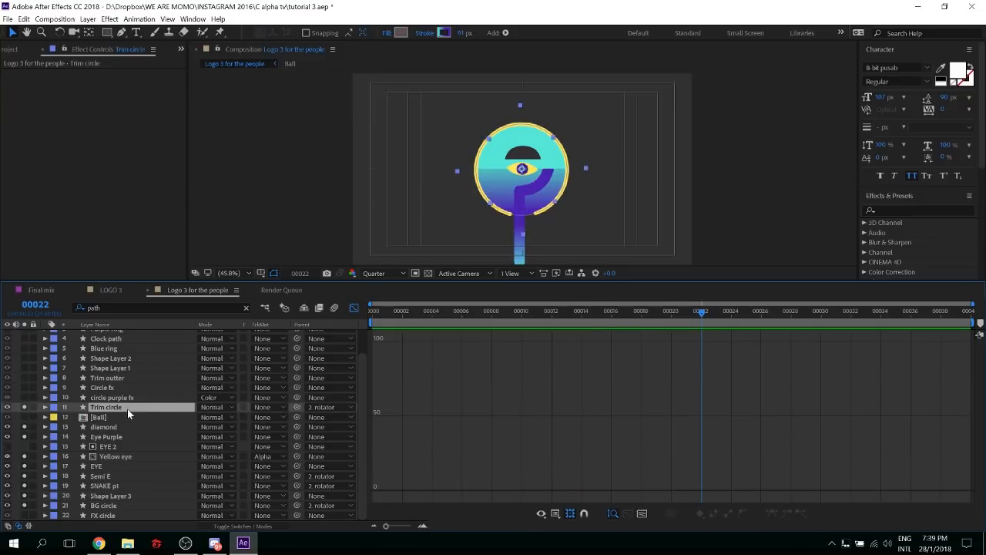
{"action": "key", "text": "shift+F3"}
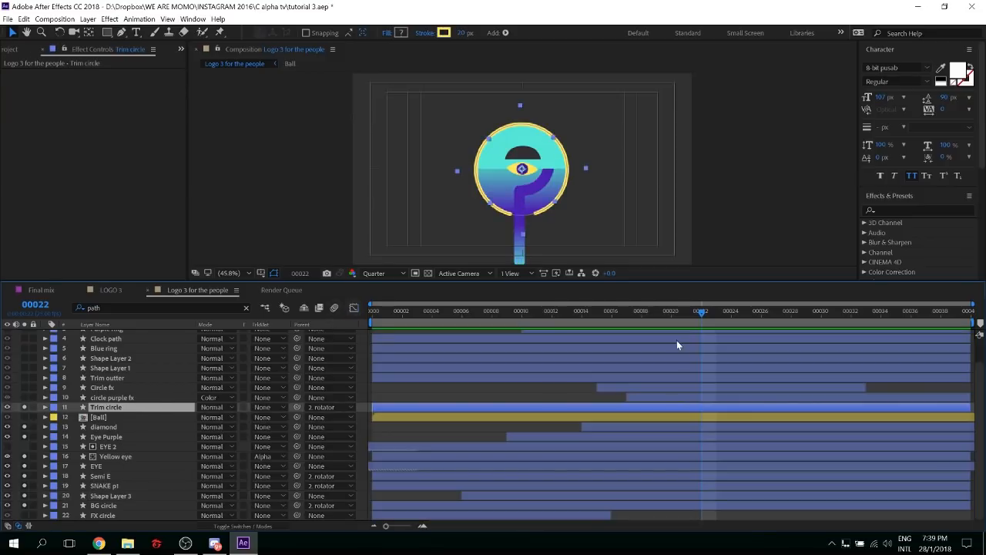
{"action": "key", "text": "u"}
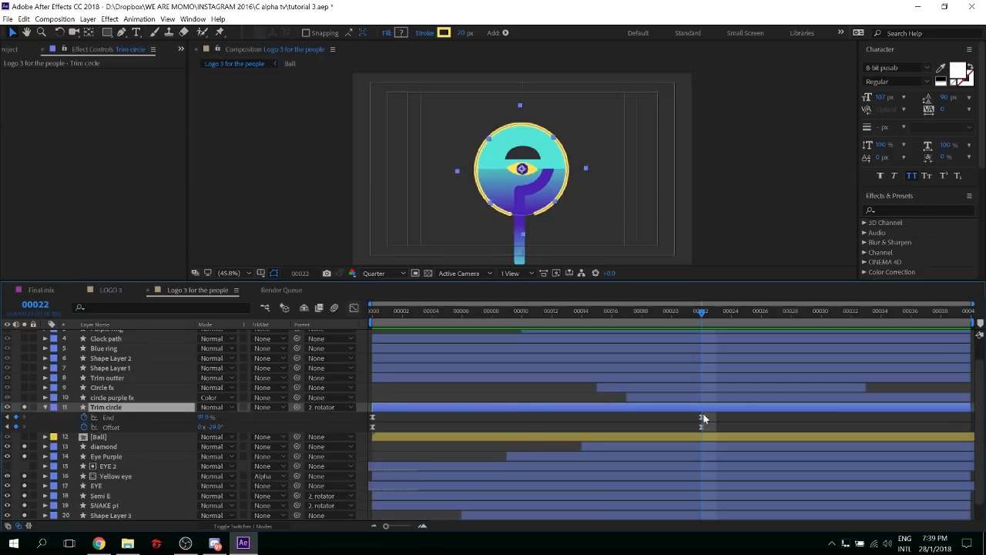
{"action": "left_click_drag", "start_coordinate": [214, 426], "coordinate": [208, 426]}
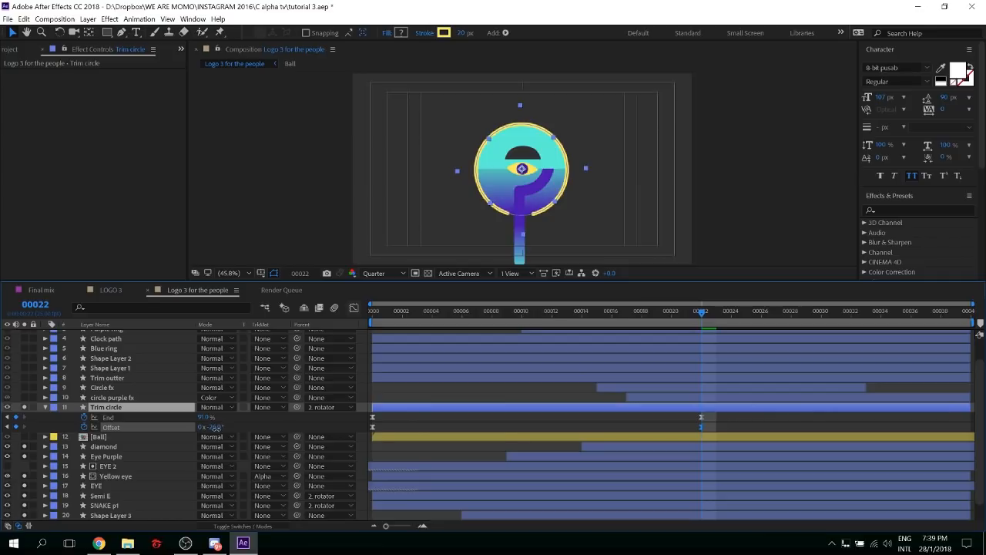
Save the project, preview the logo animation, and collapse the Trim circle layer's properties
{"action": "key", "text": "ctrl+s"}
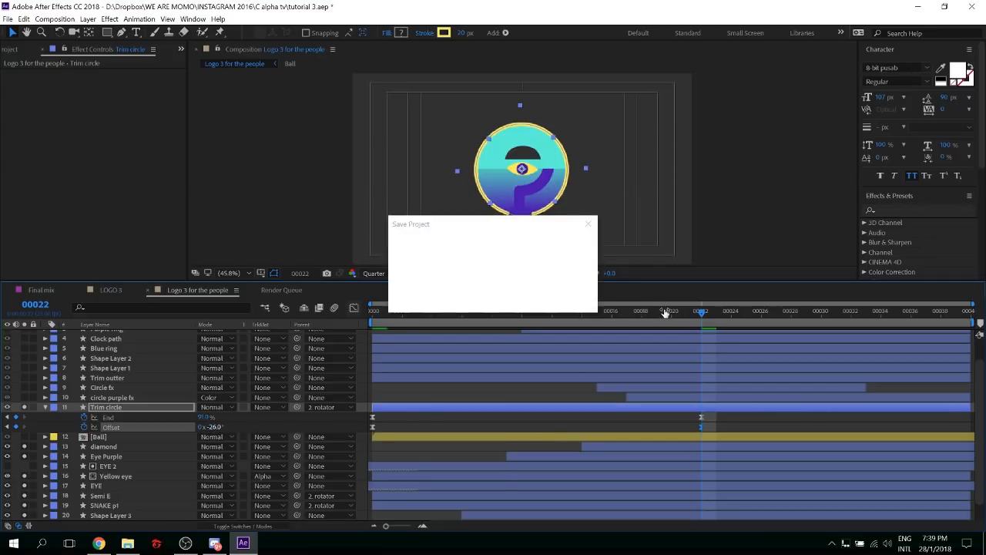
{"action": "left_click", "coordinate": [556, 426]}
{"action": "key", "text": "space"}
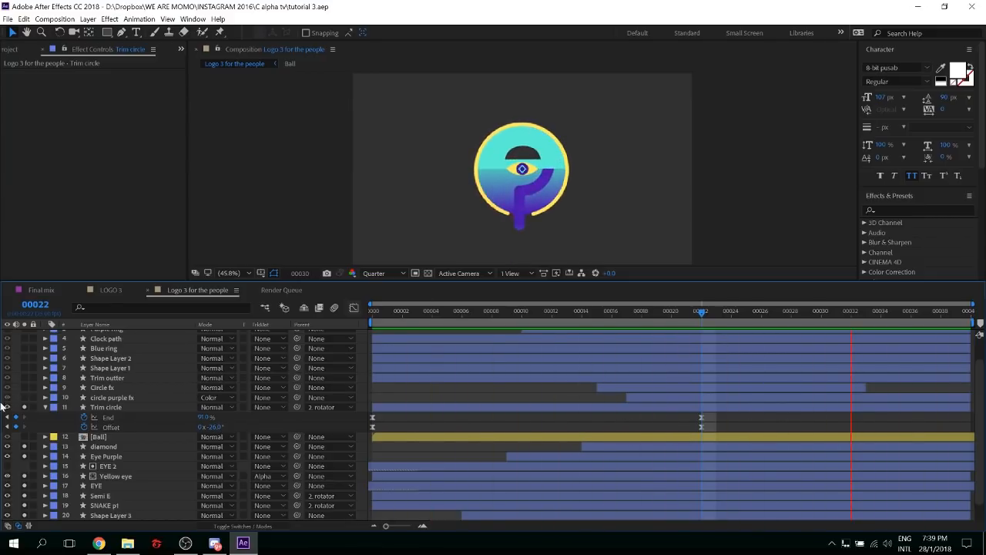
{"action": "key", "text": "space"}
{"action": "left_click", "coordinate": [44, 407]}
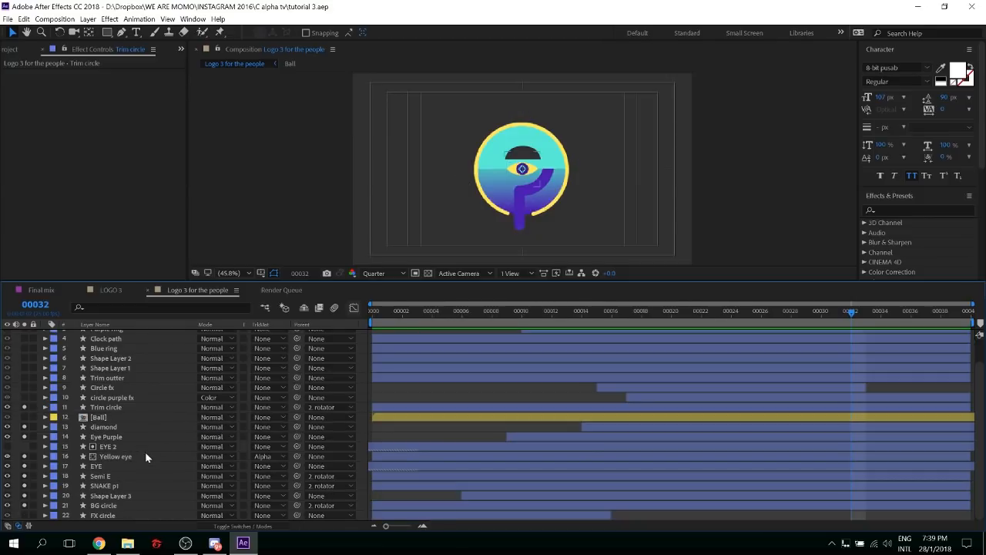
Solo the FX circle layer and add a 100% Scale keyframe at frame 0
{"action": "left_click", "coordinate": [112, 515]}
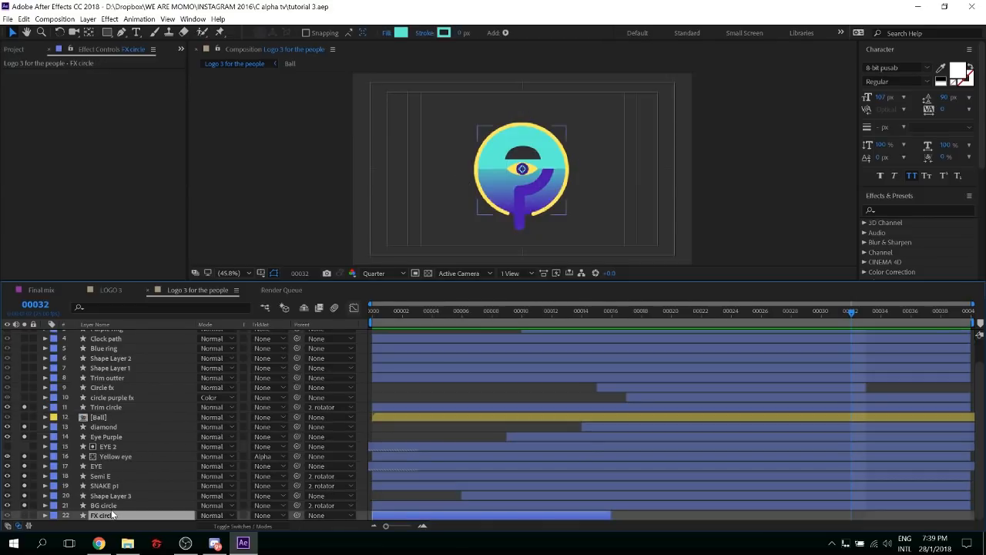
{"action": "left_click", "coordinate": [24, 515]}
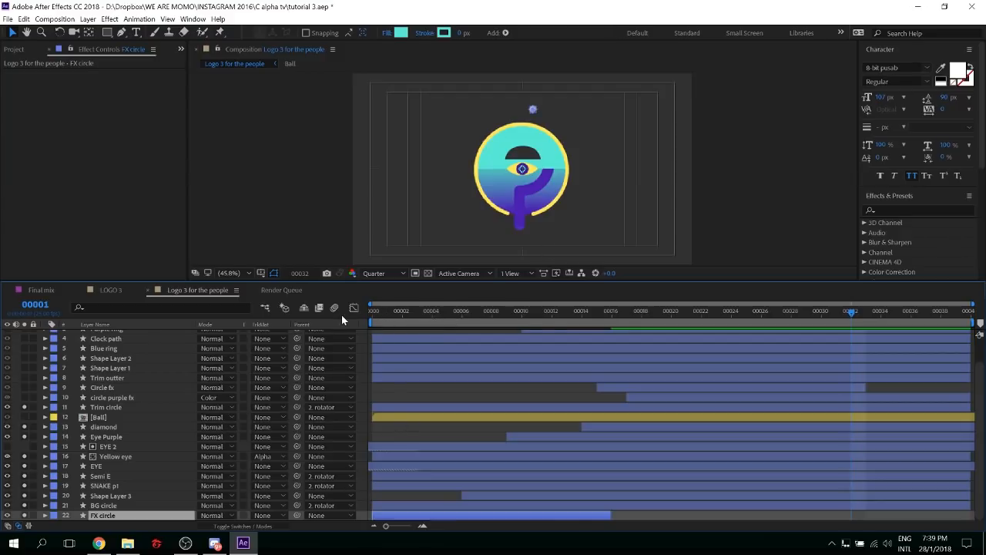
{"action": "left_click_drag", "start_coordinate": [341, 314], "coordinate": [341, 314]}
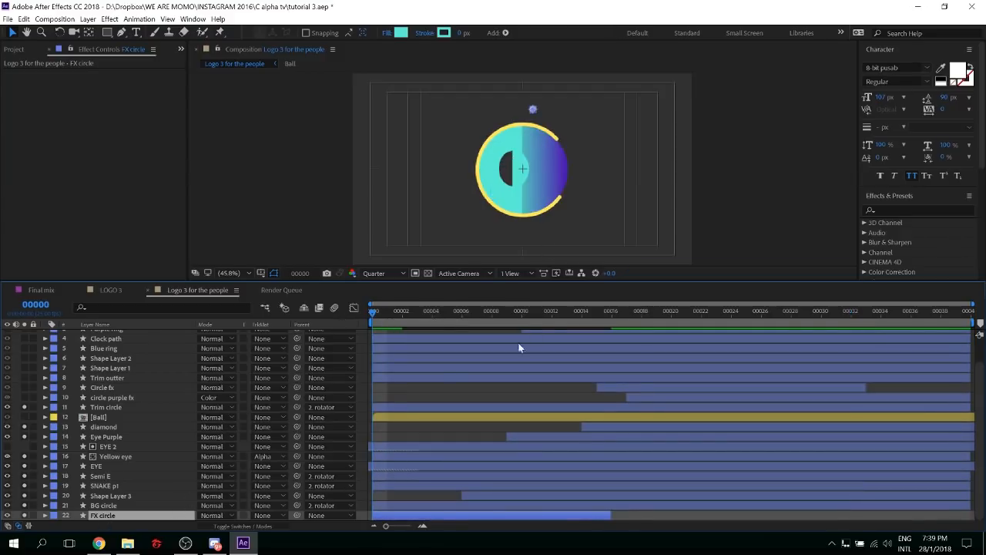
{"action": "key", "text": "s"}
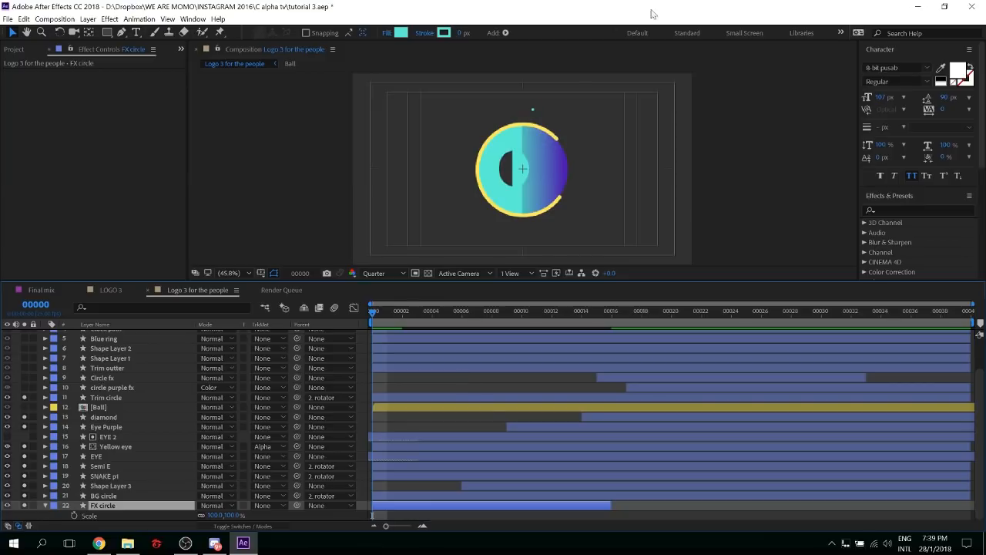
{"action": "left_click", "coordinate": [75, 515]}
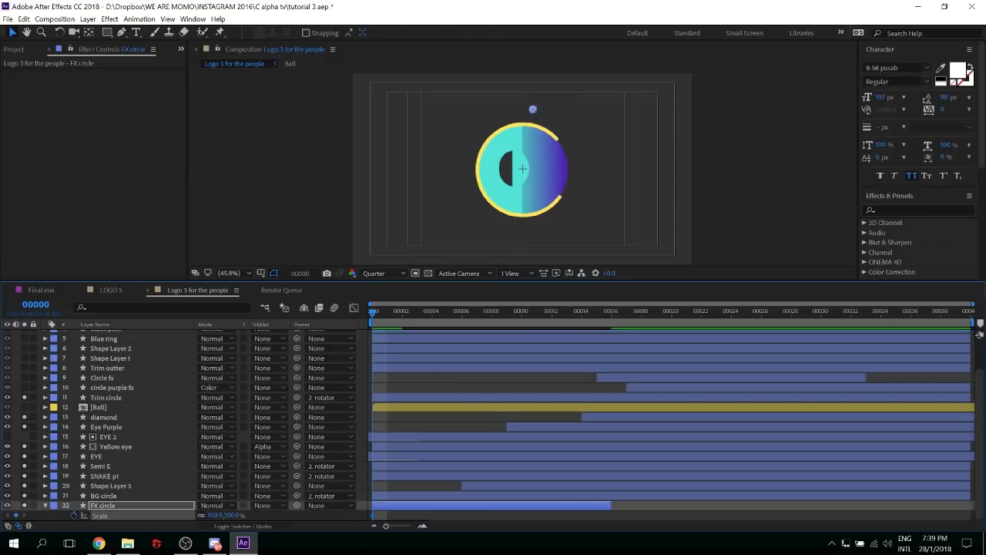
Set the FX circle's scale to 0% at frame 15, the end of its layer
{"action": "key", "text": "o"}
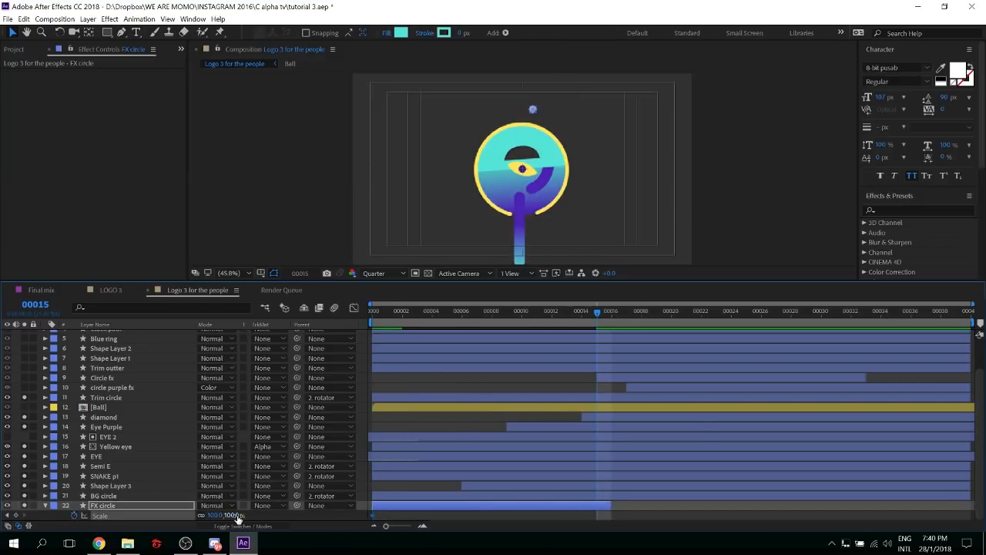
{"action": "type", "text": "0"}
{"action": "key", "text": "Return"}
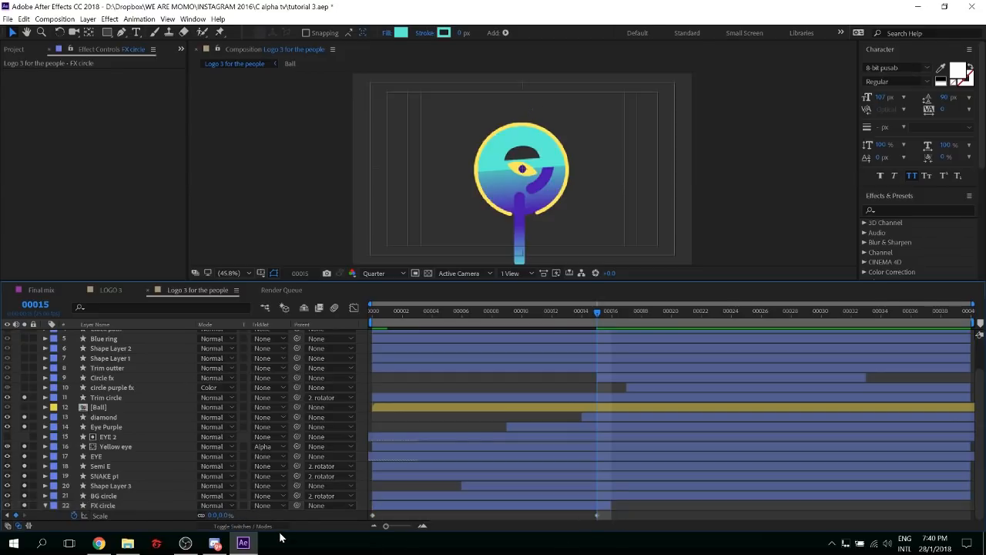
Ease both Scale keyframes of FX circle and preview the animation from frame 0 with the speed graph open
{"action": "left_click", "coordinate": [353, 307]}
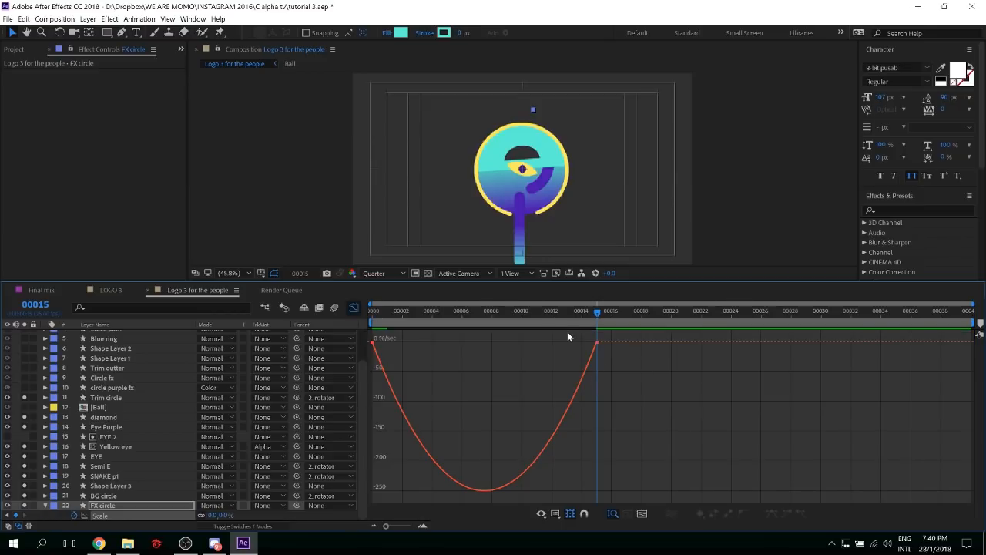
{"action": "left_click", "coordinate": [585, 353]}
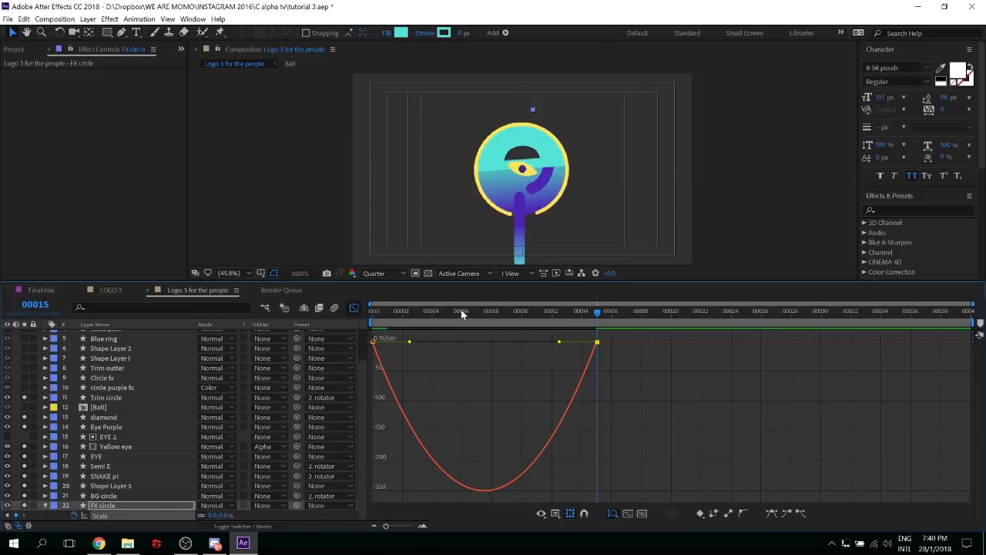
{"action": "left_click_drag", "start_coordinate": [461, 310], "coordinate": [345, 318]}
{"action": "left_click", "coordinate": [694, 419]}
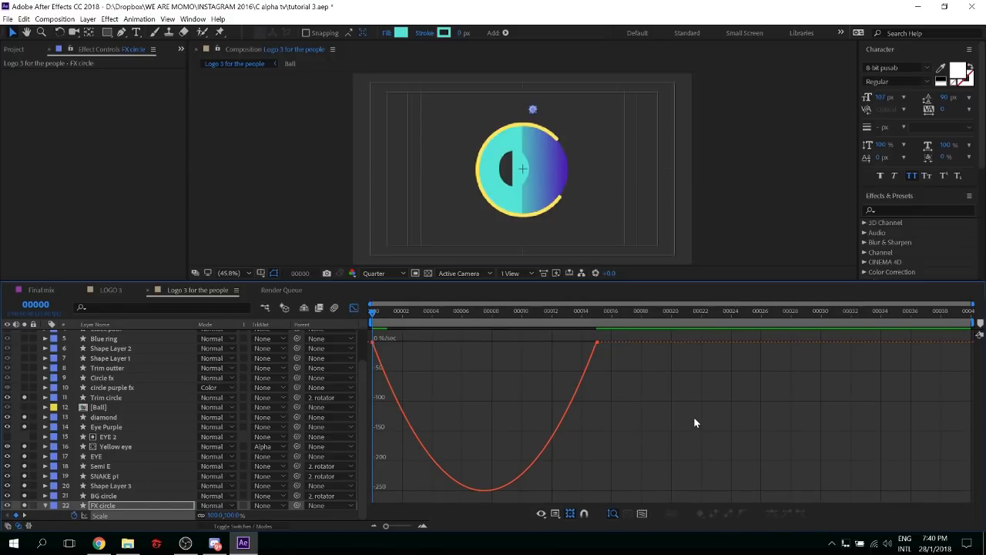
{"action": "key", "text": "space"}
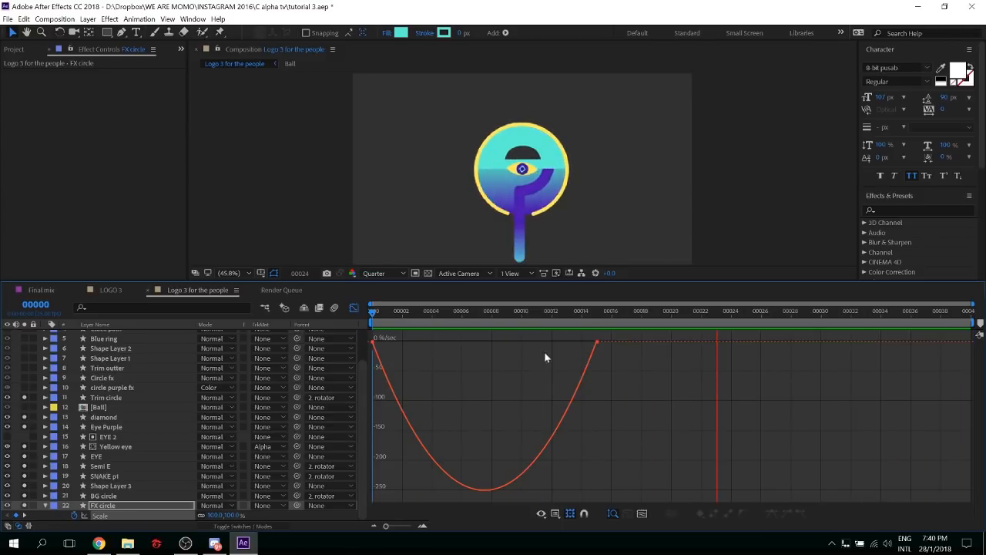
{"action": "key", "text": "space"}
Lengthen the incoming ease of FX circle's frame 15 Scale keyframe far toward the first keyframe, and collapse the layer
{"action": "left_click", "coordinate": [597, 342]}
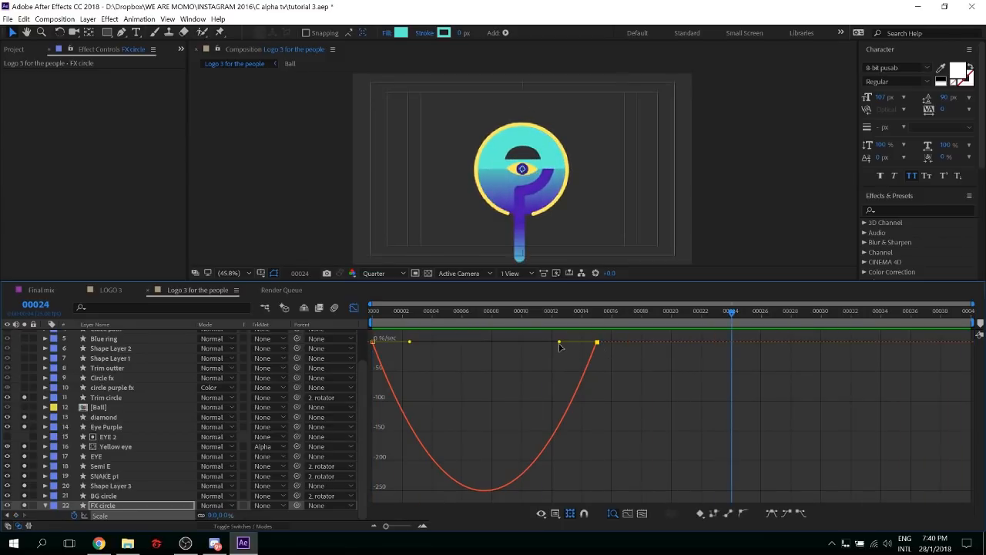
{"action": "left_click_drag", "start_coordinate": [559, 341], "coordinate": [417, 343]}
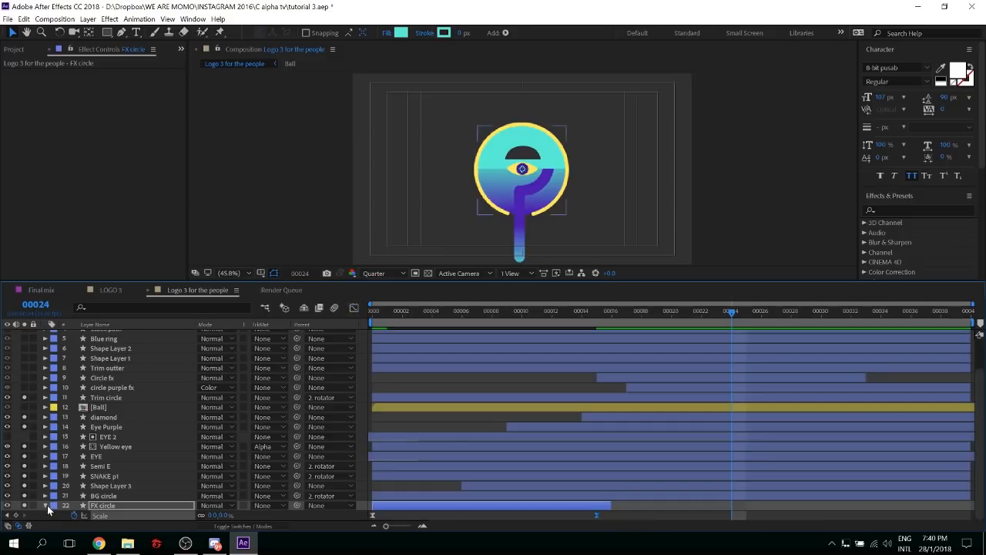
{"action": "left_click", "coordinate": [47, 506]}
{"action": "scroll", "coordinate": [362, 372], "scroll_direction": "up", "scroll_amount": 1}
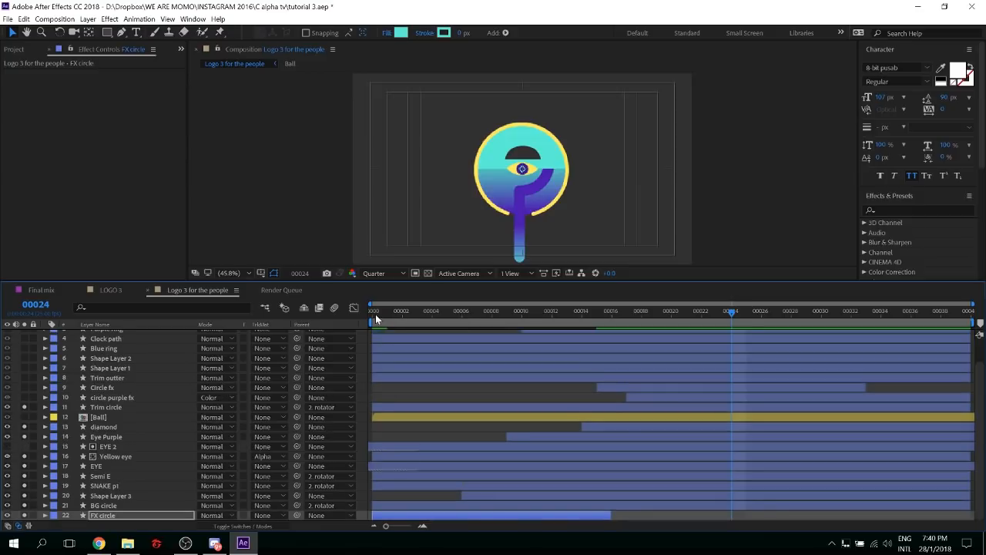
Preview the animation from frame 0 and compare it with the finished LOGO 3 composition
{"action": "left_click", "coordinate": [368, 315]}
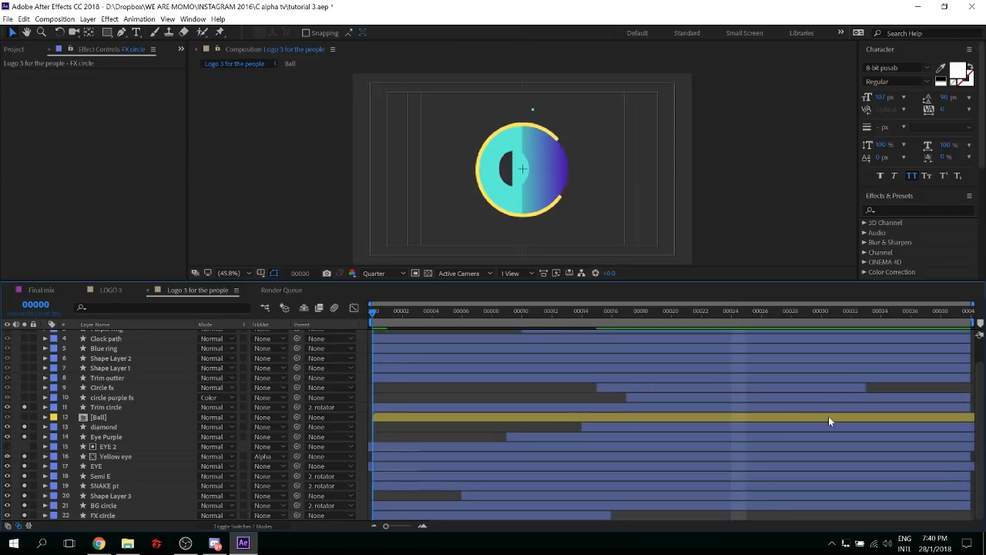
{"action": "key", "text": "space"}
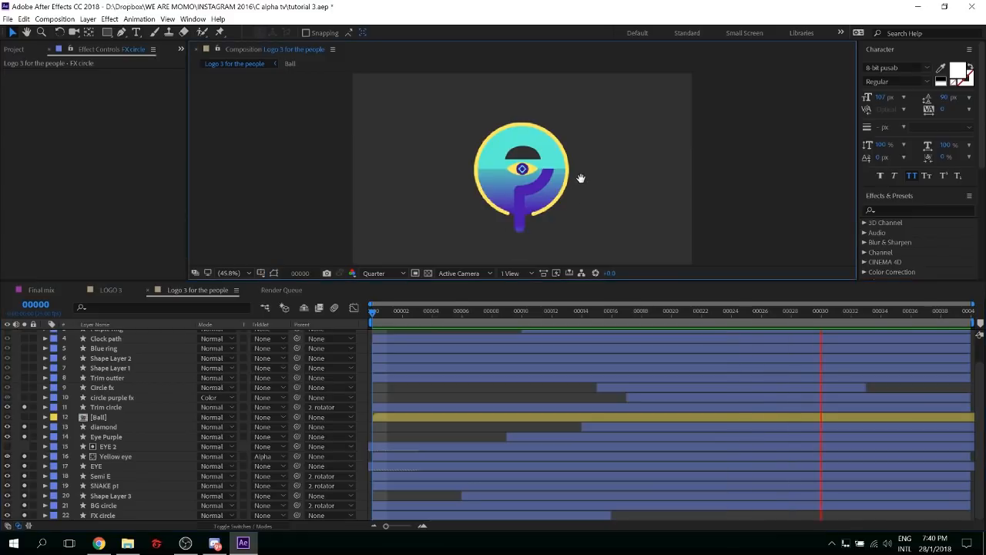
{"action": "key", "text": "space"}
{"action": "left_click_drag", "start_coordinate": [581, 178], "coordinate": [537, 251]}
{"action": "key", "text": "space"}
{"action": "left_click_drag", "start_coordinate": [543, 194], "coordinate": [624, 115]}
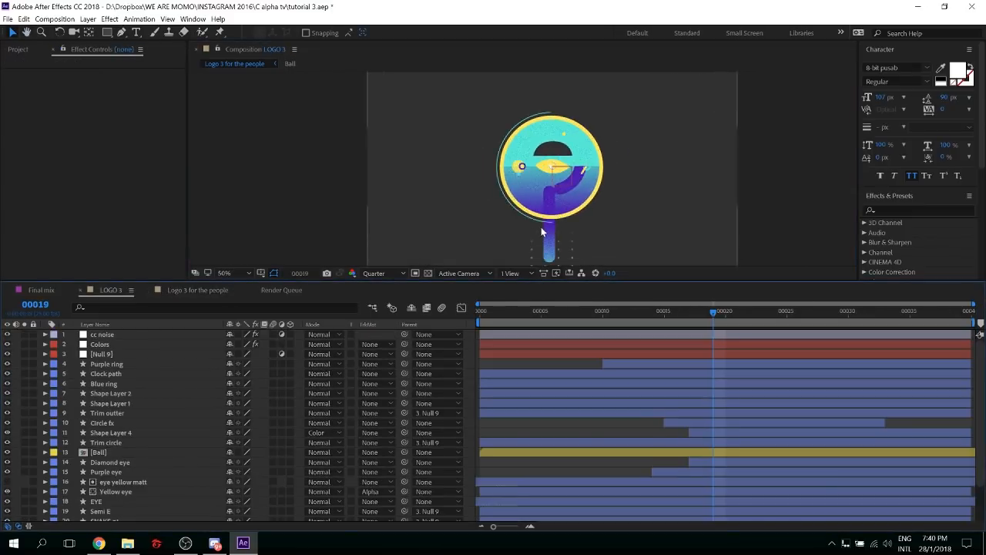
{"action": "left_click_drag", "start_coordinate": [558, 219], "coordinate": [570, 183]}
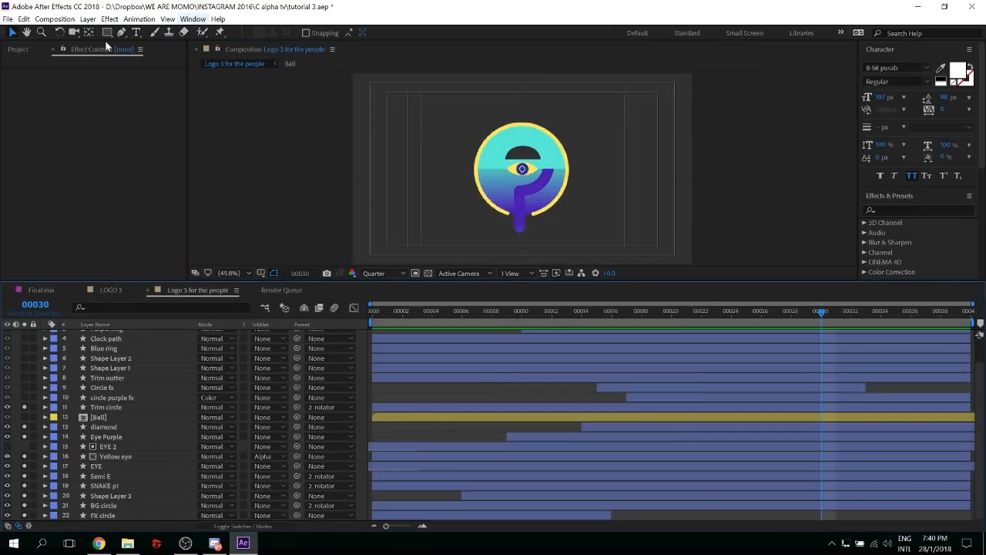
Choose the Ellipse tool with a 0 px stroke and set its fill color to 5FF3D5
{"action": "left_click_drag", "start_coordinate": [112, 34], "coordinate": [142, 56]}
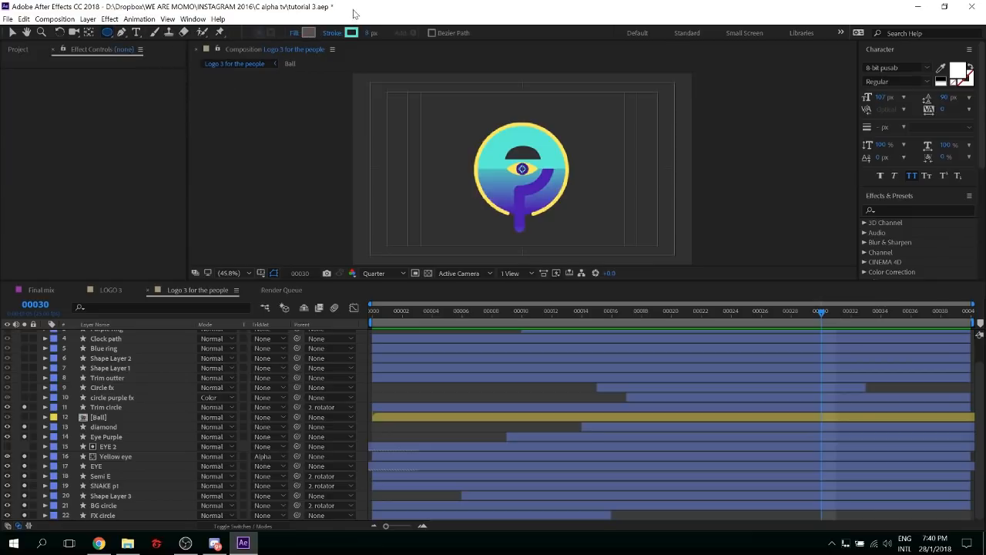
{"action": "left_click_drag", "start_coordinate": [372, 33], "coordinate": [365, 42]}
{"action": "left_click", "coordinate": [306, 33]}
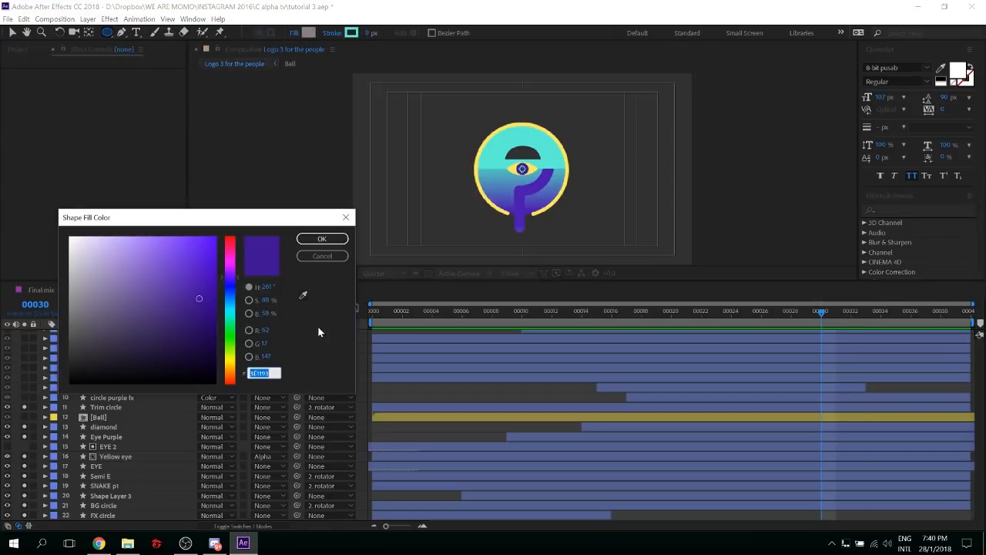
{"action": "type", "text": "5FF3D5"}
{"action": "left_click", "coordinate": [320, 238]}
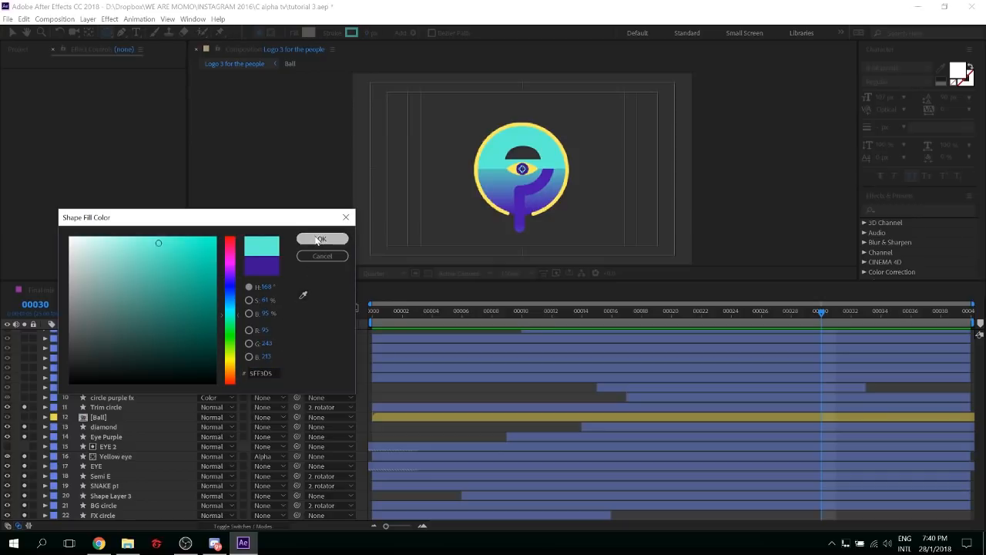
Draw a small circle on a new shape layer in the empty area below and left of the logo
{"action": "scroll", "coordinate": [484, 192], "scroll_direction": "up", "scroll_amount": 5}
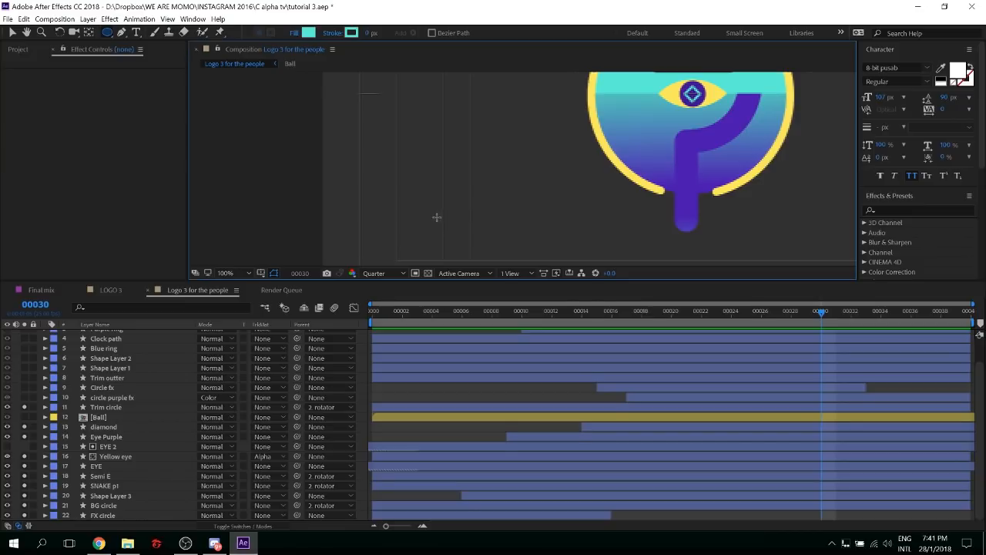
{"action": "left_click_drag", "start_coordinate": [436, 218], "coordinate": [447, 225]}
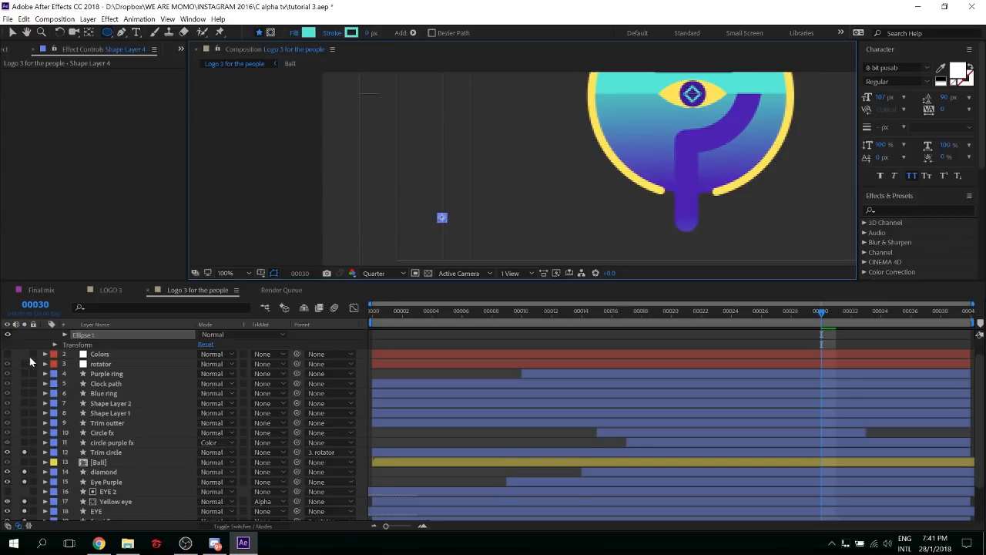
{"action": "scroll", "coordinate": [30, 361], "scroll_direction": "up", "scroll_amount": 1}
Add a Repeater to the contents of Shape Layer 4 and set its copies to 4
{"action": "left_click", "coordinate": [71, 345]}
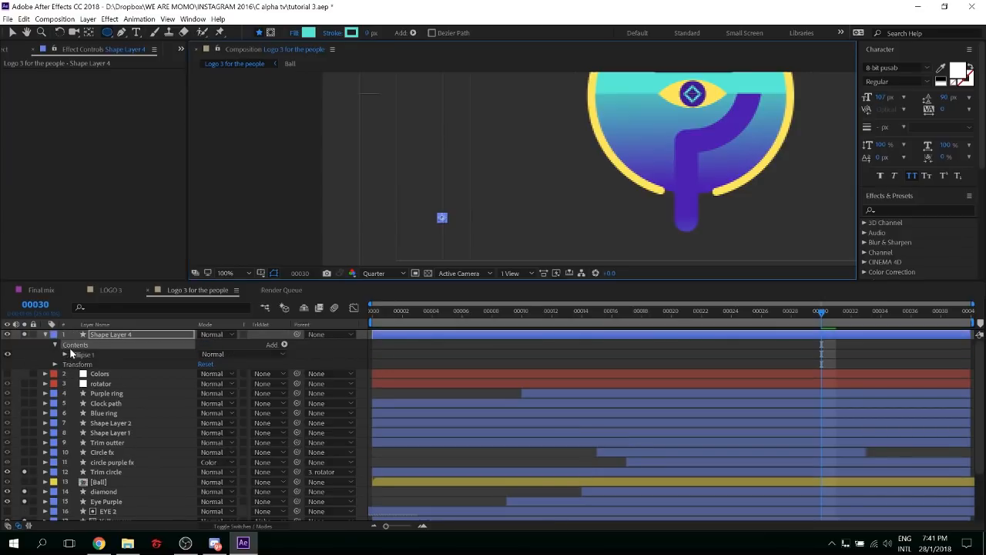
{"action": "left_click", "coordinate": [283, 345]}
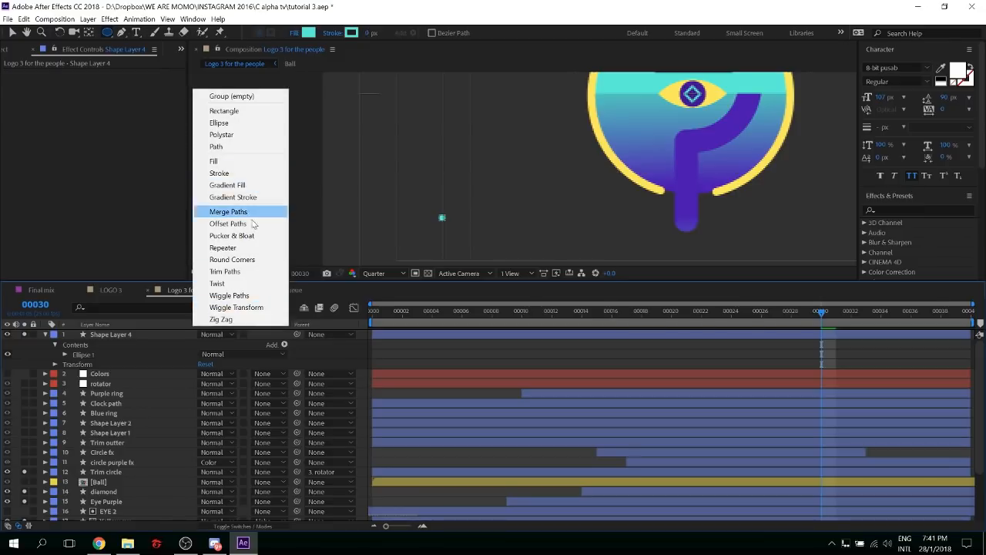
{"action": "left_click", "coordinate": [255, 248]}
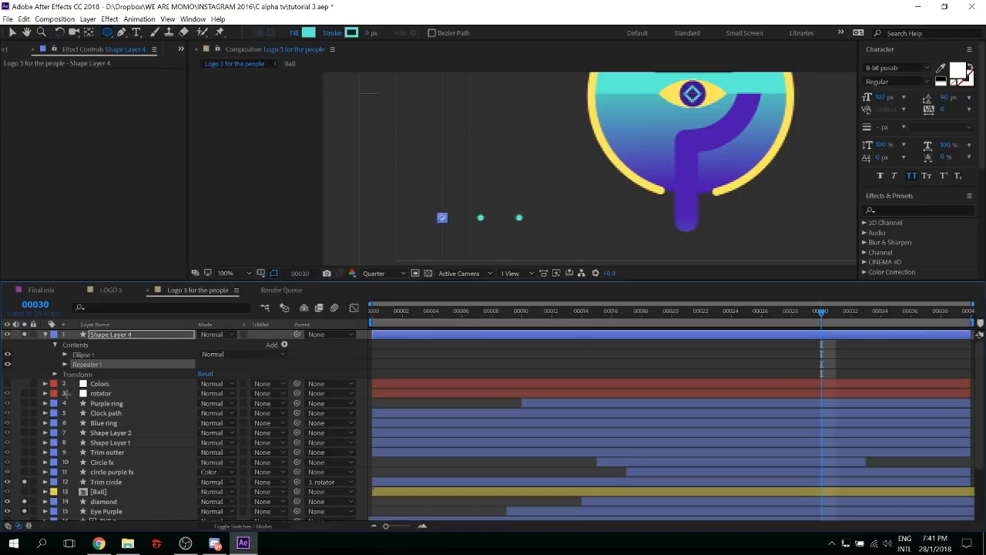
{"action": "left_click", "coordinate": [66, 364]}
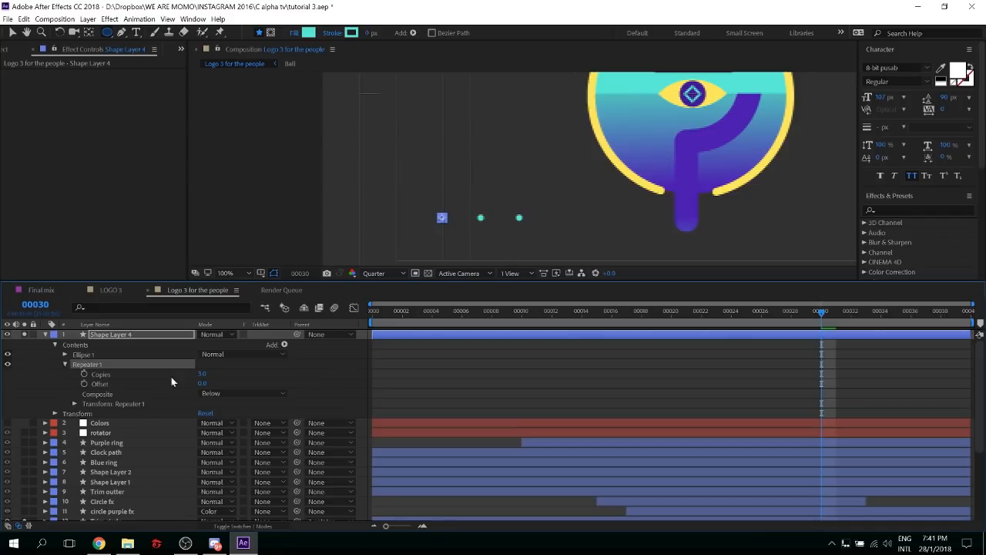
{"action": "left_click", "coordinate": [535, 407]}
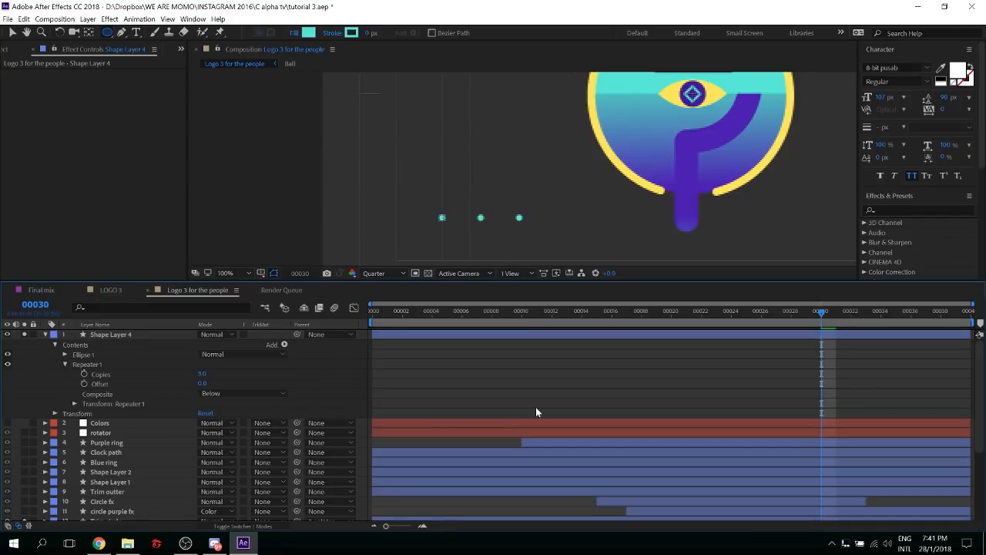
{"action": "left_click", "coordinate": [201, 378]}
{"action": "type", "text": "4"}
{"action": "key", "text": "Return"}
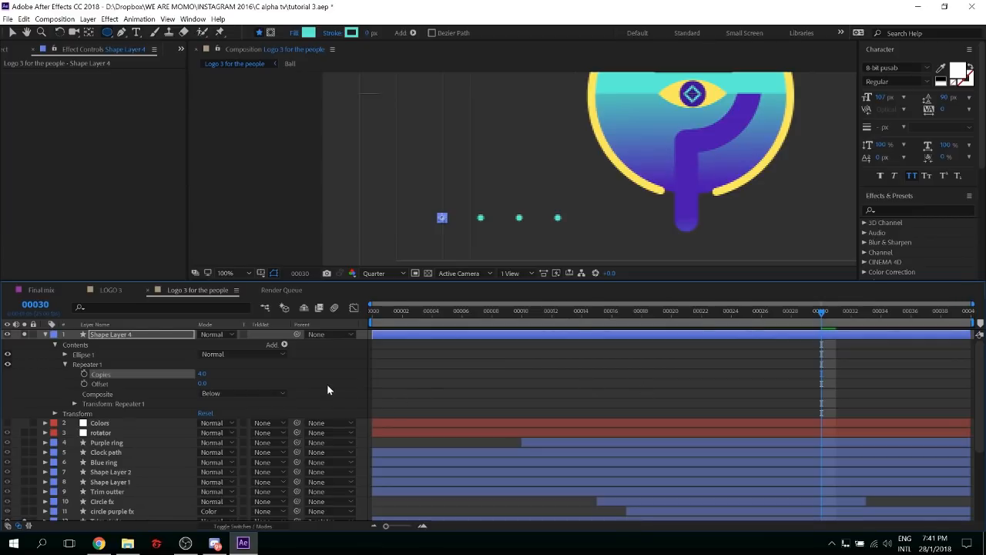
{"action": "left_click", "coordinate": [316, 384]}
Duplicate Repeater 1 in the small circle's layer and reveal the duplicate's settings
{"action": "left_click", "coordinate": [82, 366]}
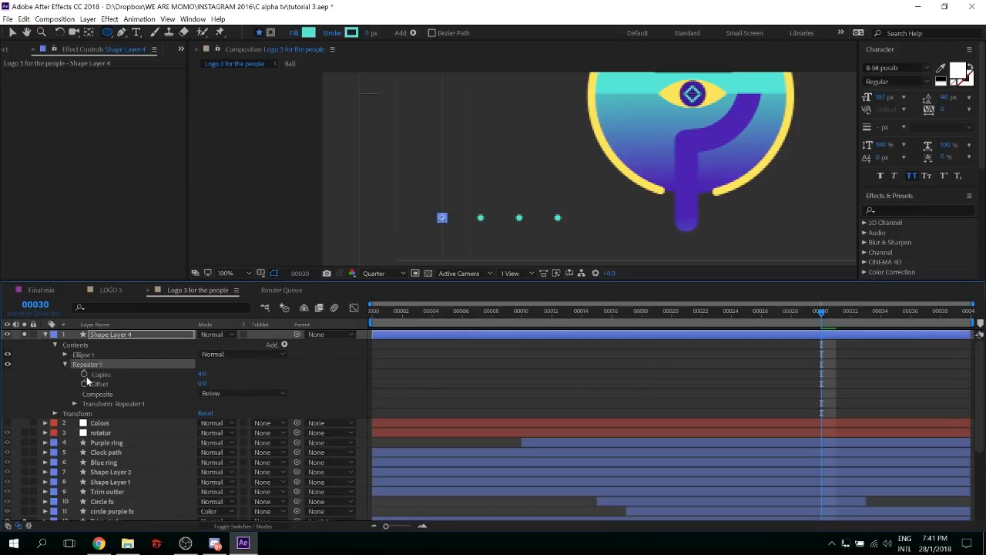
{"action": "key", "text": "ctrl+d"}
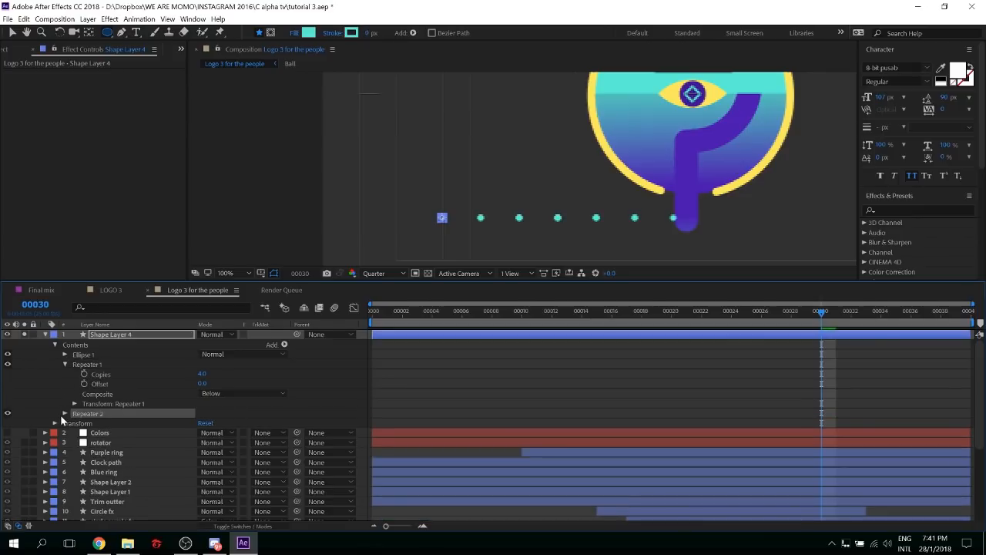
{"action": "left_click", "coordinate": [63, 414]}
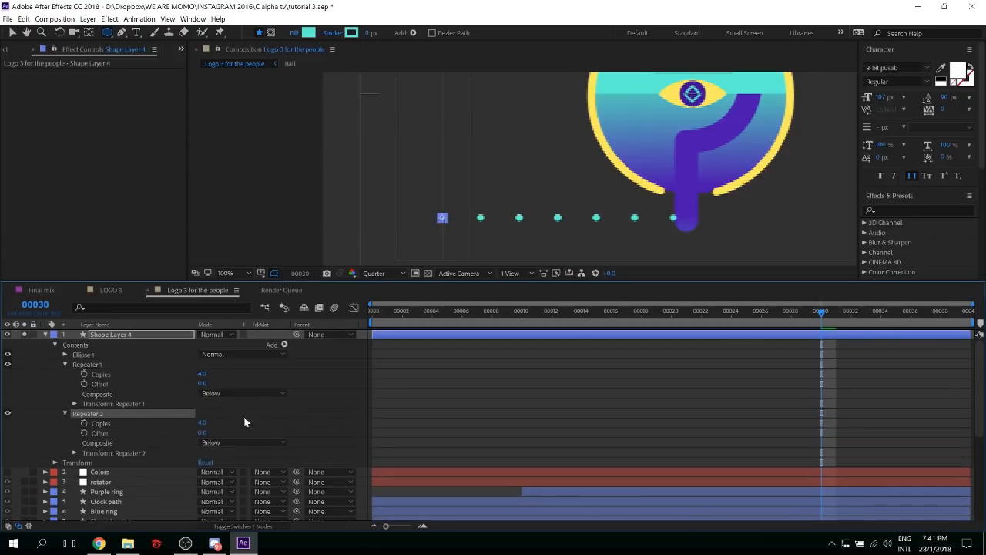
Set Repeater 2's transform position to 0, -64 and its copies to 8 to stack the dots into rows
{"action": "left_click", "coordinate": [74, 454]}
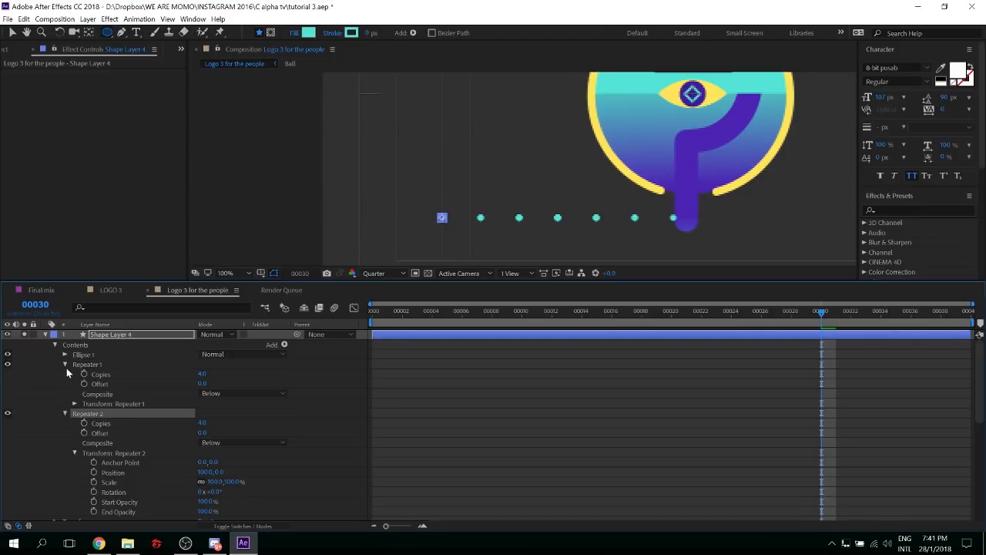
{"action": "left_click", "coordinate": [64, 364]}
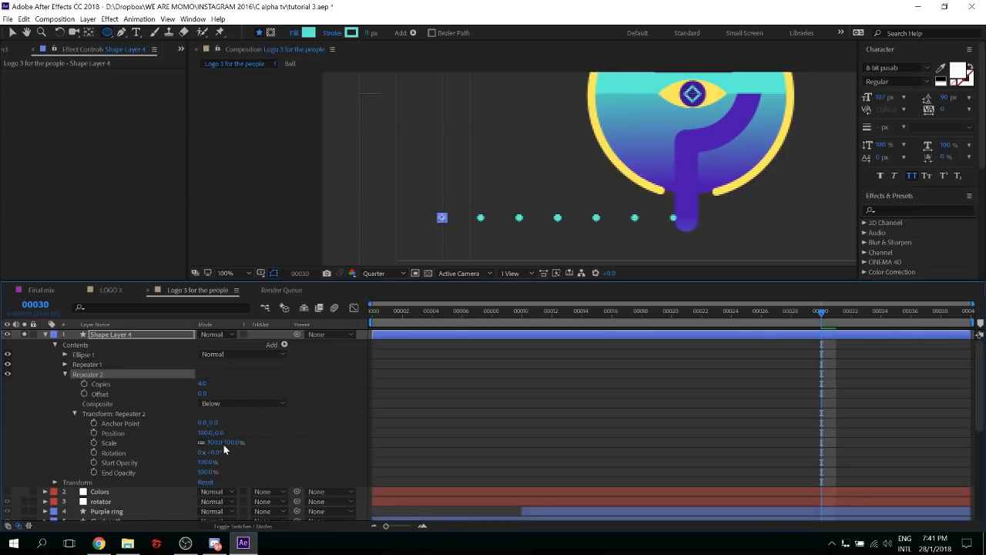
{"action": "type", "text": "0"}
{"action": "key", "text": "Return"}
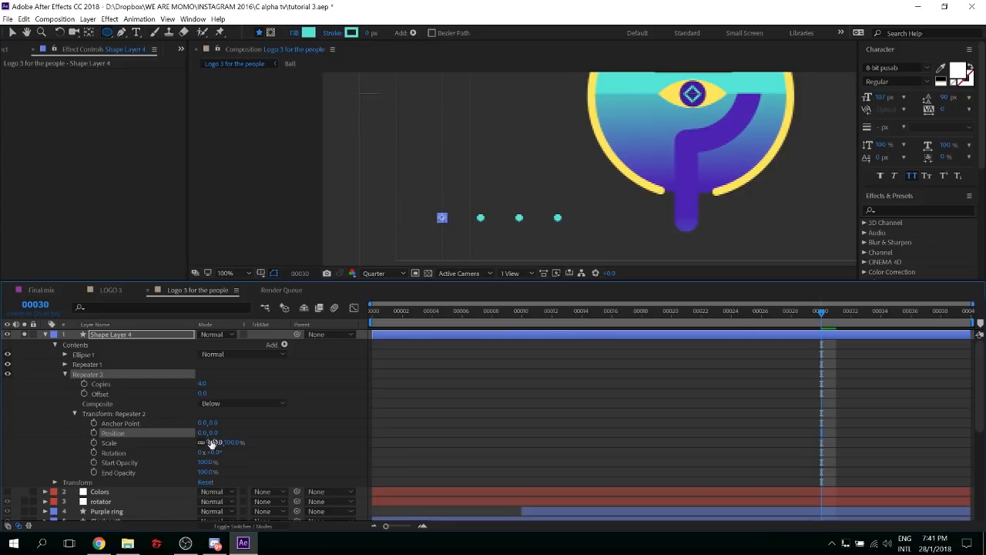
{"action": "left_click_drag", "start_coordinate": [211, 433], "coordinate": [179, 428]}
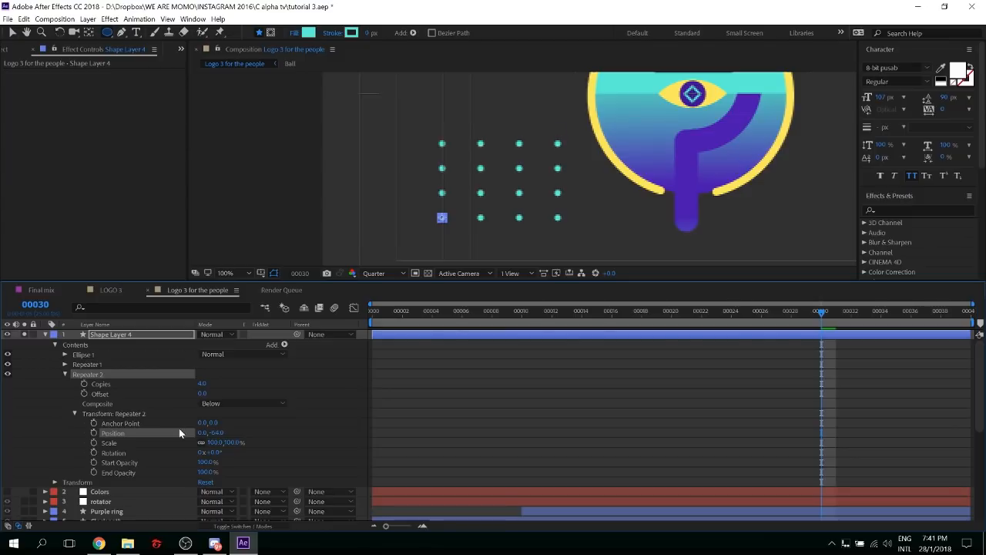
{"action": "left_click", "coordinate": [202, 383]}
{"action": "type", "text": "8"}
{"action": "key", "text": "Return"}
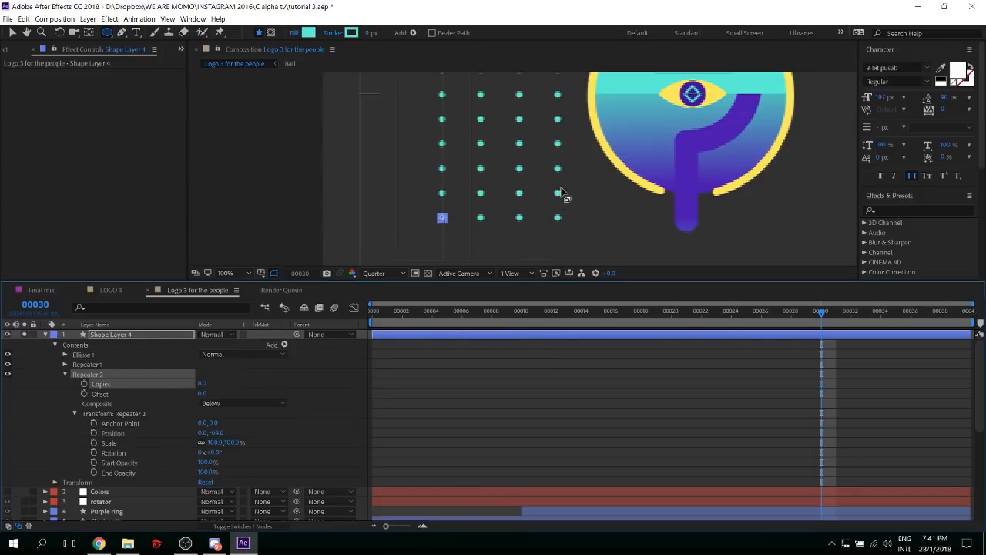
Move the dot grid beneath the logo so that its first row starts just below the composition's lower edge
{"action": "mouse_move", "coordinate": [562, 193]}
{"action": "left_mouse_down"}
{"action": "mouse_move", "coordinate": [543, 276]}
{"action": "mouse_move", "coordinate": [548, 202]}
{"action": "left_mouse_up"}
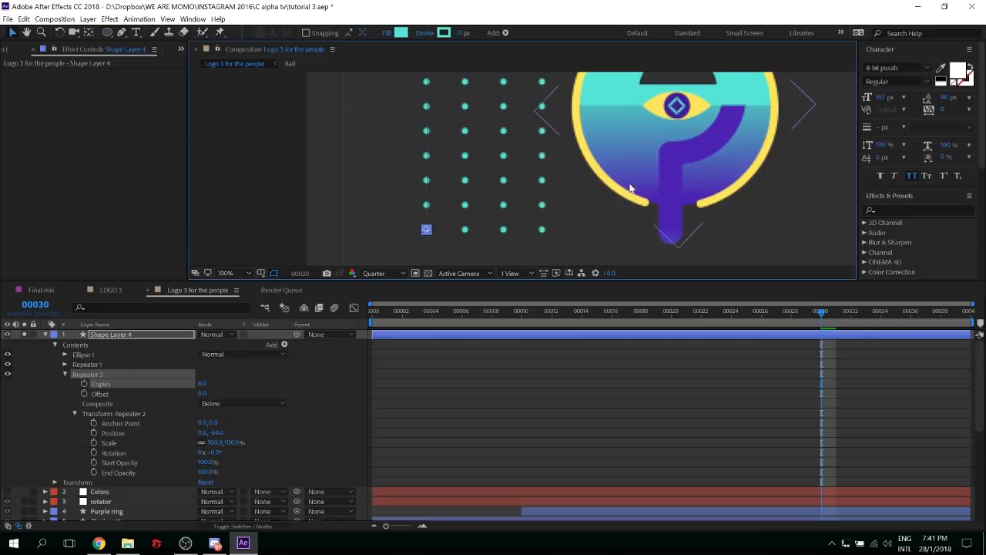
{"action": "key", "text": "comma"}
{"action": "left_click_drag", "start_coordinate": [468, 203], "coordinate": [568, 246]}
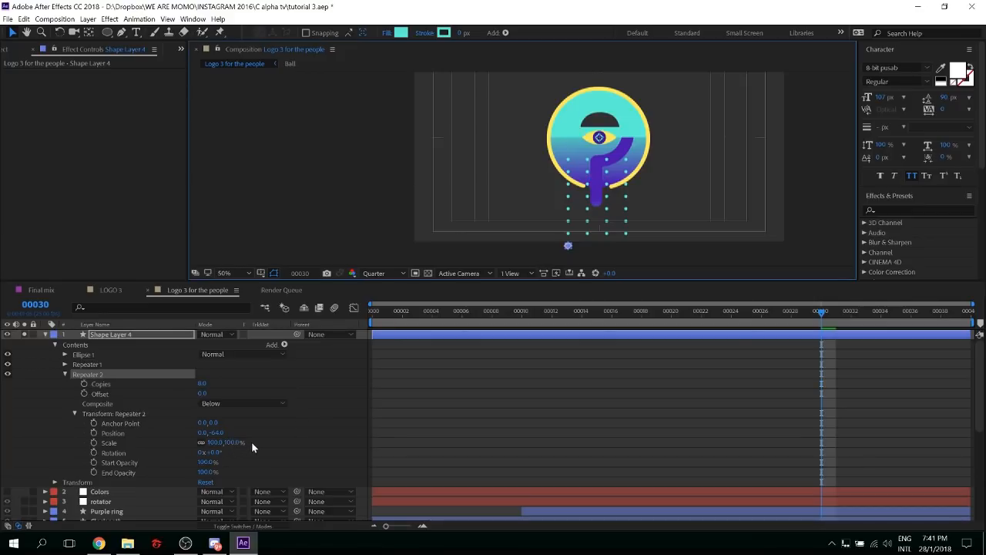
Set Repeater 2's End Opacity to 2% so the dots fade out upward
{"action": "left_click_drag", "start_coordinate": [208, 461], "coordinate": [278, 447]}
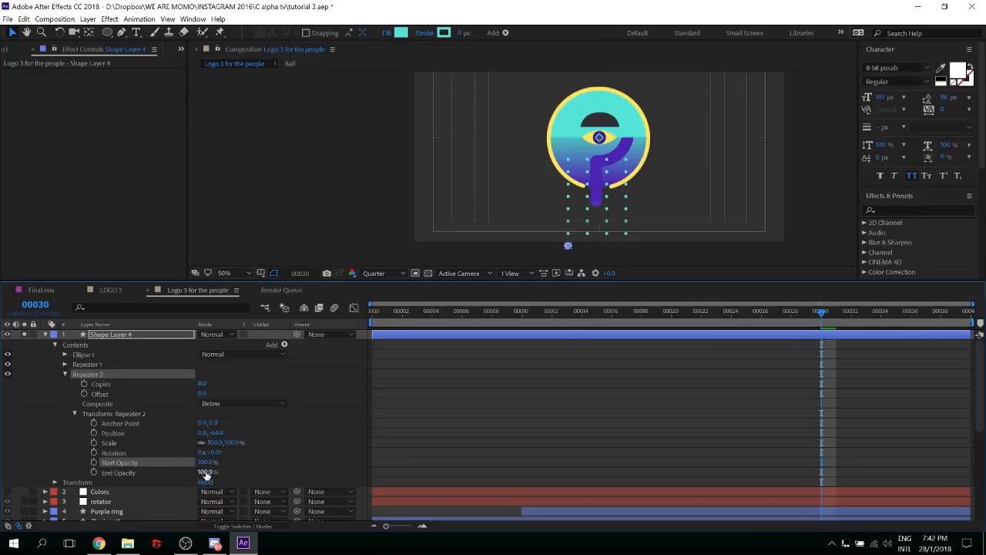
{"action": "left_click_drag", "start_coordinate": [202, 472], "coordinate": [27, 475]}
{"action": "left_click", "coordinate": [299, 440]}
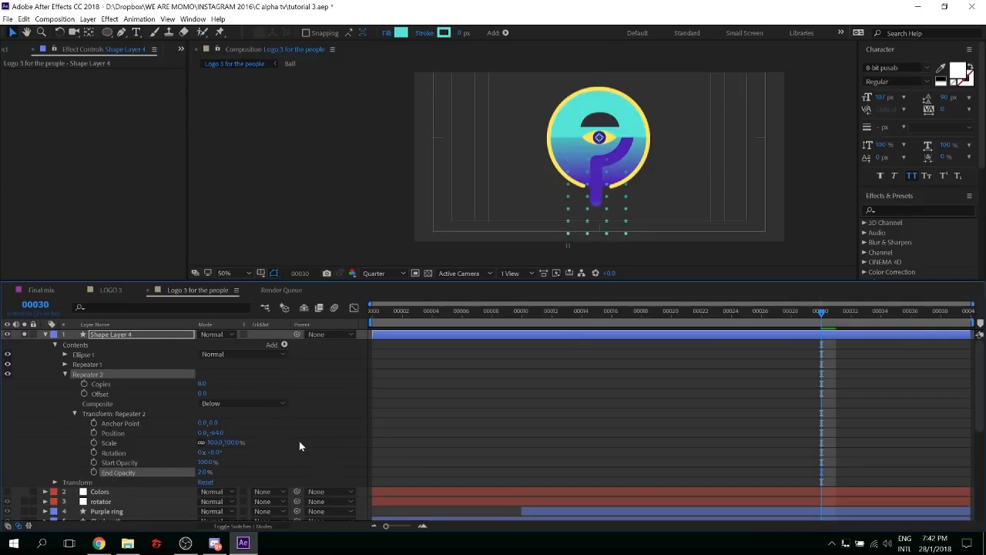
Tighten the spacing between the dot columns by setting Repeater 1's position to 76, 0
{"action": "left_click", "coordinate": [76, 414]}
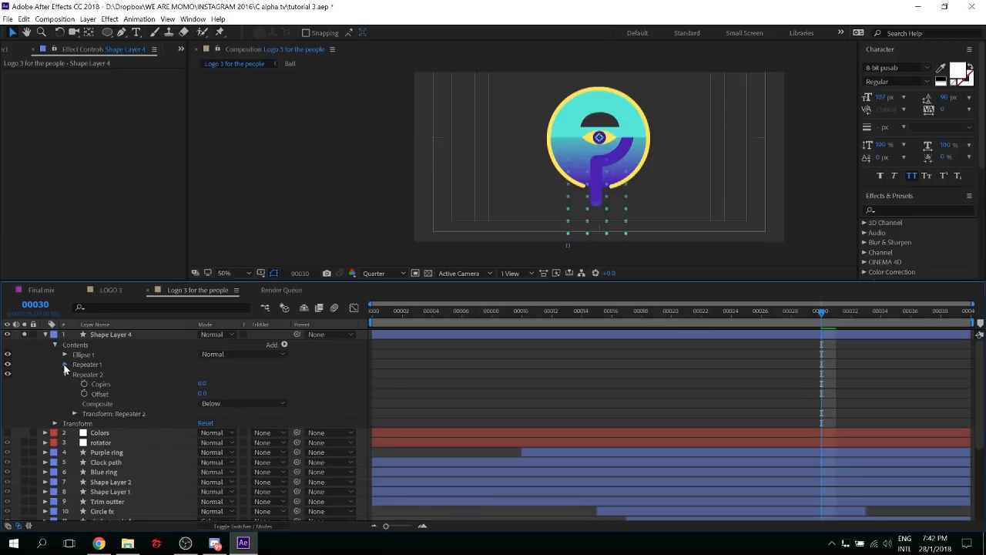
{"action": "left_click", "coordinate": [65, 364]}
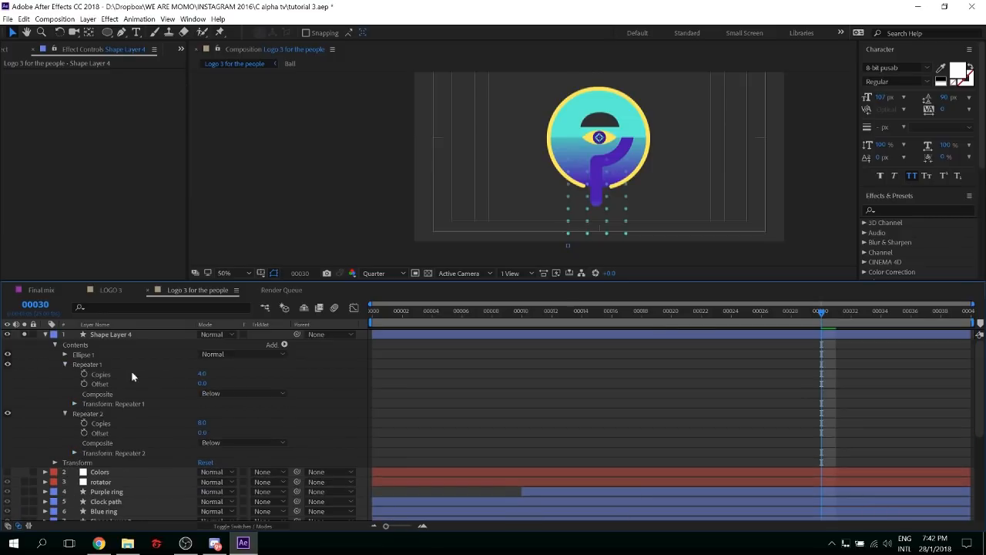
{"action": "left_click", "coordinate": [74, 404]}
{"action": "left_click", "coordinate": [197, 423]}
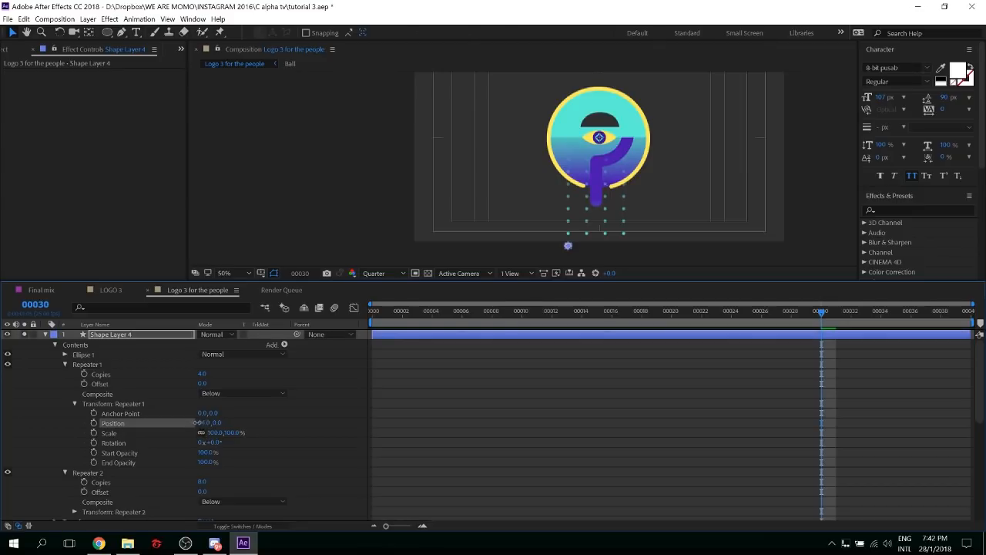
{"action": "left_click_drag", "start_coordinate": [197, 422], "coordinate": [189, 422]}
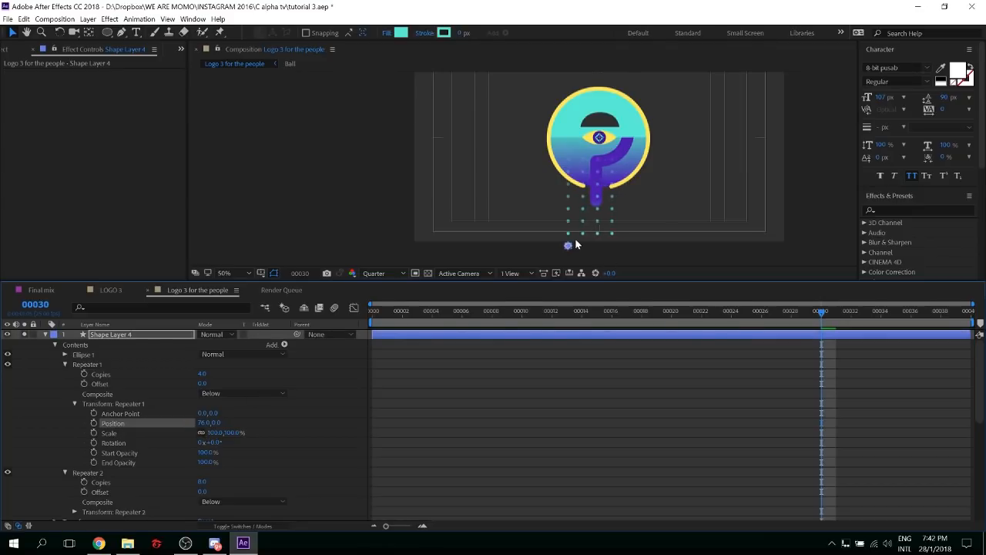
Center the dot grid under the logo and move Shape Layer 4 below FX circle in the layer stack
{"action": "mouse_move", "coordinate": [568, 247]}
{"action": "left_mouse_down"}
{"action": "mouse_move", "coordinate": [585, 248]}
{"action": "mouse_move", "coordinate": [568, 236]}
{"action": "mouse_move", "coordinate": [573, 251]}
{"action": "left_mouse_up"}
{"action": "left_click", "coordinate": [337, 410]}
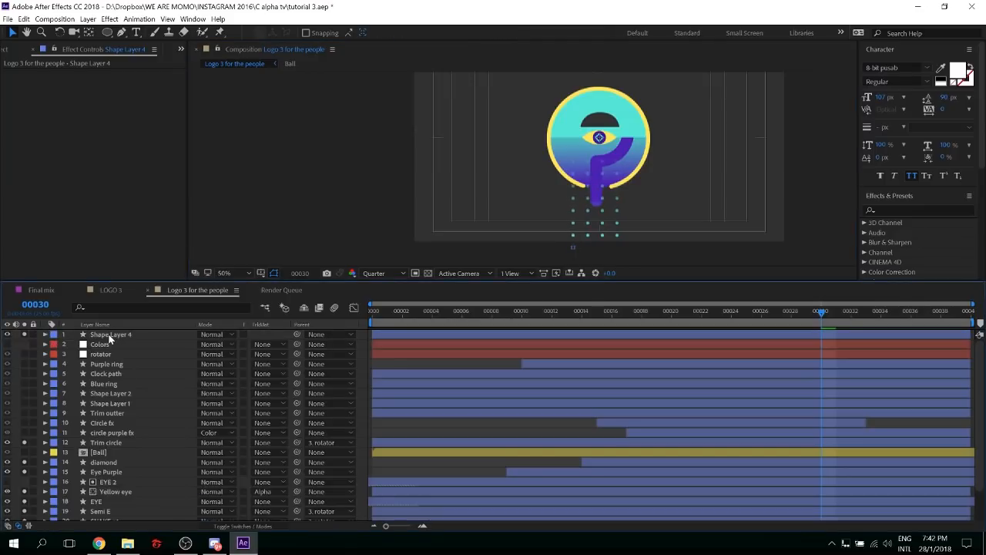
{"action": "left_click_drag", "start_coordinate": [114, 334], "coordinate": [129, 522]}
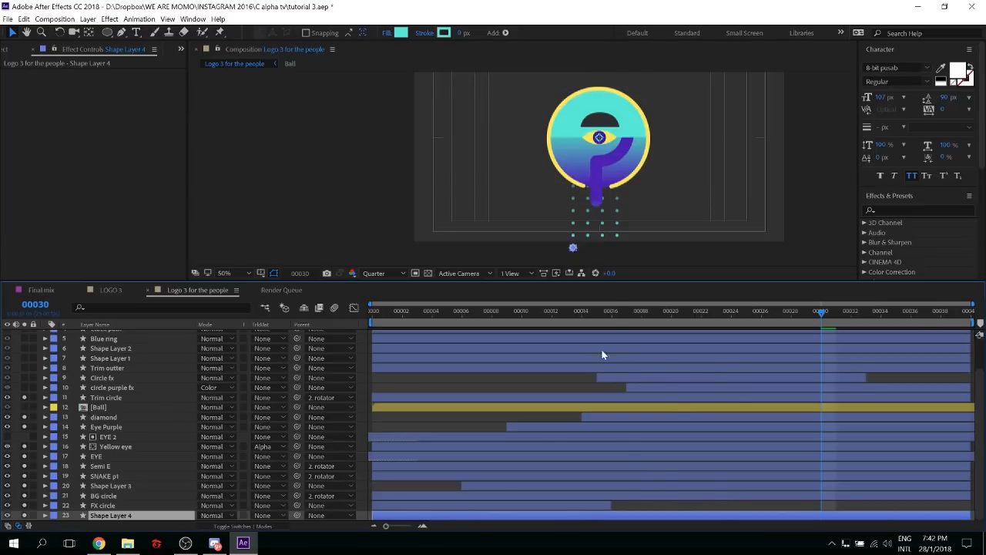
Keyframe Repeater 2's Copies at 0 on frame 0 of Shape Layer 4
{"action": "left_click", "coordinate": [613, 310]}
{"action": "key", "text": "Home"}
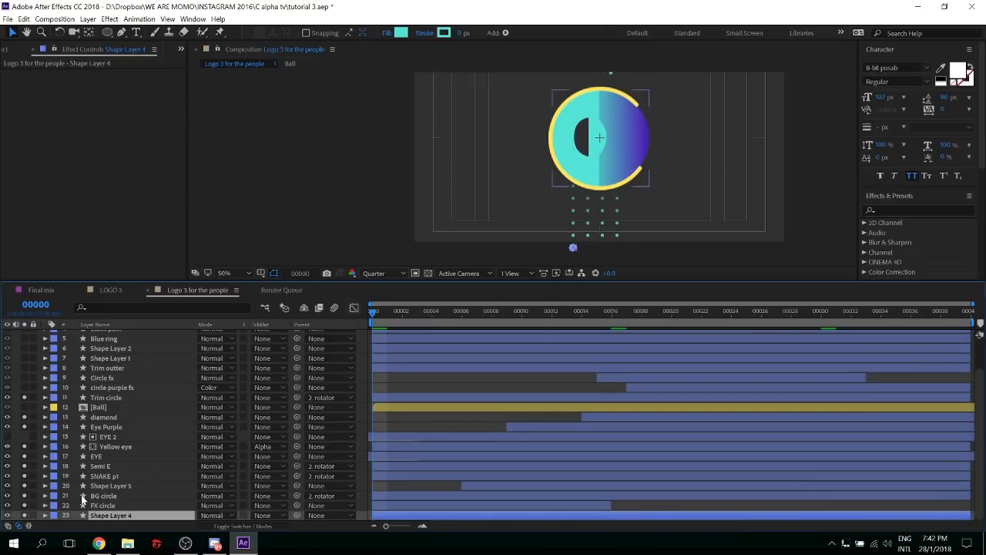
{"action": "left_click", "coordinate": [46, 515]}
{"action": "scroll", "coordinate": [128, 482], "scroll_direction": "down", "scroll_amount": 5}
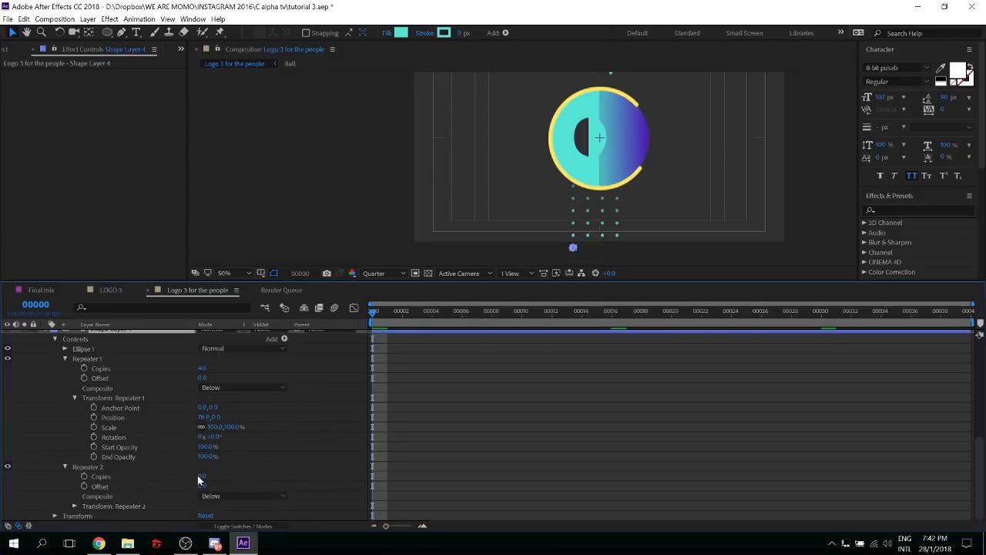
{"action": "type", "text": "0"}
{"action": "key", "text": "Return"}
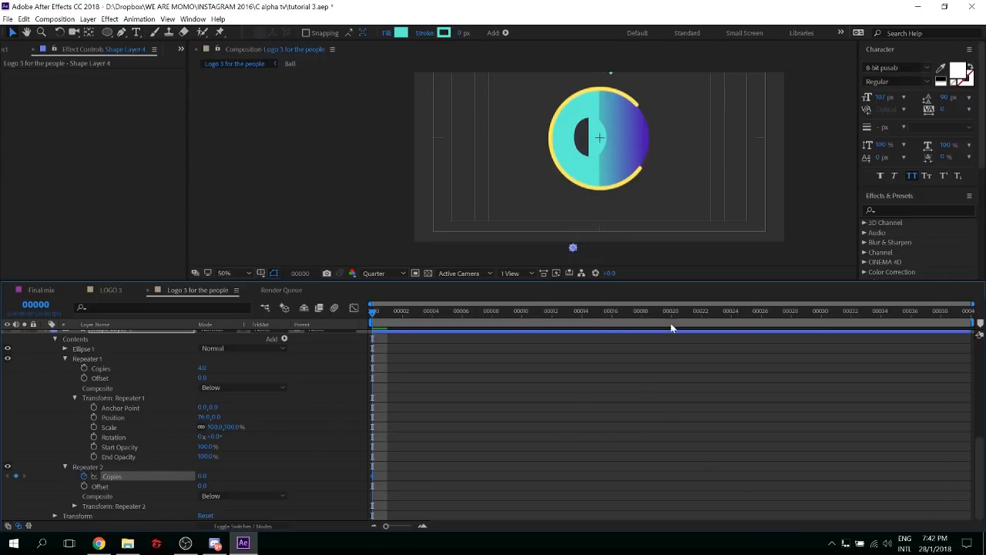
Add a Repeater 2 Copies keyframe of 8 at frame 30 and return to the start of the composition
{"action": "left_click_drag", "start_coordinate": [680, 312], "coordinate": [818, 315]}
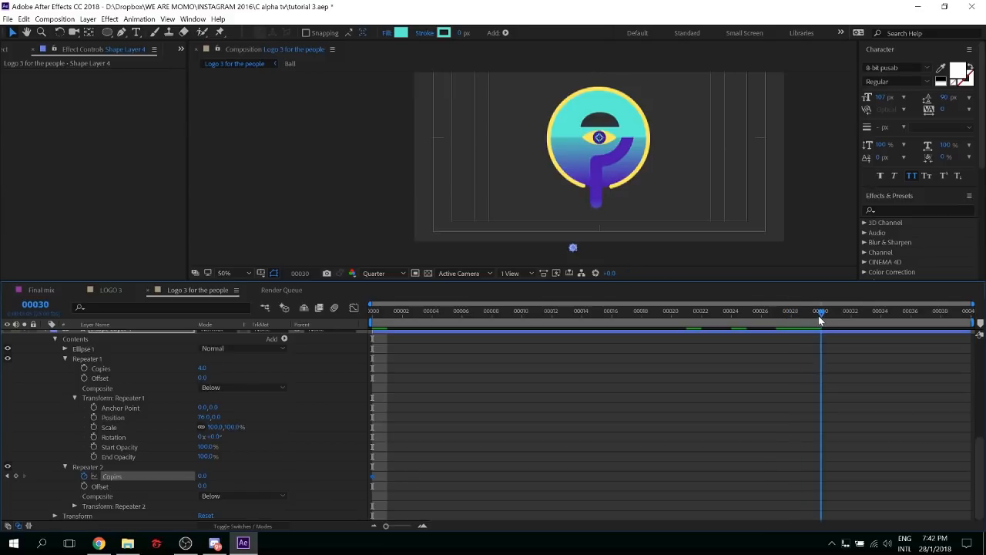
{"action": "left_click", "coordinate": [201, 476]}
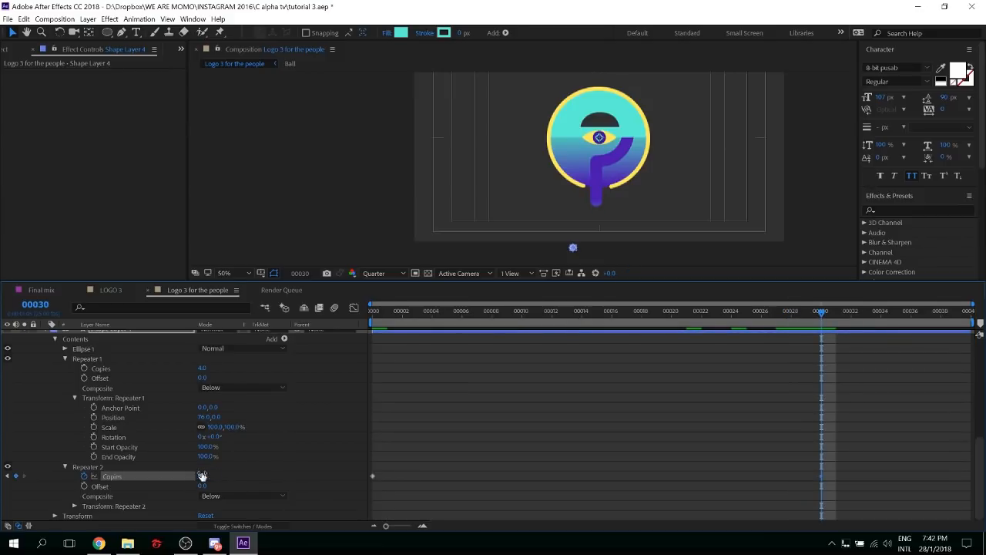
{"action": "left_click_drag", "start_coordinate": [202, 476], "coordinate": [579, 478]}
{"action": "left_click_drag", "start_coordinate": [380, 315], "coordinate": [320, 313]}
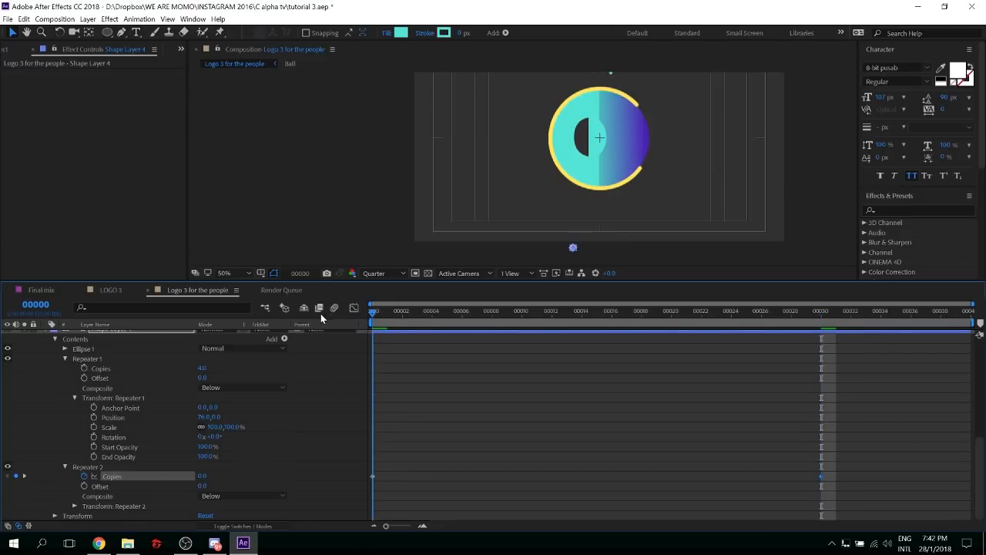
Add a Size keyframe to Shape Layer 4's Ellipse Path 1 at frame 0 and show only the layer's keyframed properties
{"action": "left_click", "coordinate": [74, 398]}
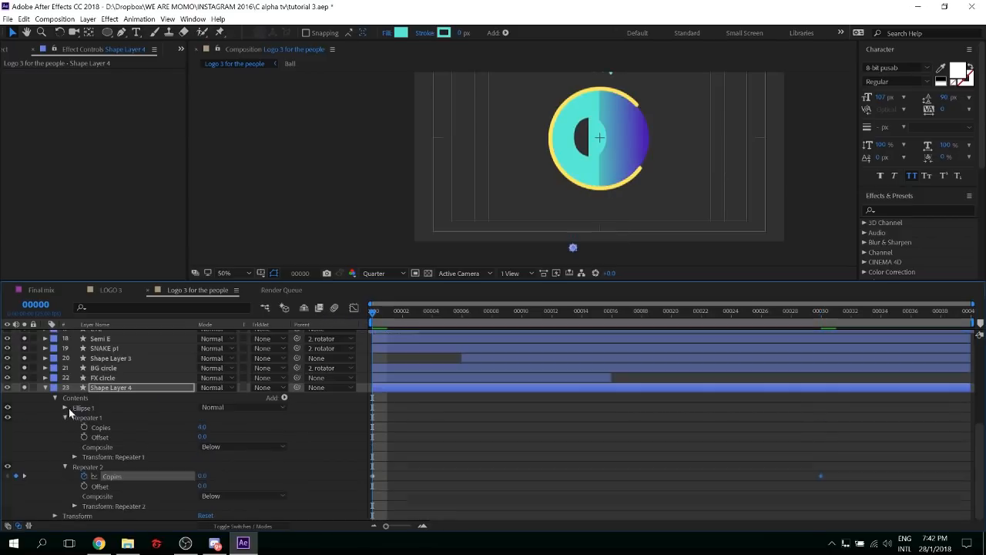
{"action": "left_click", "coordinate": [65, 466]}
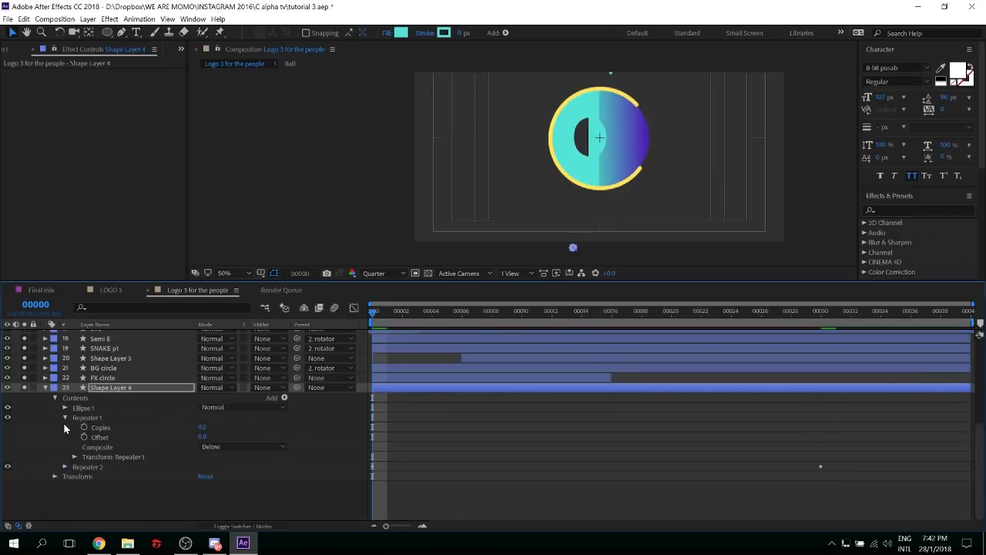
{"action": "left_click", "coordinate": [77, 430]}
{"action": "left_click", "coordinate": [88, 428]}
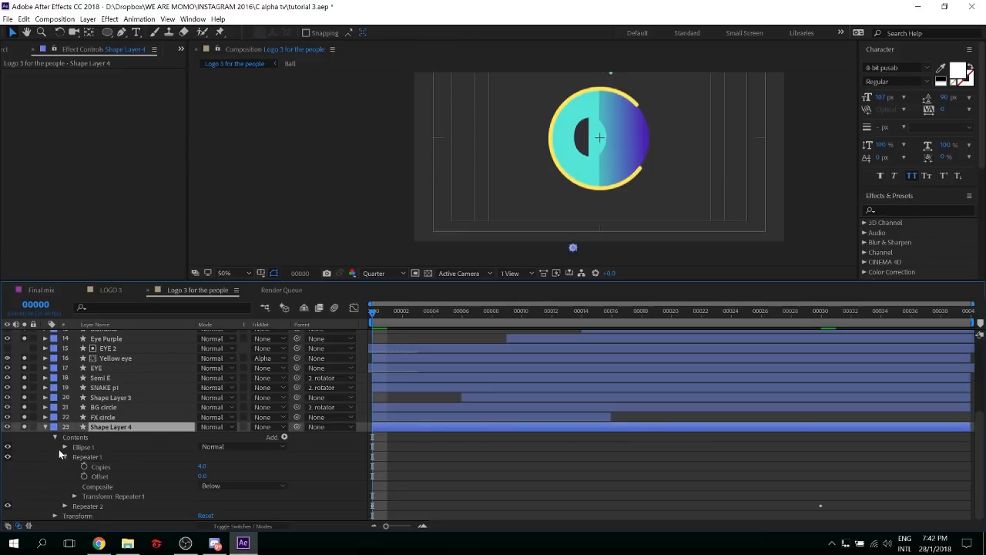
{"action": "left_click", "coordinate": [65, 446]}
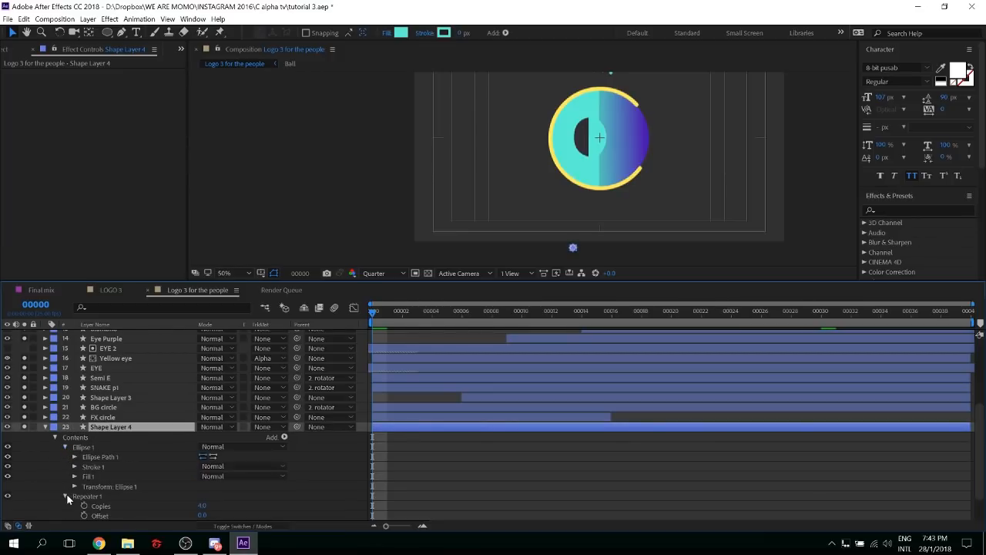
{"action": "left_click", "coordinate": [66, 496]}
{"action": "left_click", "coordinate": [73, 457]}
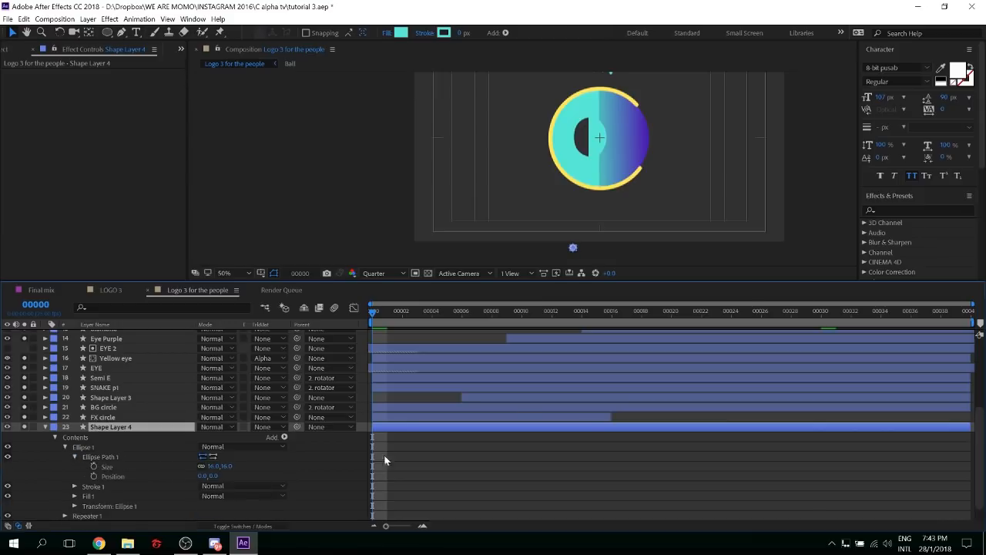
{"action": "left_click", "coordinate": [94, 466]}
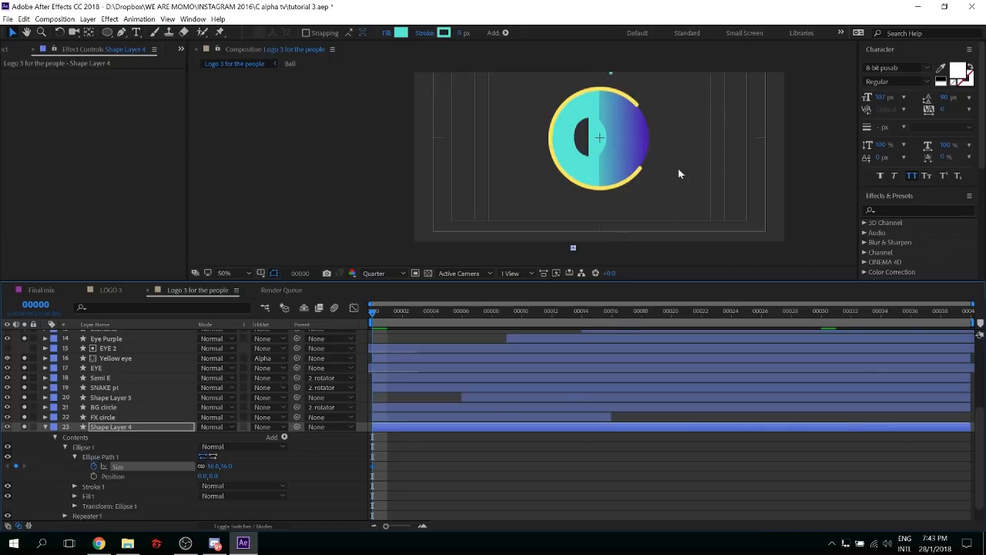
{"action": "key", "text": "u"}
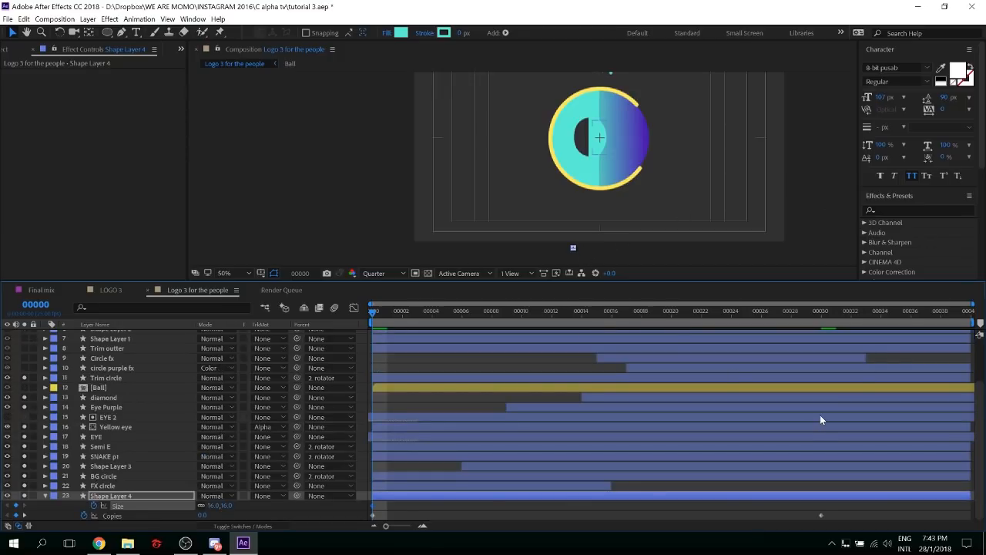
Add an ellipse Size keyframe of 5, 5 at frame 30
{"action": "key", "text": "space"}
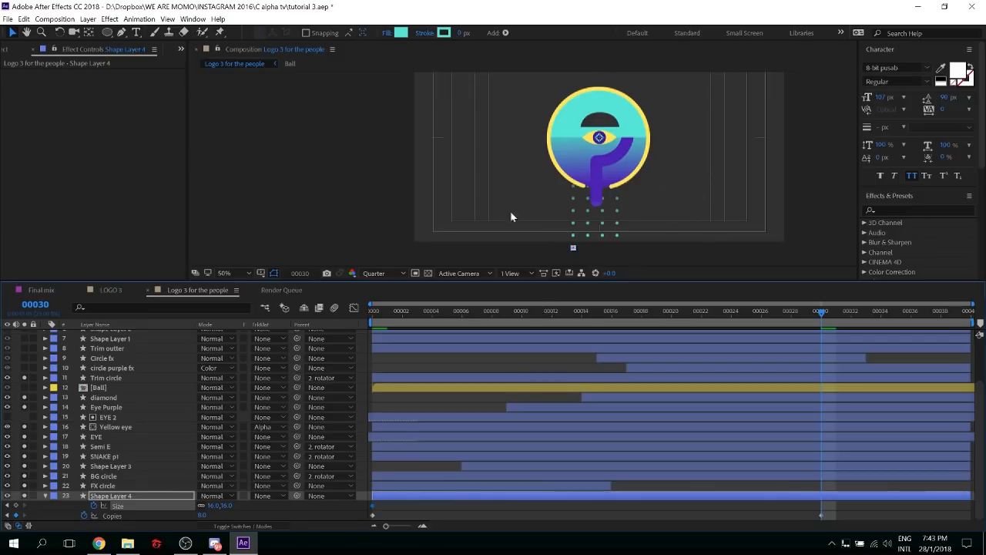
{"action": "left_click", "coordinate": [217, 505]}
{"action": "type", "text": "10"}
{"action": "key", "text": "Return"}
{"action": "left_click", "coordinate": [227, 504]}
{"action": "type", "text": "5"}
{"action": "key", "text": "Return"}
Apply Easy Ease to all Size and Copies keyframes of Shape Layer 4 and open the Graph Editor
{"action": "left_click_drag", "start_coordinate": [841, 503], "coordinate": [341, 529]}
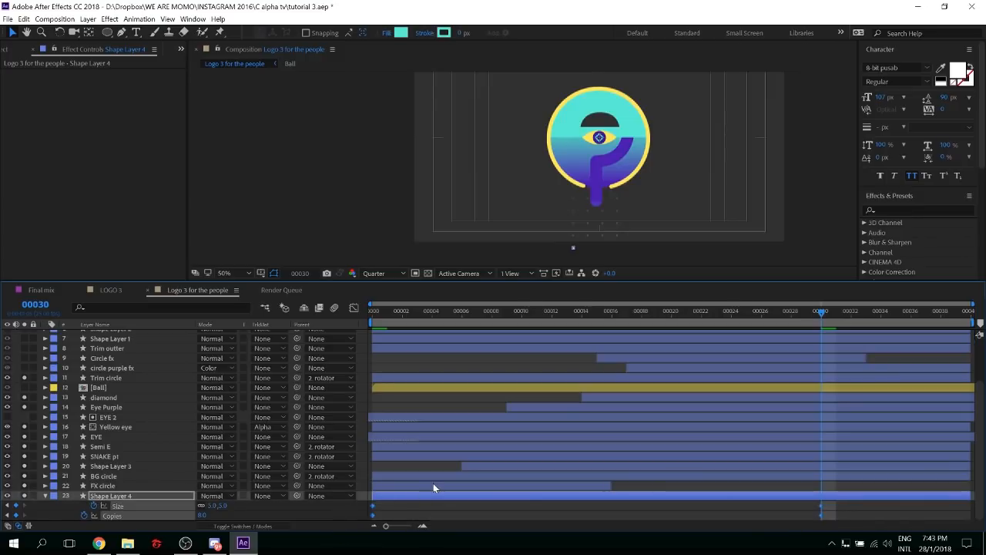
{"action": "key", "text": "F9"}
{"action": "left_click", "coordinate": [352, 309]}
Extend the incoming ease handles of the frame 30 Size and Copies keyframes back to about frame 15 and preview the animation
{"action": "left_click_drag", "start_coordinate": [843, 387], "coordinate": [455, 411]}
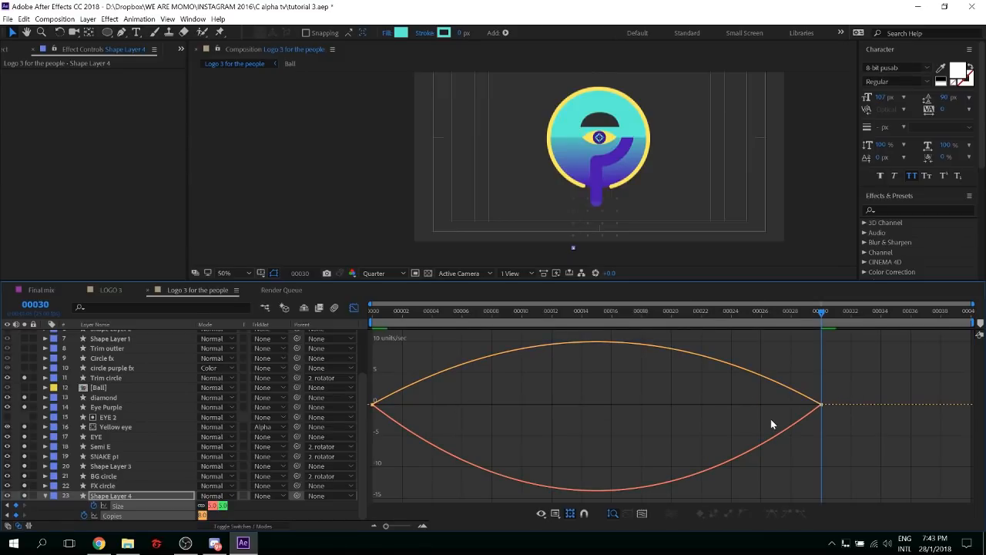
{"action": "left_click_drag", "start_coordinate": [848, 388], "coordinate": [497, 408]}
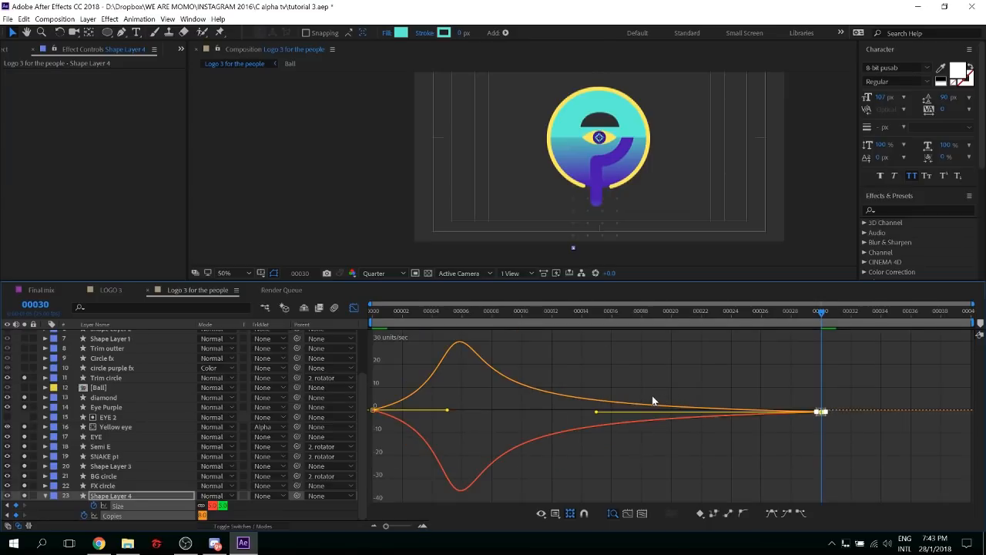
{"action": "key", "text": "ctrl+z"}
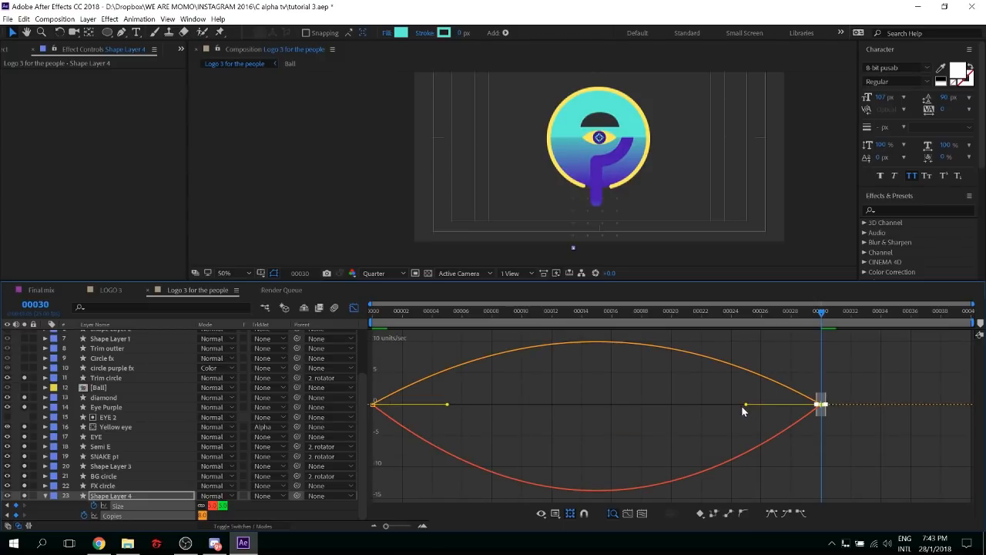
{"action": "left_click_drag", "start_coordinate": [741, 406], "coordinate": [571, 410]}
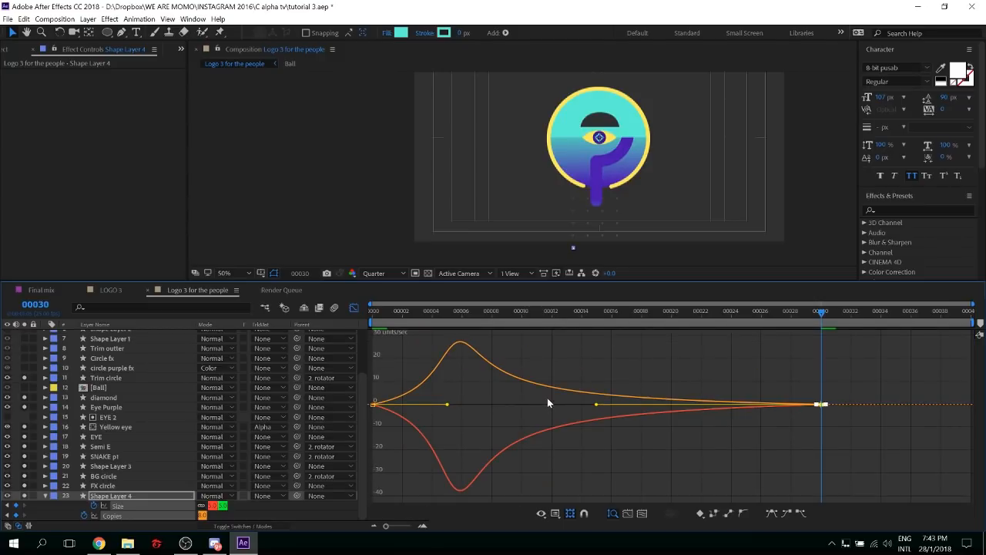
{"action": "key", "text": "space"}
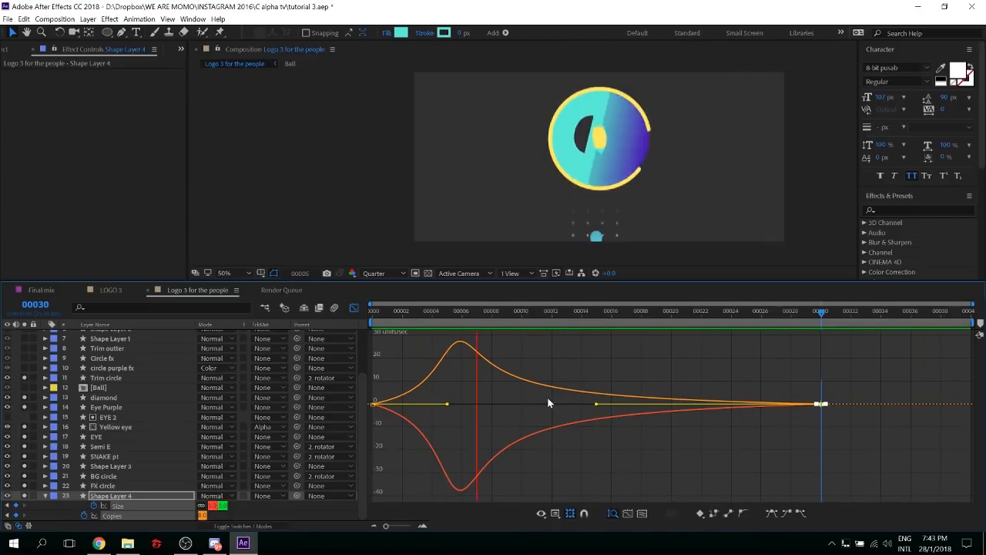
Shift Shape Layer 4 in time so it starts at frame 3, preview the animation from the beginning and save the project
{"action": "key", "text": "space"}
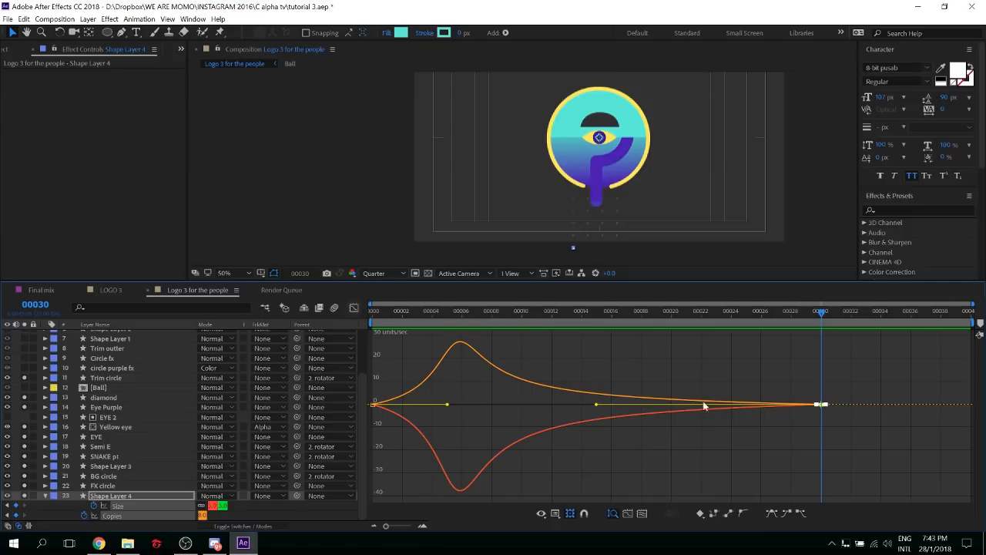
{"action": "key", "text": "shift+F3"}
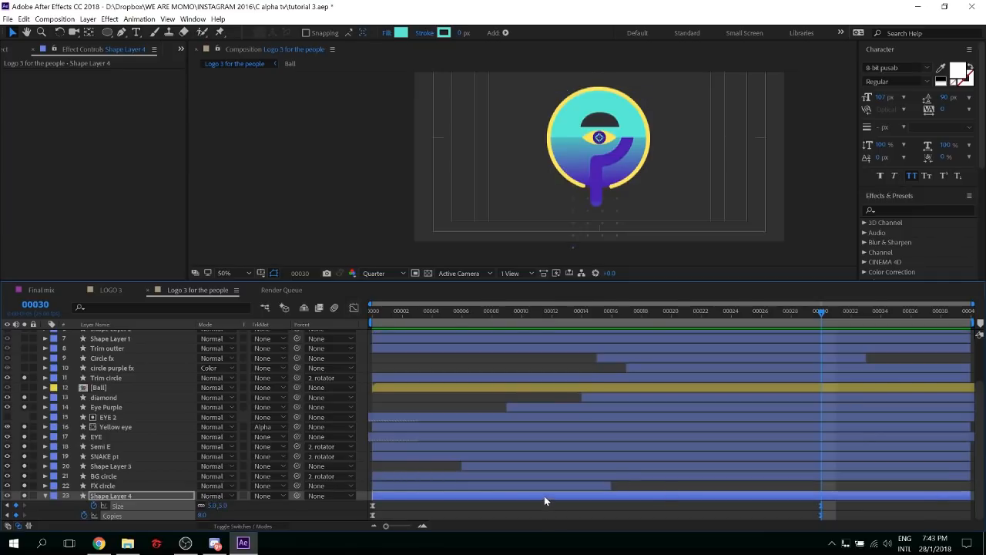
{"action": "left_click_drag", "start_coordinate": [544, 495], "coordinate": [586, 497]}
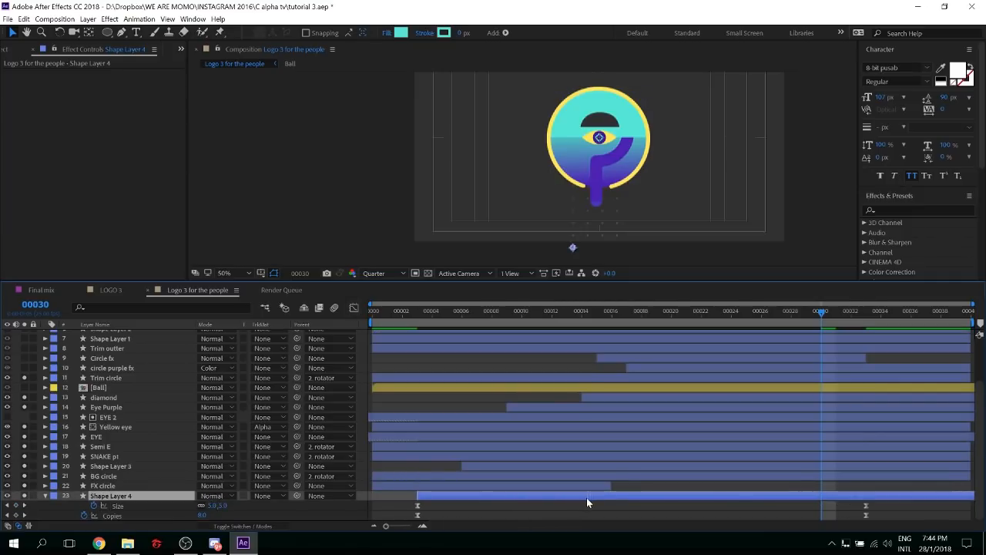
{"action": "key", "text": "Home"}
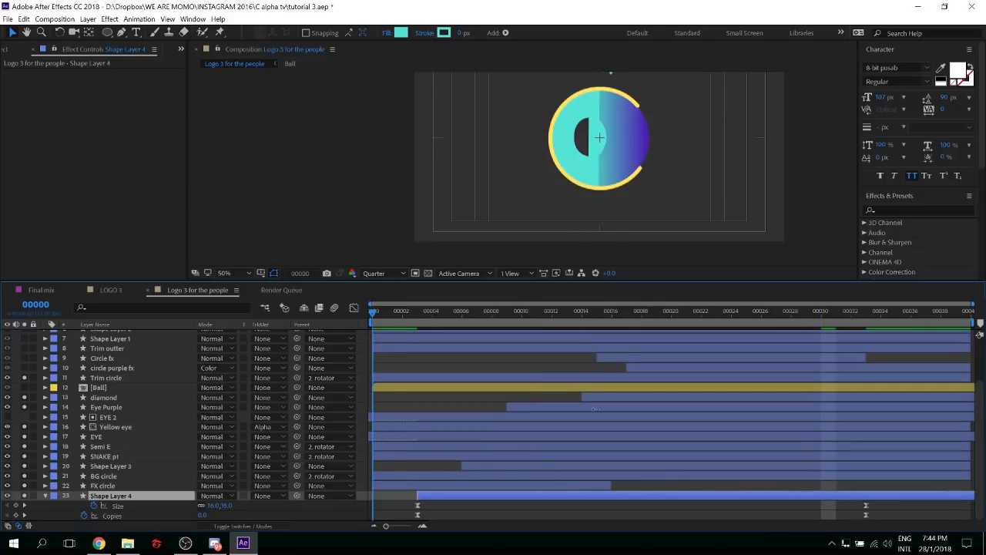
{"action": "key", "text": "space"}
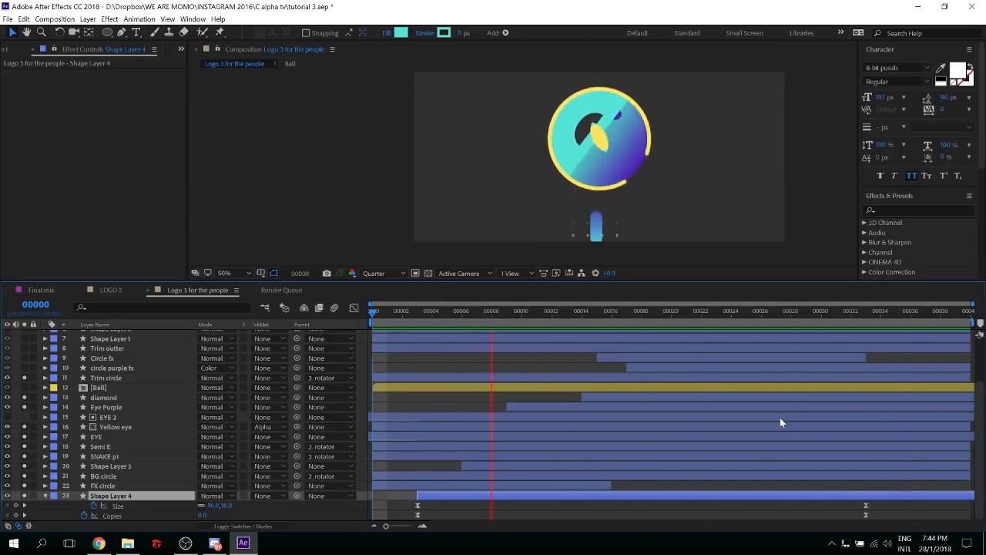
{"action": "key", "text": "ctrl+s"}
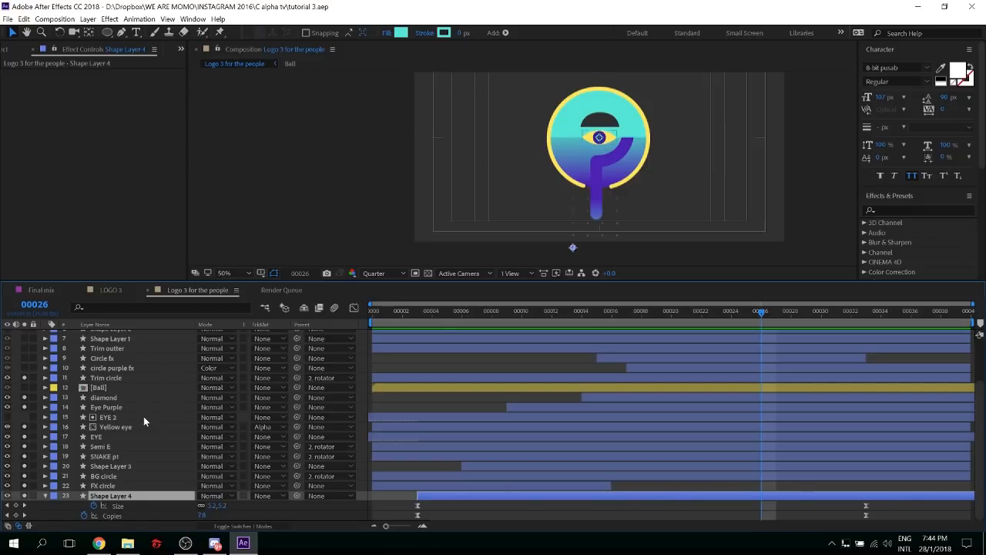
Solo the Purple ring layer and add a Scale keyframe of 0% at its in point, frame 10
{"action": "scroll", "coordinate": [143, 416], "scroll_direction": "up", "scroll_amount": 5}
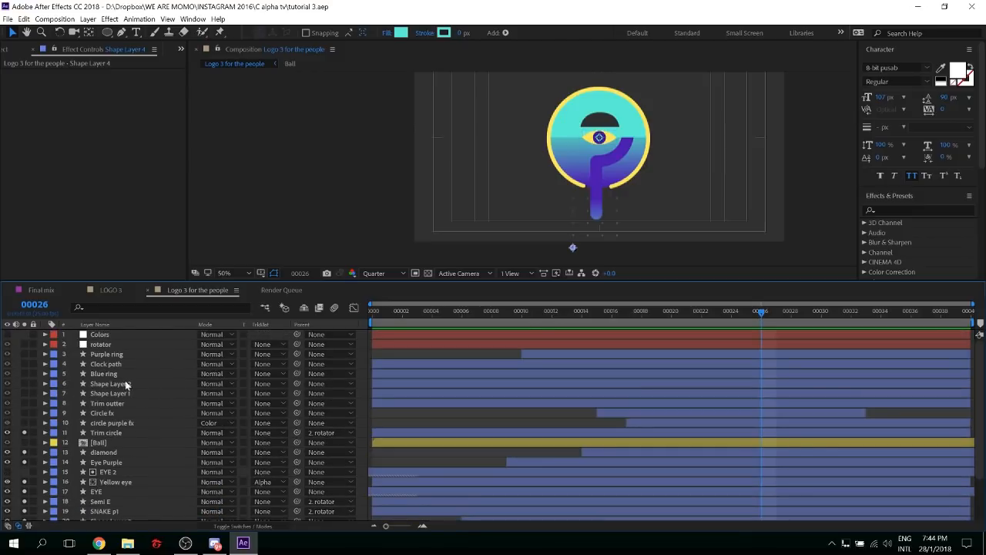
{"action": "left_click", "coordinate": [120, 354]}
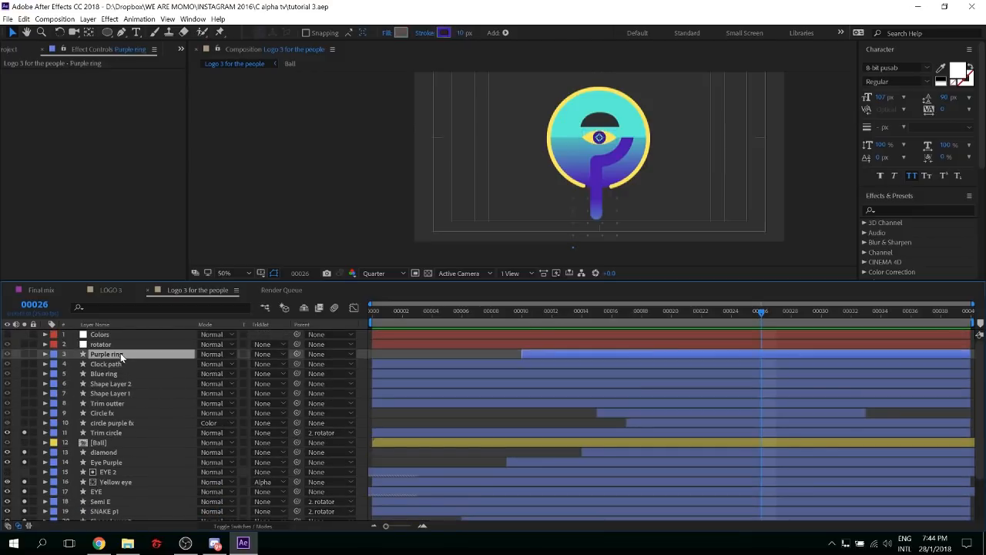
{"action": "left_click", "coordinate": [25, 354]}
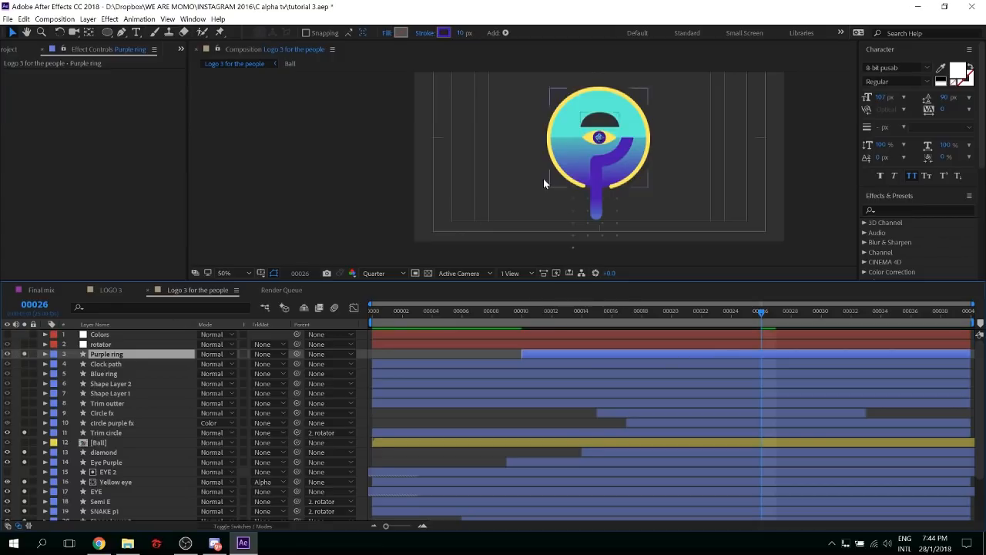
{"action": "scroll", "coordinate": [546, 179], "scroll_direction": "up", "scroll_amount": 5}
{"action": "scroll", "coordinate": [579, 182], "scroll_direction": "down", "scroll_amount": 3}
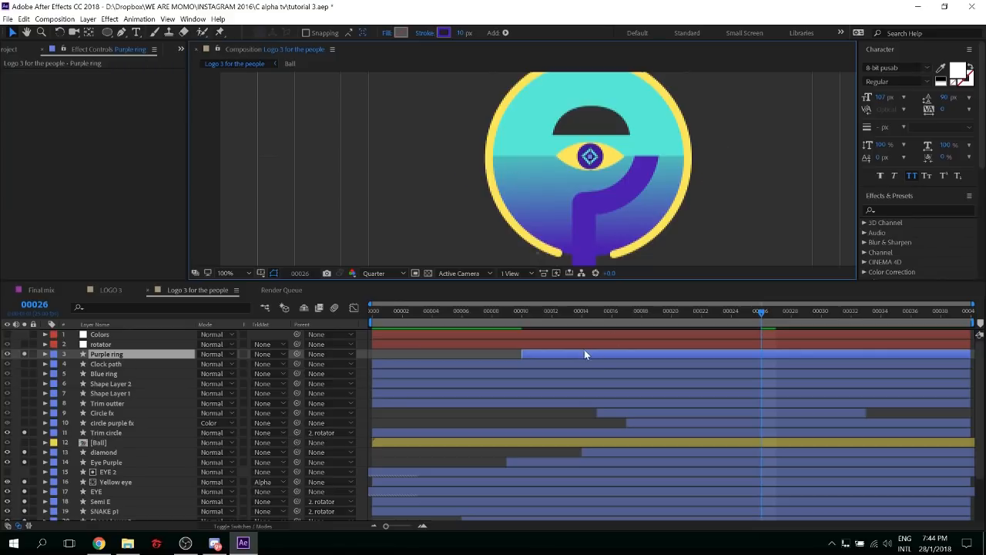
{"action": "key", "text": "s"}
{"action": "key", "text": "i"}
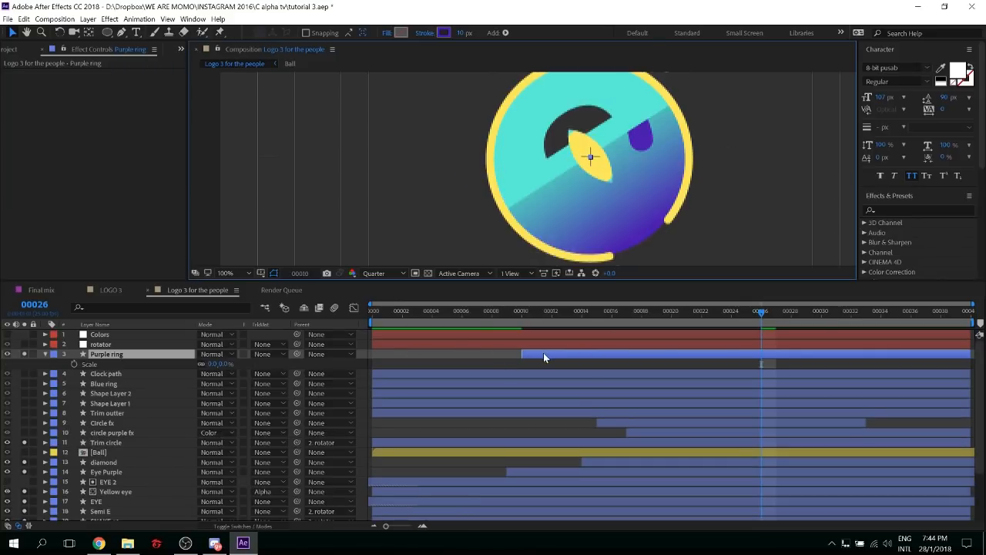
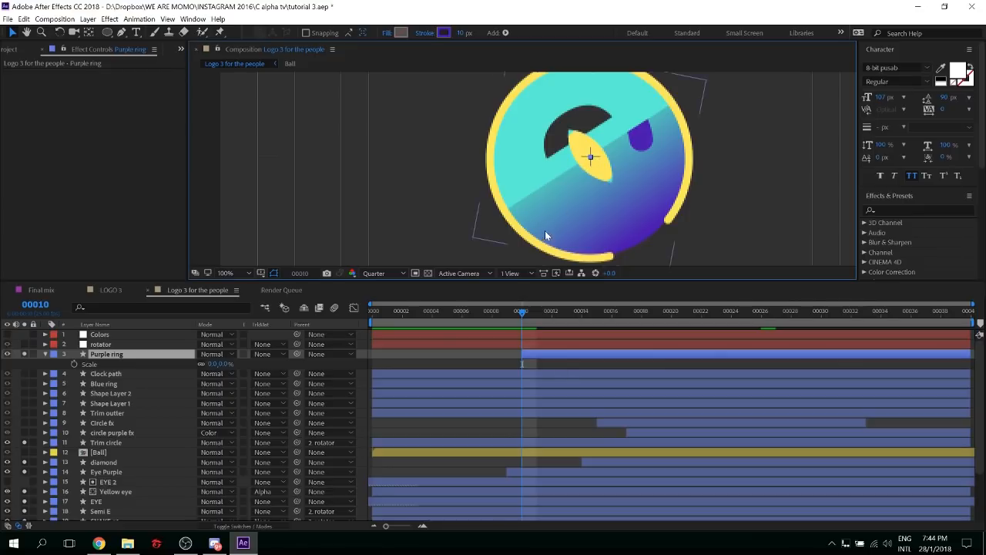
{"action": "left_click", "coordinate": [74, 363]}
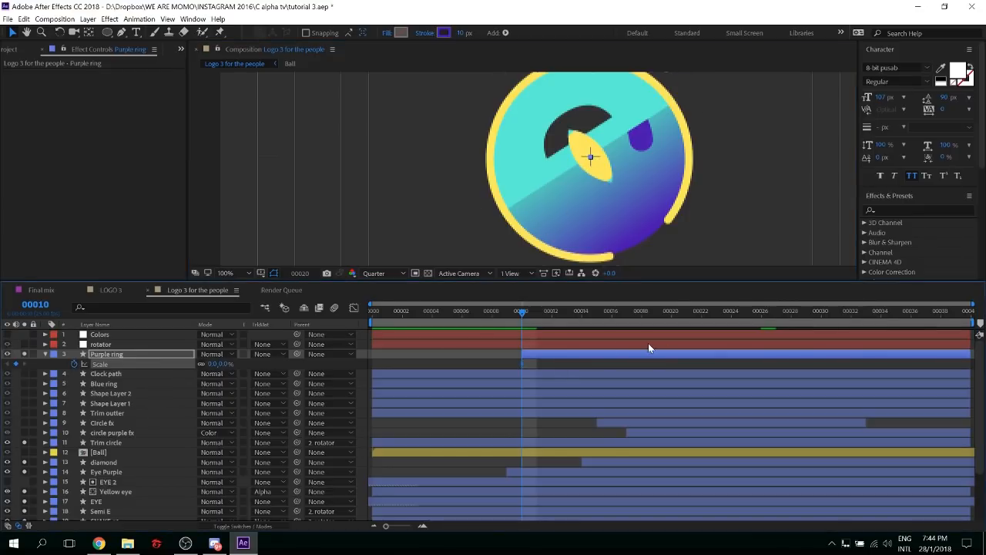
Add a Scale keyframe of 100% to Purple ring at frame 30
{"action": "key", "text": "shift+Page_Down"}
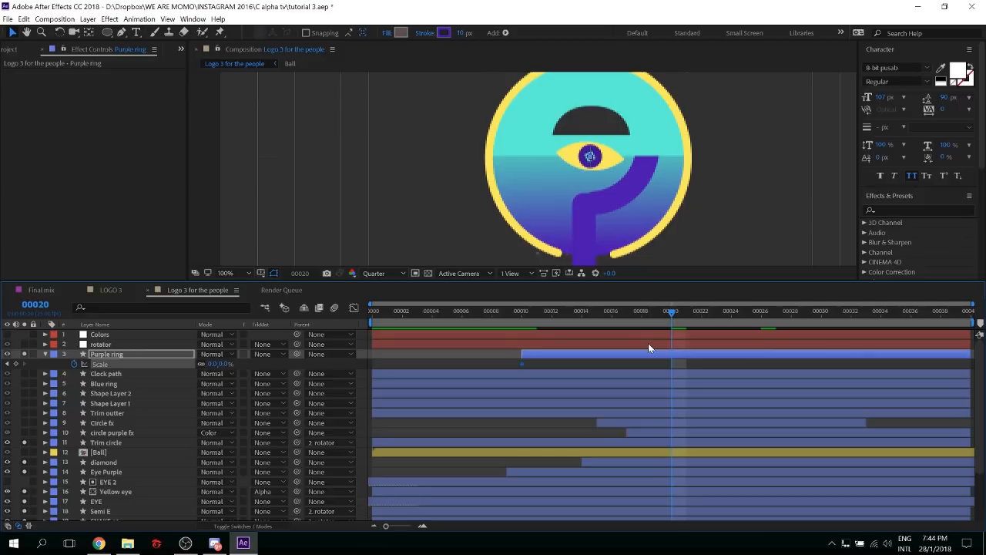
{"action": "key", "text": "shift+Page_Down"}
{"action": "left_click", "coordinate": [223, 364]}
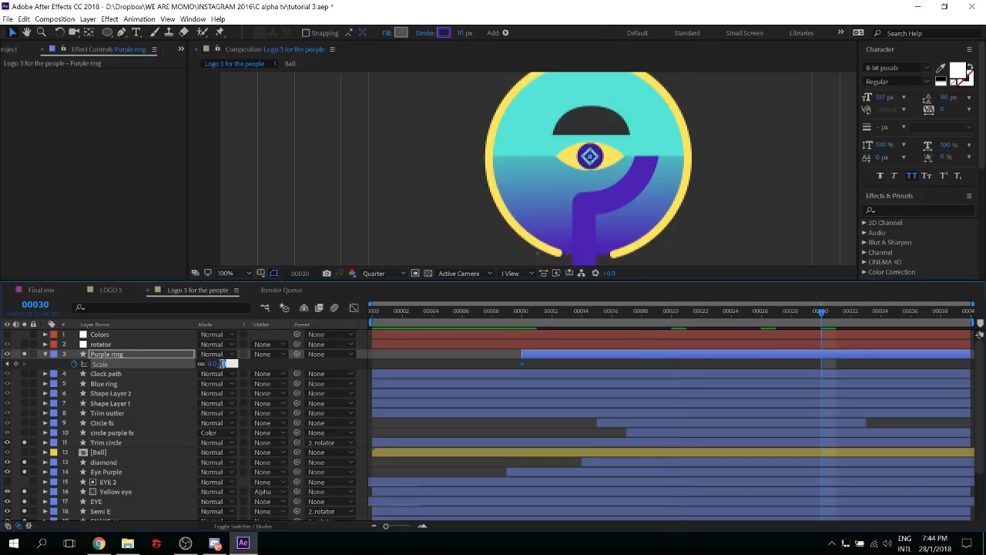
{"action": "type", "text": "100"}
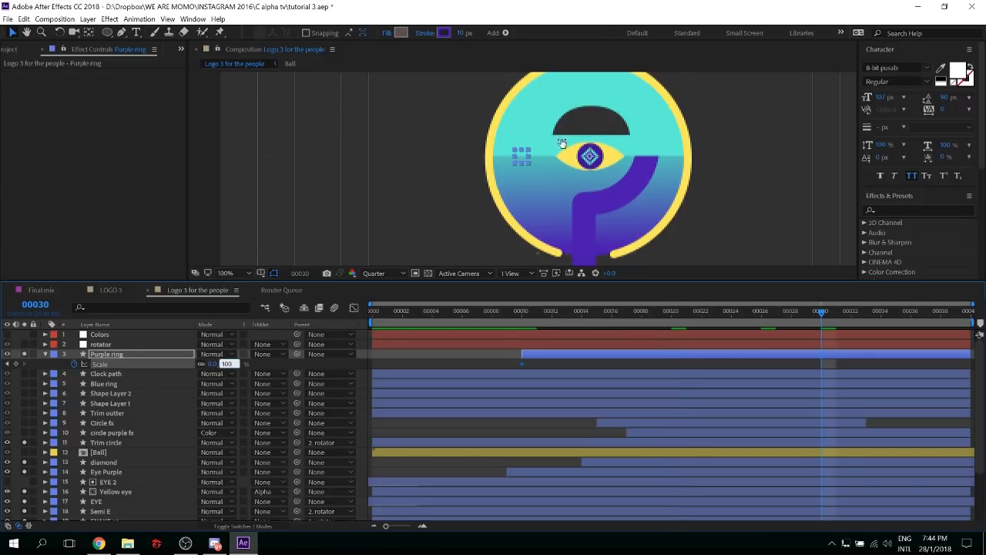
{"action": "key", "text": "Return"}
{"action": "key", "text": "r"}
{"action": "left_click_drag", "start_coordinate": [215, 364], "coordinate": [300, 359]}
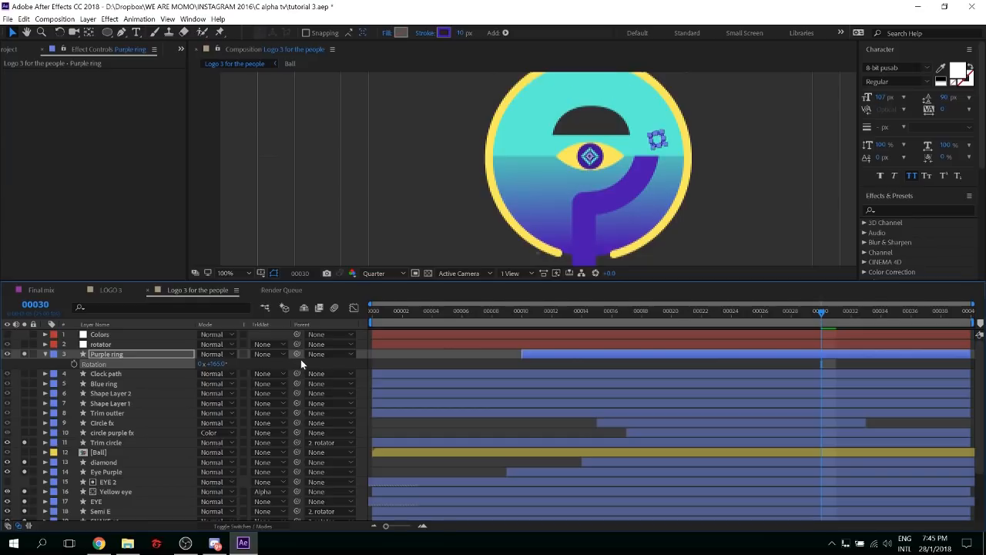
{"action": "key", "text": "ctrl+z"}
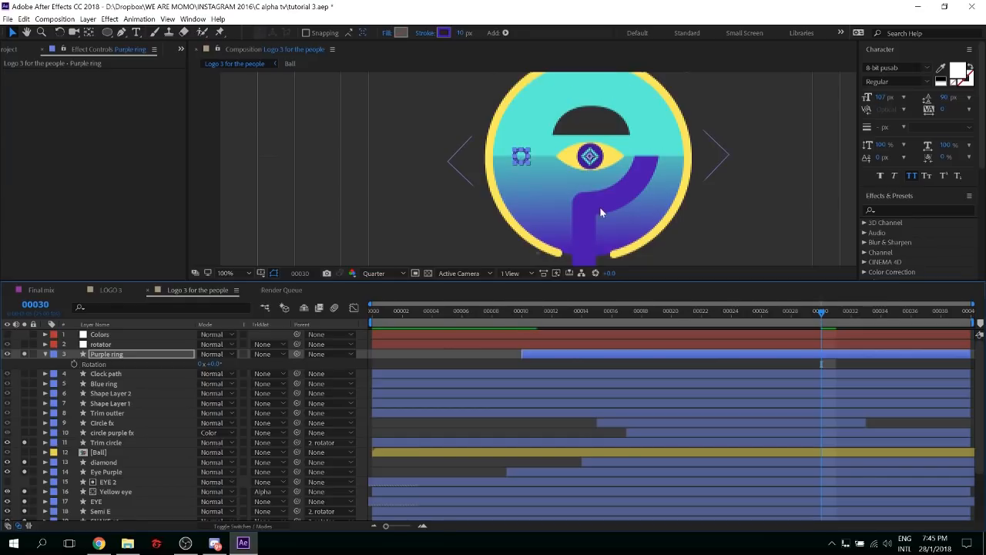
{"action": "key", "text": "s"}
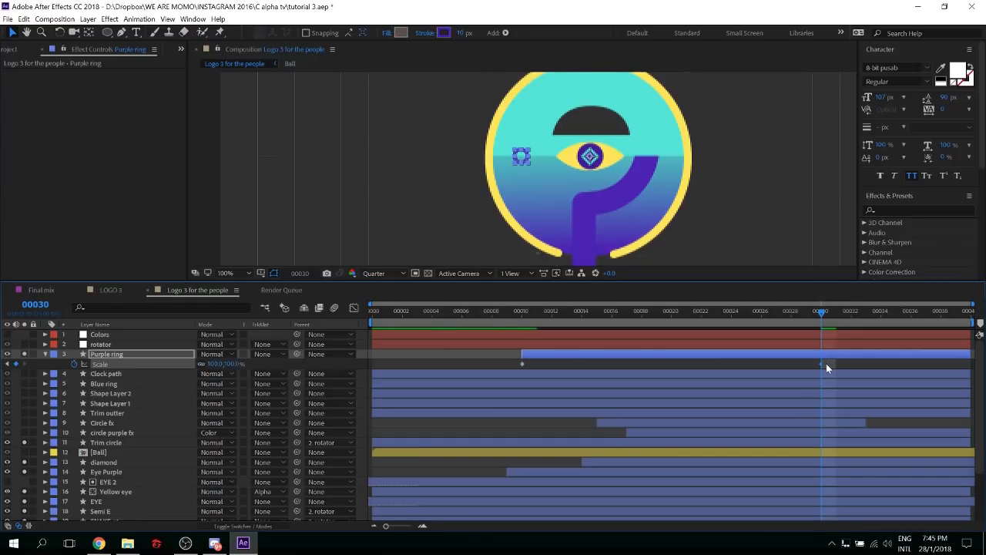
Apply Easy Ease to both Purple ring Scale keyframes and extend the frame 30 keyframe's incoming handle back to about frame 20
{"action": "left_click_drag", "start_coordinate": [827, 367], "coordinate": [475, 373]}
{"action": "left_click", "coordinate": [353, 307]}
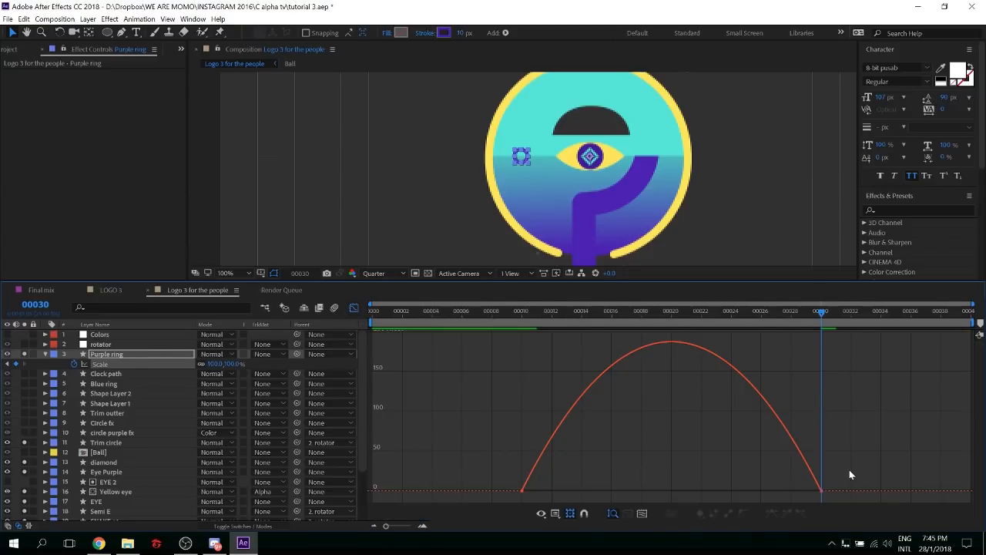
{"action": "left_click_drag", "start_coordinate": [852, 462], "coordinate": [781, 501]}
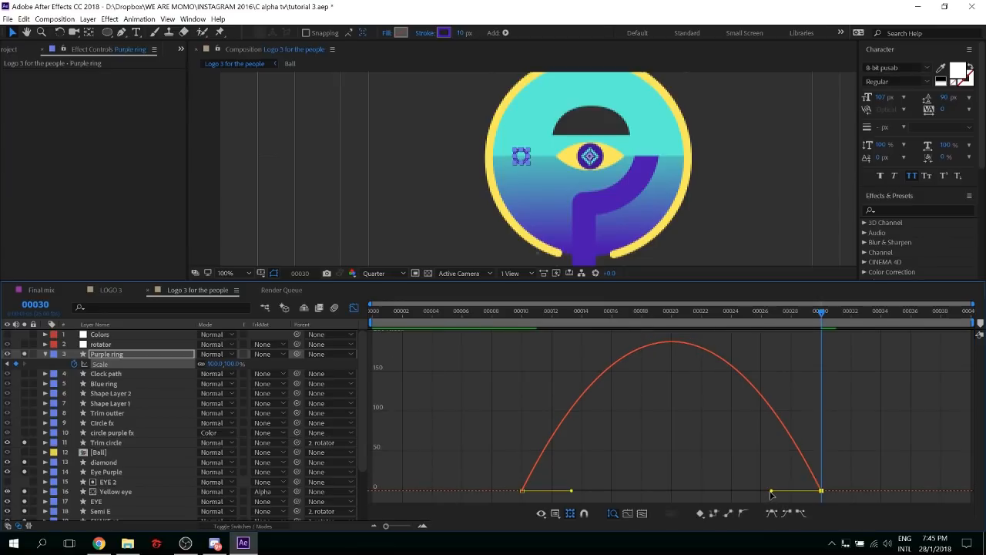
{"action": "left_click_drag", "start_coordinate": [771, 493], "coordinate": [671, 490]}
{"action": "left_click_drag", "start_coordinate": [610, 494], "coordinate": [609, 491]}
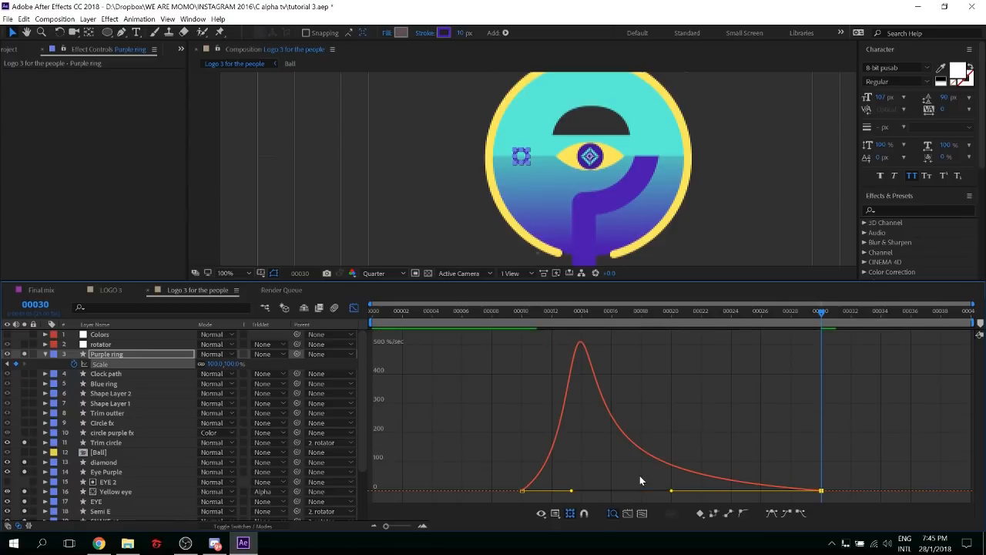
Preview the eased Purple ring scale animation and save the project
{"action": "key", "text": "space"}
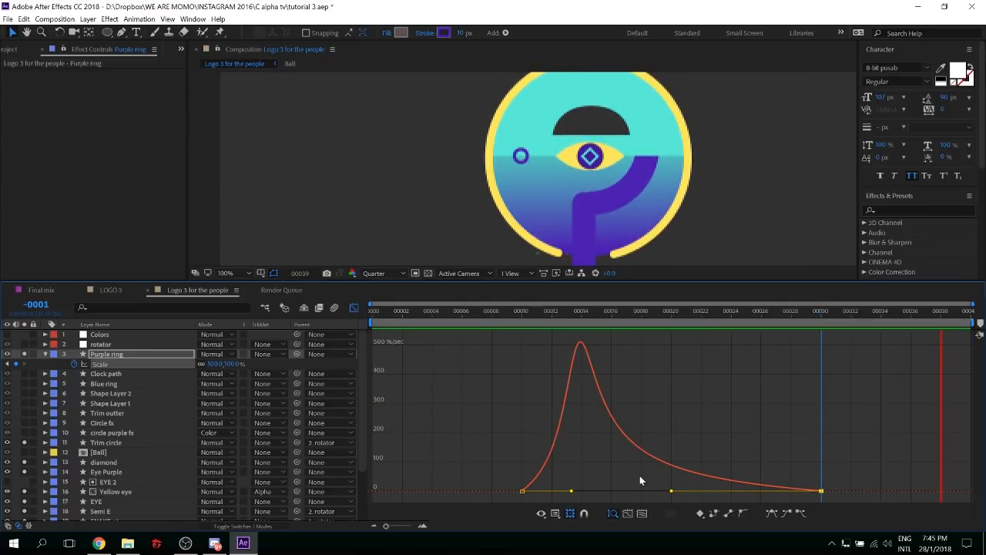
{"action": "key", "text": "space"}
{"action": "key", "text": "ctrl+s"}
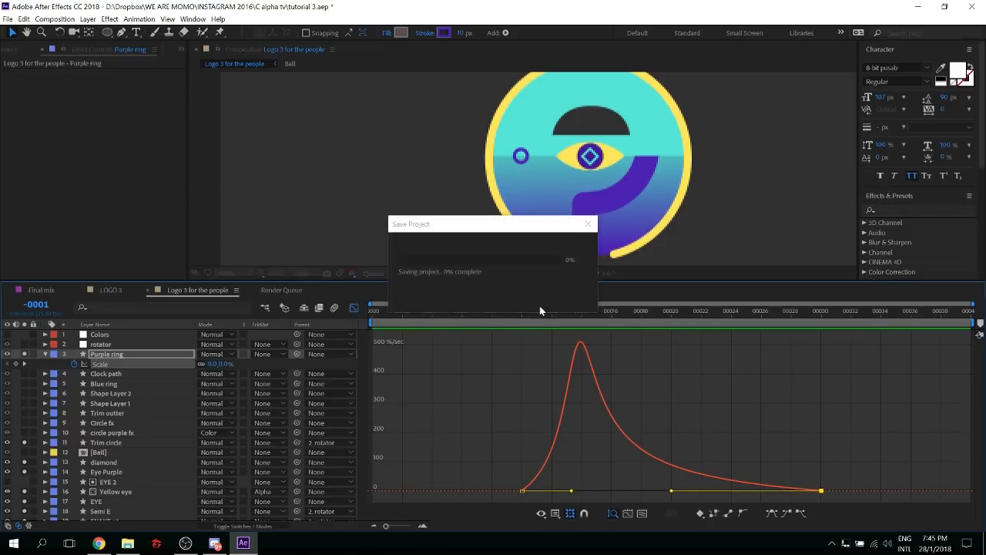
Solo the Blue ring layer, close the Graph Editor and return to frame 0
{"action": "left_click", "coordinate": [118, 355]}
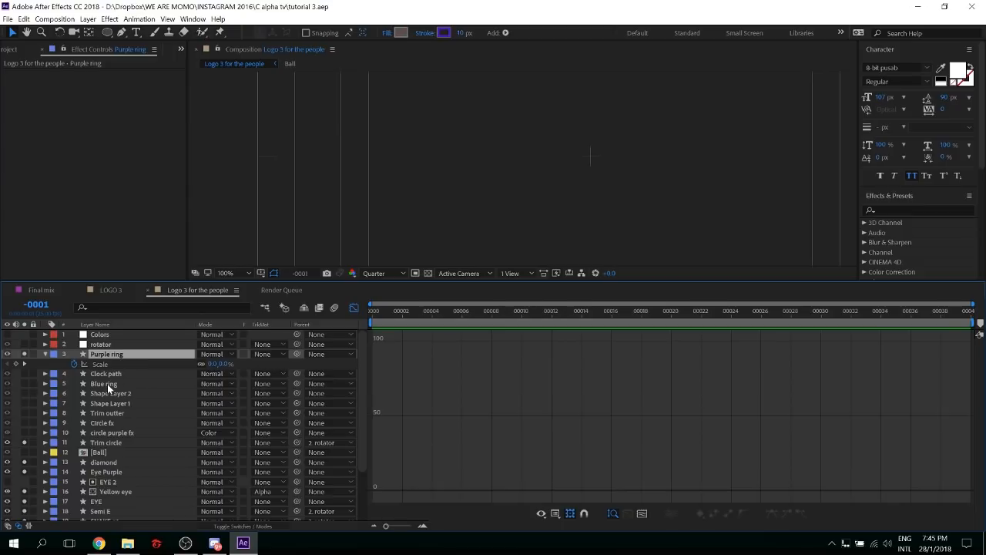
{"action": "left_click", "coordinate": [108, 384]}
{"action": "left_click", "coordinate": [24, 384]}
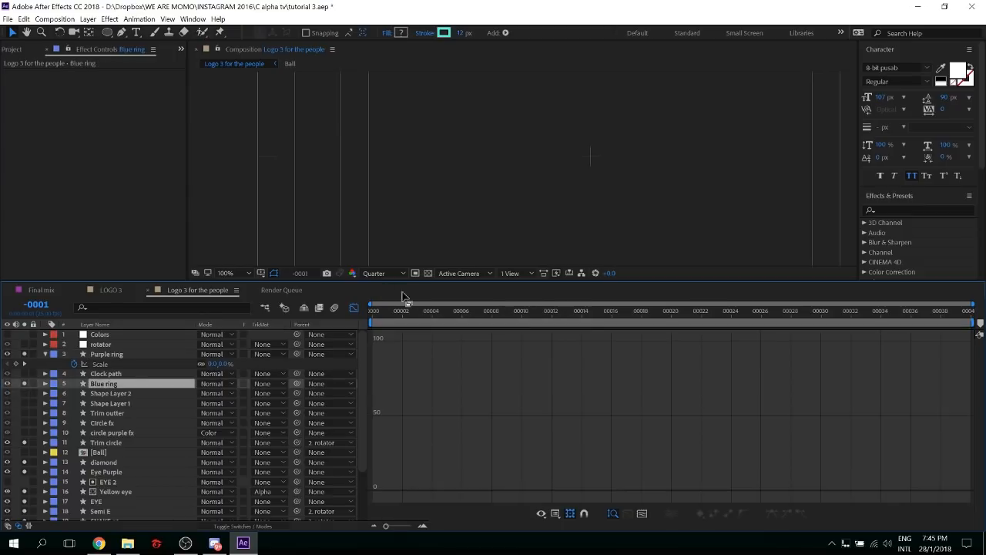
{"action": "left_click", "coordinate": [354, 309]}
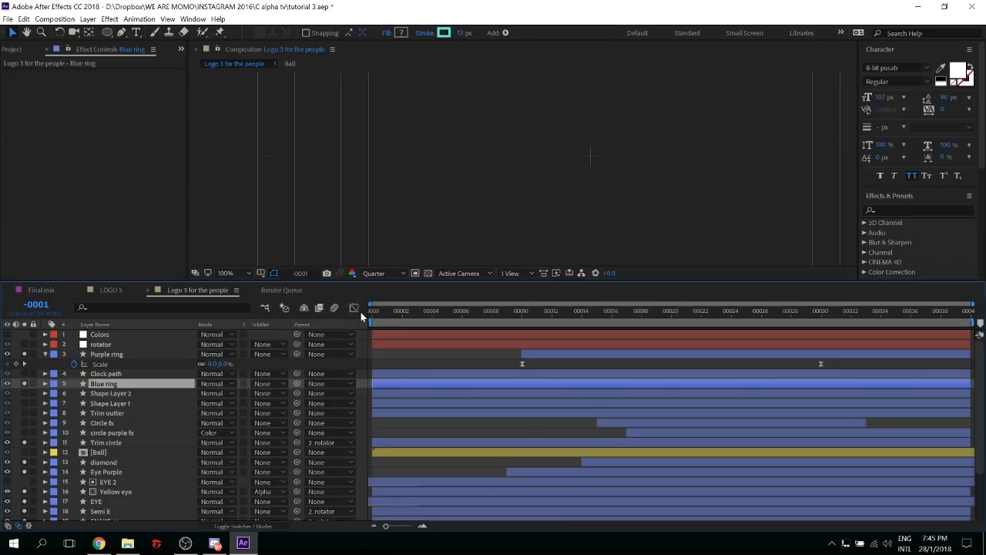
{"action": "key", "text": "Home"}
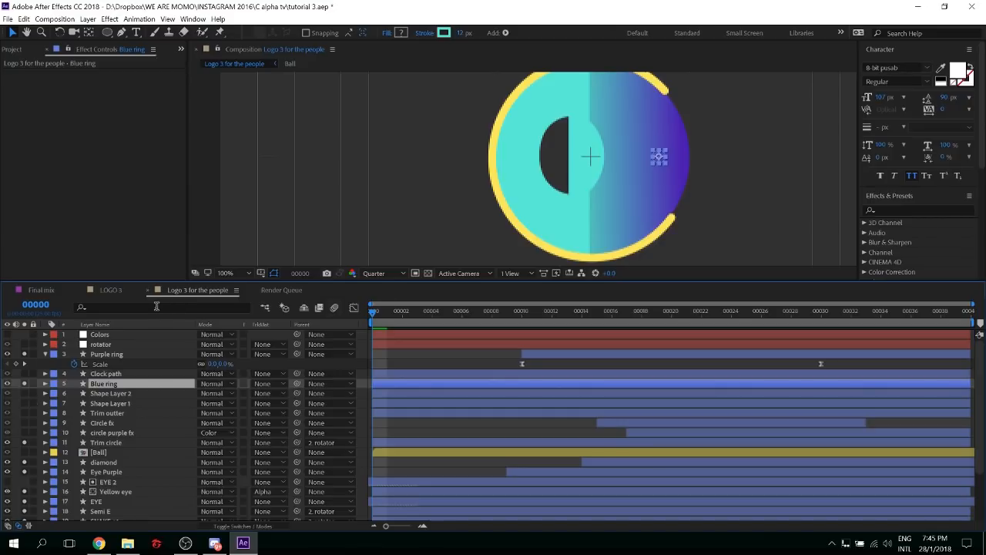
Add a Trim Paths 1 End keyframe of 0% to Blue ring at frame 0
{"action": "left_click", "coordinate": [45, 382]}
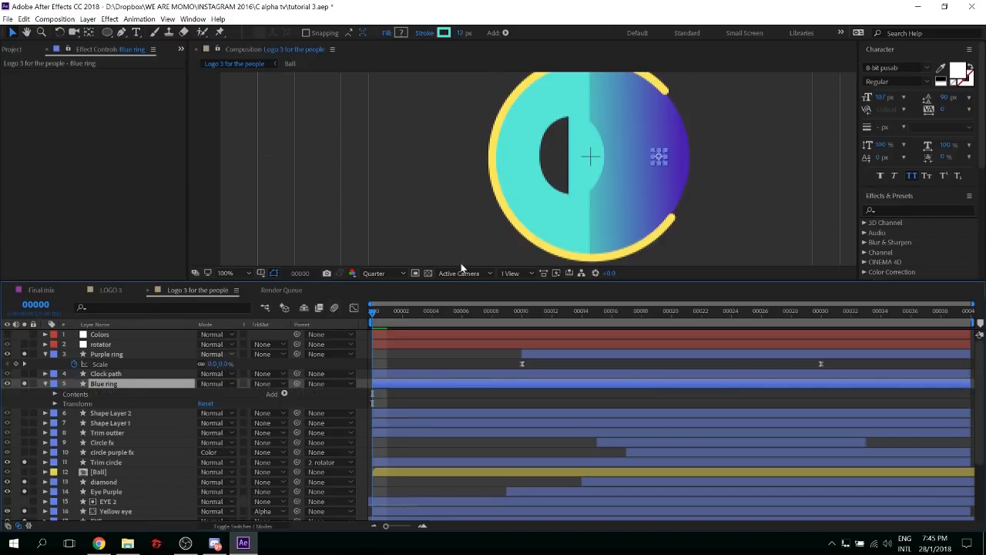
{"action": "key", "text": "."}
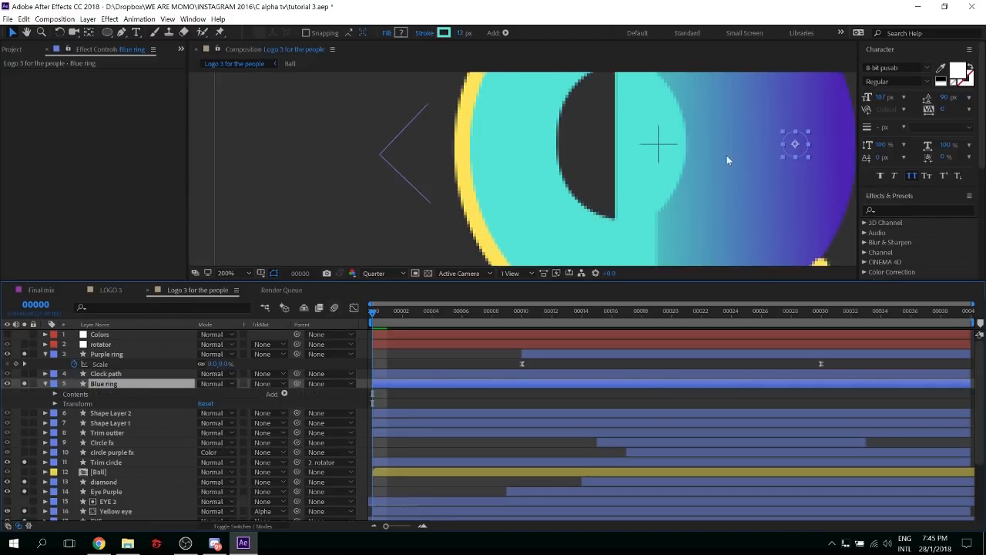
{"action": "left_click", "coordinate": [54, 393]}
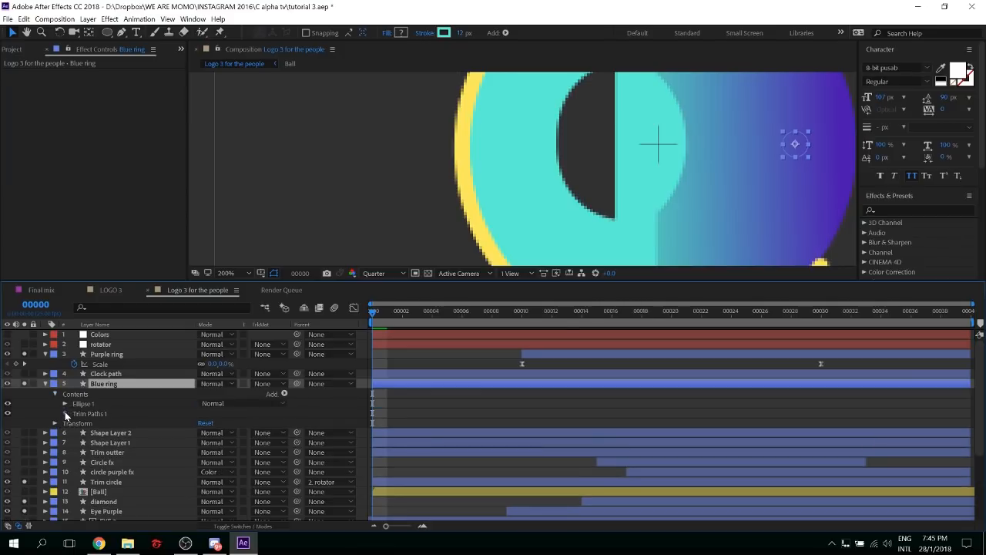
{"action": "left_click", "coordinate": [64, 412]}
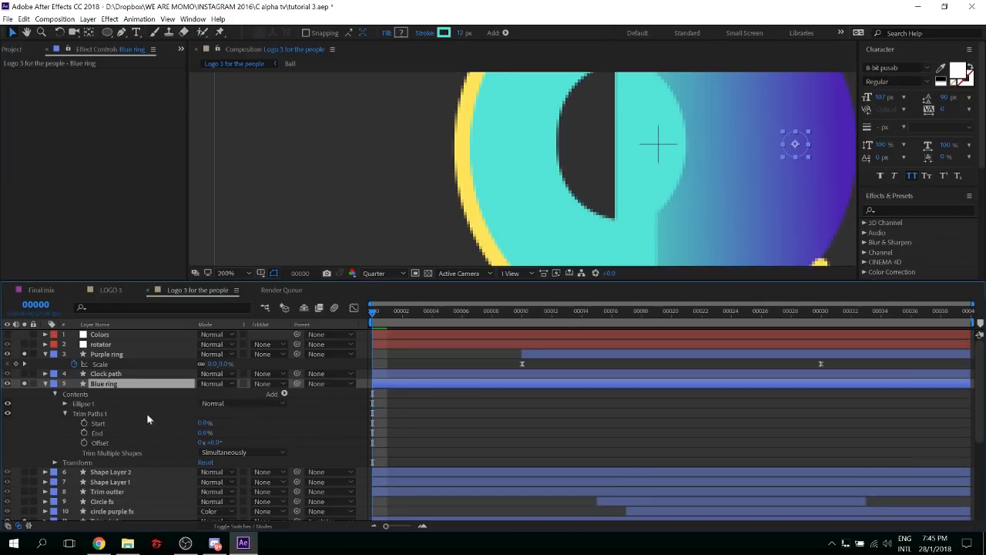
{"action": "left_click", "coordinate": [84, 432]}
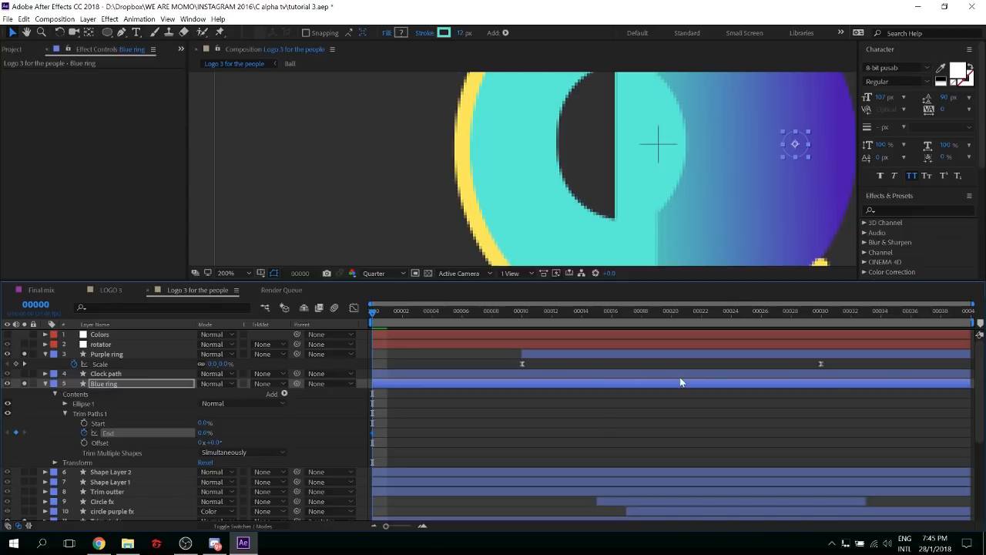
Add a Trim Paths End keyframe of 100% to Blue ring at frame 20 and preview the animation
{"action": "key", "text": "shift+Page_Down"}
{"action": "key", "text": "shift+Page_Down"}
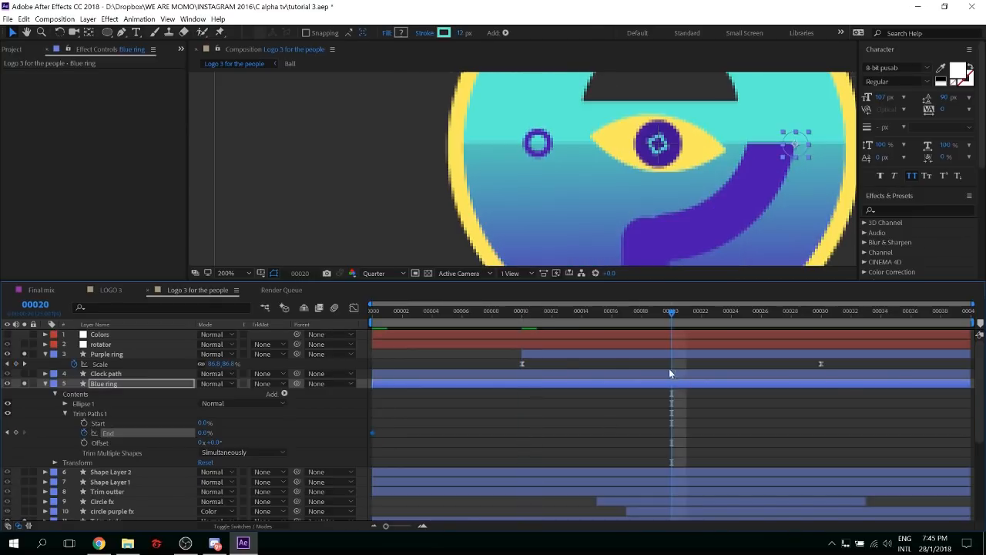
{"action": "left_click_drag", "start_coordinate": [205, 432], "coordinate": [460, 439]}
{"action": "key", "text": "space"}
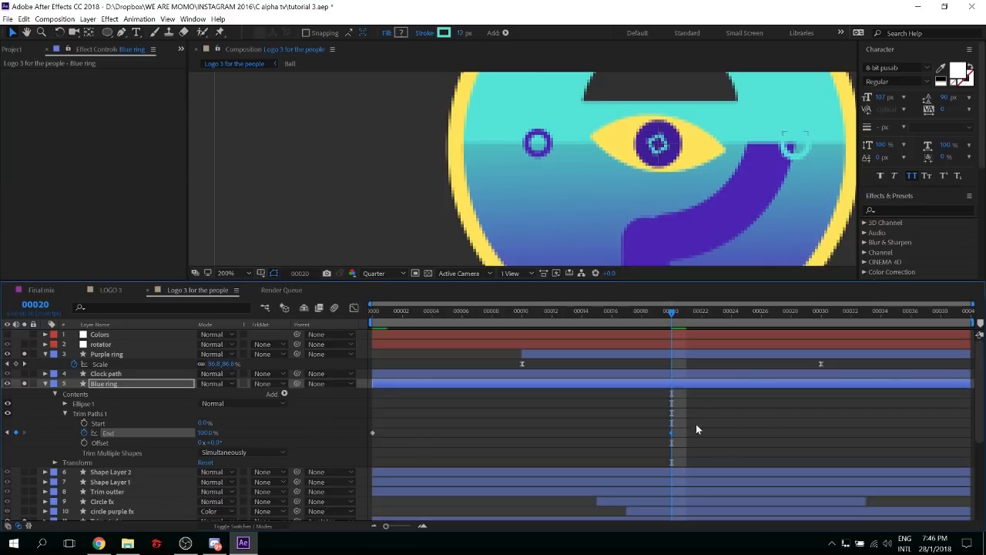
Easy Ease the Blue ring's Trim Paths End keyframes, shape the speed graph to peak early and decelerate slowly, and preview it
{"action": "left_click_drag", "start_coordinate": [699, 421], "coordinate": [344, 442]}
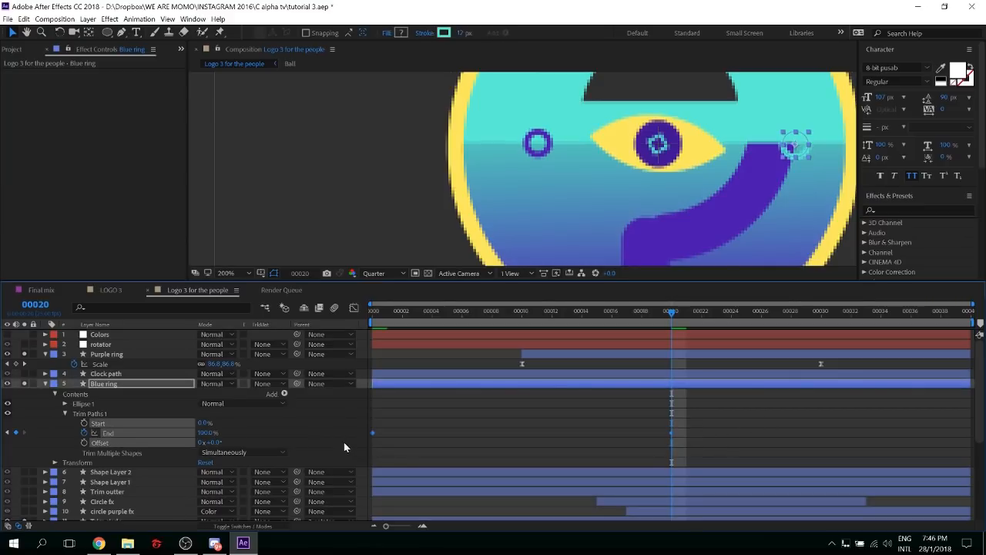
{"action": "key", "text": "F9"}
{"action": "left_click", "coordinate": [354, 308]}
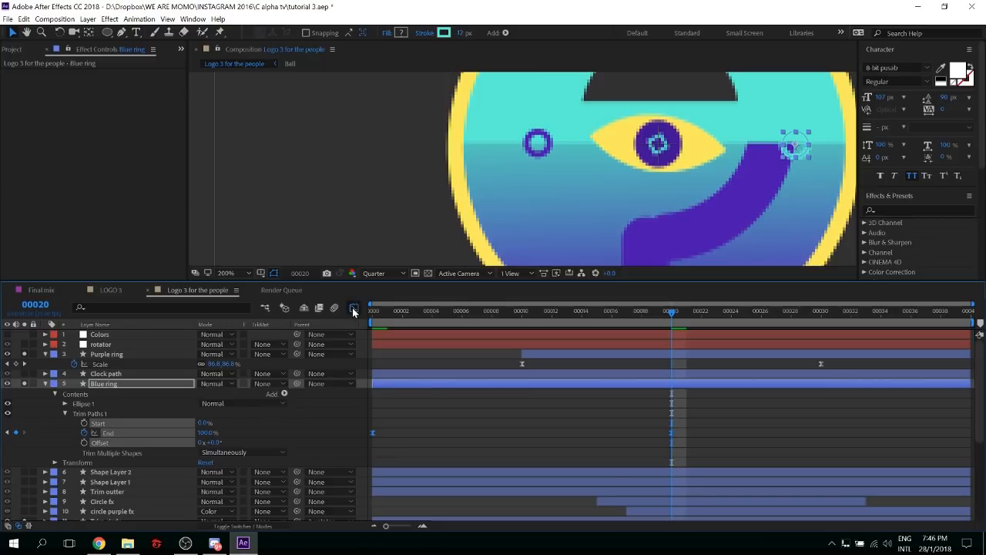
{"action": "left_click_drag", "start_coordinate": [691, 454], "coordinate": [490, 492]}
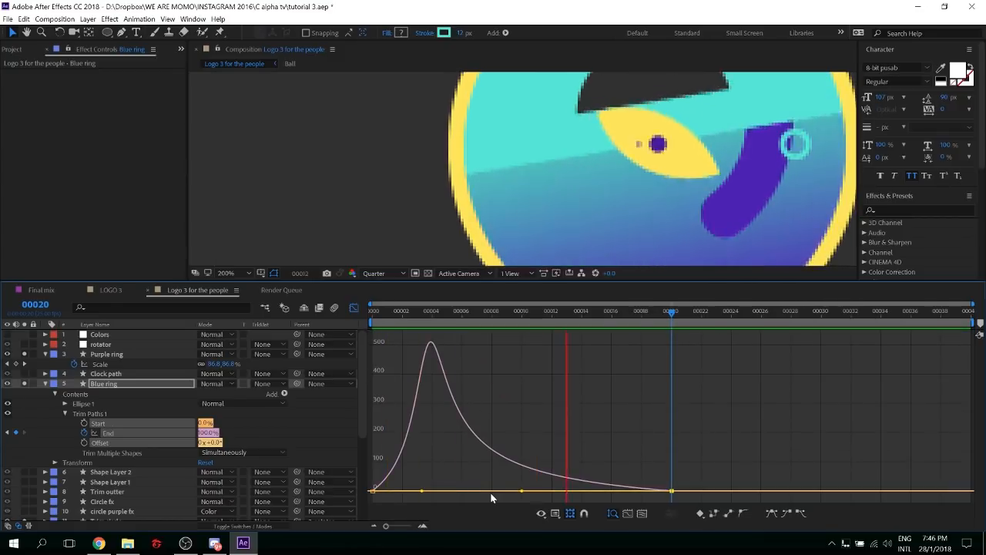
{"action": "key", "text": "space"}
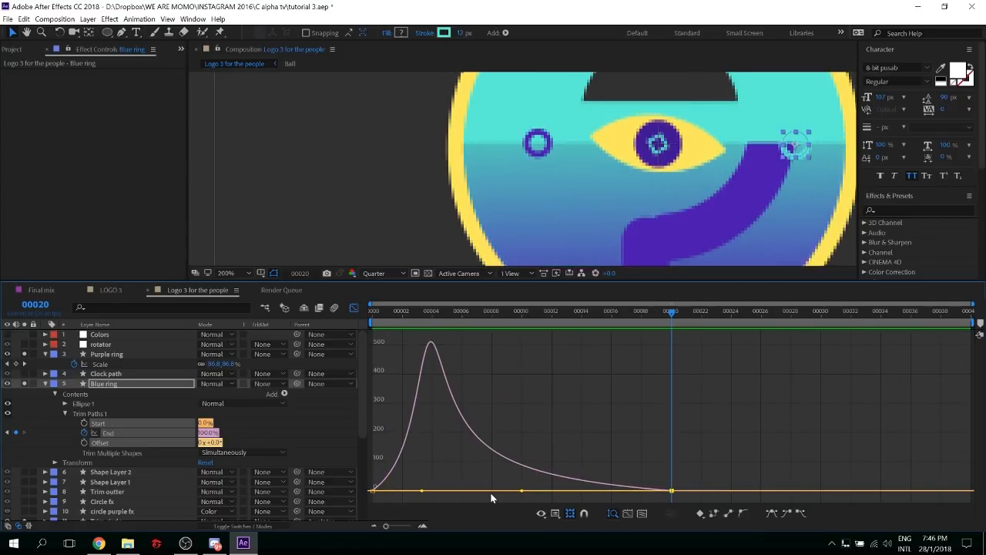
{"action": "key", "text": "shift+F3"}
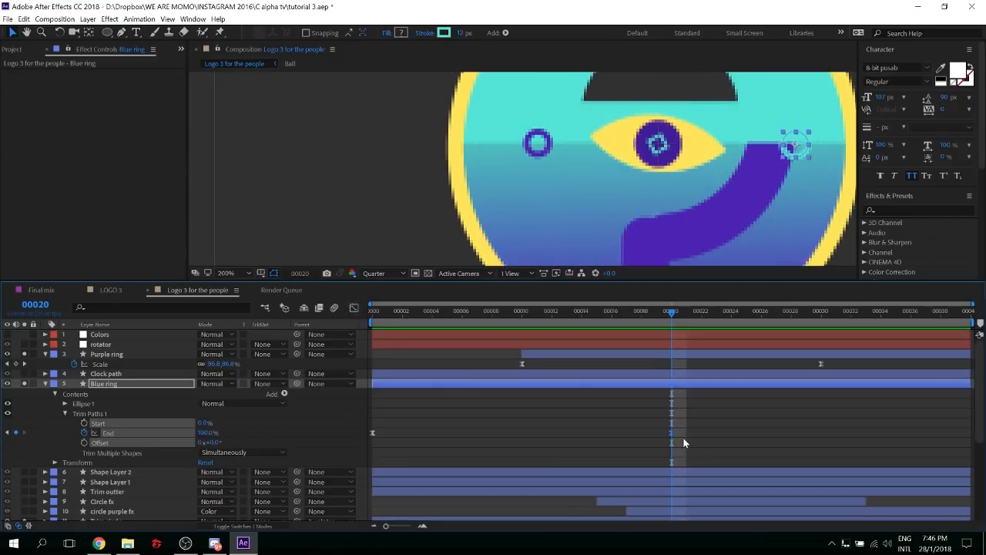
Shift both Blue ring End keyframes to frames 13 and 33, preview, save the project and collapse the layer's properties
{"action": "left_click_drag", "start_coordinate": [717, 422], "coordinate": [570, 436]}
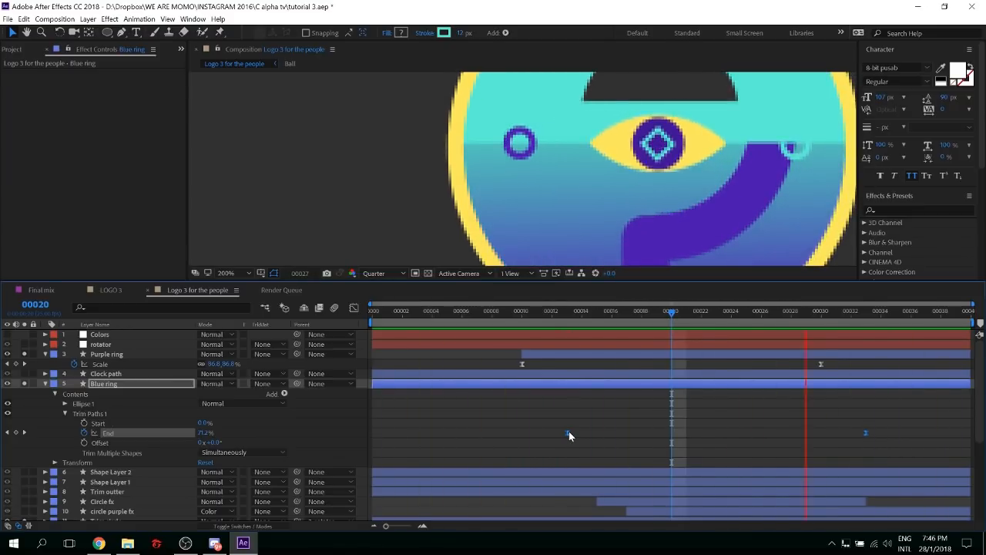
{"action": "key", "text": "space"}
{"action": "key", "text": "ctrl+s"}
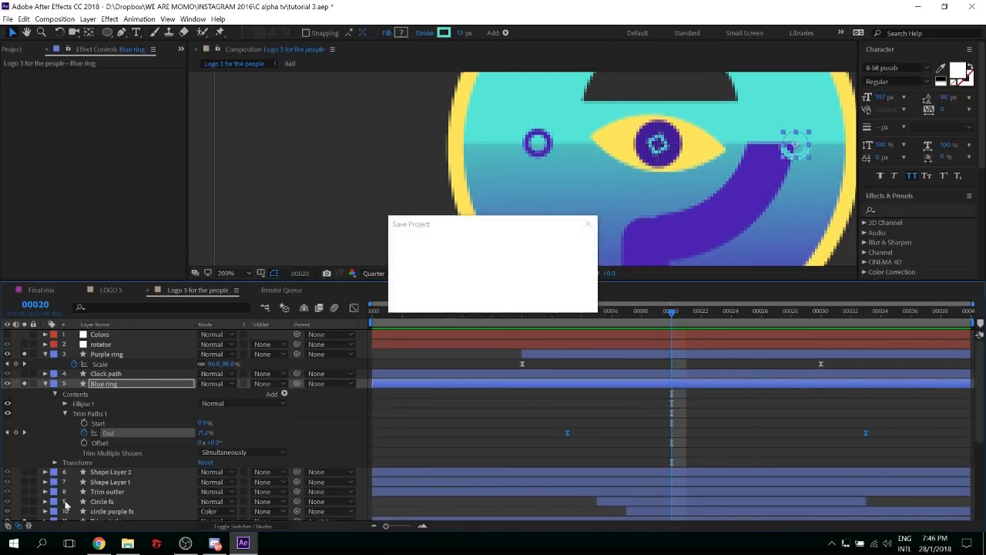
{"action": "left_click", "coordinate": [45, 383]}
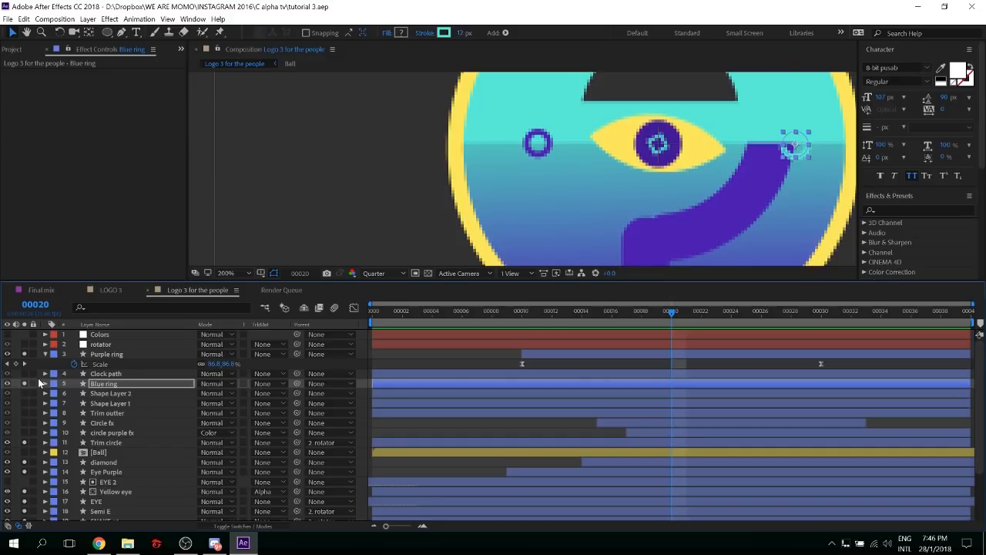
Zoom the composition view out to 100% and solo the Circle fx layer
{"action": "left_click", "coordinate": [117, 395]}
{"action": "key", "text": "comma"}
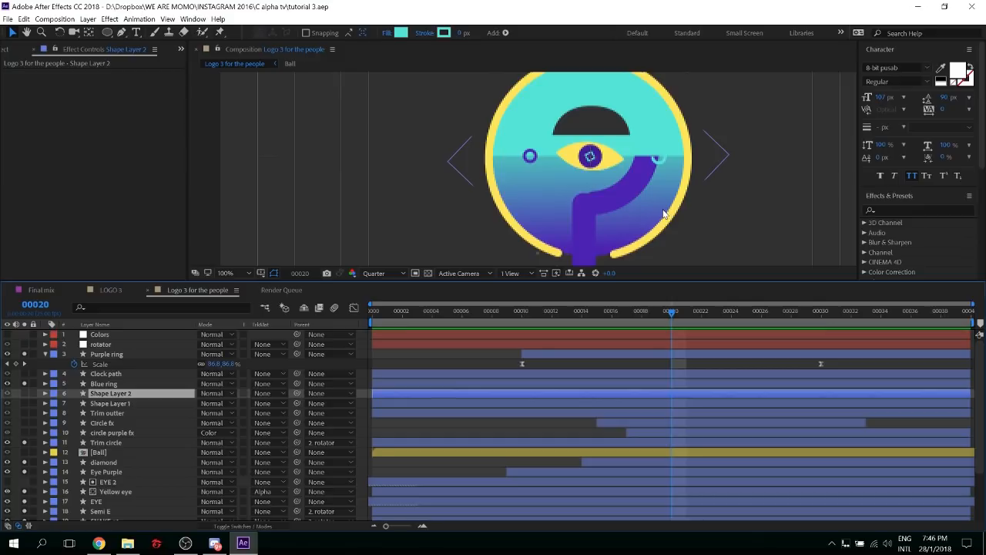
{"action": "left_click", "coordinate": [32, 414]}
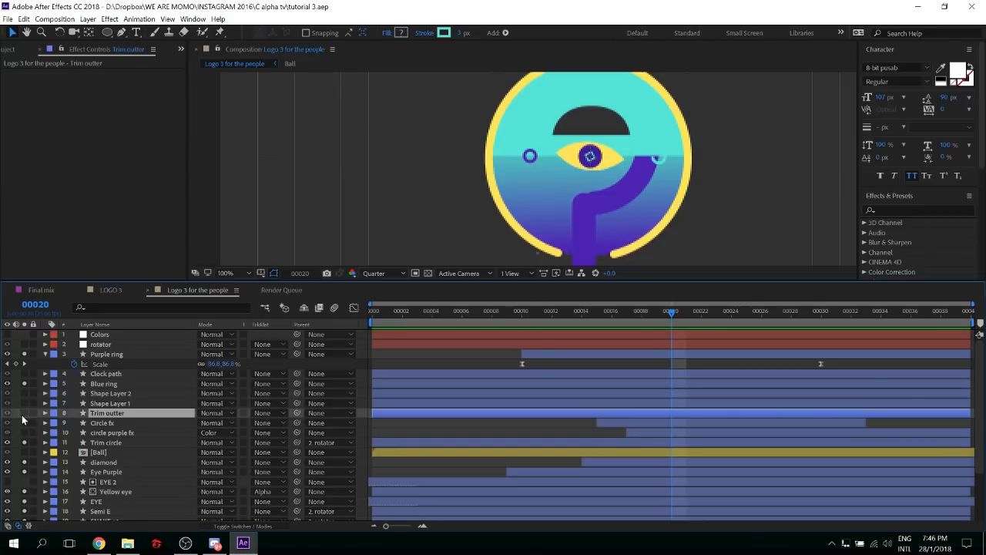
{"action": "left_click", "coordinate": [139, 421]}
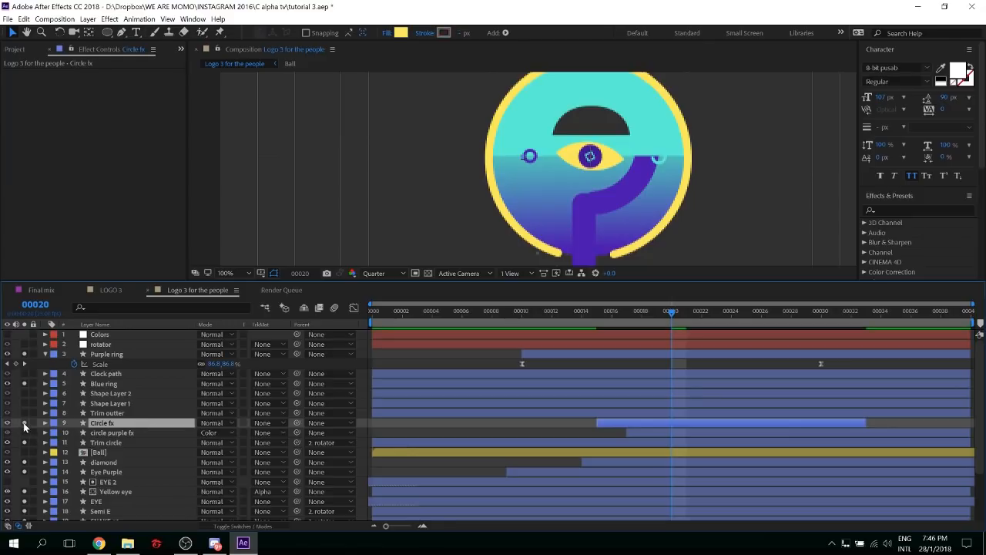
Scrub the LOGO 3 composition to study how its expanding circle effects animate, and return to Logo 3 for the people
{"action": "key", "text": "space"}
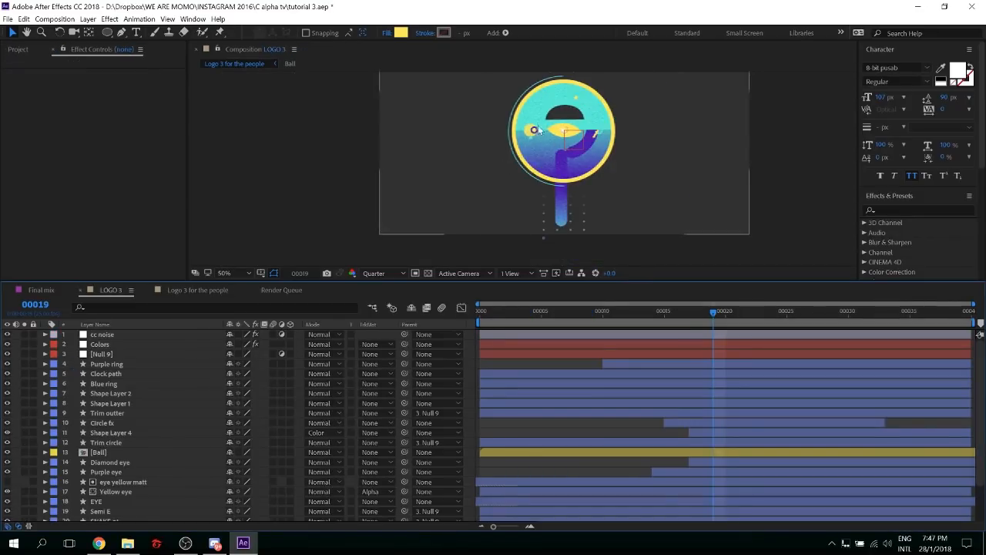
{"action": "left_click_drag", "start_coordinate": [484, 312], "coordinate": [806, 312]}
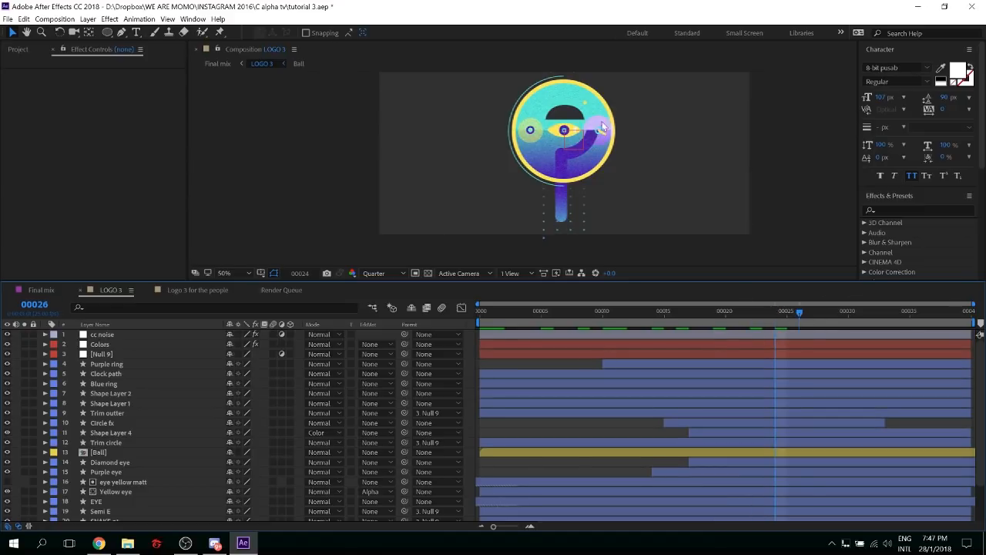
{"action": "left_click", "coordinate": [221, 286]}
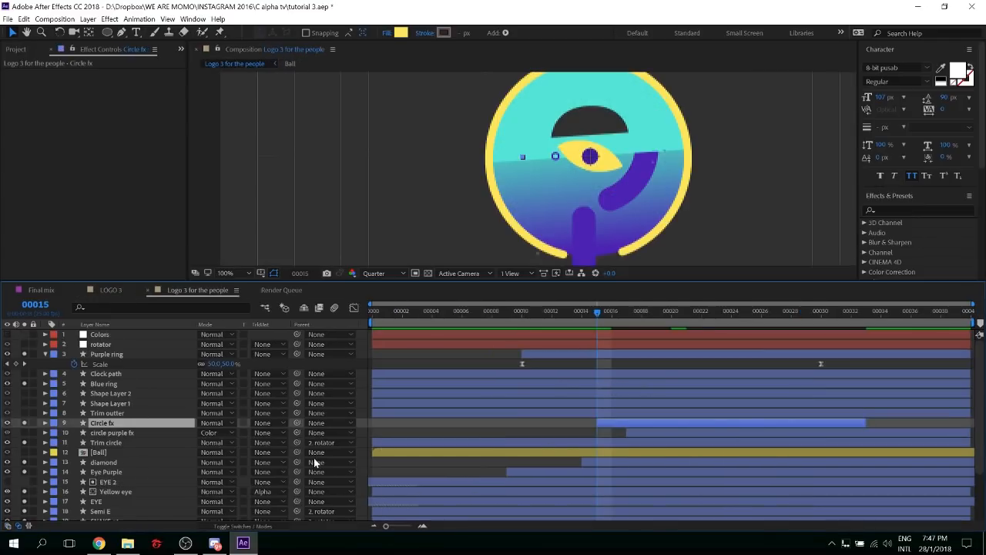
Add Scale 0% and Opacity 100% keyframes to Circle fx at frame 15
{"action": "key", "text": "s"}
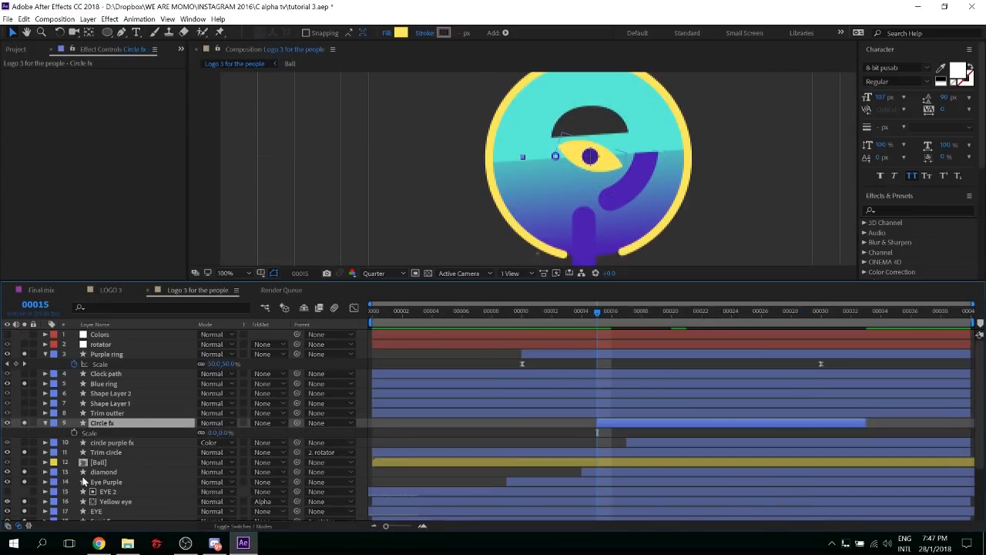
{"action": "key", "text": "alt+shift+t"}
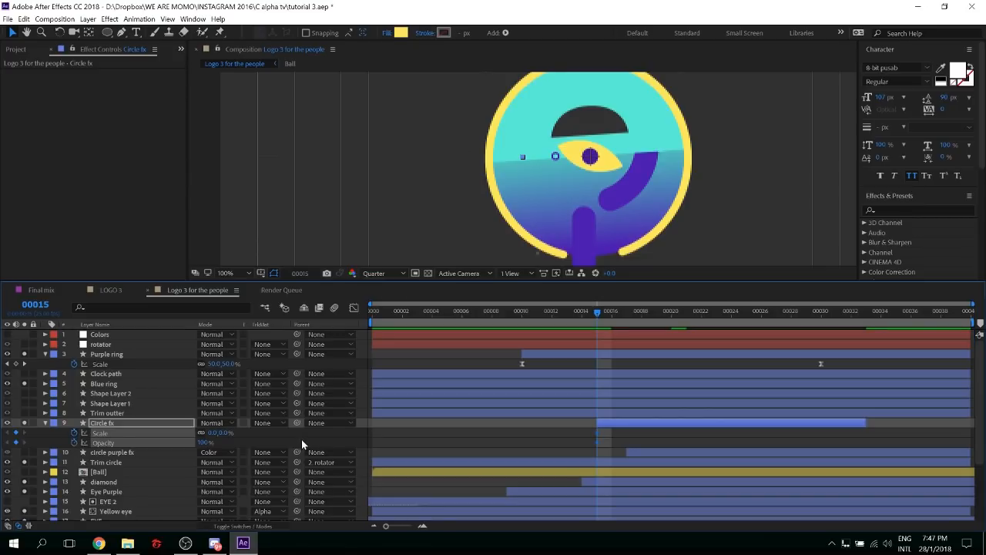
{"action": "left_click", "coordinate": [299, 436]}
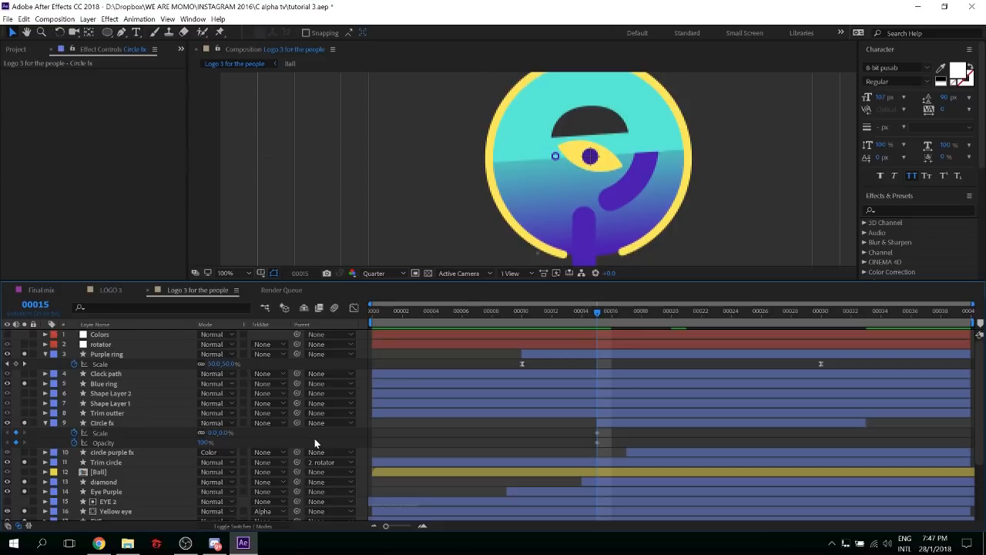
Add an Opacity keyframe of 0% at frame 32, the end of the Circle fx layer
{"action": "left_click", "coordinate": [676, 423]}
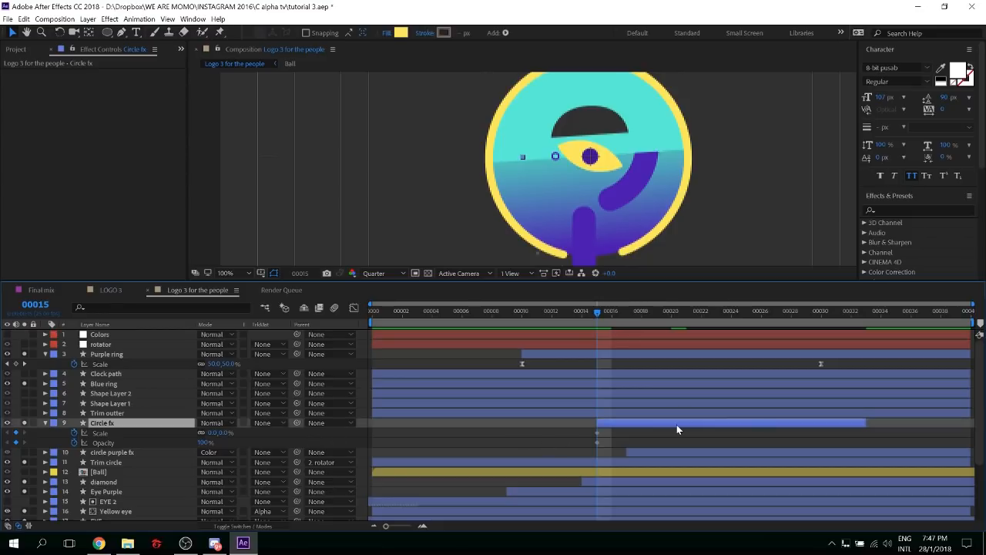
{"action": "key", "text": "o"}
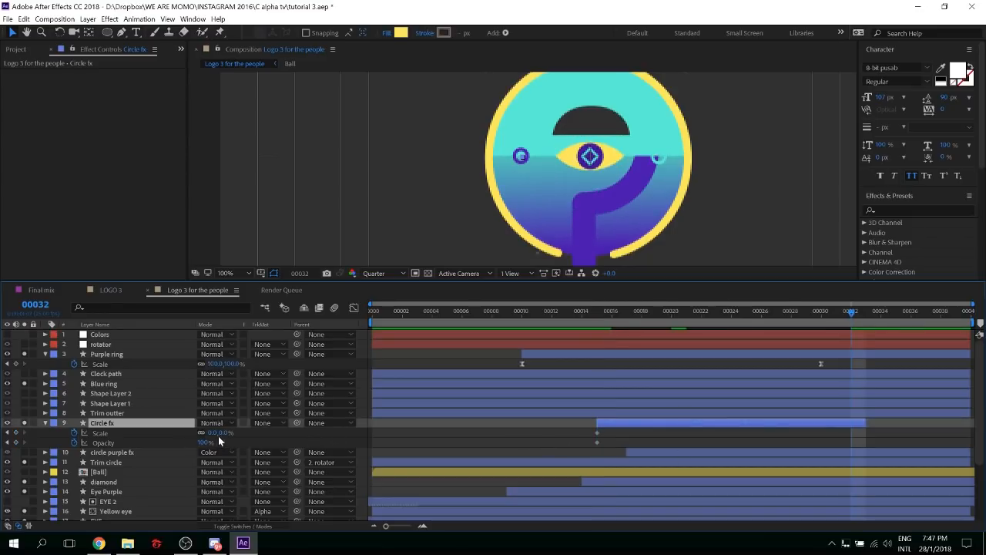
{"action": "left_click", "coordinate": [203, 442]}
{"action": "type", "text": "0"}
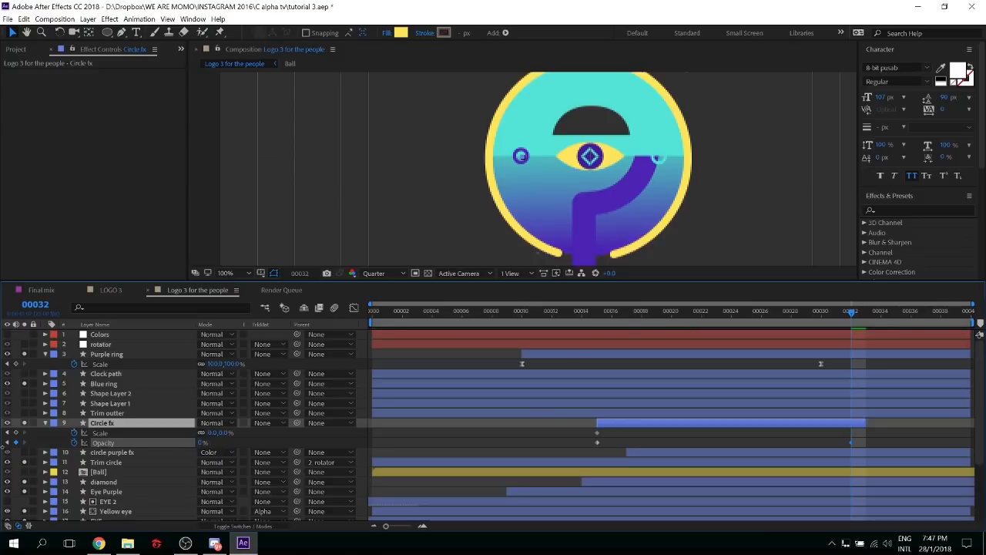
{"action": "key", "text": "Return"}
Add a Scale keyframe of 100% to Circle fx at frame 32
{"action": "left_click", "coordinate": [223, 433]}
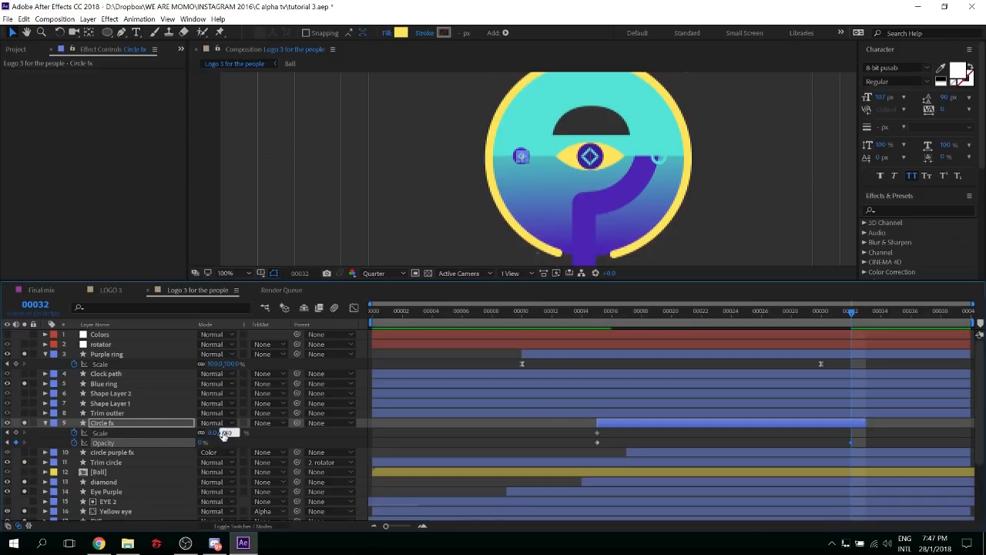
{"action": "type", "text": "10"}
{"action": "key", "text": "Return"}
{"action": "left_click", "coordinate": [225, 432]}
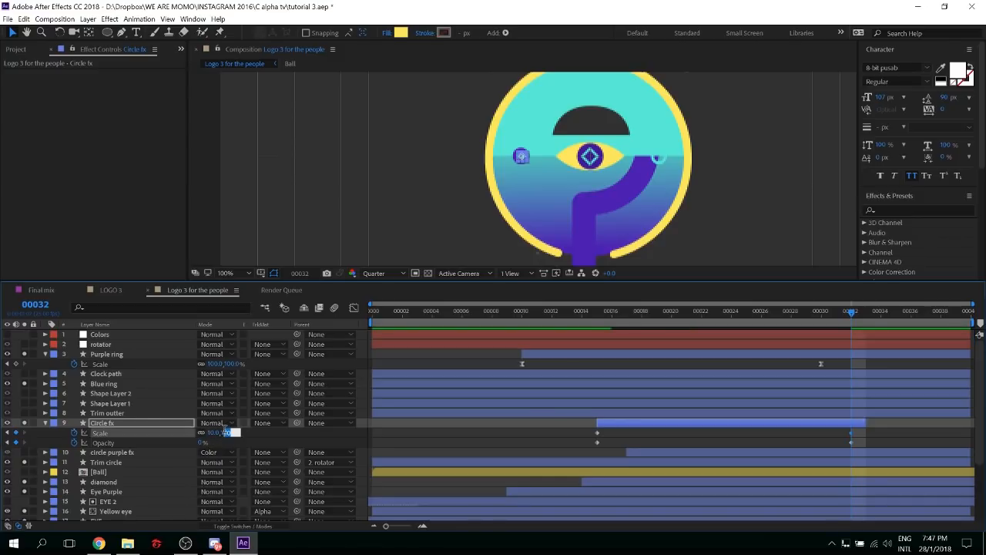
{"action": "type", "text": "100"}
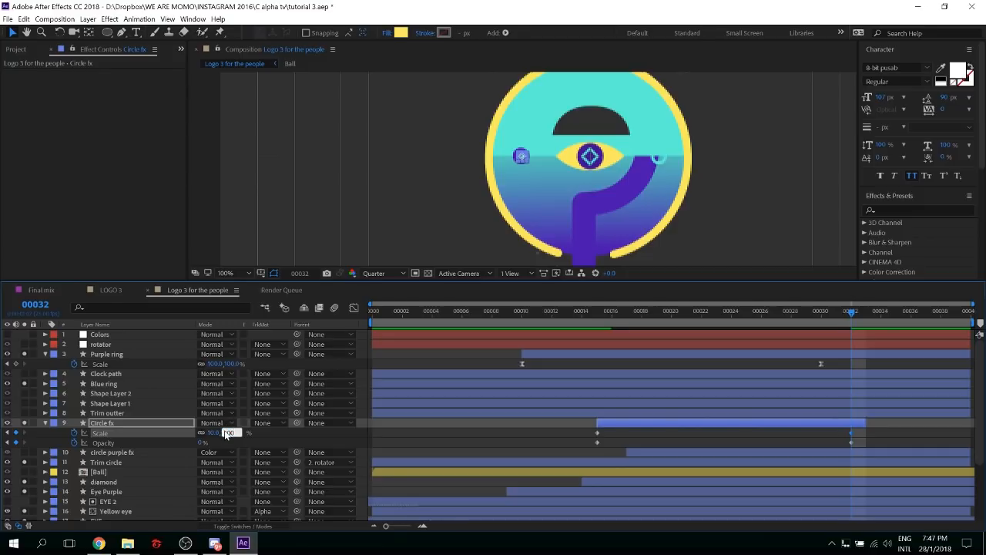
{"action": "key", "text": "Return"}
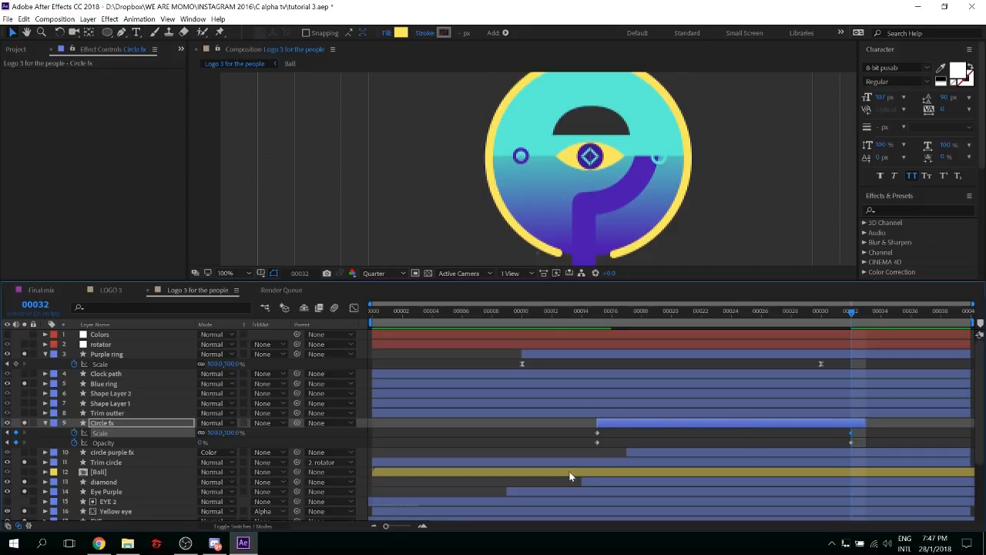
Easy Ease the Circle fx Scale and Opacity keyframes and shape the Scale speed graph to peak early with a long slowdown
{"action": "left_click", "coordinate": [565, 478]}
{"action": "left_click_drag", "start_coordinate": [564, 473], "coordinate": [864, 430]}
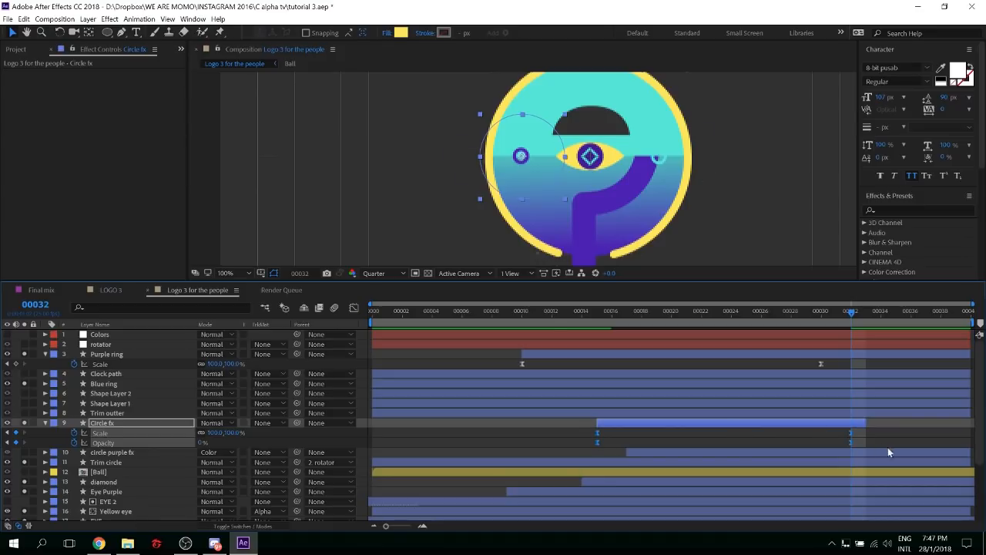
{"action": "left_click", "coordinate": [852, 431]}
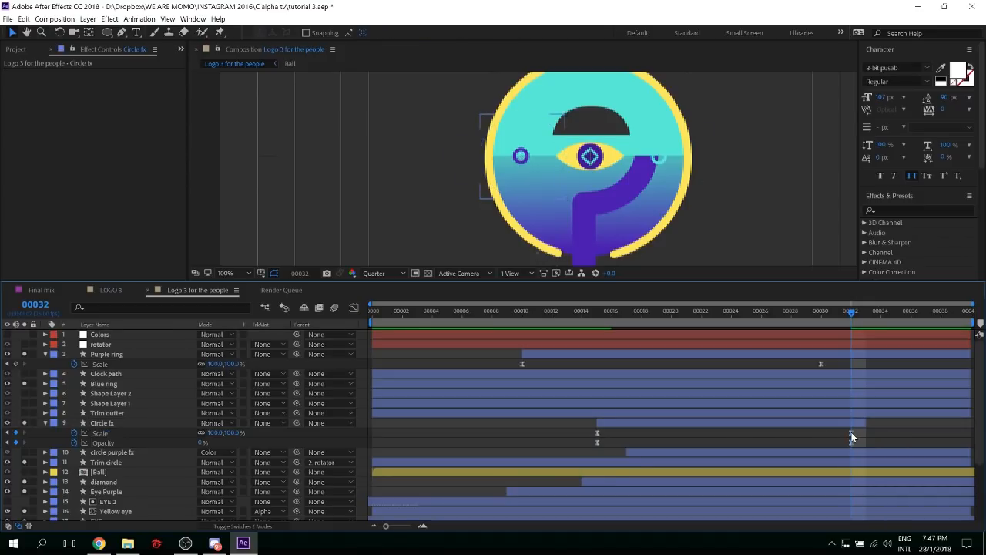
{"action": "left_click", "coordinate": [354, 308]}
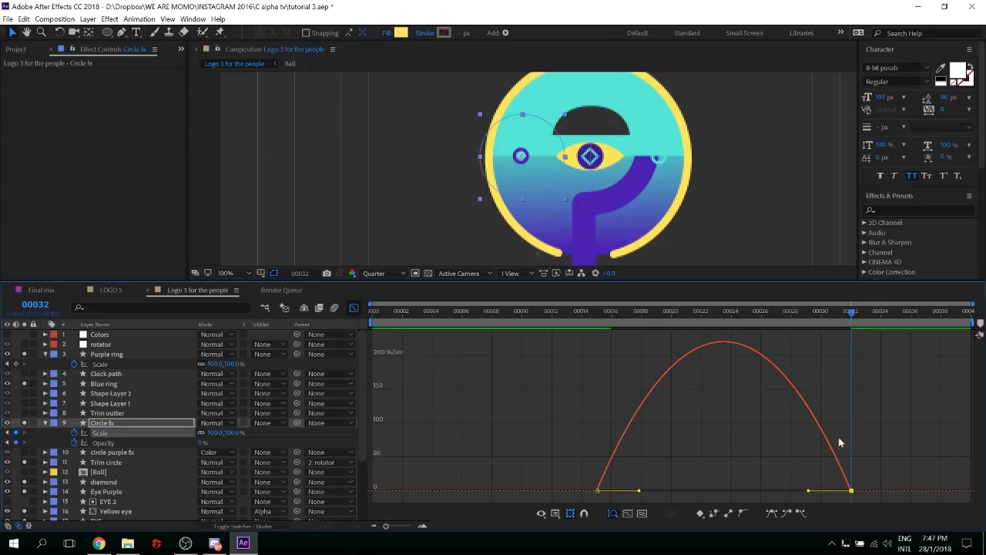
{"action": "left_click_drag", "start_coordinate": [808, 493], "coordinate": [688, 490]}
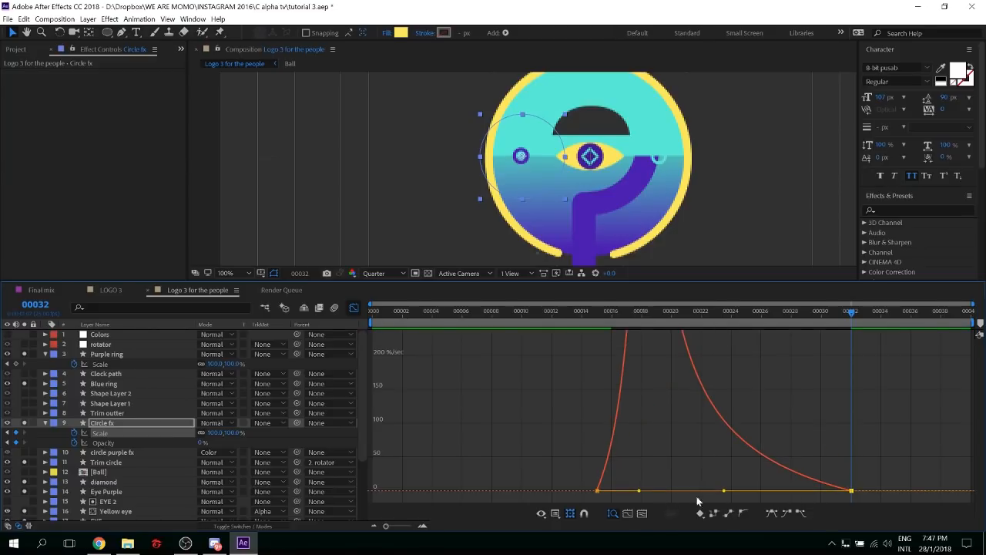
{"action": "left_click", "coordinate": [896, 447]}
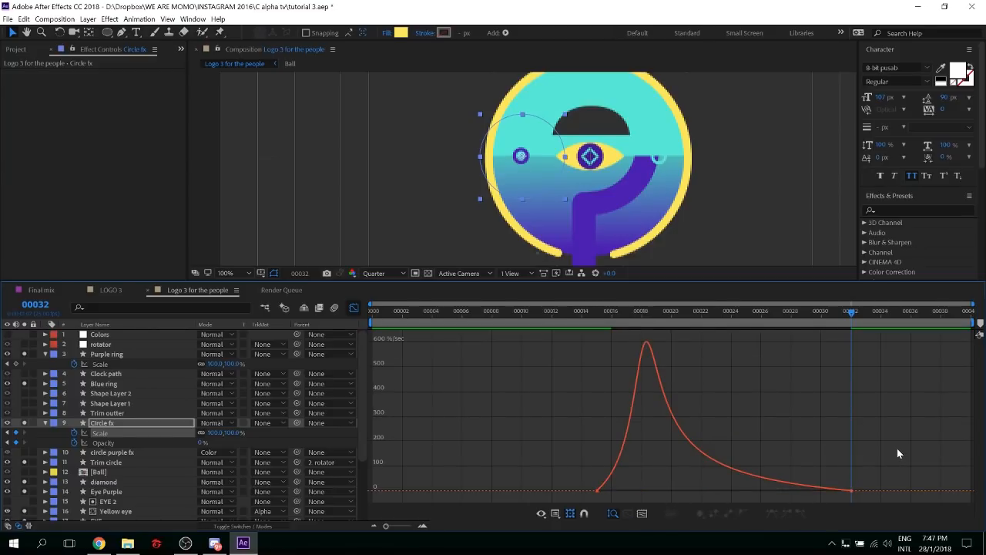
Preview the eased Circle fx animation and close the Graph Editor
{"action": "key", "text": "space"}
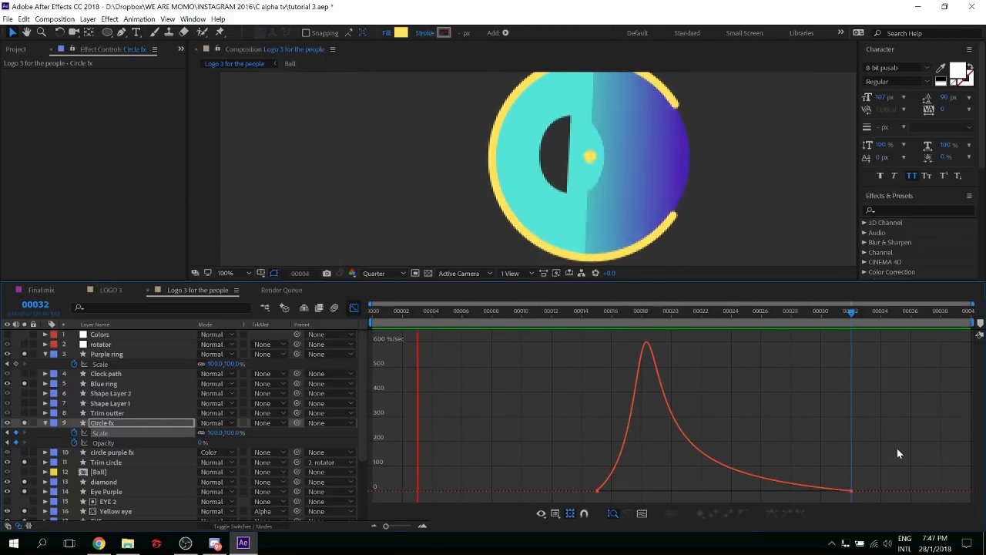
{"action": "key", "text": "space"}
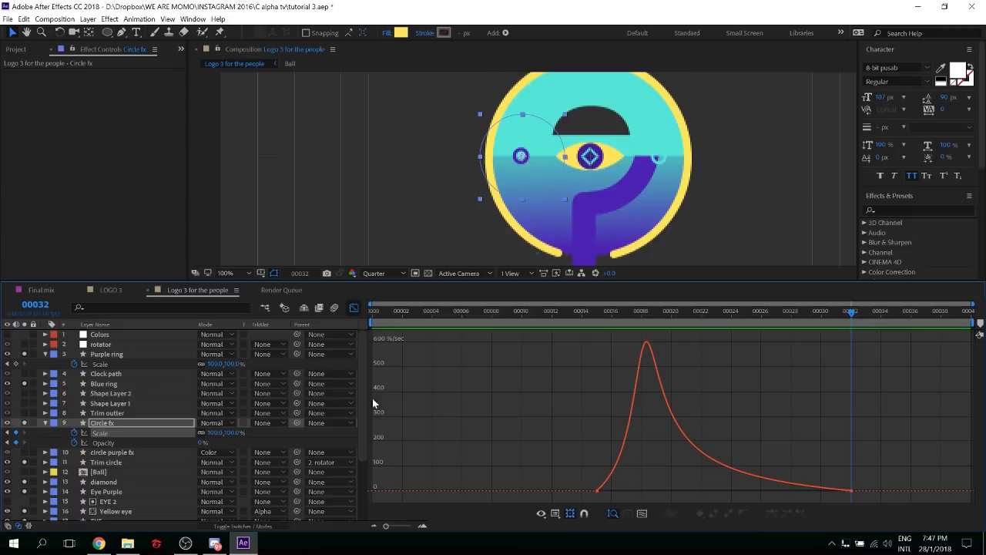
{"action": "left_click", "coordinate": [353, 307]}
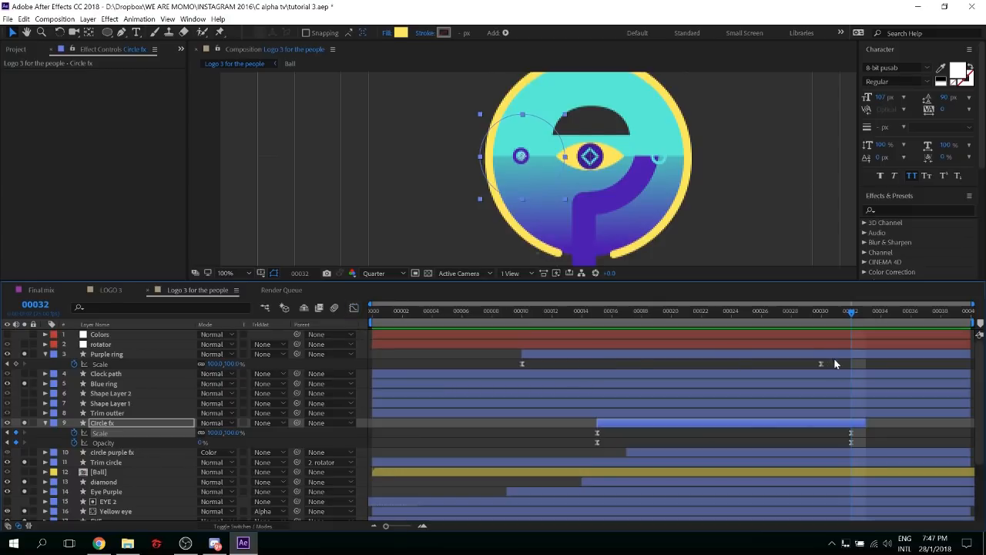
{"action": "key", "text": "space"}
Move the Purple ring's final Scale keyframe earlier to about frame 24 and preview the animation
{"action": "left_click", "coordinate": [803, 366]}
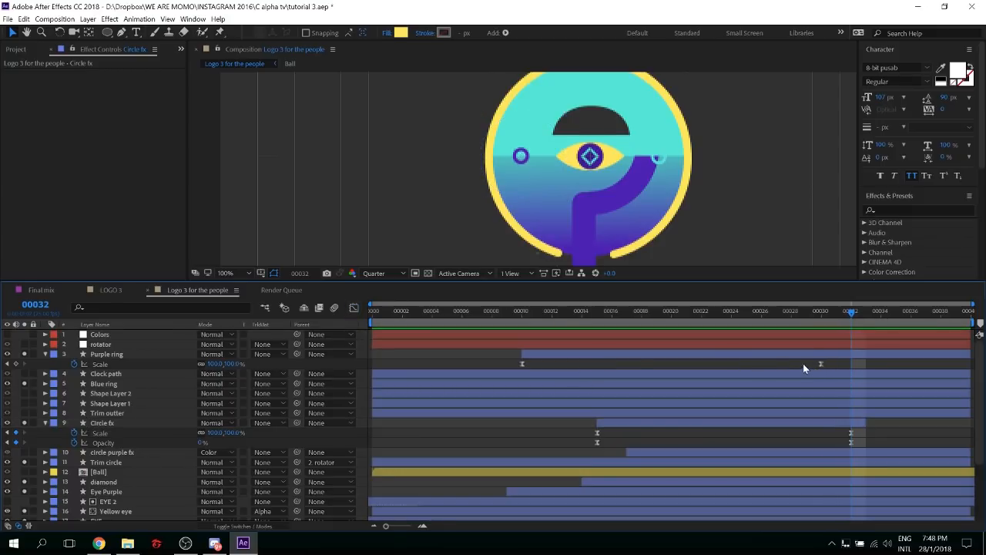
{"action": "left_click", "coordinate": [729, 358]}
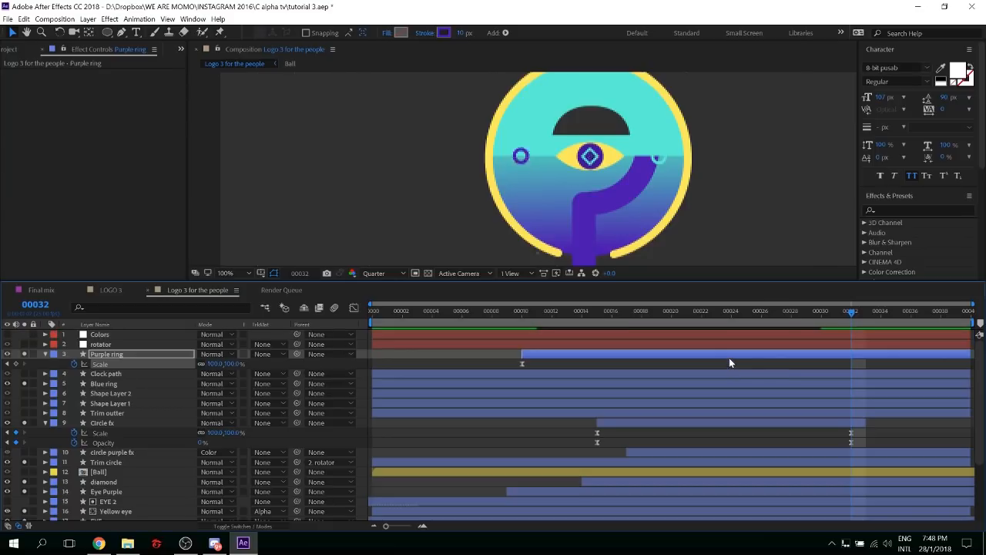
{"action": "key", "text": "space"}
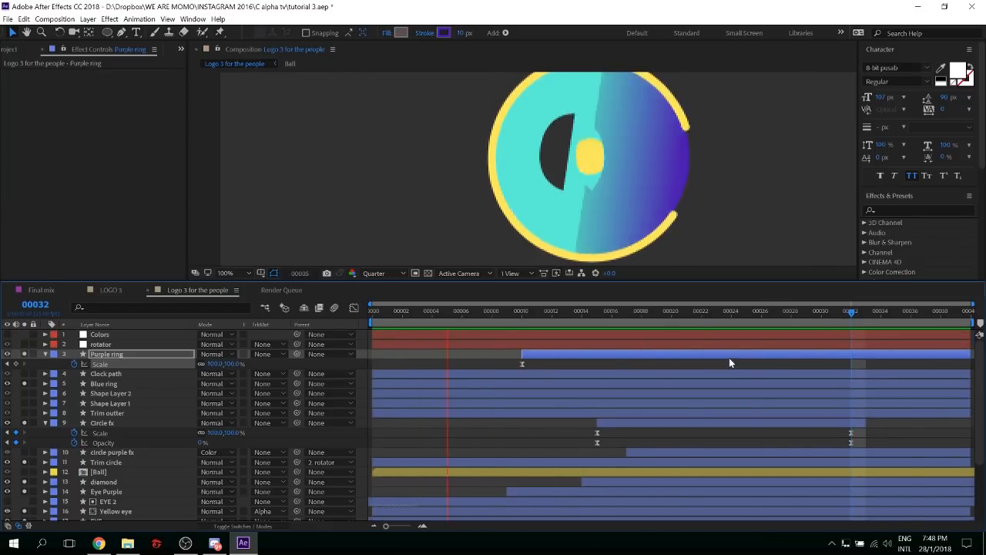
Move the Purple ring's final Scale keyframe one frame earlier to frame 23 and preview the animation
{"action": "key", "text": "space"}
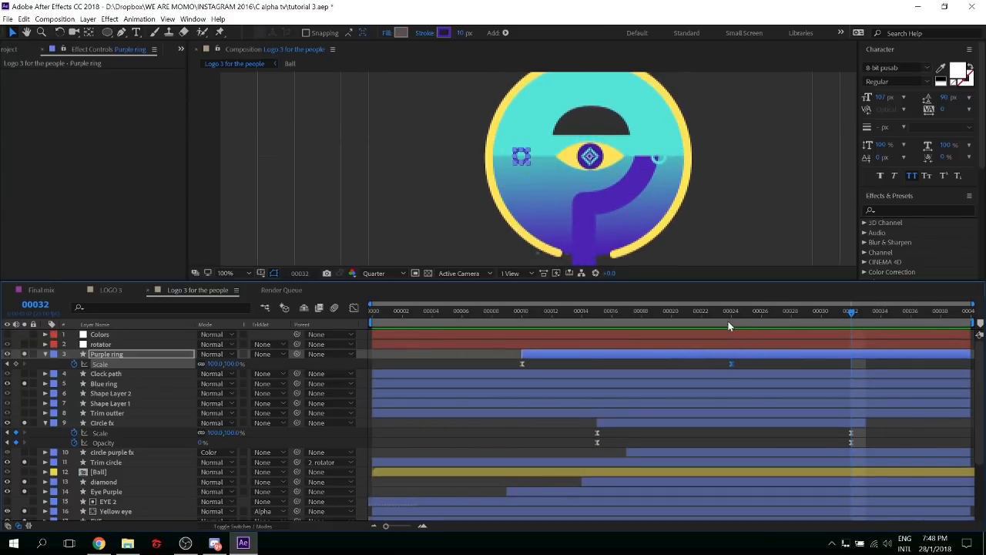
{"action": "left_click_drag", "start_coordinate": [731, 314], "coordinate": [775, 316]}
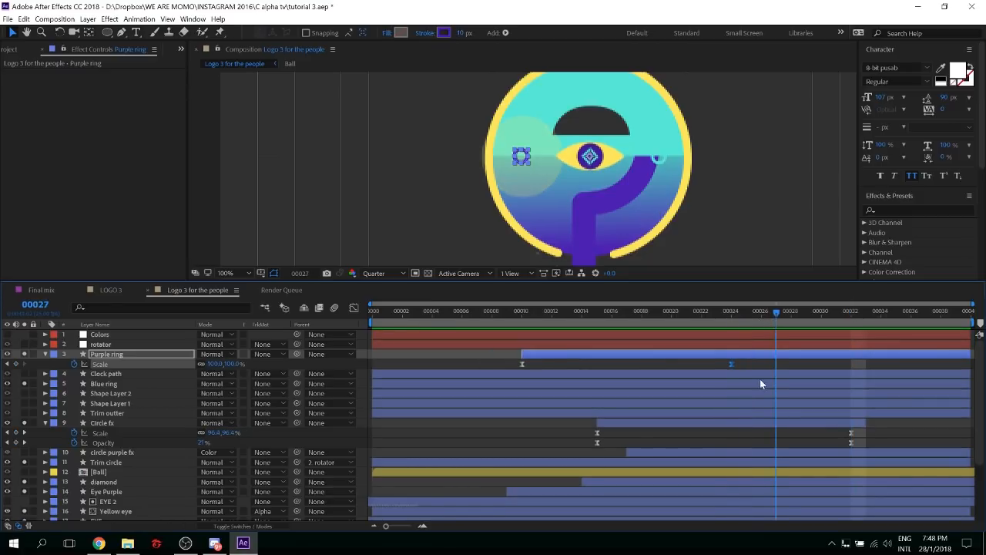
{"action": "left_click_drag", "start_coordinate": [731, 365], "coordinate": [720, 366]}
{"action": "key", "text": "space"}
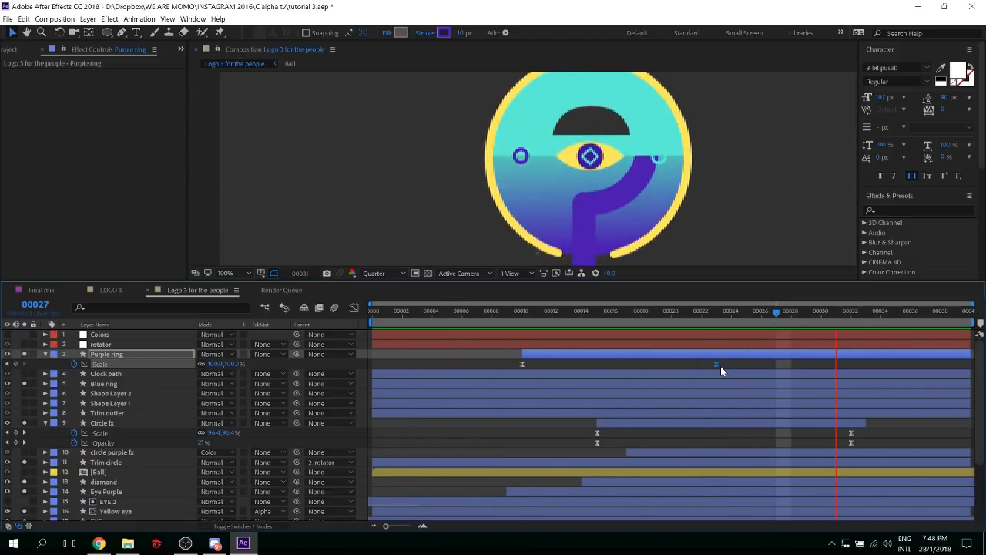
{"action": "key", "text": "space"}
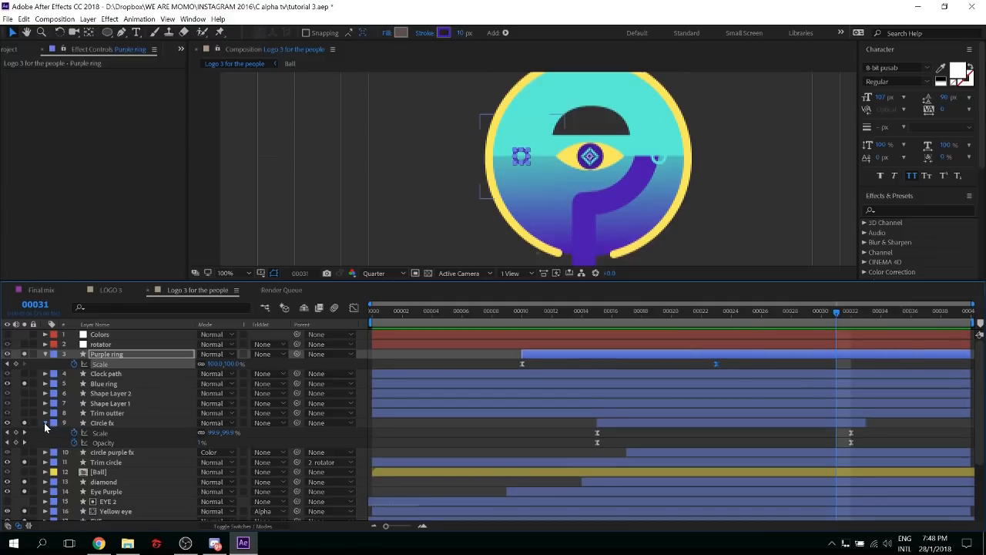
Collapse Circle fx, solo the circle purple fx layer and add a 0% Scale keyframe at its start, frame 17
{"action": "left_click", "coordinate": [45, 424]}
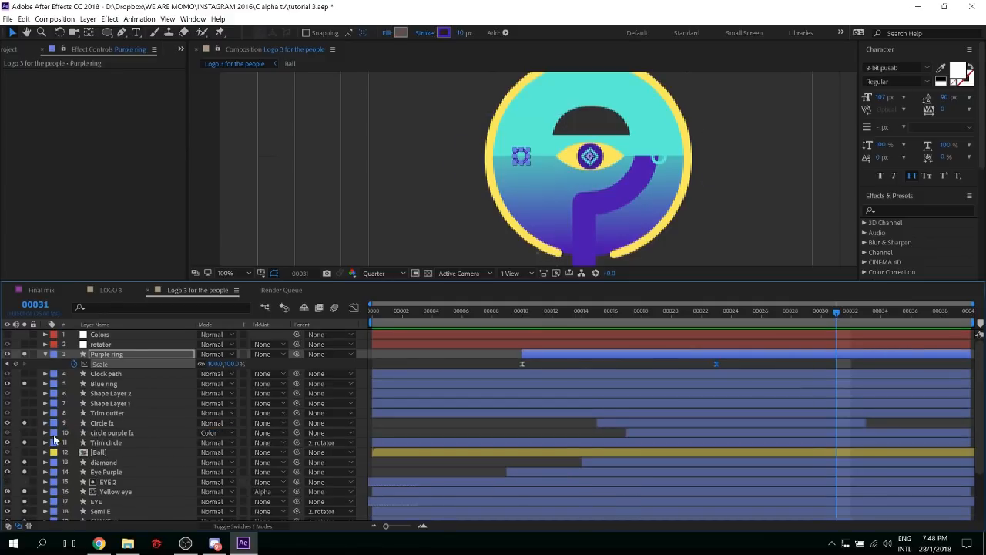
{"action": "left_click", "coordinate": [39, 434]}
{"action": "left_click", "coordinate": [24, 434]}
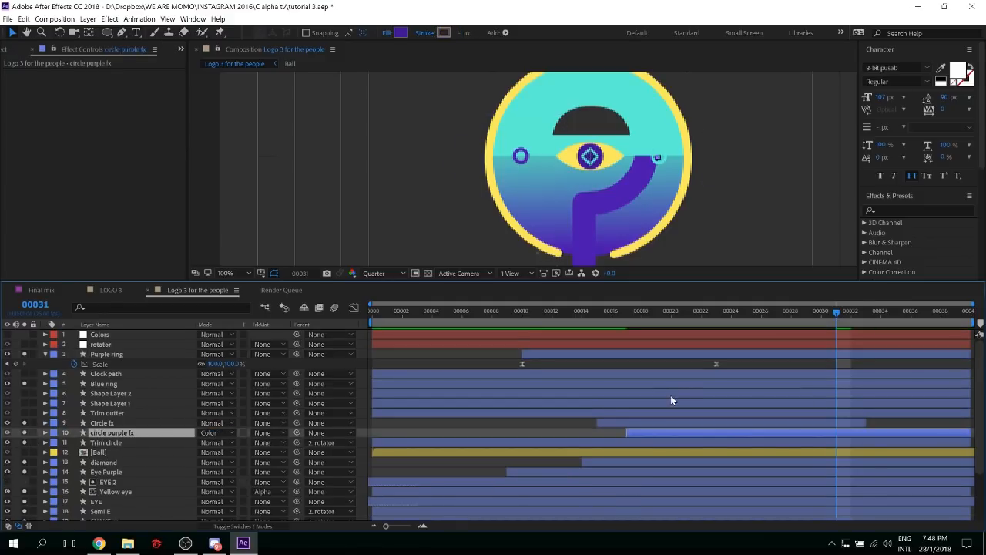
{"action": "key", "text": "i"}
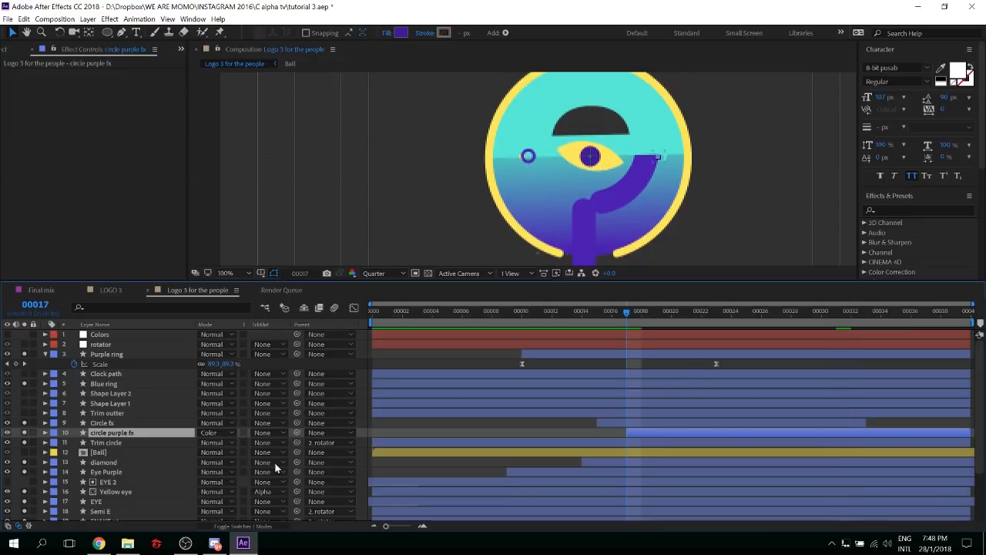
{"action": "key", "text": "alt+shift+s"}
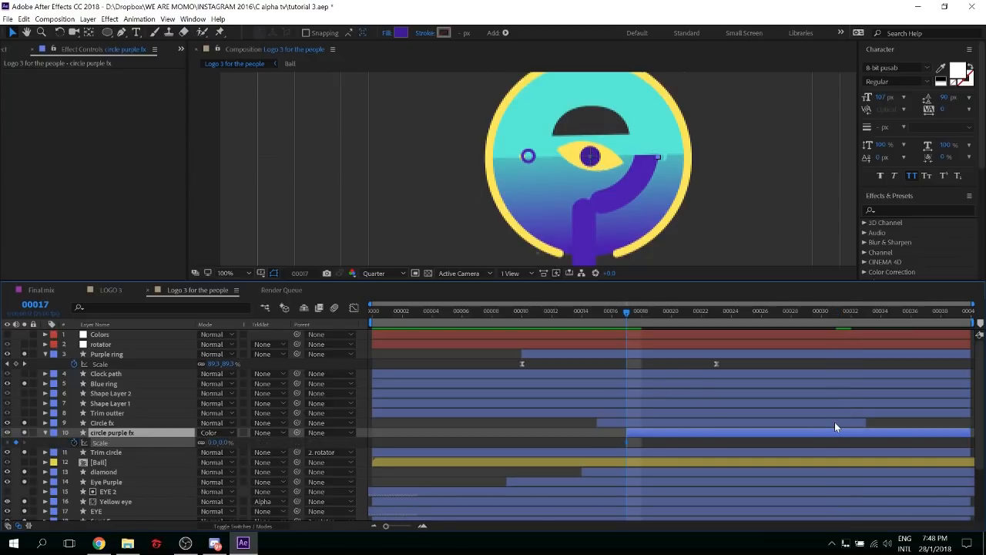
{"action": "key", "text": "F9"}
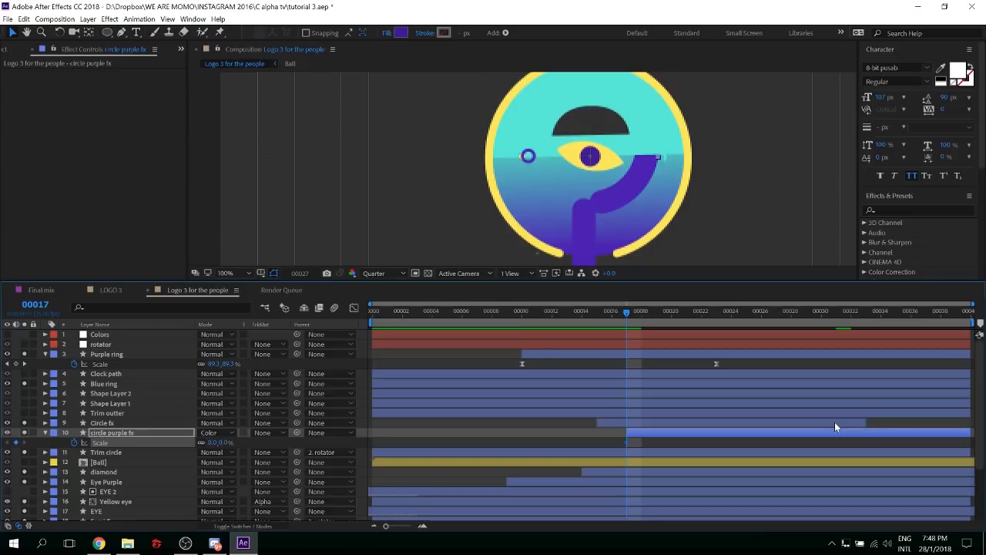
Add a 100% Scale keyframe to circle purple fx at frame 27 and move it to frame 32
{"action": "key", "text": "shift+Page_Down"}
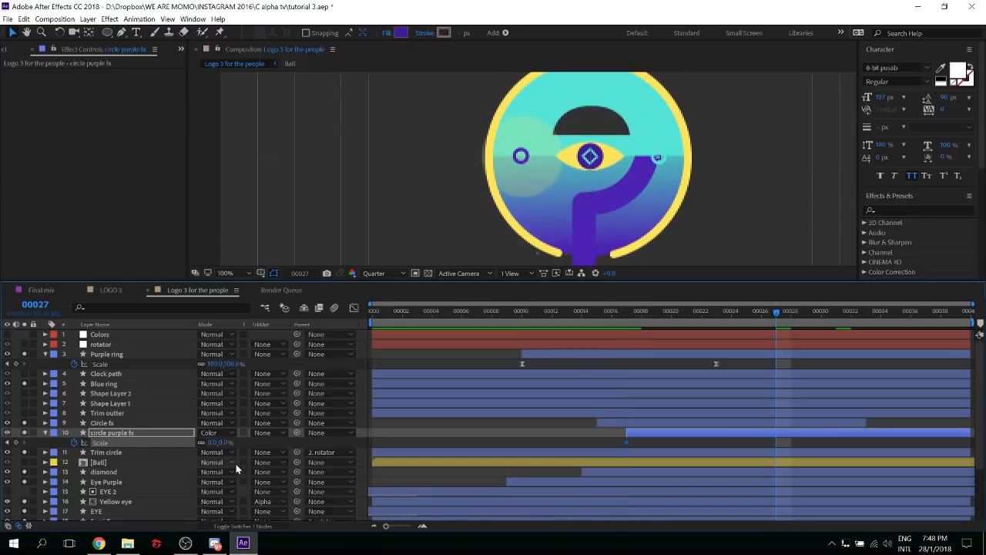
{"action": "type", "text": "100"}
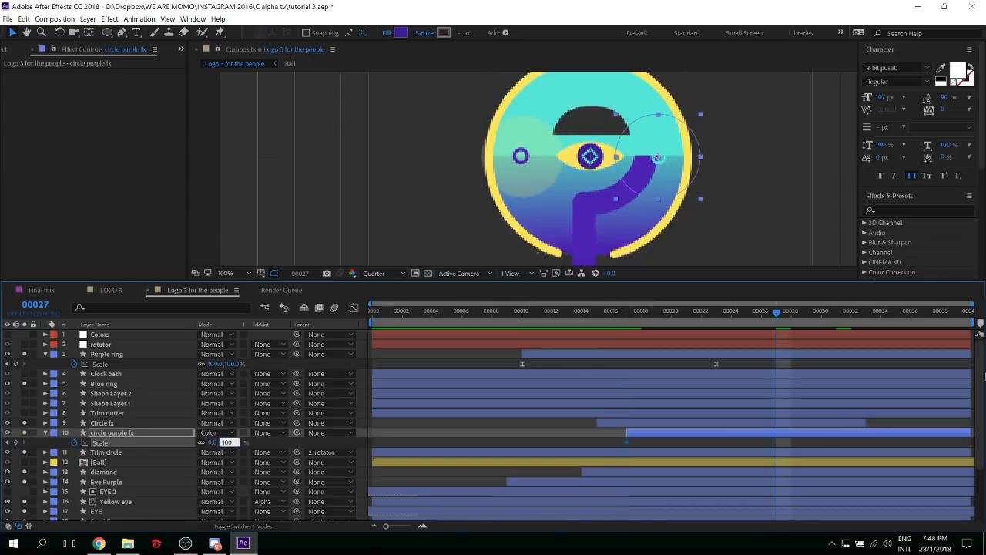
{"action": "key", "text": "Return"}
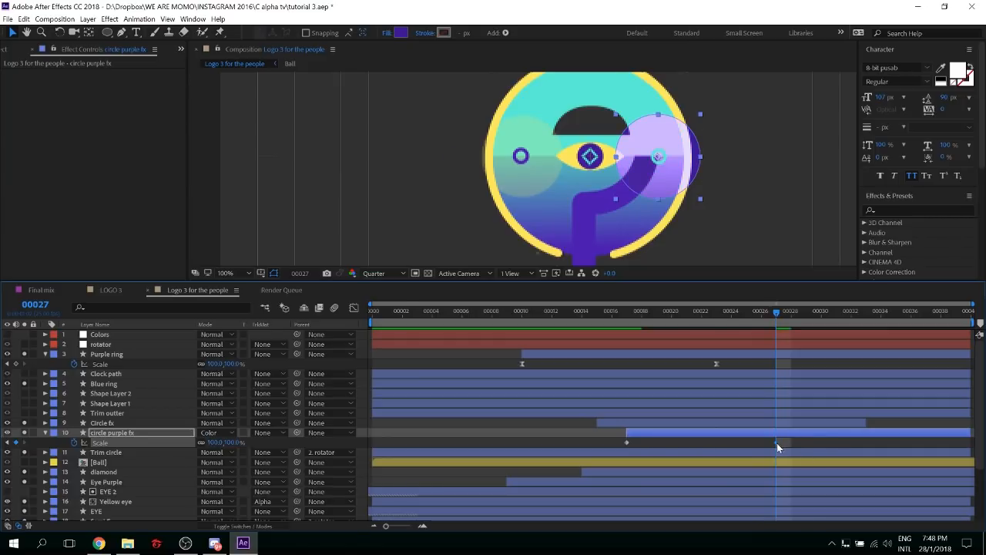
{"action": "left_click_drag", "start_coordinate": [776, 442], "coordinate": [601, 443]}
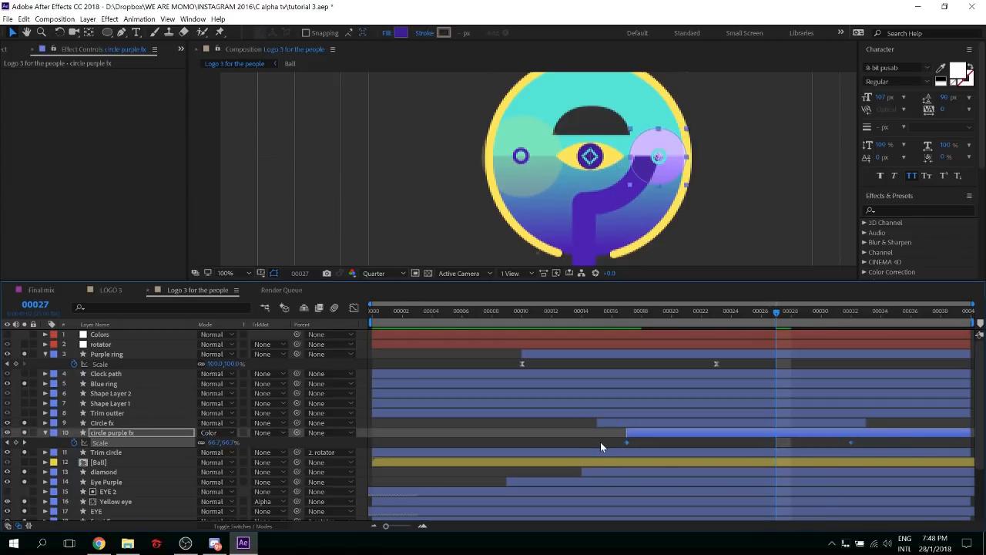
Easy Ease the circle purple fx Scale keyframes, shape their speed graph to peak early with a long slowdown, and preview it
{"action": "left_click", "coordinate": [354, 307]}
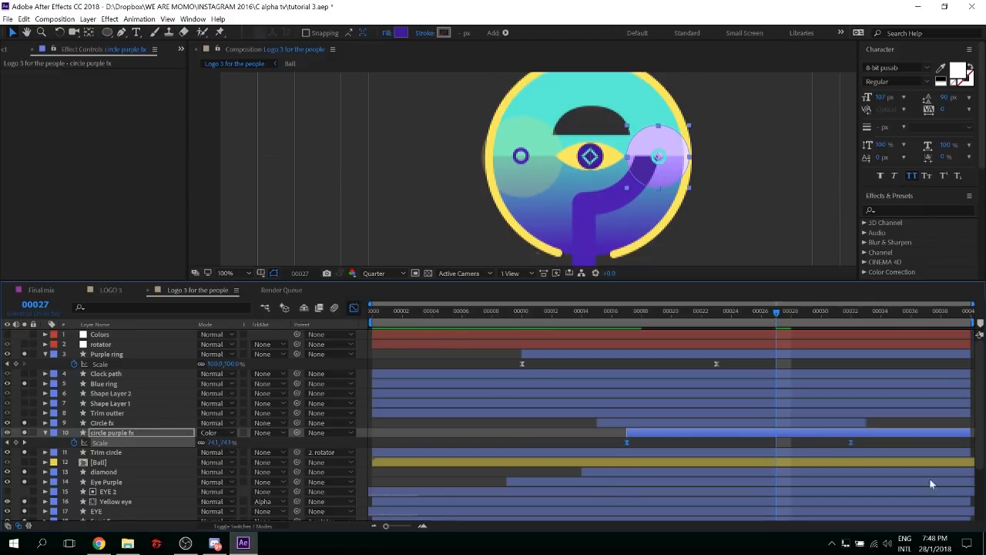
{"action": "mouse_move", "coordinate": [878, 451]}
{"action": "left_mouse_down"}
{"action": "mouse_move", "coordinate": [795, 509]}
{"action": "mouse_move", "coordinate": [697, 494]}
{"action": "left_mouse_up"}
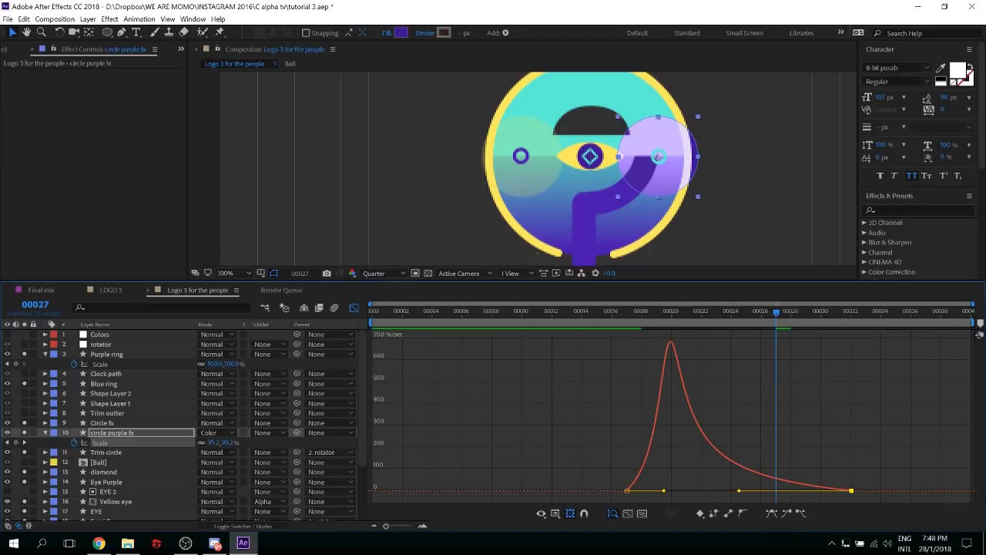
{"action": "key", "text": "space"}
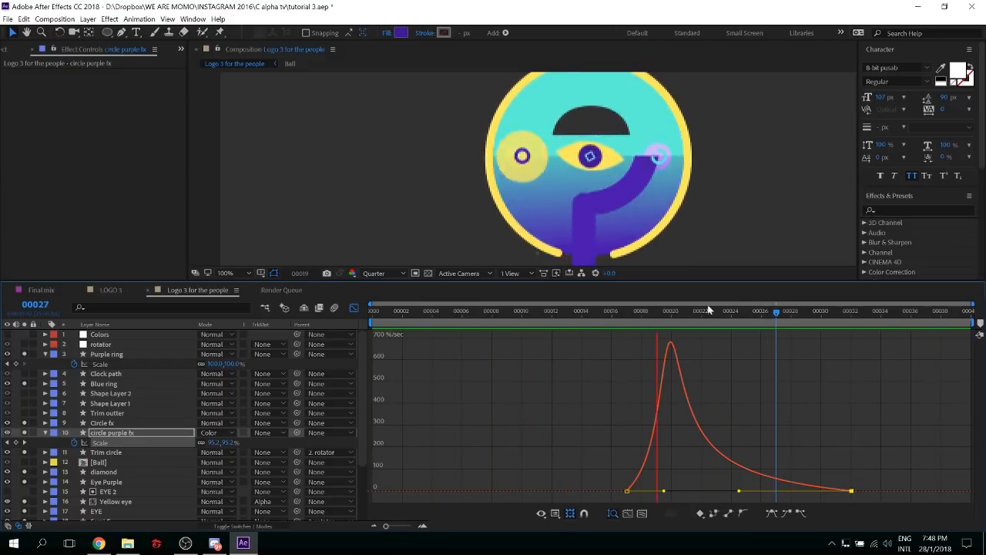
{"action": "left_click", "coordinate": [354, 308]}
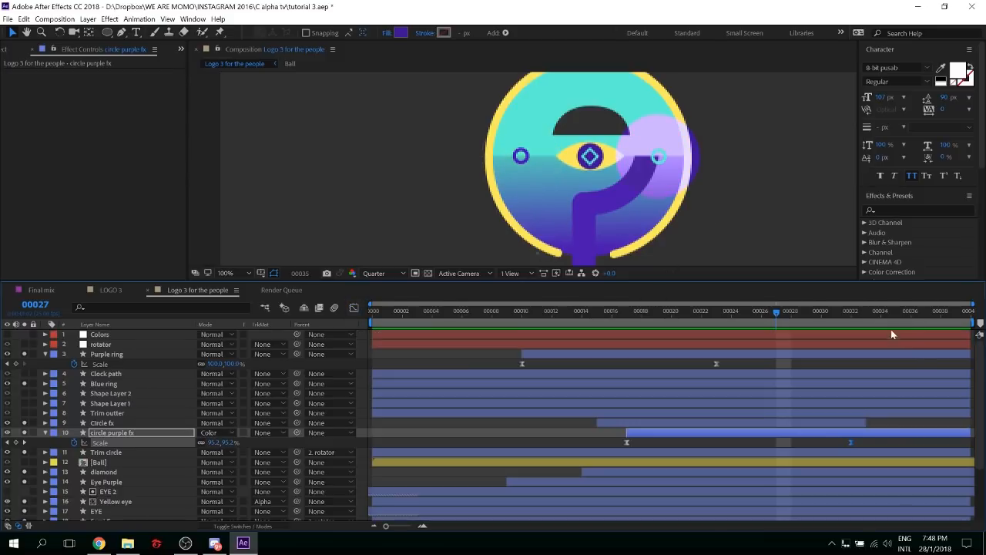
Move the circle purple fx layer's final Scale keyframe to about frame 39, preview the animation and save the project
{"action": "left_click", "coordinate": [833, 446]}
{"action": "left_click_drag", "start_coordinate": [929, 442], "coordinate": [955, 443]}
{"action": "key", "text": "space"}
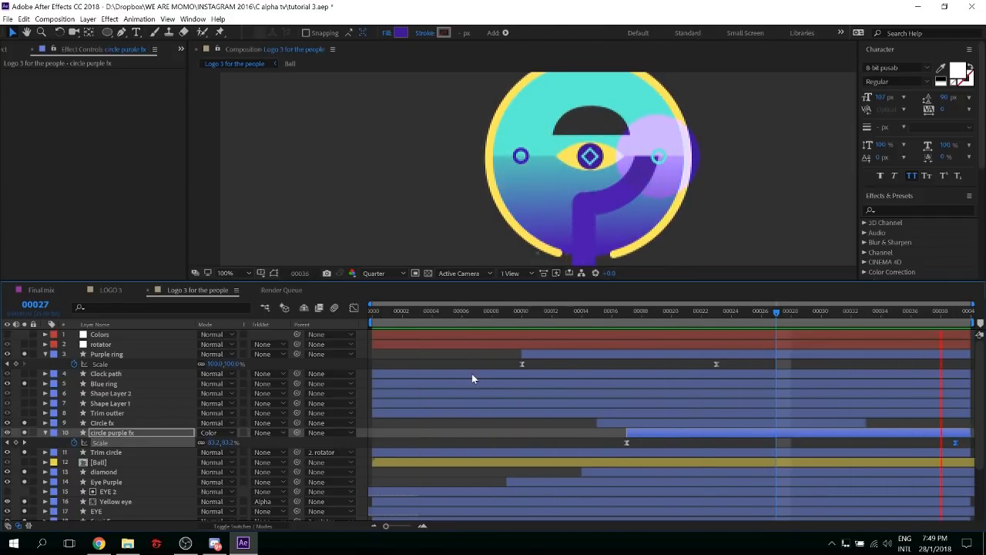
{"action": "key", "text": "ctrl+s"}
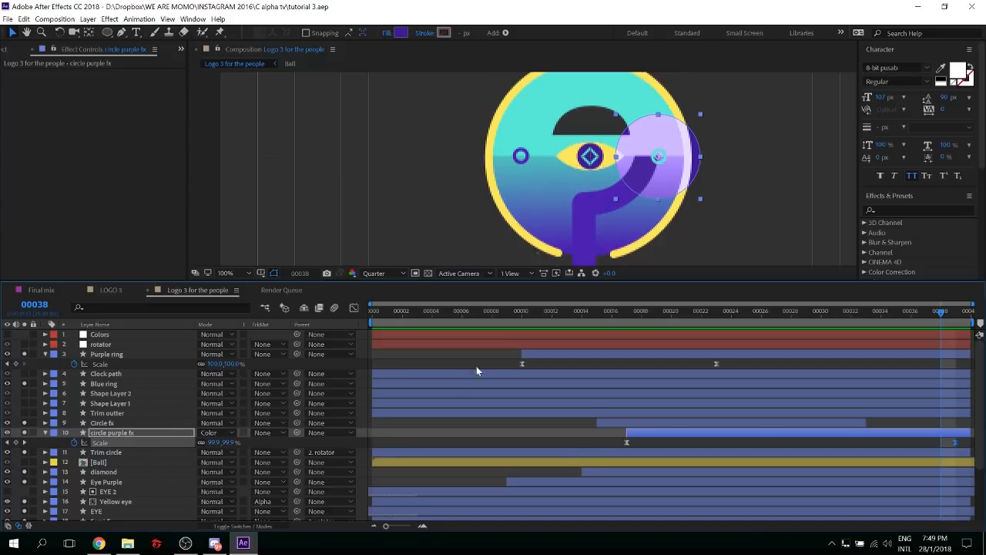
Solo the Trim outter layer and parent it to the rotator layer at frame 0
{"action": "left_click", "coordinate": [97, 414]}
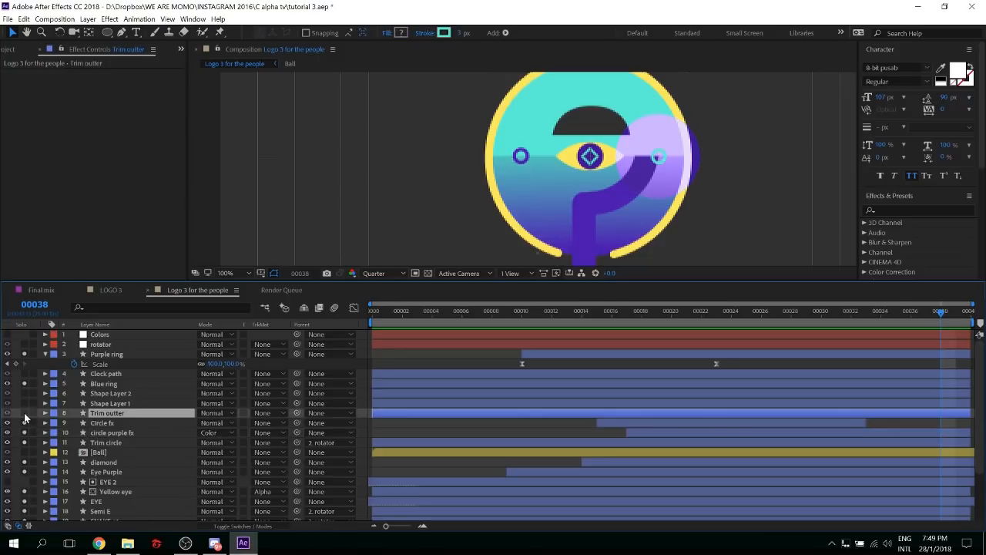
{"action": "scroll", "coordinate": [559, 184], "scroll_direction": "down", "scroll_amount": 1}
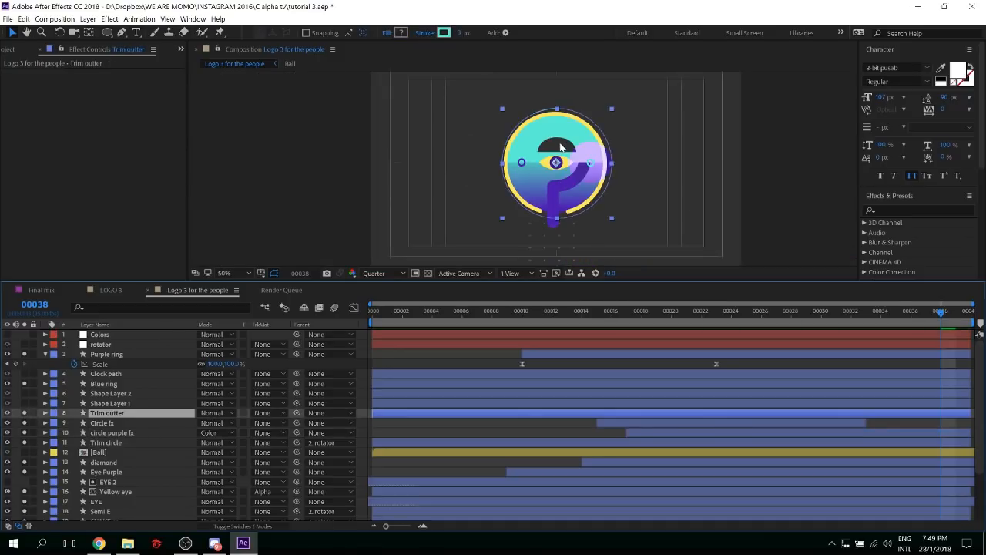
{"action": "left_click_drag", "start_coordinate": [553, 117], "coordinate": [549, 144]}
{"action": "scroll", "coordinate": [550, 144], "scroll_direction": "up", "scroll_amount": 1}
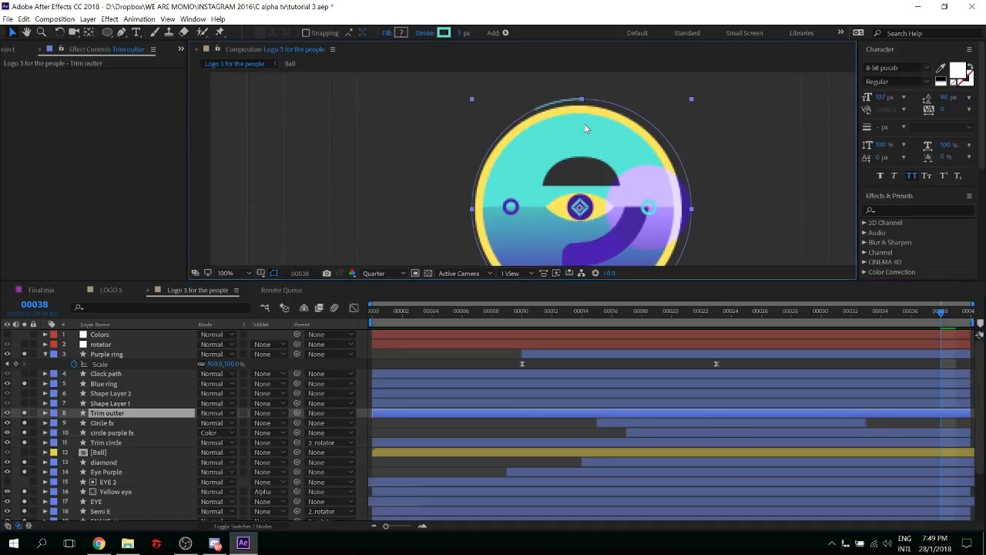
{"action": "key", "text": "Home"}
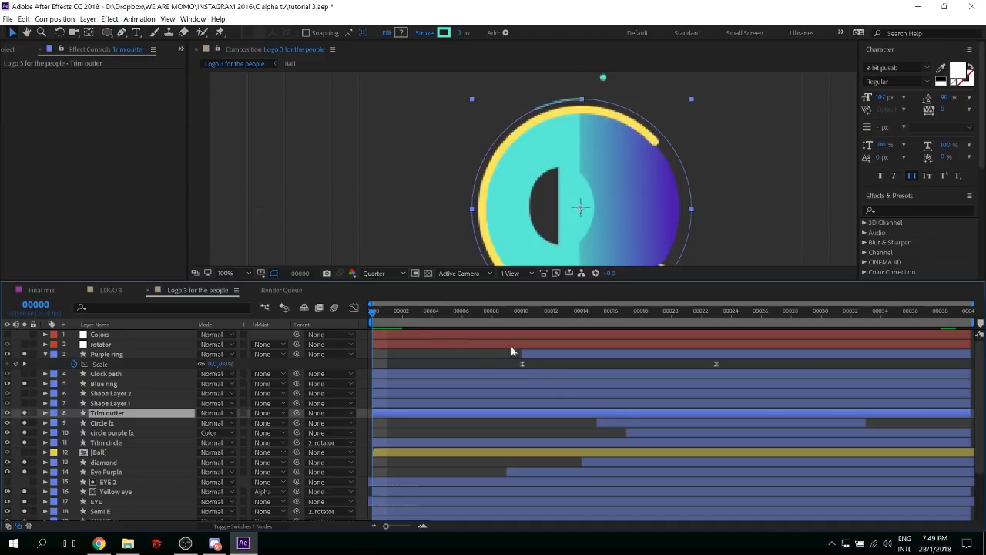
{"action": "left_click_drag", "start_coordinate": [297, 414], "coordinate": [92, 348]}
{"action": "key", "text": "F2"}
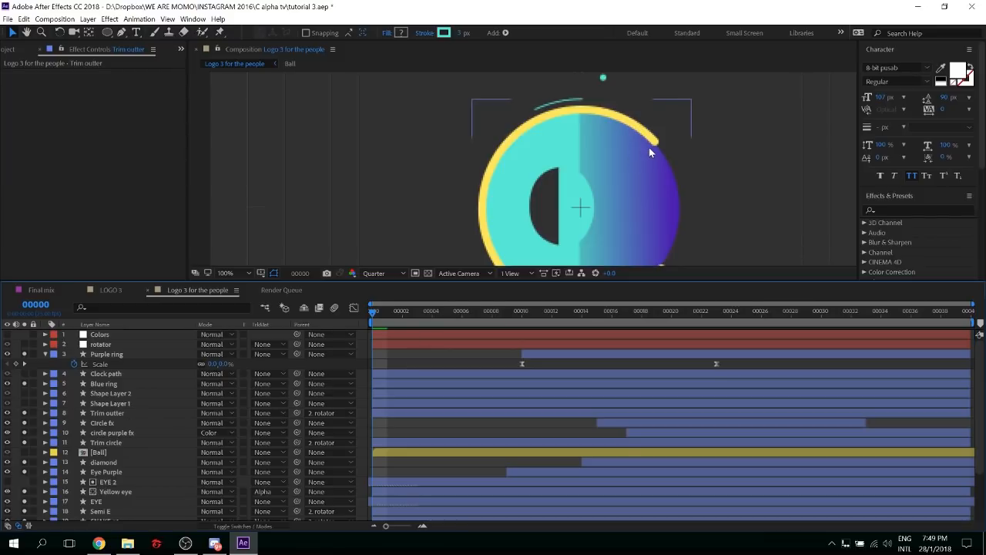
Preview the animation with the whole composition fitted in the viewer
{"action": "key", "text": "space"}
{"action": "left_click", "coordinate": [225, 272]}
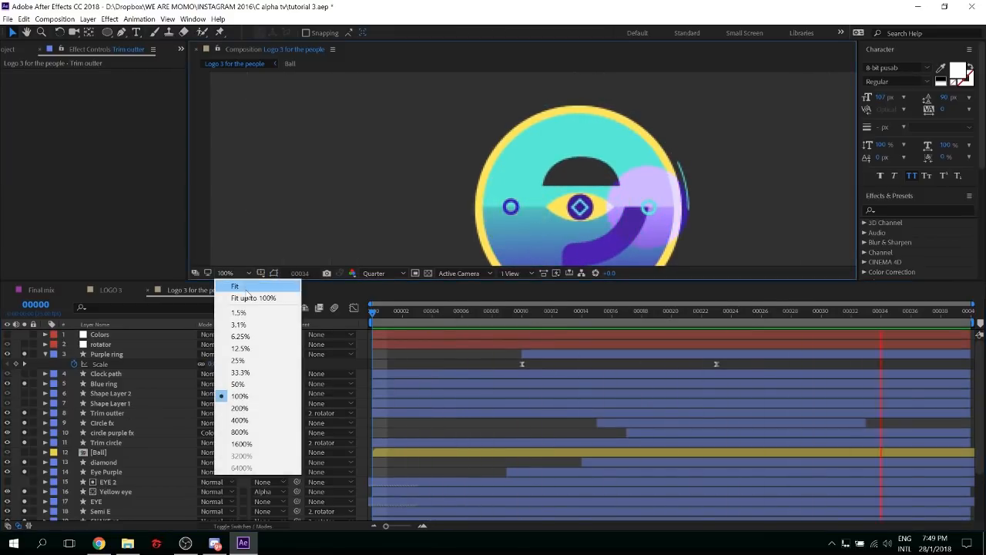
{"action": "left_click", "coordinate": [231, 282]}
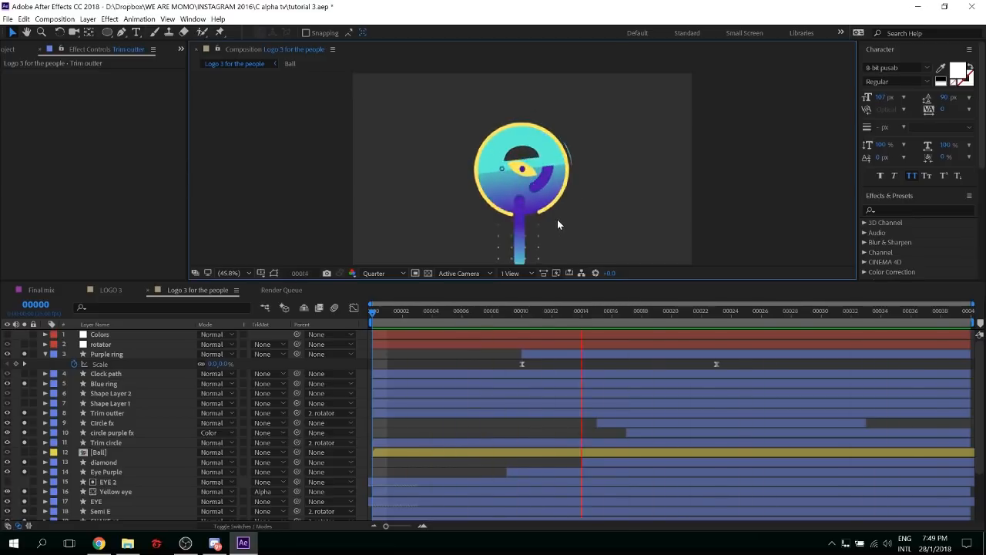
{"action": "key", "text": "space"}
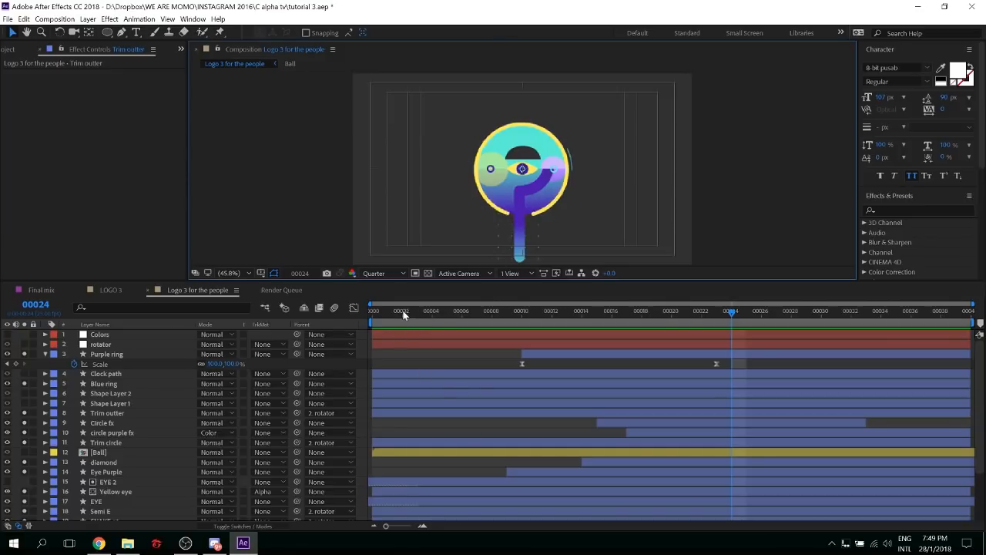
Add Start, End and Offset keyframes to the Trim outter layer's Trim Paths 1 at frame 0
{"action": "left_click_drag", "start_coordinate": [404, 315], "coordinate": [291, 307]}
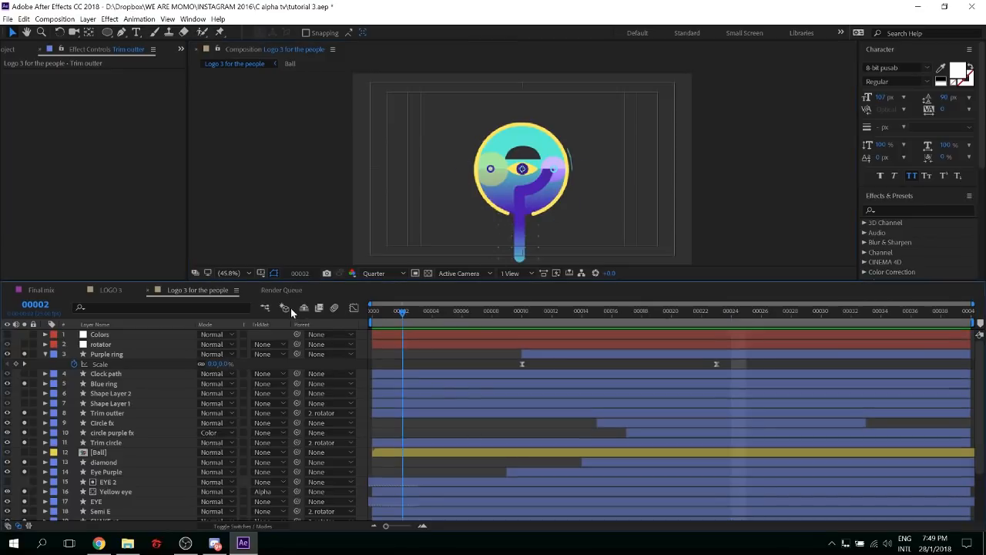
{"action": "left_click", "coordinate": [108, 413]}
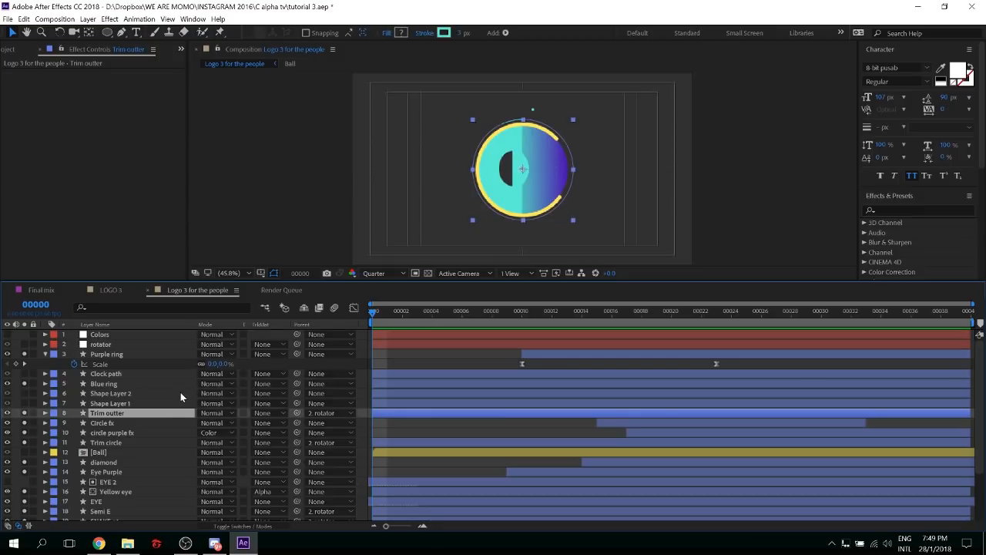
{"action": "left_click", "coordinate": [45, 414]}
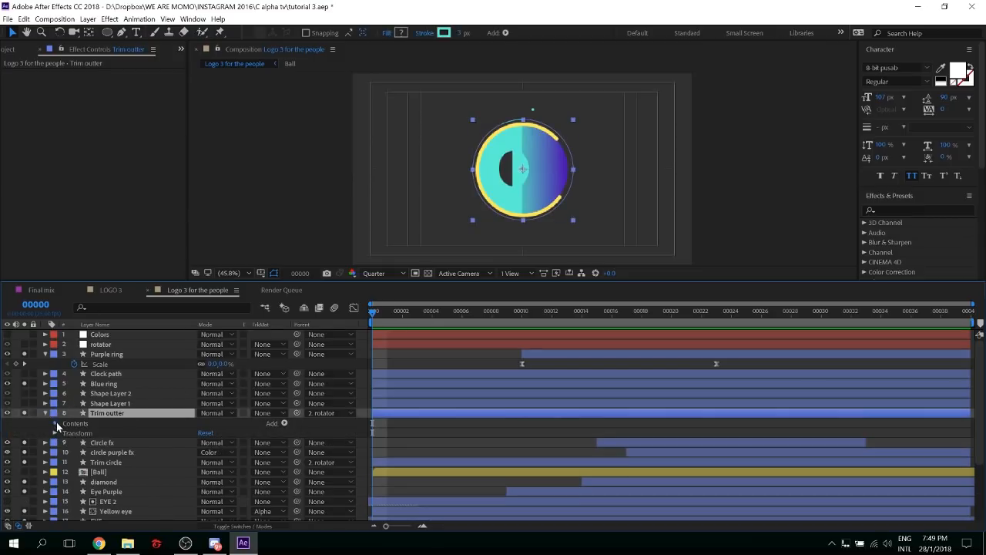
{"action": "left_click", "coordinate": [55, 423]}
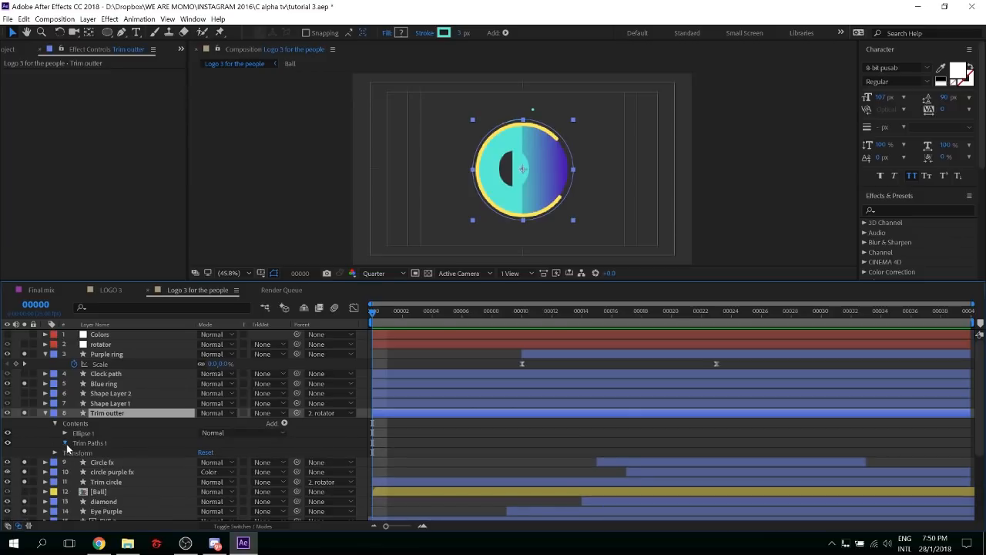
{"action": "left_click", "coordinate": [64, 442]}
{"action": "left_click", "coordinate": [84, 452]}
{"action": "left_click", "coordinate": [84, 462]}
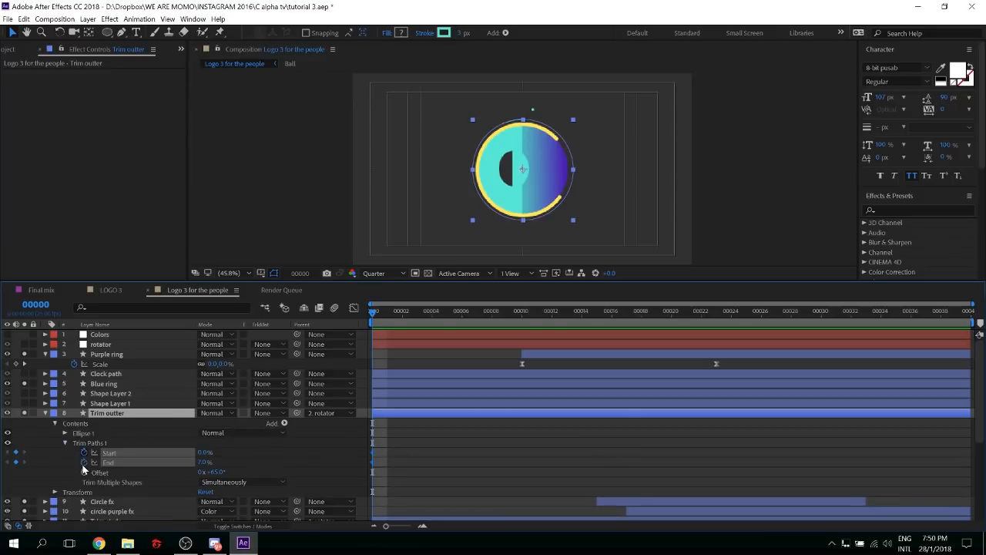
{"action": "left_click", "coordinate": [84, 471]}
{"action": "left_click", "coordinate": [69, 460]}
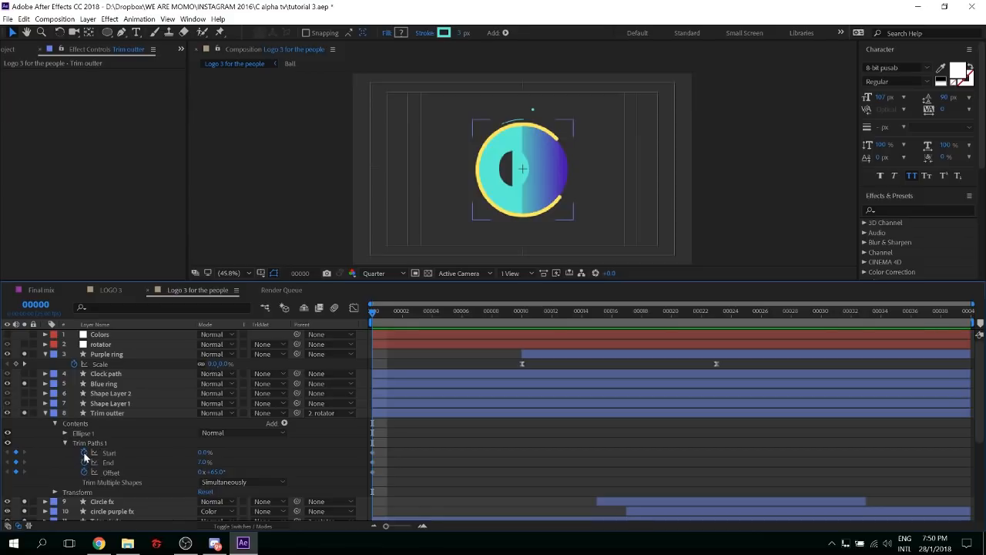
{"action": "left_click", "coordinate": [84, 453]}
{"action": "left_click", "coordinate": [84, 453]}
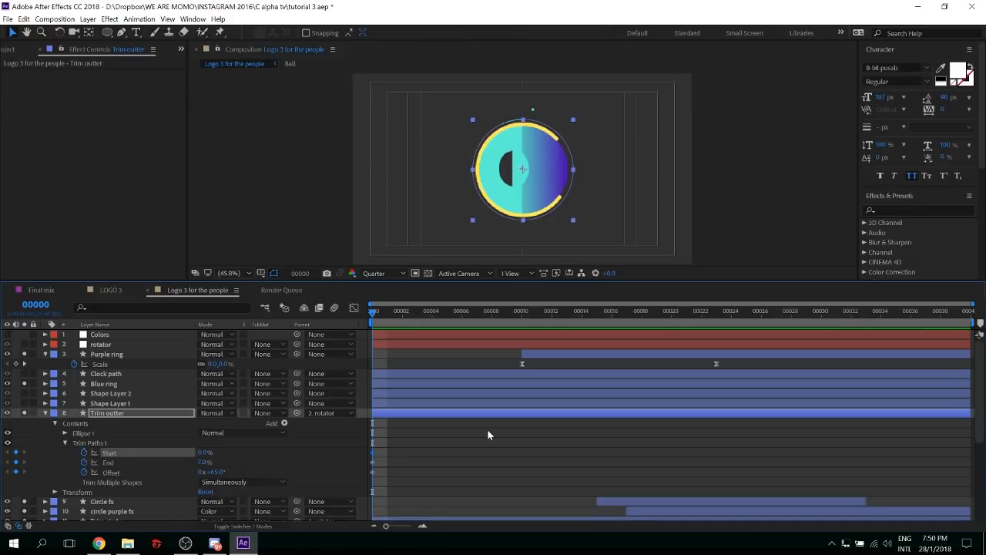
At frame 20, set the Trim outter layer's Trim Paths 1 to Start 7%, End 57% and Offset 152°
{"action": "key", "text": "shift+Page_Down"}
{"action": "key", "text": "shift+Page_Down"}
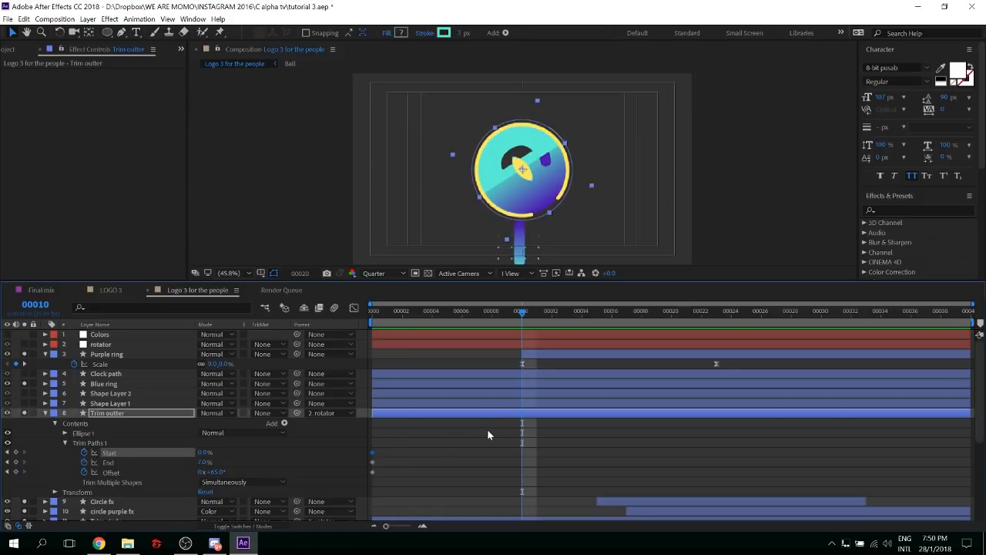
{"action": "left_click", "coordinate": [312, 452]}
{"action": "left_click_drag", "start_coordinate": [200, 463], "coordinate": [225, 467]}
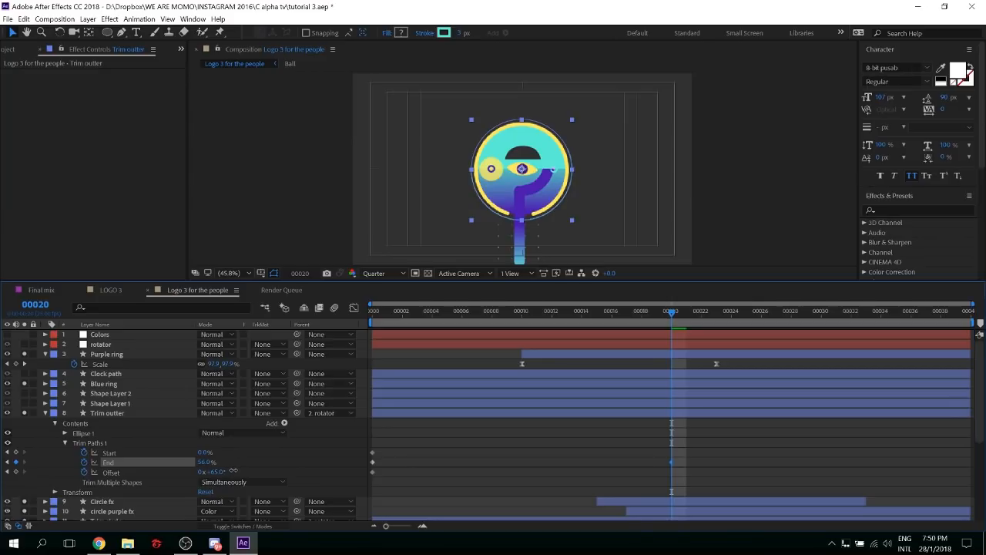
{"action": "scroll", "coordinate": [606, 174], "scroll_direction": "up", "scroll_amount": 2}
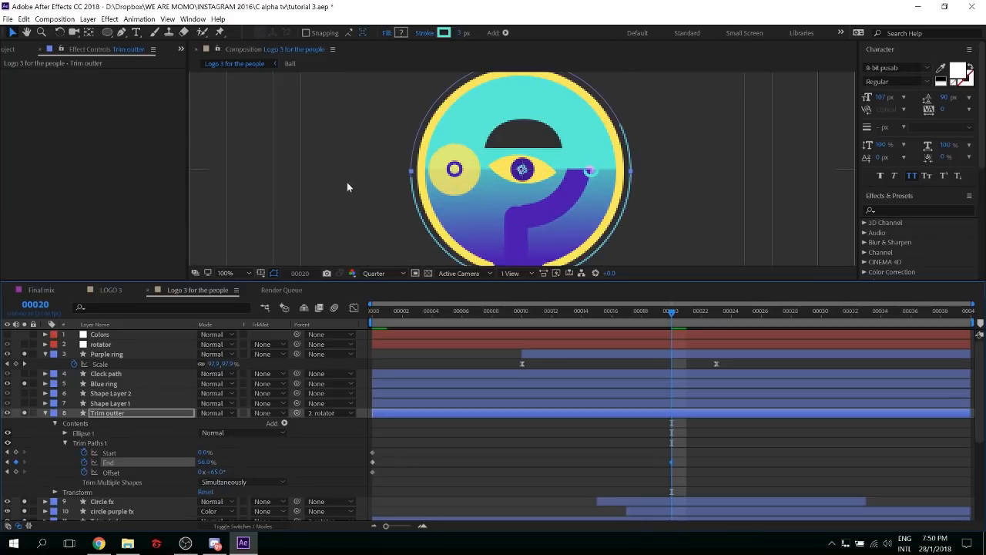
{"action": "left_click_drag", "start_coordinate": [203, 462], "coordinate": [204, 453]}
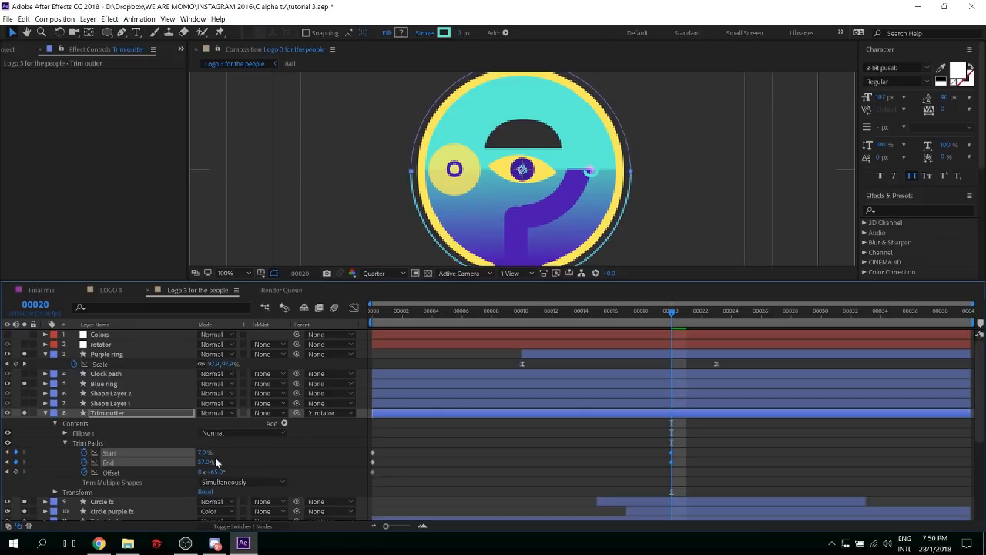
{"action": "left_click_drag", "start_coordinate": [211, 471], "coordinate": [244, 473]}
{"action": "key", "text": "comma"}
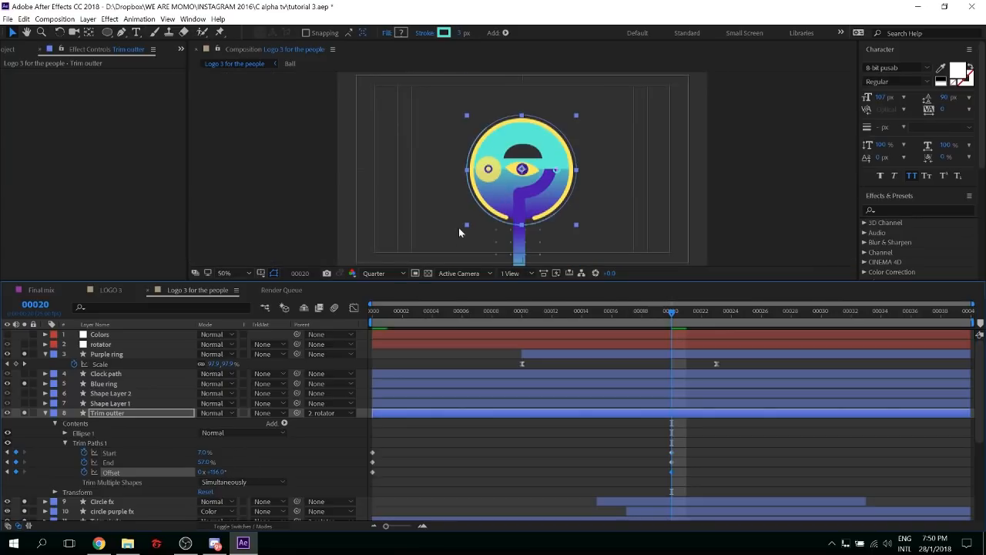
{"action": "left_click_drag", "start_coordinate": [222, 472], "coordinate": [229, 472]}
Easy-ease the Trim outter layer's Trim Paths keyframes, shape their speed curves to peak around frame 4, and preview the motion
{"action": "left_click_drag", "start_coordinate": [316, 489], "coordinate": [698, 442]}
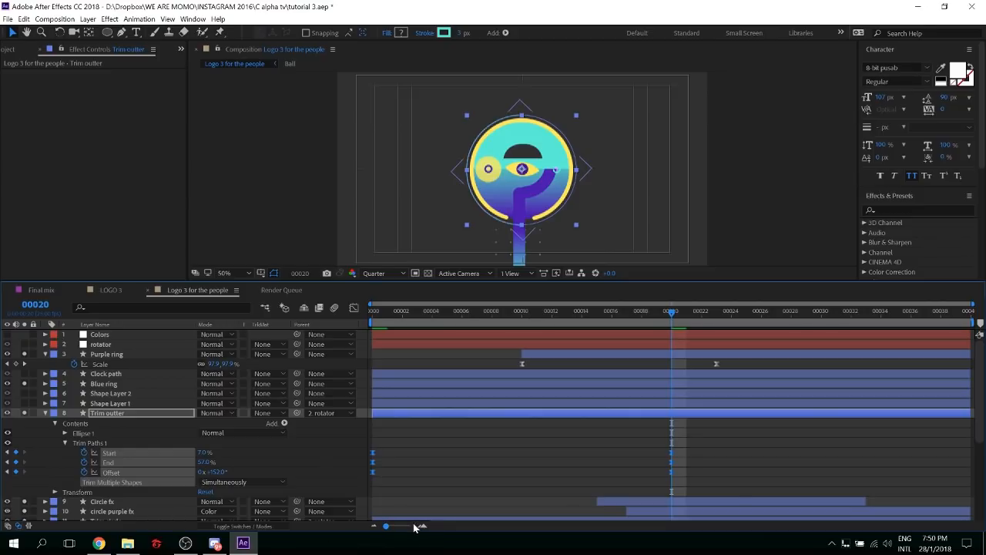
{"action": "left_click", "coordinate": [353, 308]}
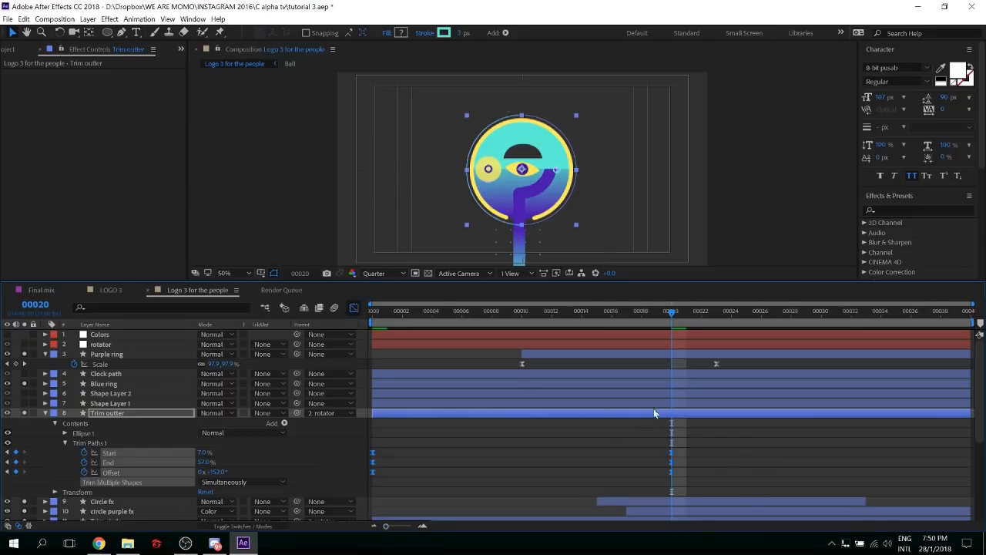
{"action": "left_click_drag", "start_coordinate": [557, 438], "coordinate": [704, 501]}
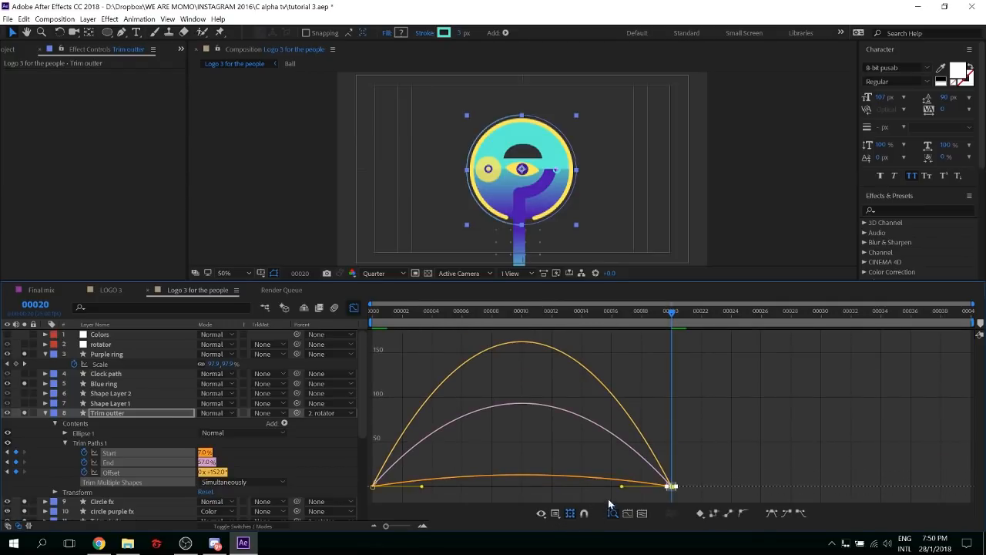
{"action": "key", "text": "F9"}
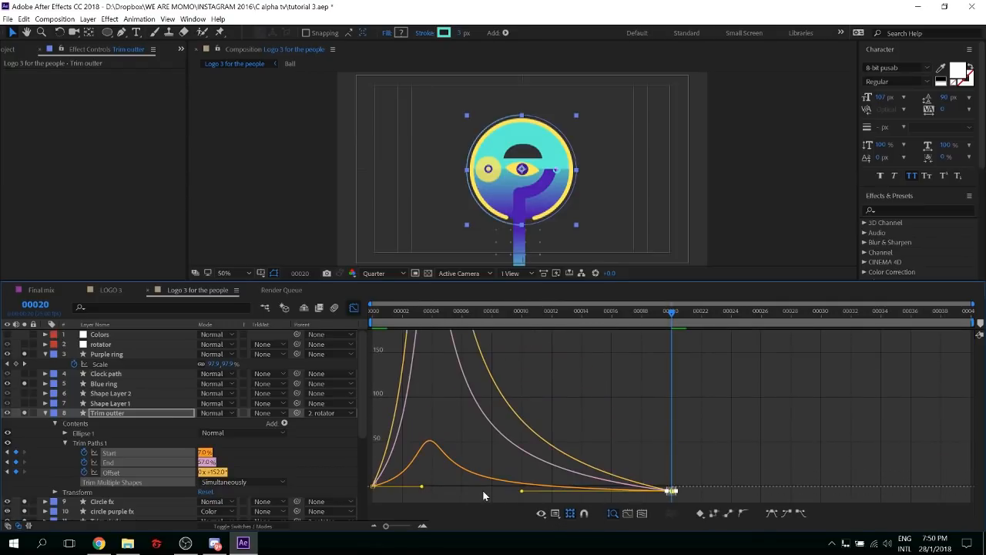
{"action": "left_click_drag", "start_coordinate": [482, 490], "coordinate": [479, 485]}
{"action": "key", "text": "space"}
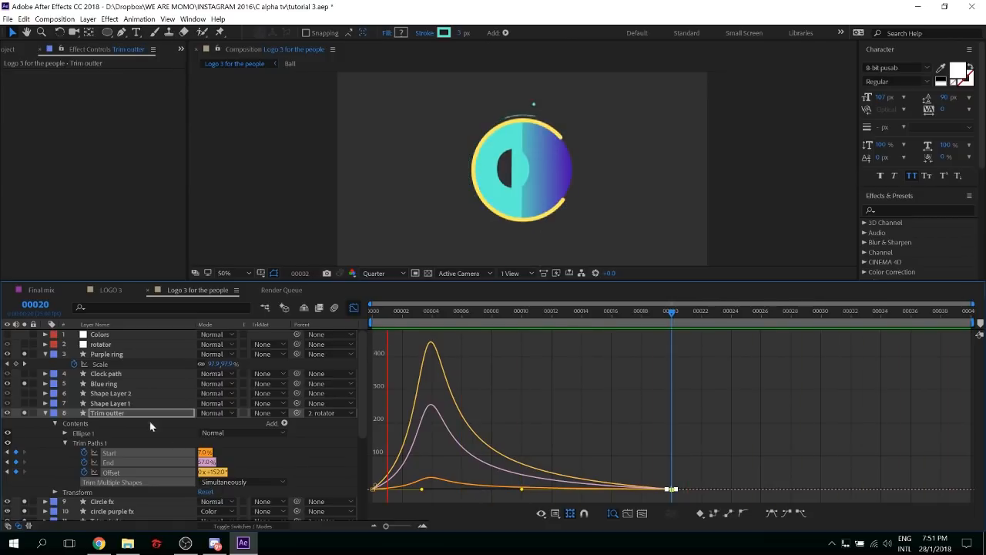
{"action": "key", "text": "space"}
Collapse the Trim outter layer, return to the layer bar view, and solo Shape Layer 1 and Shape Layer 2 at frame 0
{"action": "left_click", "coordinate": [44, 413]}
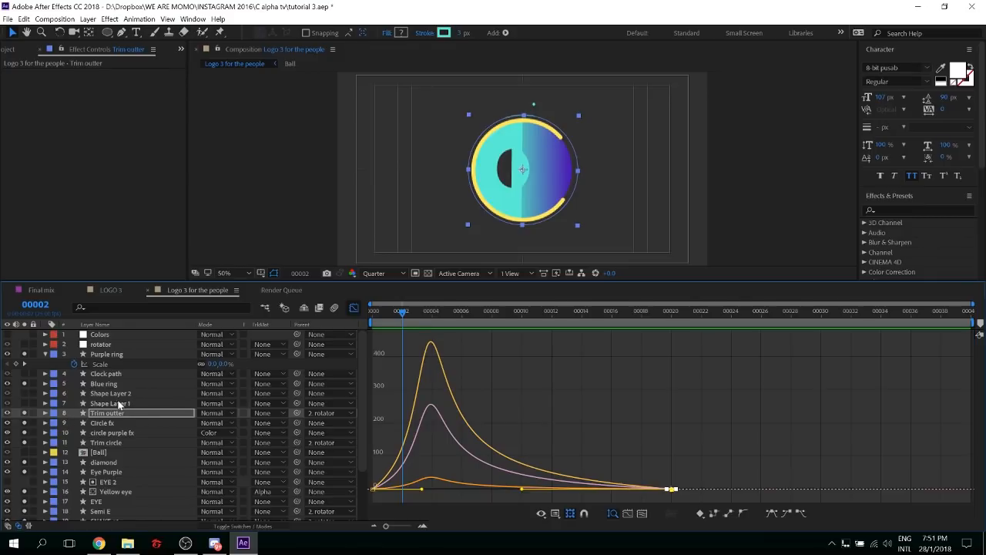
{"action": "left_click", "coordinate": [121, 405]}
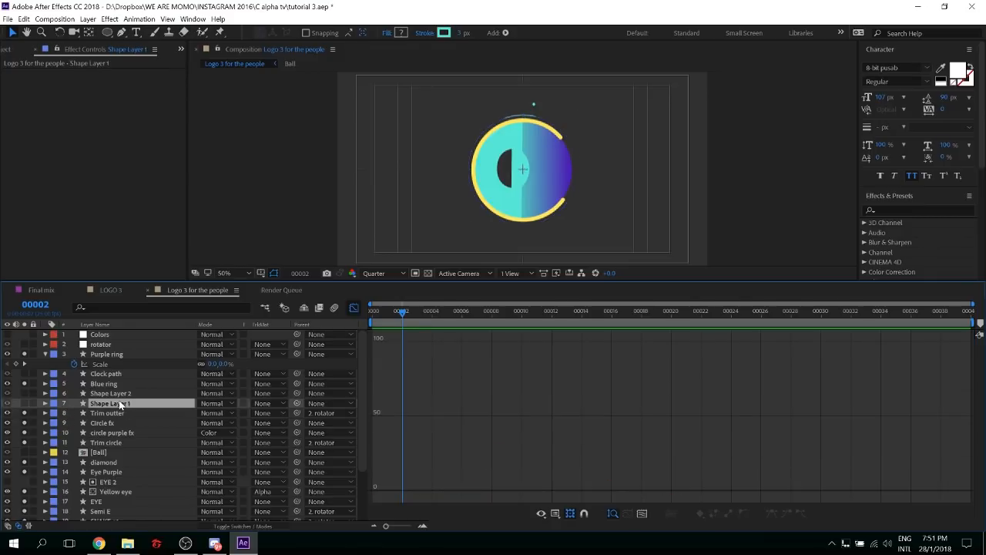
{"action": "left_click", "coordinate": [353, 307]}
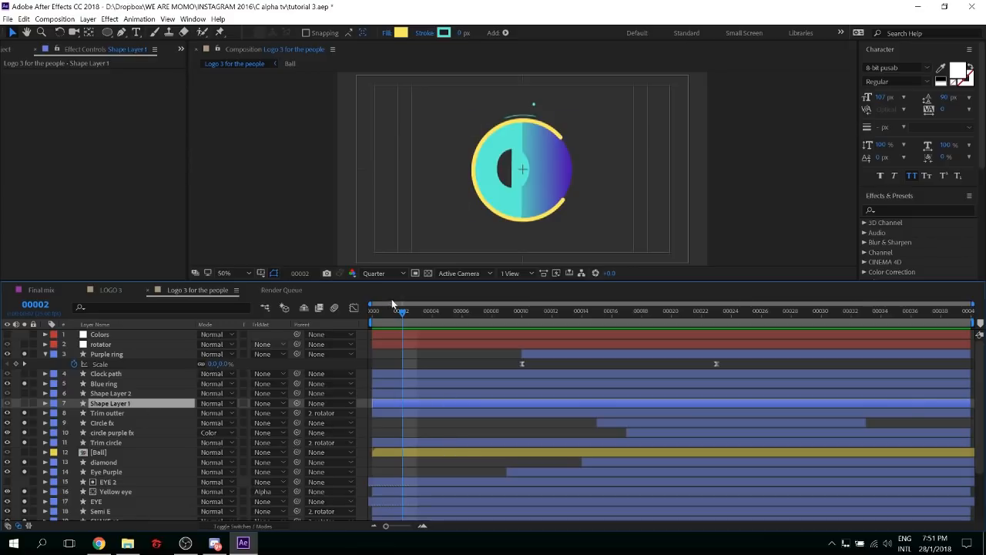
{"action": "left_click", "coordinate": [23, 402]}
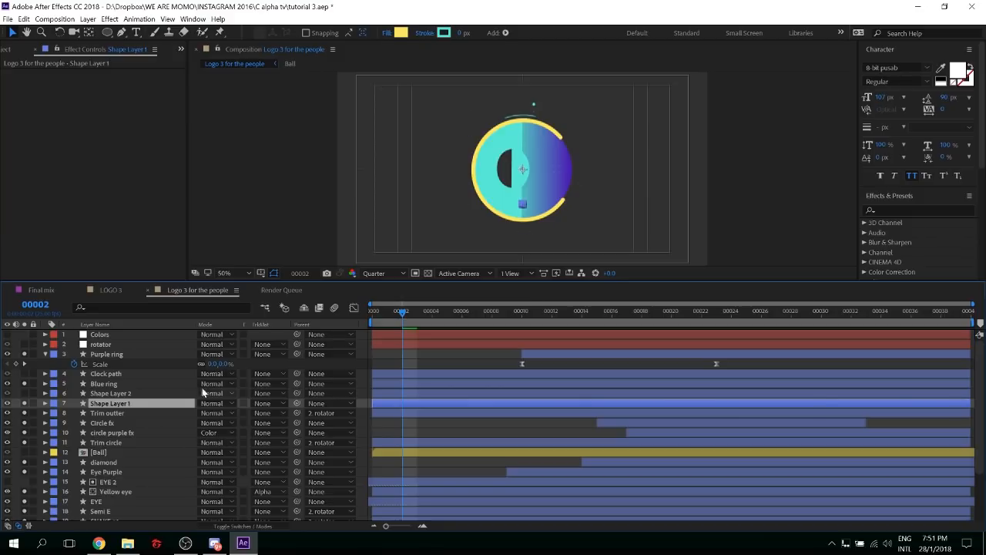
{"action": "left_click", "coordinate": [380, 314]}
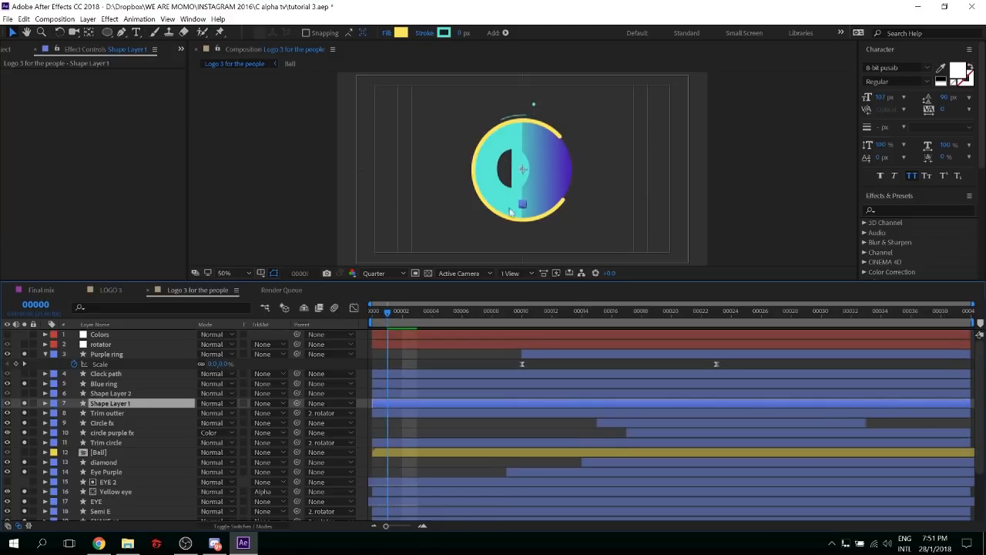
{"action": "key", "text": "slash"}
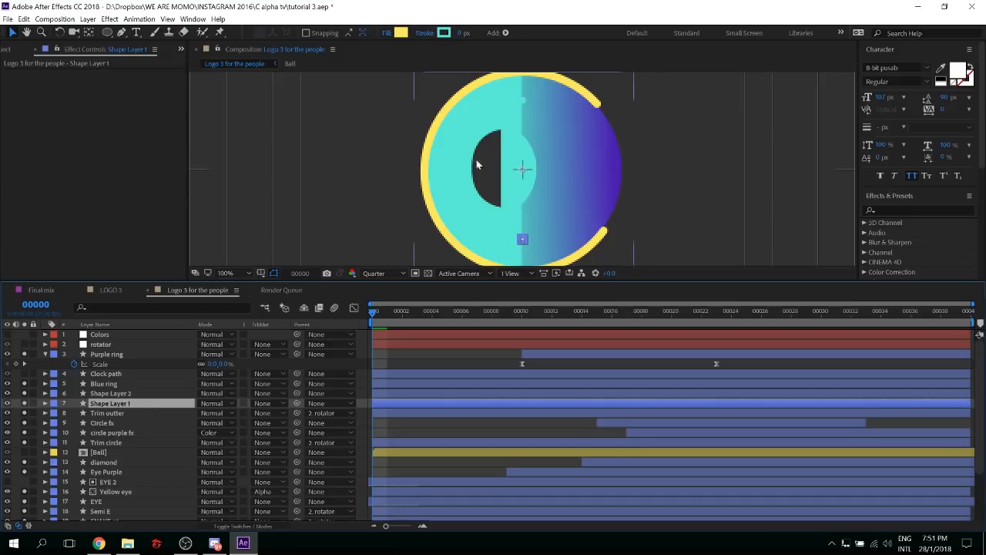
Unsolo Shape Layer 1 and add a Rotation keyframe to Shape Layer 2 at frame 0
{"action": "left_click", "coordinate": [104, 394]}
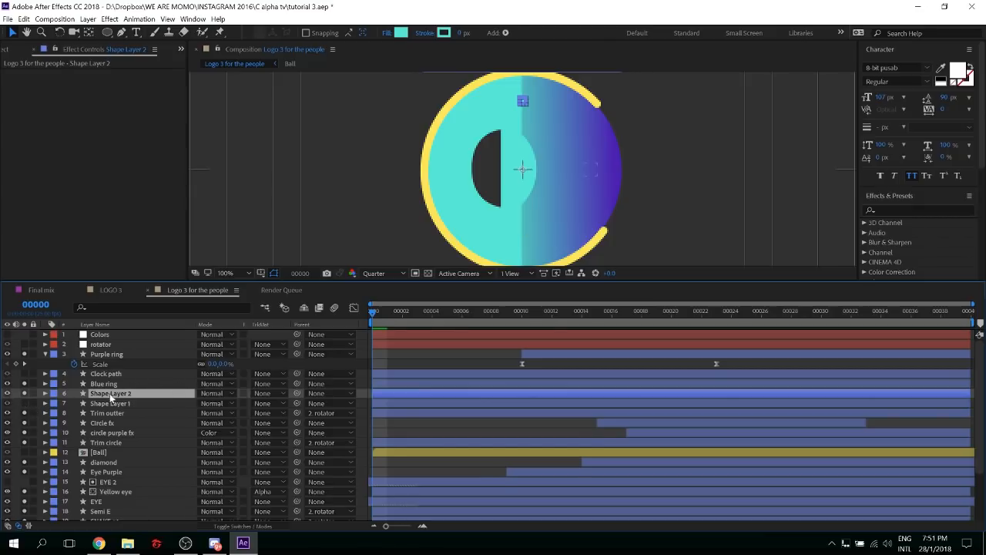
{"action": "key", "text": "r"}
{"action": "left_click", "coordinate": [74, 403]}
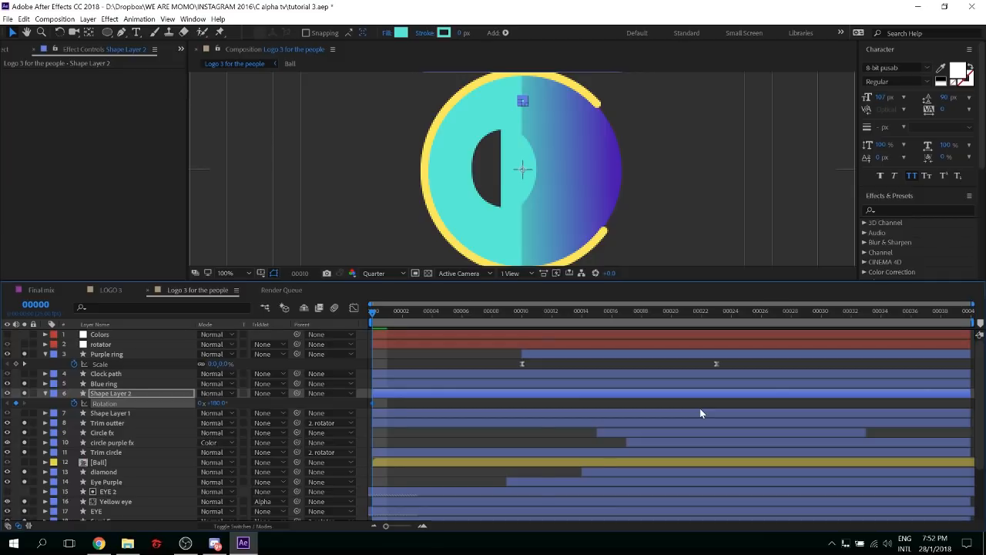
Set Shape Layer 2's Rotation to 1x+90° at frame 20
{"action": "key", "text": "shift+Page_Down"}
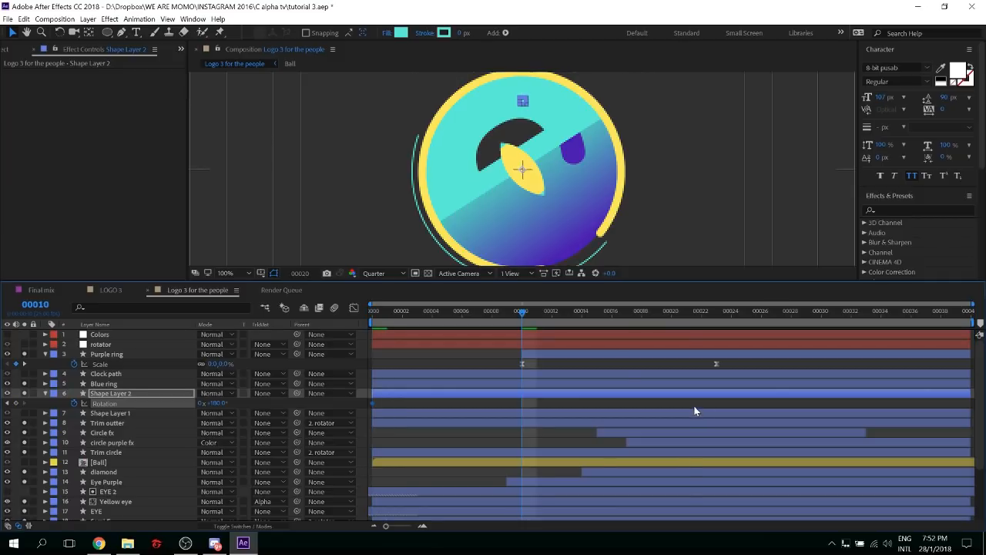
{"action": "key", "text": "shift+Page_Down"}
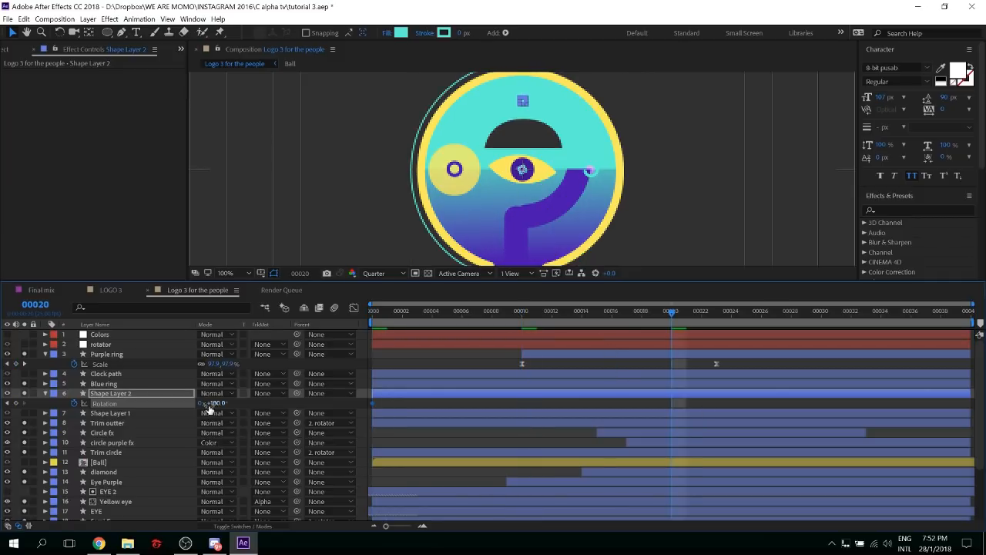
{"action": "left_click_drag", "start_coordinate": [208, 409], "coordinate": [375, 405]}
{"action": "key", "text": "period"}
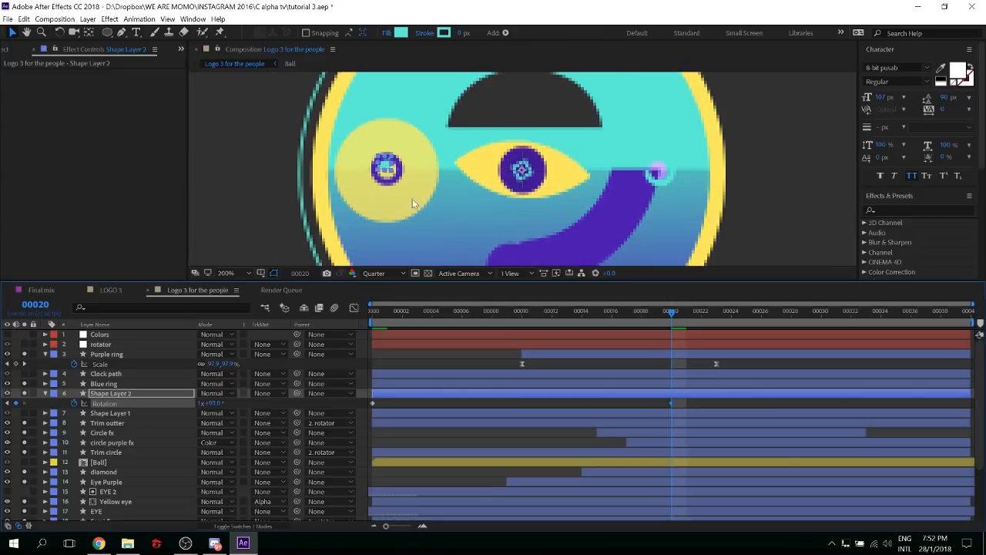
{"action": "left_click", "coordinate": [214, 404]}
{"action": "type", "text": "90"}
{"action": "key", "text": "Return"}
{"action": "key", "text": "comma"}
{"action": "key", "text": "comma"}
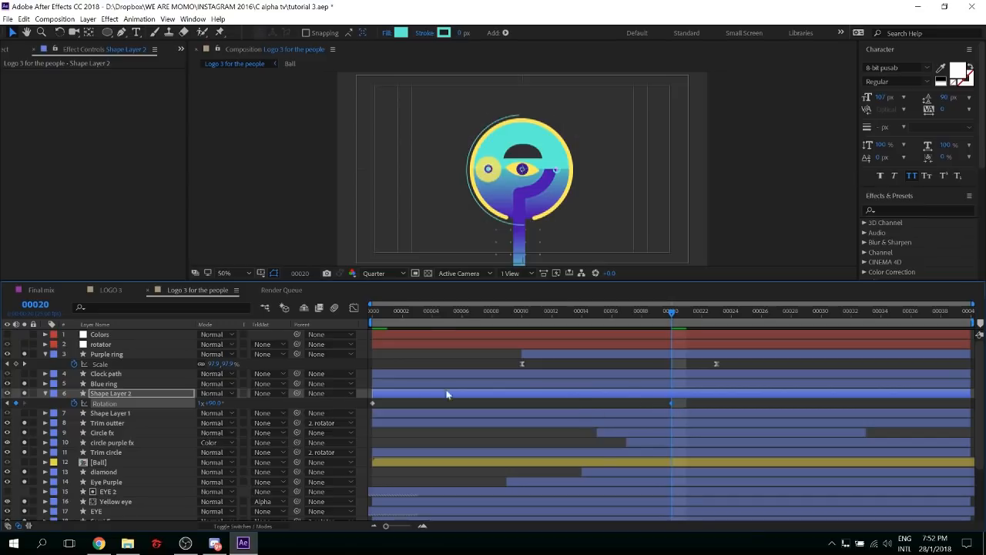
Easy-ease Shape Layer 2's Rotation keyframes, shape the speed curve into a sharp peak around frame 8, and preview it
{"action": "key", "text": "F9"}
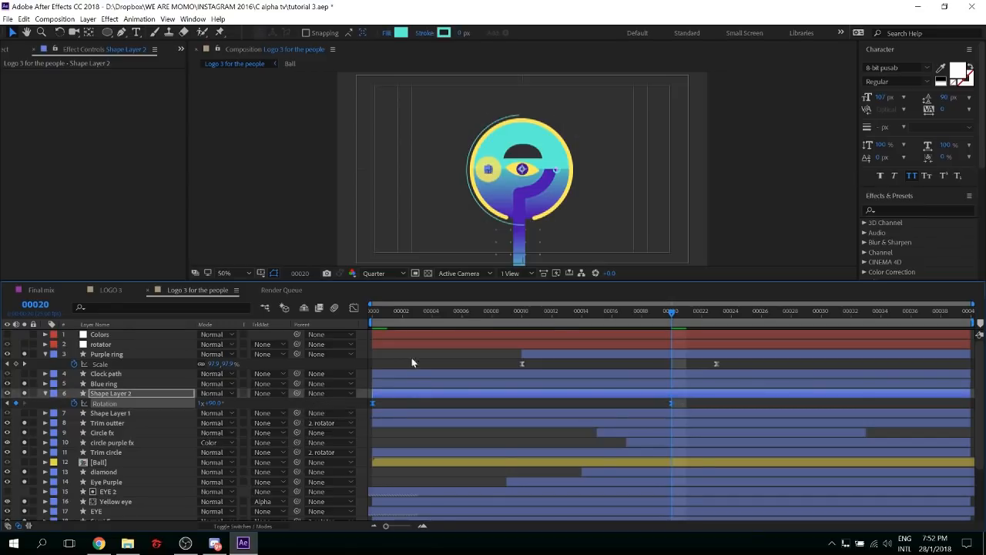
{"action": "left_click", "coordinate": [353, 308]}
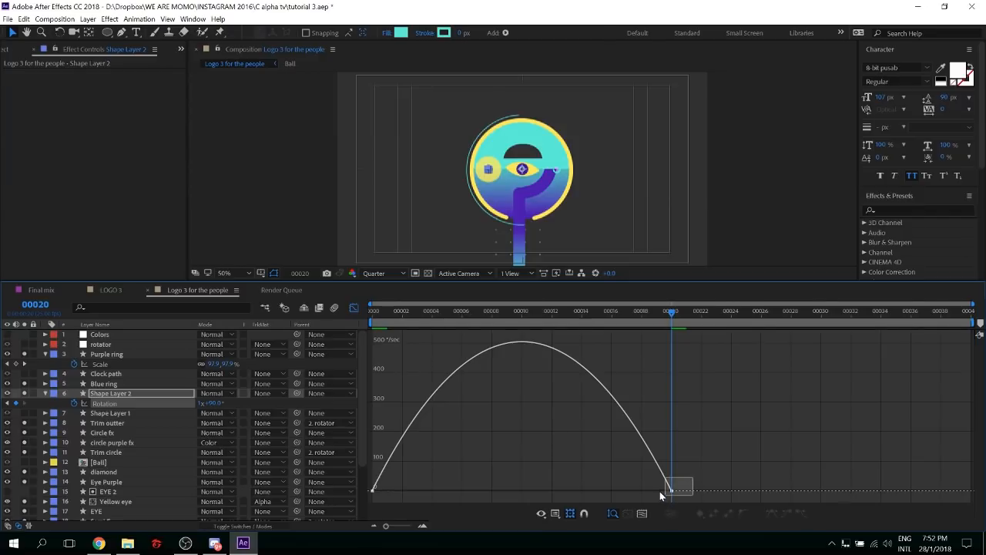
{"action": "left_click", "coordinate": [661, 492]}
{"action": "left_click_drag", "start_coordinate": [621, 492], "coordinate": [533, 491]}
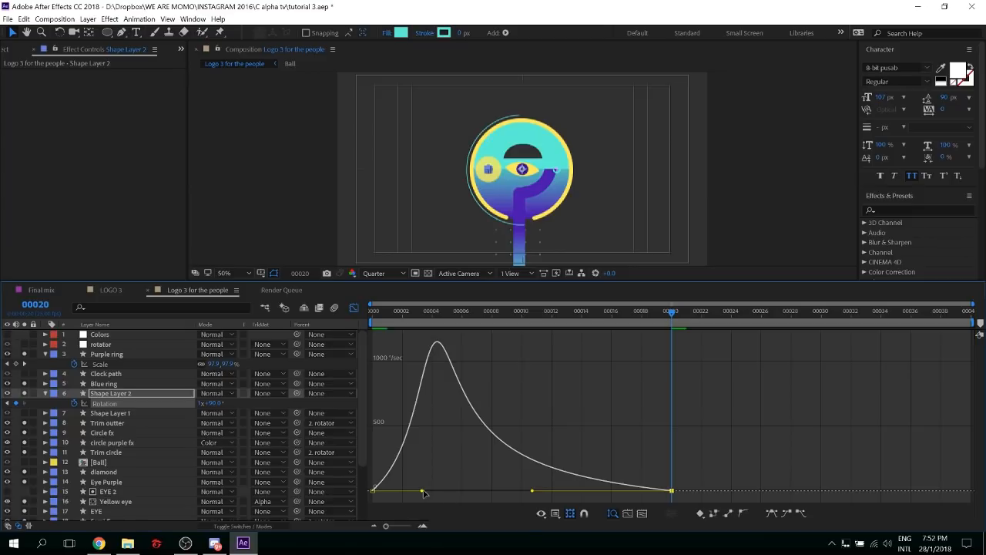
{"action": "left_click_drag", "start_coordinate": [425, 492], "coordinate": [478, 493]}
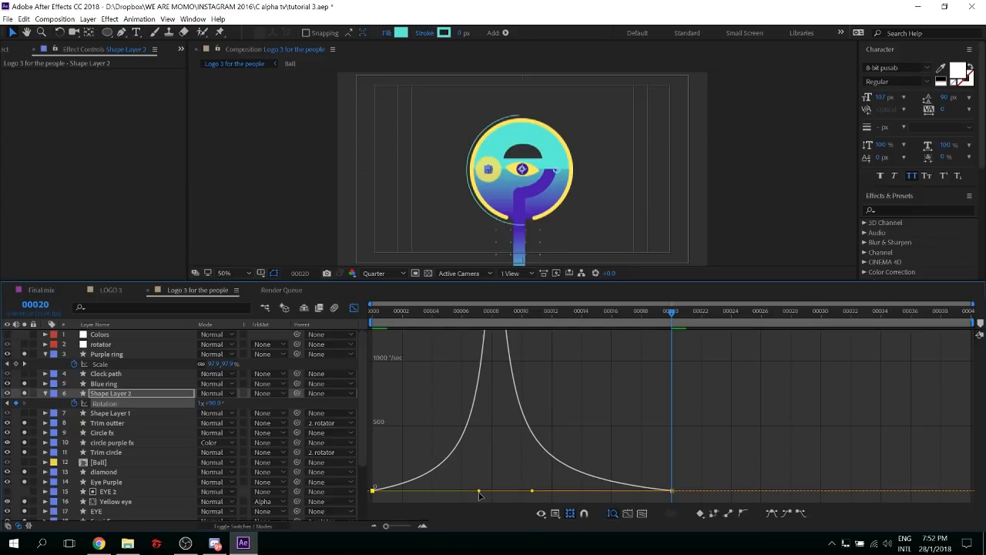
{"action": "key", "text": "space"}
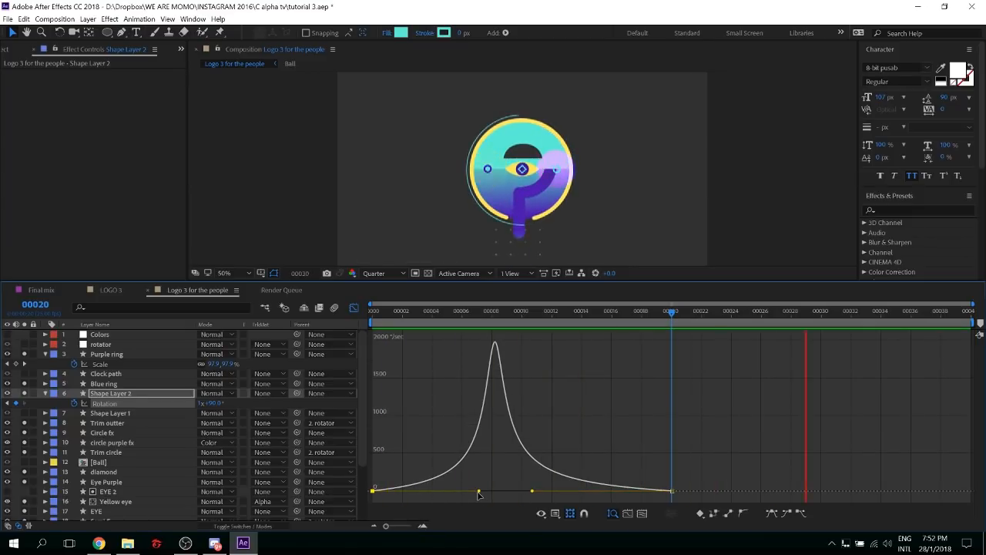
{"action": "key", "text": "space"}
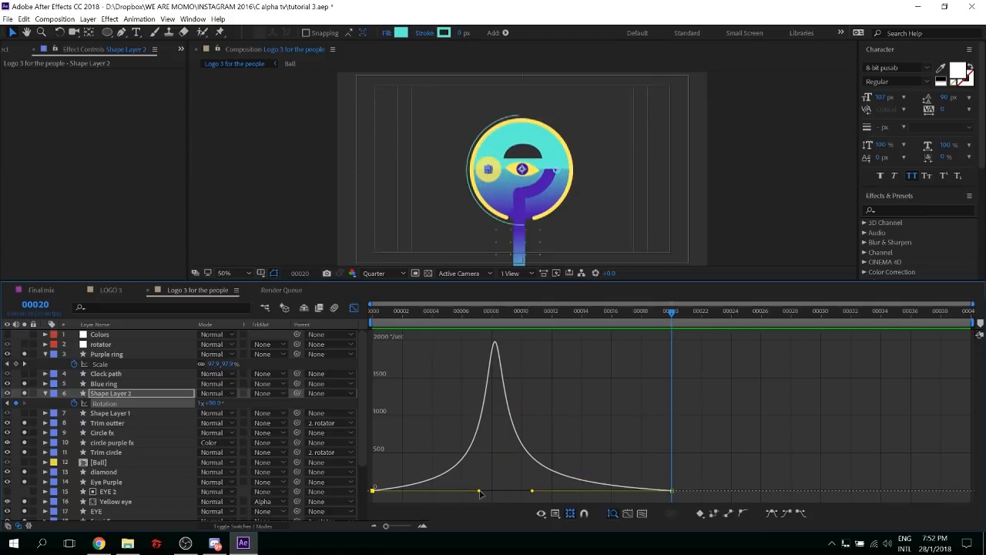
Shift Shape Layer 2's Rotation keyframes to frames 3 and 23 and preview the new timing
{"action": "key", "text": "shift+F3"}
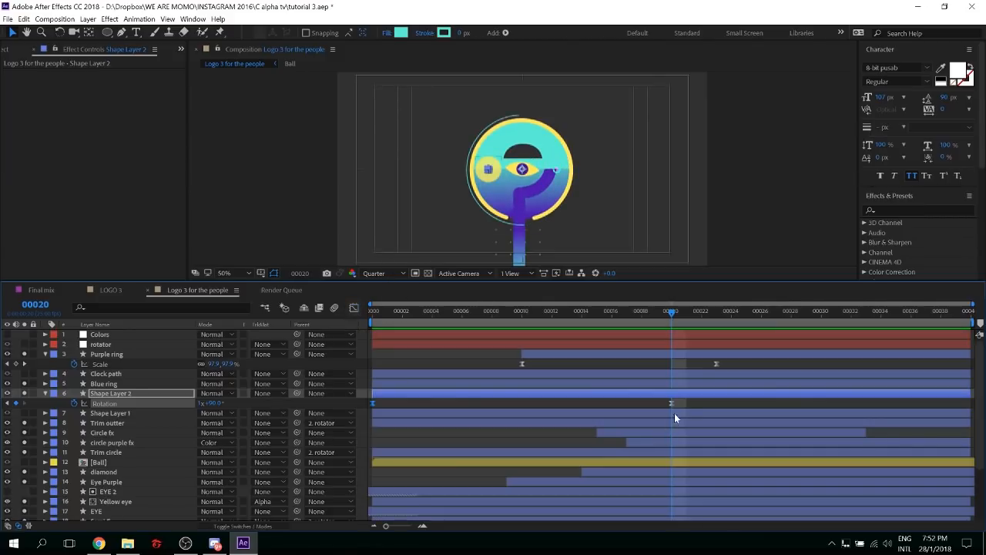
{"action": "left_click_drag", "start_coordinate": [682, 401], "coordinate": [422, 407]}
{"action": "key", "text": "space"}
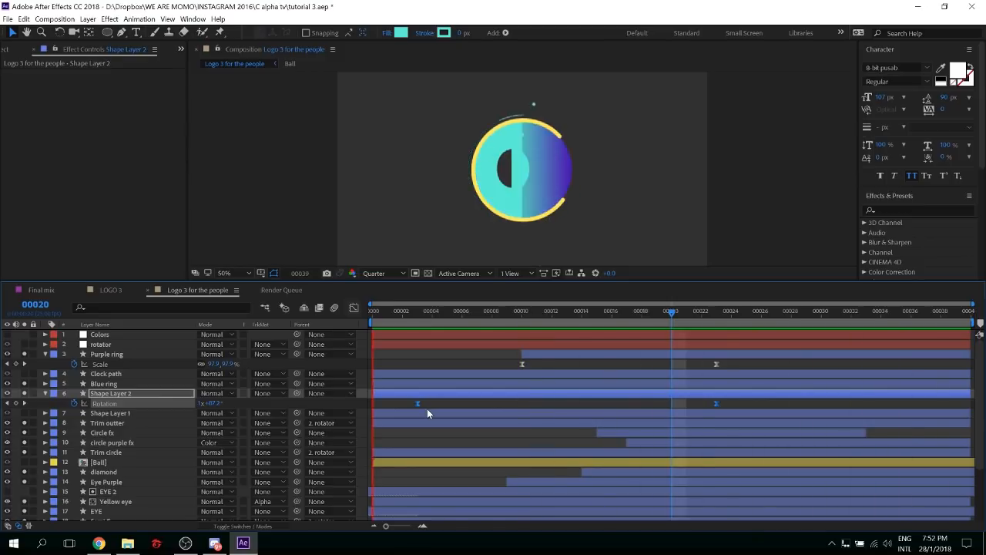
{"action": "key", "text": "space"}
{"action": "left_click_drag", "start_coordinate": [410, 315], "coordinate": [718, 338]}
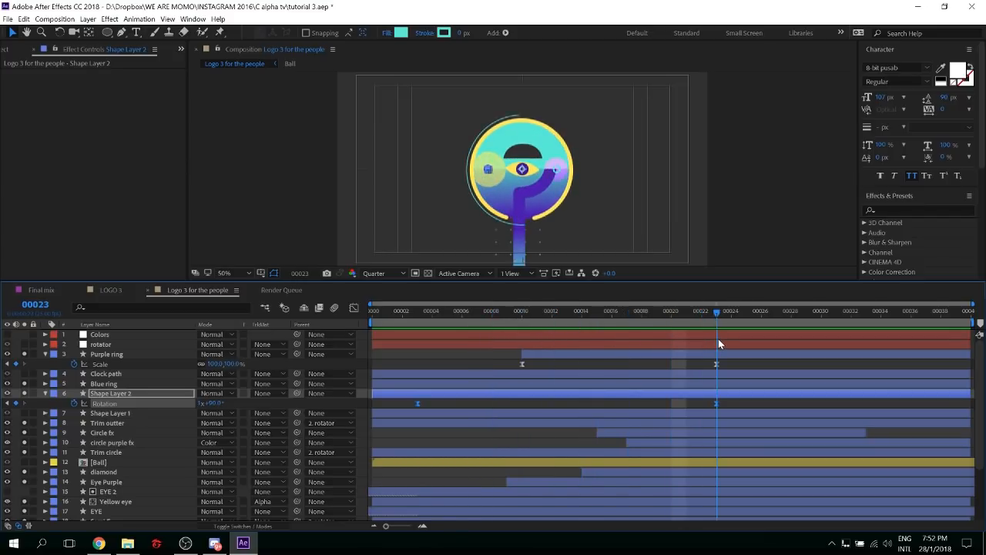
Add a Rotation keyframe of 0° to Shape Layer 1 at frame 3
{"action": "left_click", "coordinate": [753, 406]}
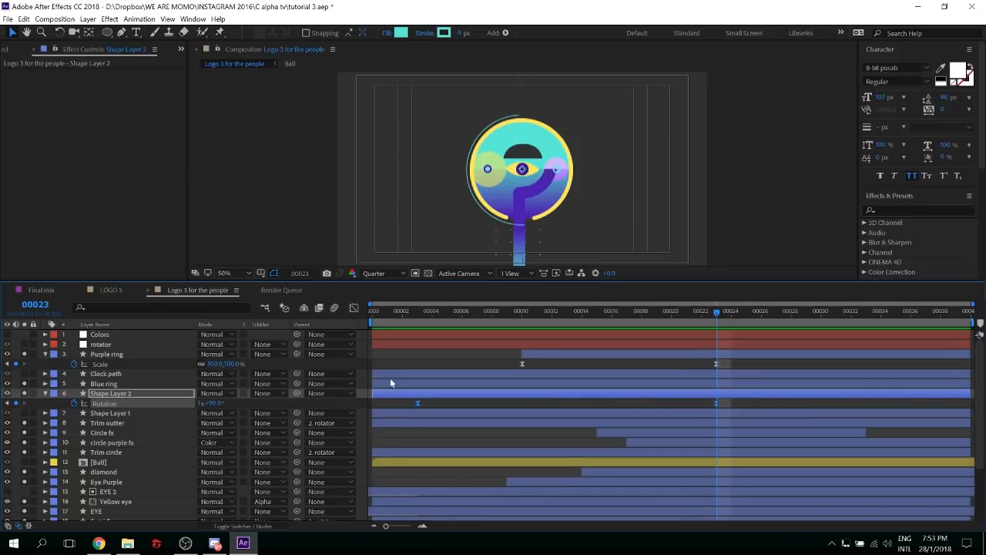
{"action": "left_click", "coordinate": [121, 414]}
{"action": "left_click", "coordinate": [365, 311]}
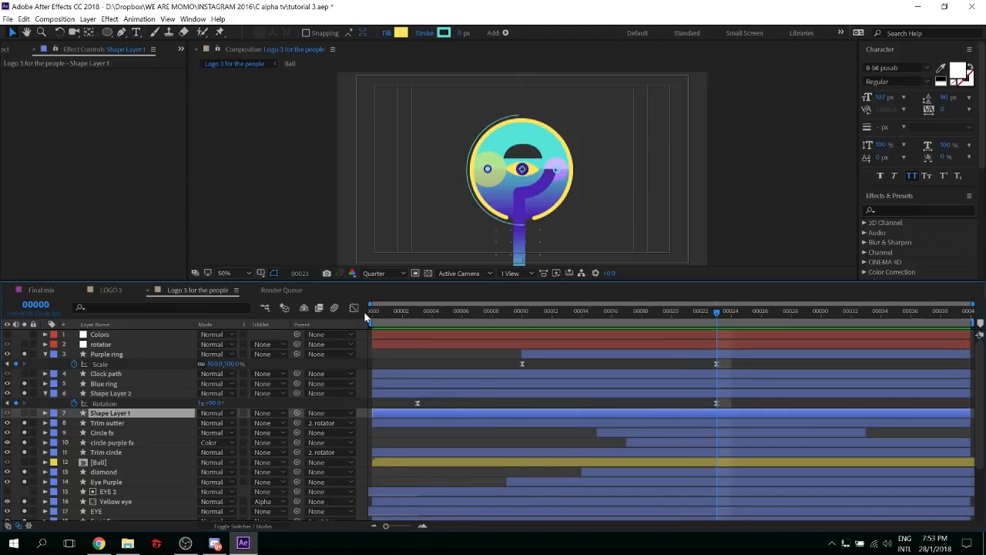
{"action": "left_click", "coordinate": [416, 312]}
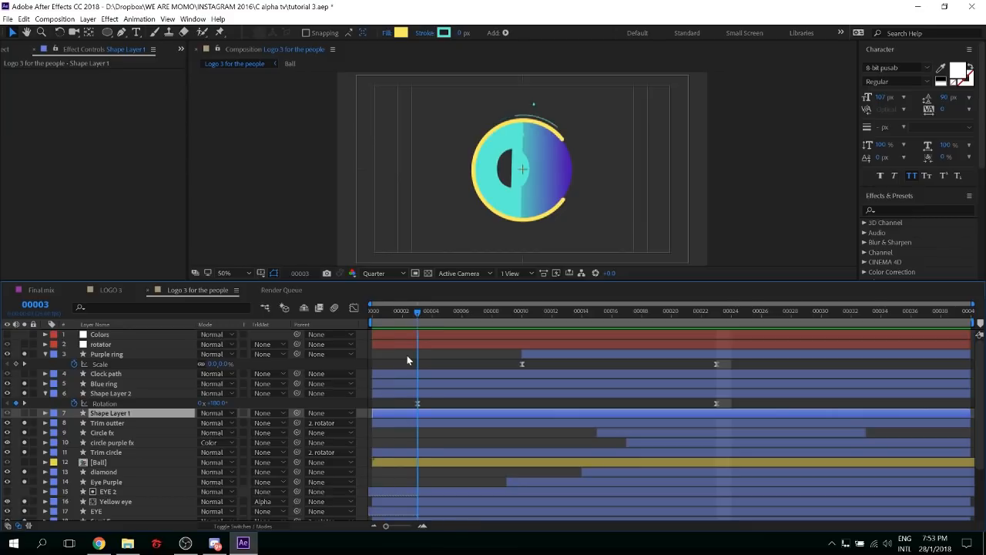
{"action": "key", "text": "r"}
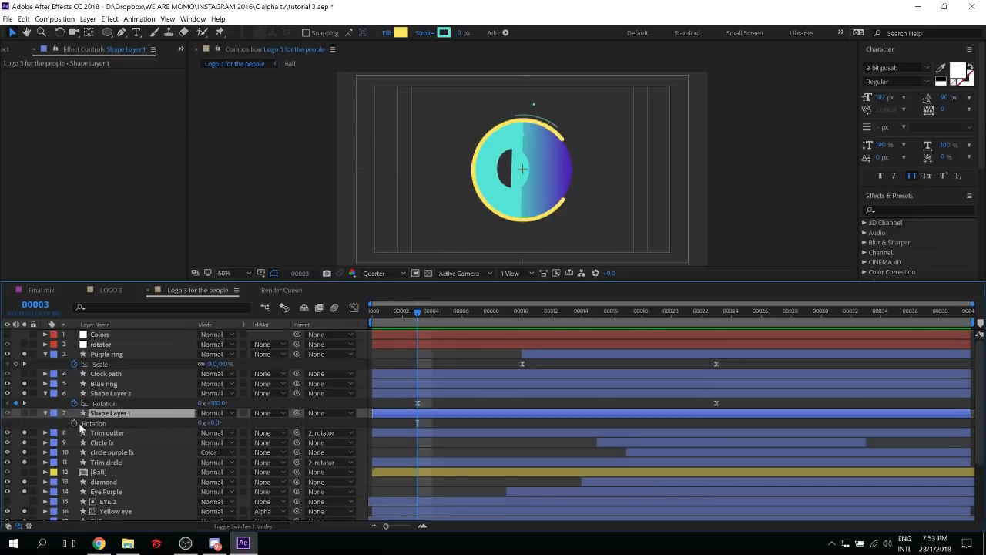
{"action": "left_click", "coordinate": [74, 423]}
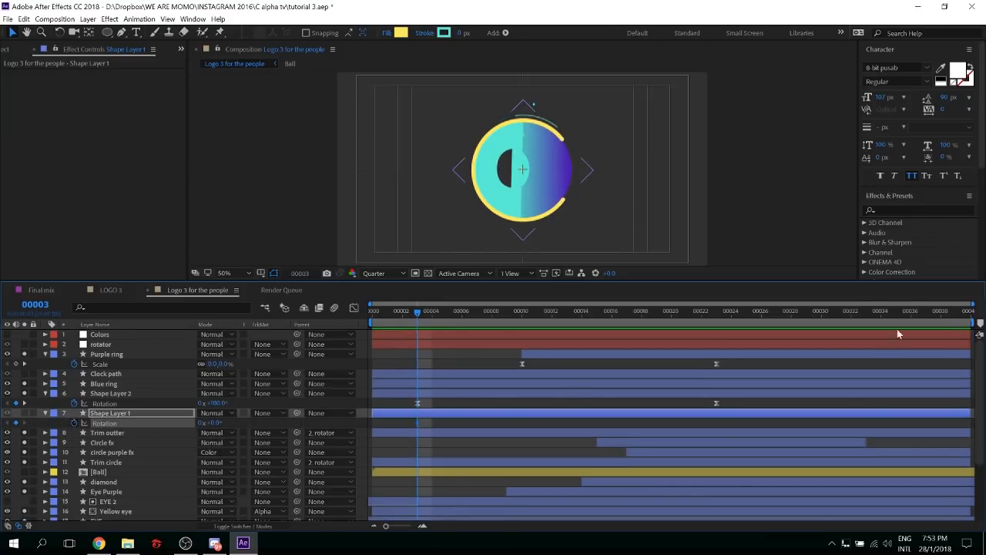
Solo Shape Layer 1 and set its Rotation to 226° at frame 23
{"action": "left_click", "coordinate": [713, 313]}
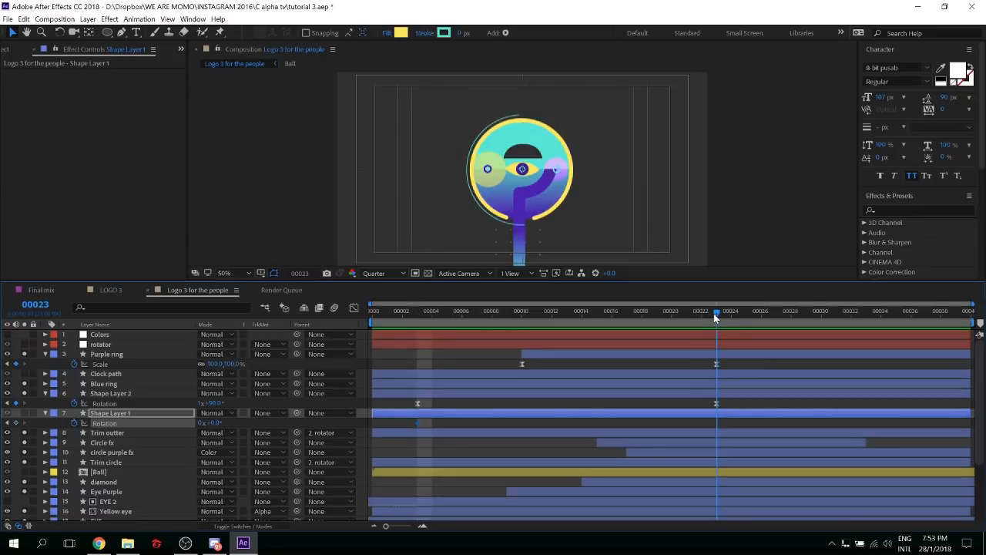
{"action": "left_click", "coordinate": [16, 422]}
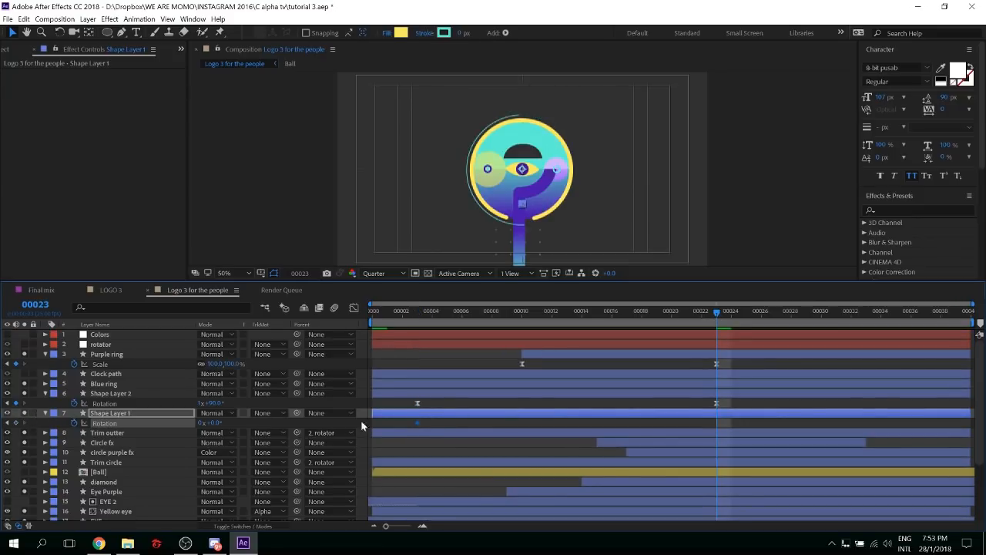
{"action": "left_click_drag", "start_coordinate": [222, 423], "coordinate": [338, 422]}
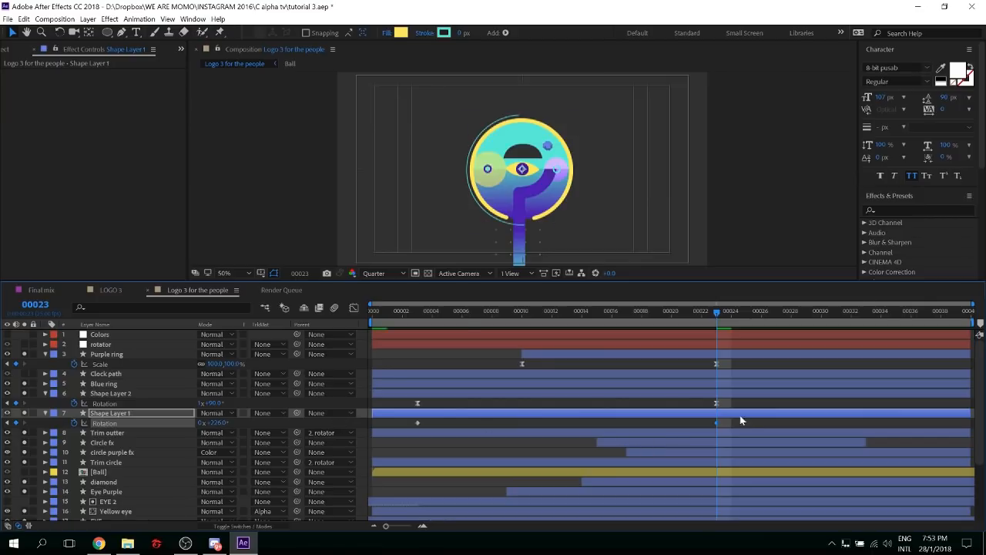
Easy-ease Shape Layer 1's Rotation keyframes, shape the speed curve to peak around frame 7, and preview it
{"action": "left_click_drag", "start_coordinate": [743, 423], "coordinate": [374, 426]}
{"action": "key", "text": "F9"}
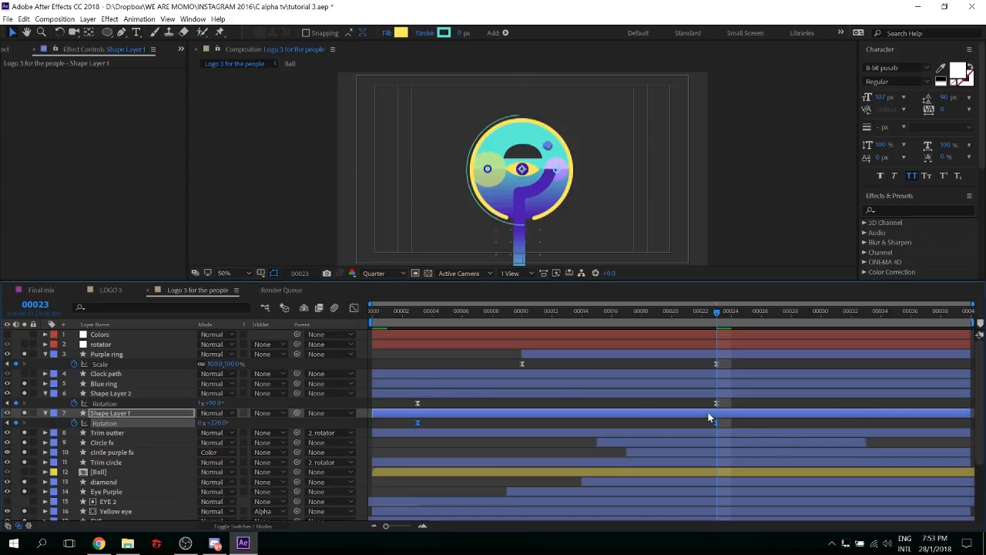
{"action": "left_click", "coordinate": [356, 308]}
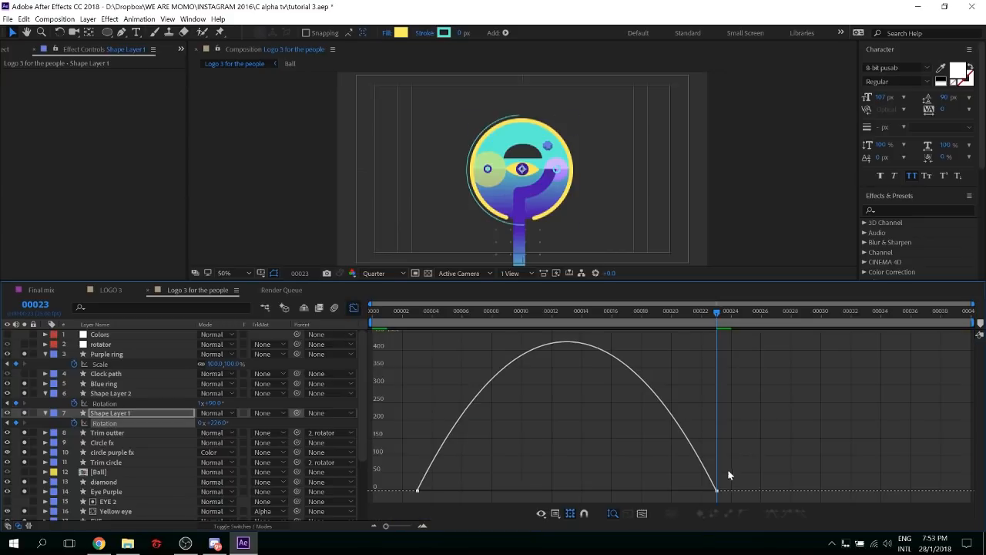
{"action": "left_click_drag", "start_coordinate": [744, 464], "coordinate": [615, 510]}
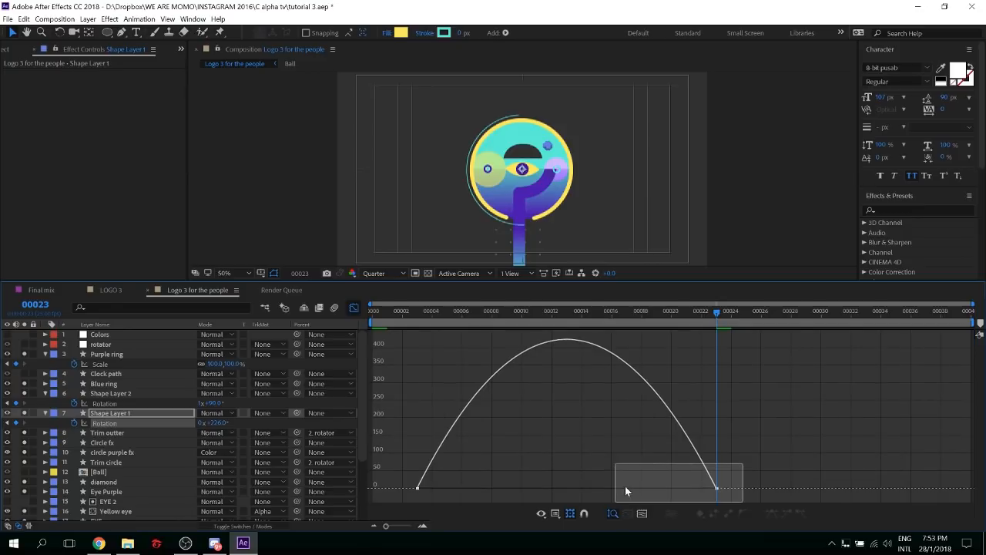
{"action": "left_click_drag", "start_coordinate": [667, 493], "coordinate": [492, 488]}
{"action": "left_click", "coordinate": [808, 413]}
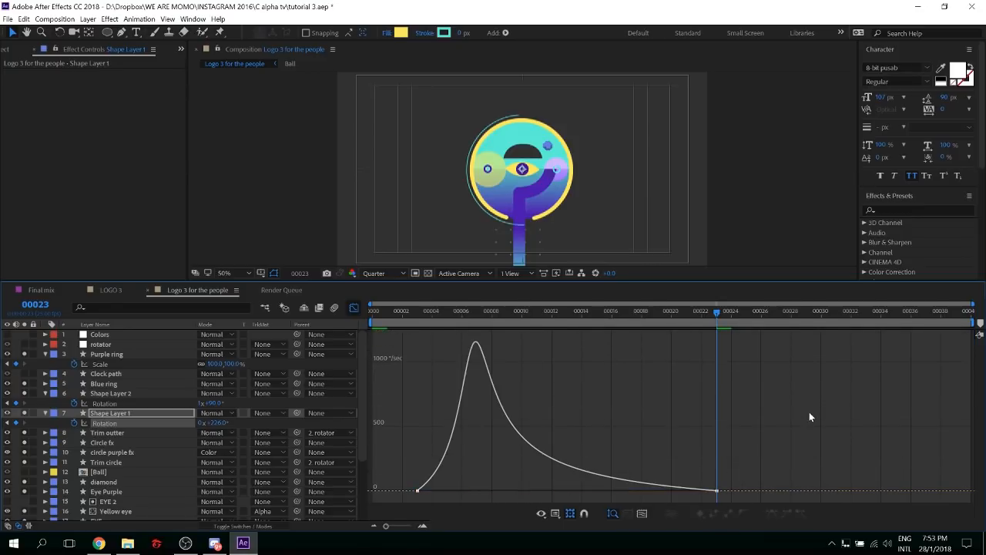
{"action": "key", "text": "space"}
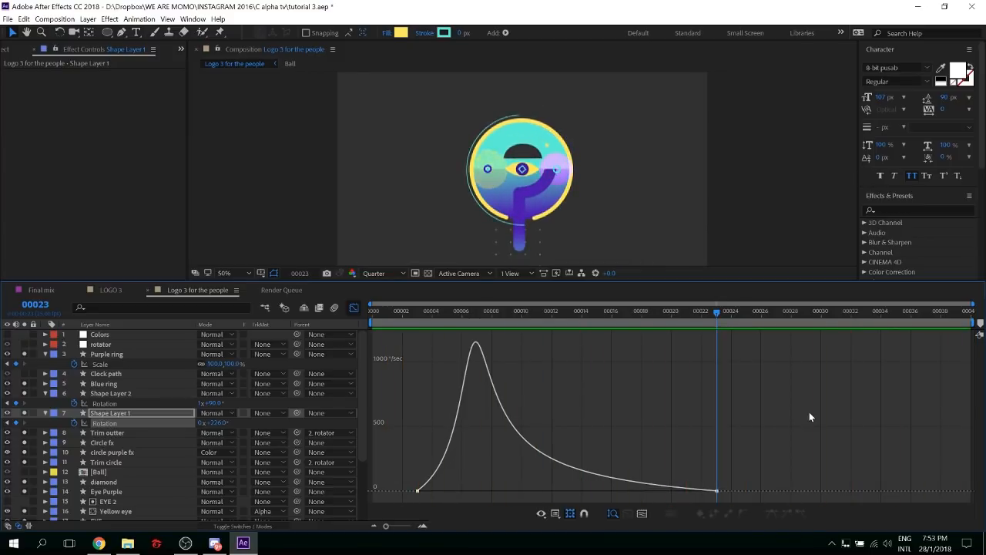
{"action": "key", "text": "space"}
Reset the easing of Shape Layer 1's final Rotation keyframe and reshape the speed curve into a central peak around frame 12
{"action": "left_click_drag", "start_coordinate": [806, 459], "coordinate": [664, 503]}
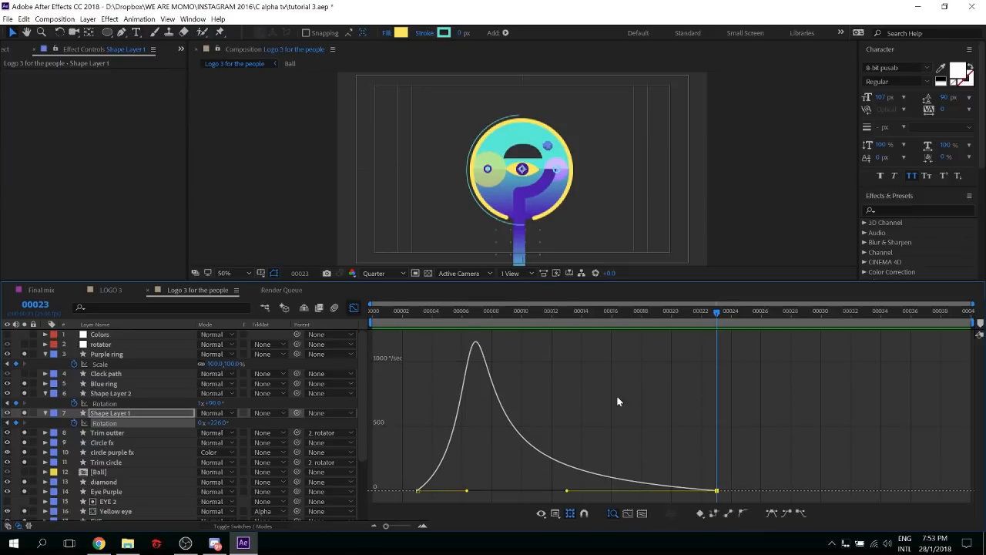
{"action": "left_click_drag", "start_coordinate": [750, 453], "coordinate": [435, 437]}
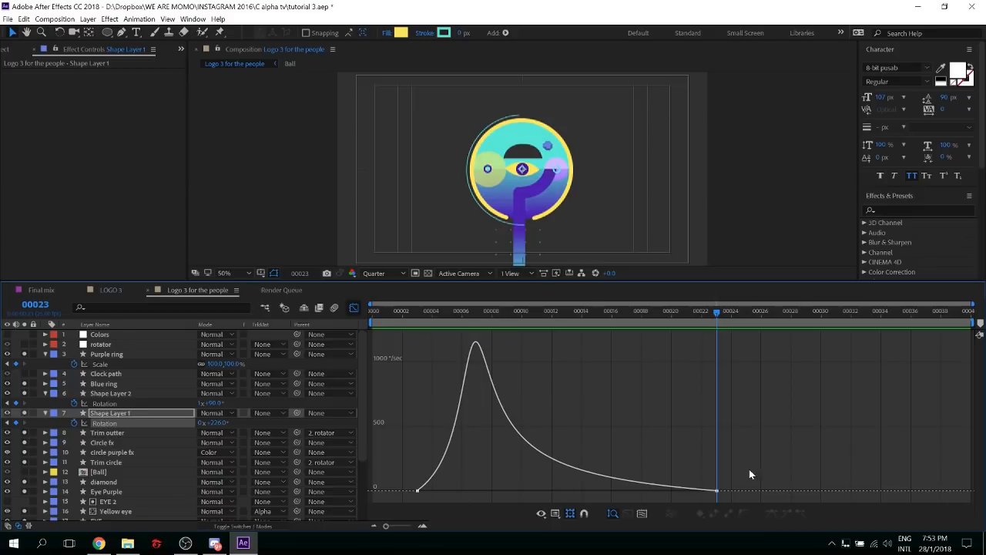
{"action": "left_click_drag", "start_coordinate": [731, 499], "coordinate": [728, 499]}
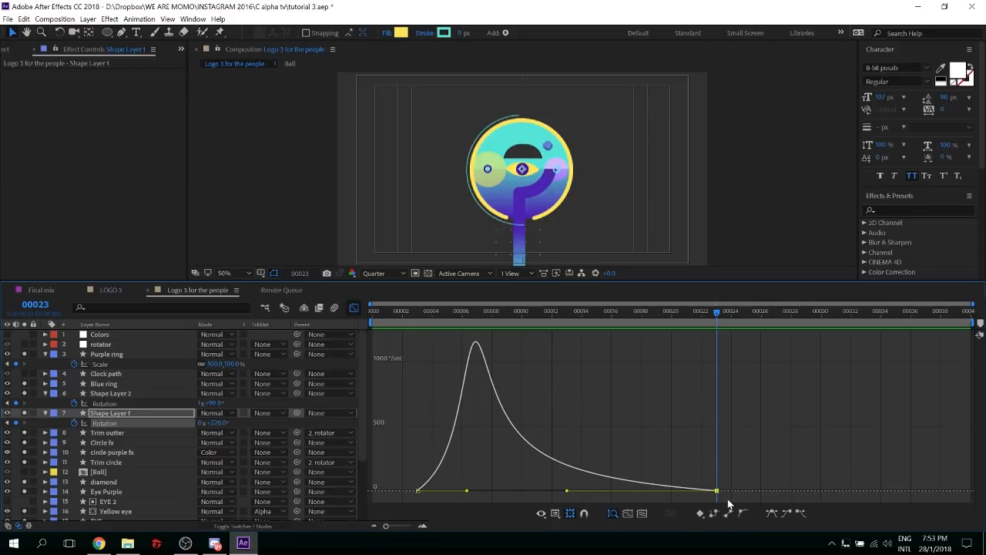
{"action": "key", "text": "F9"}
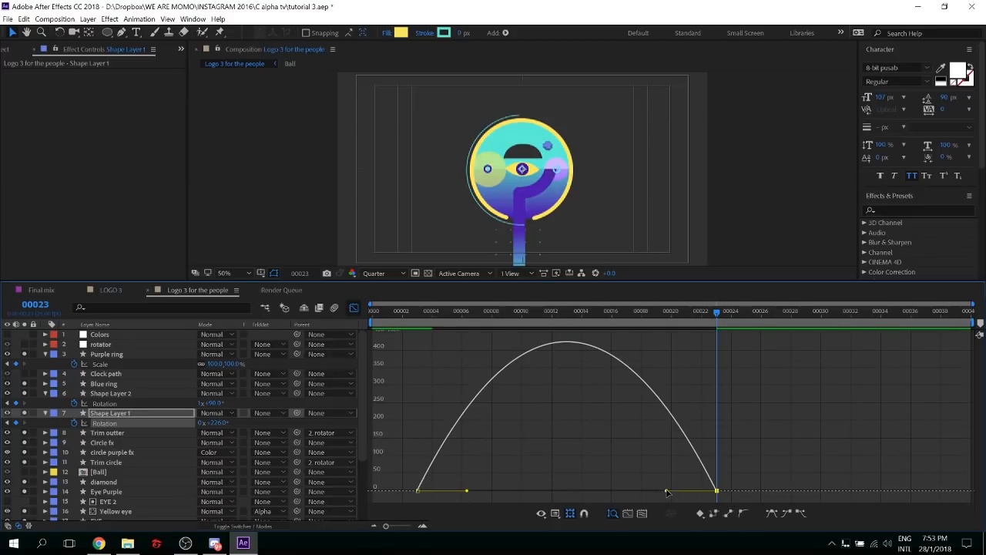
{"action": "left_click_drag", "start_coordinate": [665, 491], "coordinate": [604, 493]}
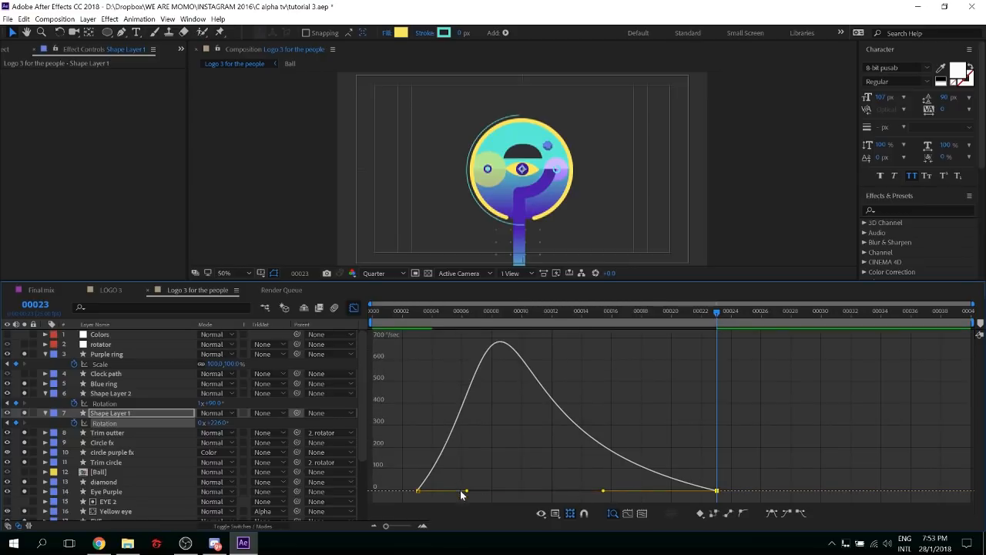
{"action": "left_click_drag", "start_coordinate": [467, 493], "coordinate": [510, 493]}
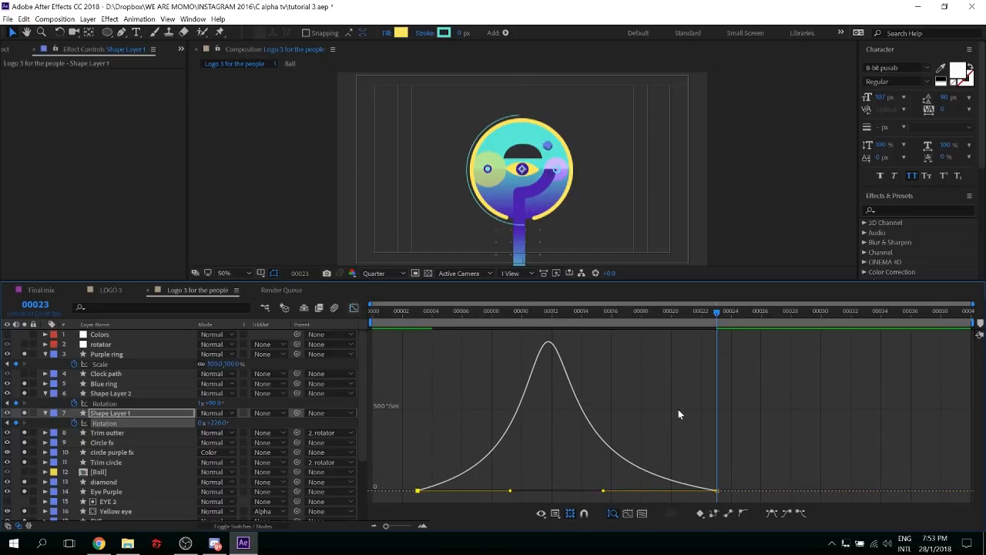
Retime Shape Layer 1's Rotation keyframes to frames 4 and 28, previewing the animation
{"action": "key", "text": "shift+F3"}
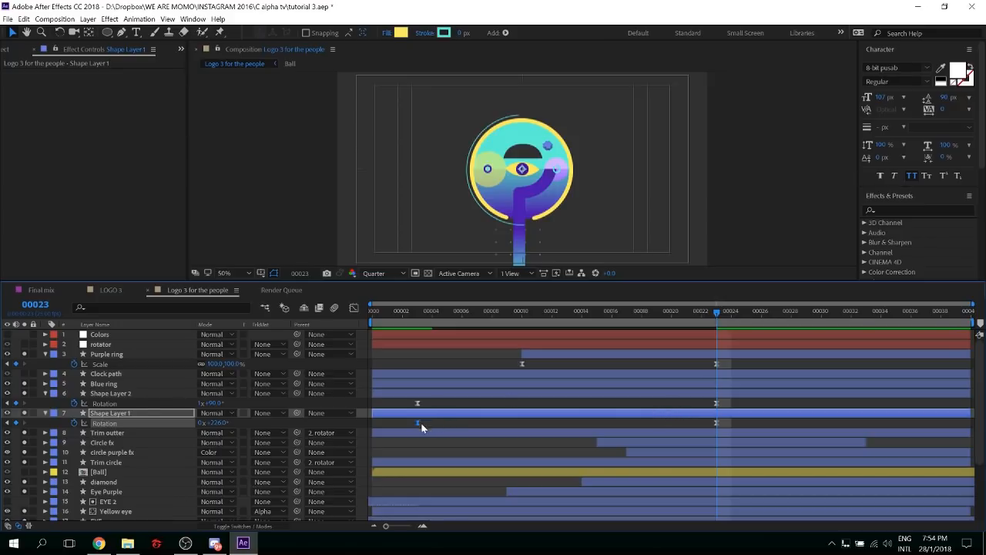
{"action": "left_click_drag", "start_coordinate": [418, 423], "coordinate": [462, 423]}
{"action": "left_click_drag", "start_coordinate": [715, 423], "coordinate": [791, 425]}
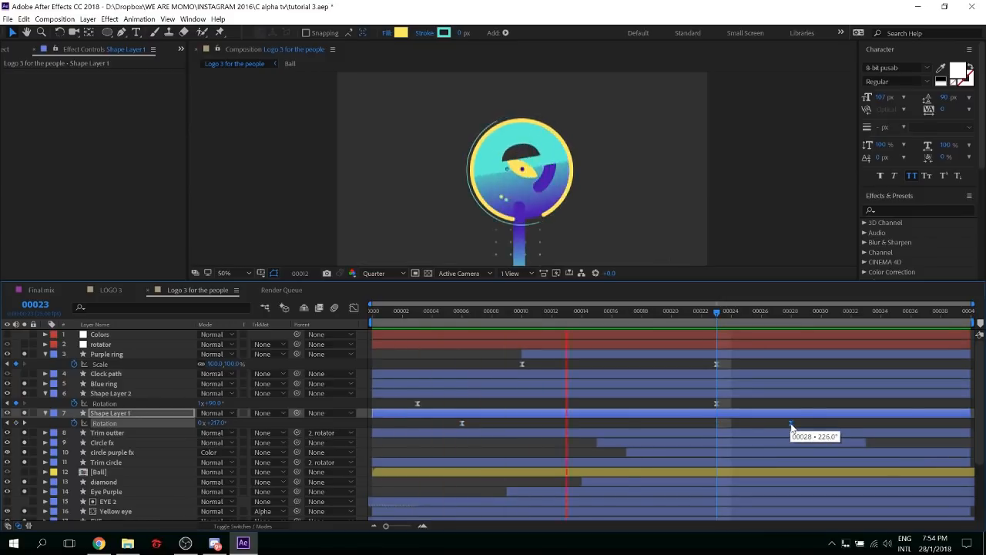
{"action": "key", "text": "space"}
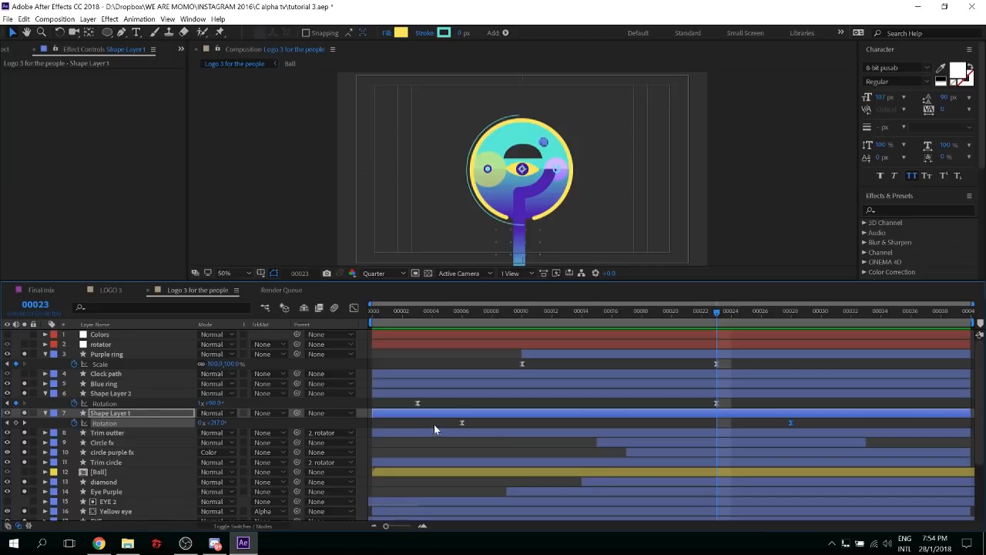
{"action": "left_click_drag", "start_coordinate": [462, 422], "coordinate": [434, 424]}
{"action": "key", "text": "space"}
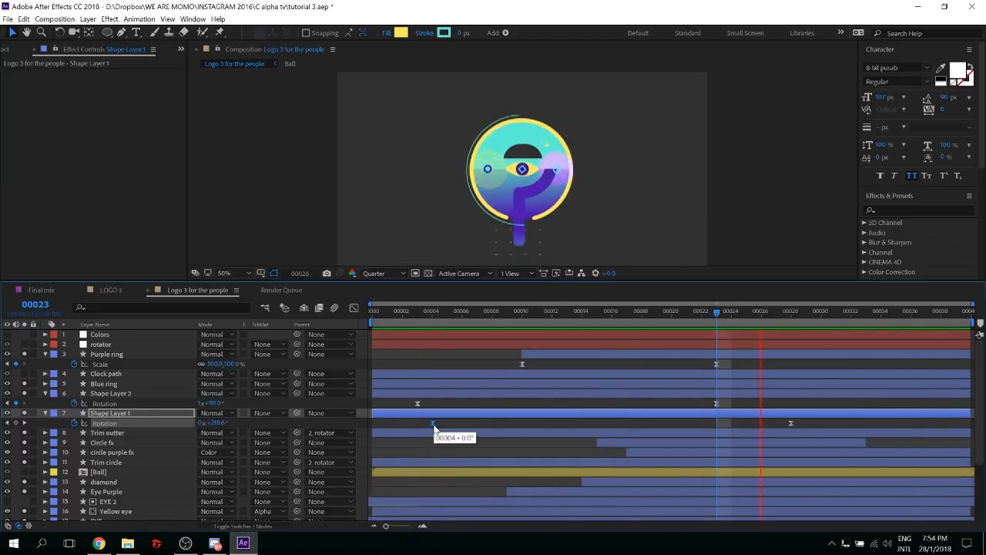
{"action": "key", "text": "space"}
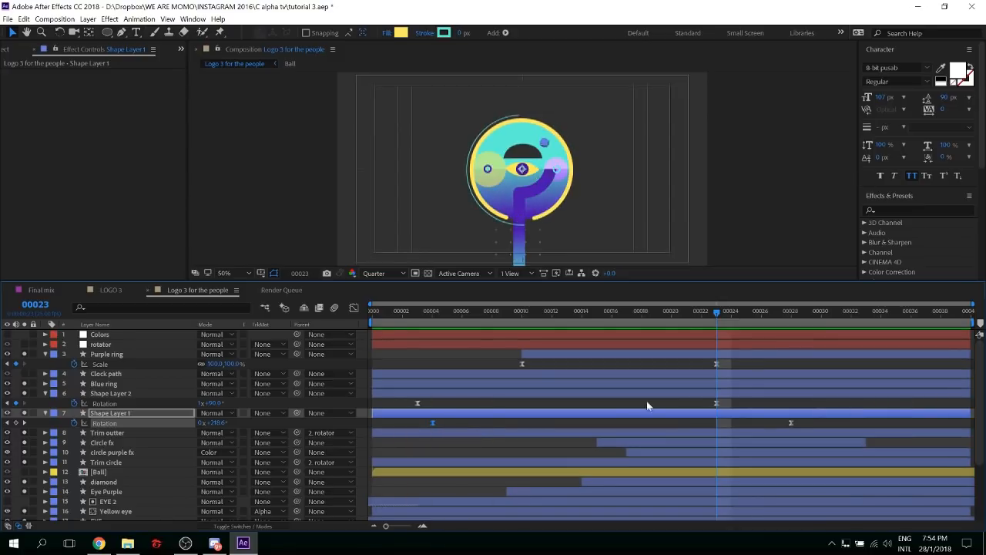
Move Shape Layer 1's last Rotation keyframe to frame 36, preview the slower rotation, and save the project
{"action": "left_click", "coordinate": [822, 424]}
{"action": "left_click_drag", "start_coordinate": [822, 424], "coordinate": [905, 425]}
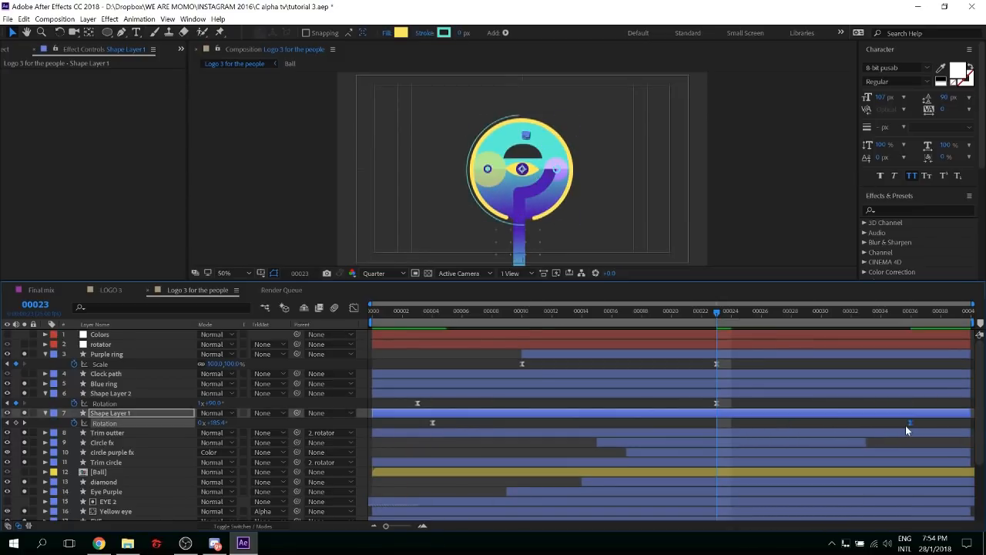
{"action": "key", "text": "space"}
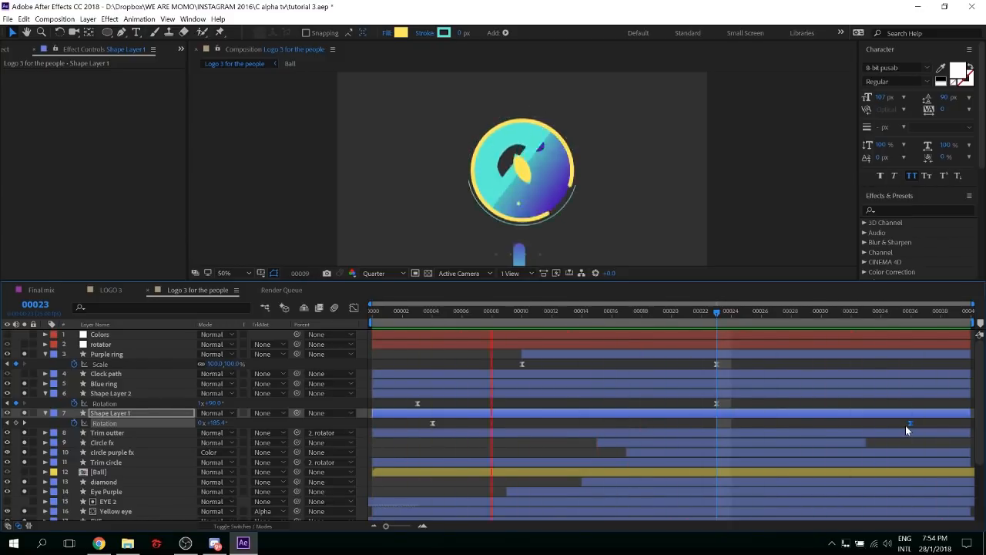
{"action": "key", "text": "ctrl+s"}
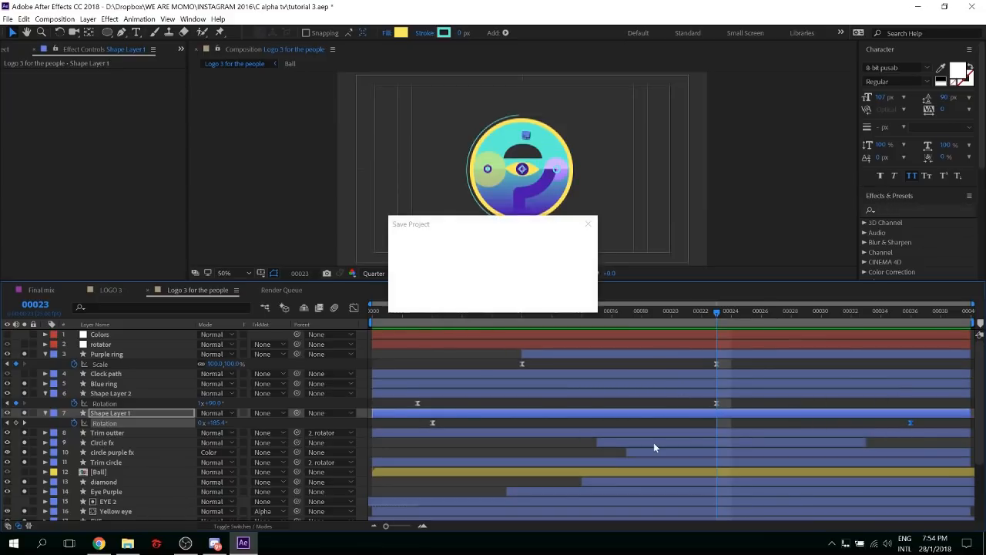
Collapse the properties of Shape Layer 2 and Shape Layer 1, and solo the Ball layer
{"action": "left_click", "coordinate": [45, 394]}
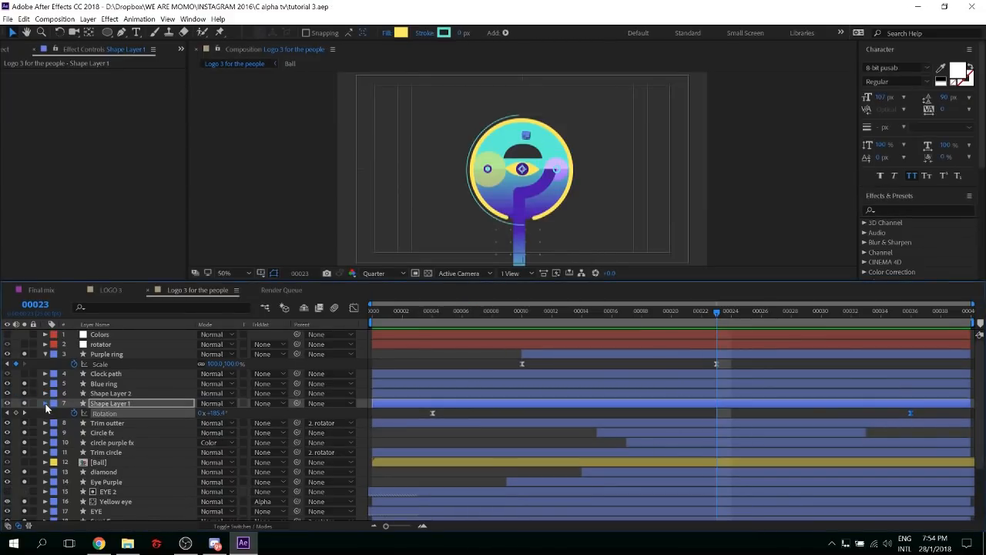
{"action": "left_click", "coordinate": [46, 402]}
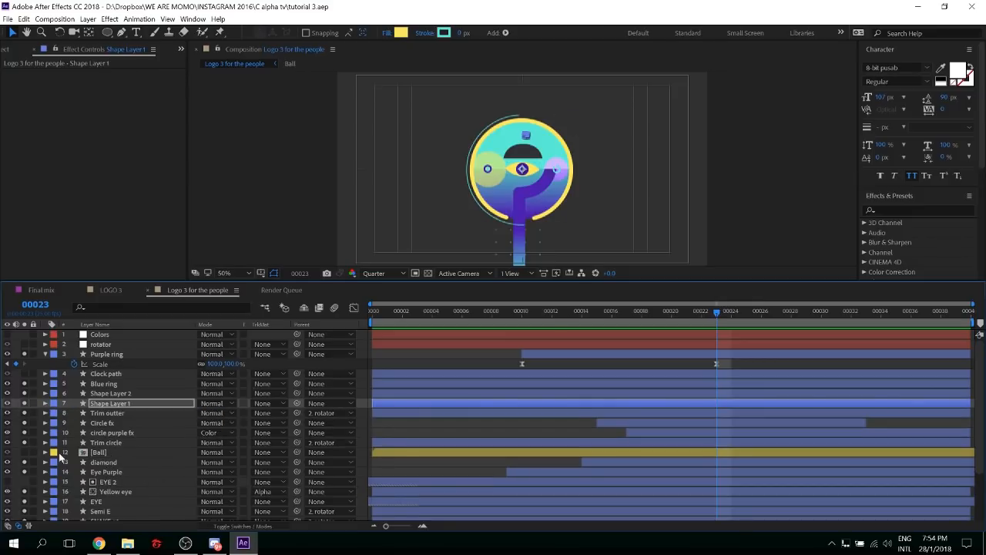
{"action": "left_click", "coordinate": [26, 452]}
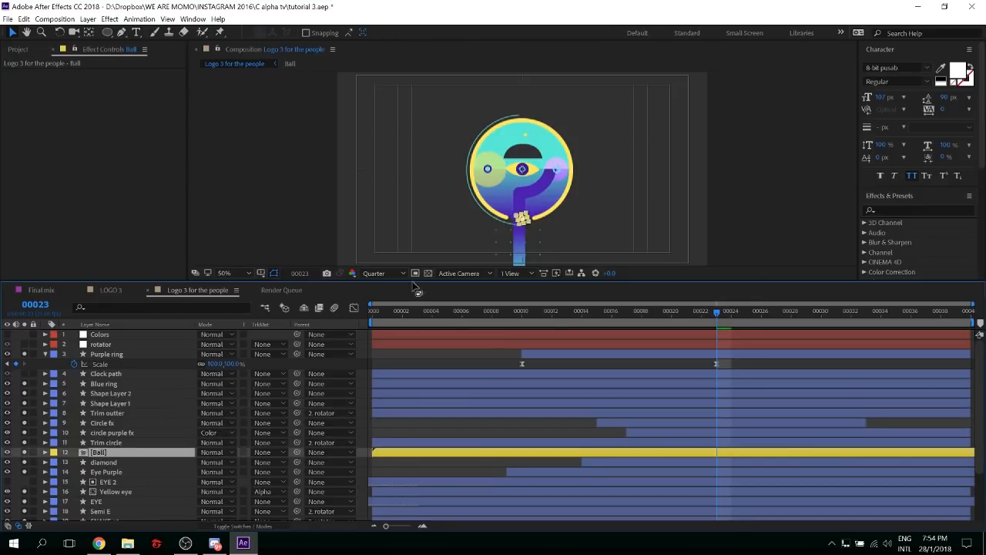
Add a Position keyframe to the Ball layer at frame 0, with its Rotation property also shown
{"action": "key", "text": "Home"}
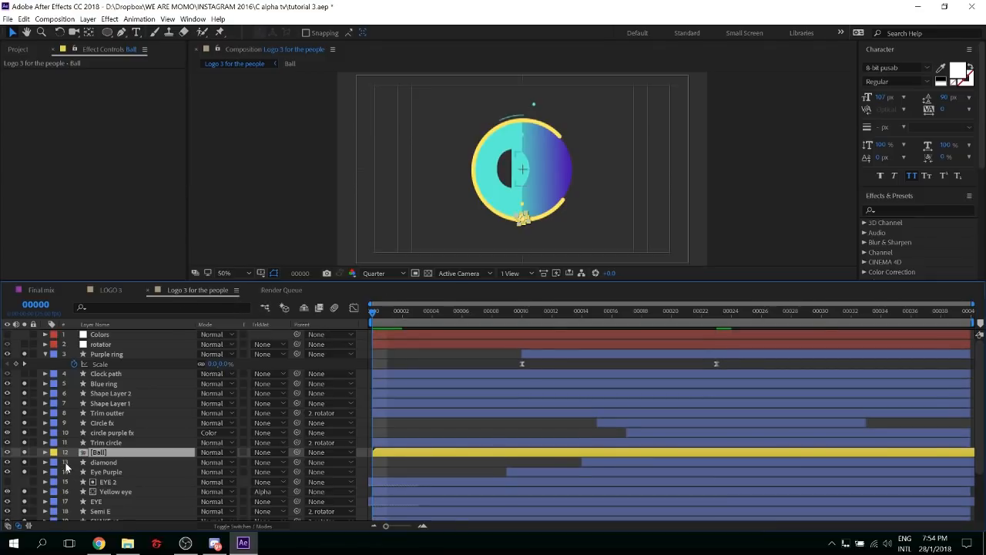
{"action": "key", "text": "p"}
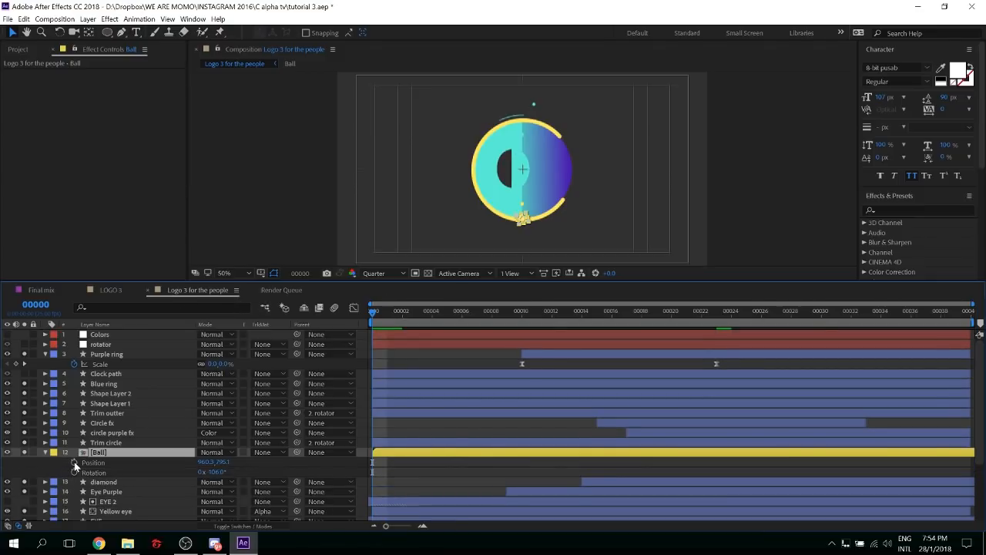
{"action": "left_click", "coordinate": [74, 461]}
{"action": "key", "text": "shift+r"}
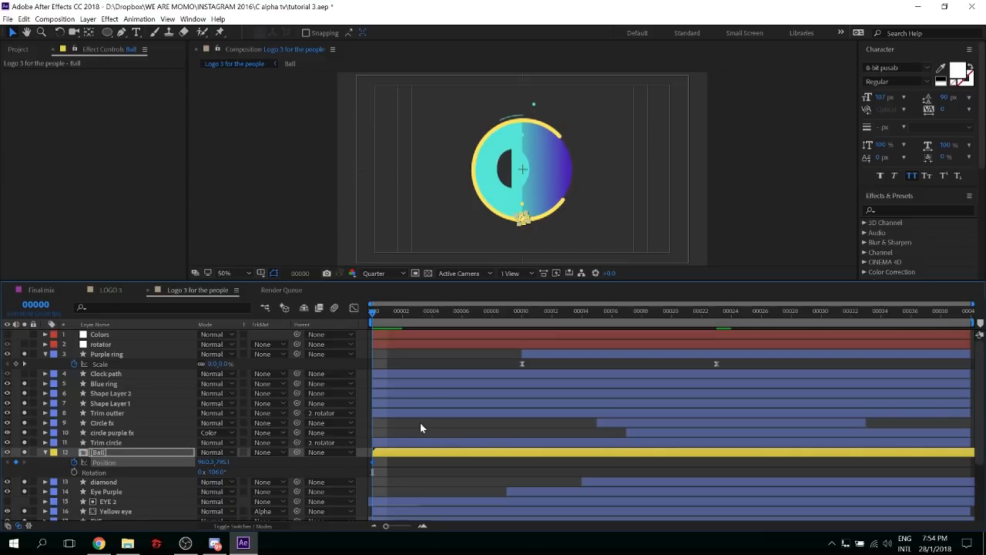
Keyframe the Ball's Position at frame 20, moving it straight up to the eye's centre at 960.3, 539.1
{"action": "key", "text": "shift+Page_Down"}
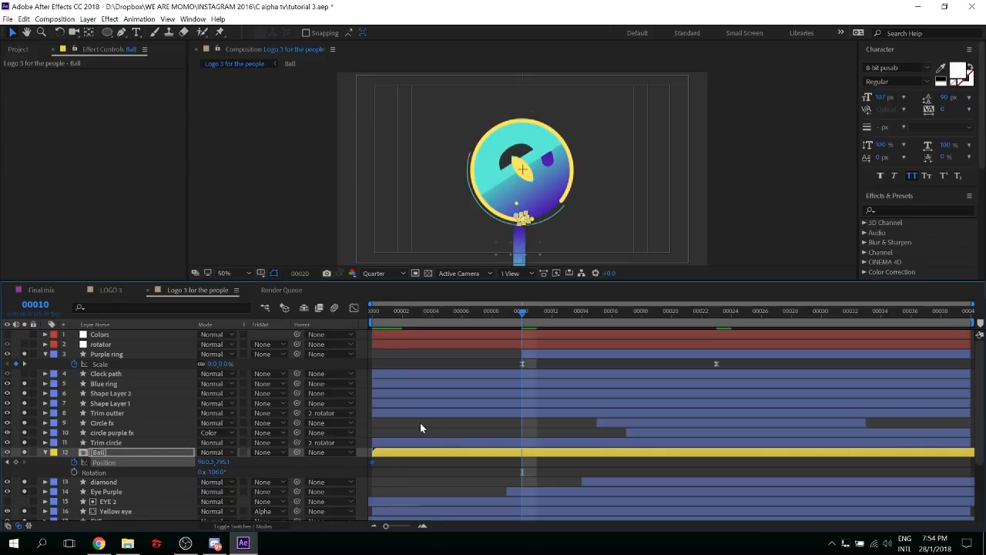
{"action": "key", "text": "shift+Page_Down"}
{"action": "scroll", "coordinate": [529, 200], "scroll_direction": "up", "scroll_amount": 2}
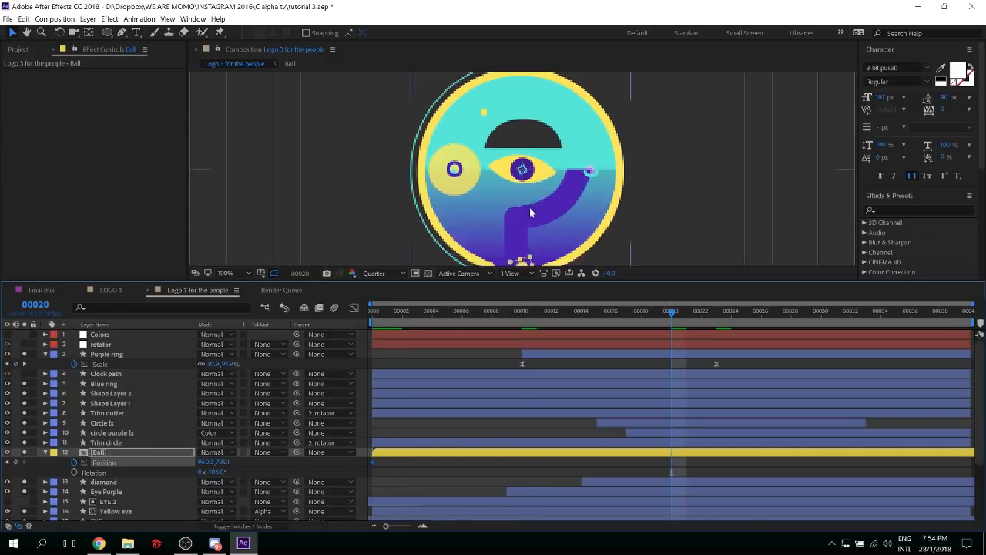
{"action": "key", "text": "comma"}
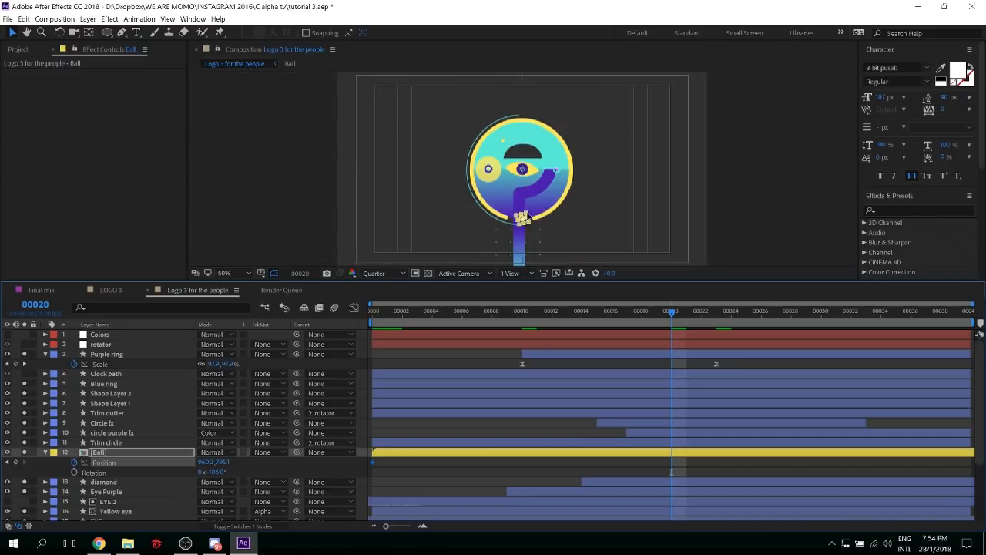
{"action": "left_click_drag", "start_coordinate": [527, 221], "coordinate": [528, 217]}
{"action": "key", "text": "shift+Up"}
{"action": "key", "text": "shift+Up"}
{"action": "key", "text": "shift+Up"}
{"action": "key", "text": "shift+Up"}
{"action": "key", "text": "shift+Up"}
{"action": "key", "text": "shift+Up"}
{"action": "key", "text": "shift+Up"}
{"action": "key", "text": "shift+Up"}
{"action": "key", "text": "shift+Up"}
{"action": "key", "text": "shift+Up"}
{"action": "key", "text": "shift+Up"}
{"action": "key", "text": "shift+Up"}
{"action": "key", "text": "shift+Up"}
{"action": "key", "text": "shift+Up"}
{"action": "key", "text": "shift+Up"}
{"action": "key", "text": "shift+Up"}
{"action": "key", "text": "shift+Up"}
{"action": "key", "text": "shift+Up"}
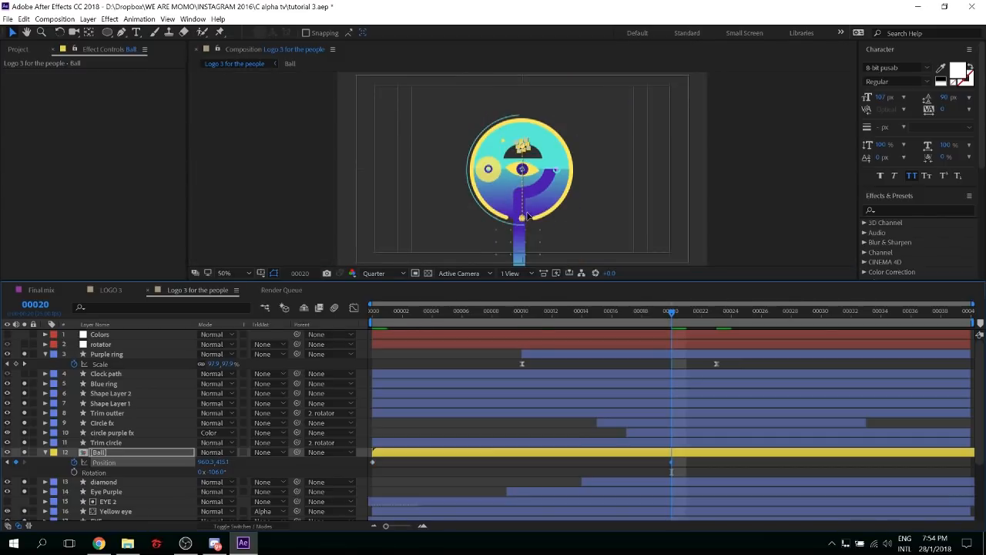
{"action": "key", "text": "shift+Down"}
{"action": "key", "text": "shift+Down"}
{"action": "key", "text": "shift+Down"}
{"action": "key", "text": "shift+Down"}
{"action": "key", "text": "shift+Down"}
{"action": "key", "text": "shift+Down"}
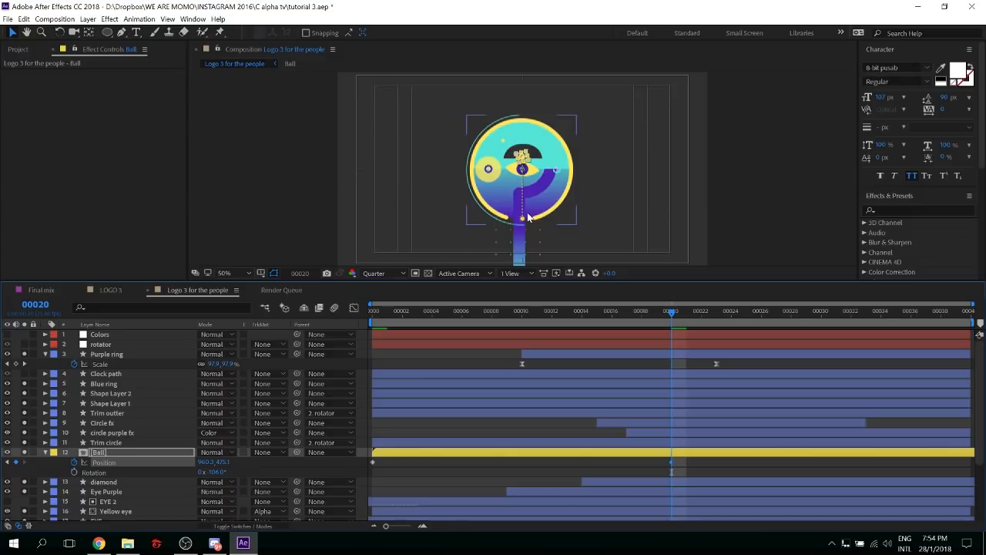
{"action": "key", "text": "shift+Down"}
{"action": "key", "text": "shift+Down"}
{"action": "key", "text": "shift+Down"}
{"action": "key", "text": "shift+Down"}
{"action": "scroll", "coordinate": [522, 166], "scroll_direction": "up", "scroll_amount": 3}
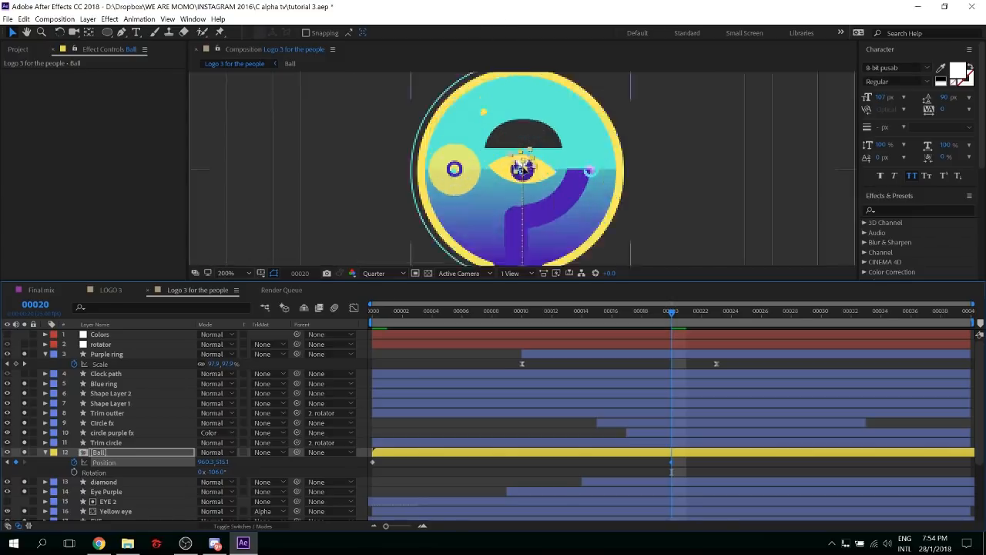
{"action": "left_click_drag", "start_coordinate": [525, 147], "coordinate": [530, 166]}
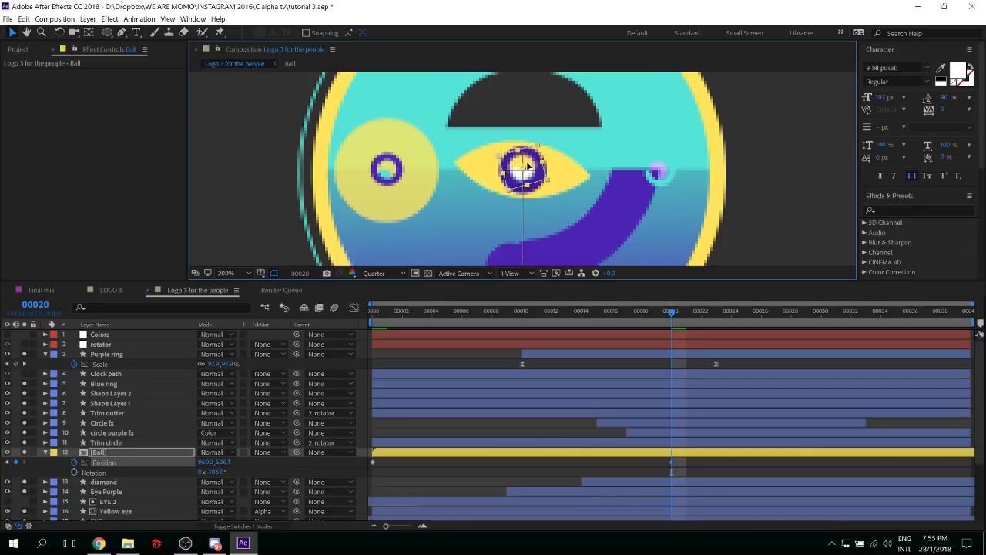
{"action": "key", "text": "Down"}
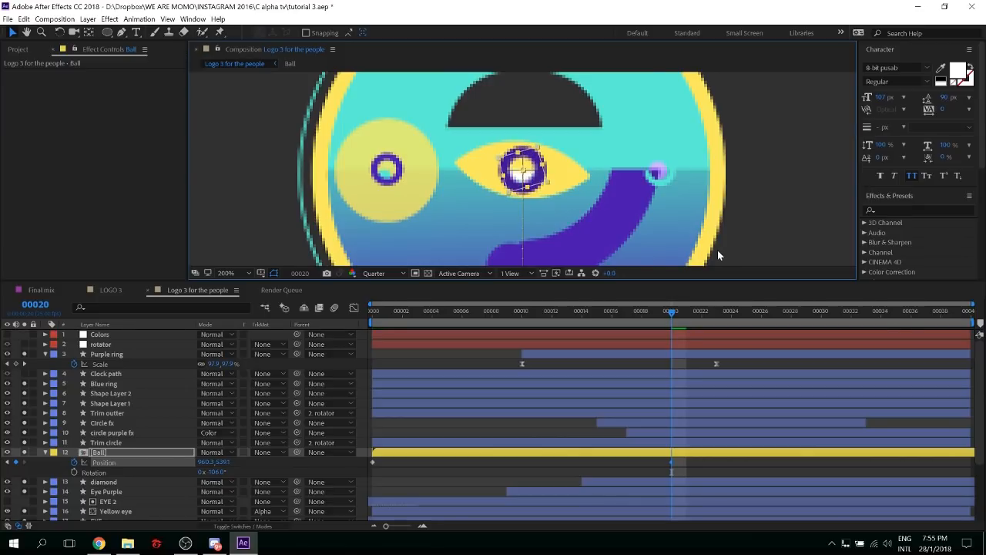
Keyframe the Ball's Position at frame 39, moving it horizontally onto the small turquoise ring at 1138.3, 539.1
{"action": "key", "text": "KP_0"}
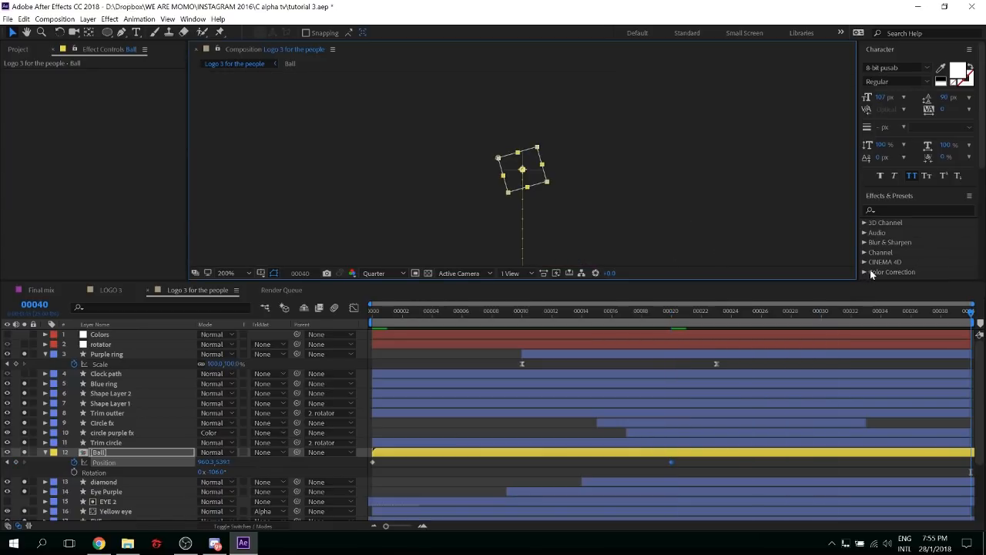
{"action": "key", "text": "Page_Up"}
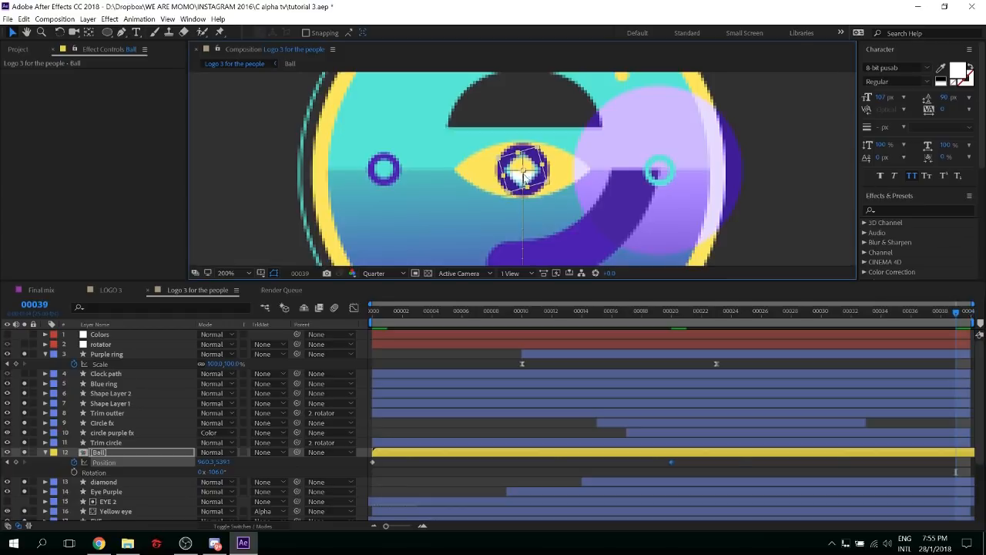
{"action": "left_click_drag", "start_coordinate": [523, 169], "coordinate": [669, 173]}
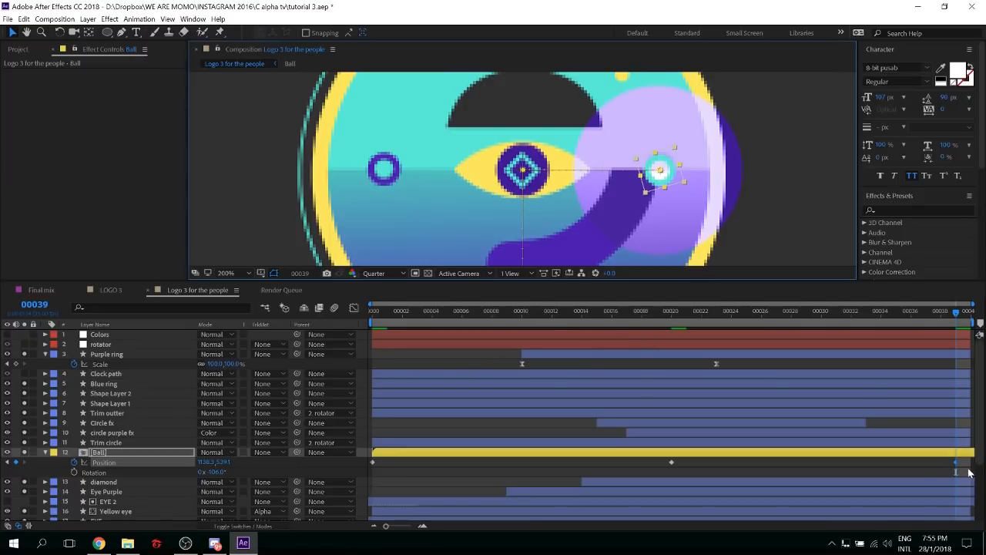
Apply Easy Ease to the Ball's three Position keyframes, lengthen the incoming speed influence at frames 20 and 39, and preview the motion
{"action": "left_click_drag", "start_coordinate": [967, 466], "coordinate": [714, 464]}
{"action": "left_click_drag", "start_coordinate": [365, 468], "coordinate": [361, 461]}
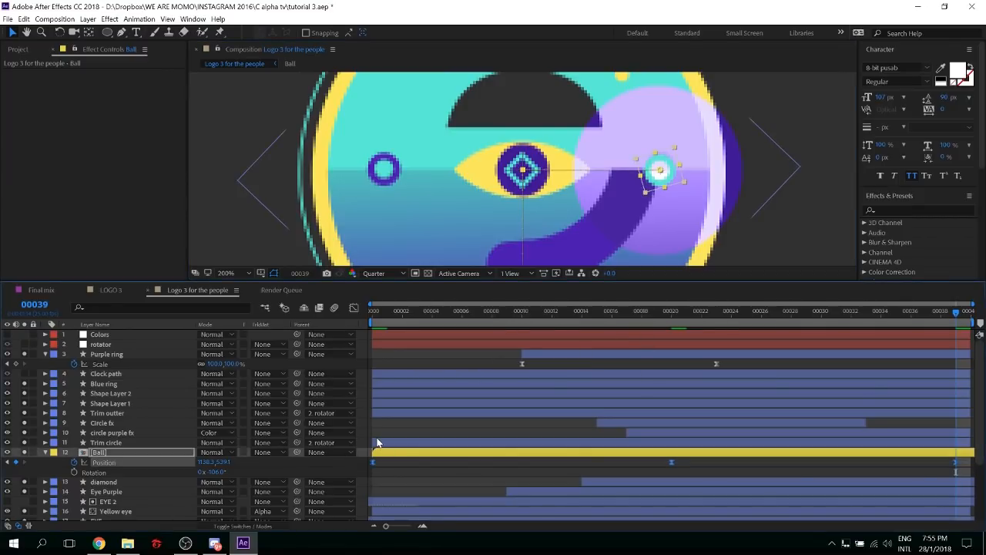
{"action": "left_click", "coordinate": [353, 308]}
{"action": "left_click", "coordinate": [671, 491]}
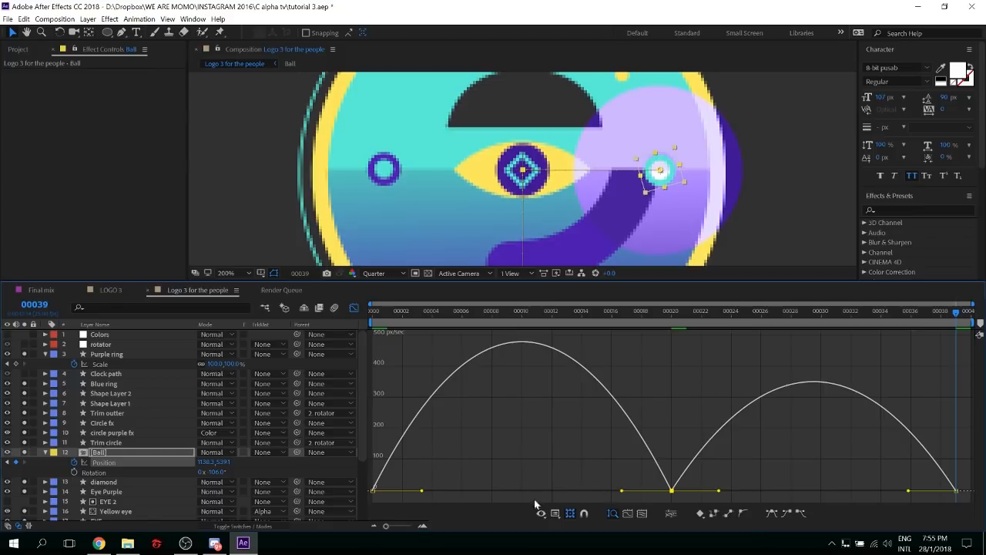
{"action": "left_click_drag", "start_coordinate": [533, 498], "coordinate": [499, 497]}
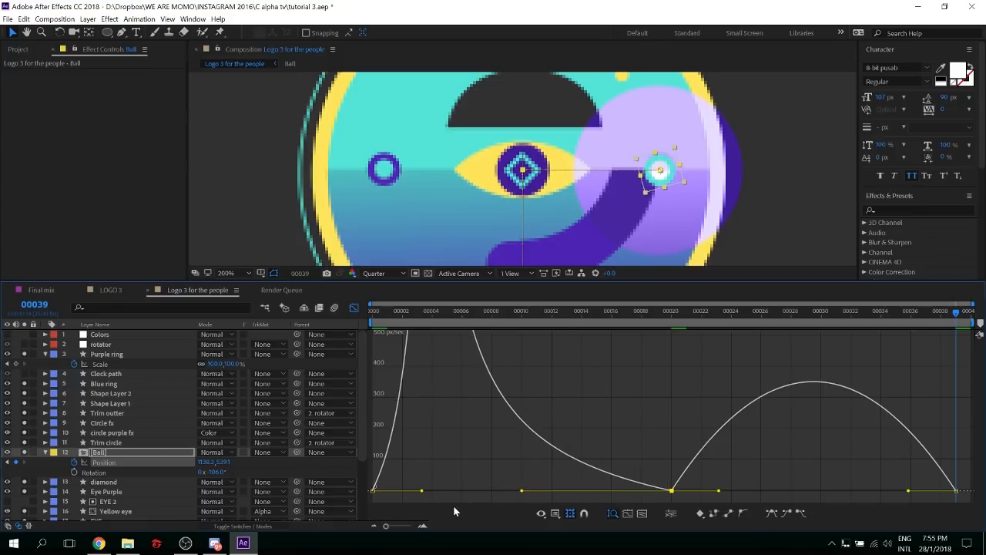
{"action": "left_click", "coordinate": [907, 491]}
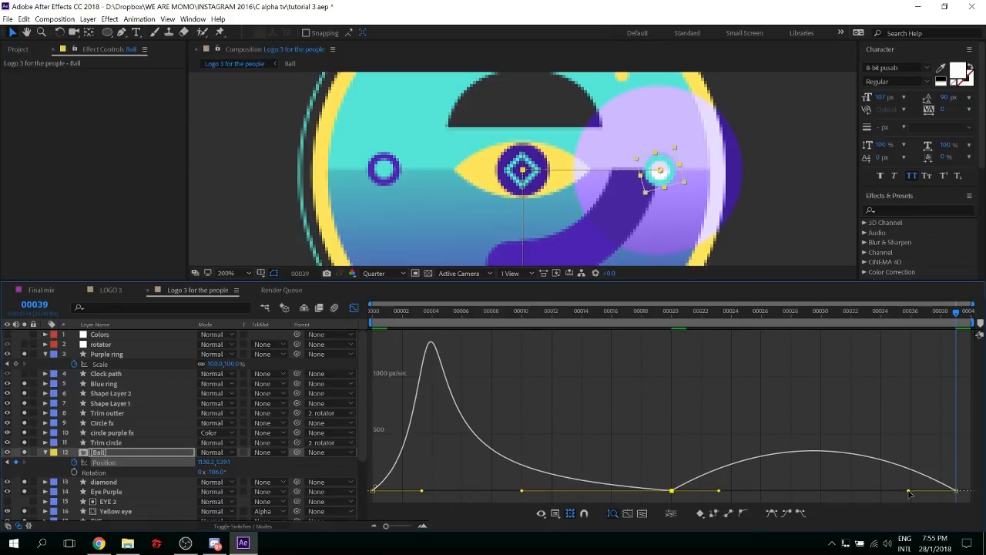
{"action": "left_click_drag", "start_coordinate": [909, 493], "coordinate": [780, 499]}
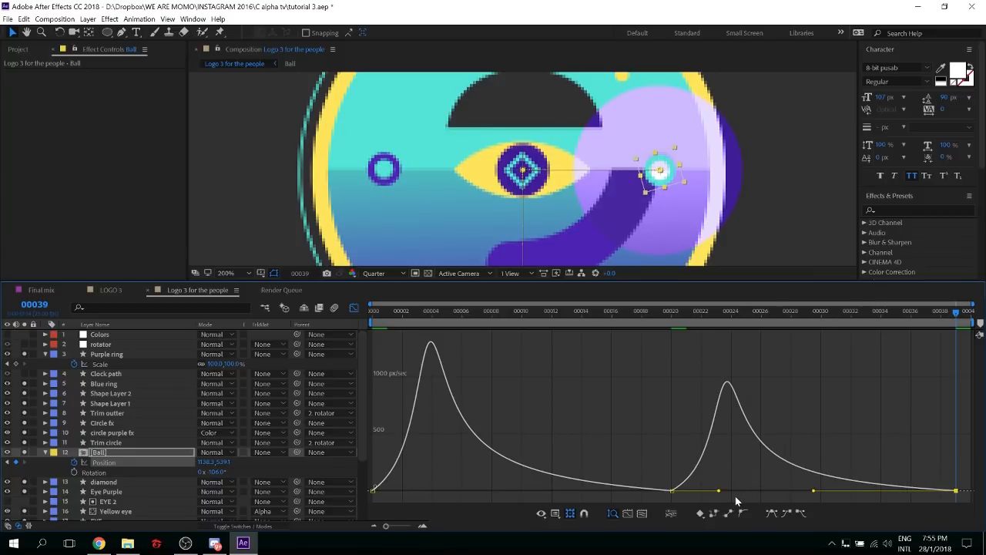
{"action": "key", "text": "space"}
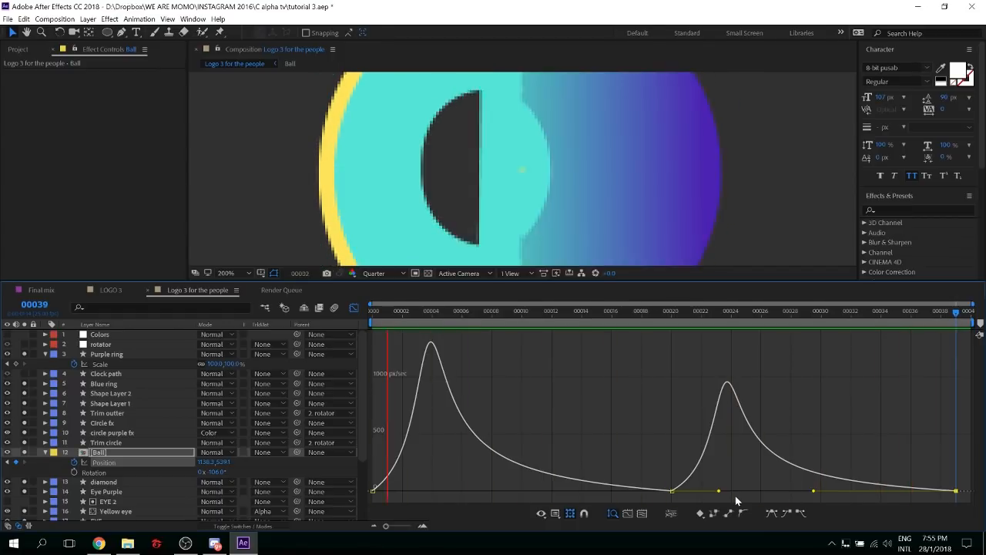
{"action": "key", "text": "space"}
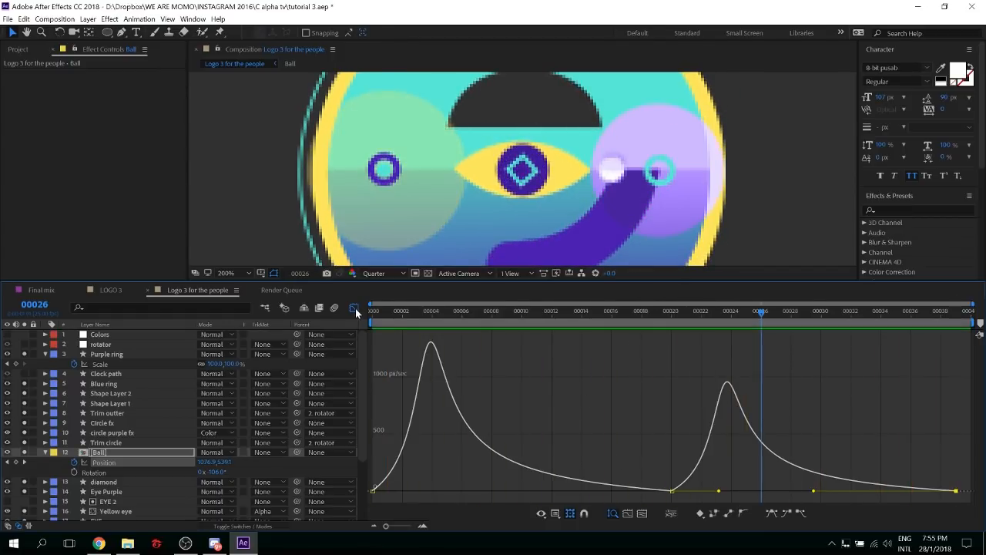
{"action": "key", "text": "shift+F3"}
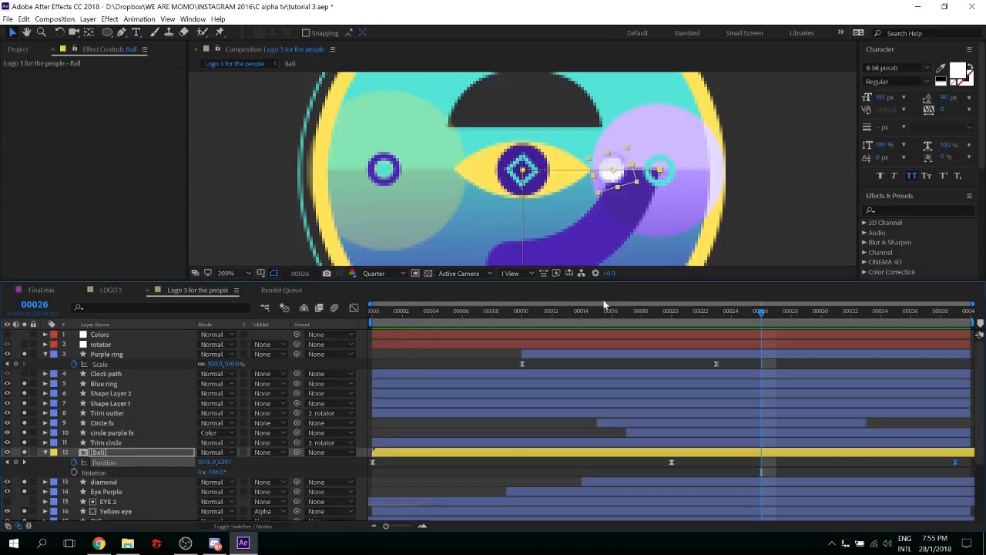
Add a Rotation keyframe to the Ball at frame 0 and set its Rotation to -11° at frame 20
{"action": "left_click_drag", "start_coordinate": [387, 310], "coordinate": [328, 318]}
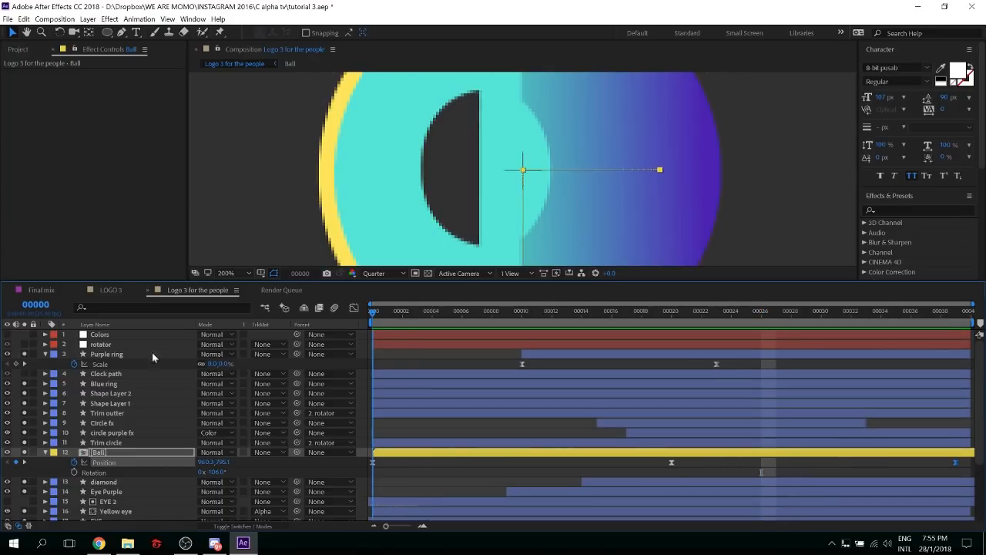
{"action": "left_click", "coordinate": [72, 472]}
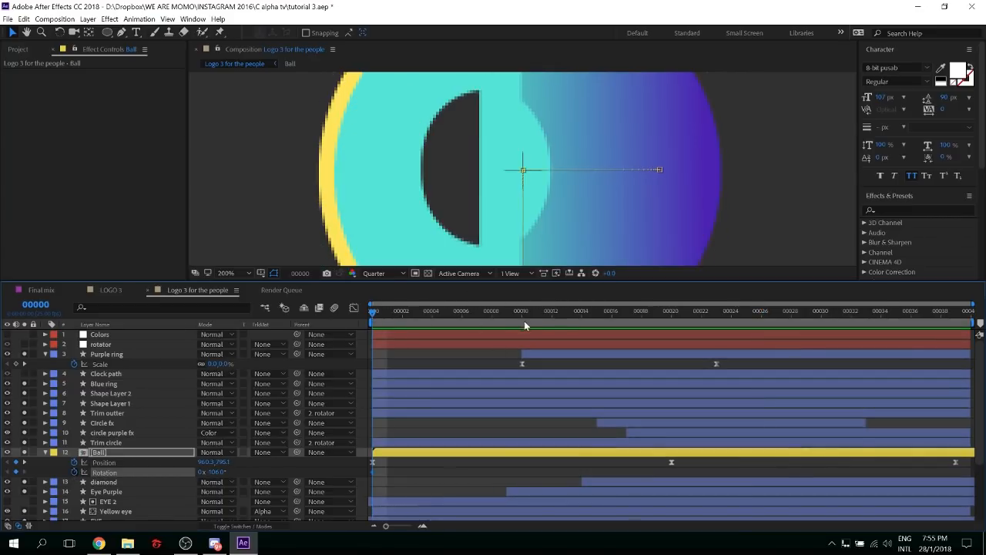
{"action": "left_click_drag", "start_coordinate": [524, 316], "coordinate": [669, 330]}
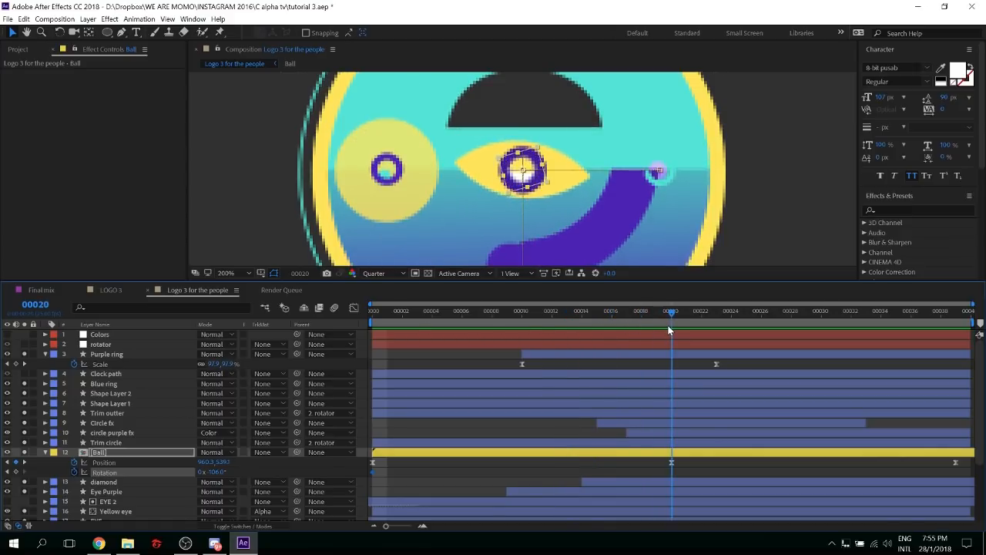
{"action": "left_click_drag", "start_coordinate": [216, 471], "coordinate": [256, 460]}
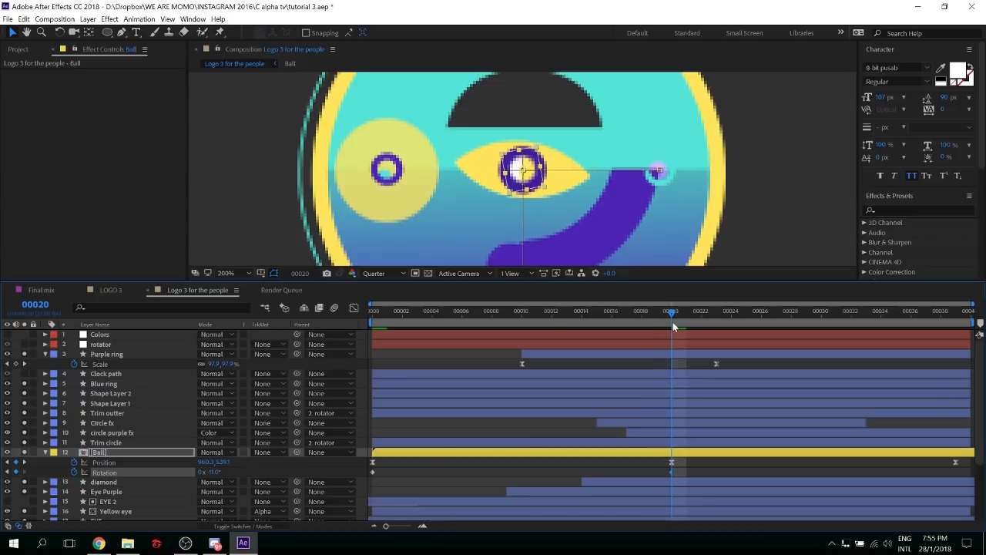
Set the Ball's Rotation to 146° at frame 39 and preview the animation
{"action": "left_click_drag", "start_coordinate": [946, 319], "coordinate": [969, 327]}
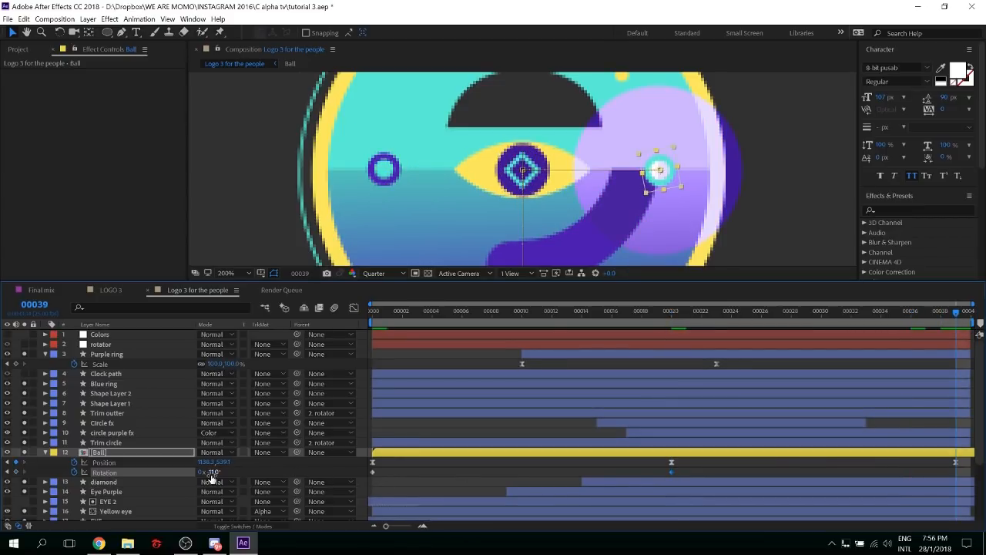
{"action": "left_click_drag", "start_coordinate": [212, 472], "coordinate": [302, 470]}
{"action": "key", "text": "space"}
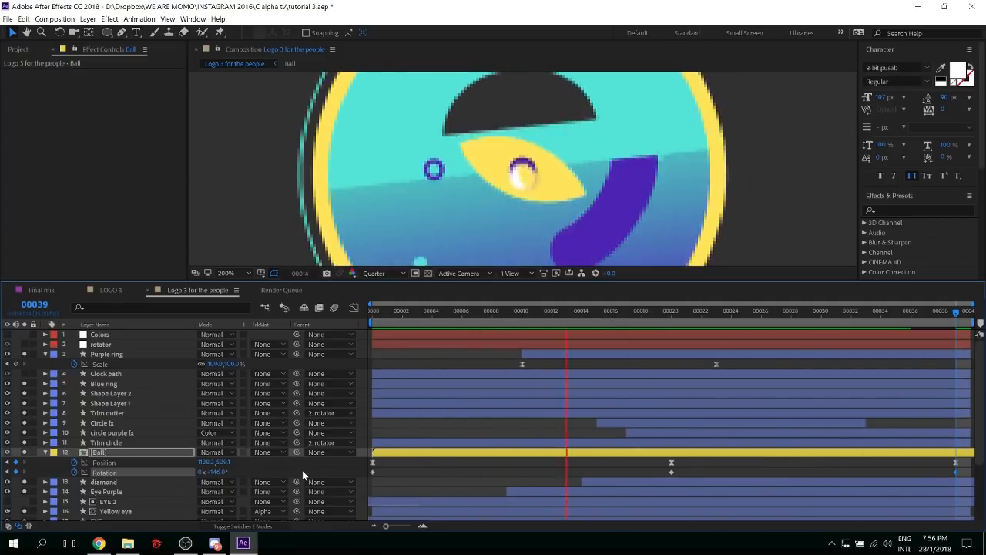
{"action": "key", "text": "space"}
{"action": "key", "text": "space"}
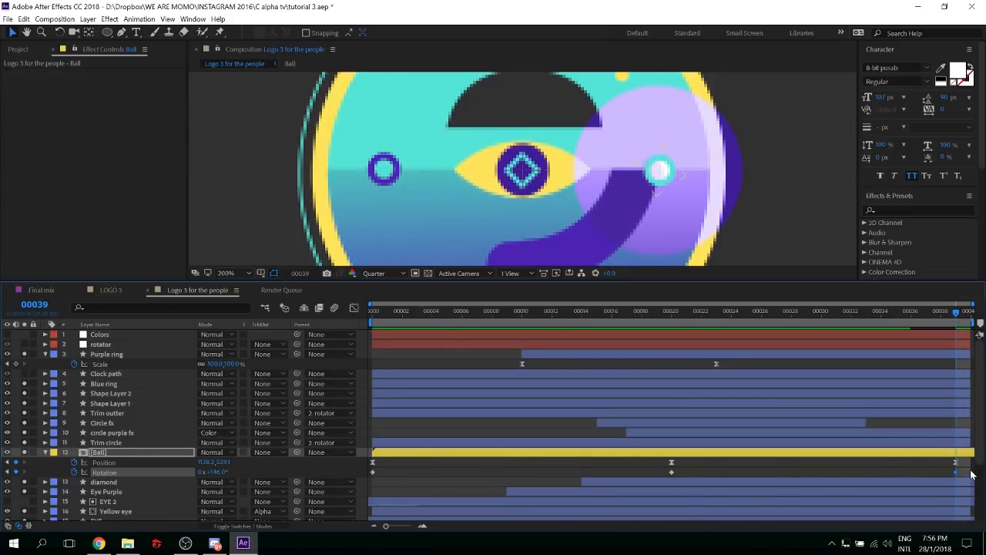
Apply Easy Ease to the Ball's Rotation keyframes, lengthen the incoming speed influence at frames 39 and 20, and preview the spin
{"action": "left_click_drag", "start_coordinate": [968, 469], "coordinate": [339, 475]}
{"action": "left_click", "coordinate": [354, 308]}
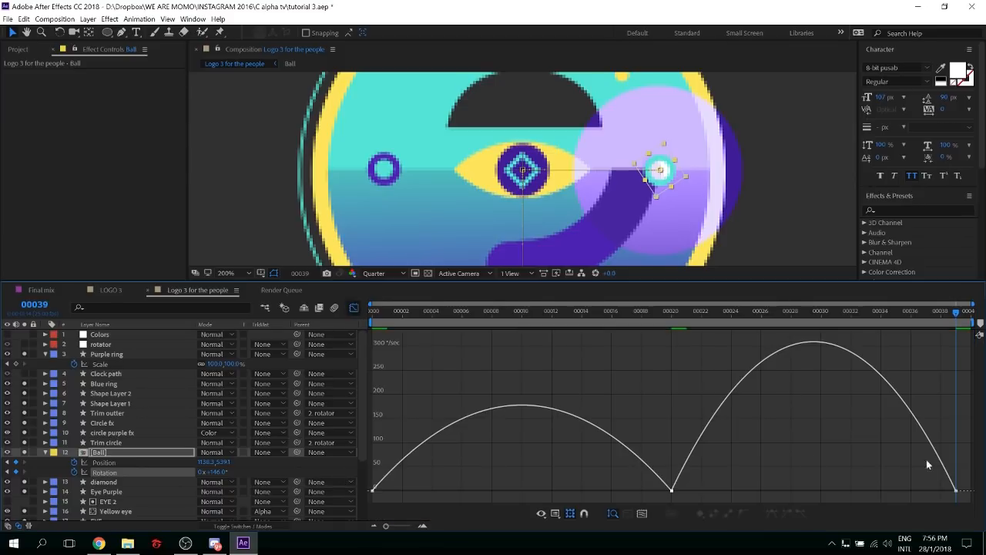
{"action": "left_click_drag", "start_coordinate": [968, 469], "coordinate": [332, 516]}
{"action": "left_click", "coordinate": [956, 490]}
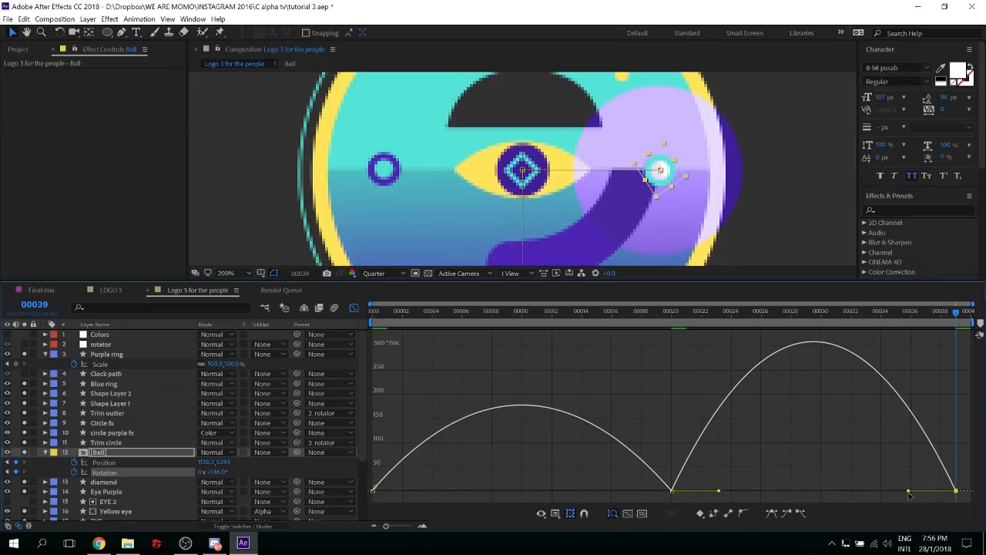
{"action": "left_click_drag", "start_coordinate": [908, 490], "coordinate": [750, 498]}
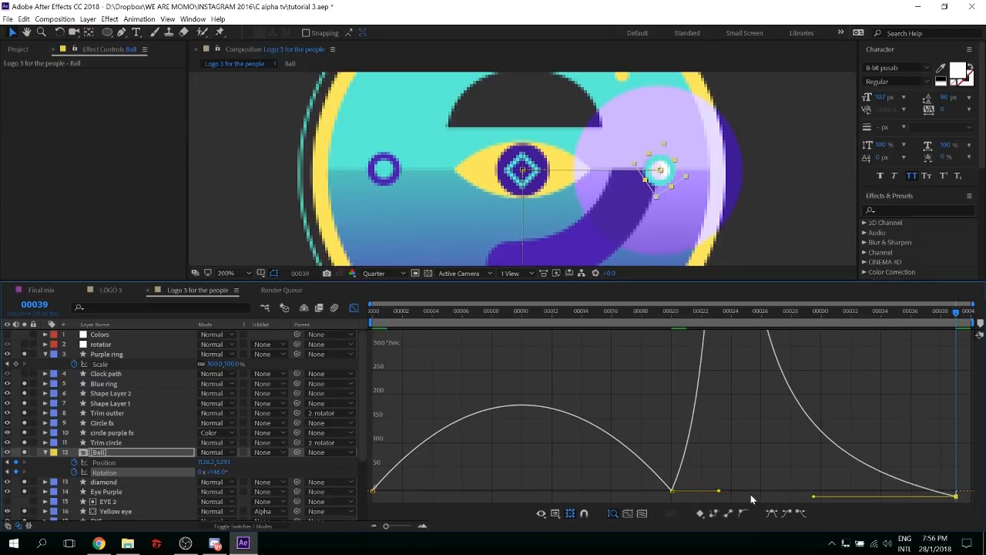
{"action": "left_click", "coordinate": [671, 490]}
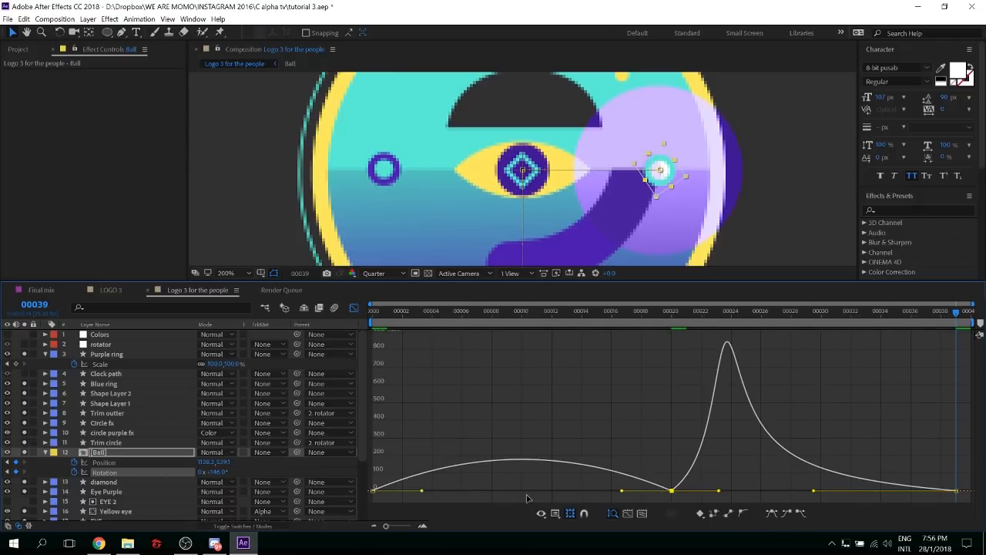
{"action": "left_click_drag", "start_coordinate": [527, 498], "coordinate": [504, 493]}
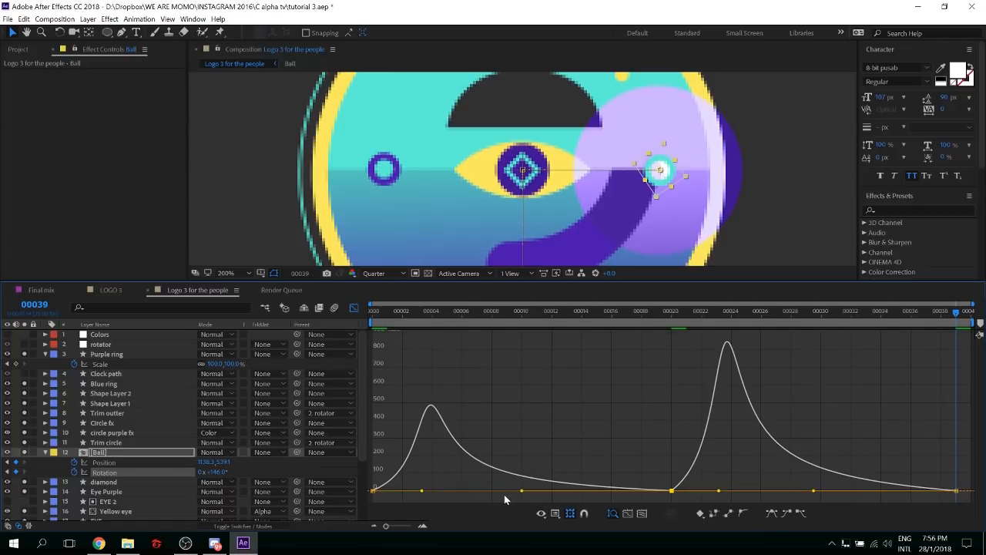
{"action": "left_click", "coordinate": [543, 382]}
{"action": "key", "text": "space"}
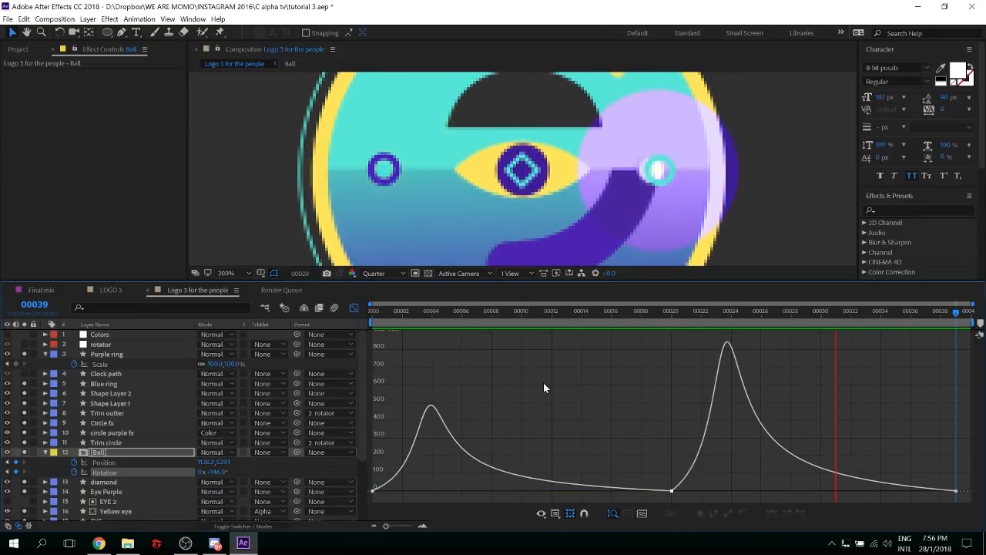
{"action": "key", "text": "space"}
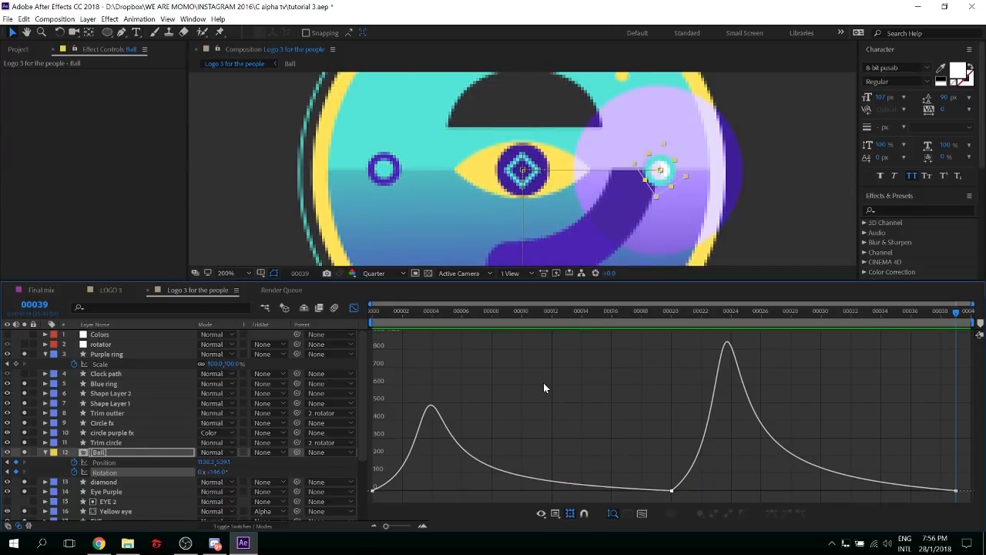
Fit the whole composition in the viewer, collapse the Purple ring's properties, and turn off solo on the layers
{"action": "left_click", "coordinate": [228, 272]}
{"action": "left_click", "coordinate": [234, 288]}
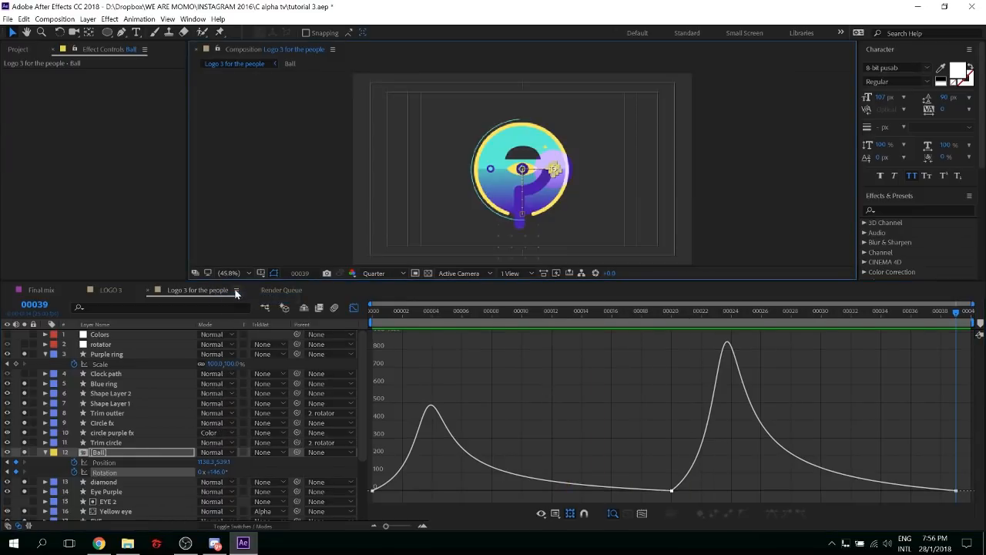
{"action": "left_click", "coordinate": [45, 353]}
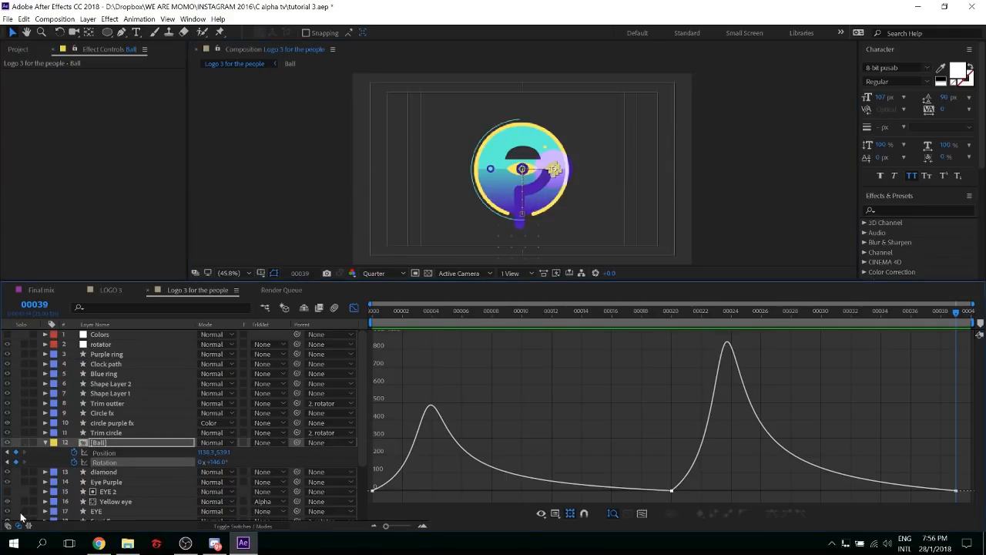
Turn off solo on the remaining layers down to Shape Layer 4 and collapse the Ball layer's properties
{"action": "scroll", "coordinate": [23, 519], "scroll_direction": "down", "scroll_amount": 2}
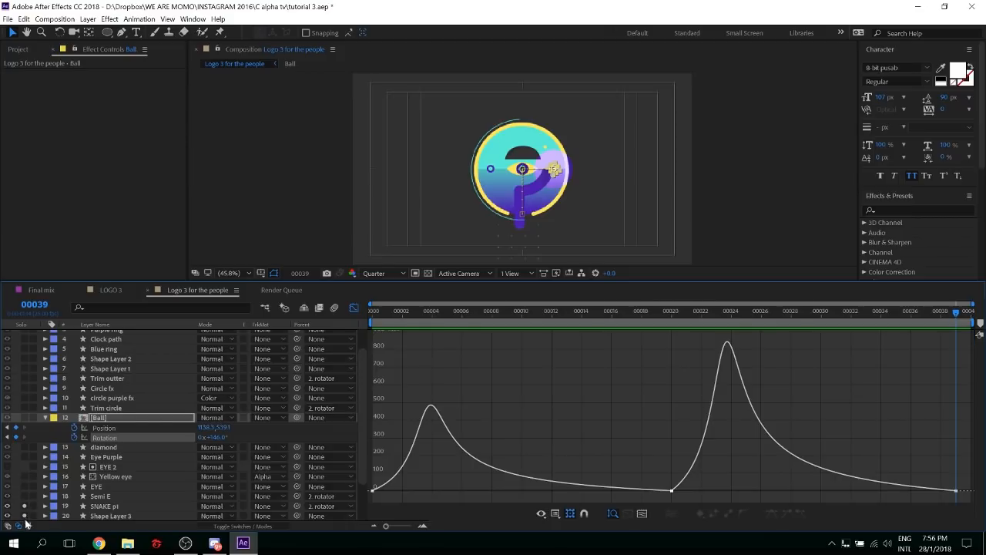
{"action": "scroll", "coordinate": [26, 522], "scroll_direction": "down", "scroll_amount": 1}
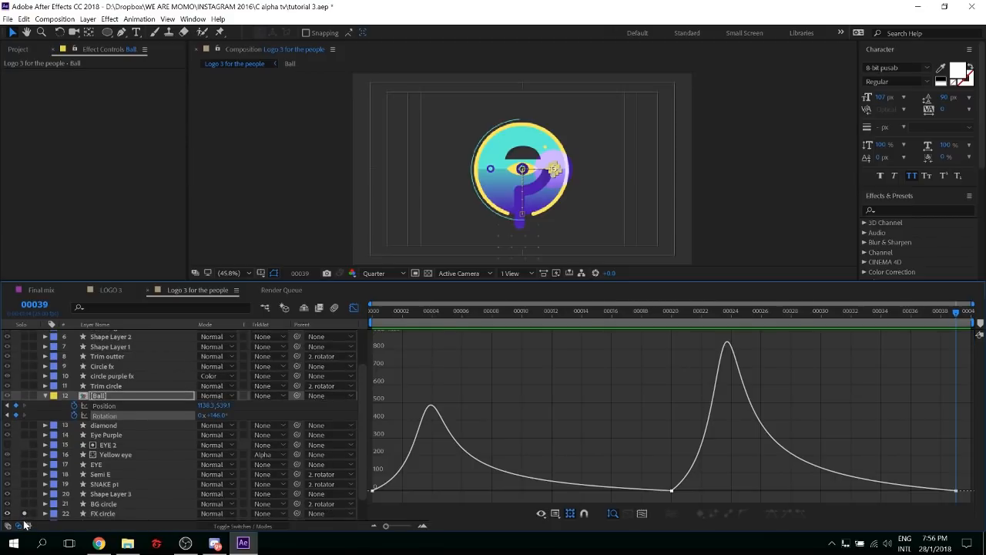
{"action": "scroll", "coordinate": [26, 524], "scroll_direction": "down", "scroll_amount": 1}
{"action": "scroll", "coordinate": [23, 527], "scroll_direction": "down", "scroll_amount": 1}
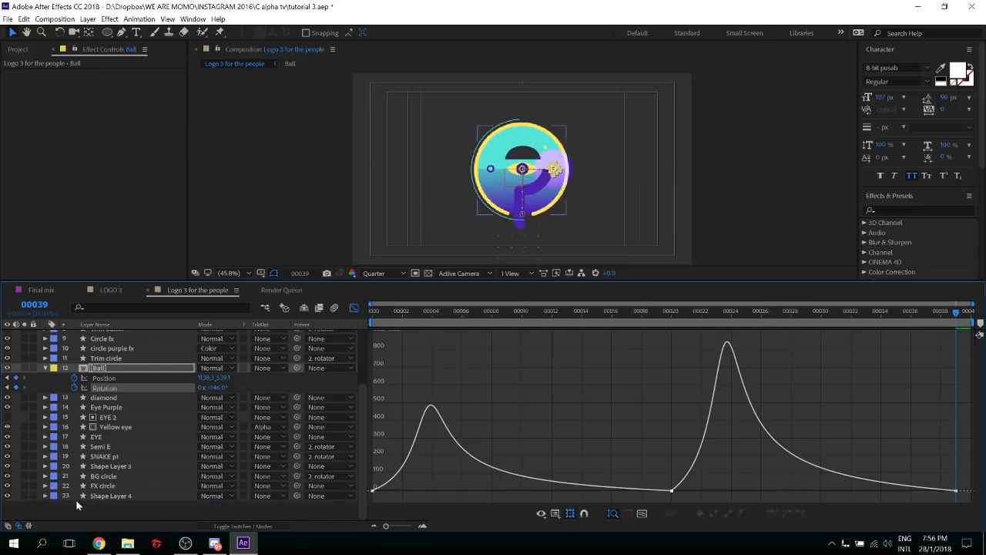
{"action": "left_click", "coordinate": [44, 495]}
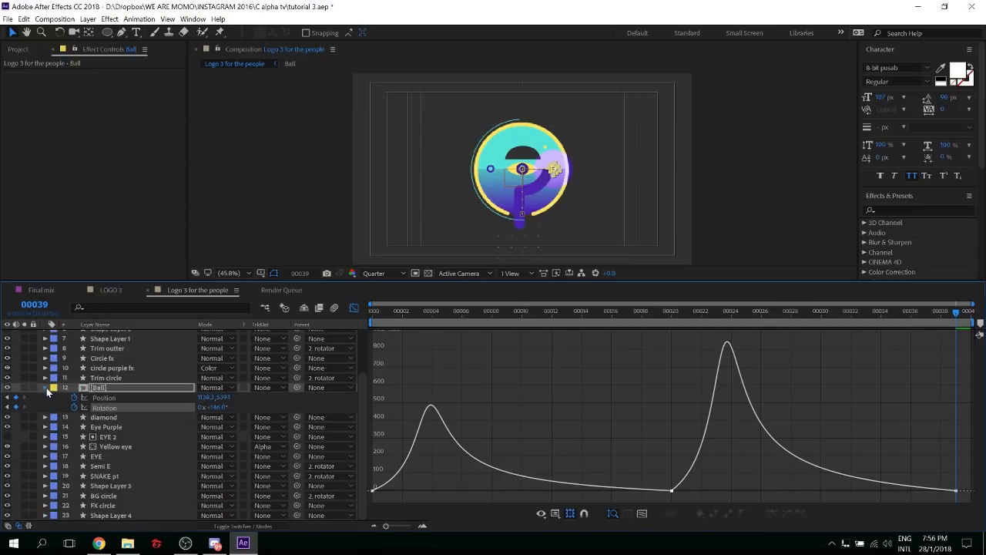
{"action": "left_click", "coordinate": [46, 387]}
Copy the CC noise layer from the Tutorial 2 composition to the top of Logo 3 for the people and hide Clock path
{"action": "left_click", "coordinate": [27, 297]}
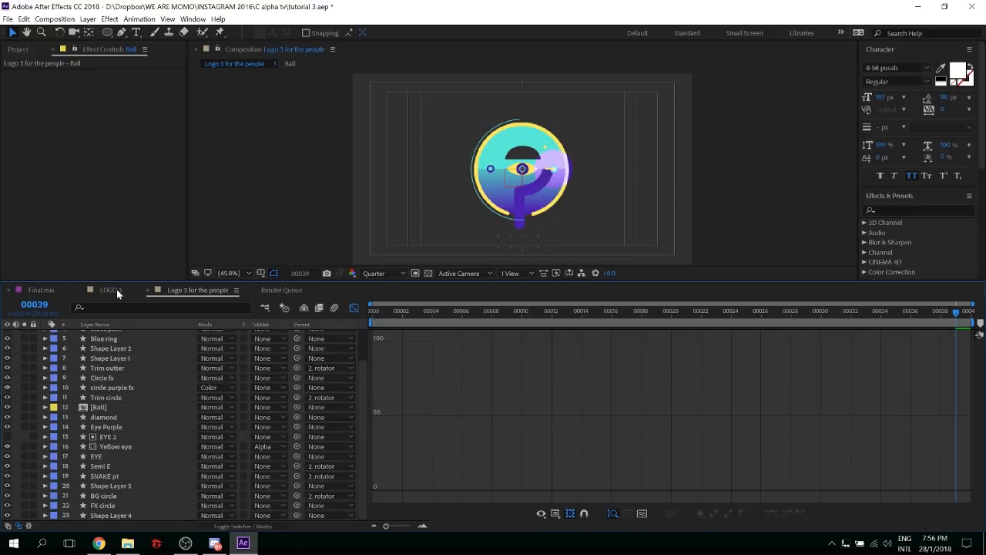
{"action": "left_click", "coordinate": [39, 289]}
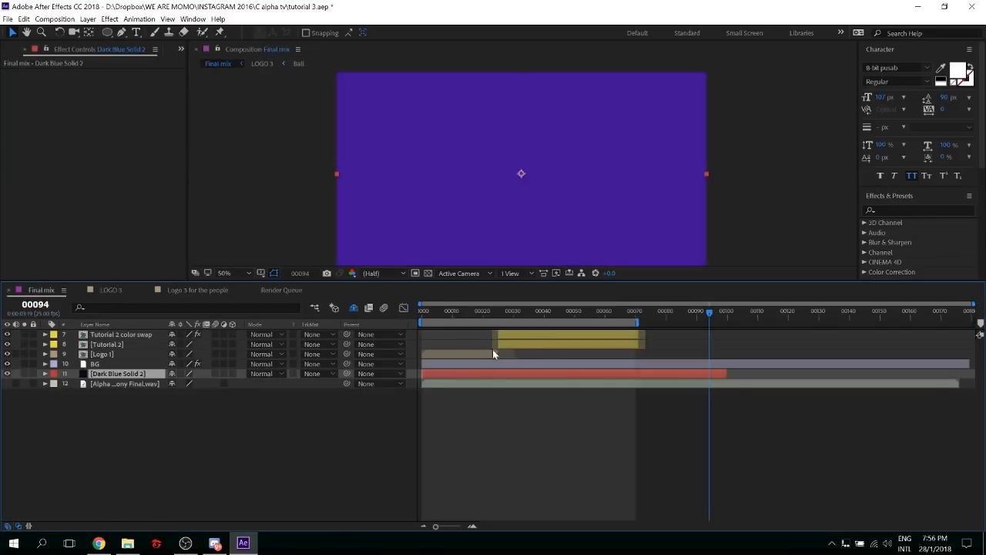
{"action": "double_click", "coordinate": [519, 345]}
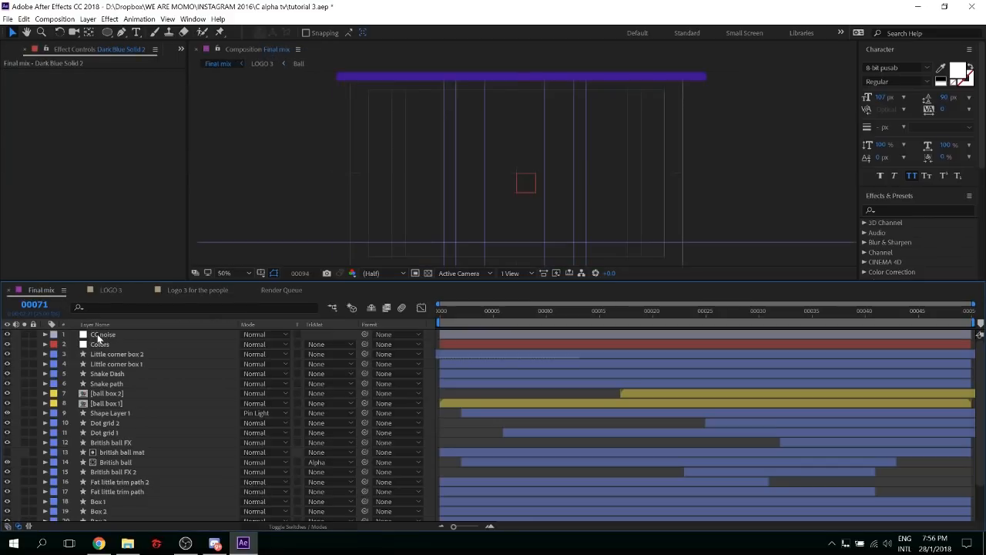
{"action": "left_click", "coordinate": [99, 336]}
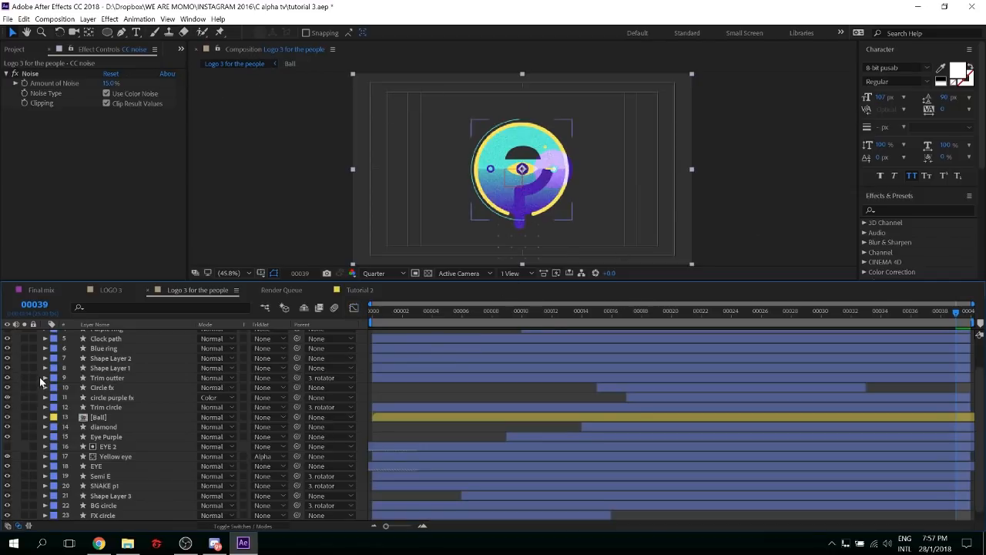
{"action": "scroll", "coordinate": [98, 387], "scroll_direction": "up", "scroll_amount": 2}
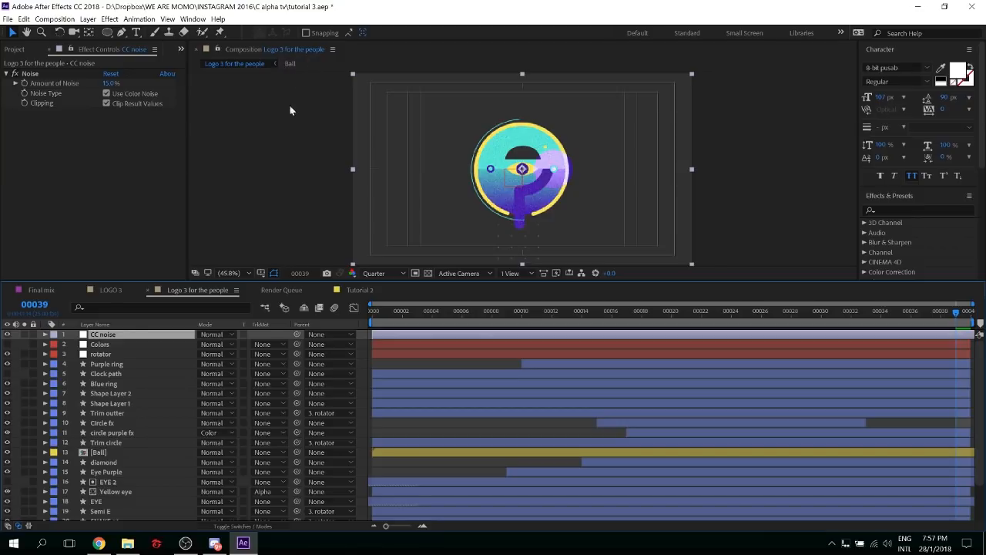
Return to the Final mix composition and select the Logo 3 for the people composition in the project's Tutorial files folder
{"action": "left_click", "coordinate": [46, 290]}
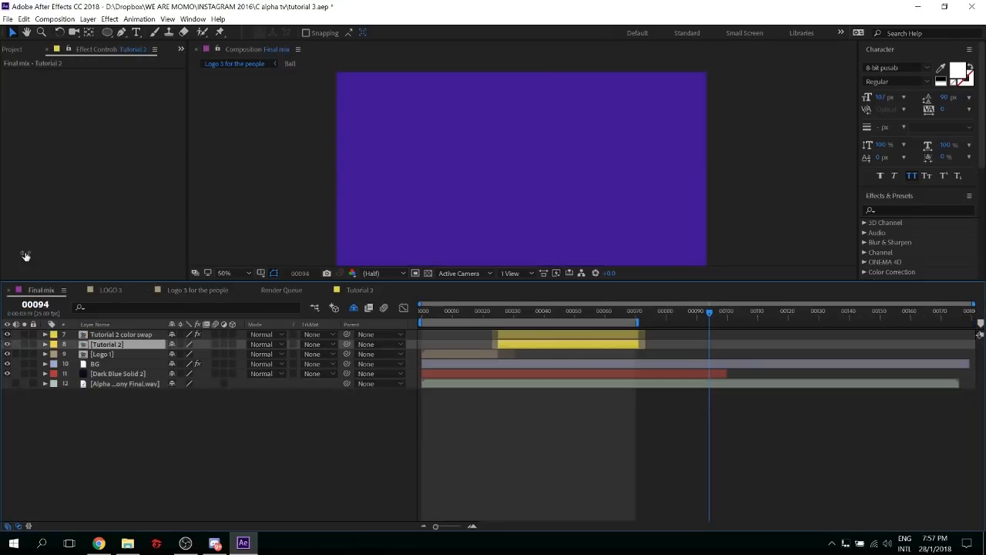
{"action": "left_click", "coordinate": [25, 47]}
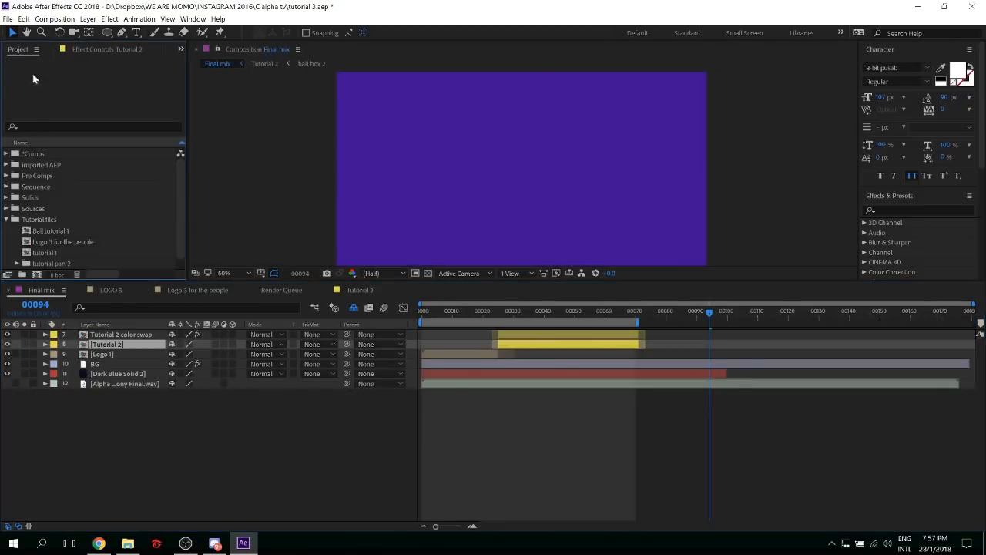
{"action": "scroll", "coordinate": [94, 242], "scroll_direction": "down", "scroll_amount": 1}
{"action": "left_click", "coordinate": [39, 208]}
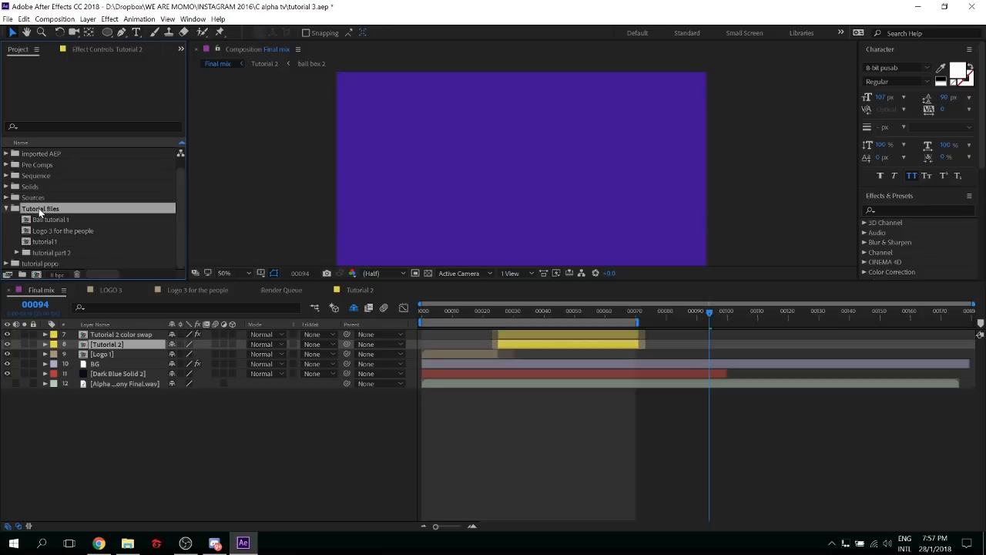
{"action": "left_click", "coordinate": [44, 230]}
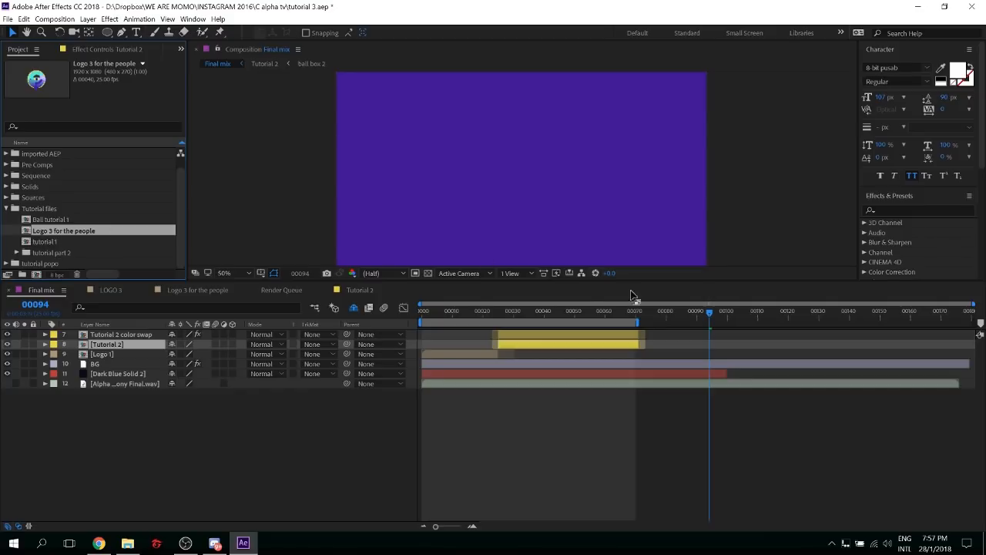
Reveal the shy layers in Final mix and delete the two Logo 2 layers
{"action": "left_click", "coordinate": [353, 308]}
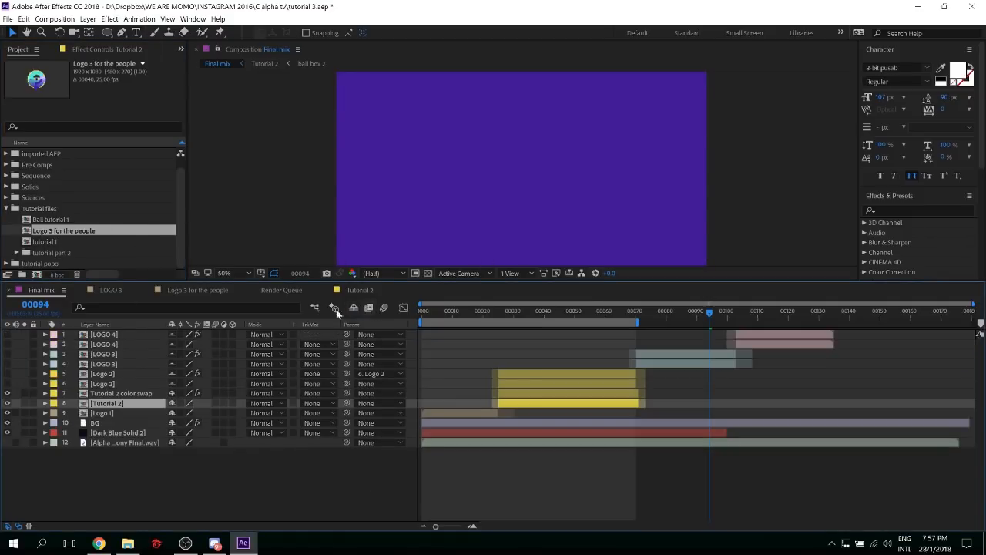
{"action": "left_click", "coordinate": [116, 366]}
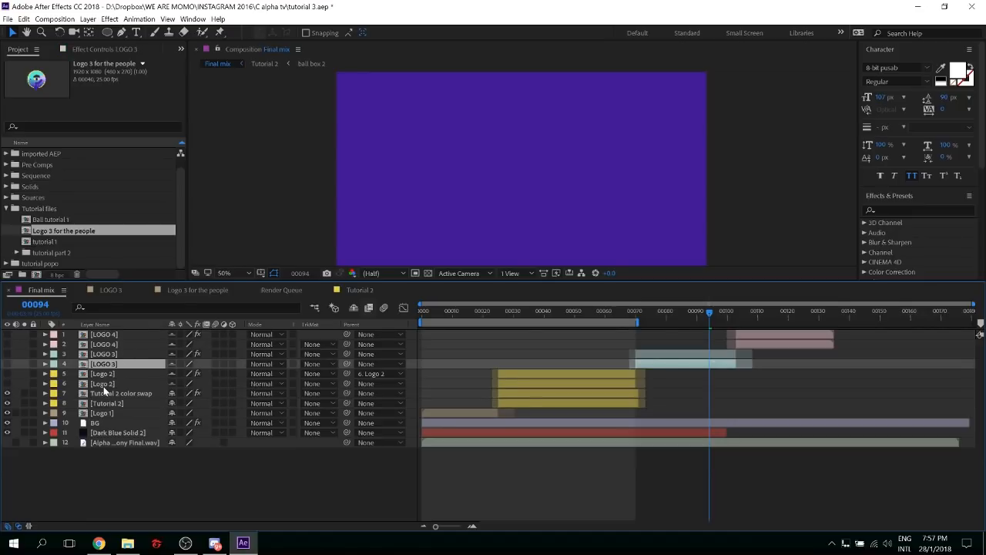
{"action": "left_click", "coordinate": [106, 383]}
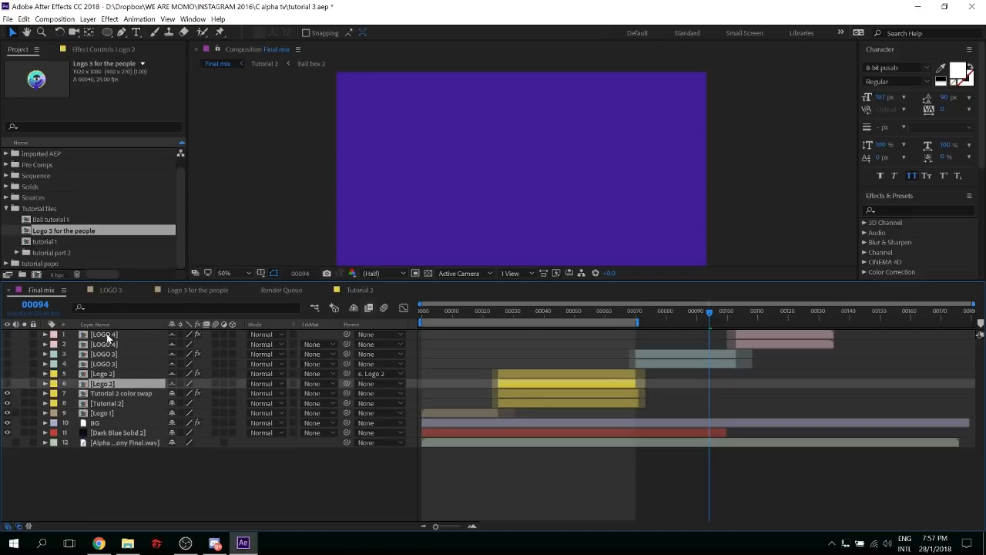
{"action": "left_click", "coordinate": [107, 336], "text": "shift"}
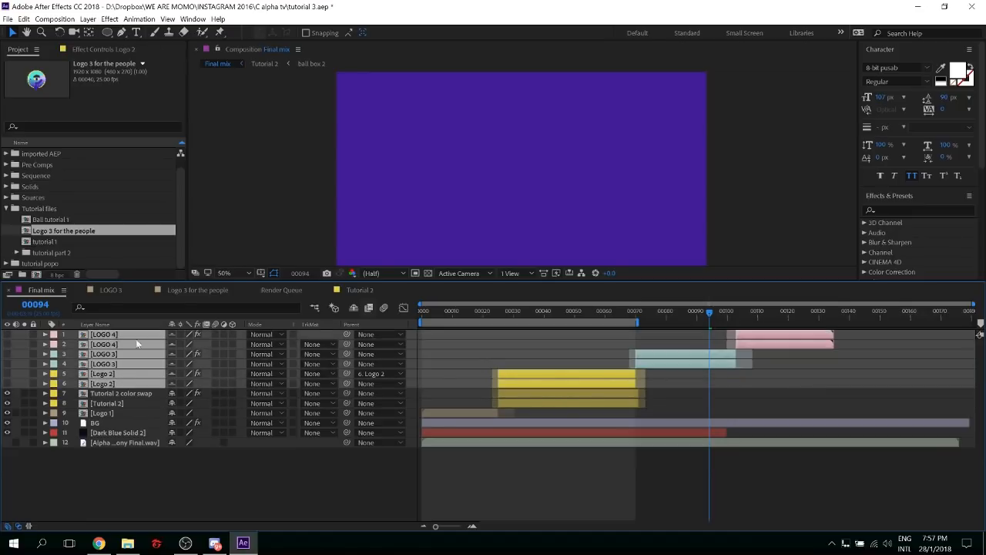
{"action": "key", "text": "F2"}
{"action": "left_click", "coordinate": [585, 379]}
{"action": "left_click", "coordinate": [585, 376], "text": "shift"}
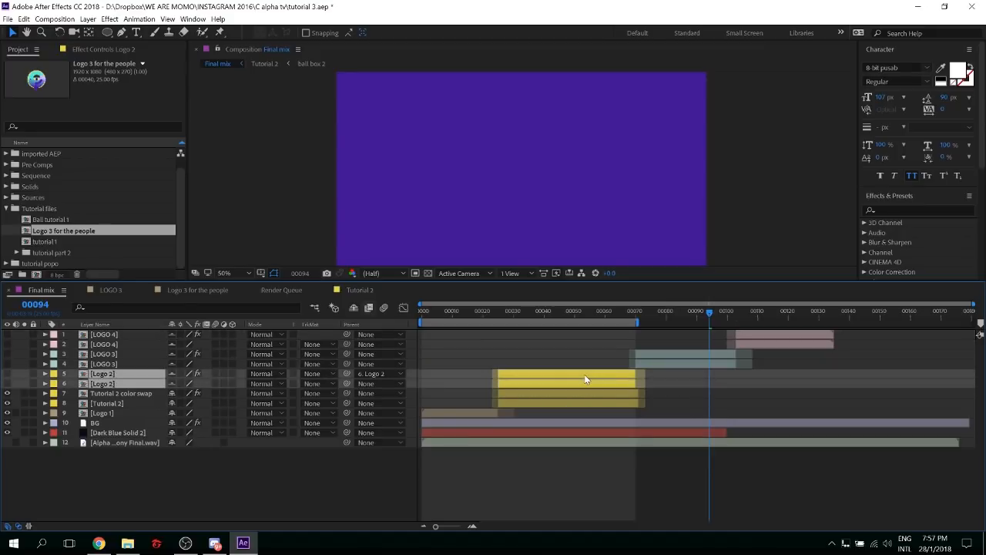
{"action": "key", "text": "Delete"}
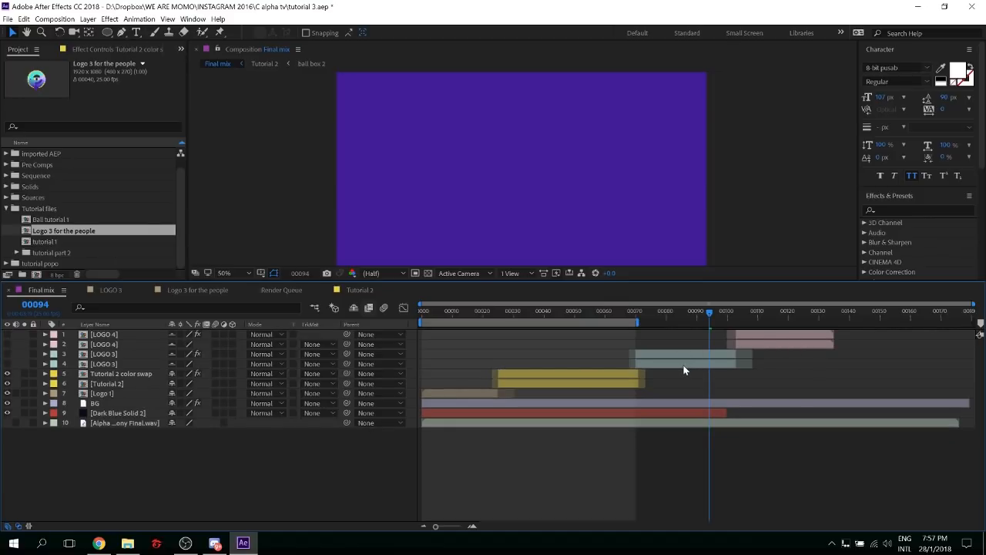
Replace the two LOGO 3 layers with the Logo 3 for the people composition above Tutorial 2 color swap, starting at about frame 70
{"action": "left_click", "coordinate": [685, 364]}
{"action": "key", "text": "s"}
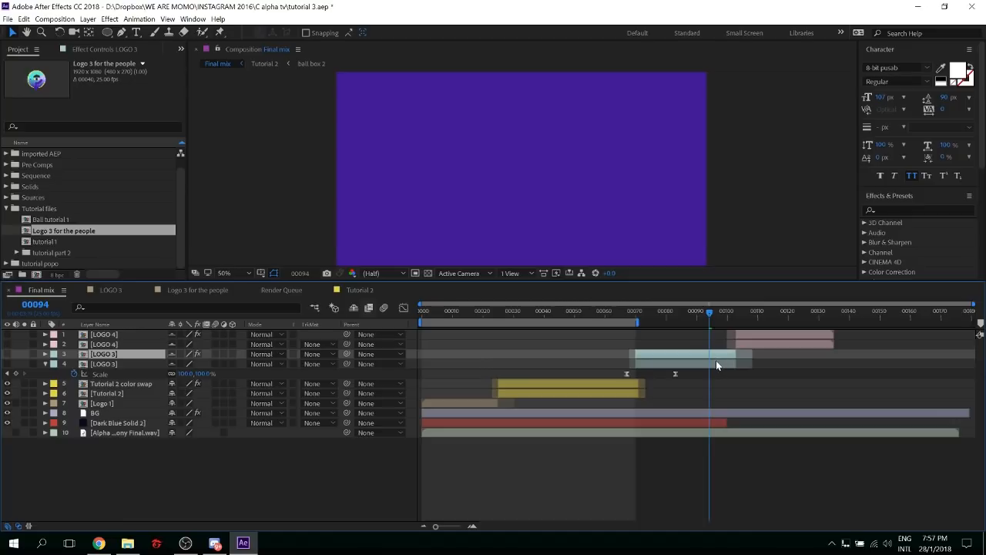
{"action": "left_click", "coordinate": [715, 360], "text": "shift"}
{"action": "key", "text": "Delete"}
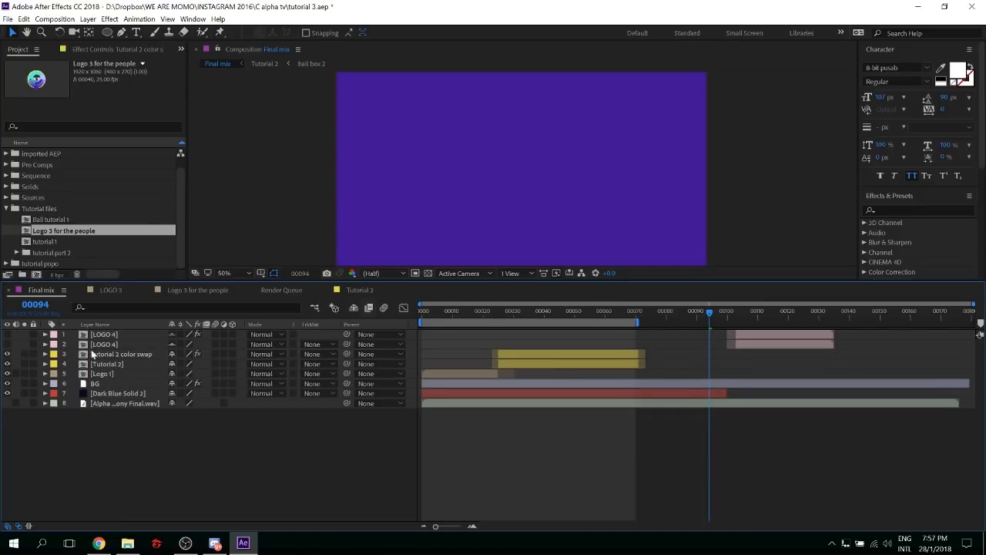
{"action": "left_click_drag", "start_coordinate": [37, 233], "coordinate": [94, 353]}
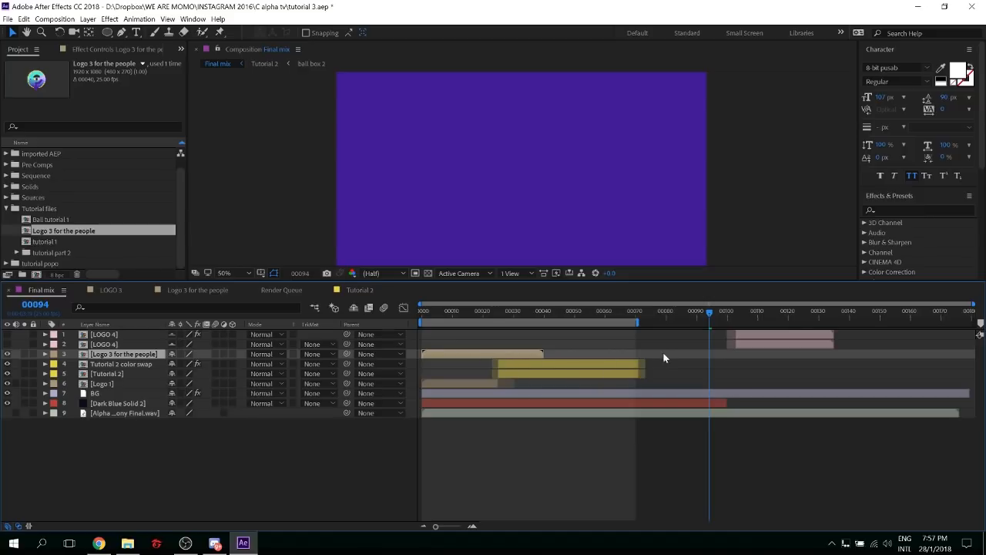
{"action": "left_click_drag", "start_coordinate": [664, 357], "coordinate": [634, 353]}
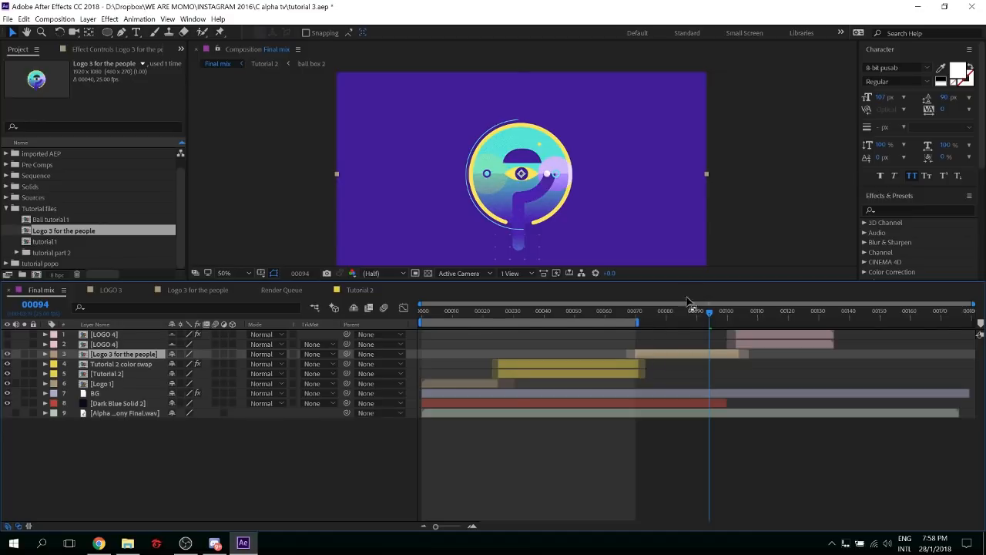
Extend the work area's end to about frame 114 and preview Final mix from frame 70
{"action": "left_click", "coordinate": [634, 313]}
{"action": "key", "text": "n"}
{"action": "left_click_drag", "start_coordinate": [637, 320], "coordinate": [773, 321]}
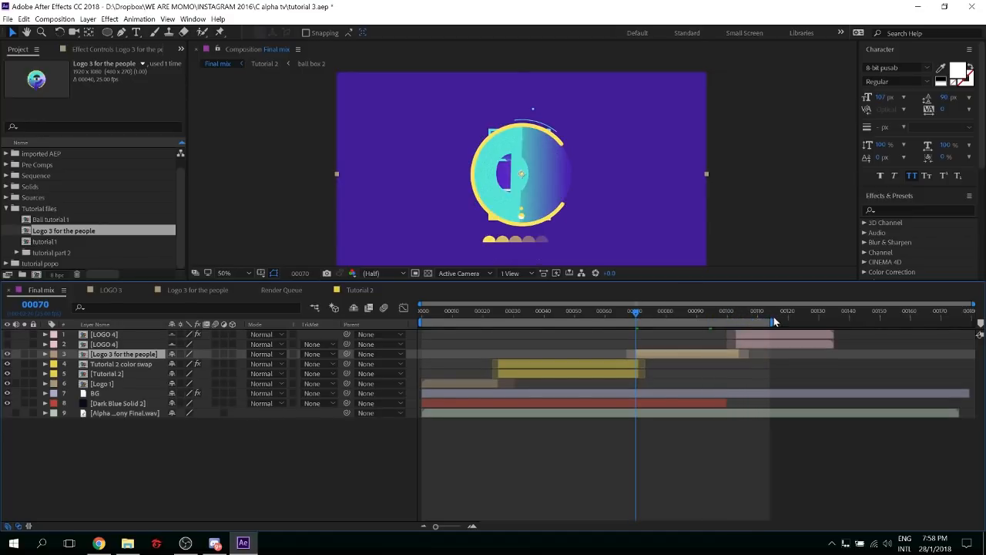
{"action": "key", "text": "space"}
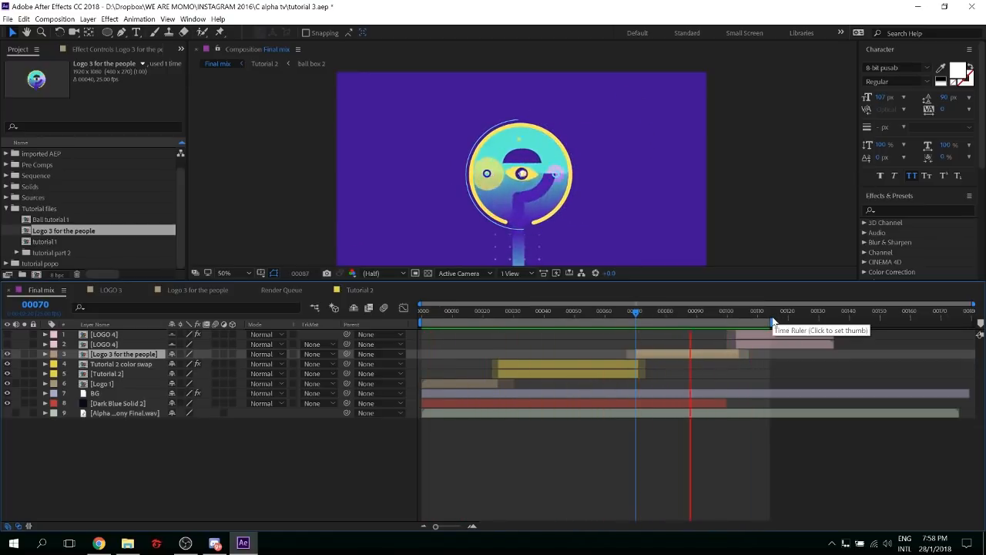
{"action": "key", "text": "space"}
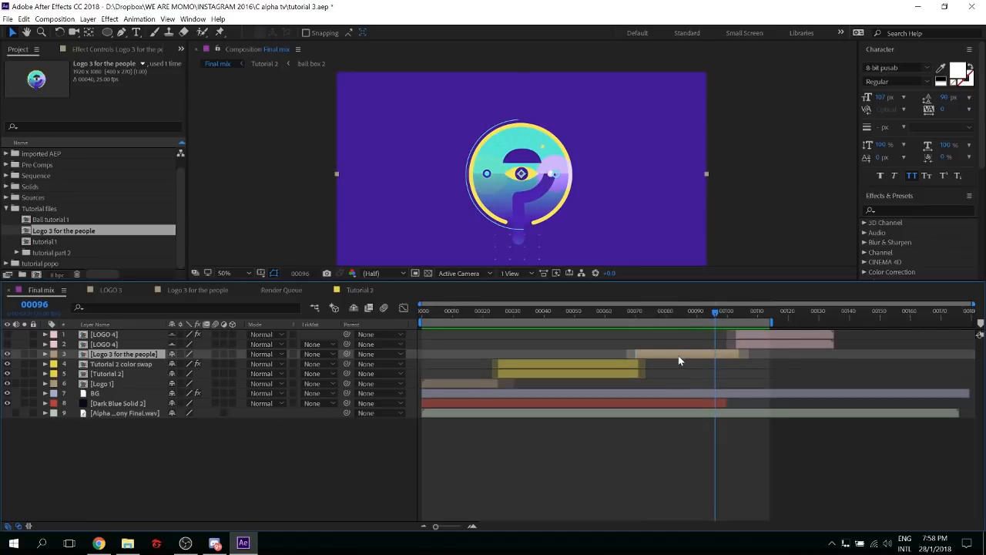
Duplicate the Logo 3 for the people layer and apply an Invert effect to the upper copy with Channel set to Green
{"action": "key", "text": "ctrl+d"}
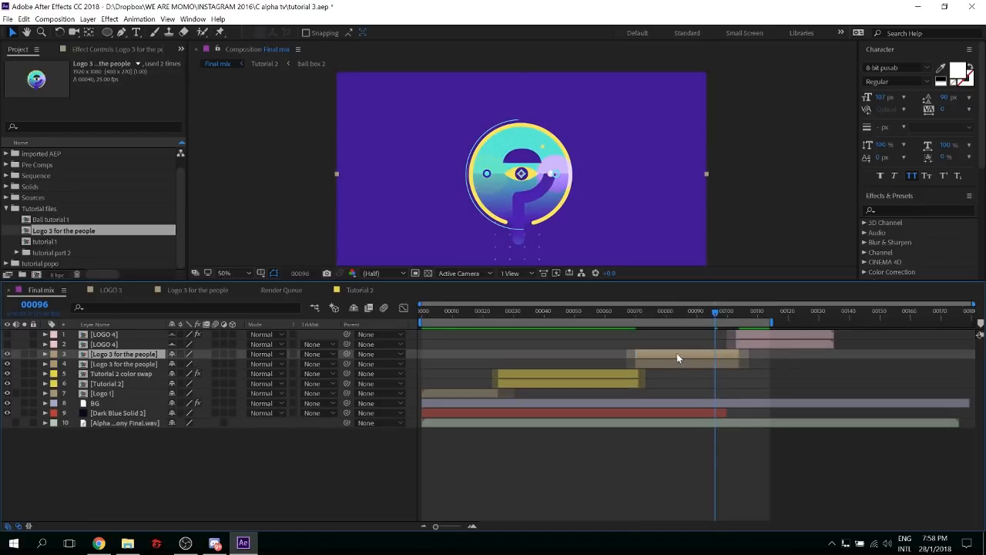
{"action": "left_click", "coordinate": [922, 208]}
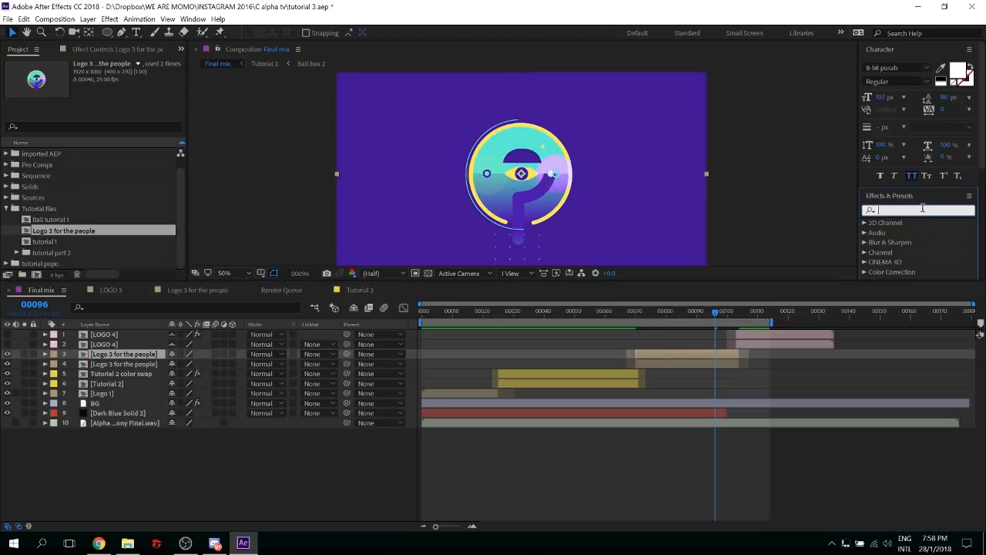
{"action": "type", "text": "Inv"}
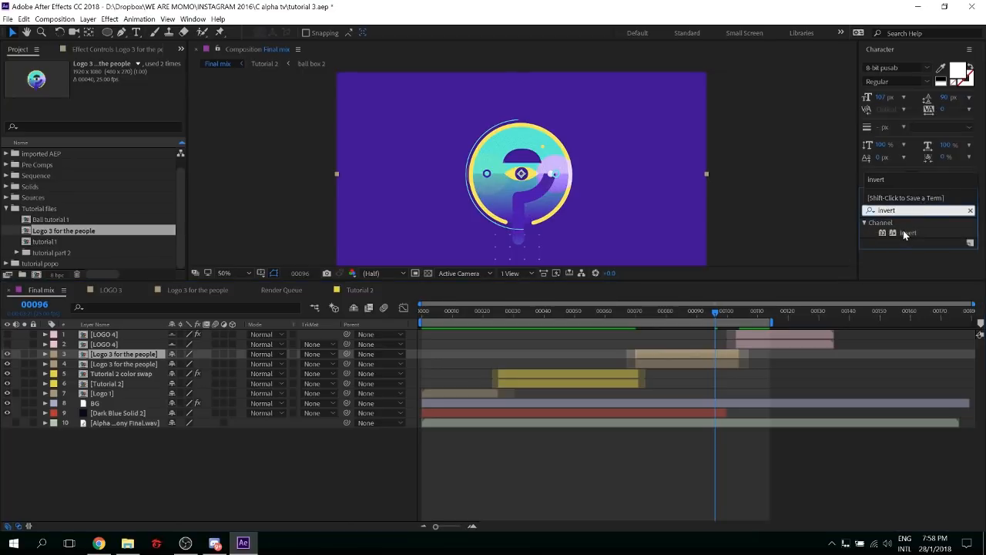
{"action": "double_click", "coordinate": [906, 232]}
{"action": "left_click", "coordinate": [135, 84]}
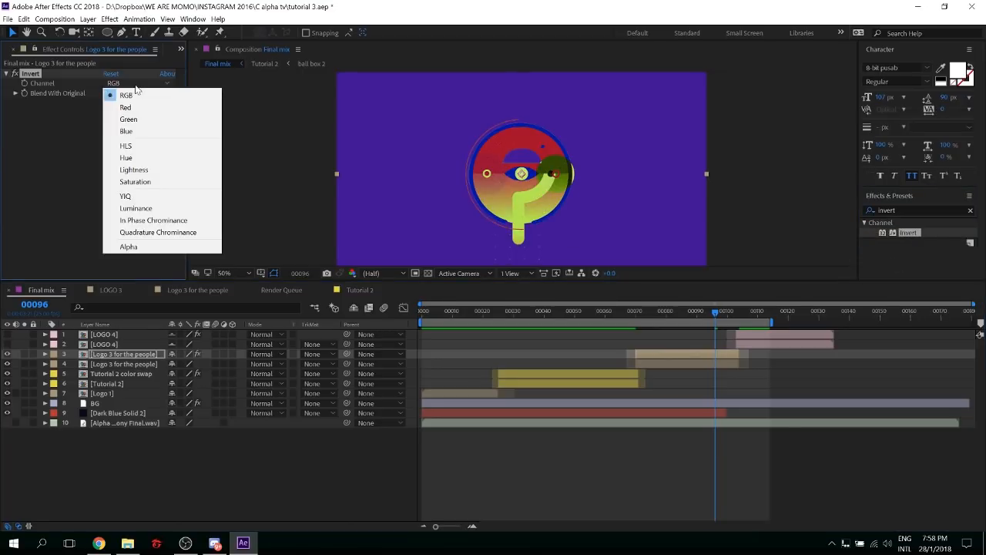
{"action": "left_click", "coordinate": [127, 119]}
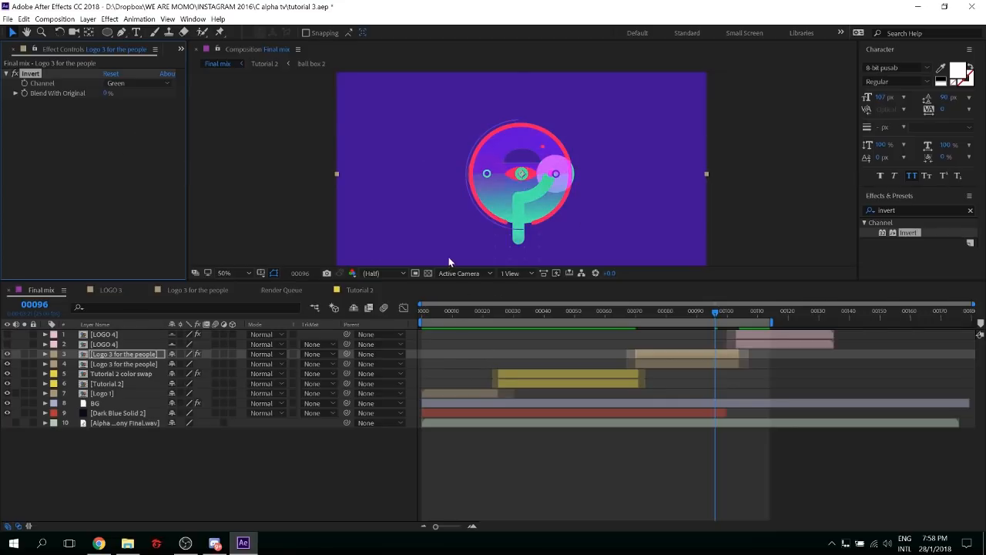
Preview Final mix from frame 0 to check the inverted logo copy
{"action": "left_click_drag", "start_coordinate": [674, 313], "coordinate": [389, 311]}
{"action": "key", "text": "space"}
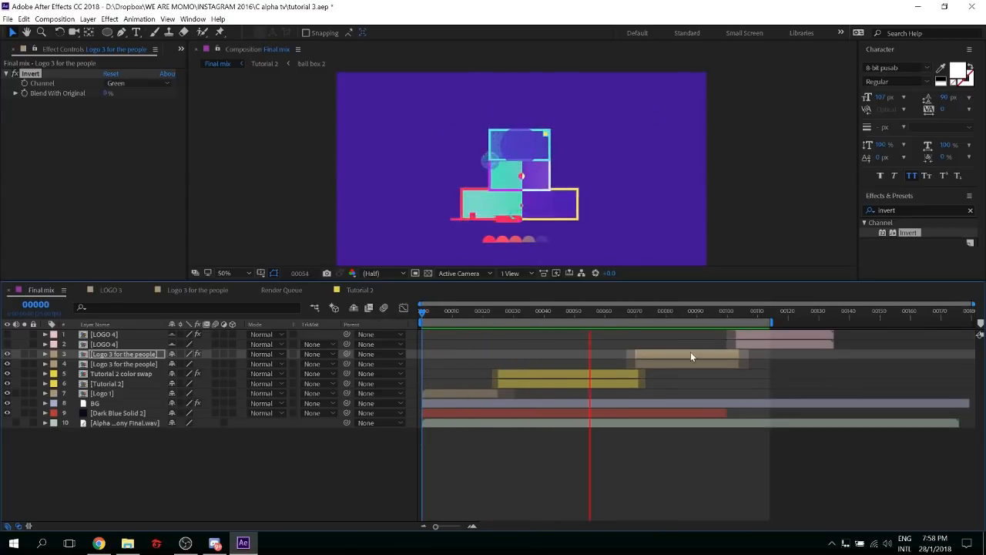
{"action": "key", "text": "space"}
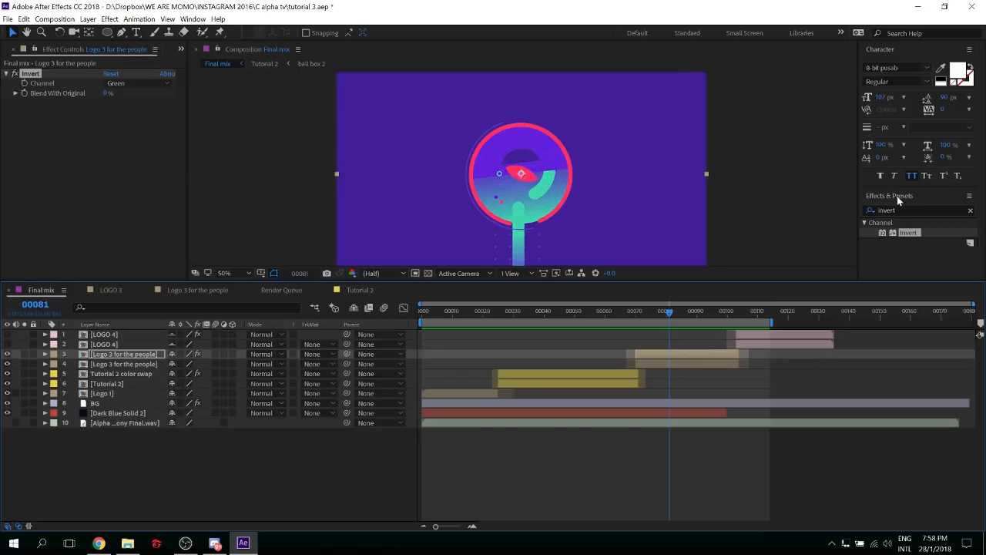
Find the Radial Wipe effect and apply it to the upper Logo 3 for the people layer
{"action": "left_click_drag", "start_coordinate": [908, 210], "coordinate": [776, 203]}
{"action": "key", "text": "BackSpace"}
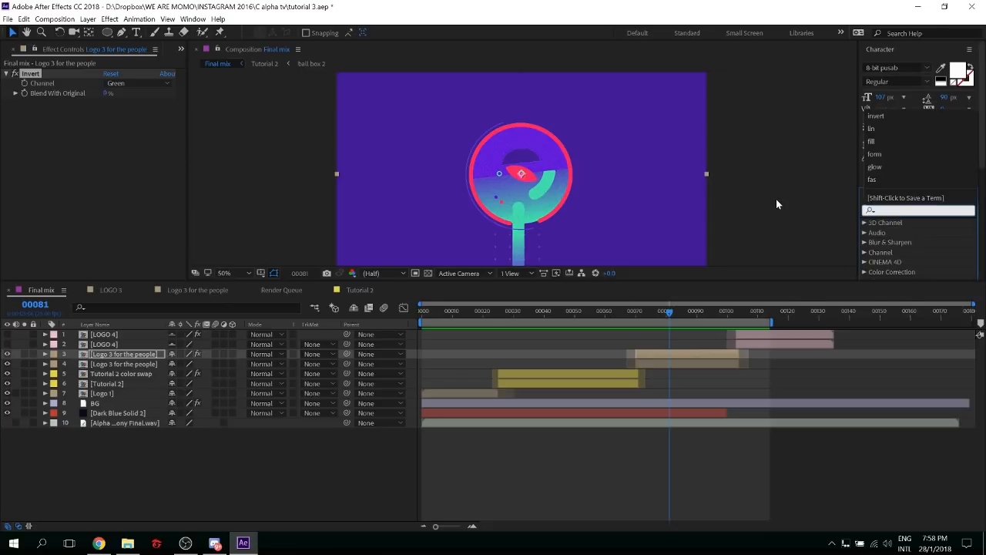
{"action": "type", "text": "radia"}
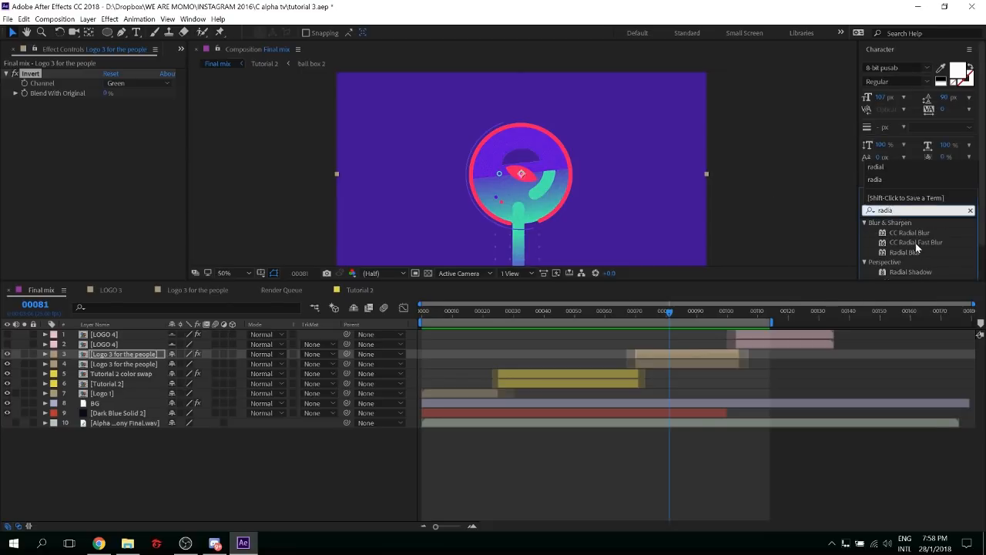
{"action": "scroll", "coordinate": [915, 242], "scroll_direction": "down", "scroll_amount": 1}
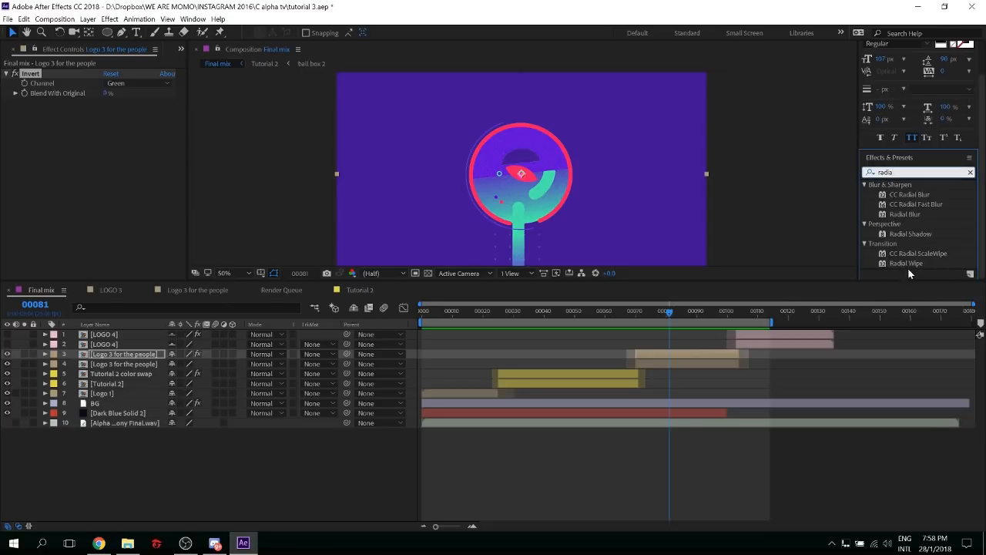
{"action": "double_click", "coordinate": [902, 264]}
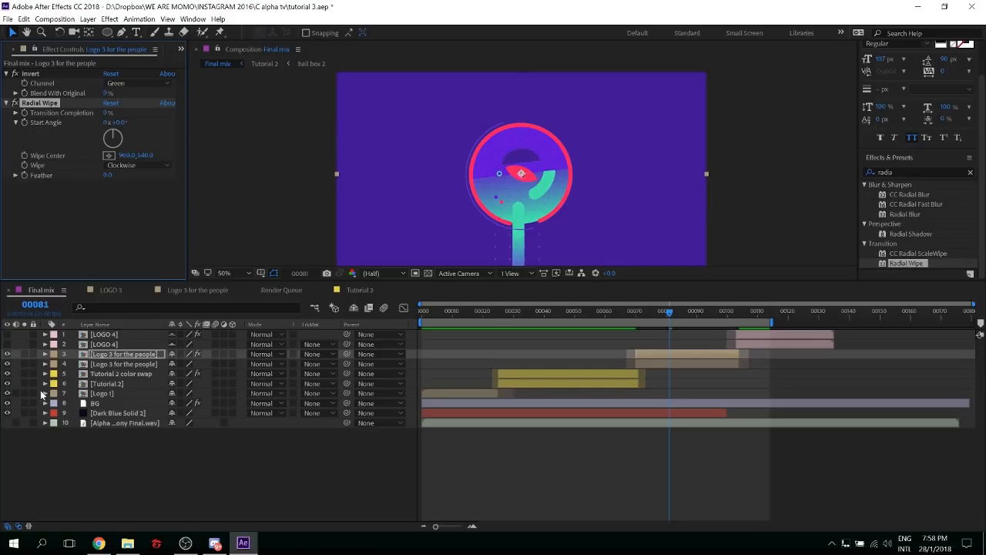
Solo the upper logo copy and try the Counterclockwise and Both wipe directions, then return Wipe to Clockwise with Transition Completion at 0%
{"action": "left_click", "coordinate": [23, 354]}
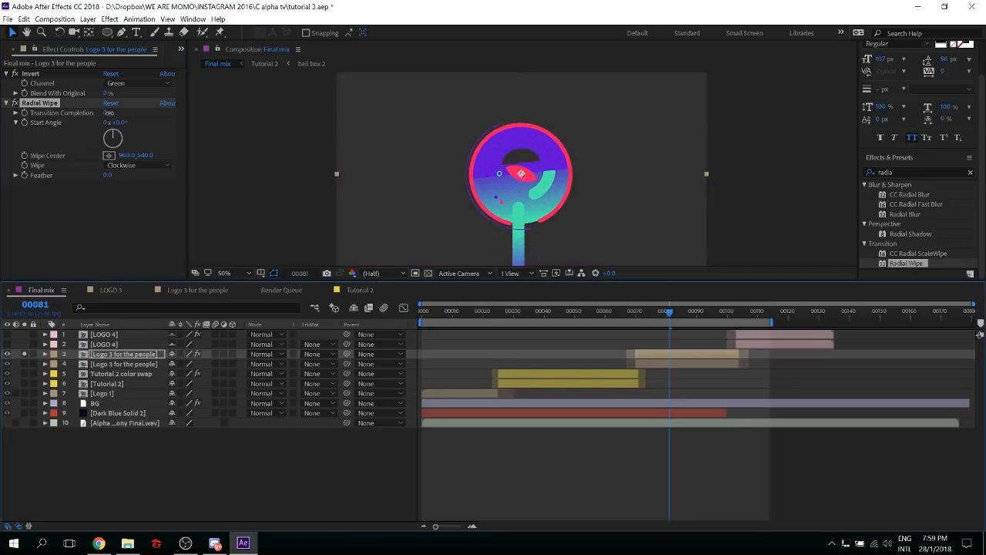
{"action": "mouse_move", "coordinate": [109, 113]}
{"action": "left_mouse_down"}
{"action": "mouse_move", "coordinate": [164, 111]}
{"action": "mouse_move", "coordinate": [111, 113]}
{"action": "mouse_move", "coordinate": [144, 155]}
{"action": "left_mouse_up"}
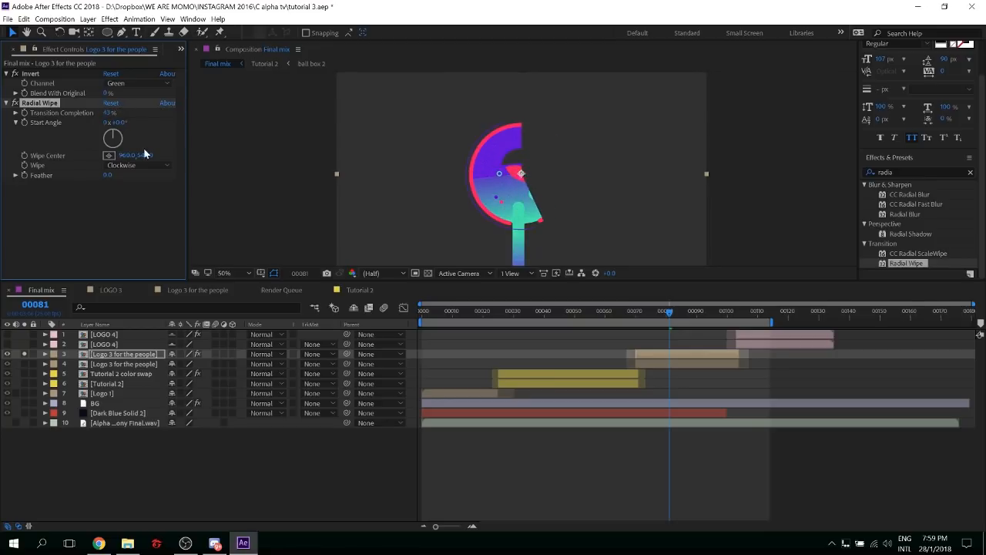
{"action": "left_click", "coordinate": [143, 165]}
{"action": "left_click", "coordinate": [146, 187]}
{"action": "left_click_drag", "start_coordinate": [142, 114], "coordinate": [103, 116]}
{"action": "left_click", "coordinate": [133, 167]}
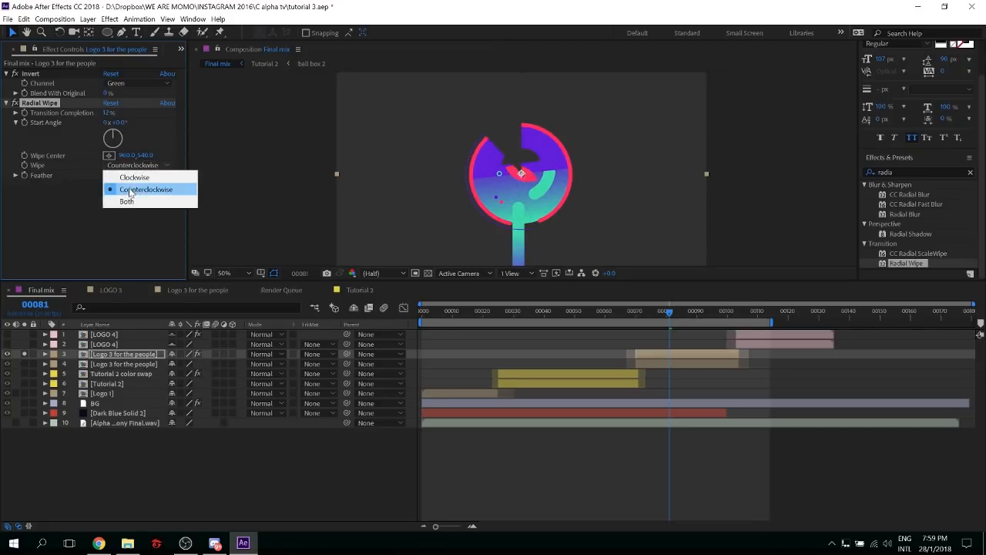
{"action": "left_click", "coordinate": [127, 200]}
{"action": "left_click", "coordinate": [128, 113]}
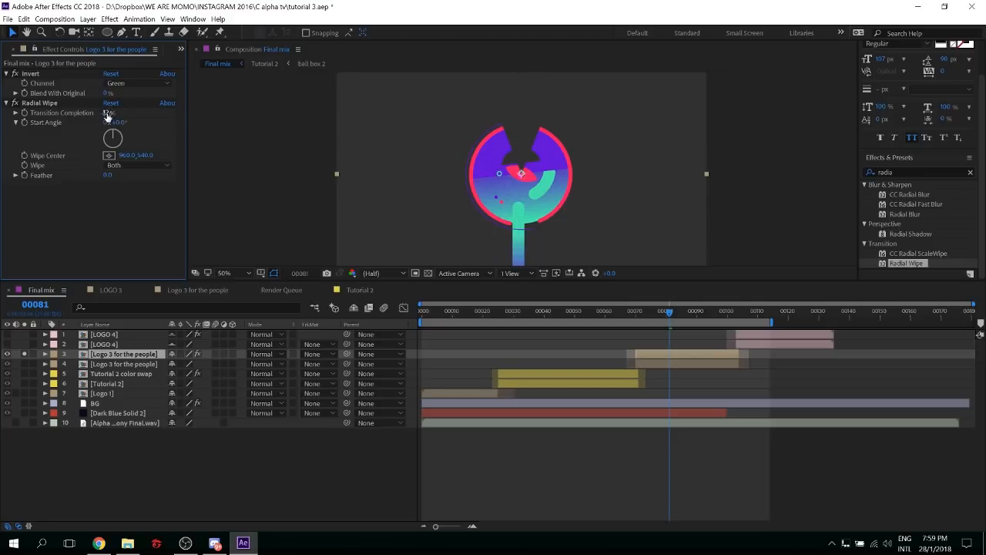
{"action": "mouse_move", "coordinate": [115, 114]}
{"action": "left_mouse_down"}
{"action": "mouse_move", "coordinate": [159, 114]}
{"action": "mouse_move", "coordinate": [98, 114]}
{"action": "left_mouse_up"}
{"action": "left_click", "coordinate": [137, 164]}
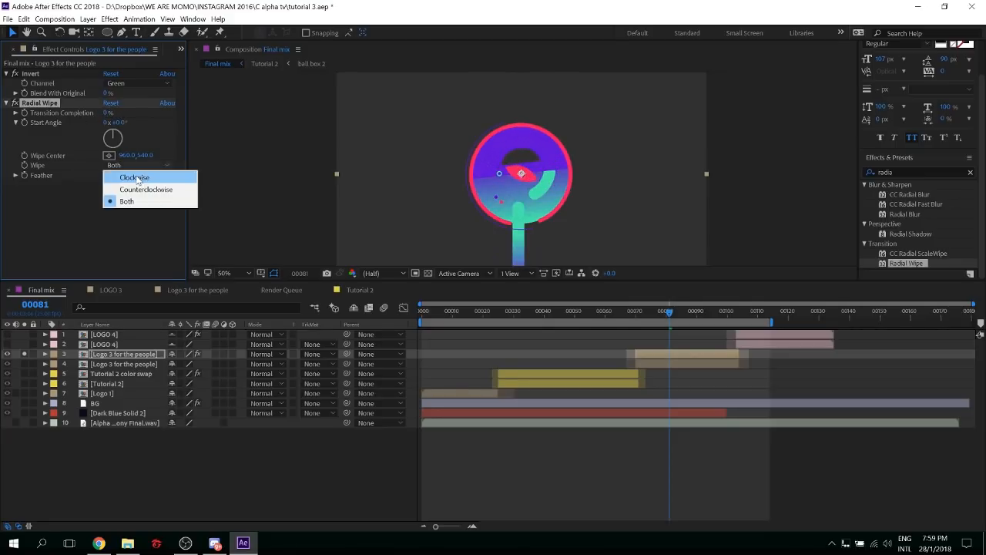
{"action": "left_click", "coordinate": [122, 176]}
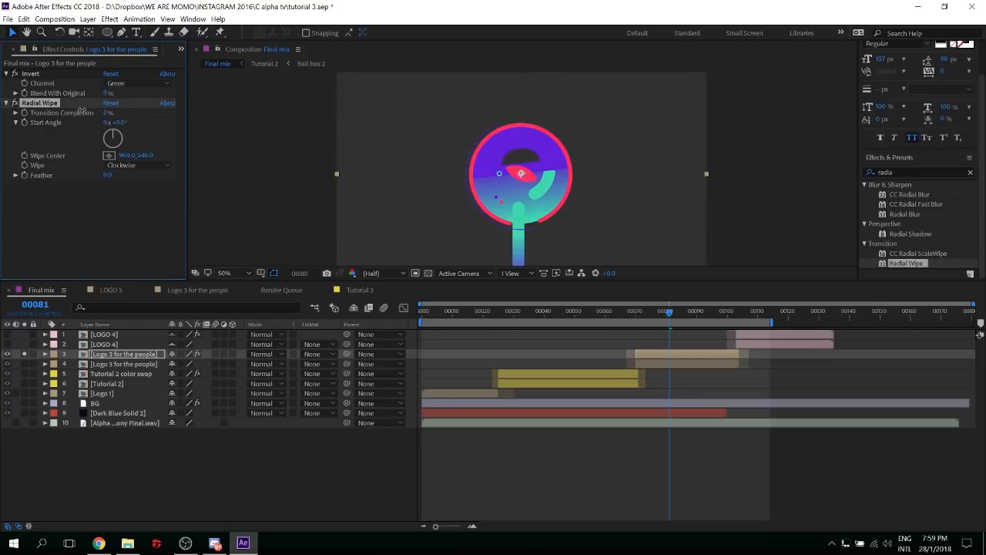
Set Radial Wipe to 88% Transition Completion, unsolo the upper logo copy at frame 70, and set Start Angle to 45°
{"action": "left_click_drag", "start_coordinate": [81, 111], "coordinate": [157, 123]}
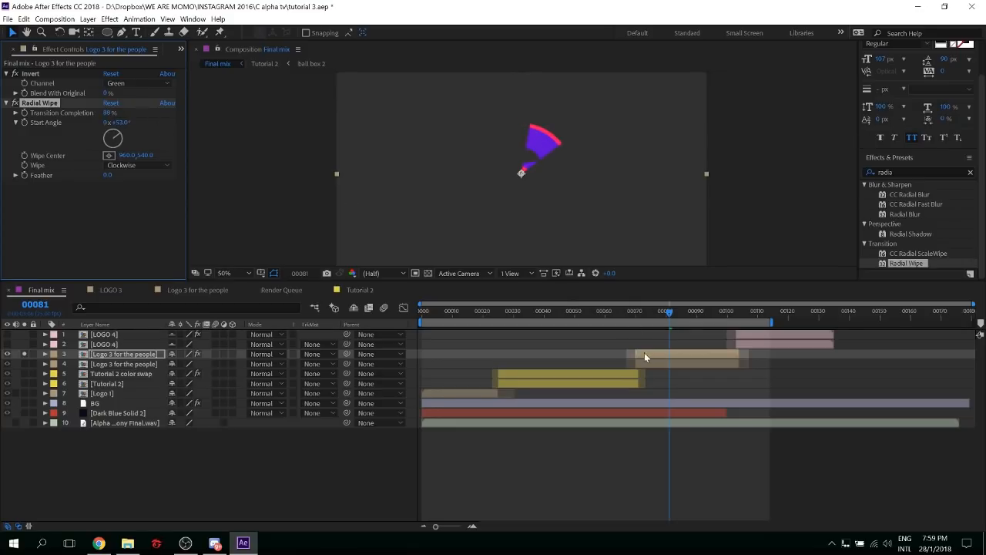
{"action": "key", "text": "i"}
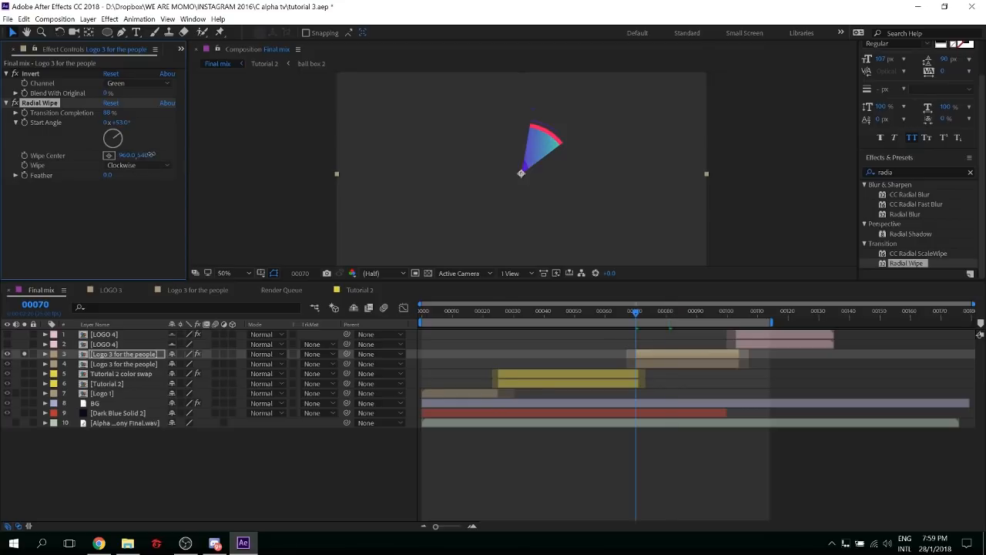
{"action": "left_click", "coordinate": [24, 354]}
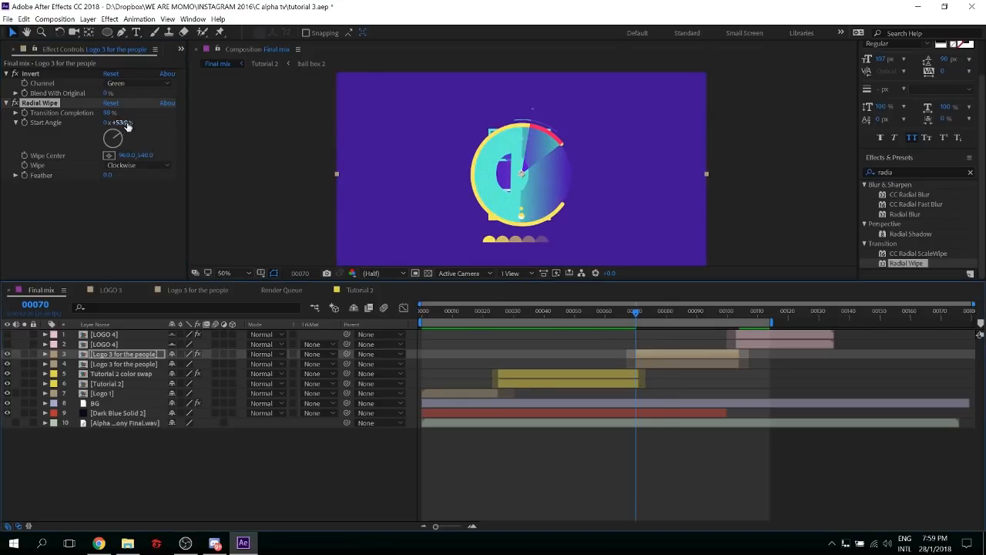
{"action": "left_click_drag", "start_coordinate": [128, 124], "coordinate": [114, 122]}
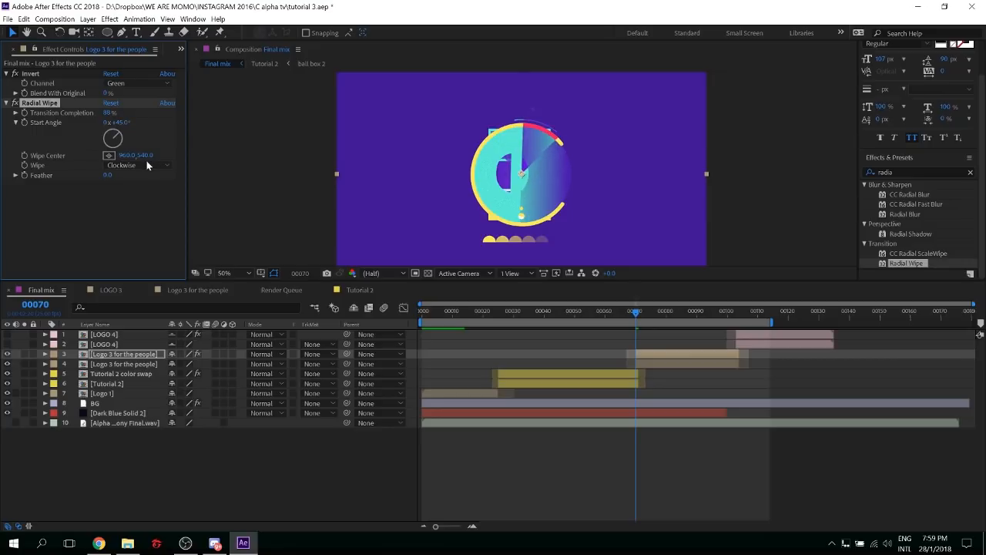
Fine-tune the Radial Wipe's Transition Completion to 87% and preview the wedge from frame 70
{"action": "left_click", "coordinate": [109, 112]}
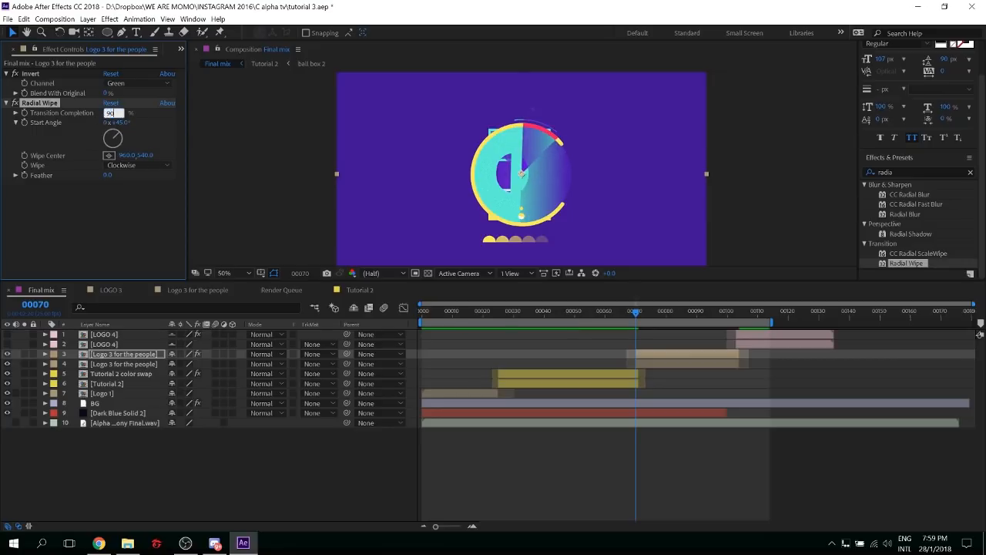
{"action": "key", "text": "Return"}
{"action": "left_click_drag", "start_coordinate": [110, 113], "coordinate": [108, 112]}
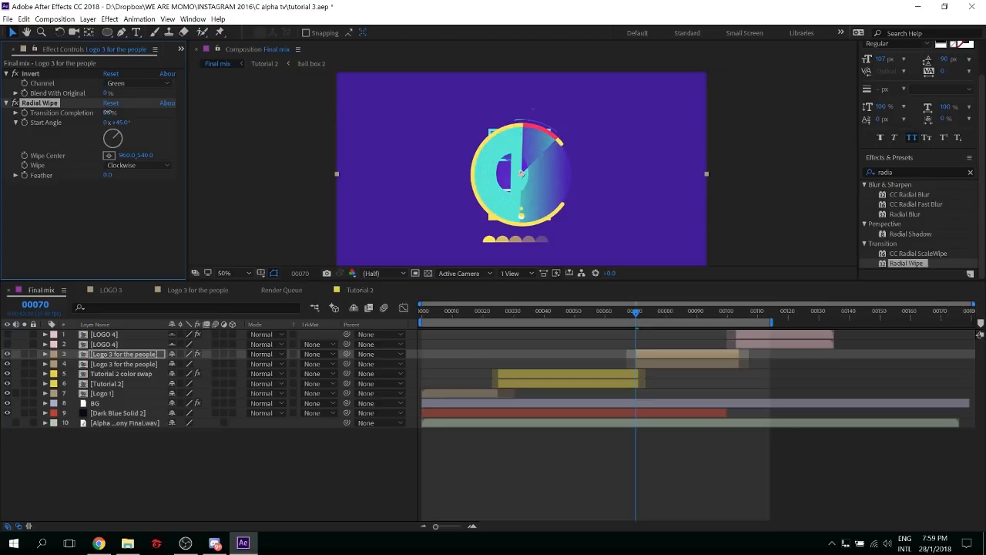
{"action": "left_click", "coordinate": [107, 112]}
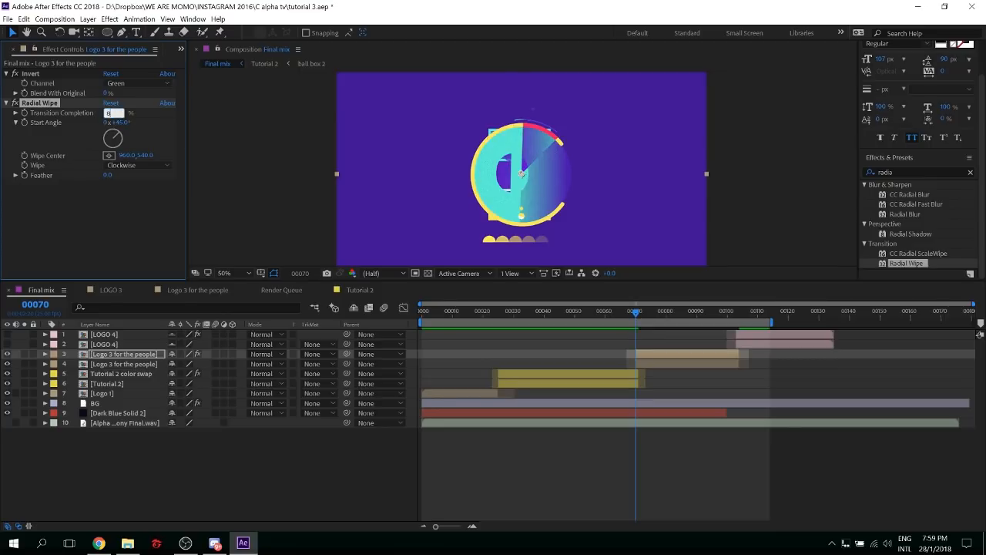
{"action": "key", "text": "Return"}
{"action": "key", "text": "space"}
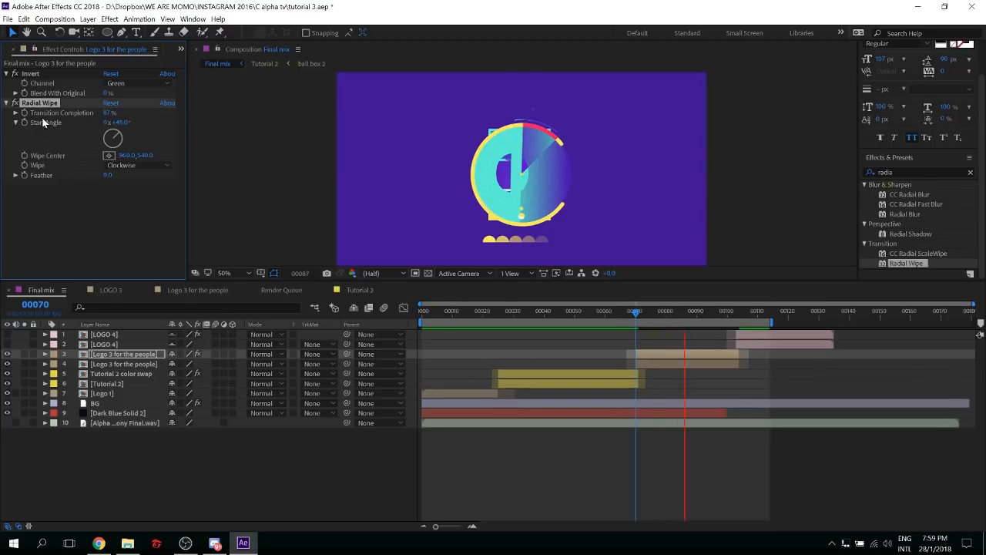
Start keyframing Transition Completion and Start Angle at frame 70 and reveal both animated properties in the timeline
{"action": "left_click", "coordinate": [635, 314]}
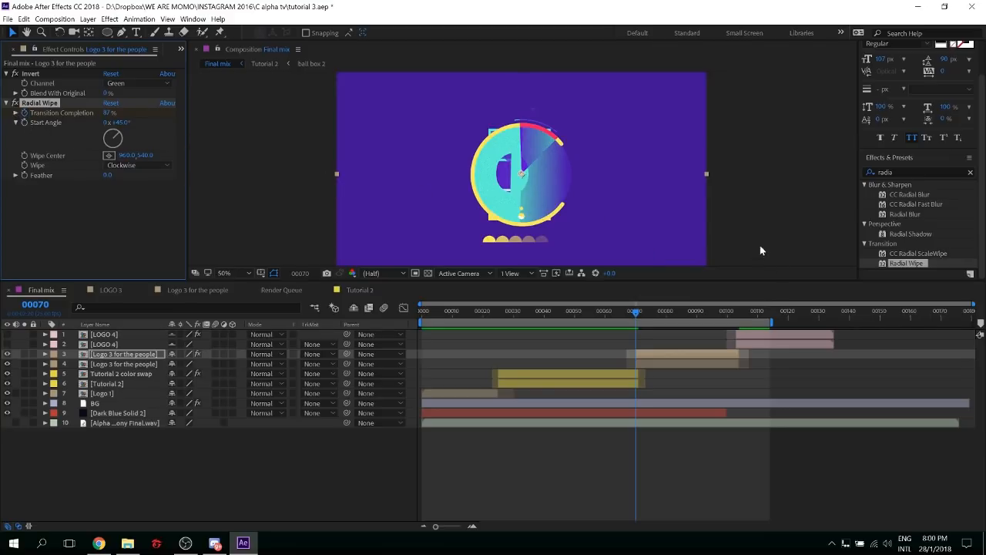
{"action": "key", "text": "u"}
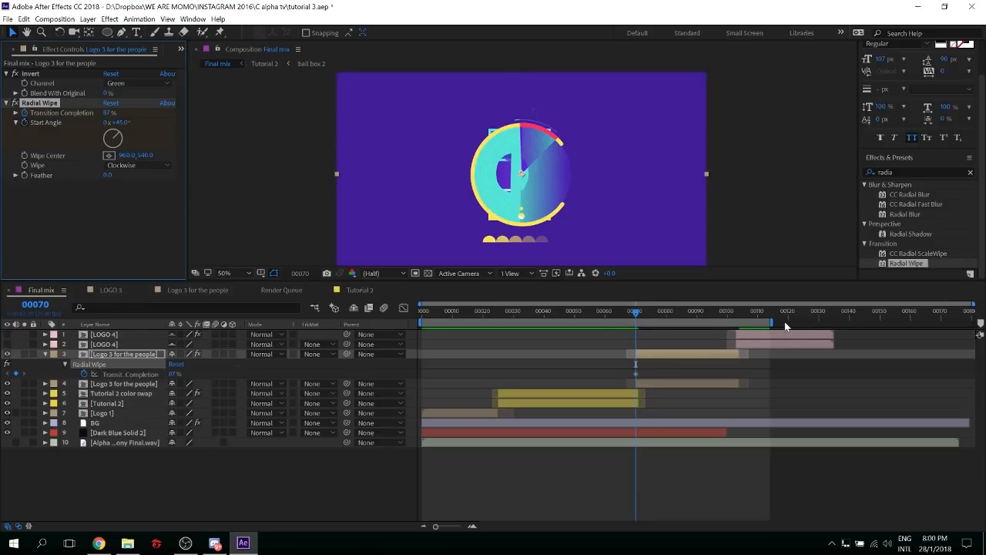
{"action": "key", "text": "u"}
{"action": "key", "text": "u"}
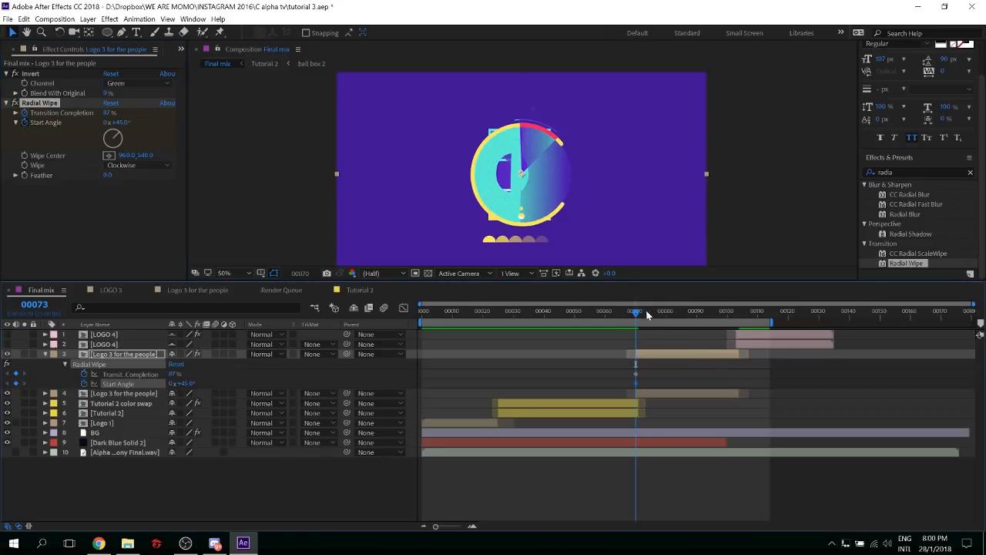
At frame 75, keyframe the Radial Wipe's Start Angle at -3° and Transition Completion at 92%
{"action": "left_click_drag", "start_coordinate": [636, 312], "coordinate": [650, 310]}
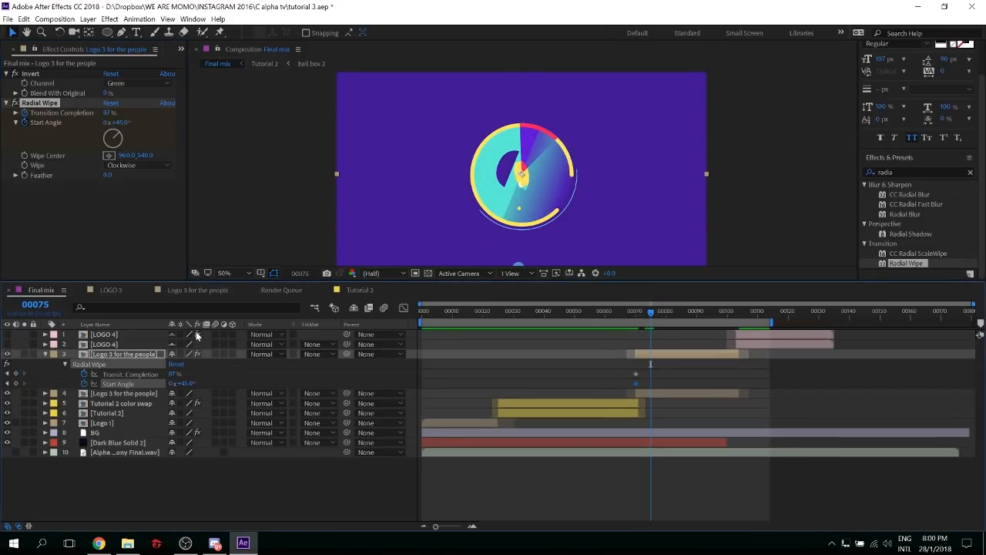
{"action": "left_click_drag", "start_coordinate": [192, 383], "coordinate": [157, 382]}
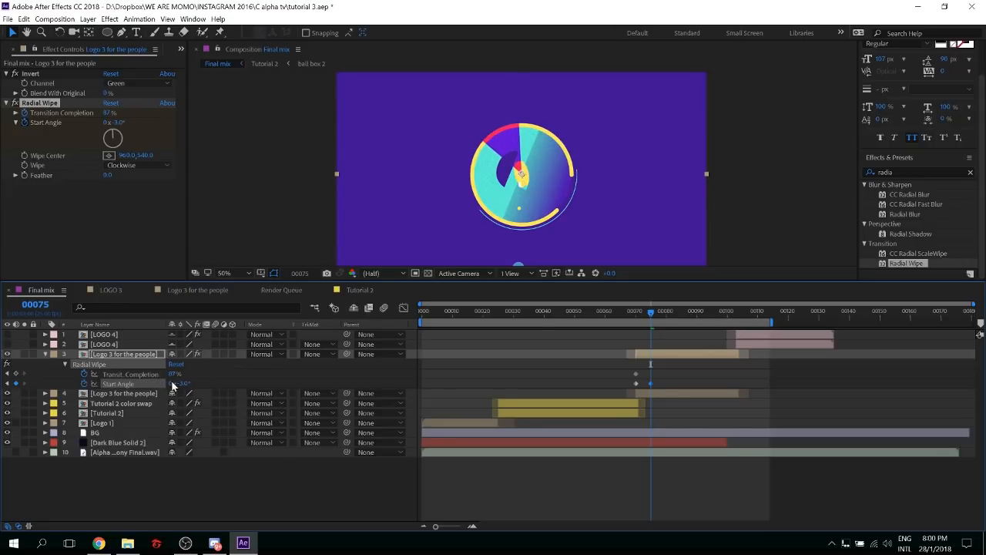
{"action": "left_click_drag", "start_coordinate": [175, 374], "coordinate": [176, 374]}
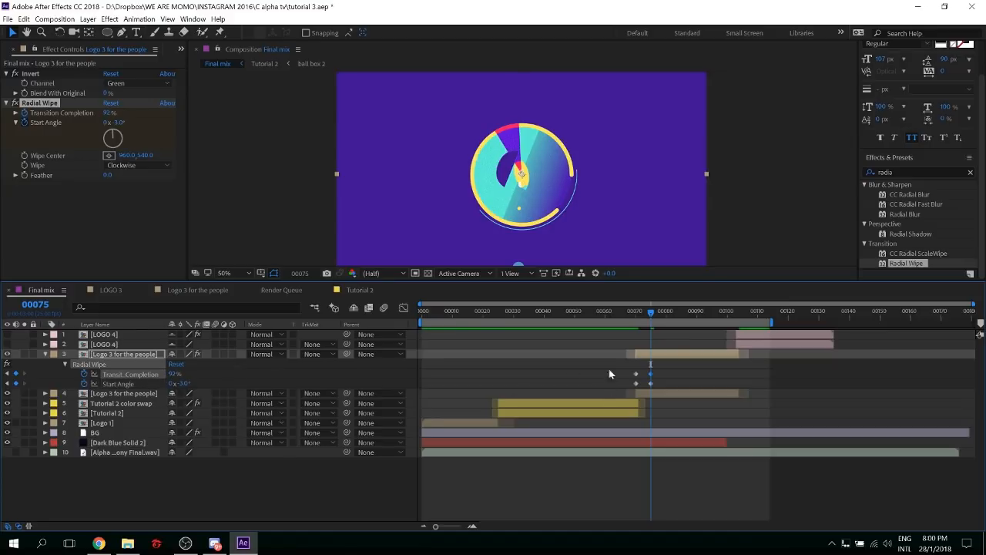
Keyframe the Radial Wipe at frame 80 with -31° Start Angle and 96% completion, and at frame 86 with -53° and 98%
{"action": "left_click", "coordinate": [665, 314]}
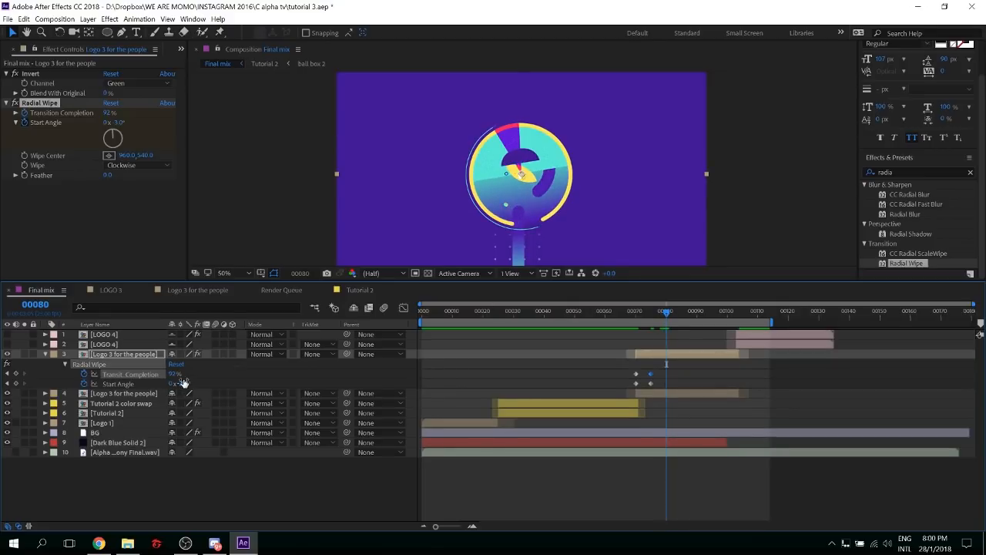
{"action": "mouse_move", "coordinate": [176, 383]}
{"action": "left_mouse_down"}
{"action": "mouse_move", "coordinate": [165, 379]}
{"action": "mouse_move", "coordinate": [176, 375]}
{"action": "left_mouse_up"}
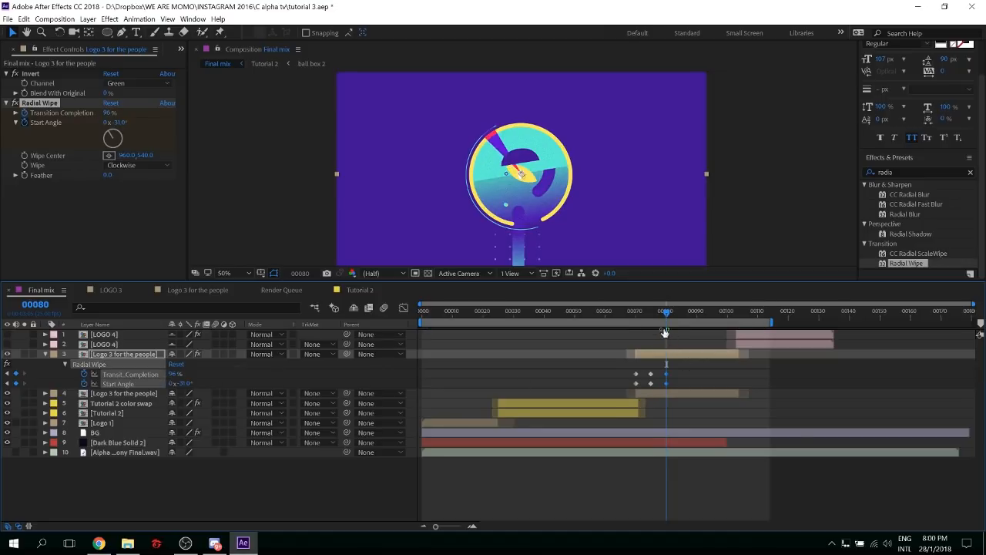
{"action": "left_click_drag", "start_coordinate": [668, 314], "coordinate": [685, 313]}
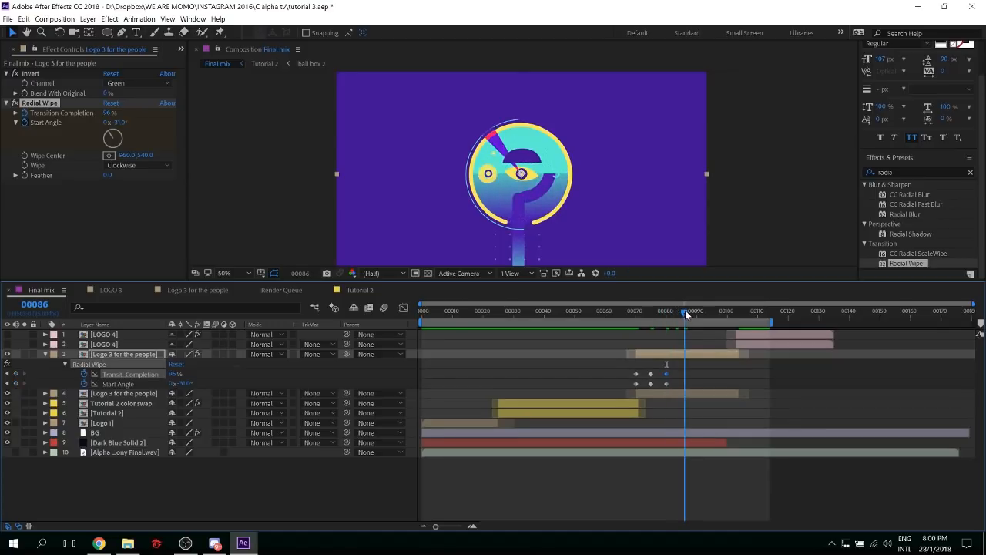
{"action": "mouse_move", "coordinate": [180, 383]}
{"action": "left_mouse_down"}
{"action": "mouse_move", "coordinate": [170, 383]}
{"action": "mouse_move", "coordinate": [175, 374]}
{"action": "left_mouse_up"}
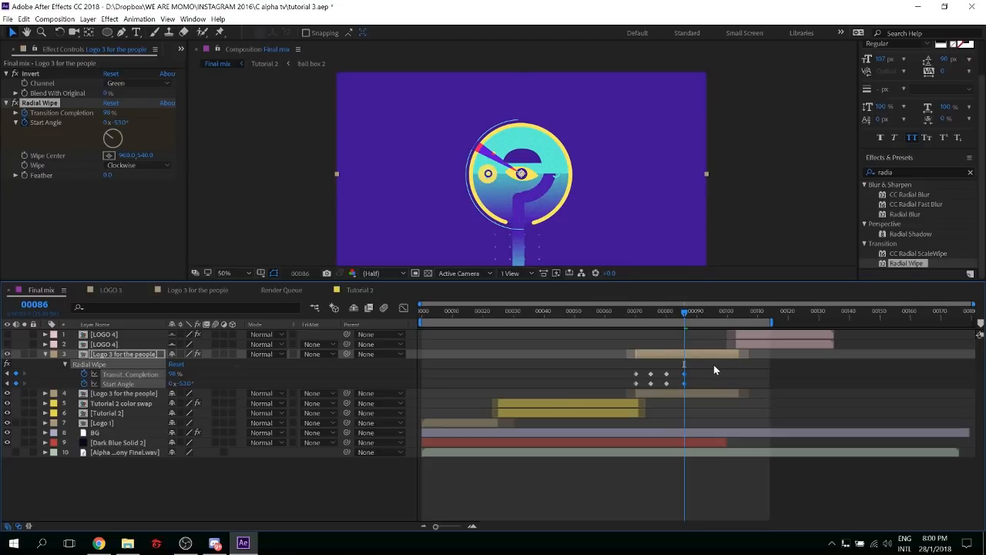
At frame 89, keyframe the Radial Wipe's Start Angle at -86° and Transition Completion at 99%
{"action": "left_click_drag", "start_coordinate": [687, 310], "coordinate": [695, 314]}
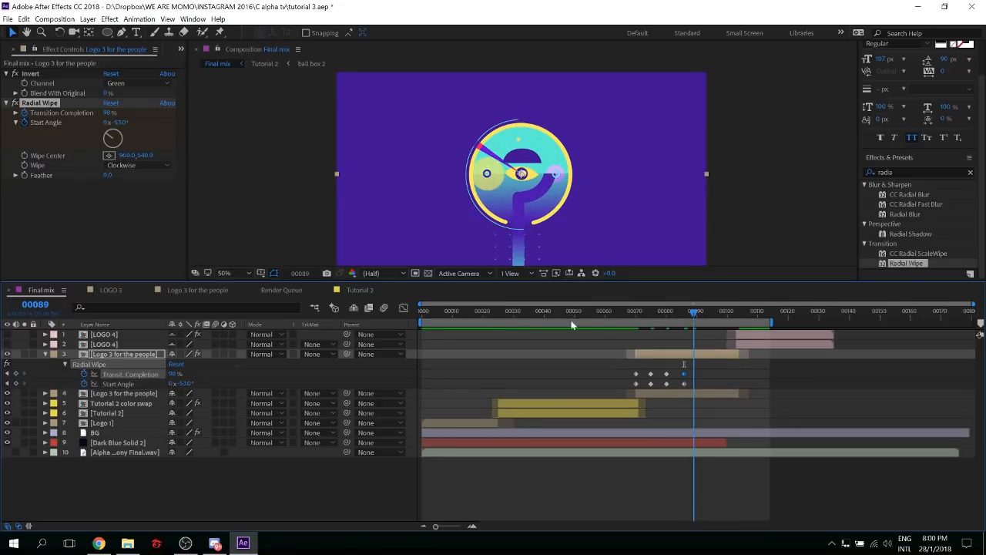
{"action": "left_click_drag", "start_coordinate": [187, 384], "coordinate": [171, 391]}
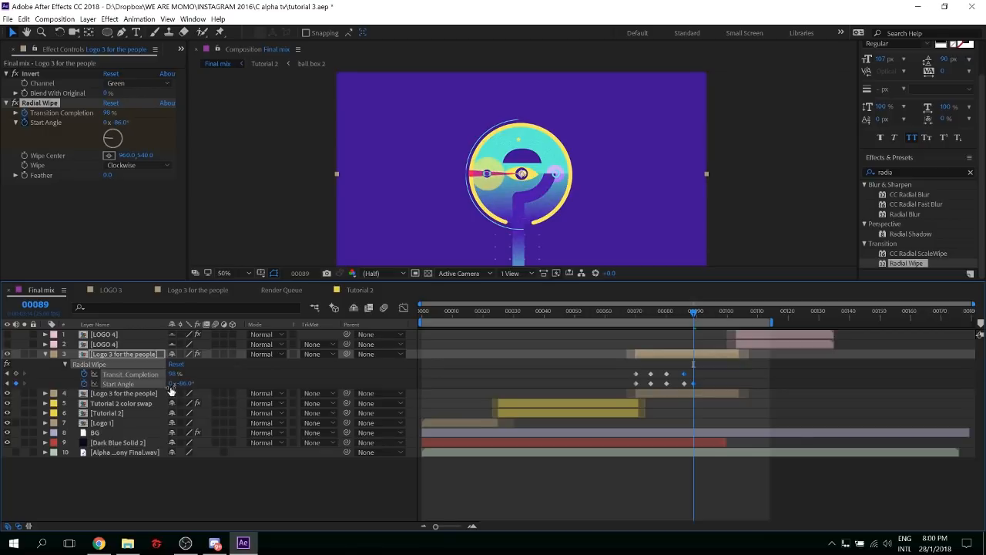
{"action": "left_click", "coordinate": [175, 373]}
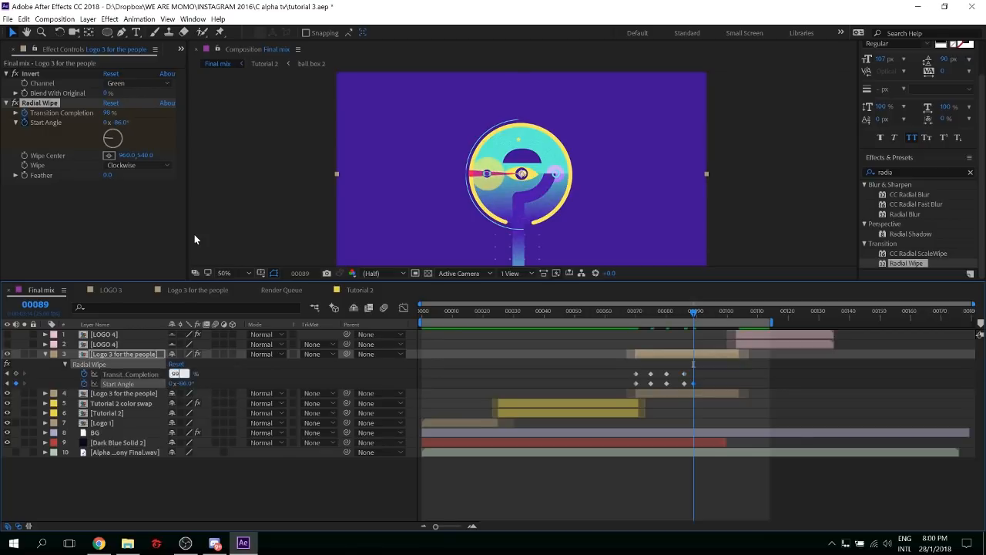
{"action": "type", "text": "99"}
{"action": "key", "text": "Return"}
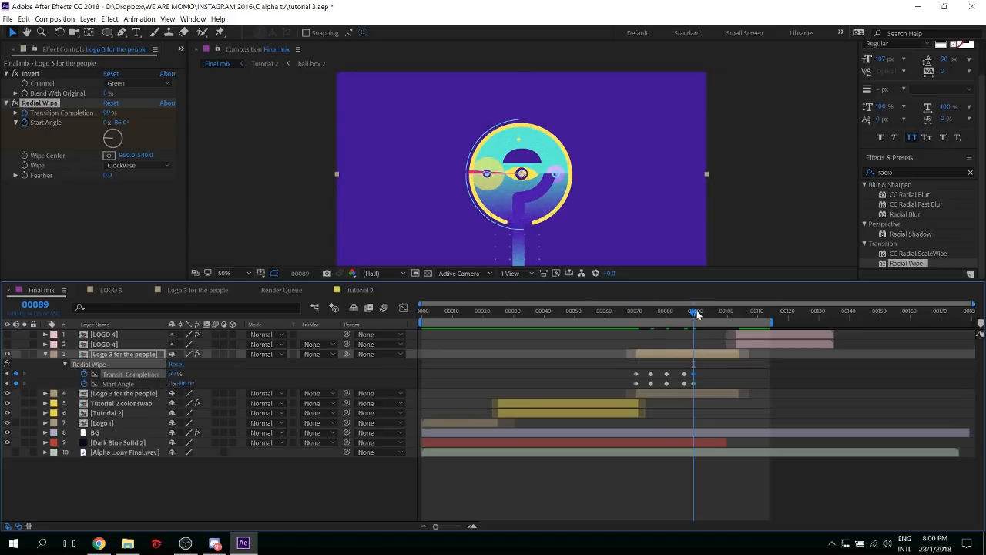
Keyframe Transition Completion at 100% on frame 91 and preview the wipe animation from frame 70
{"action": "left_click_drag", "start_coordinate": [696, 309], "coordinate": [700, 310]}
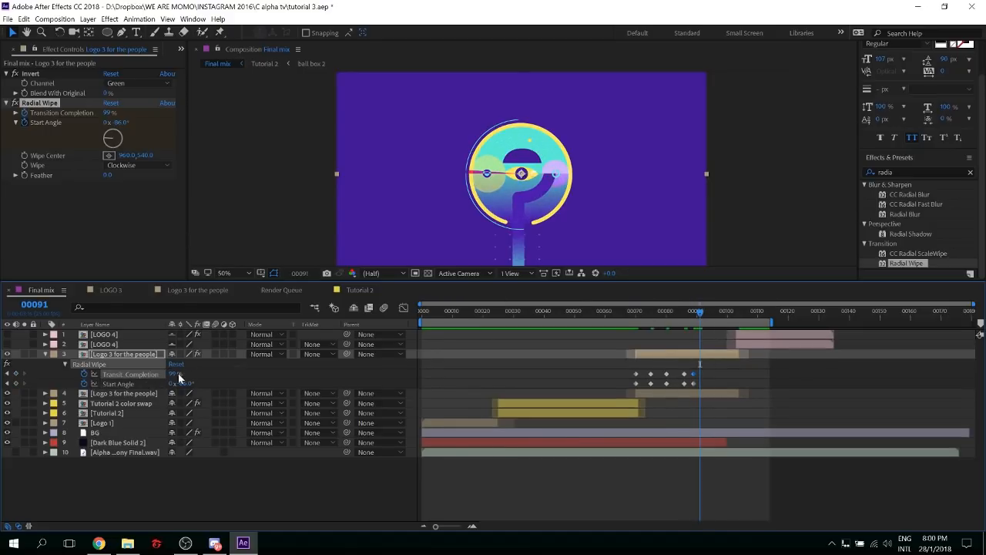
{"action": "left_click_drag", "start_coordinate": [179, 376], "coordinate": [187, 376]}
{"action": "left_click", "coordinate": [635, 312]}
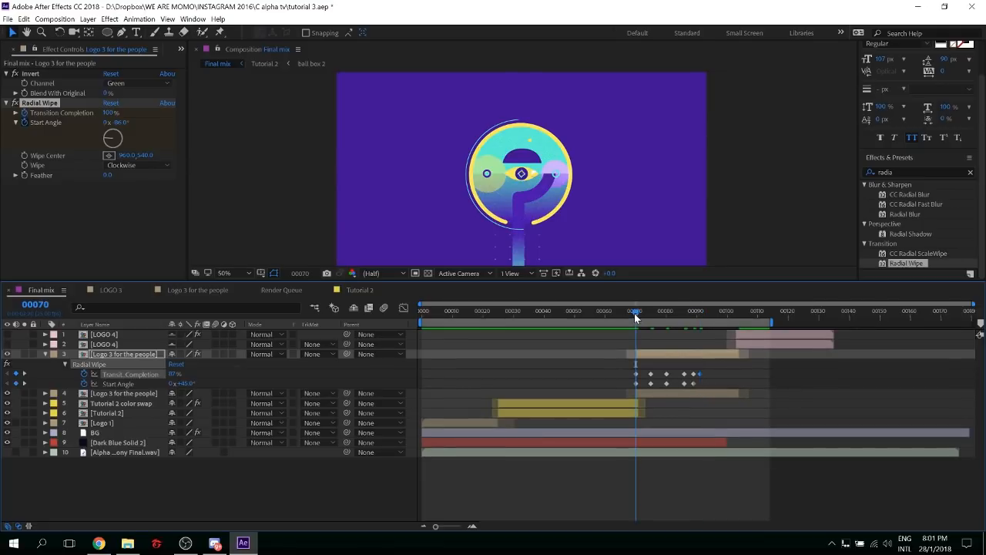
{"action": "key", "text": "space"}
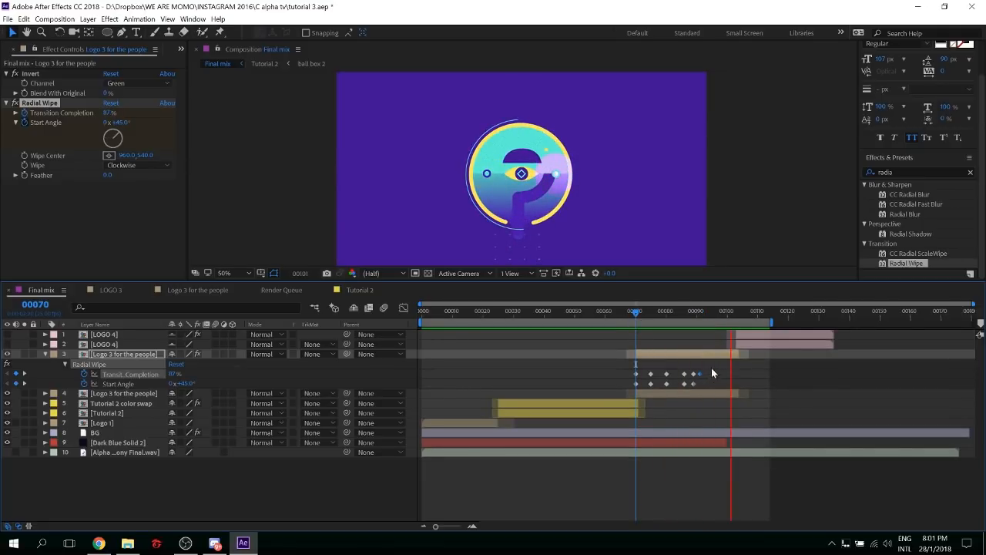
Convert all of the upper Logo 3 for the people layer's Radial Wipe keyframes to hold keyframes and preview the stepped wipe
{"action": "key", "text": "space"}
{"action": "left_click_drag", "start_coordinate": [601, 398], "coordinate": [711, 369]}
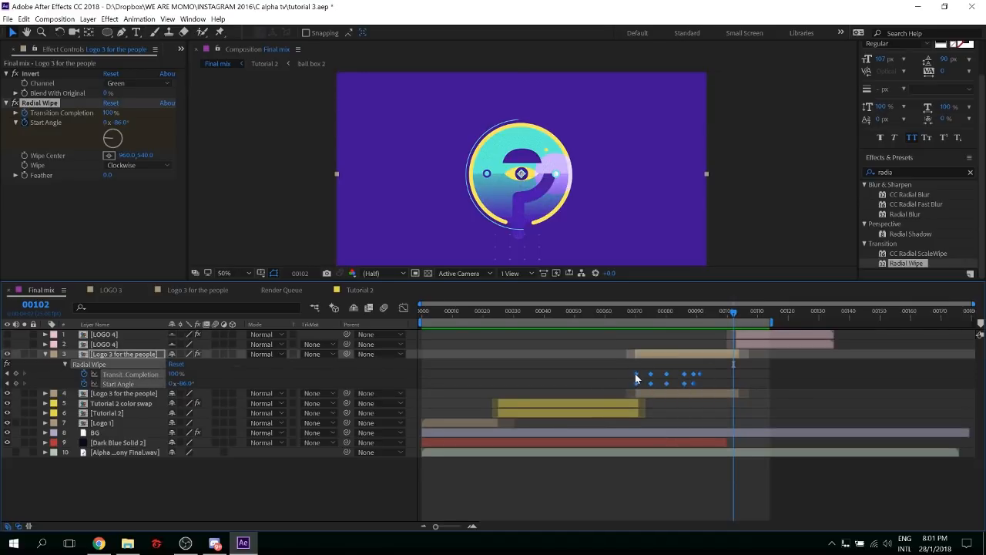
{"action": "right_click", "coordinate": [636, 374]}
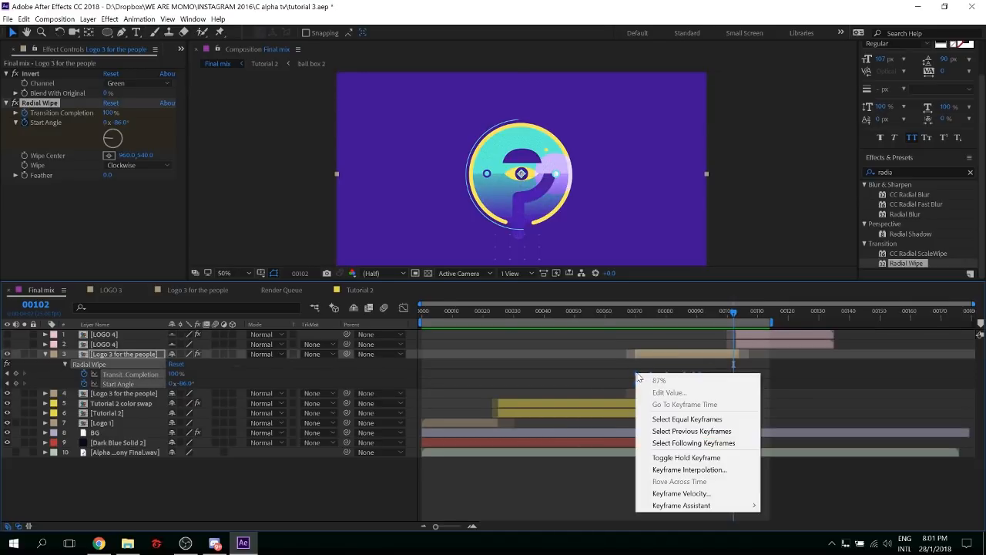
{"action": "left_click", "coordinate": [684, 459]}
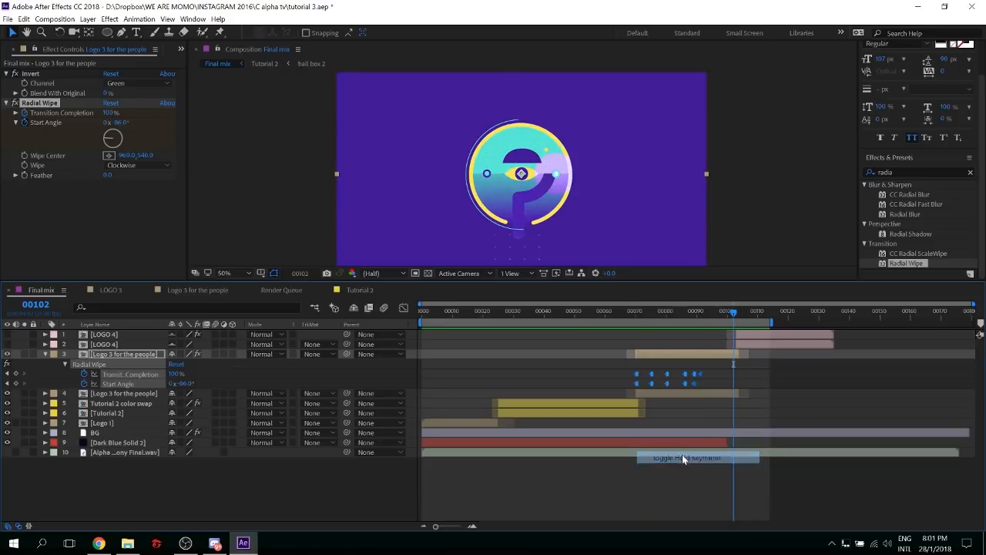
{"action": "left_click", "coordinate": [630, 314]}
{"action": "key", "text": "space"}
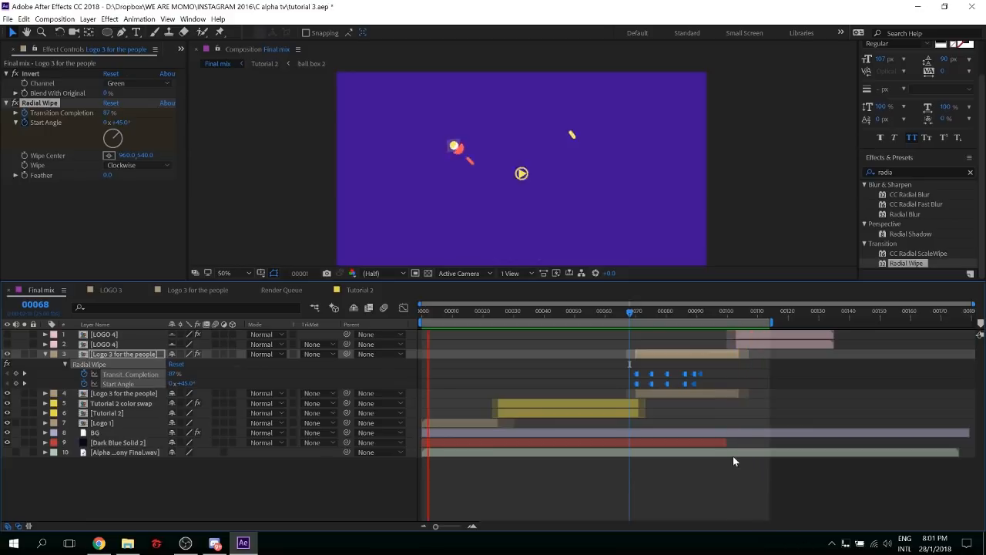
Compress the Radial Wipe keyframes proportionally so they run from frame 70 to about frame 81, and preview the faster wipe
{"action": "left_click", "coordinate": [724, 366]}
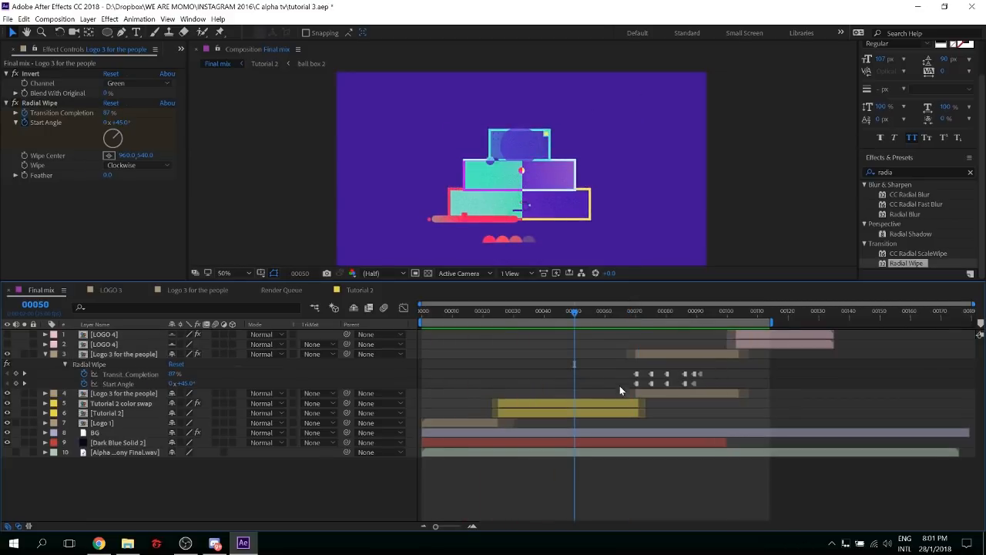
{"action": "left_click_drag", "start_coordinate": [619, 386], "coordinate": [660, 375]}
{"action": "left_click", "coordinate": [678, 370]}
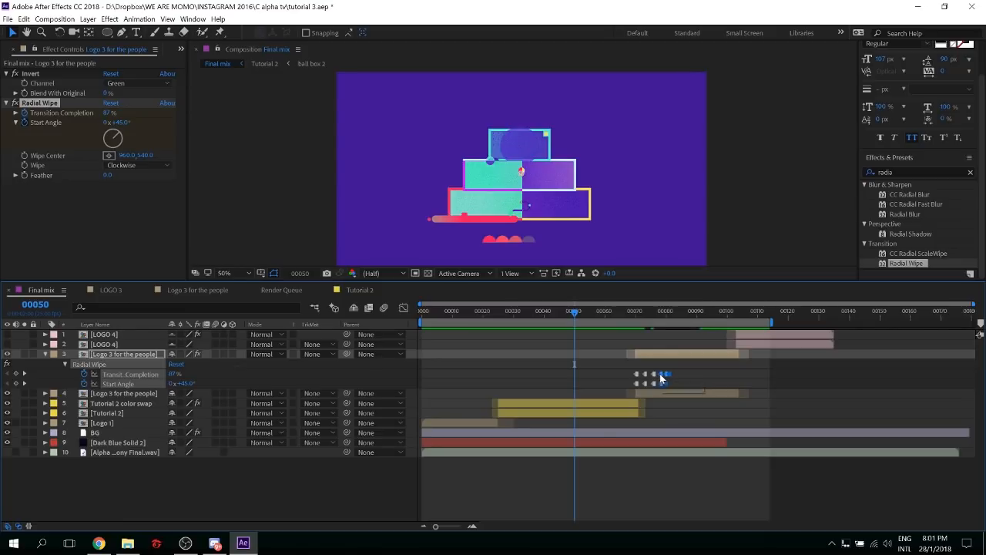
{"action": "left_click", "coordinate": [691, 483]}
{"action": "key", "text": "space"}
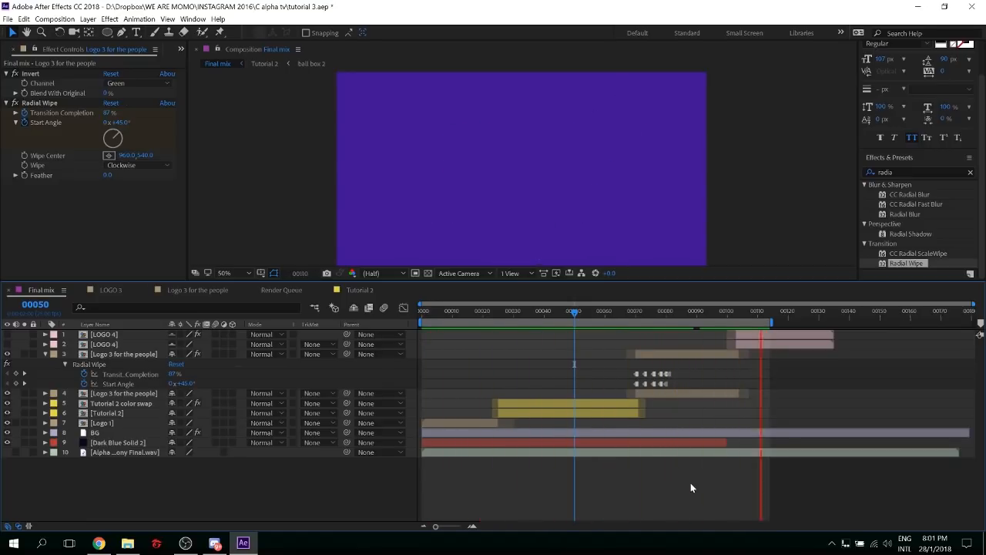
Stretch the Radial Wipe keyframes to end near frame 83, move the final Transition Completion keyframe to about frame 86, and preview
{"action": "mouse_move", "coordinate": [680, 368]}
{"action": "left_mouse_down"}
{"action": "mouse_move", "coordinate": [635, 383]}
{"action": "mouse_move", "coordinate": [677, 375]}
{"action": "left_mouse_up"}
{"action": "left_click", "coordinate": [680, 376]}
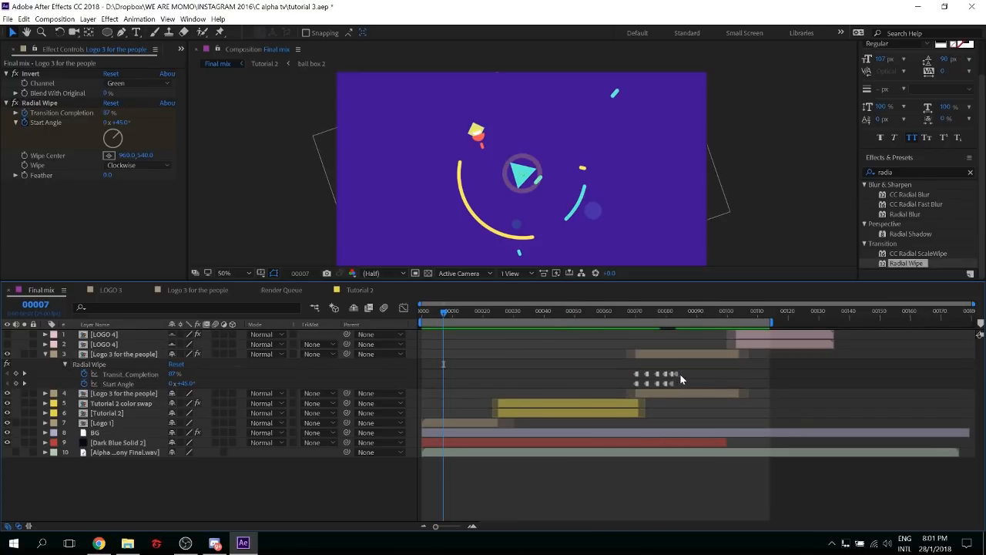
{"action": "left_click_drag", "start_coordinate": [676, 373], "coordinate": [684, 374]}
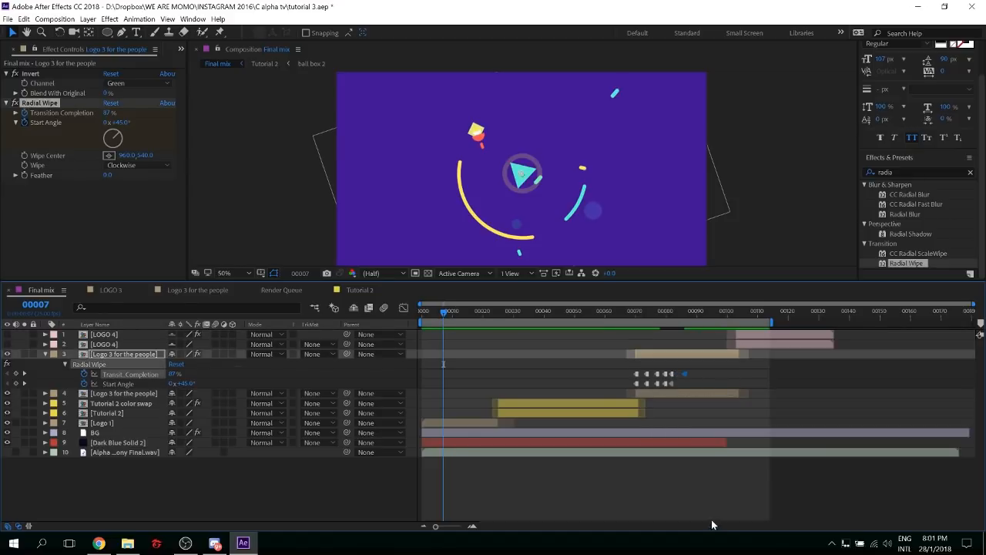
{"action": "key", "text": "space"}
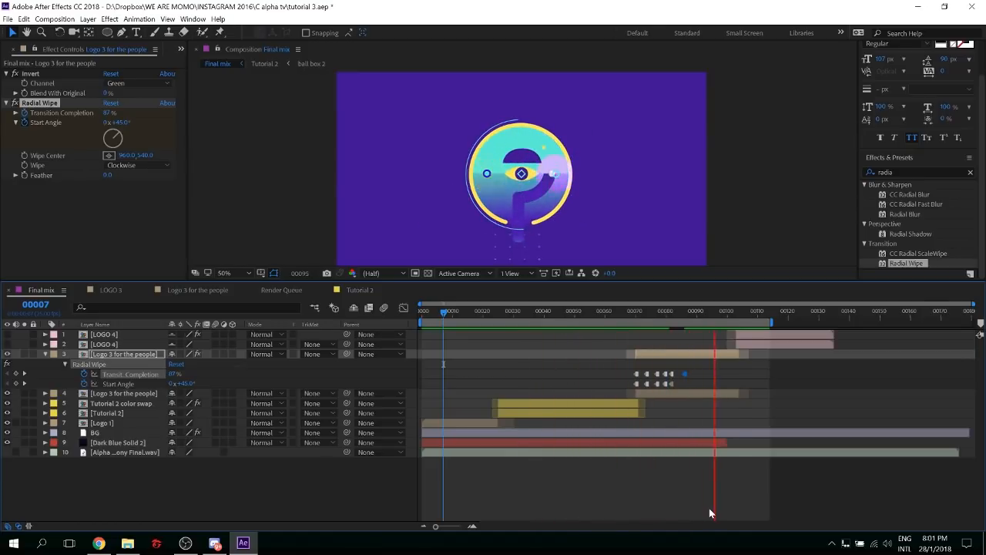
{"action": "key", "text": "space"}
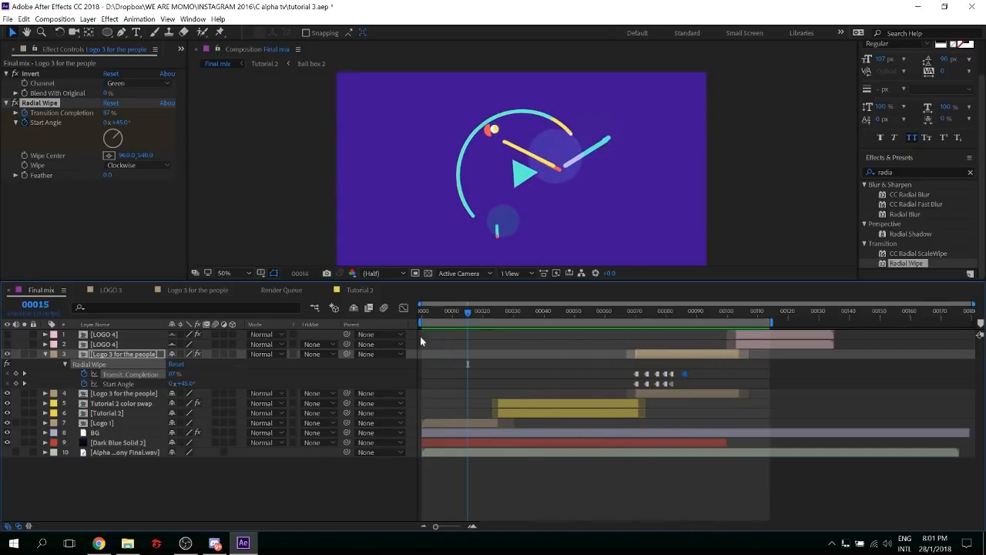
Parent the upper Logo 3 for the people layer to the lower one and keyframe the lower layer's Scale at 100% on frame 87
{"action": "left_click_drag", "start_coordinate": [345, 356], "coordinate": [102, 390]}
{"action": "left_click", "coordinate": [103, 392]}
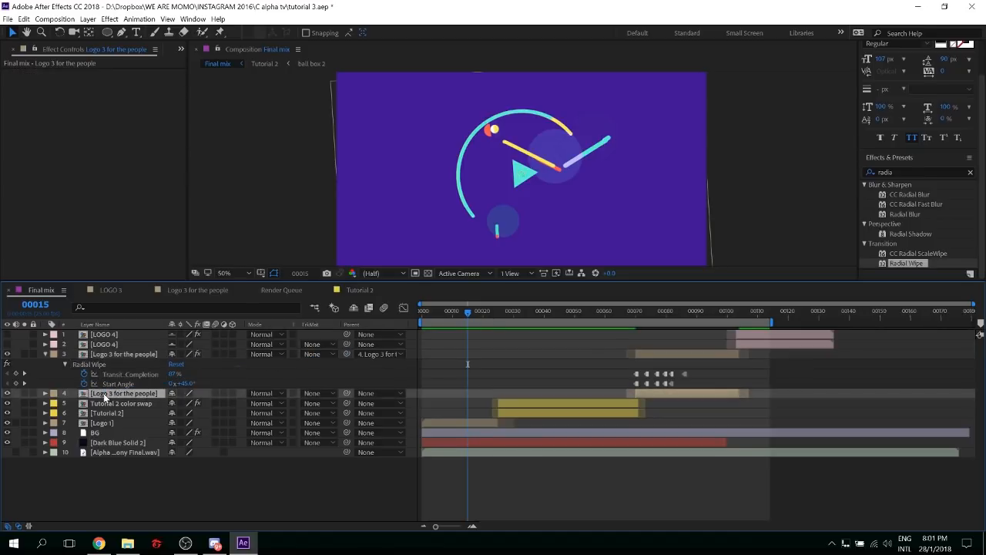
{"action": "left_click", "coordinate": [689, 312]}
{"action": "key", "text": "s"}
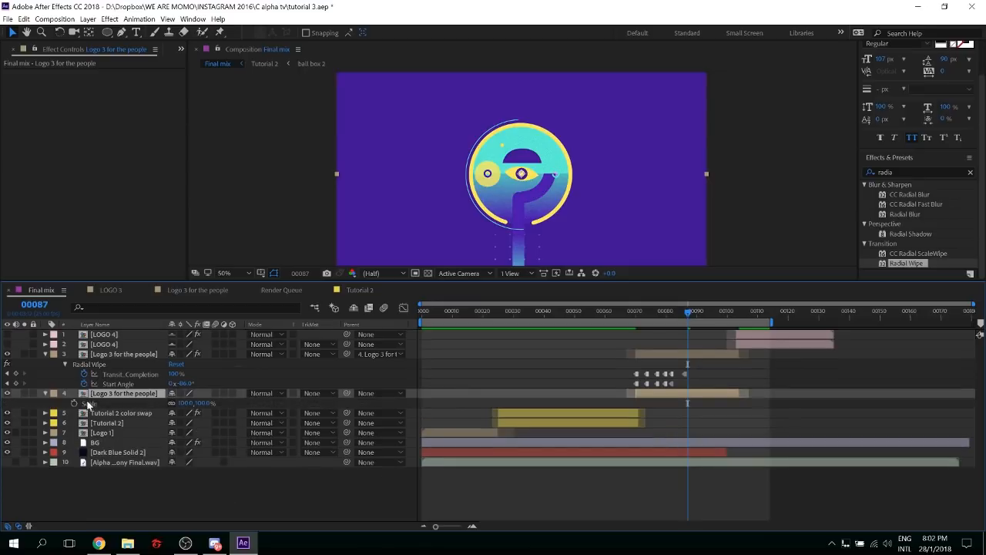
{"action": "left_click", "coordinate": [74, 403]}
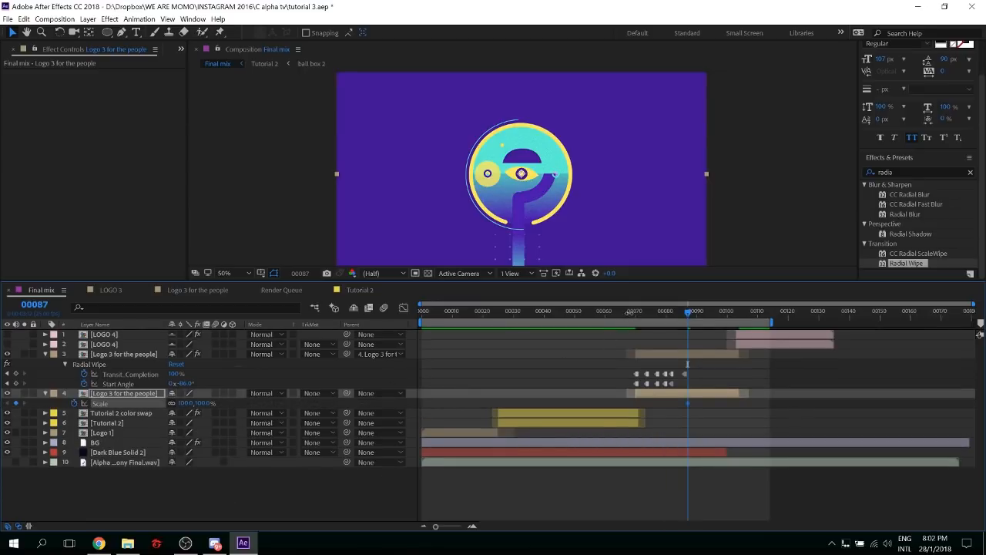
Add a 110% Scale keyframe to the lower Logo 3 for the people layer, place it at about frame 65, and preview
{"action": "left_click", "coordinate": [627, 312]}
{"action": "key", "text": "Home"}
{"action": "left_click", "coordinate": [203, 403]}
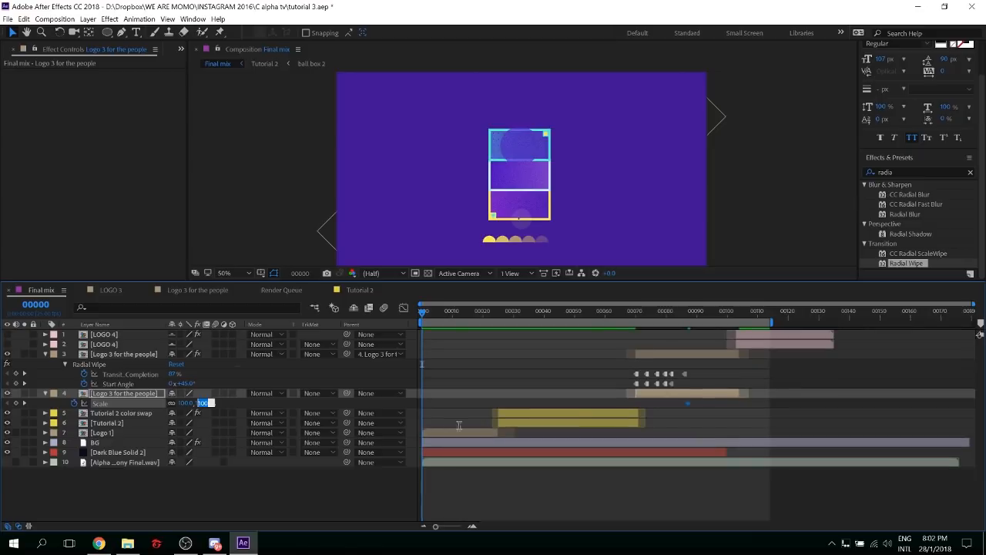
{"action": "type", "text": "0"}
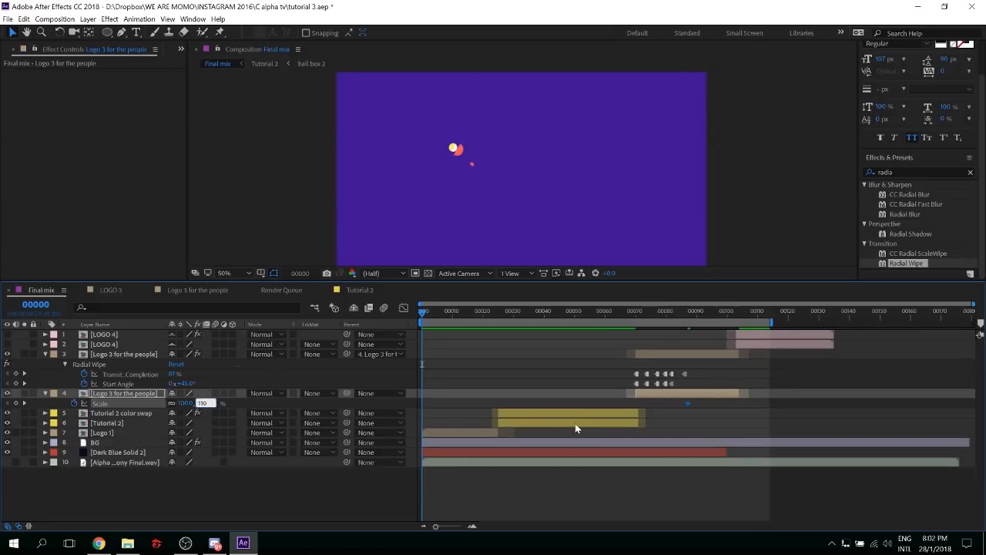
{"action": "key", "text": "Return"}
{"action": "key", "text": "space"}
{"action": "left_click_drag", "start_coordinate": [422, 403], "coordinate": [621, 408]}
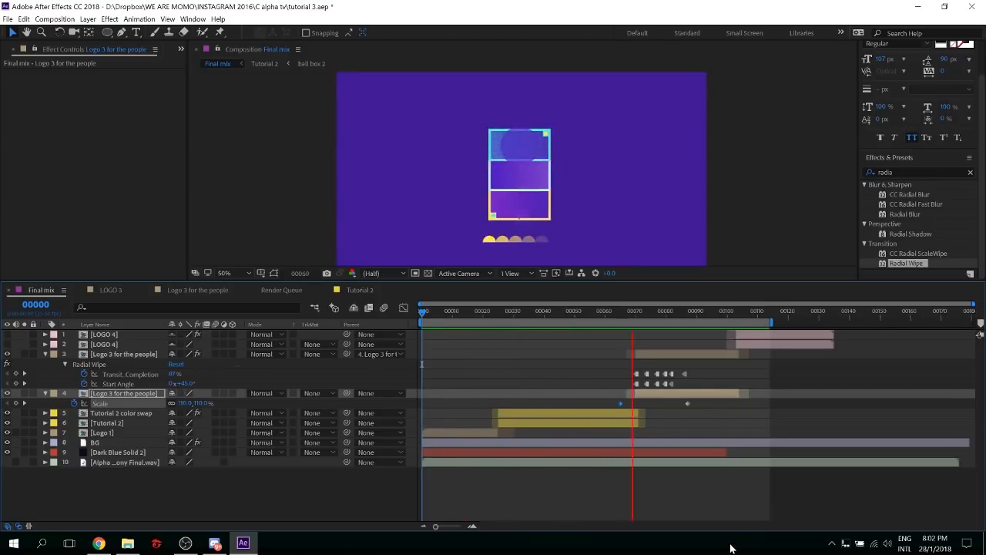
{"action": "key", "text": "space"}
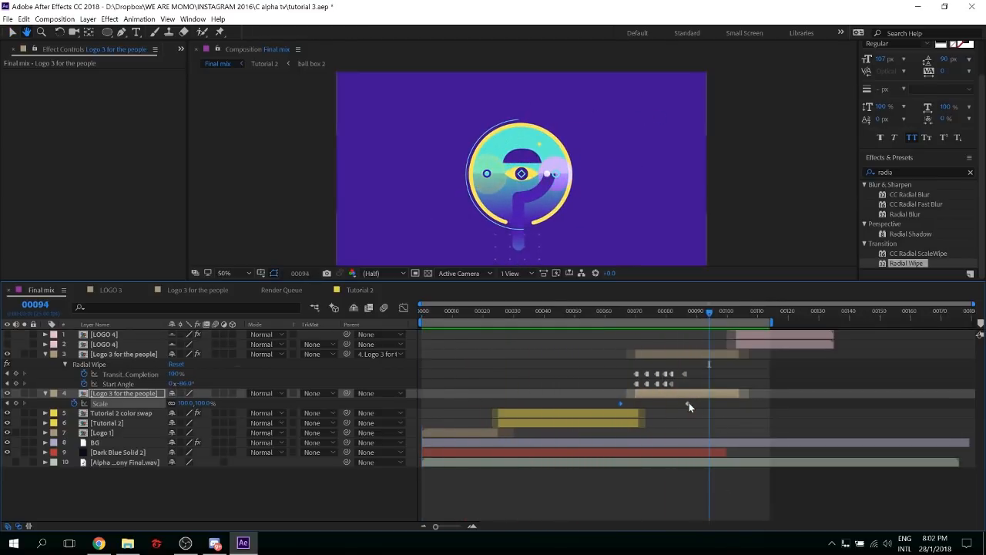
Move the 100% Scale keyframe to about frame 81, preview it, and apply Easy Ease to both Scale keyframes
{"action": "left_click", "coordinate": [687, 403]}
{"action": "left_click_drag", "start_coordinate": [674, 401], "coordinate": [669, 403]}
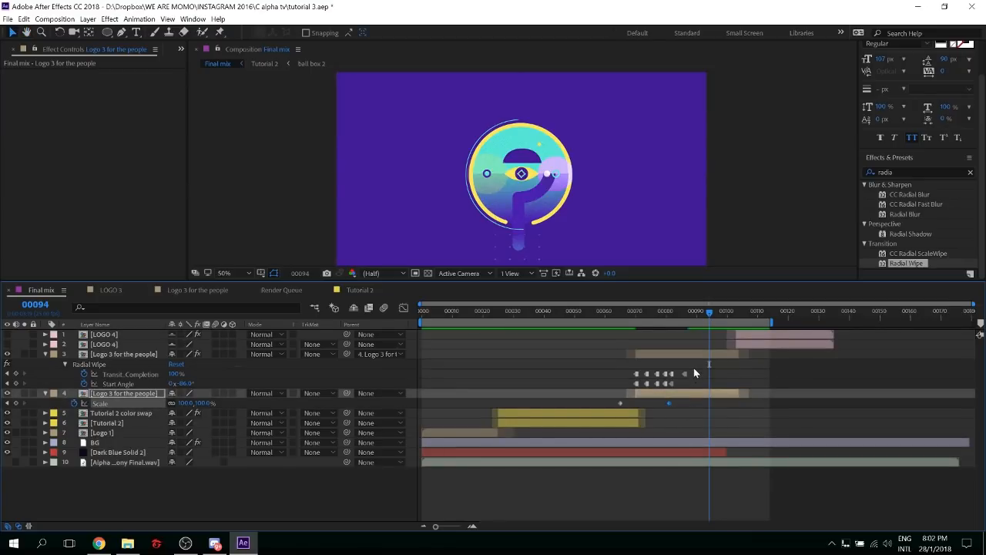
{"action": "key", "text": "space"}
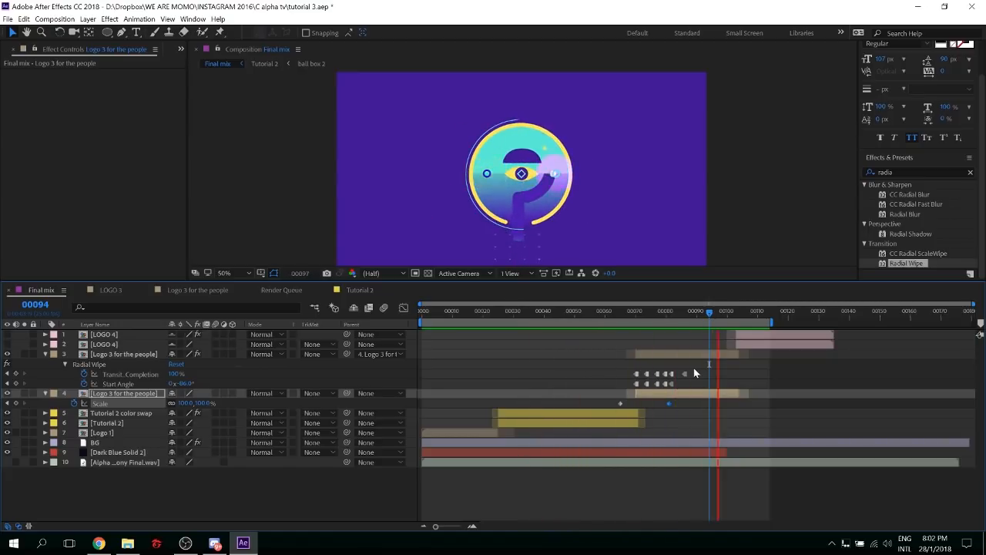
{"action": "key", "text": "space"}
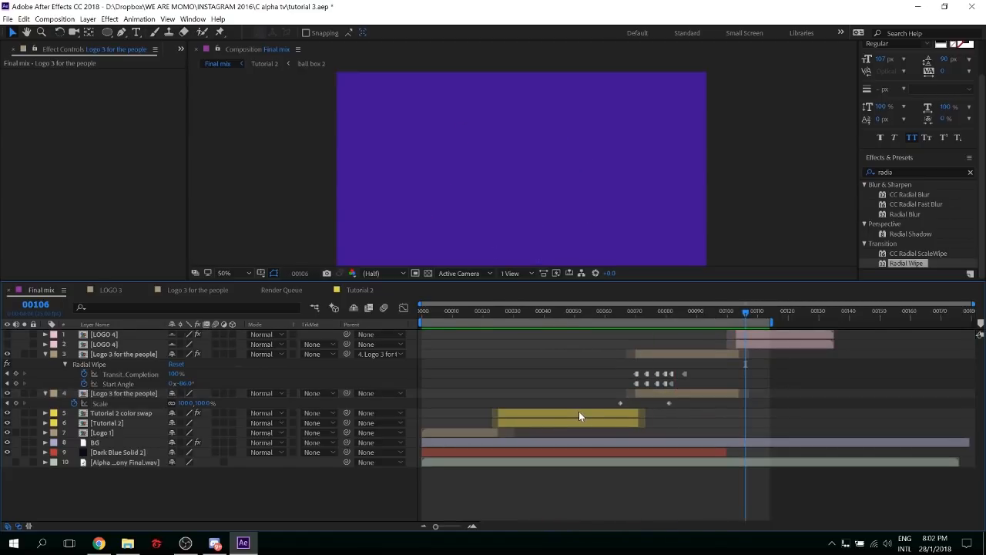
{"action": "key", "text": "F9"}
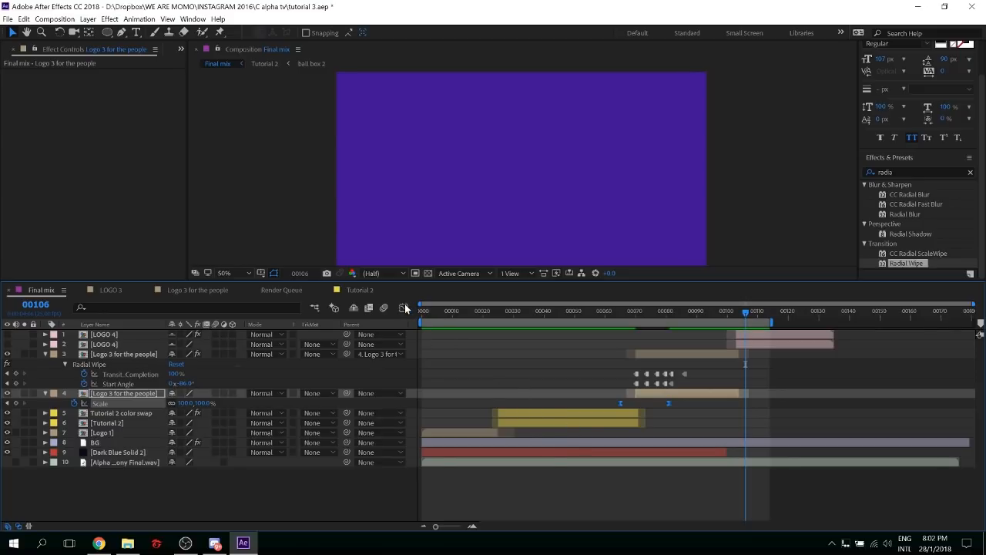
Try a sharper, front-loaded speed curve for the Scale keyframes, restore their Easy Ease, and preview the animation
{"action": "key", "text": "shift+F3"}
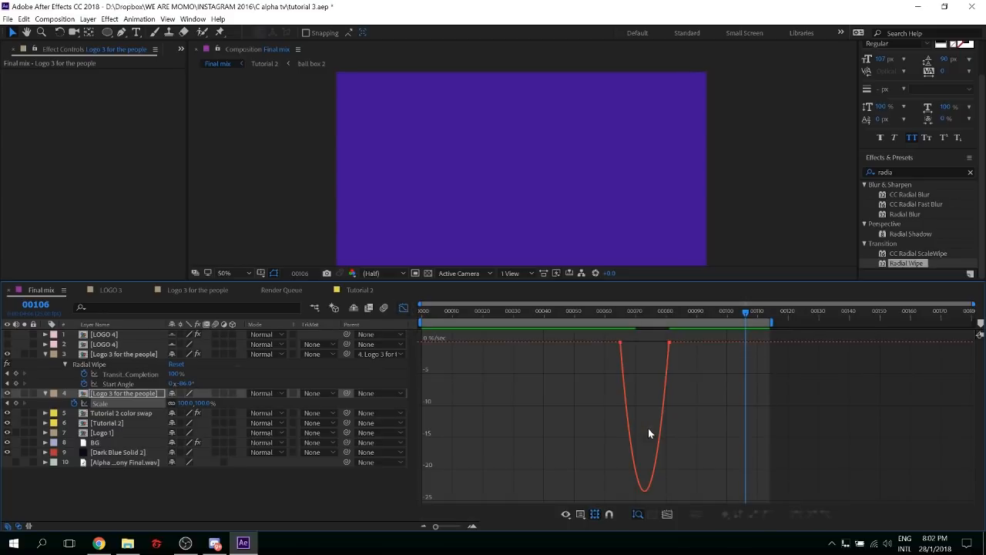
{"action": "left_click", "coordinate": [661, 347]}
{"action": "left_click_drag", "start_coordinate": [627, 343], "coordinate": [620, 342]}
{"action": "key", "text": "space"}
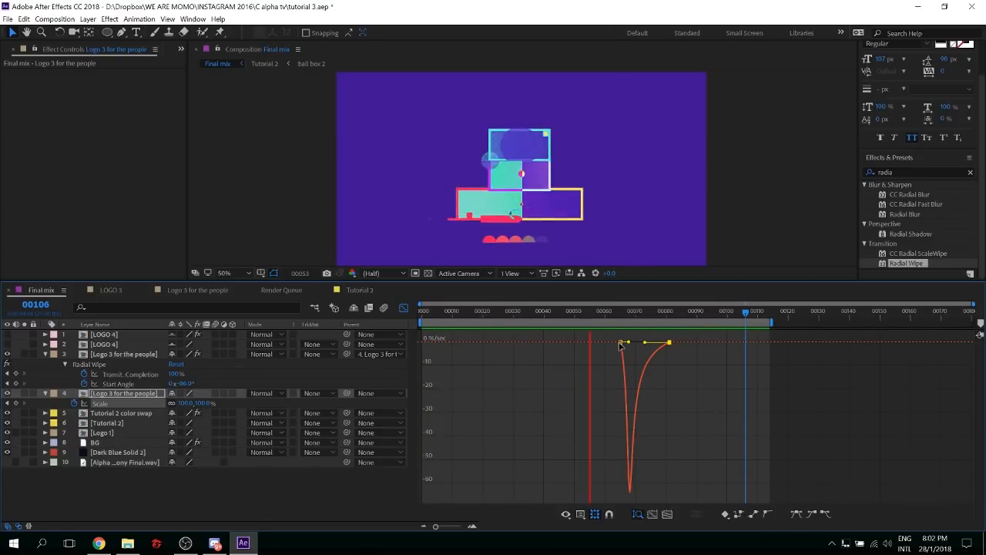
{"action": "key", "text": "space"}
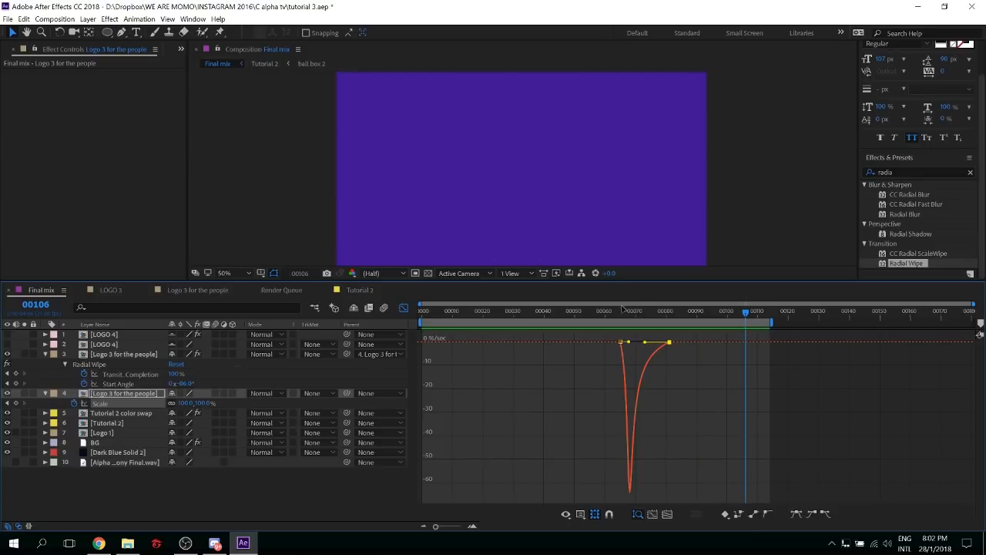
{"action": "key", "text": "F9"}
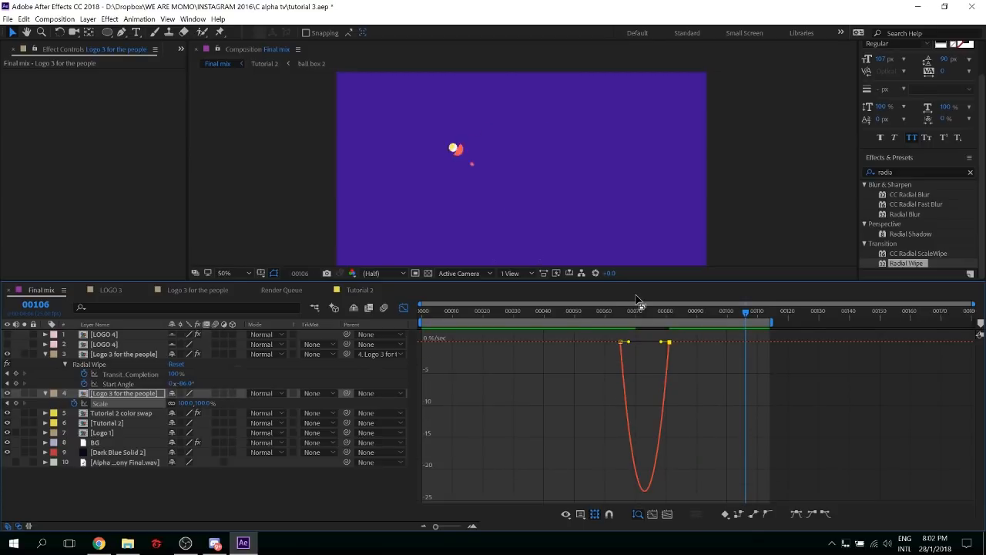
{"action": "key", "text": "space"}
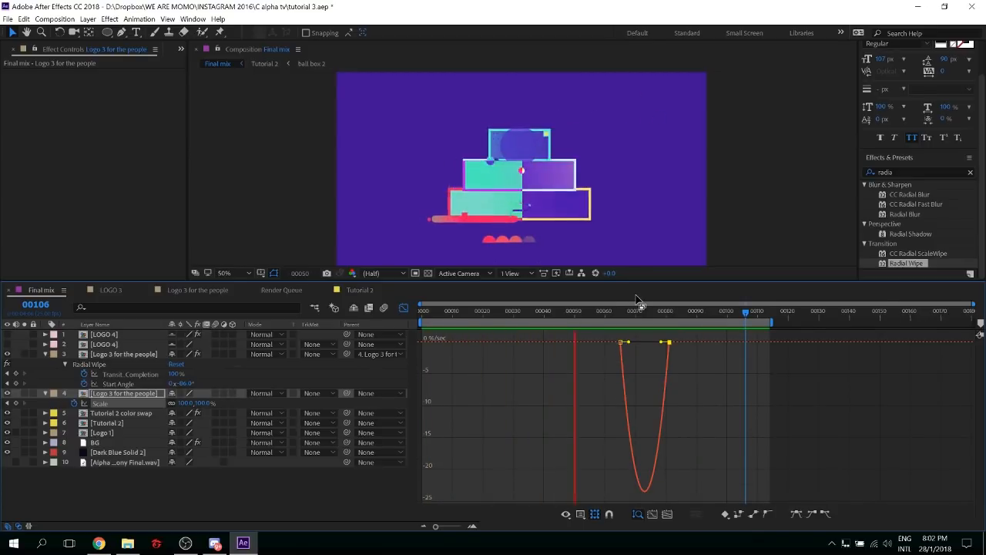
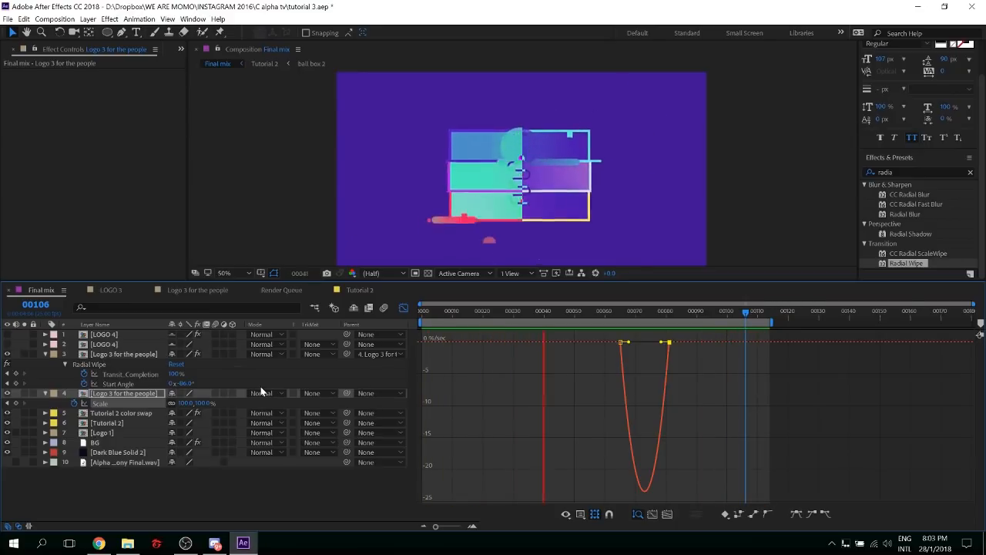
Collapse the upper Logo 3 for the people layer, make both LOGO 4 layers visible, and scrub through them to frame 130
{"action": "left_click", "coordinate": [677, 312]}
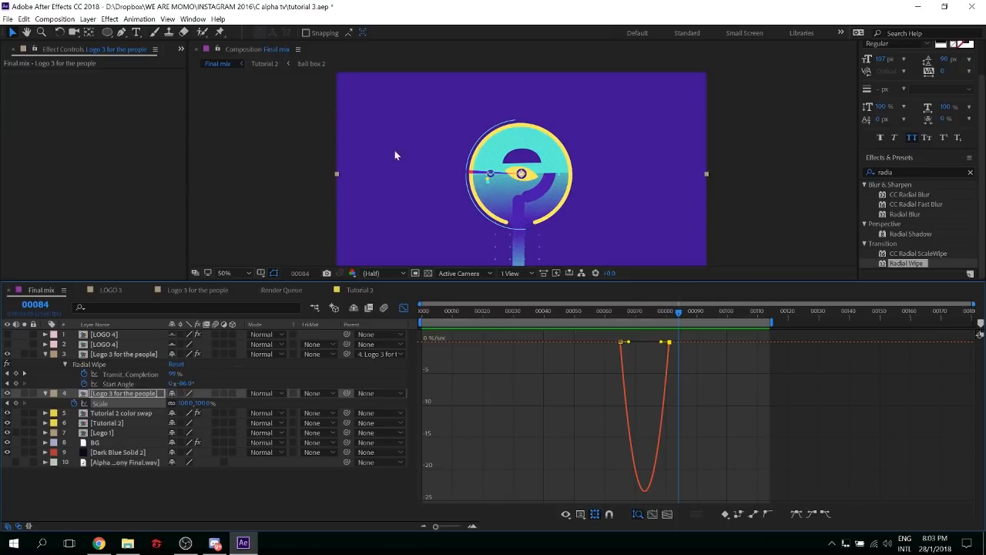
{"action": "left_click", "coordinate": [46, 354]}
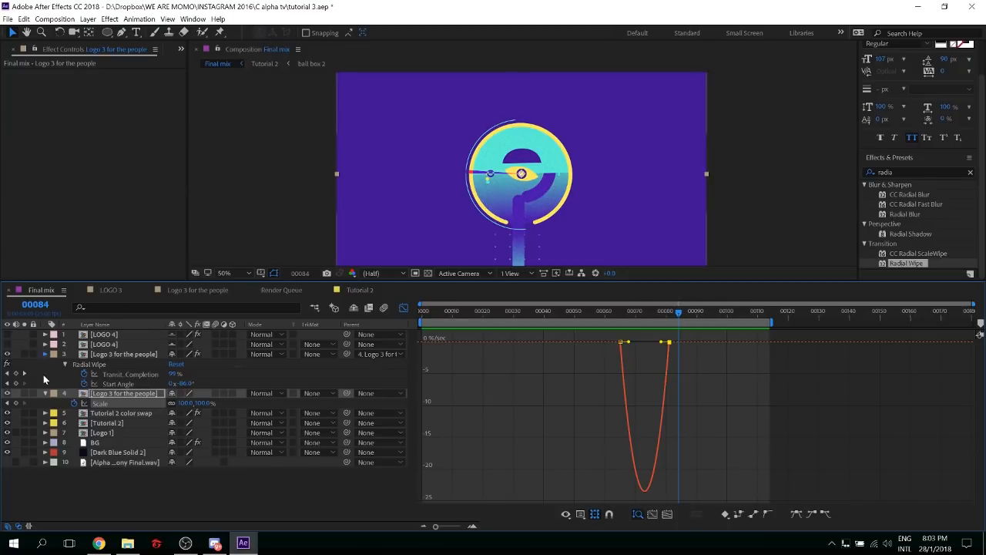
{"action": "left_click", "coordinate": [97, 345]}
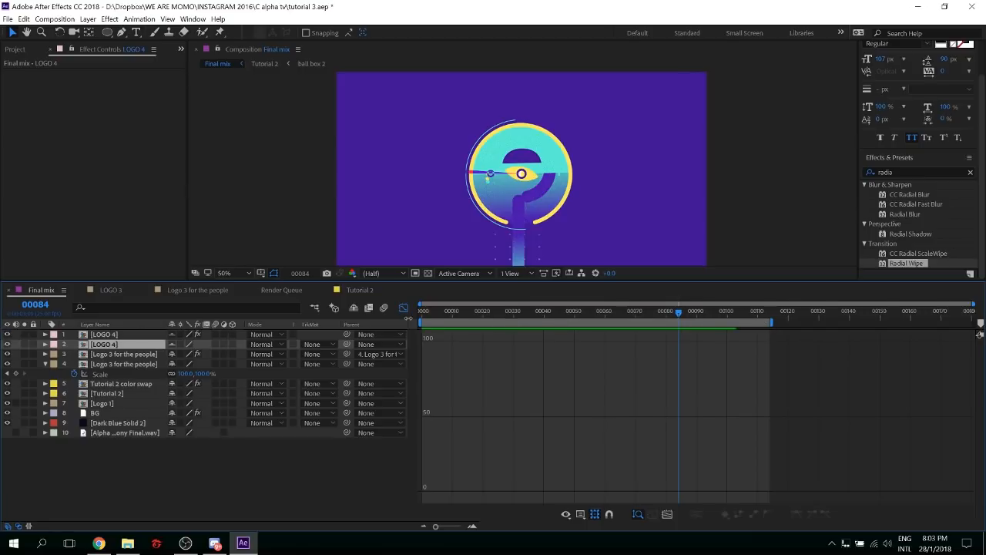
{"action": "key", "text": "shift+F3"}
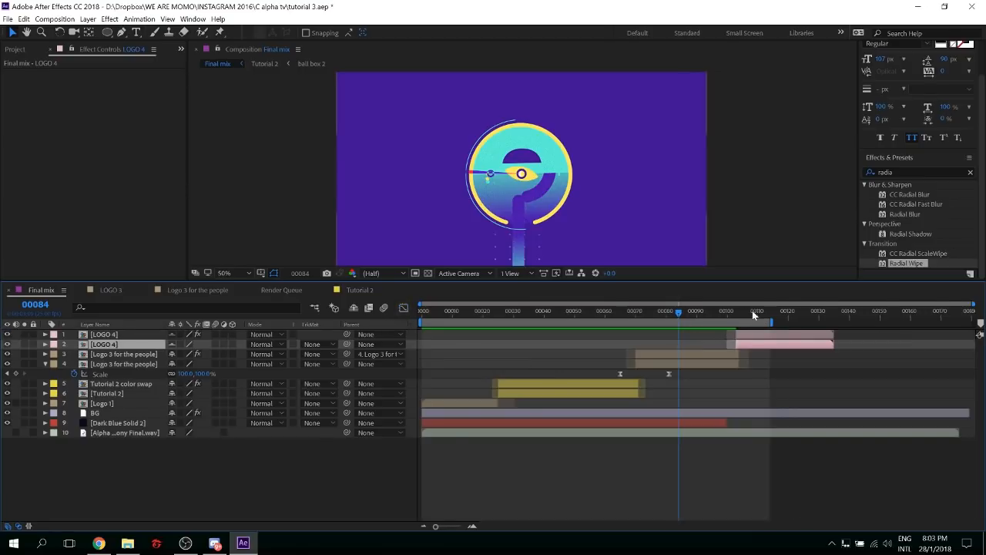
{"action": "left_click", "coordinate": [752, 311]}
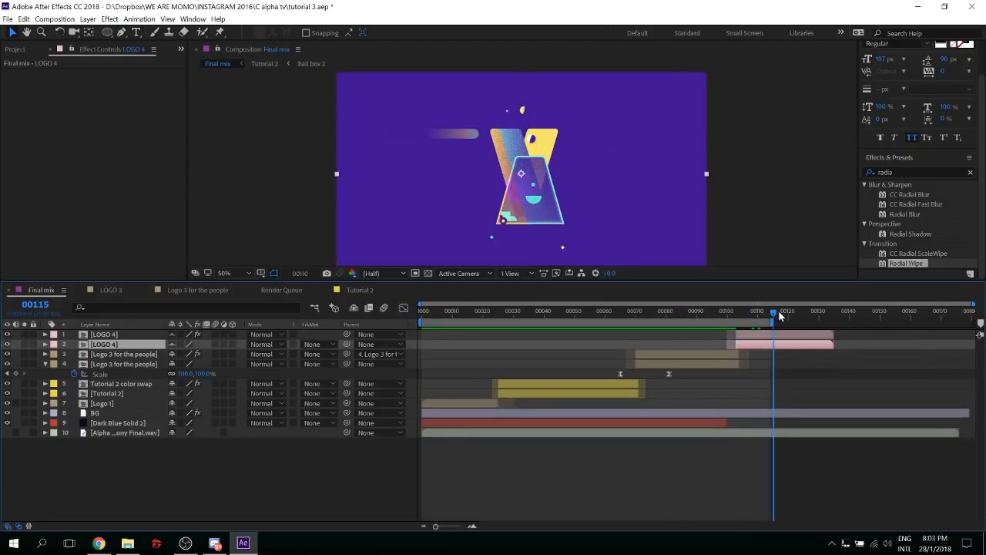
{"action": "left_click_drag", "start_coordinate": [819, 322], "coordinate": [820, 322]}
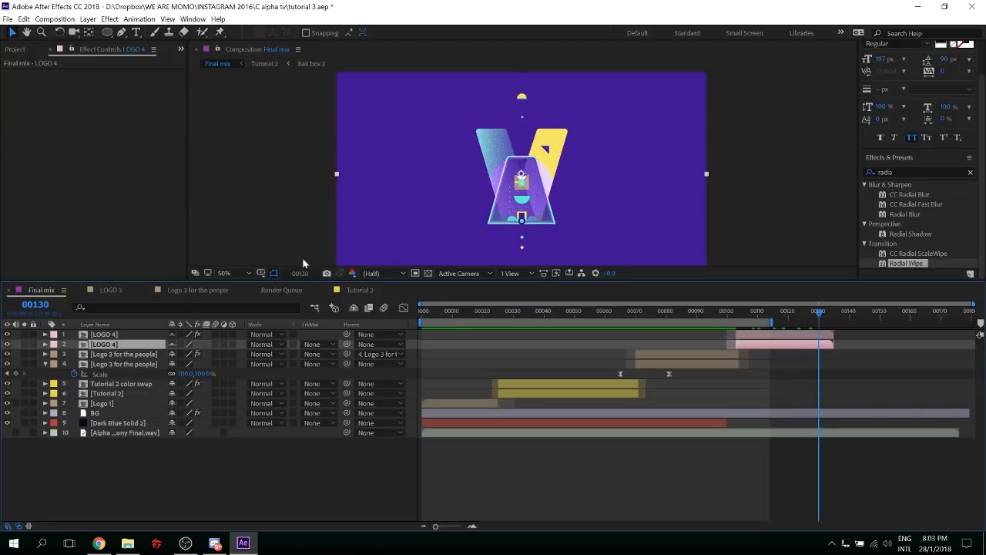